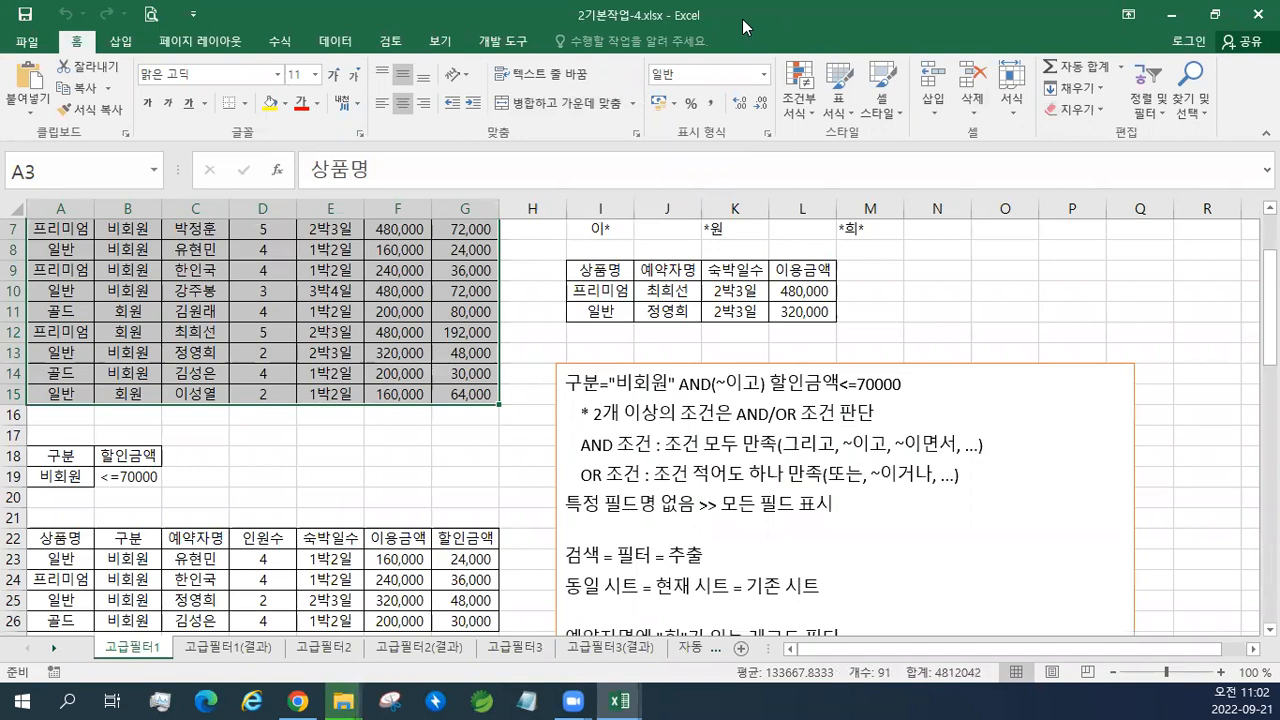
Copy the red page reference "교재52페이지" from the other workbook into cell H1 of the 자동필터 sheet.
{"action": "left_click_drag", "start_coordinate": [682, 8], "coordinate": [1279, 280]}
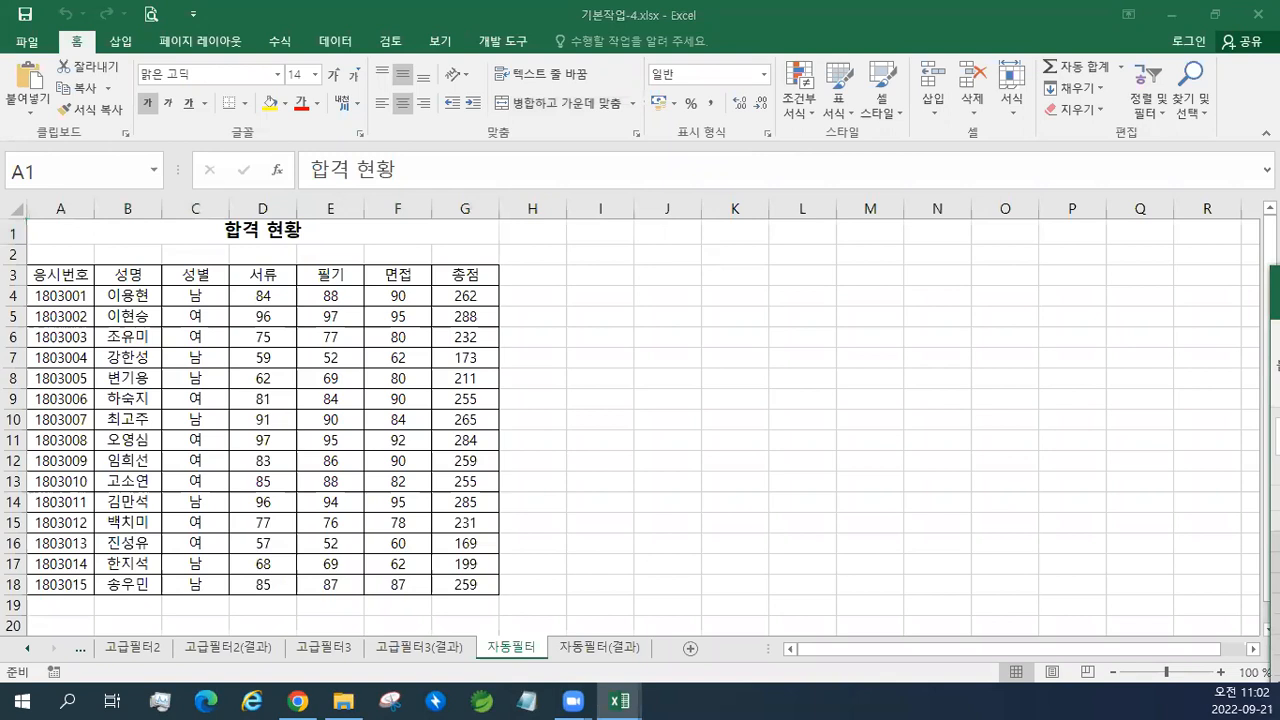
{"action": "key", "text": "ctrl+c"}
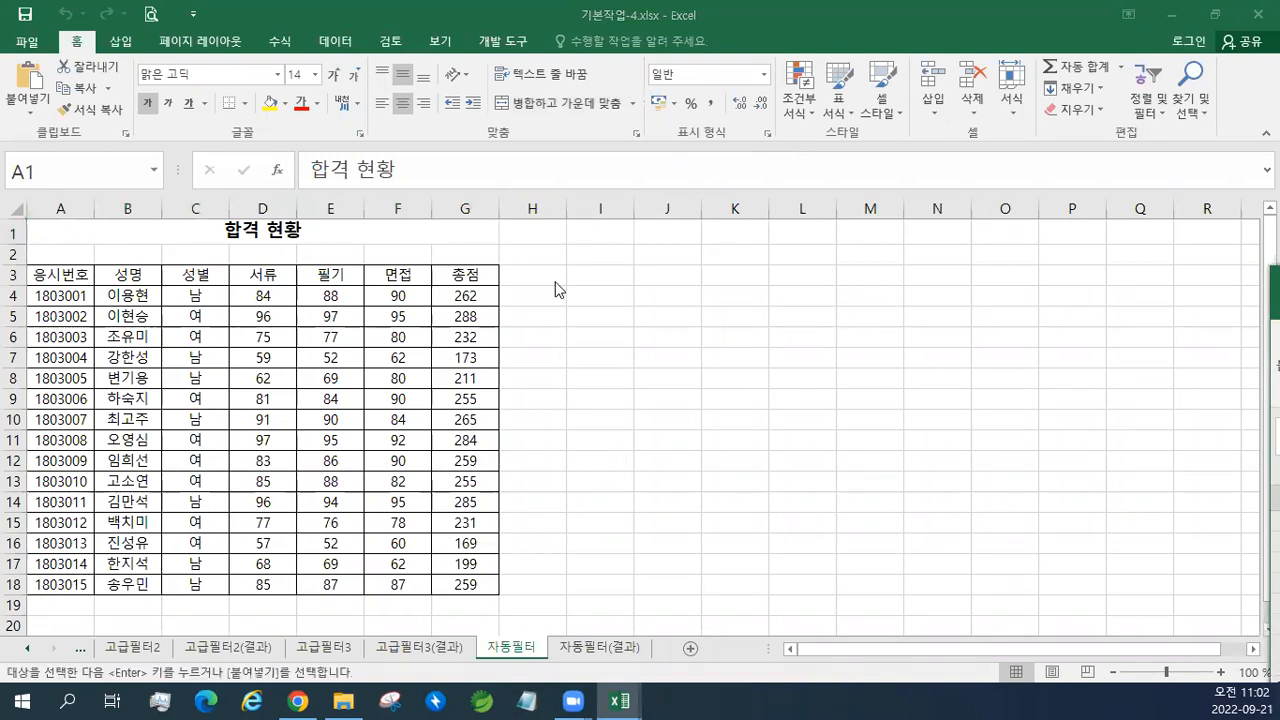
{"action": "left_click", "coordinate": [528, 230]}
{"action": "key", "text": "ctrl+v"}
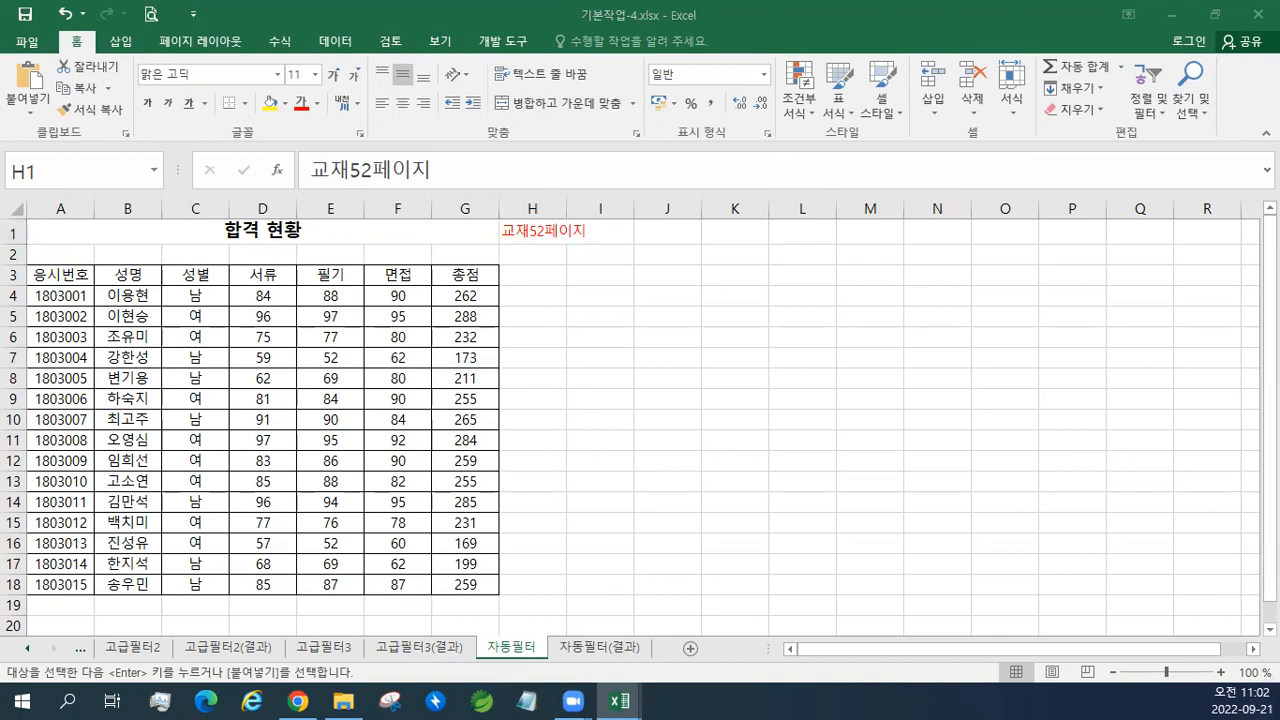
{"action": "left_click", "coordinate": [536, 236]}
{"action": "left_click", "coordinate": [1215, 14]}
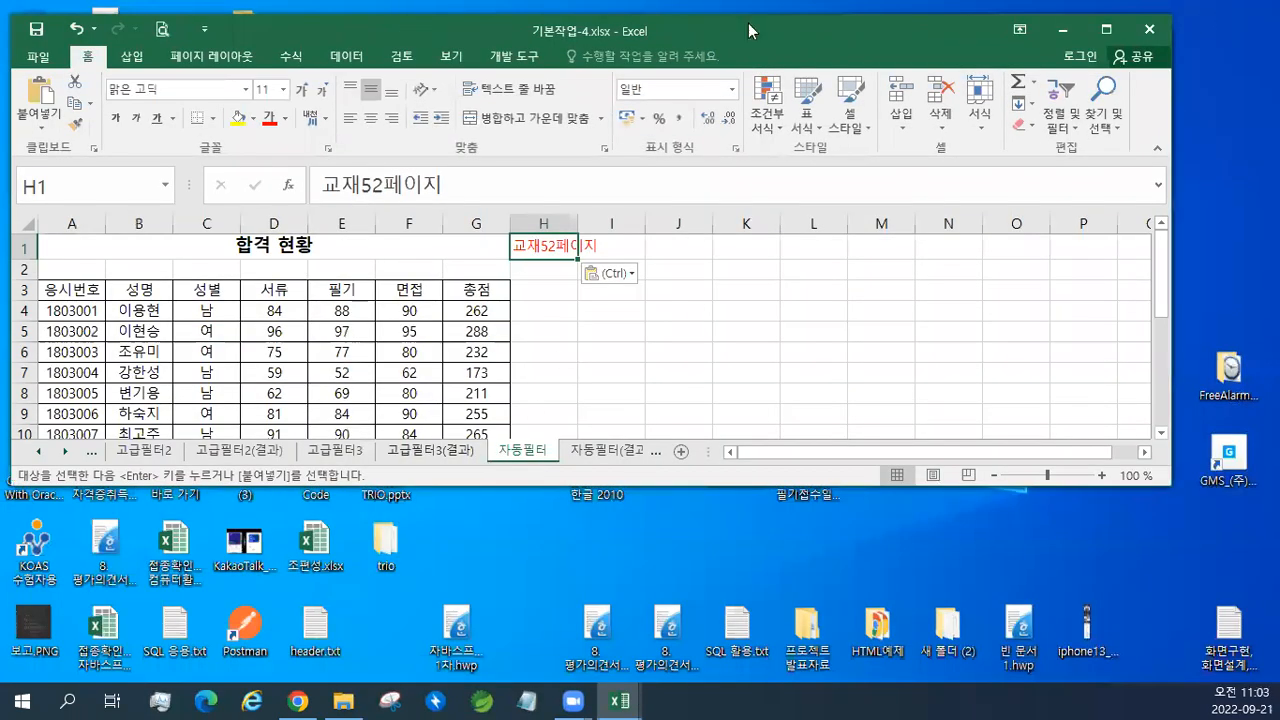
{"action": "double_click", "coordinate": [832, 32]}
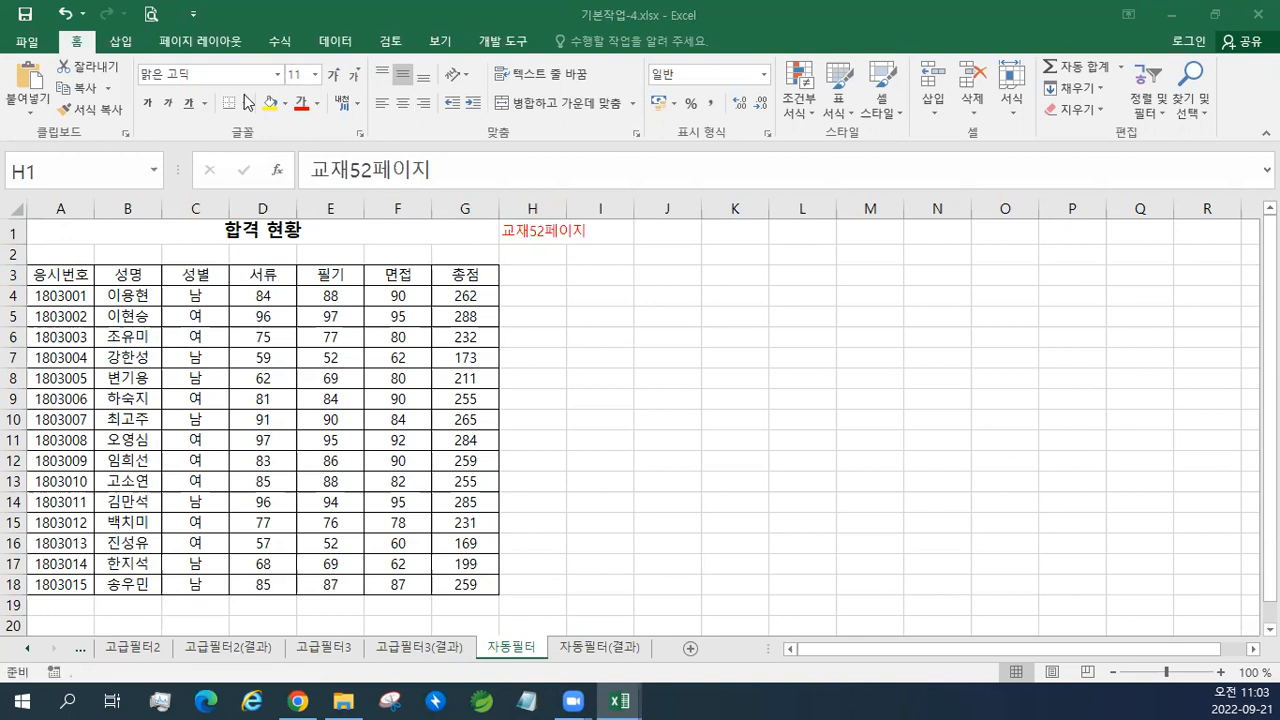
Insert a horizontal text box beside the score table around I4 and paste the copied database notes into it.
{"action": "left_click", "coordinate": [142, 47]}
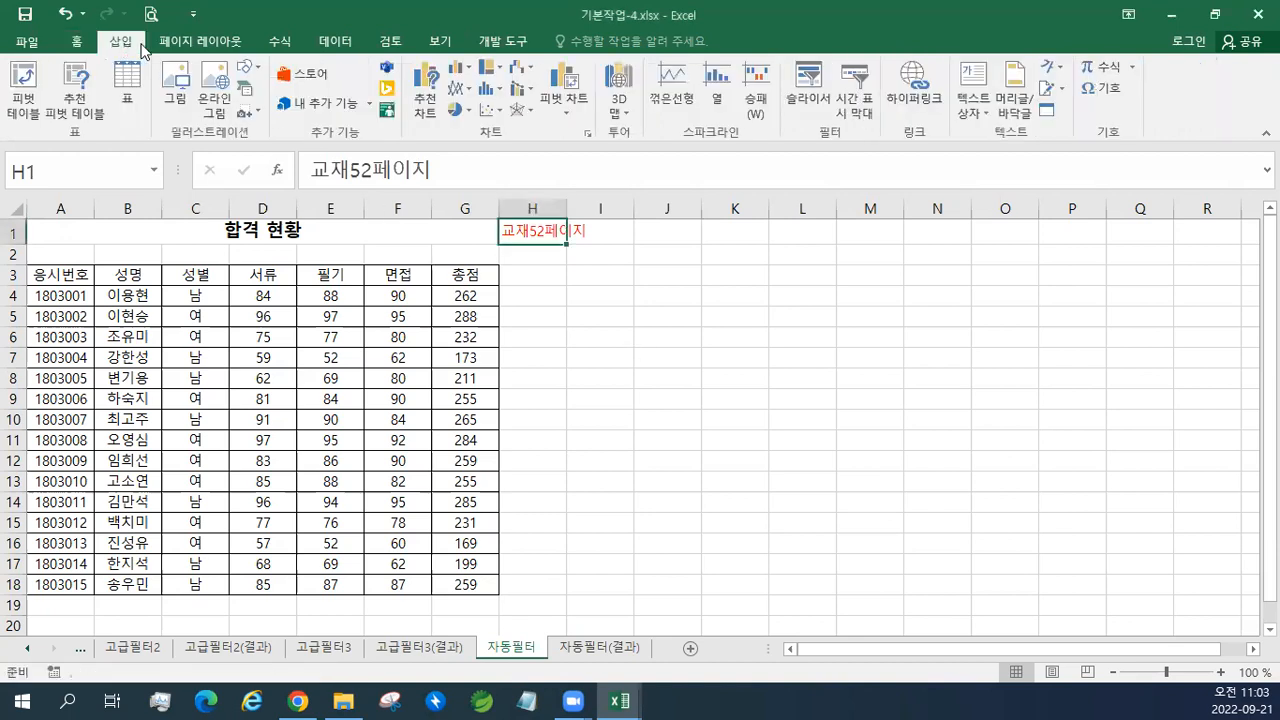
{"action": "left_click", "coordinate": [973, 82]}
{"action": "left_click", "coordinate": [584, 277]}
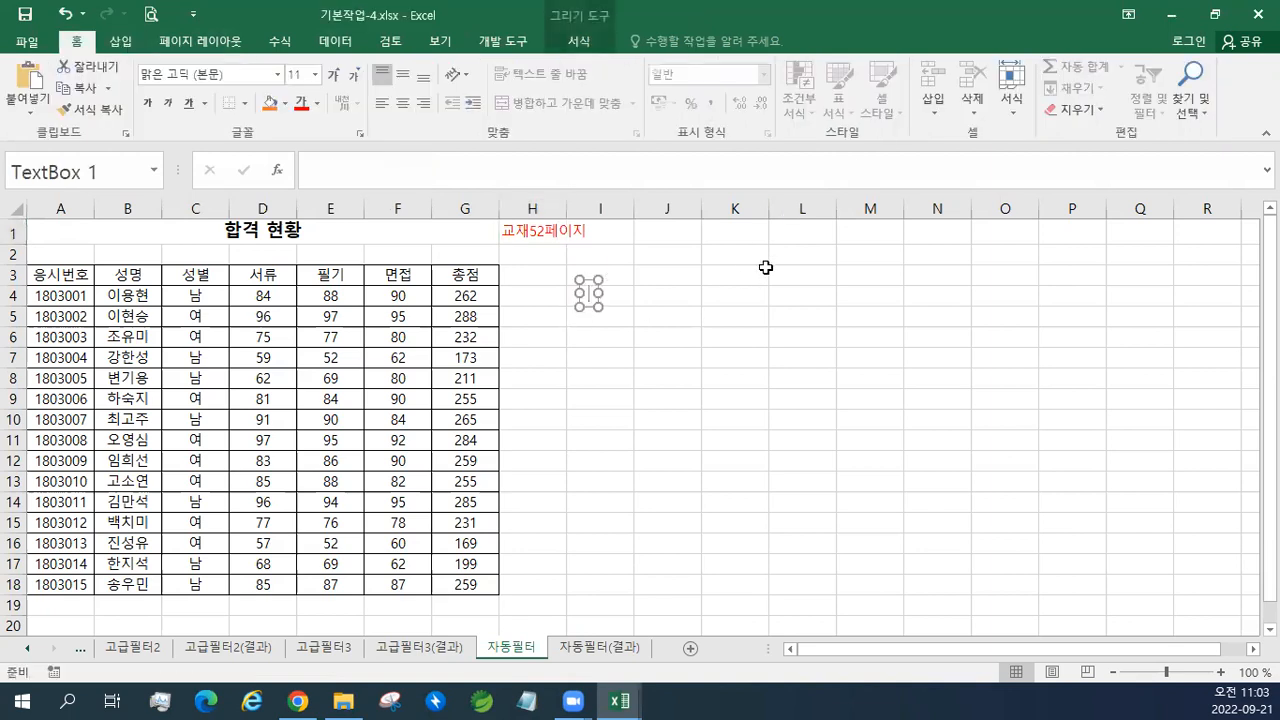
{"action": "key", "text": "ctrl+v"}
{"action": "left_click", "coordinate": [677, 281]}
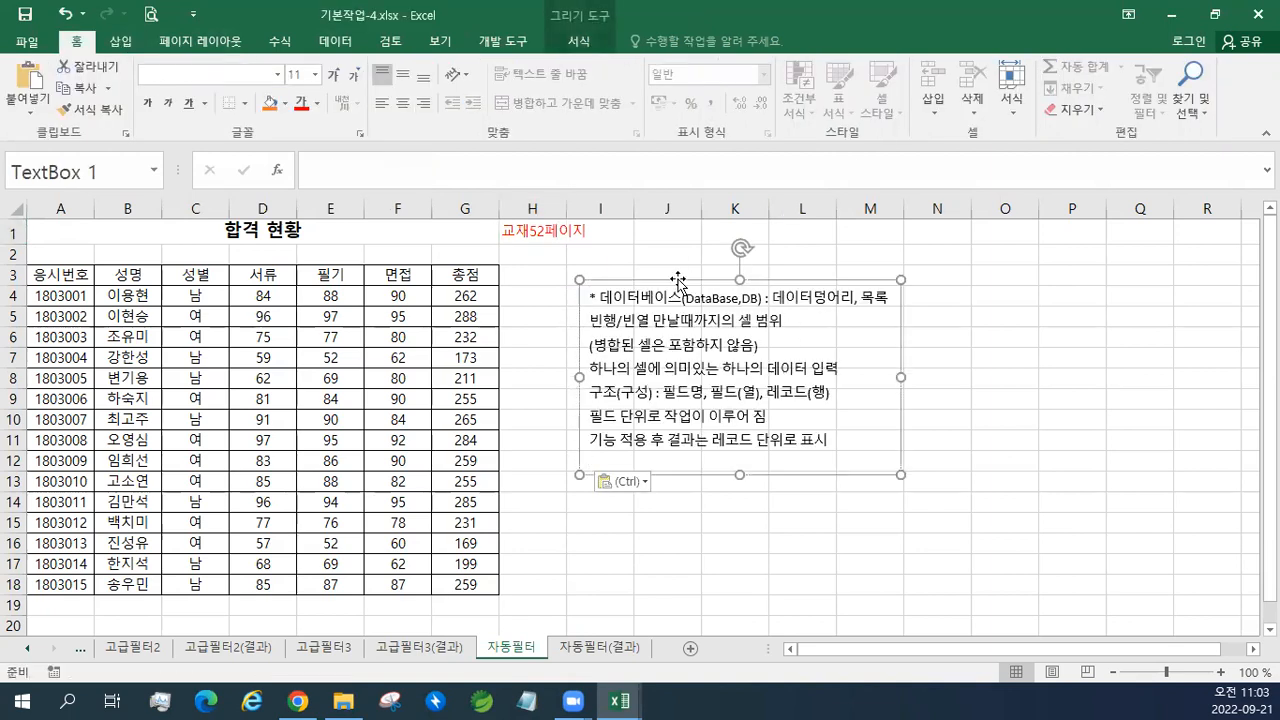
Apply the orange outlined shape style to the text box and join the "(병합된 셀은 포함하지 않음)" line onto the line above.
{"action": "scroll", "coordinate": [677, 281], "scroll_direction": "up", "scroll_amount": 1}
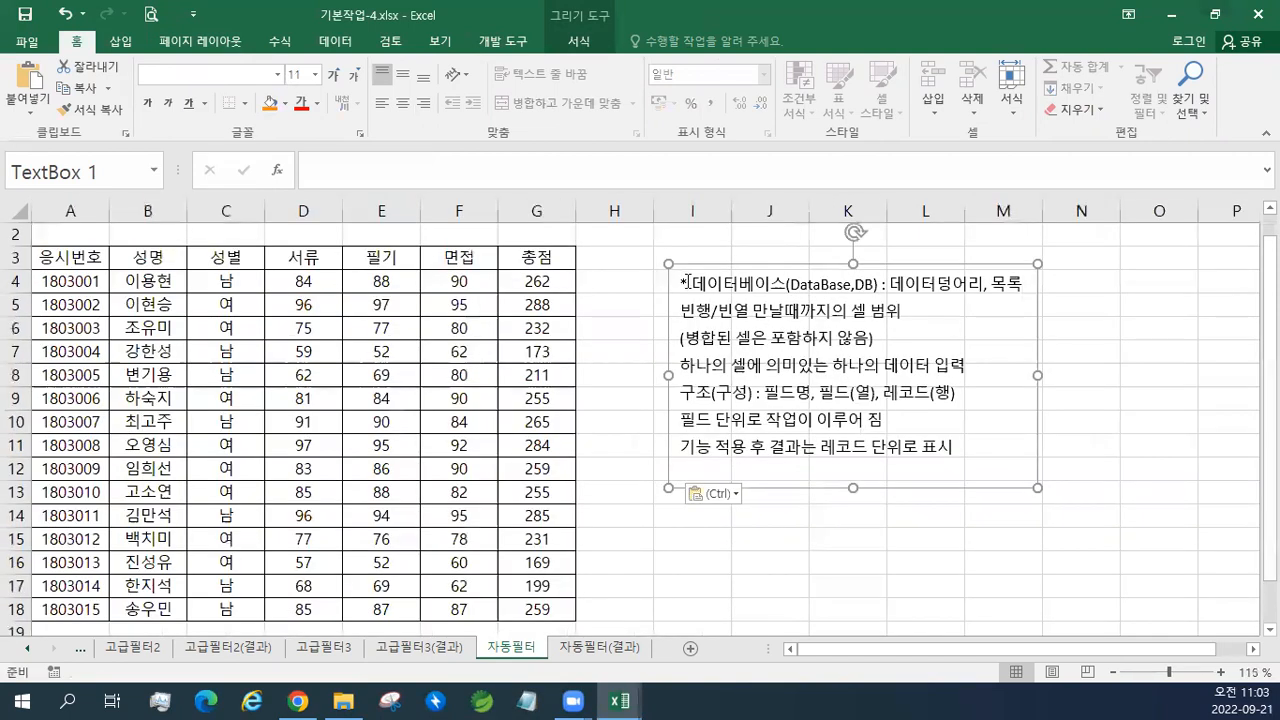
{"action": "left_click", "coordinate": [581, 45]}
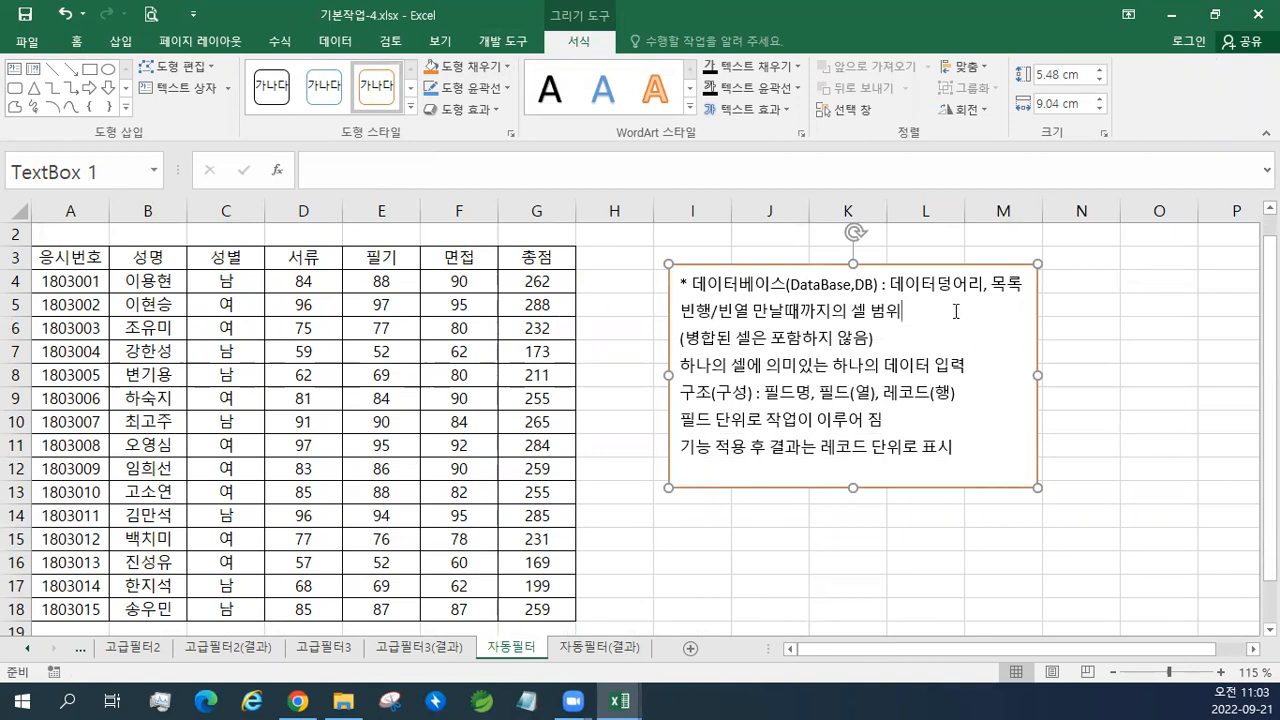
{"action": "key", "text": "Delete"}
Examine the database range A3:G18, the note about one meaningful value per cell, and individual 성별 cells as examples.
{"action": "left_click", "coordinate": [66, 268]}
{"action": "mouse_move", "coordinate": [66, 268]}
{"action": "left_mouse_down"}
{"action": "mouse_move", "coordinate": [459, 440]}
{"action": "mouse_move", "coordinate": [540, 608]}
{"action": "left_mouse_up"}
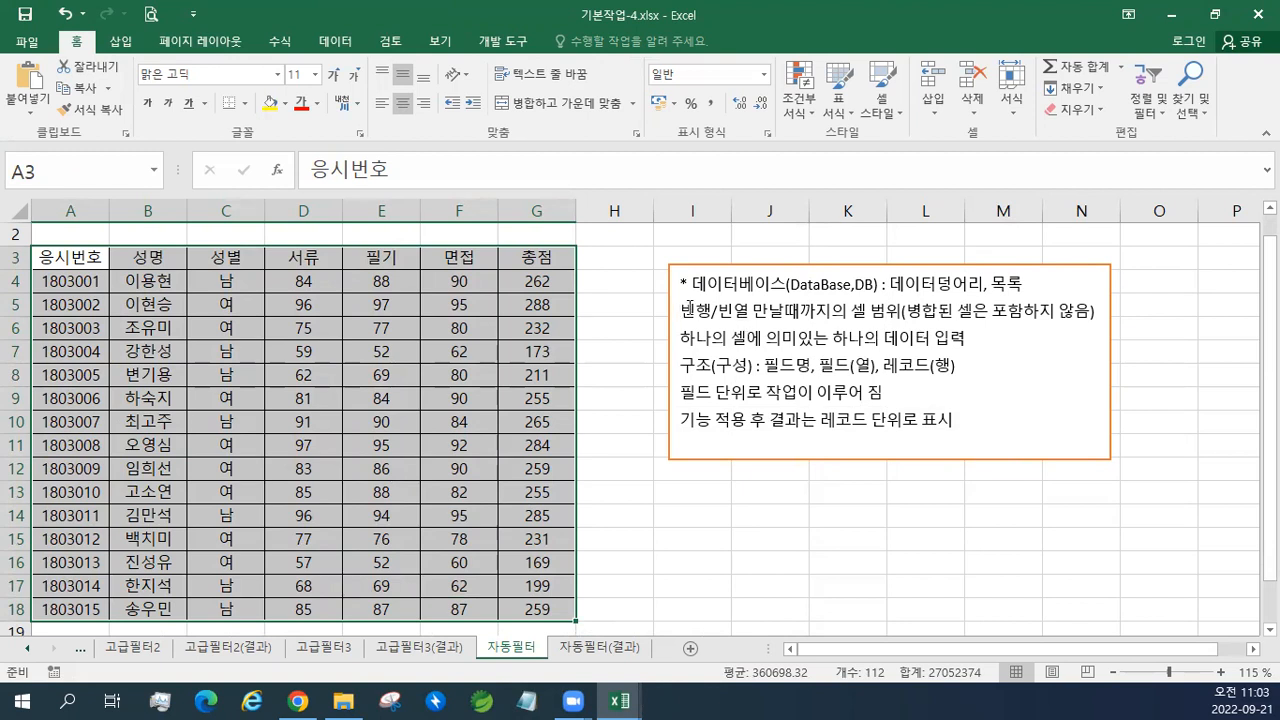
{"action": "left_click", "coordinate": [719, 265]}
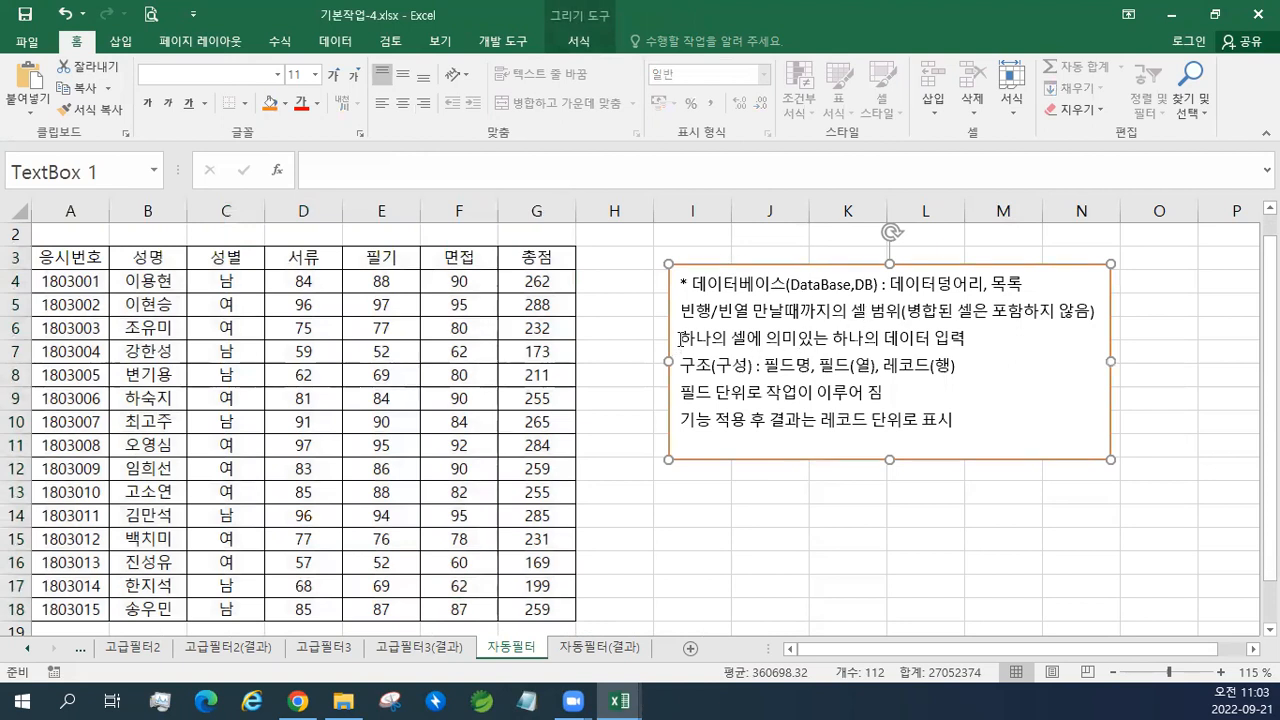
{"action": "left_click_drag", "start_coordinate": [680, 338], "coordinate": [970, 338]}
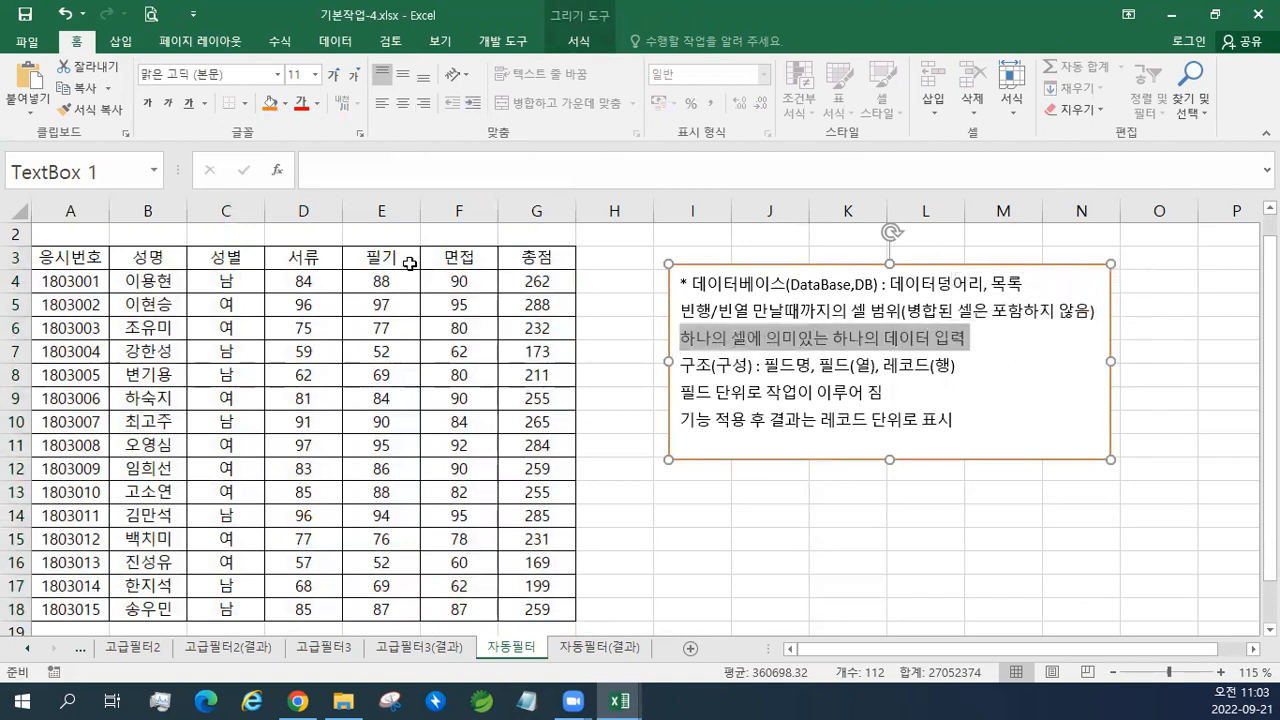
{"action": "left_click", "coordinate": [226, 304]}
{"action": "left_click", "coordinate": [224, 328]}
{"action": "left_click", "coordinate": [224, 351]}
{"action": "left_click", "coordinate": [225, 375]}
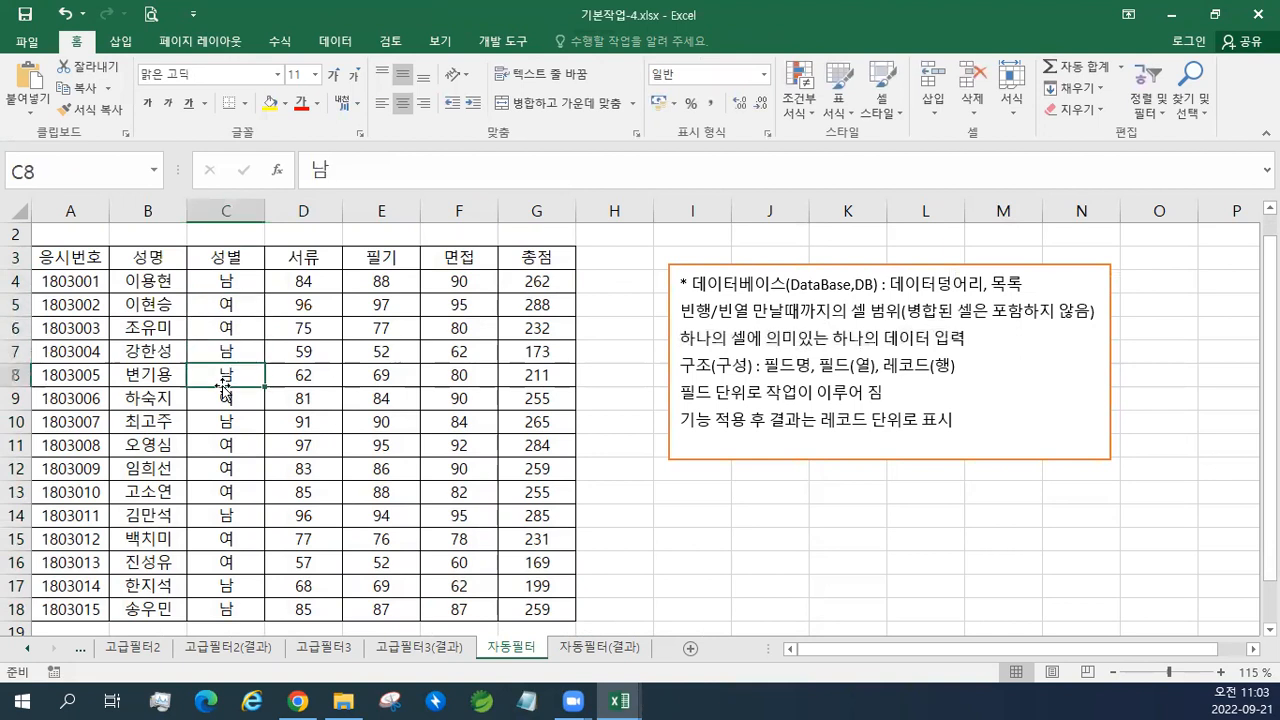
Examine the structure line of the notes and the field names across header row A3:G3 of the score table.
{"action": "left_click", "coordinate": [679, 365]}
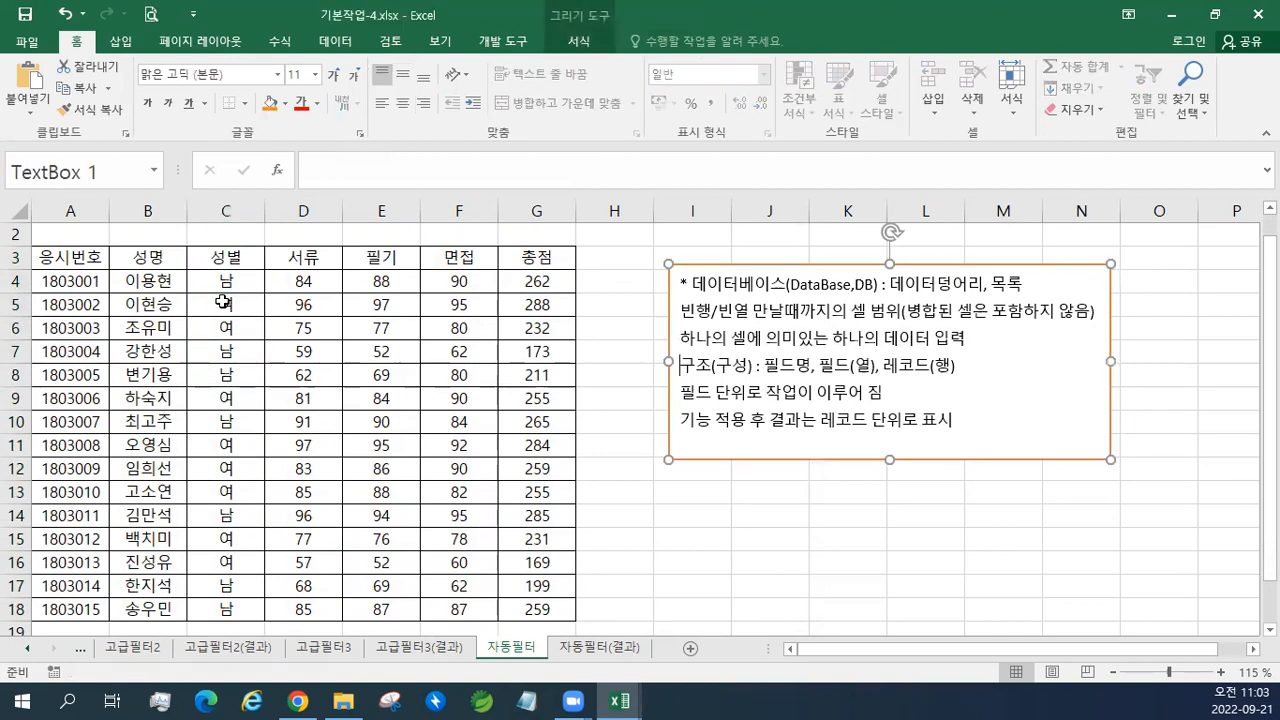
{"action": "left_click", "coordinate": [76, 258]}
{"action": "left_click", "coordinate": [148, 258]}
{"action": "left_click", "coordinate": [226, 258]}
{"action": "left_click", "coordinate": [304, 258]}
{"action": "left_click", "coordinate": [382, 258]}
{"action": "left_click", "coordinate": [435, 258]}
{"action": "left_click", "coordinate": [515, 258]}
{"action": "left_click", "coordinate": [460, 258]}
{"action": "left_click", "coordinate": [378, 258]}
{"action": "left_click", "coordinate": [278, 259]}
{"action": "left_click", "coordinate": [207, 259]}
{"action": "left_click", "coordinate": [148, 258]}
{"action": "left_click", "coordinate": [68, 254]}
Examine the field columns 성명 through 필기 and the records in rows 4 to 7 of the score table.
{"action": "left_click_drag", "start_coordinate": [140, 282], "coordinate": [132, 610]}
{"action": "left_click_drag", "start_coordinate": [205, 302], "coordinate": [255, 612]}
{"action": "left_click_drag", "start_coordinate": [300, 281], "coordinate": [300, 610]}
{"action": "left_click_drag", "start_coordinate": [378, 283], "coordinate": [380, 608]}
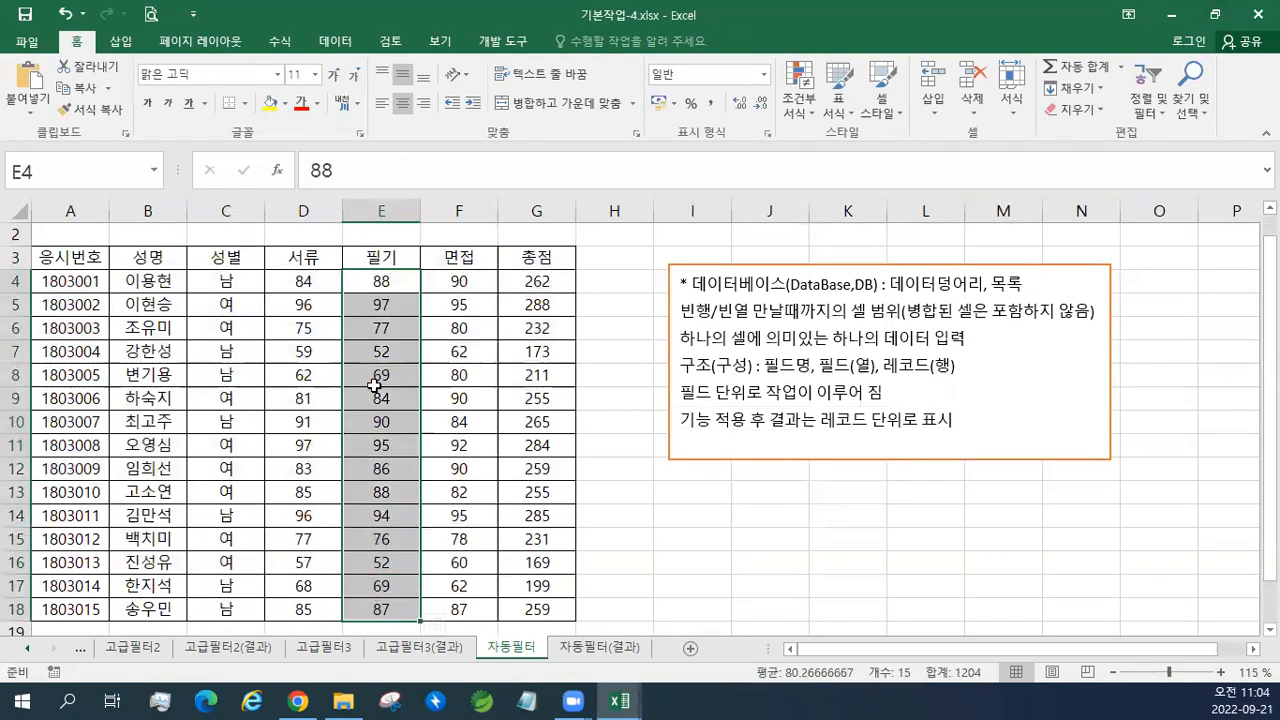
{"action": "left_click", "coordinate": [62, 272]}
{"action": "left_click_drag", "start_coordinate": [62, 272], "coordinate": [505, 280]}
{"action": "left_click_drag", "start_coordinate": [97, 306], "coordinate": [505, 307]}
{"action": "left_click_drag", "start_coordinate": [90, 329], "coordinate": [503, 328]}
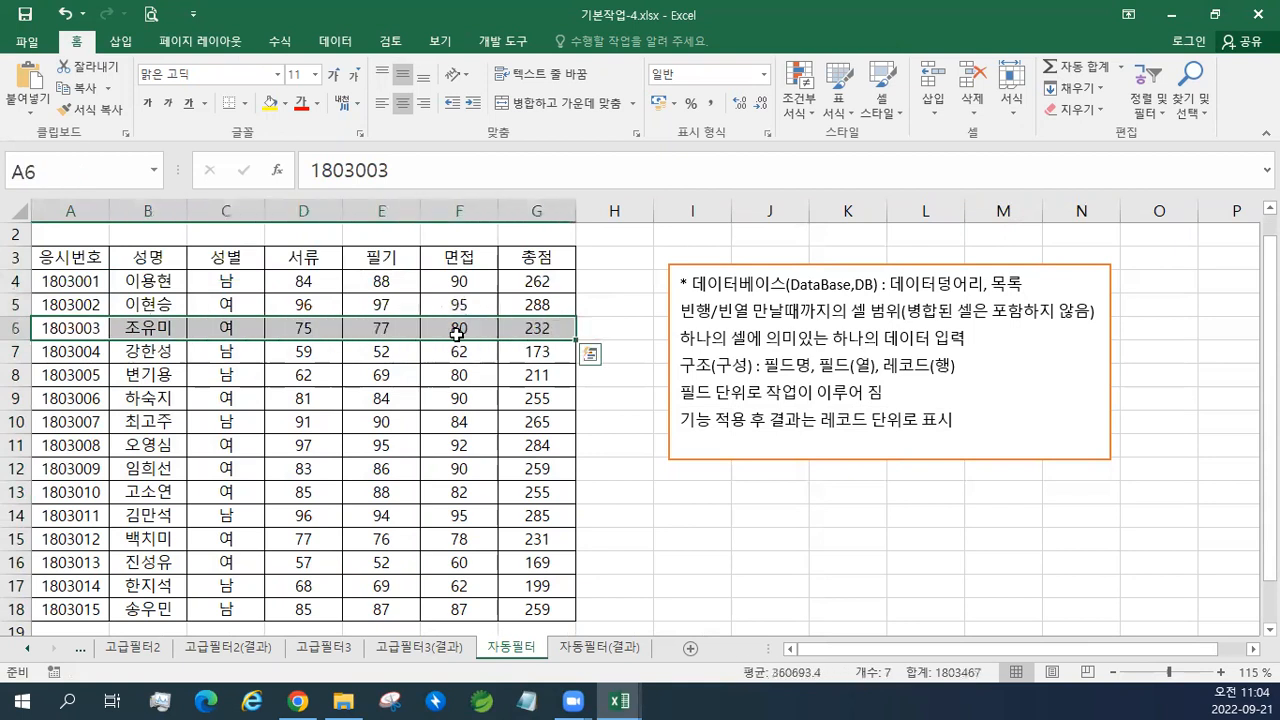
{"action": "left_click_drag", "start_coordinate": [74, 352], "coordinate": [530, 352]}
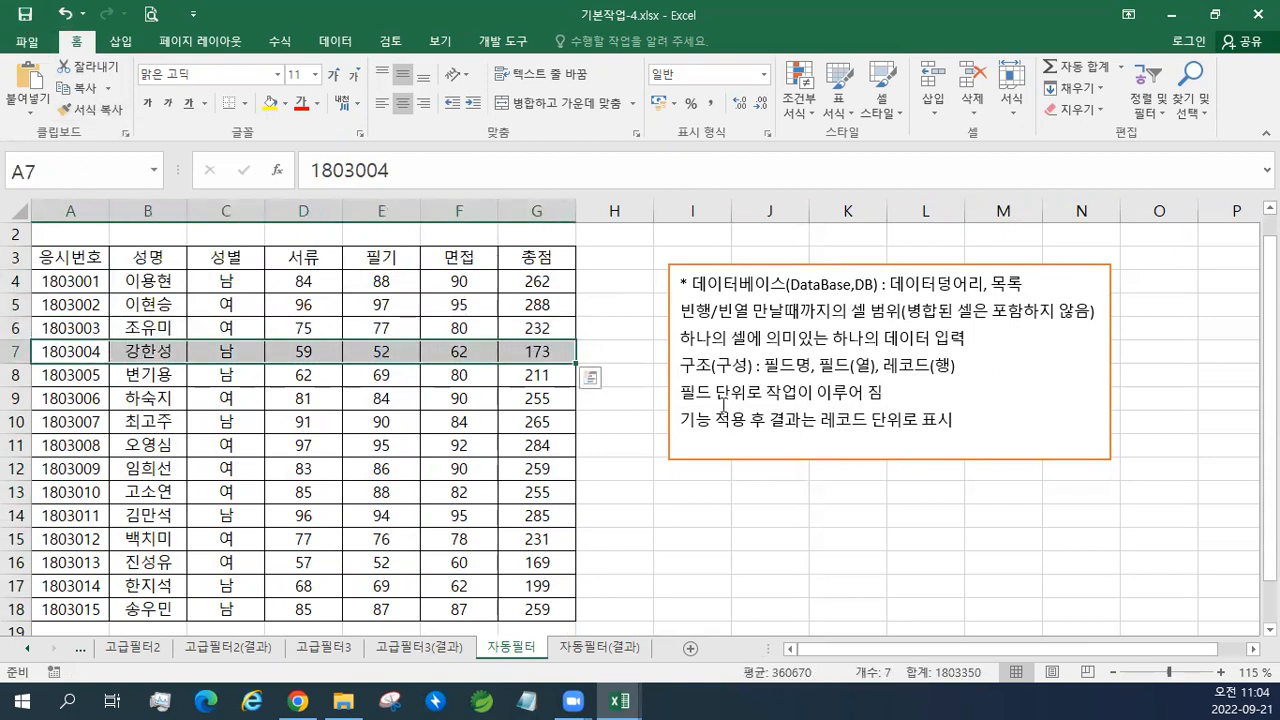
{"action": "left_click", "coordinate": [381, 375]}
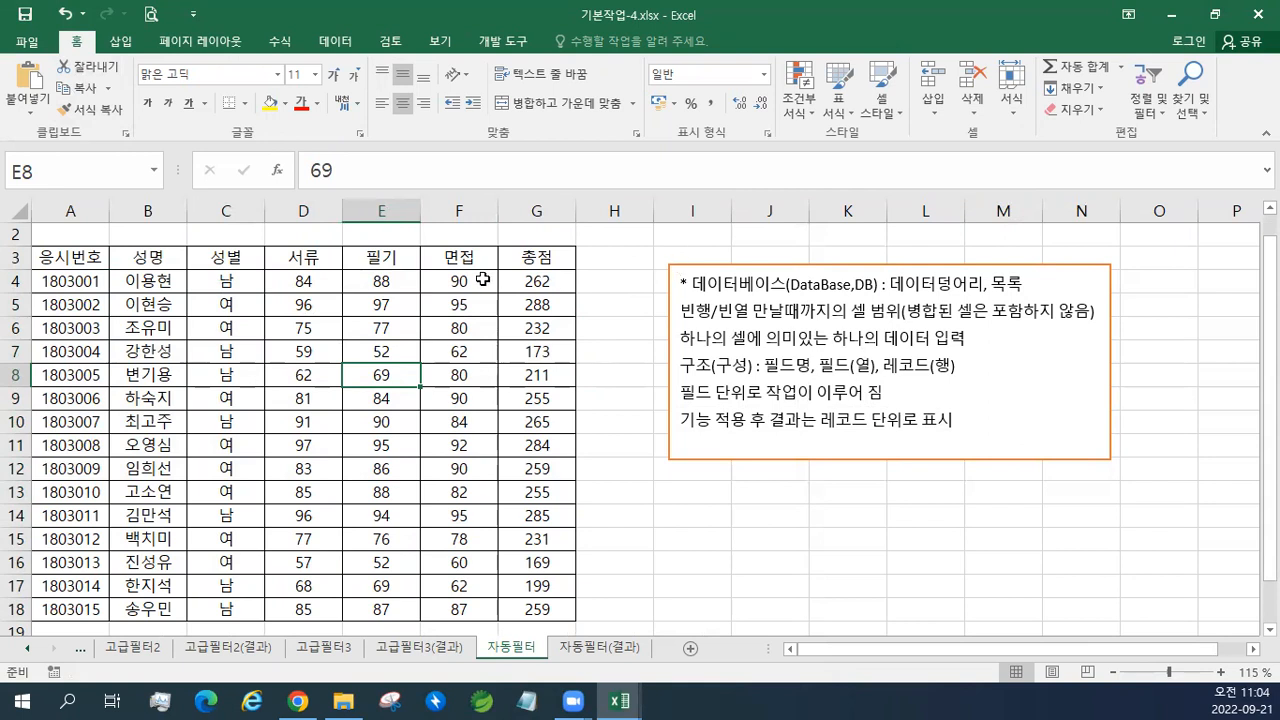
Review the 성별 and 면접 fields alongside the note lines on working by field and displaying results by record.
{"action": "left_click", "coordinate": [243, 258]}
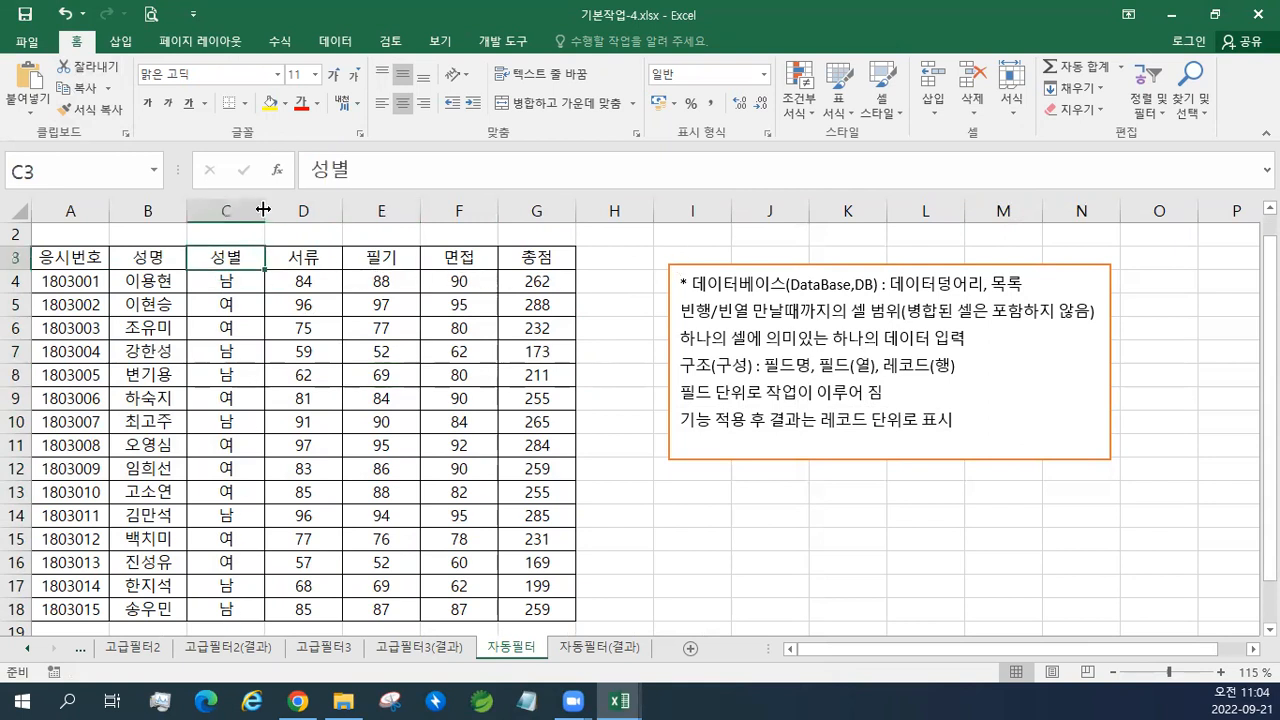
{"action": "left_click", "coordinate": [460, 257]}
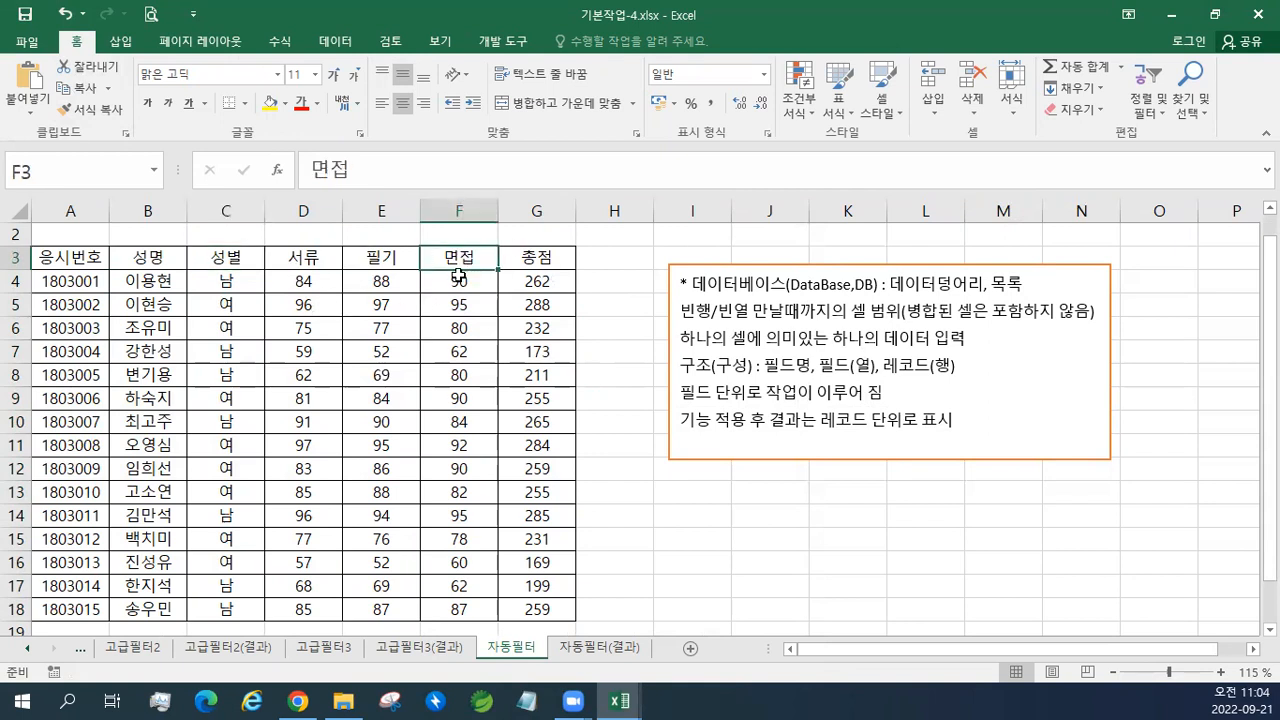
{"action": "left_click_drag", "start_coordinate": [463, 283], "coordinate": [463, 495]}
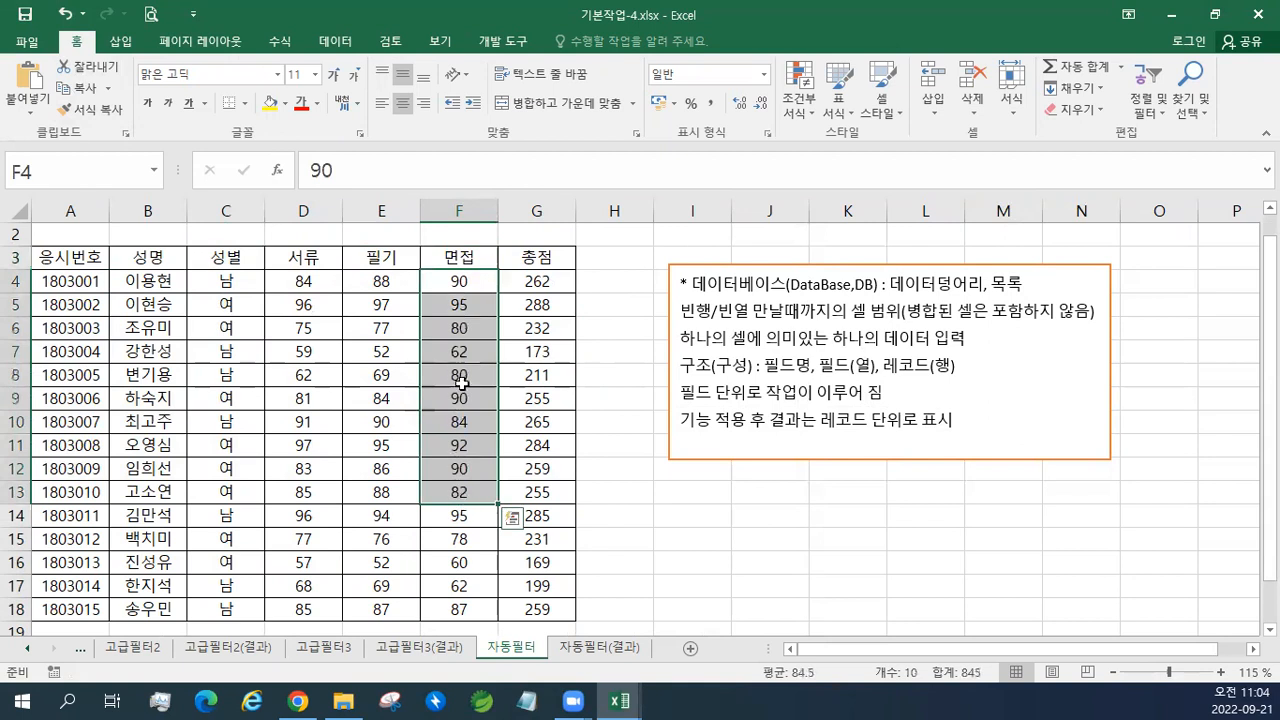
{"action": "left_click", "coordinate": [465, 320]}
{"action": "left_click_drag", "start_coordinate": [693, 283], "coordinate": [776, 284]}
{"action": "left_click_drag", "start_coordinate": [684, 393], "coordinate": [914, 393]}
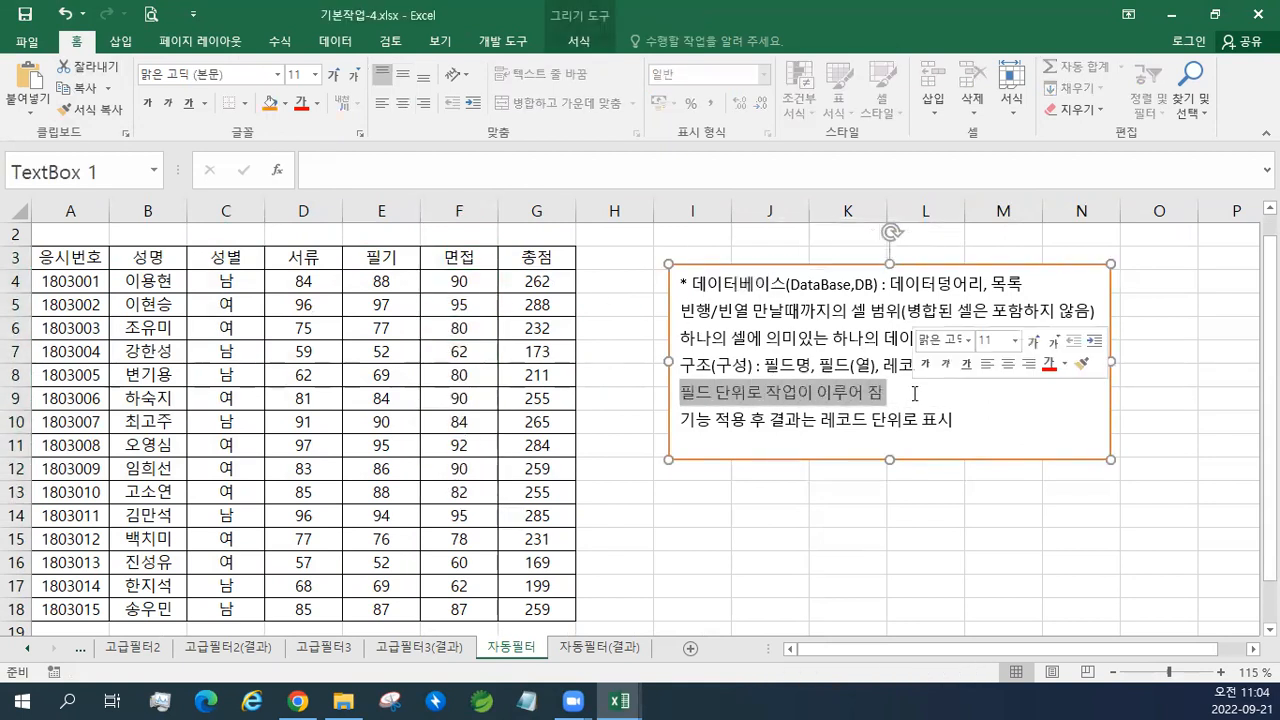
{"action": "left_click", "coordinate": [724, 424]}
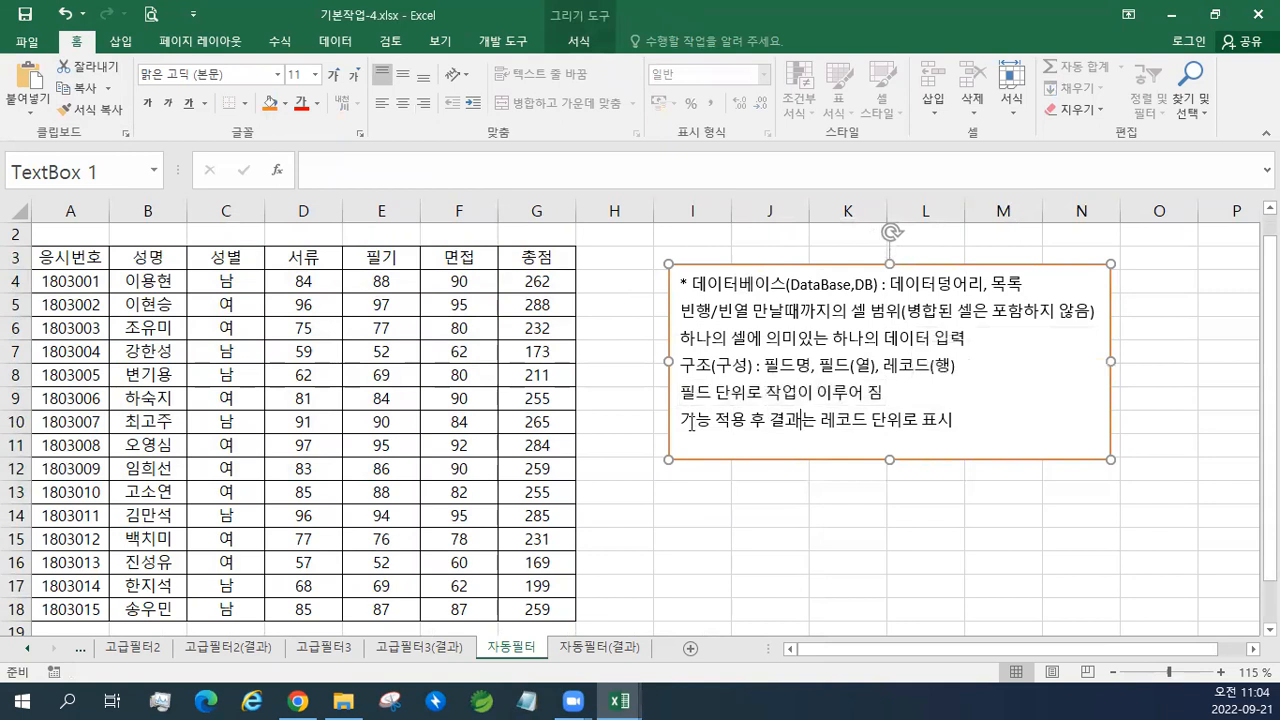
{"action": "left_click_drag", "start_coordinate": [684, 420], "coordinate": [960, 420]}
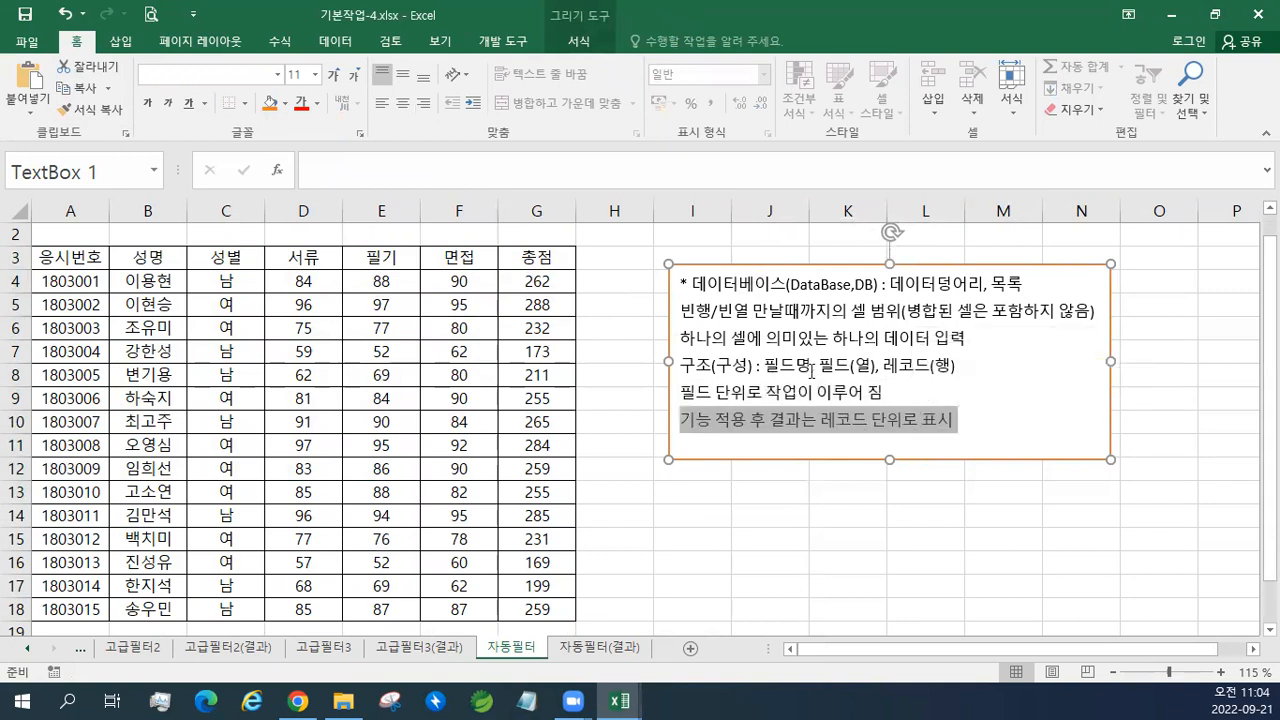
{"action": "left_click", "coordinate": [541, 387]}
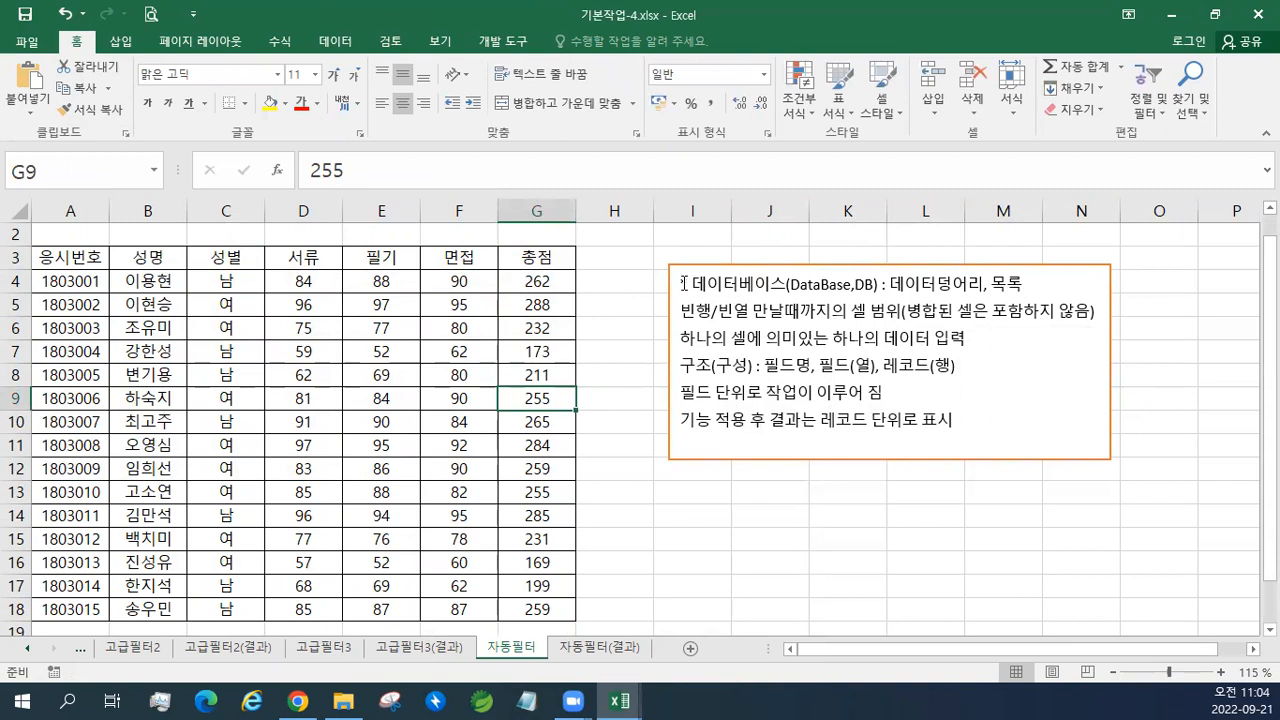
Add blank lines above the database notes in the text box and paste the heading "* 필터" at the start.
{"action": "left_click", "coordinate": [723, 295]}
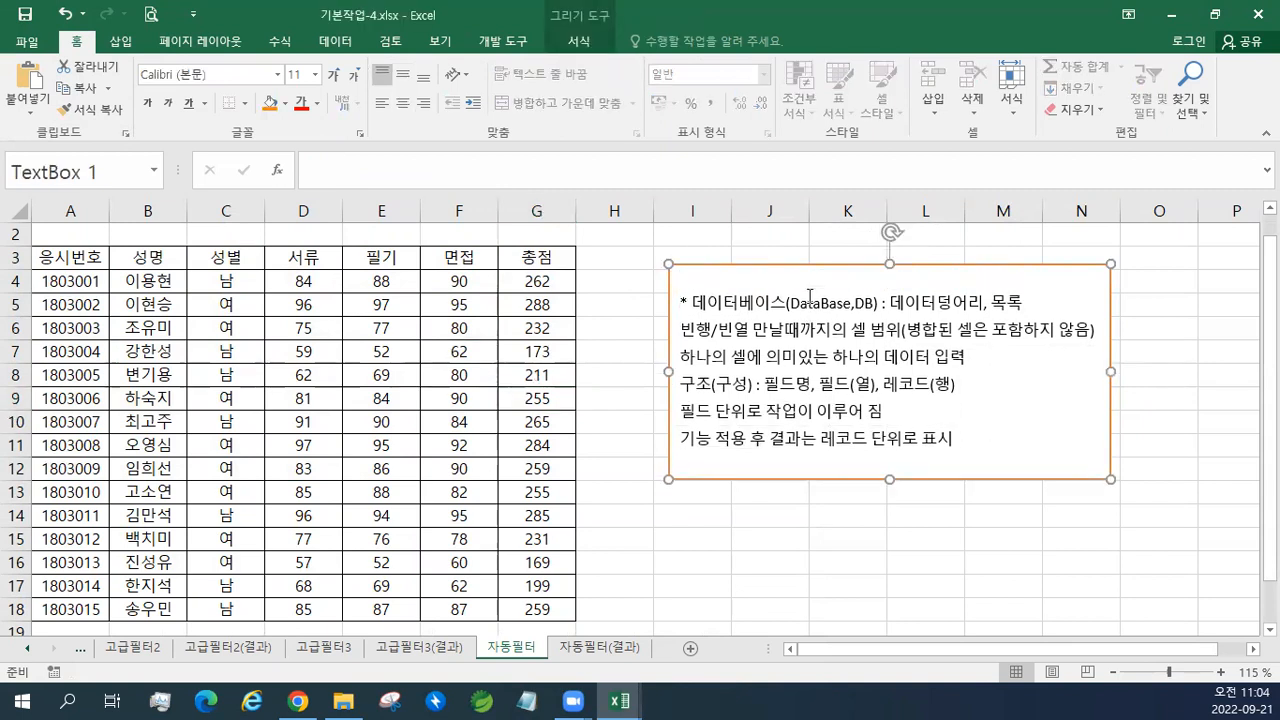
{"action": "key", "text": "Return"}
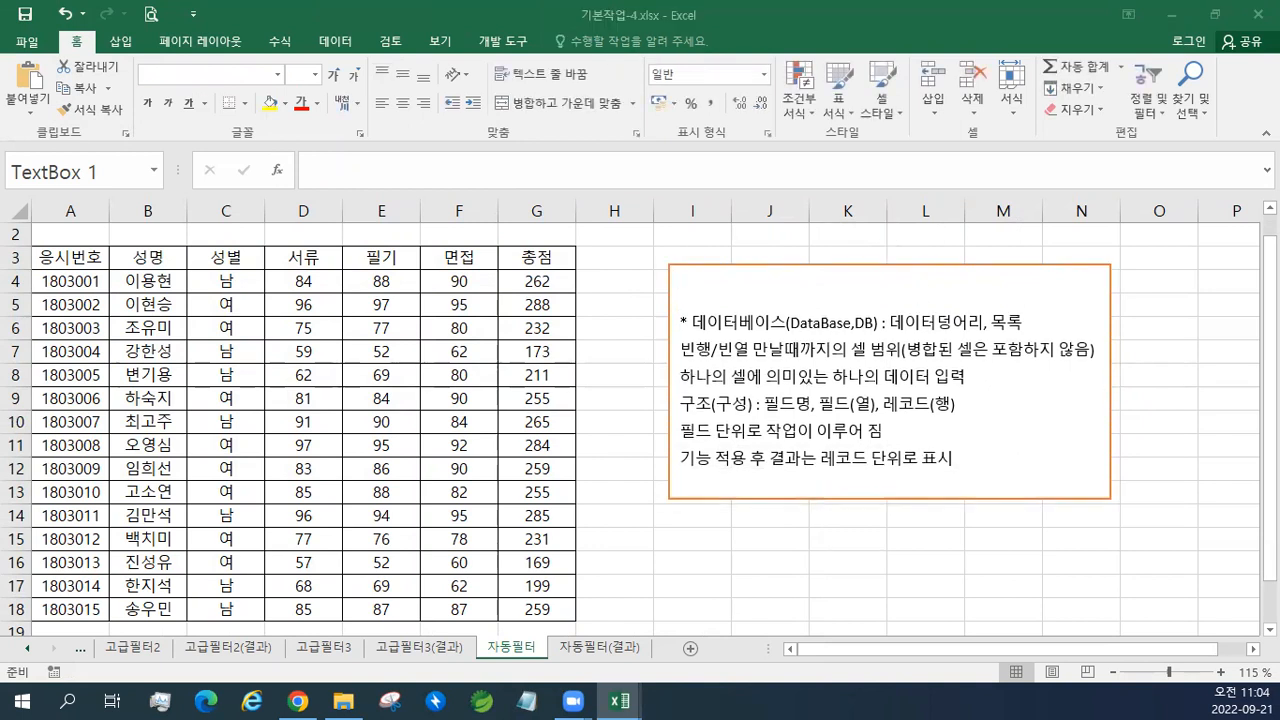
{"action": "left_click", "coordinate": [710, 281]}
{"action": "key", "text": "ctrl+v"}
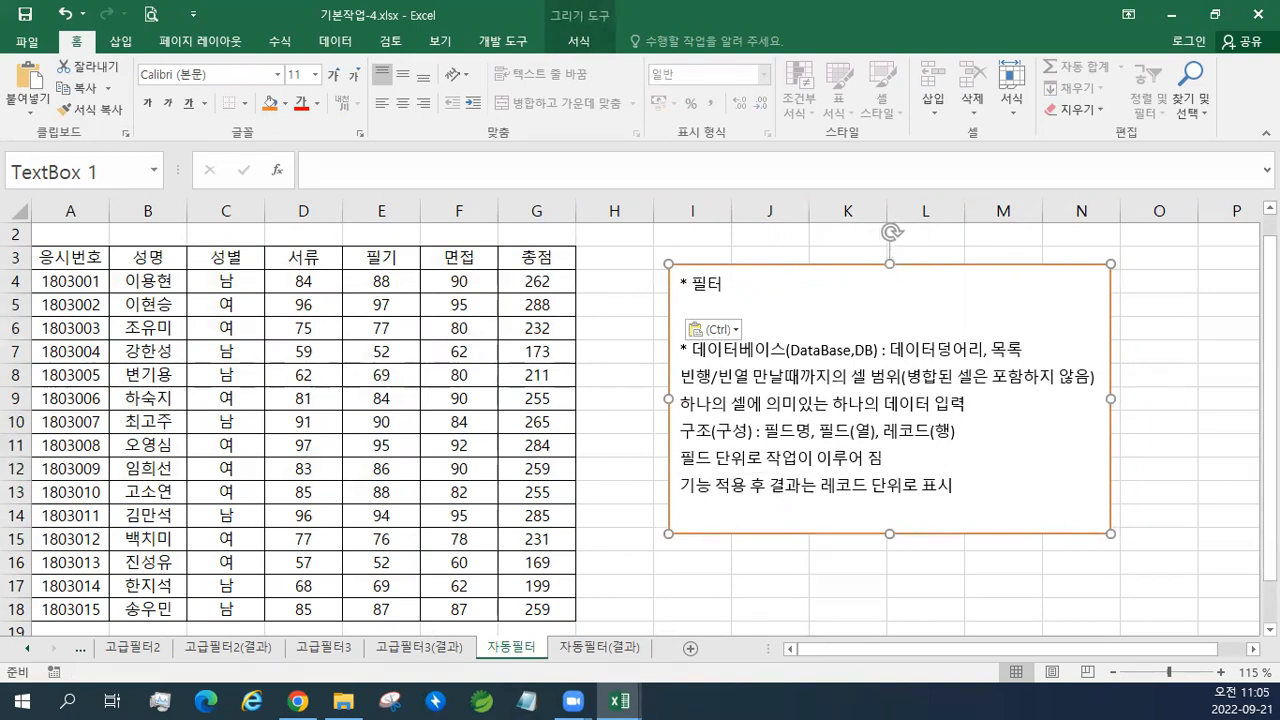
Under "* 필터", add ": 데이터베이스에서 조건에 맞는 레코드를 추출하여 표시하는 기능" and "자동 필터 / 고급 필터", and remove the extra blank line.
{"action": "key", "text": "alt+Tab"}
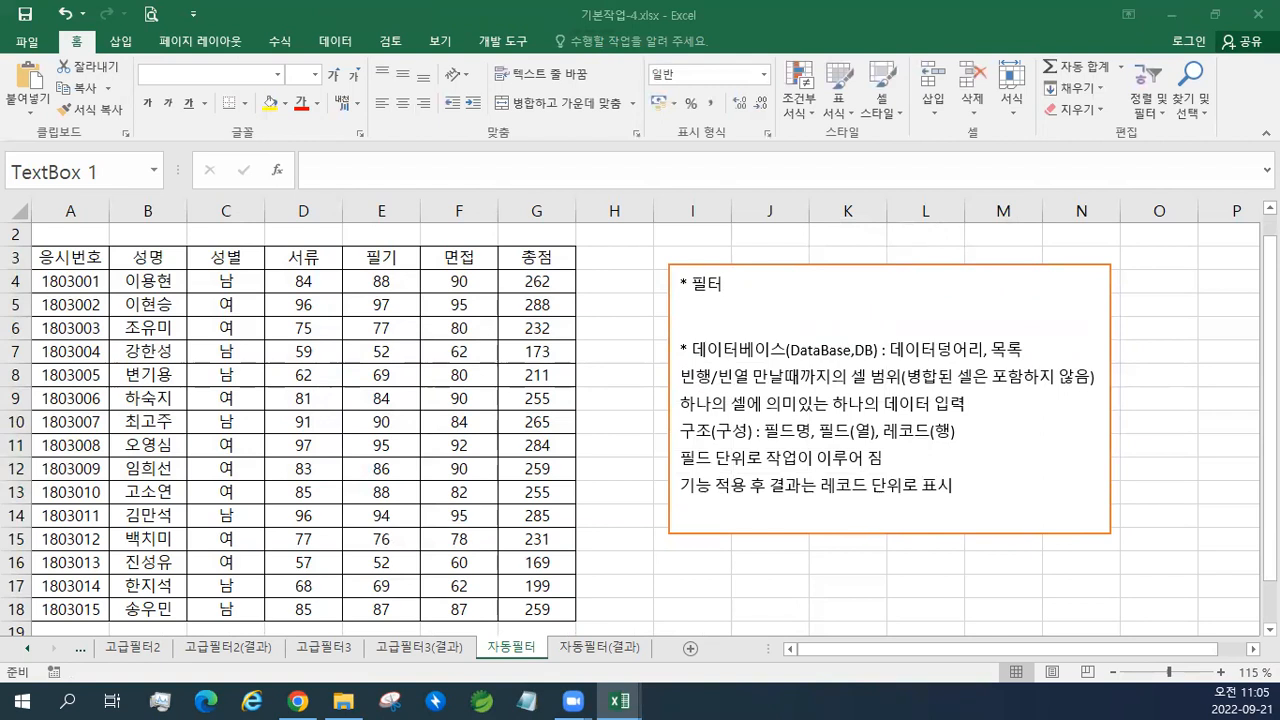
{"action": "left_click", "coordinate": [736, 284]}
{"action": "left_click_drag", "start_coordinate": [736, 284], "coordinate": [645, 281]}
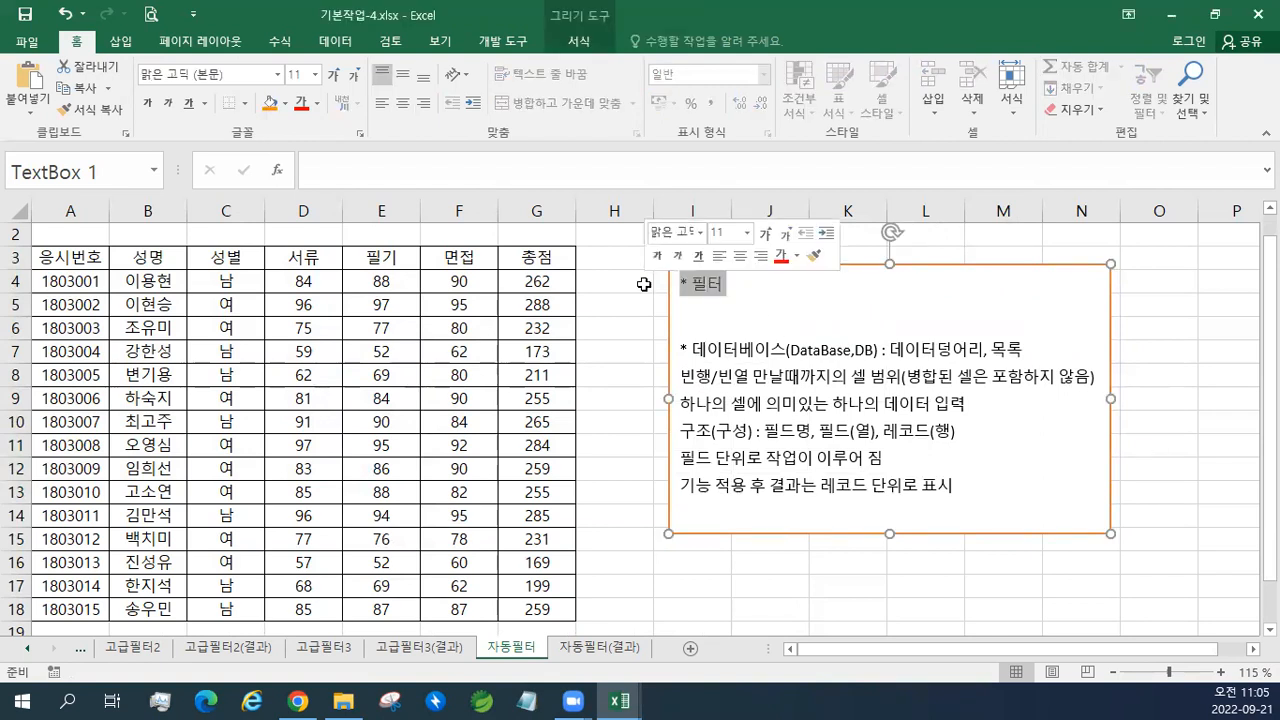
{"action": "type", "text": "* 필터 : 데이터베이스에서 조건에 맞는 레코드를 추출하여 표시하는 기능 자동 필터 / 고급 필터"}
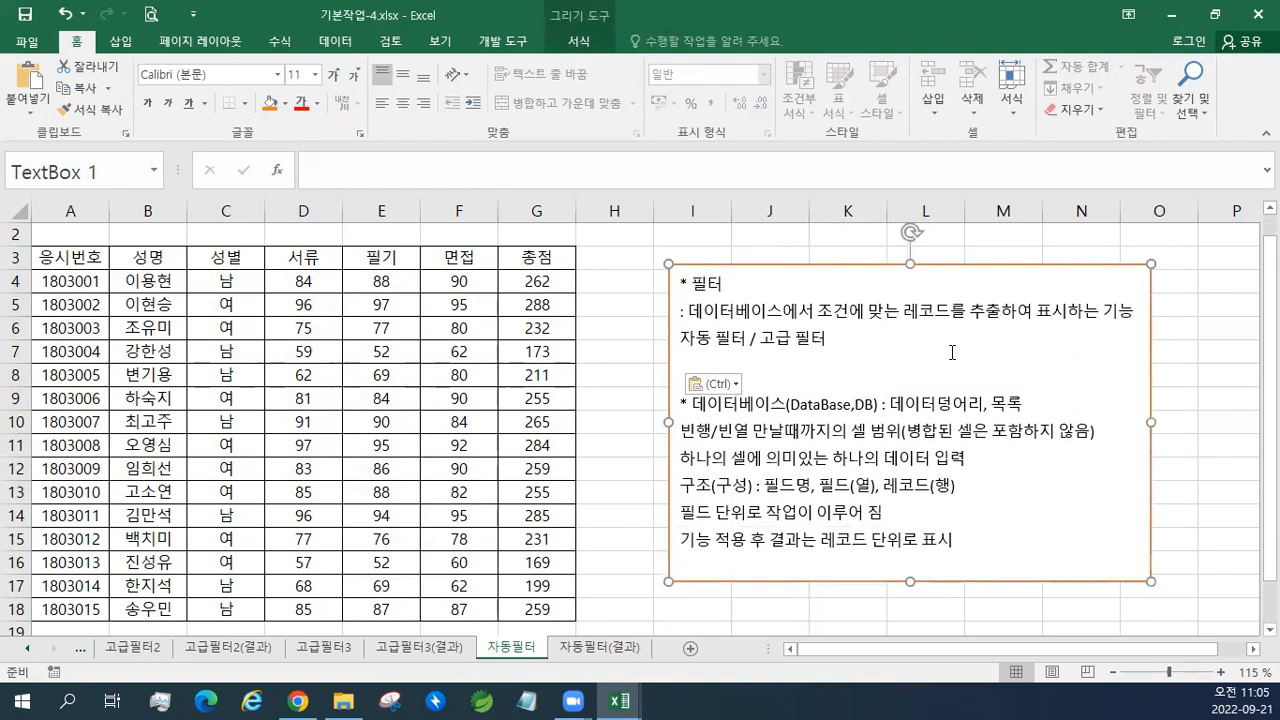
{"action": "key", "text": "Delete"}
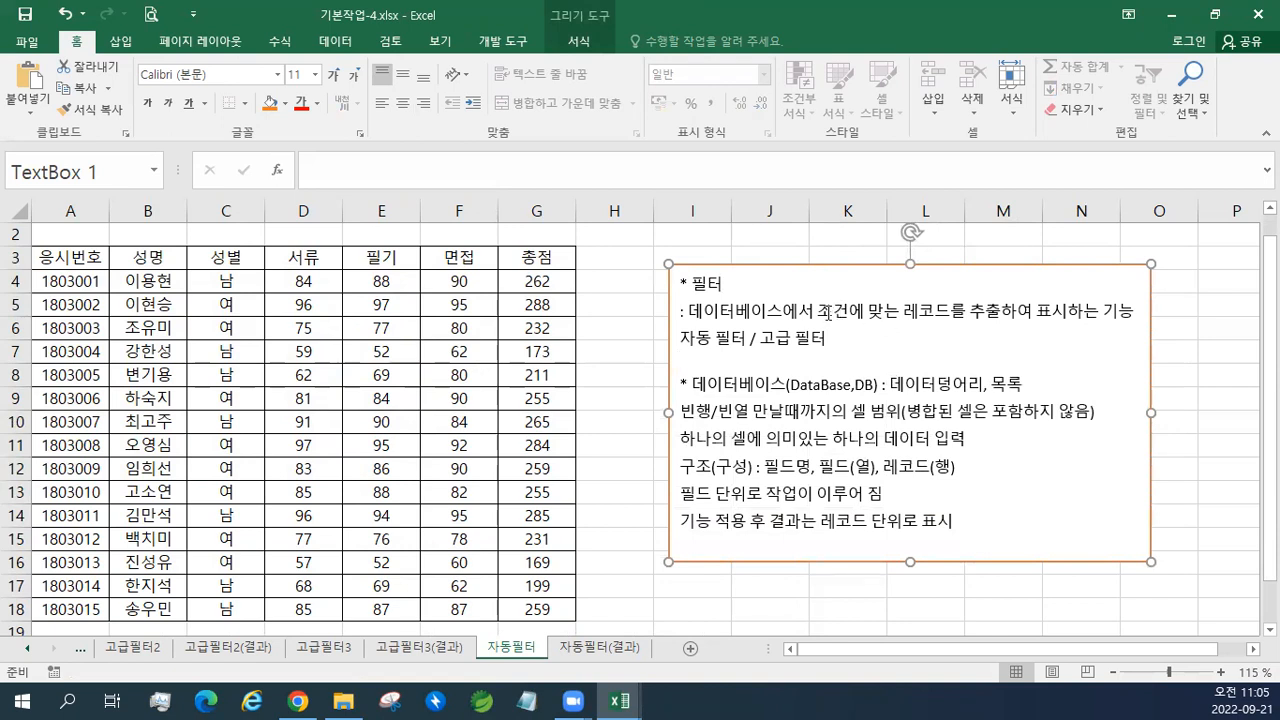
Colour the word "조건" red in the filter definition line of the text box.
{"action": "left_click_drag", "start_coordinate": [818, 311], "coordinate": [849, 311]}
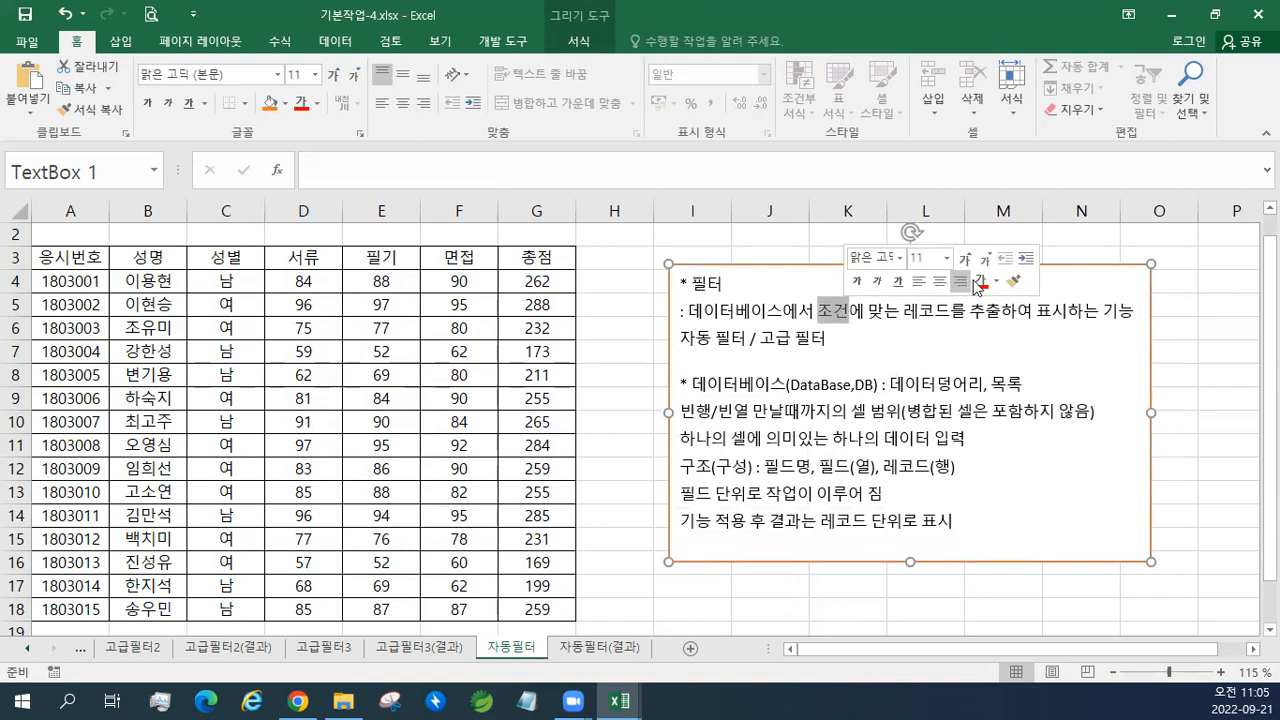
{"action": "left_click", "coordinate": [968, 288]}
{"action": "left_click", "coordinate": [908, 340]}
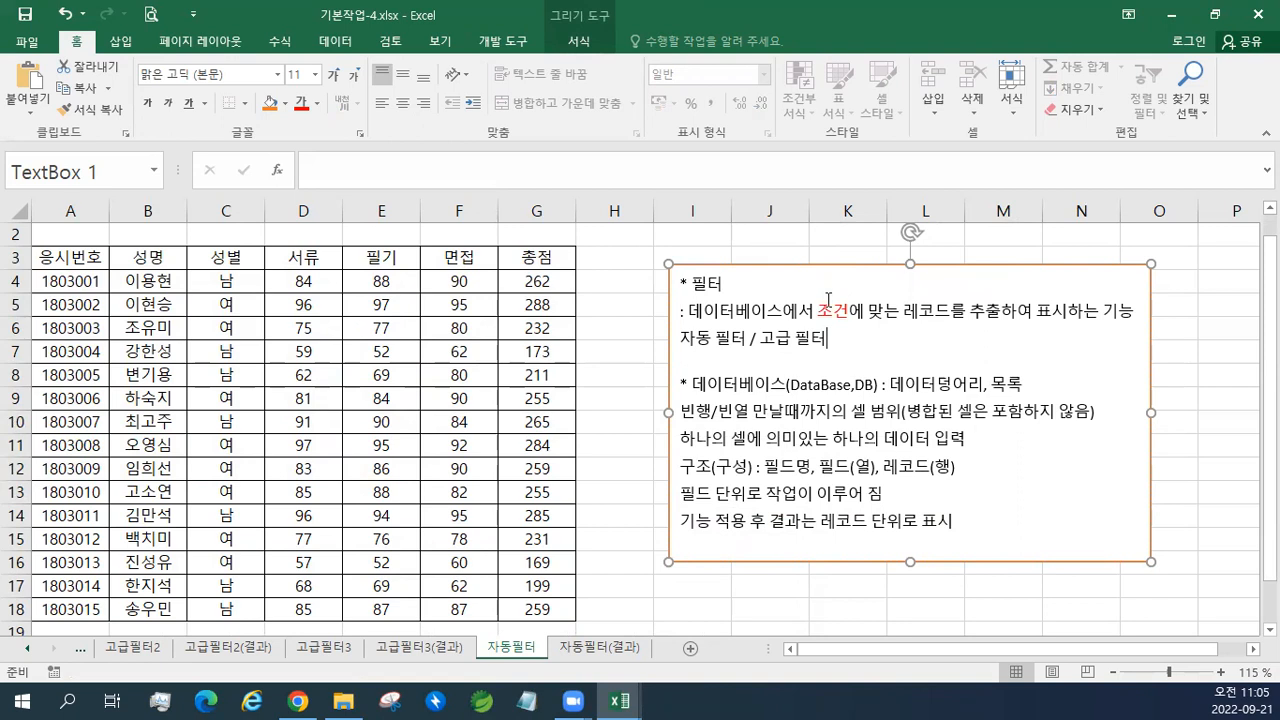
{"action": "left_click_drag", "start_coordinate": [66, 282], "coordinate": [537, 280]}
{"action": "left_click_drag", "start_coordinate": [70, 350], "coordinate": [518, 361]}
{"action": "key", "text": "ctrl+2"}
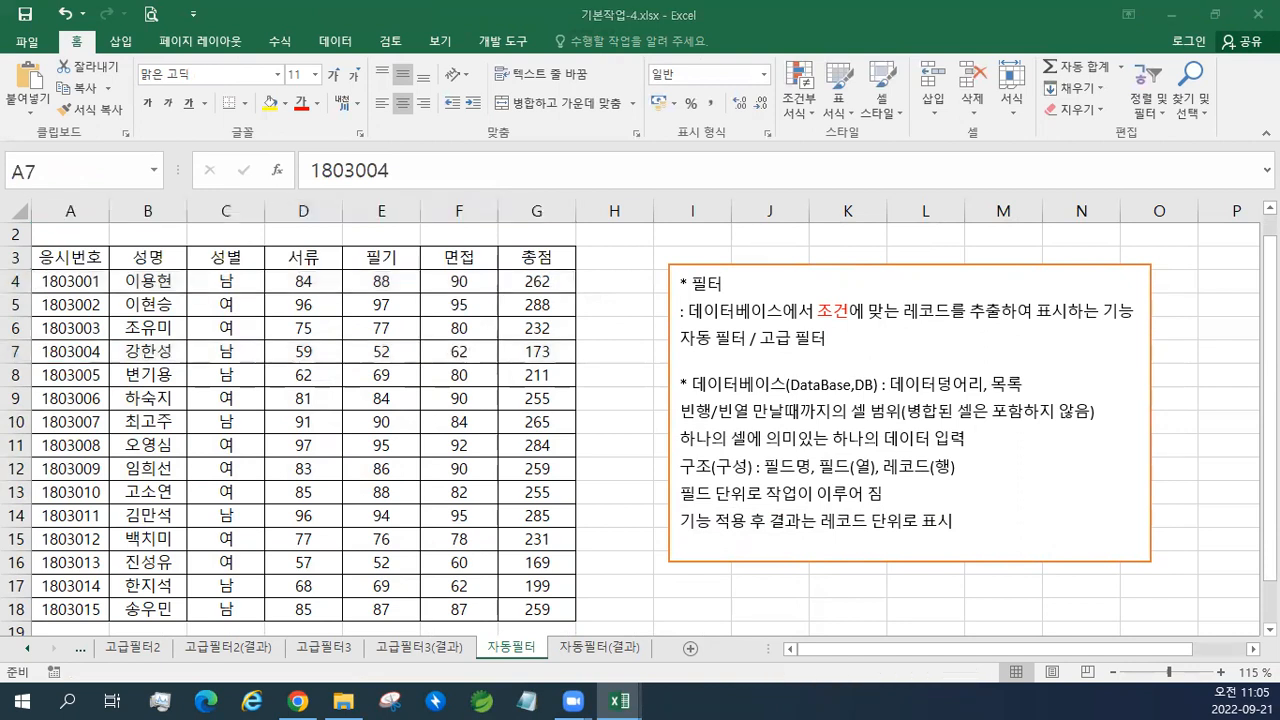
{"action": "left_click", "coordinate": [218, 258]}
{"action": "left_click_drag", "start_coordinate": [74, 310], "coordinate": [530, 306]}
{"action": "left_click_drag", "start_coordinate": [75, 355], "coordinate": [283, 353]}
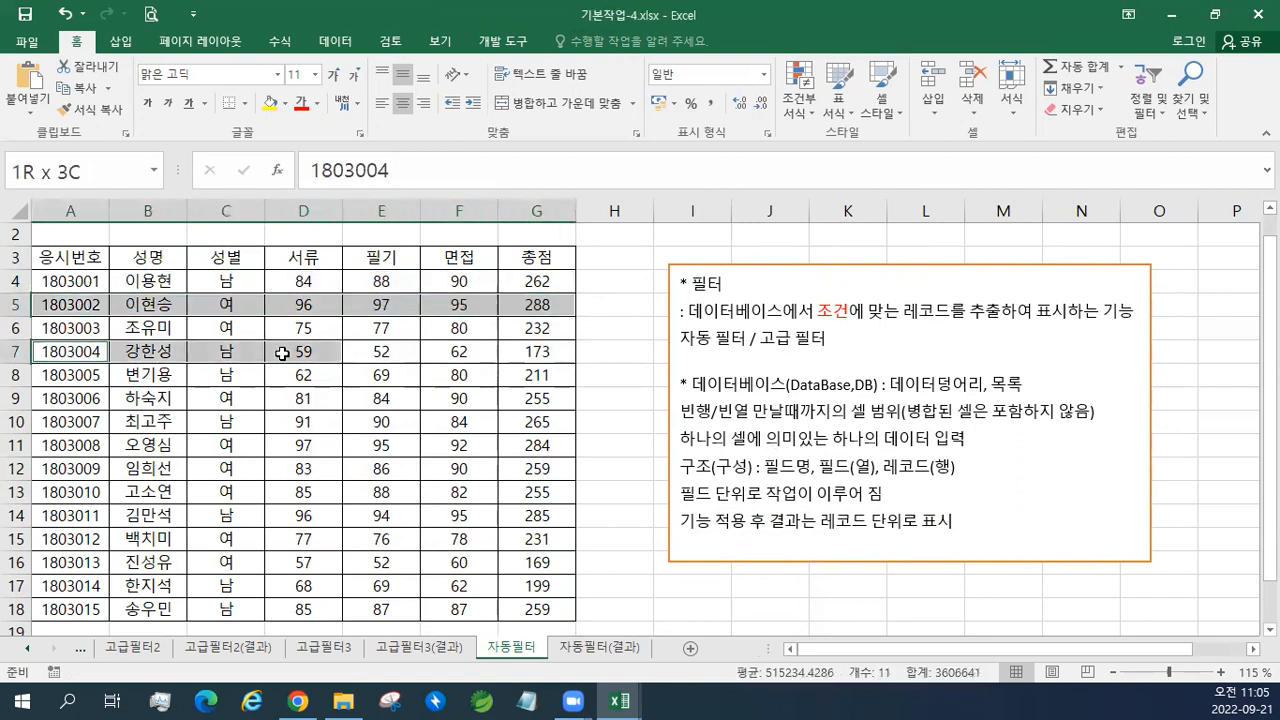
Select every record whose 성별 is 여, from column A to G, and shade those rows with a light gold fill.
{"action": "left_click", "coordinate": [232, 260]}
{"action": "left_click_drag", "start_coordinate": [80, 308], "coordinate": [538, 306]}
{"action": "left_click_drag", "start_coordinate": [225, 328], "coordinate": [500, 330]}
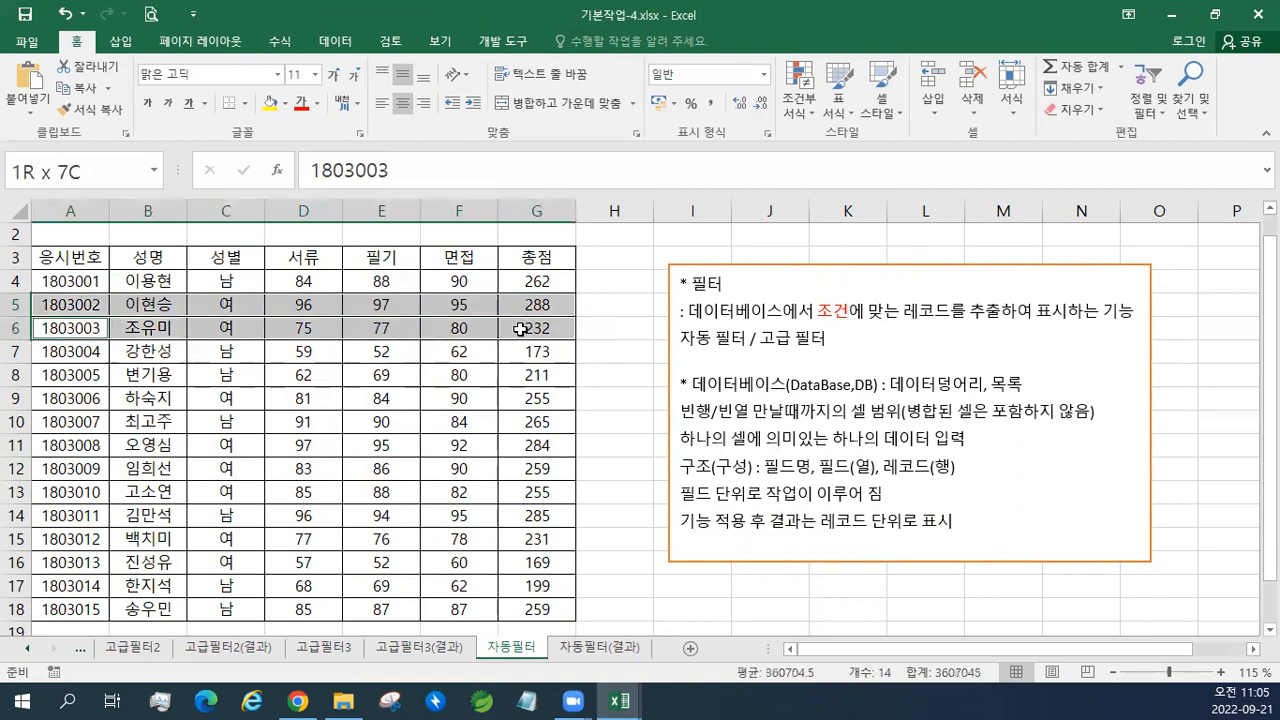
{"action": "left_click_drag", "start_coordinate": [80, 397], "coordinate": [510, 398]}
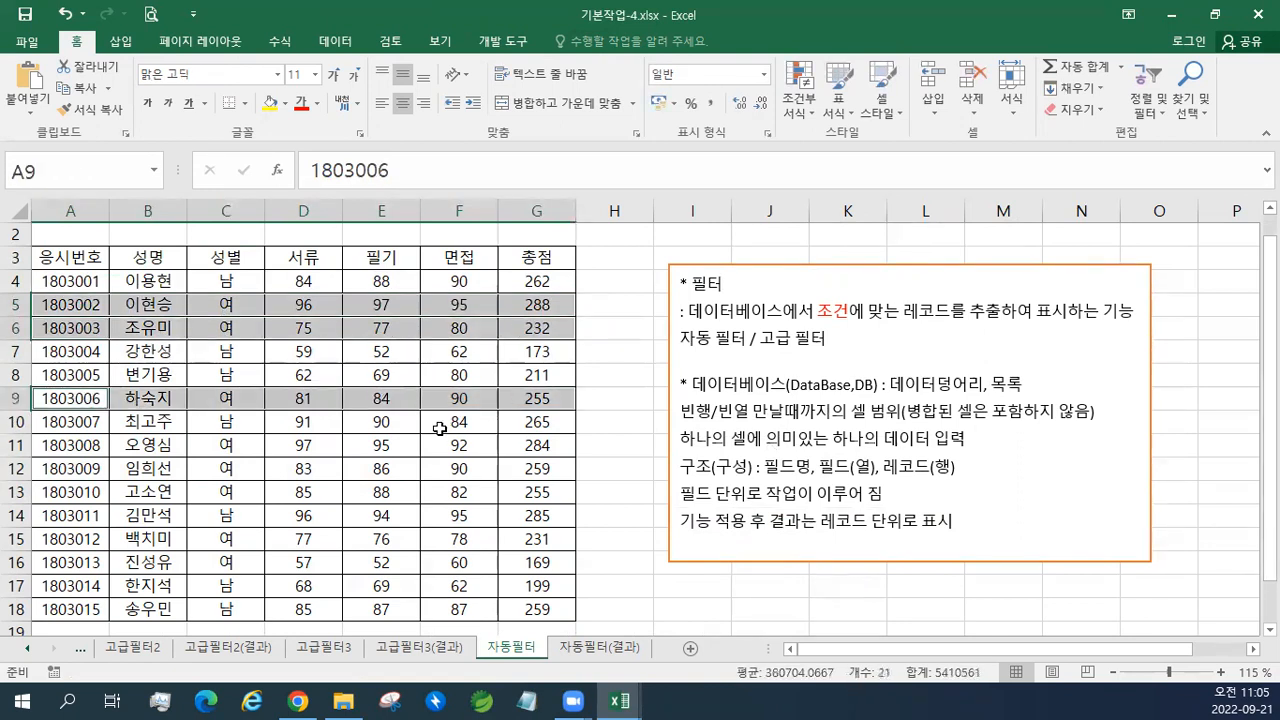
{"action": "left_click_drag", "start_coordinate": [84, 446], "coordinate": [540, 447]}
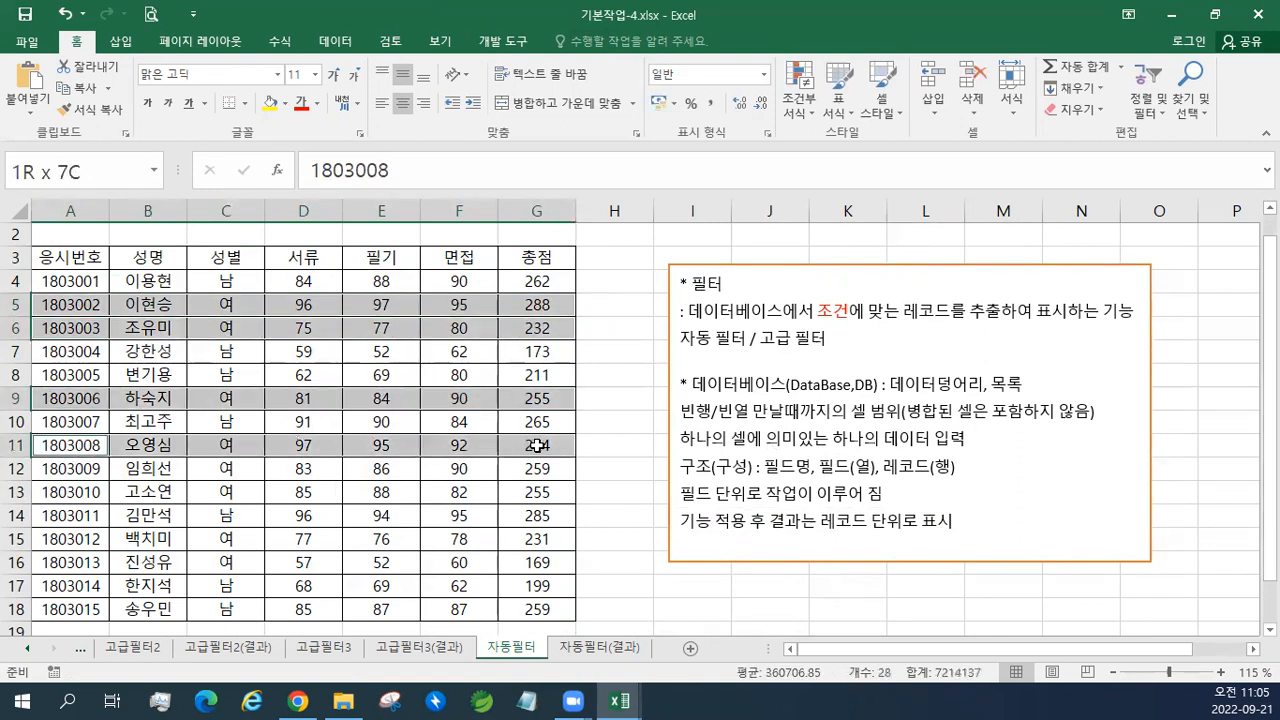
{"action": "left_click_drag", "start_coordinate": [72, 470], "coordinate": [532, 467]}
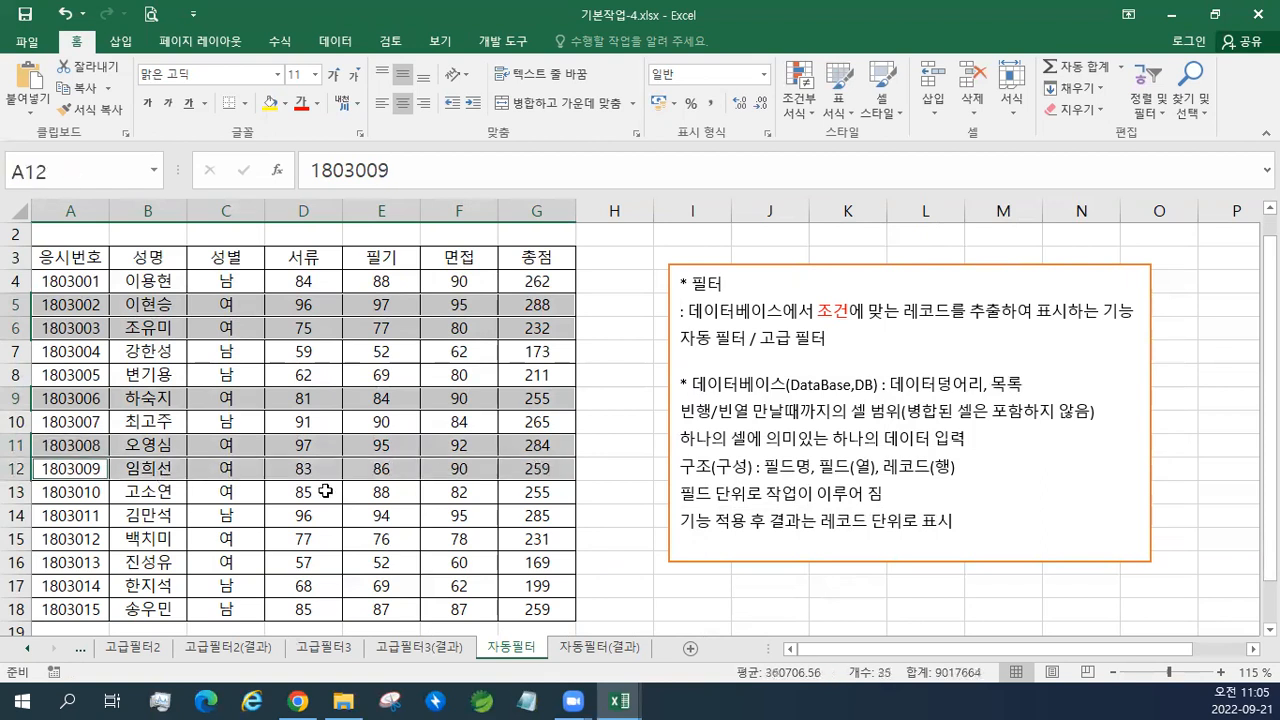
{"action": "left_click_drag", "start_coordinate": [90, 492], "coordinate": [543, 494]}
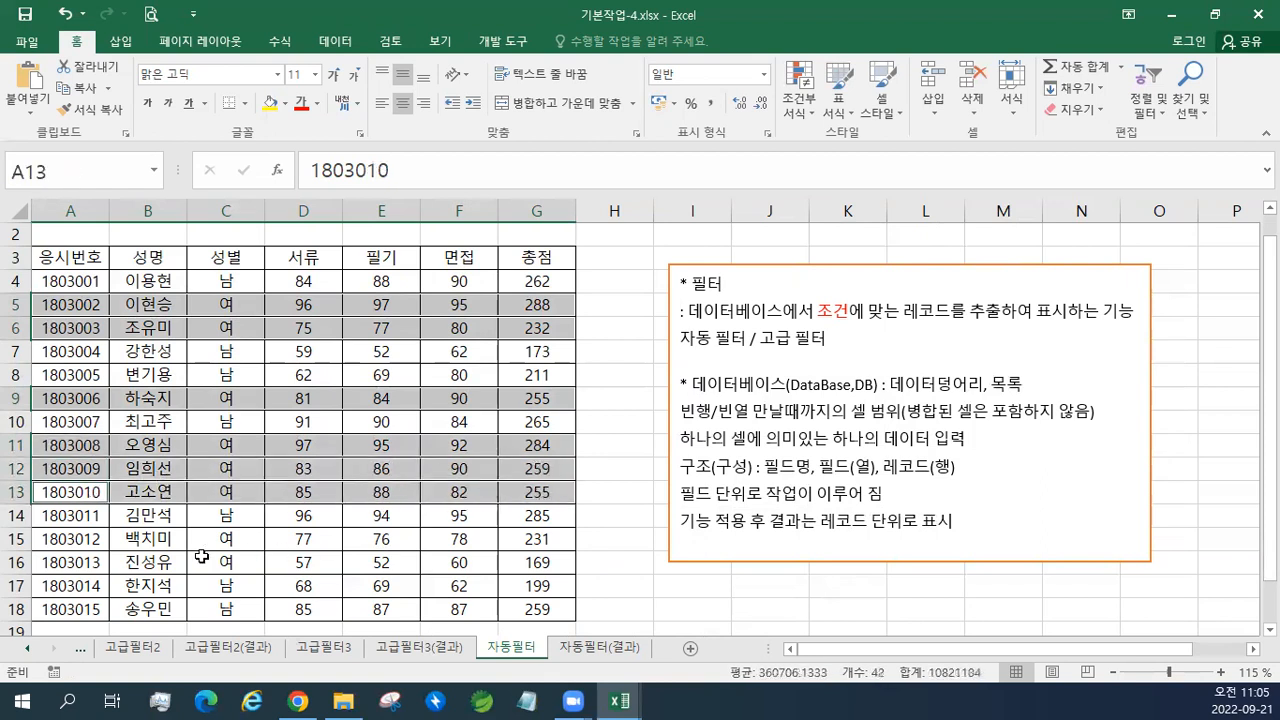
{"action": "left_click_drag", "start_coordinate": [74, 538], "coordinate": [540, 538]}
{"action": "left_click_drag", "start_coordinate": [98, 565], "coordinate": [510, 563]}
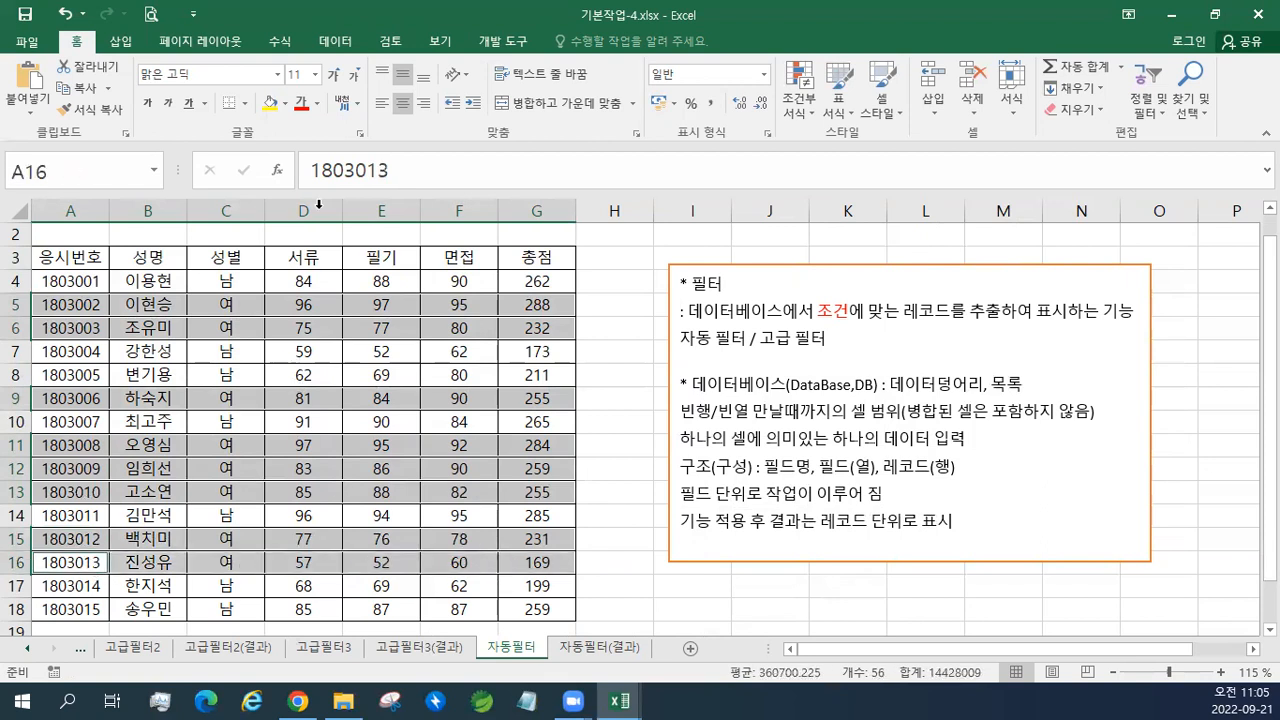
{"action": "left_click", "coordinate": [285, 103]}
{"action": "left_click", "coordinate": [305, 175]}
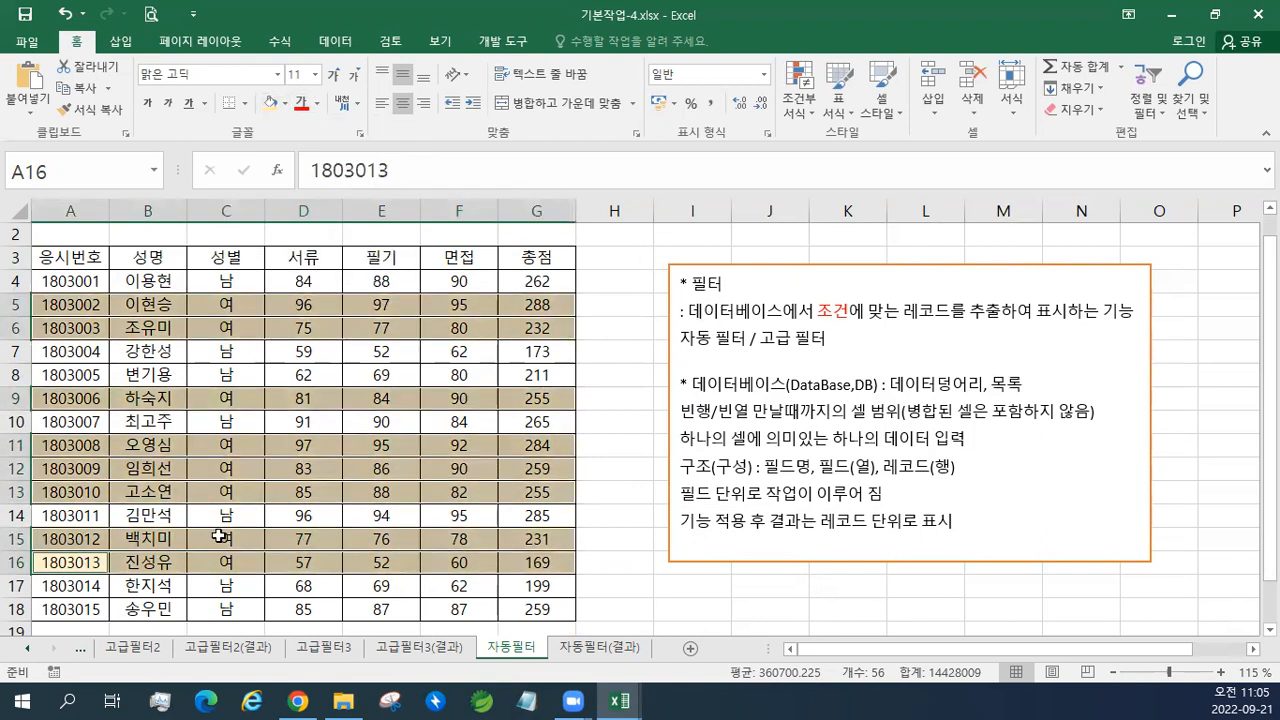
{"action": "left_click", "coordinate": [649, 243]}
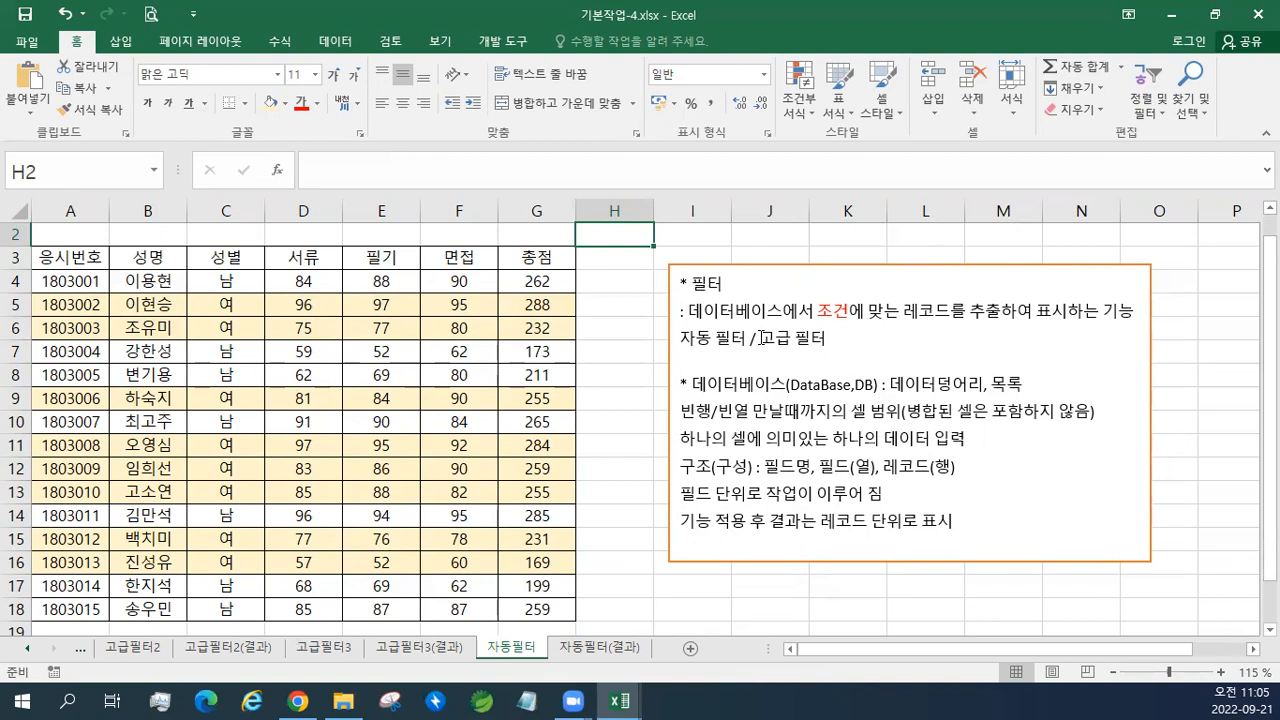
Review the word "조건" and the line "자동 필터 / 고급 필터" in the filter notes of the text box.
{"action": "left_click", "coordinate": [762, 338]}
{"action": "left_click", "coordinate": [790, 336]}
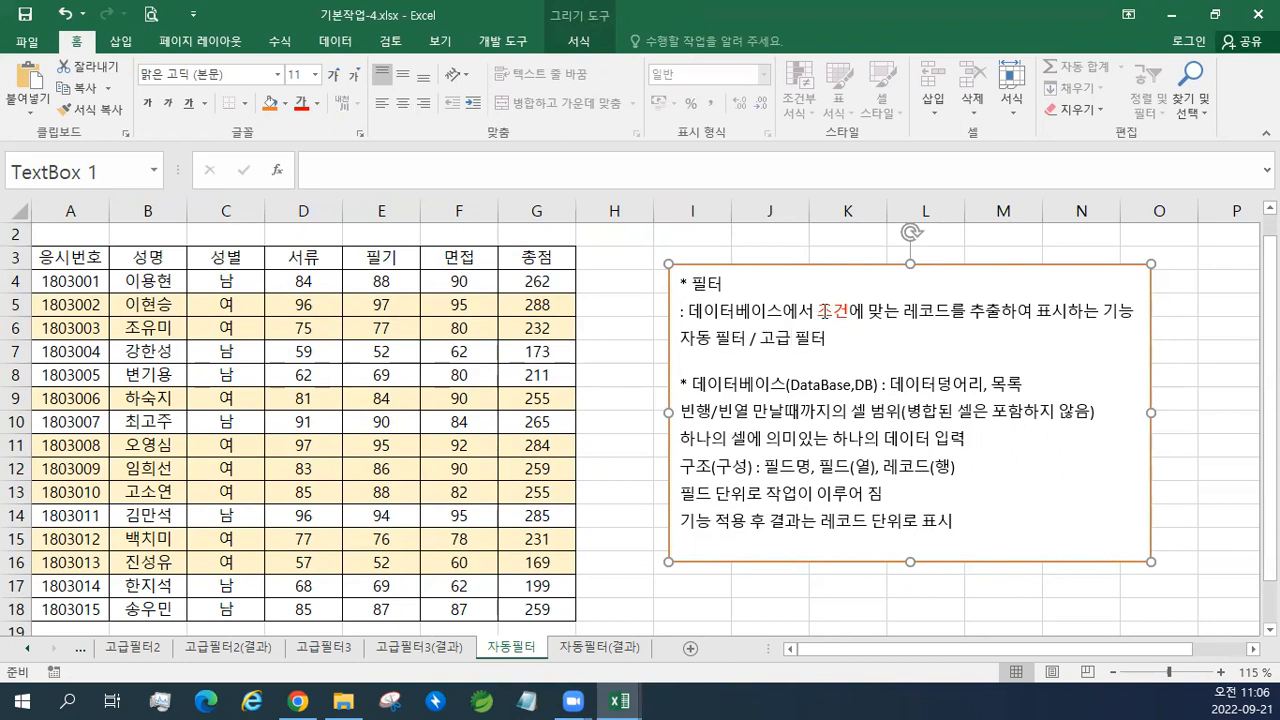
{"action": "double_click", "coordinate": [826, 311]}
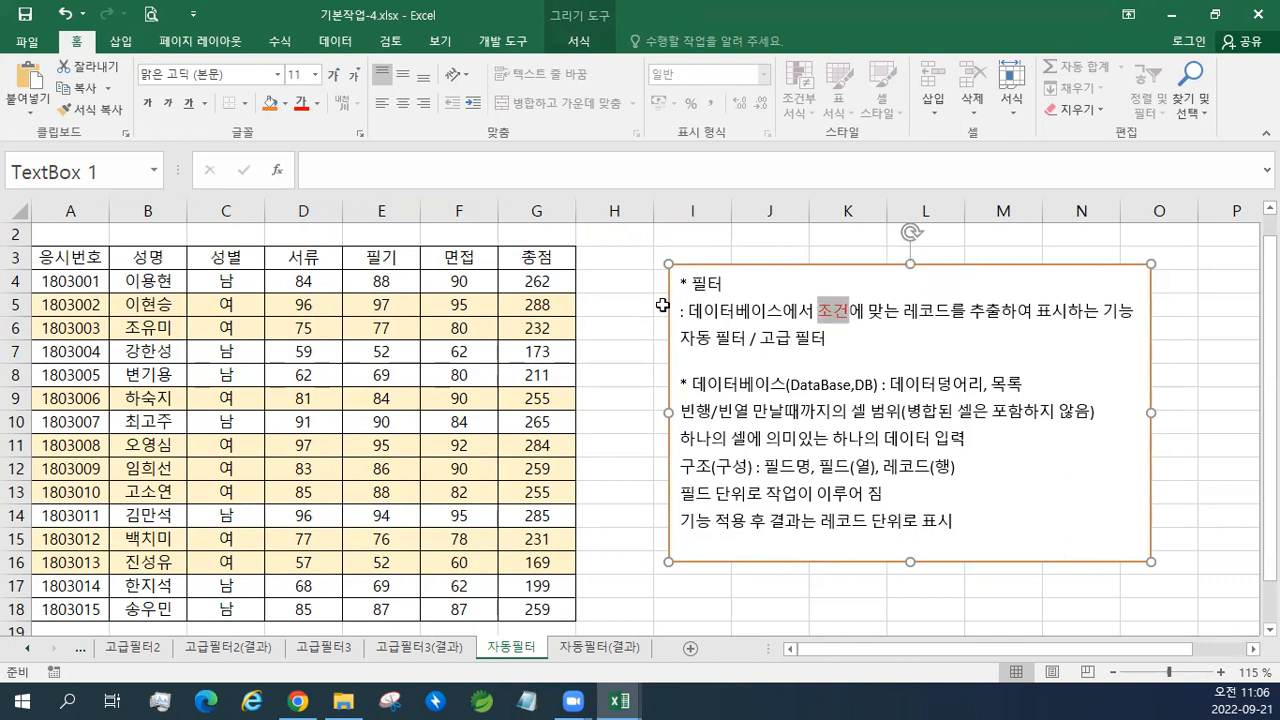
{"action": "left_click_drag", "start_coordinate": [791, 340], "coordinate": [767, 342]}
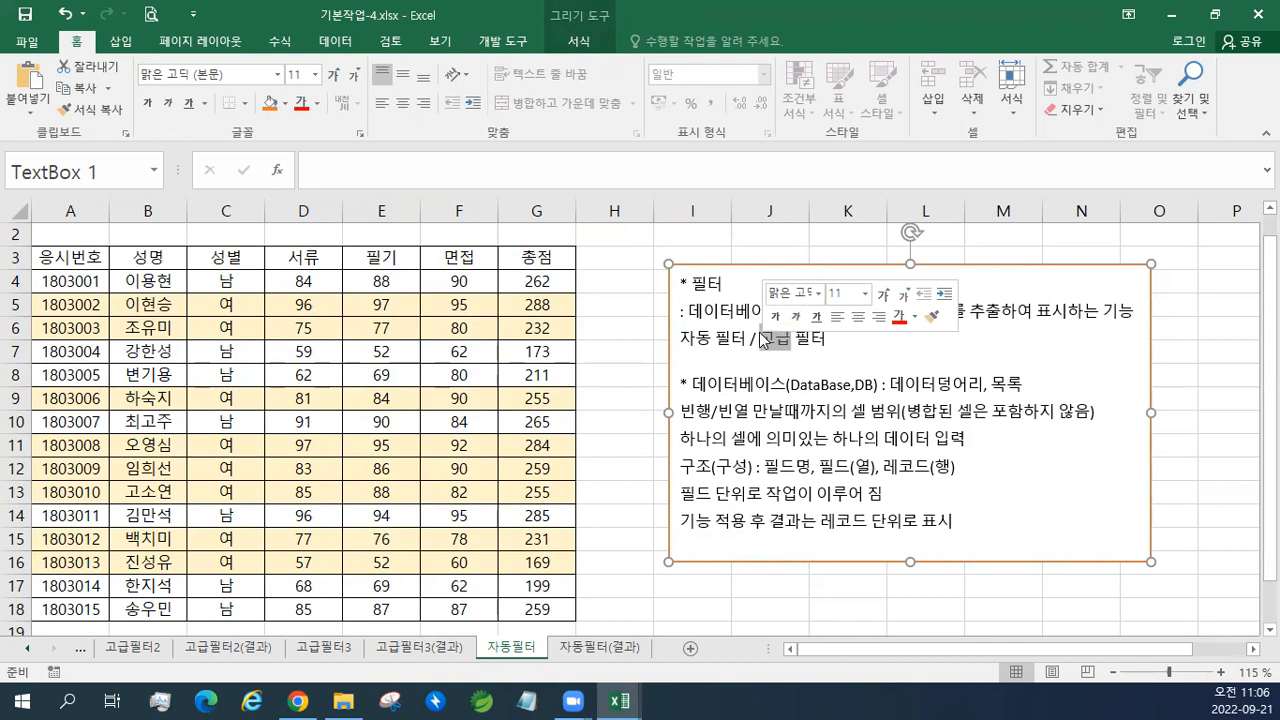
{"action": "left_click", "coordinate": [756, 340]}
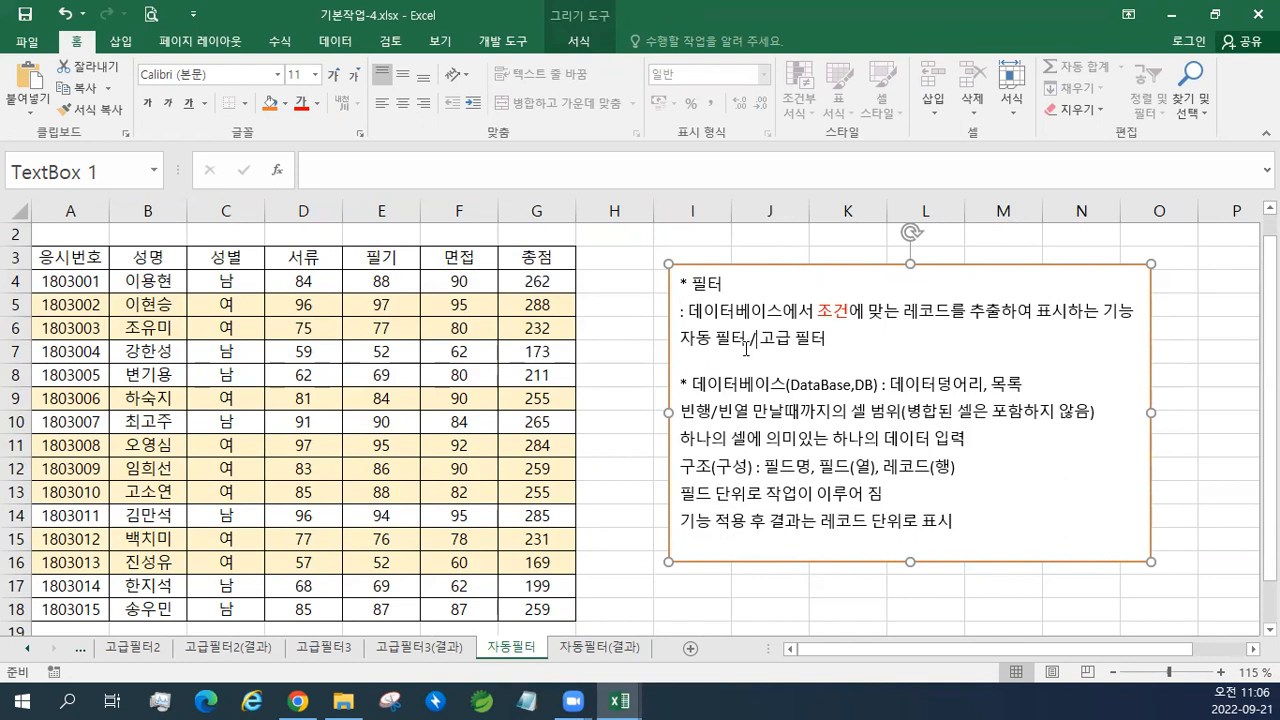
{"action": "left_click", "coordinate": [822, 333]}
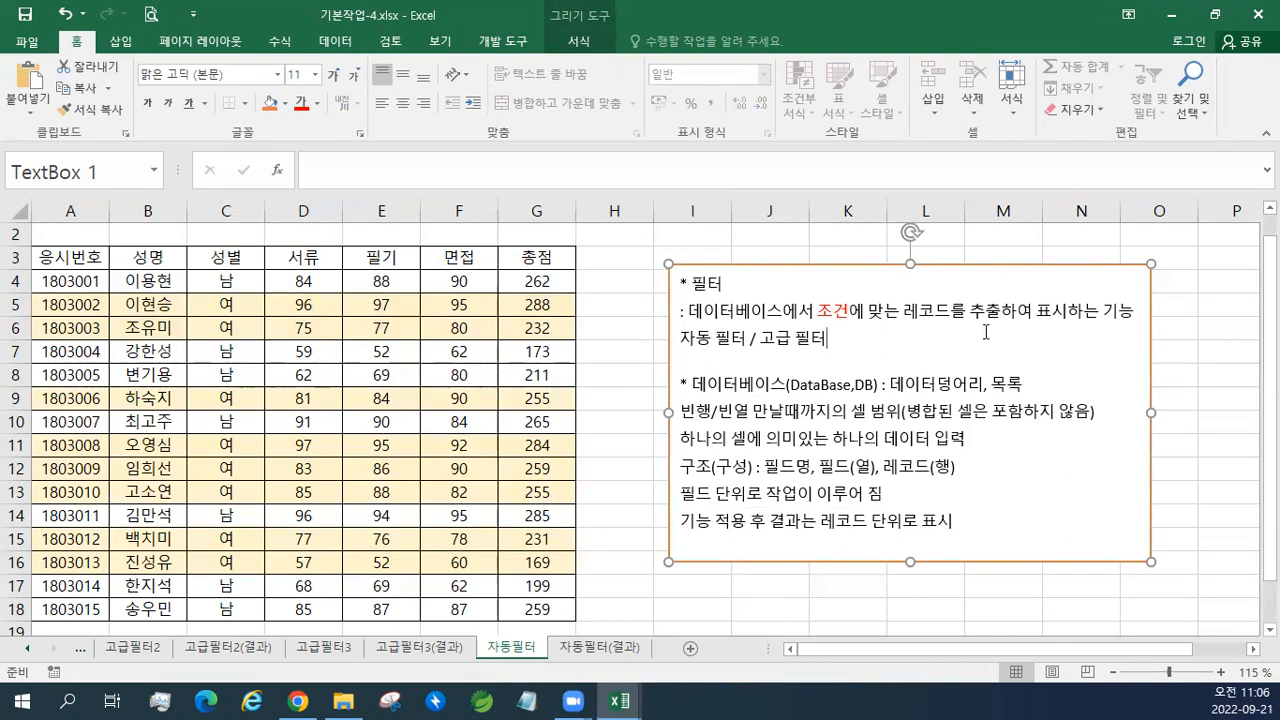
Add the "* 자동 필터" section at the start of the text box, covering how to apply it and its filter list features.
{"action": "left_click", "coordinate": [736, 342]}
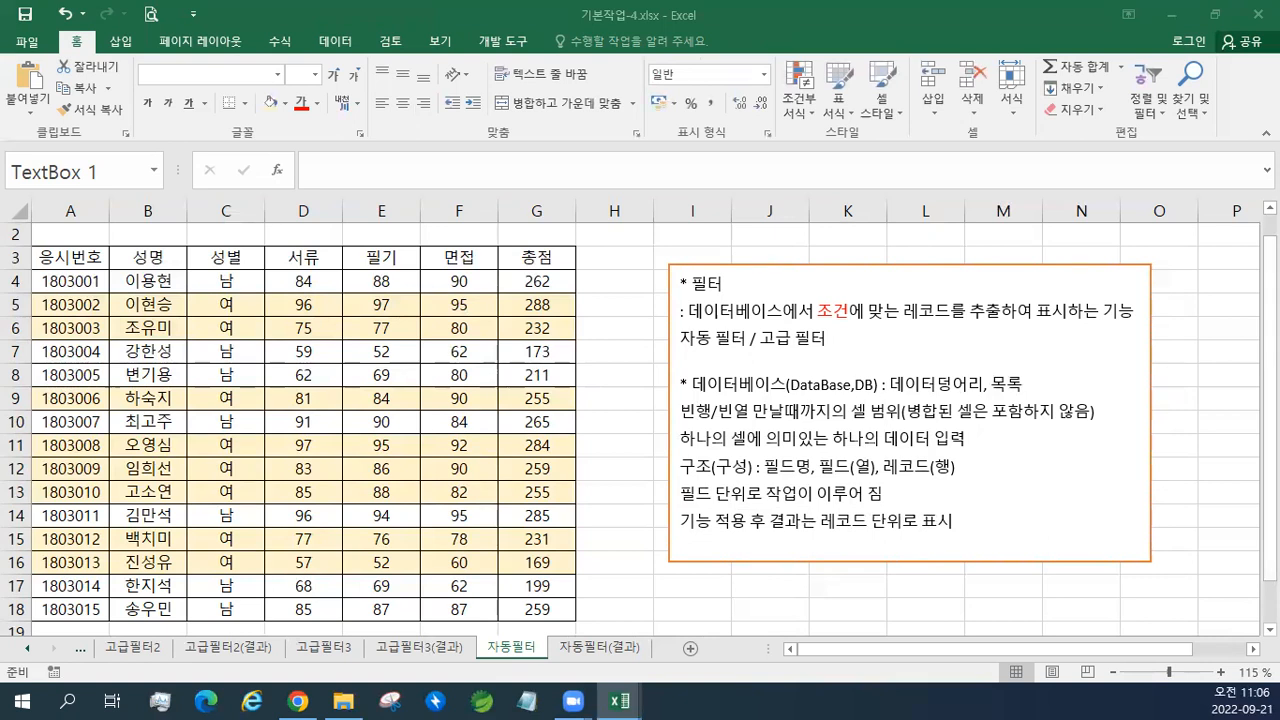
{"action": "left_click", "coordinate": [721, 323]}
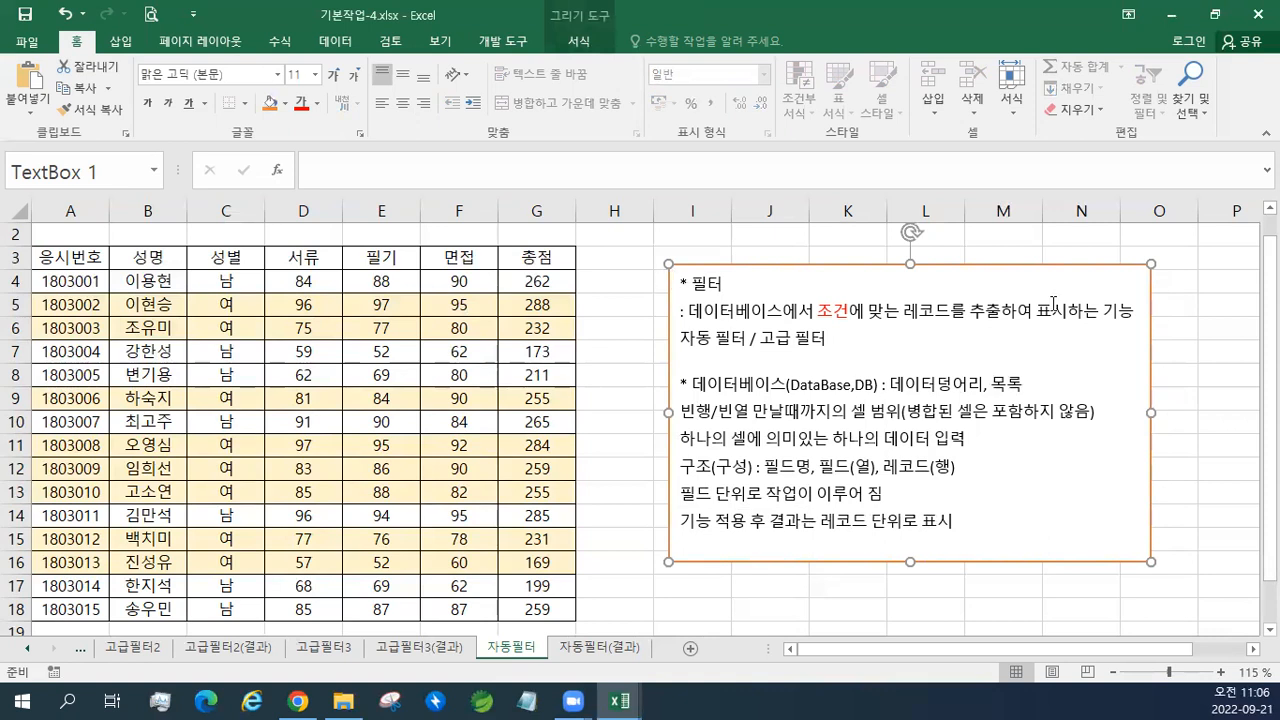
{"action": "type", "text": "* 자동 필터 적용: 데이터베이스 선택 > 데이터 탭 > 정렬및필터 그룹 > 필터 명령 이용 필터 목록 단추 / 고유값(조건역할) / 필터 해제 / 정렬 기능 포함 / 지우기"}
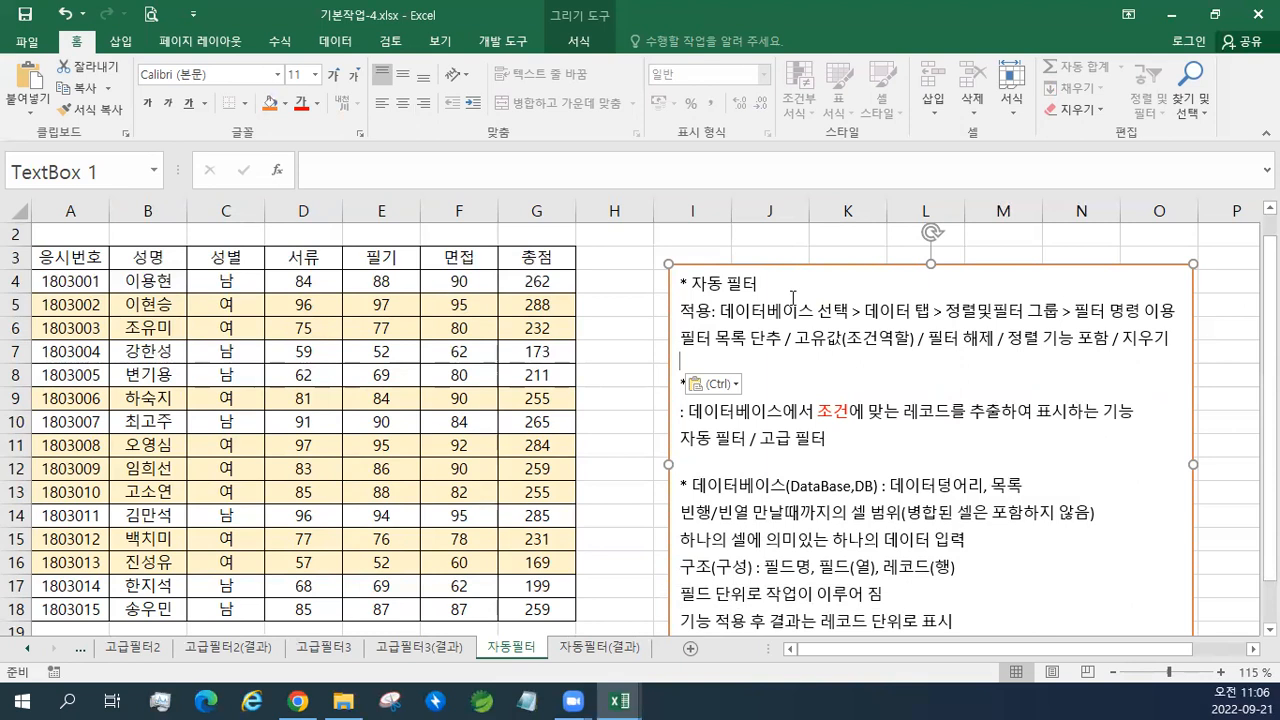
{"action": "left_click", "coordinate": [682, 283]}
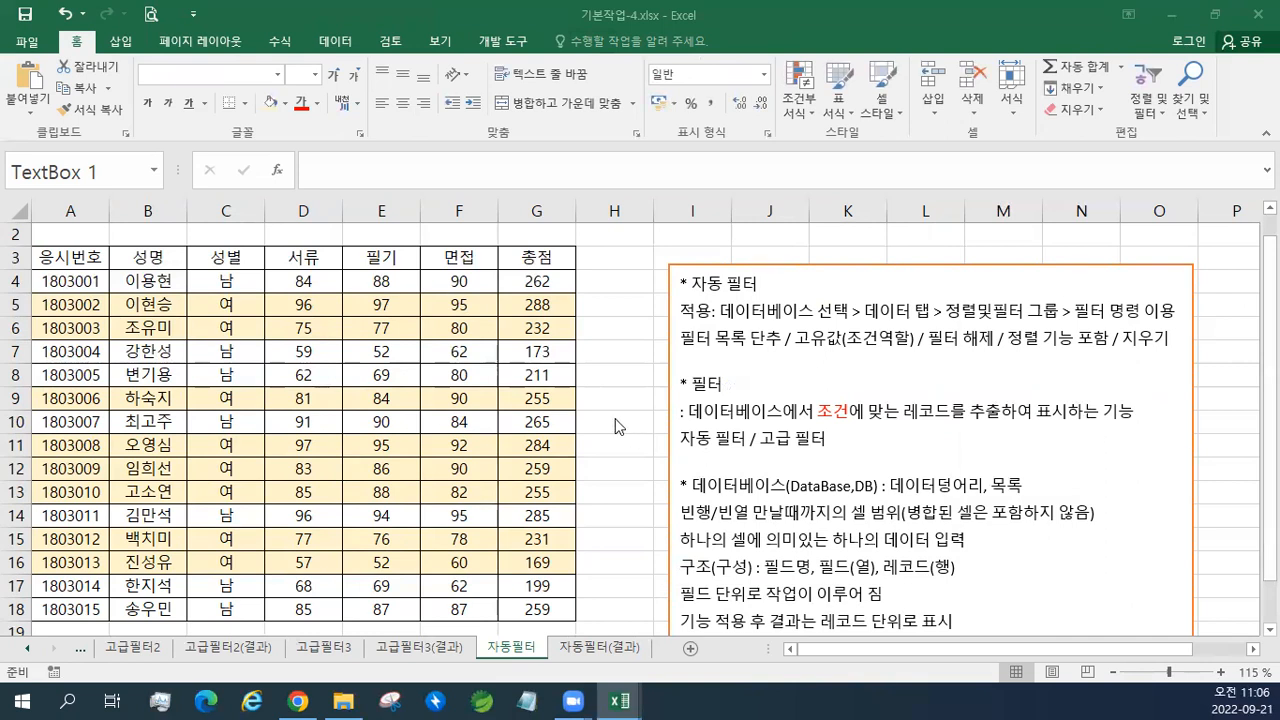
Change the textbook page reference in cell H1 to "교재52,58페이지".
{"action": "scroll", "coordinate": [614, 420], "scroll_direction": "up", "scroll_amount": 1}
{"action": "left_click", "coordinate": [628, 241]}
{"action": "double_click", "coordinate": [628, 241]}
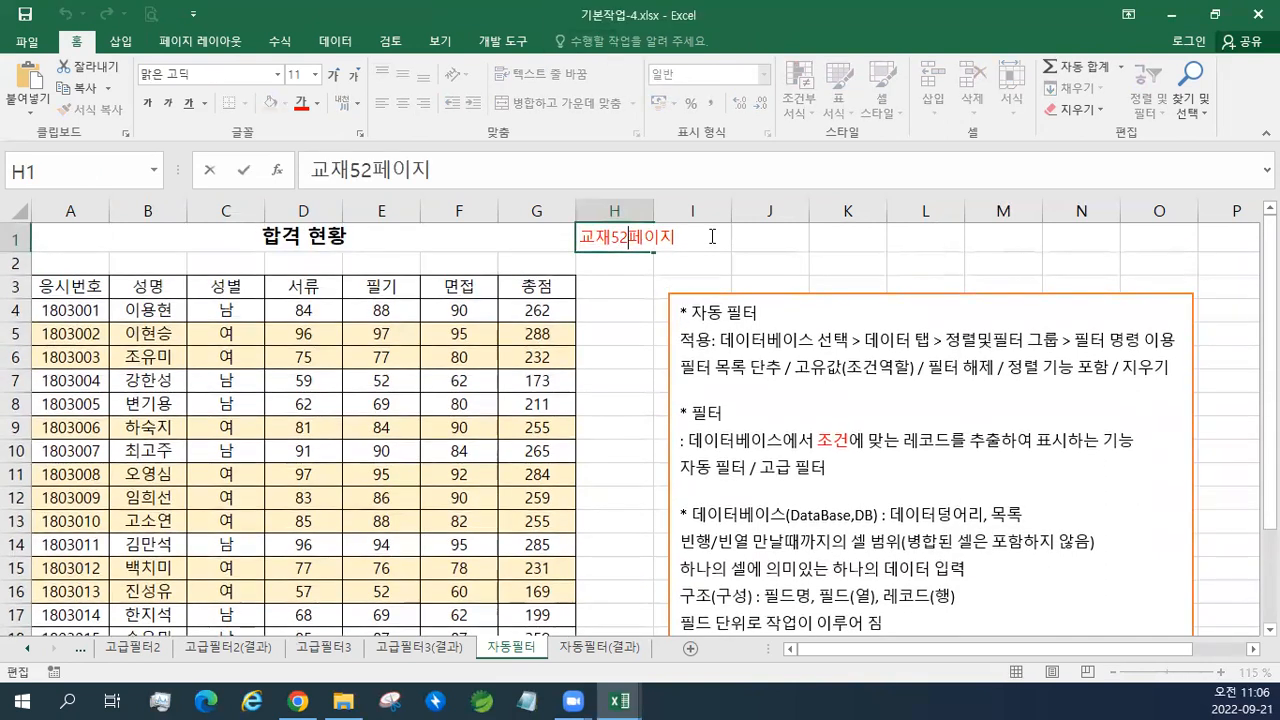
{"action": "type", "text": ", 58"}
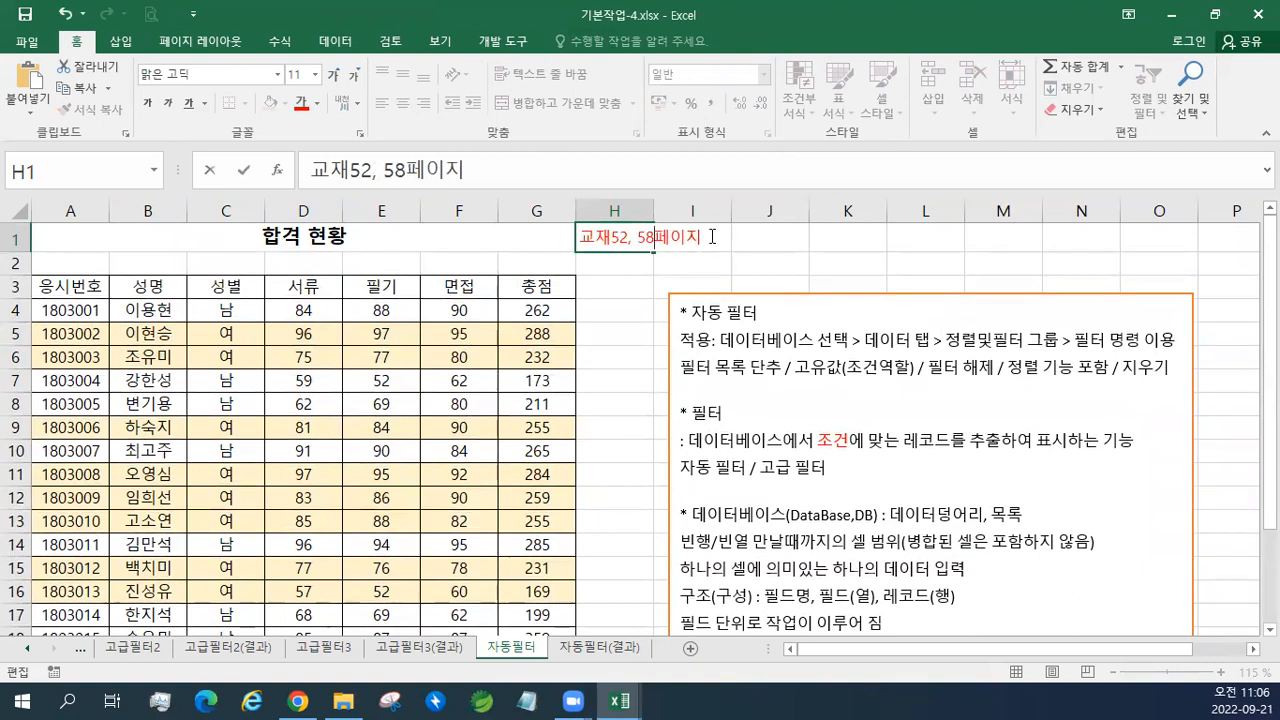
{"action": "key", "text": "Return"}
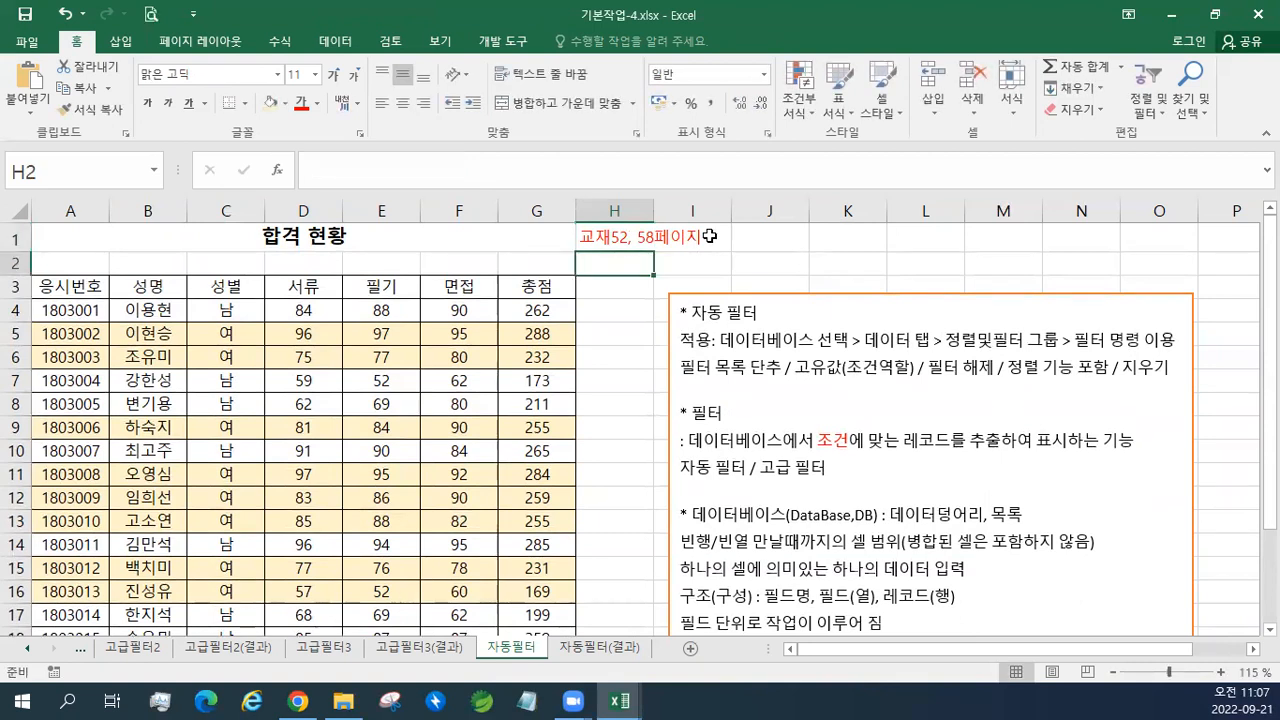
{"action": "double_click", "coordinate": [627, 237]}
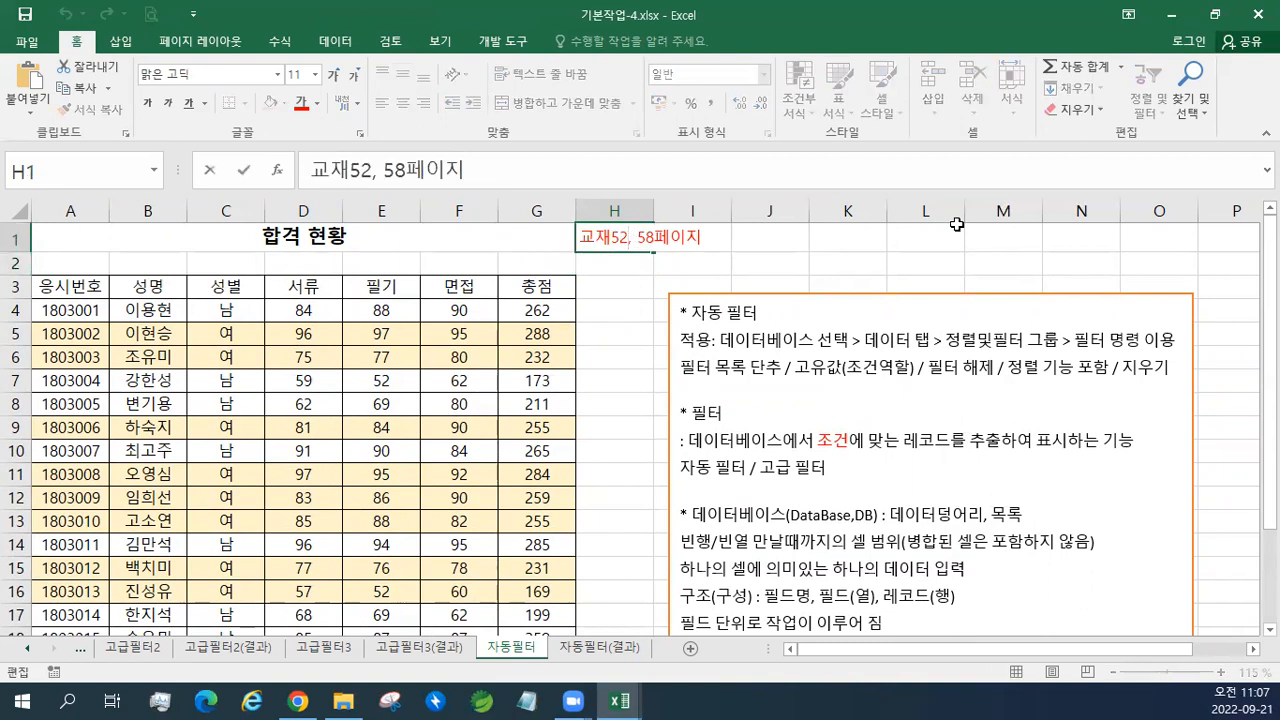
{"action": "key", "text": "Delete"}
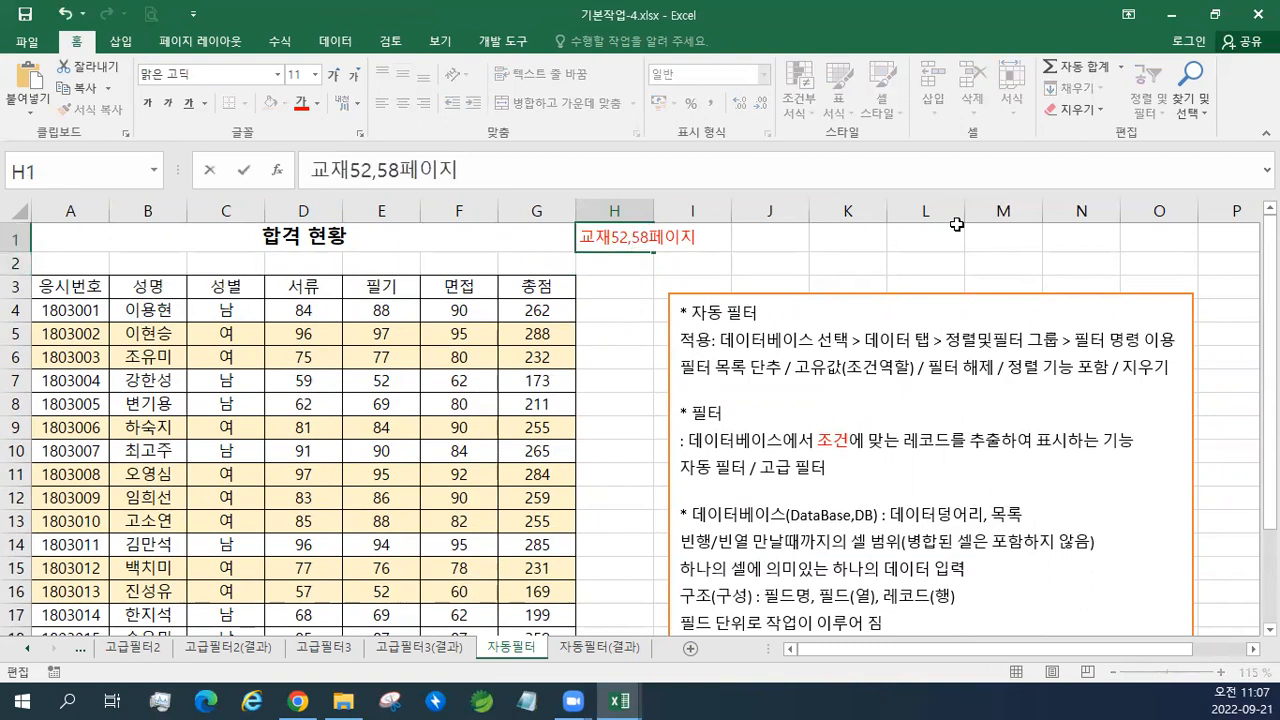
{"action": "left_click", "coordinate": [630, 263]}
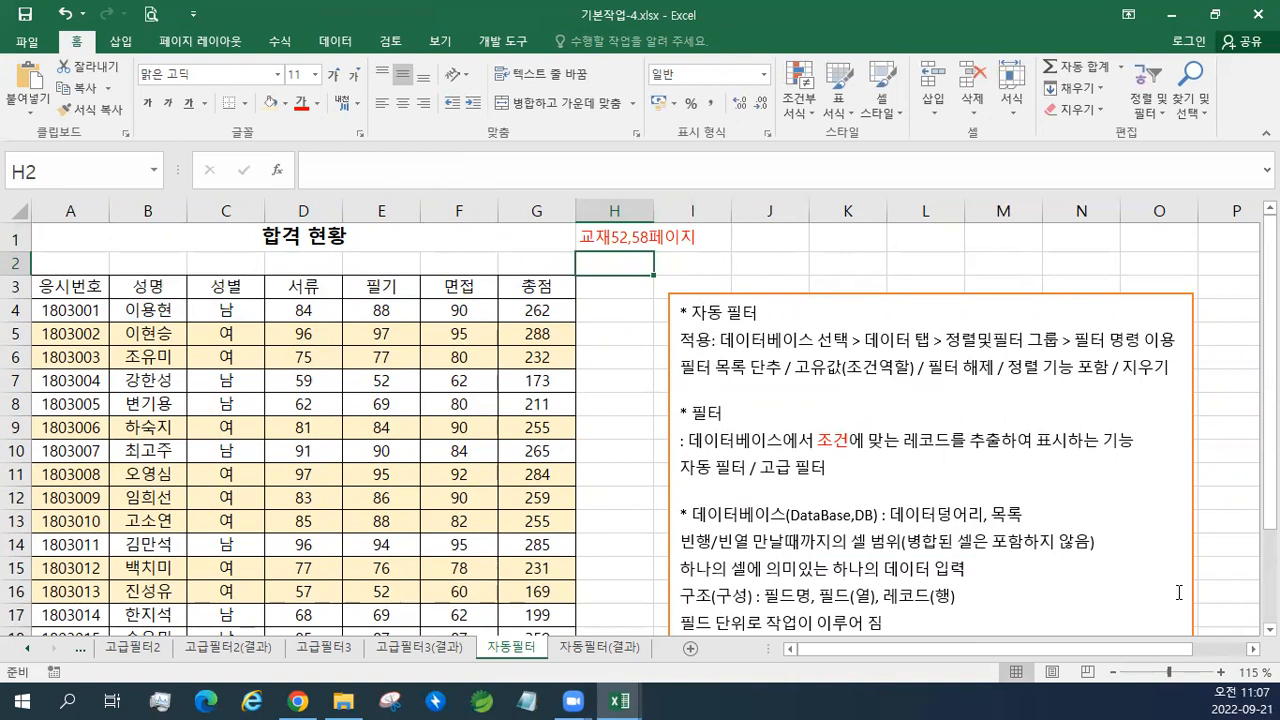
Insert the condition 성별="여" followed by a blank line above the "* 자동 필터" heading in the text box.
{"action": "left_click", "coordinate": [1270, 629]}
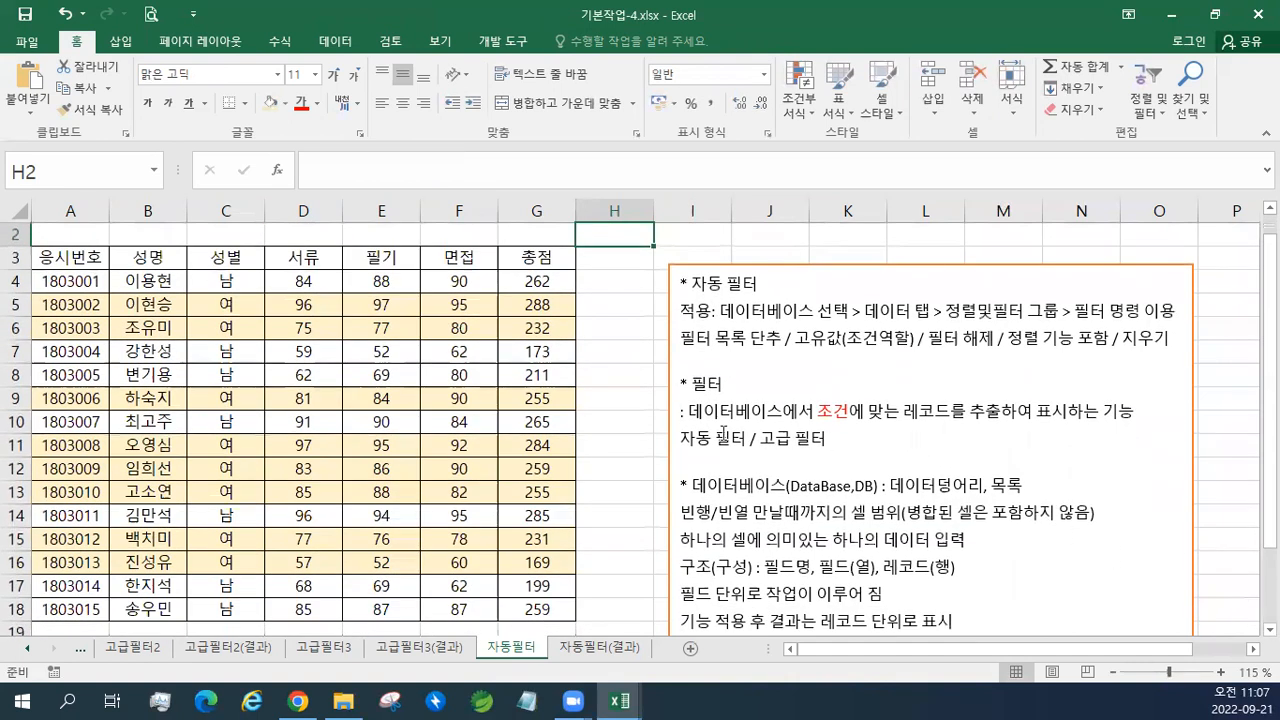
{"action": "left_click", "coordinate": [612, 327]}
{"action": "left_click", "coordinate": [660, 238]}
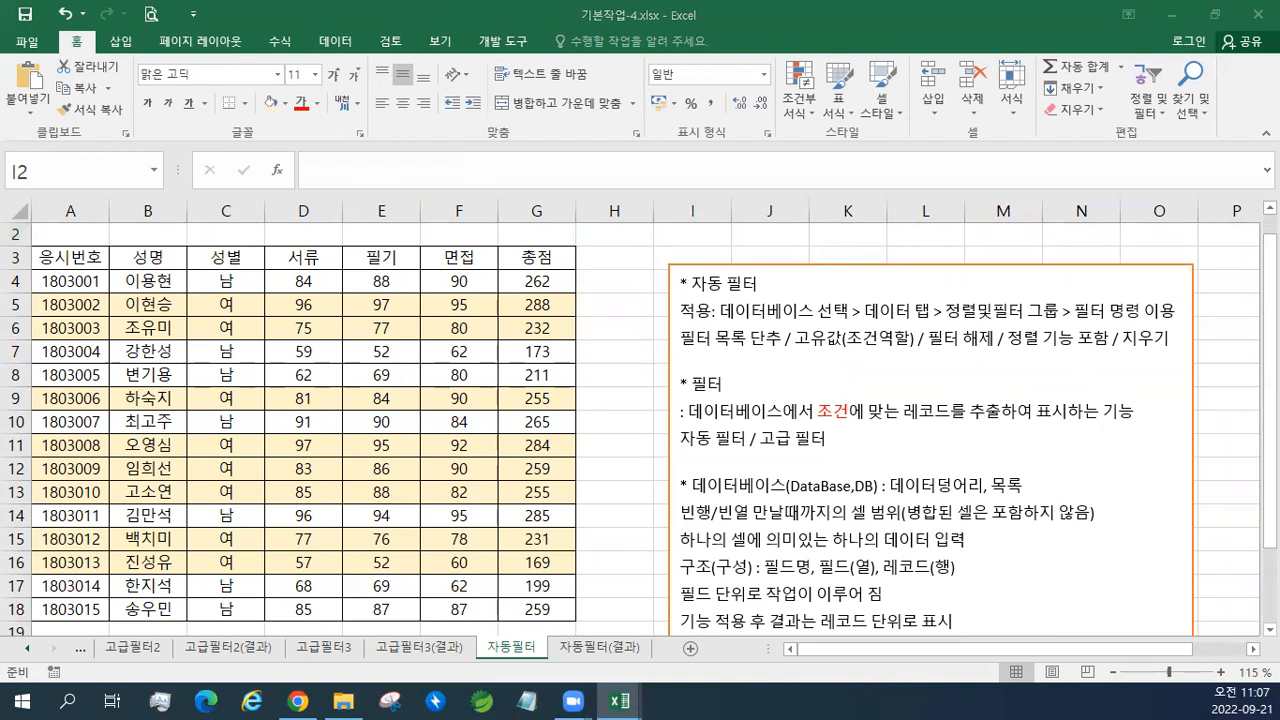
{"action": "left_click", "coordinate": [684, 284]}
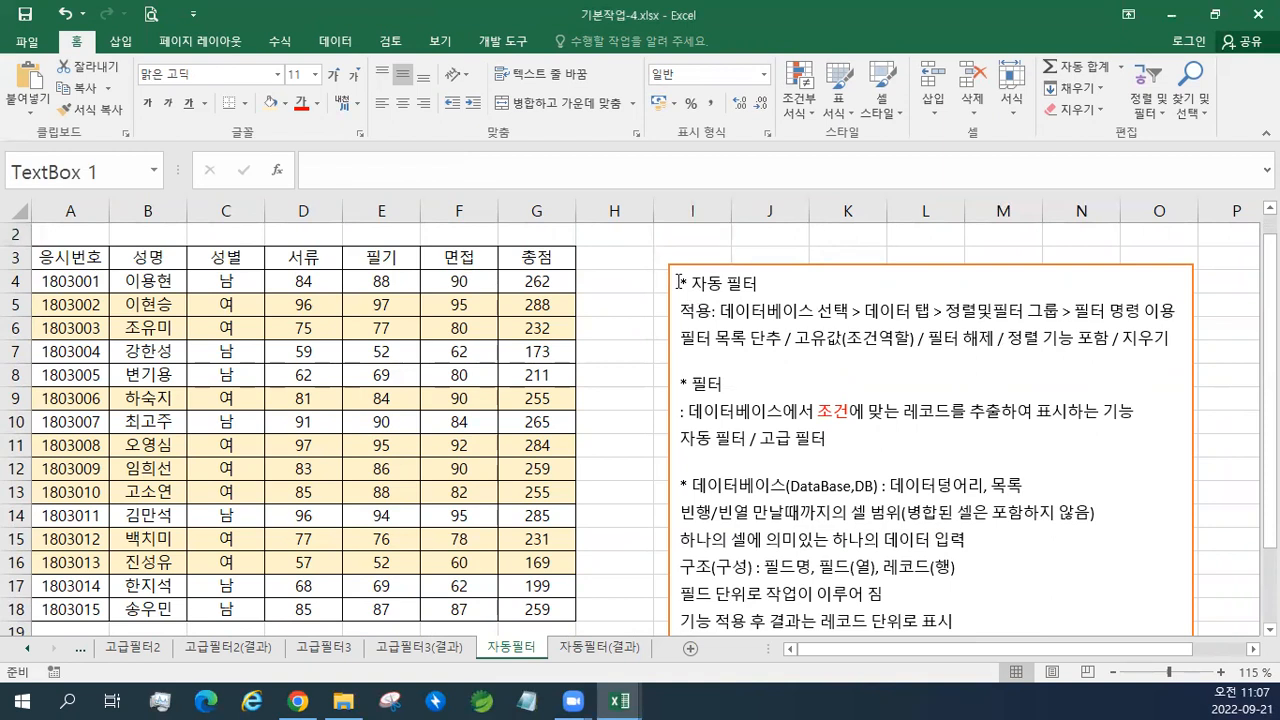
{"action": "type", "text": "성별=\"여\""}
{"action": "key", "text": "Return"}
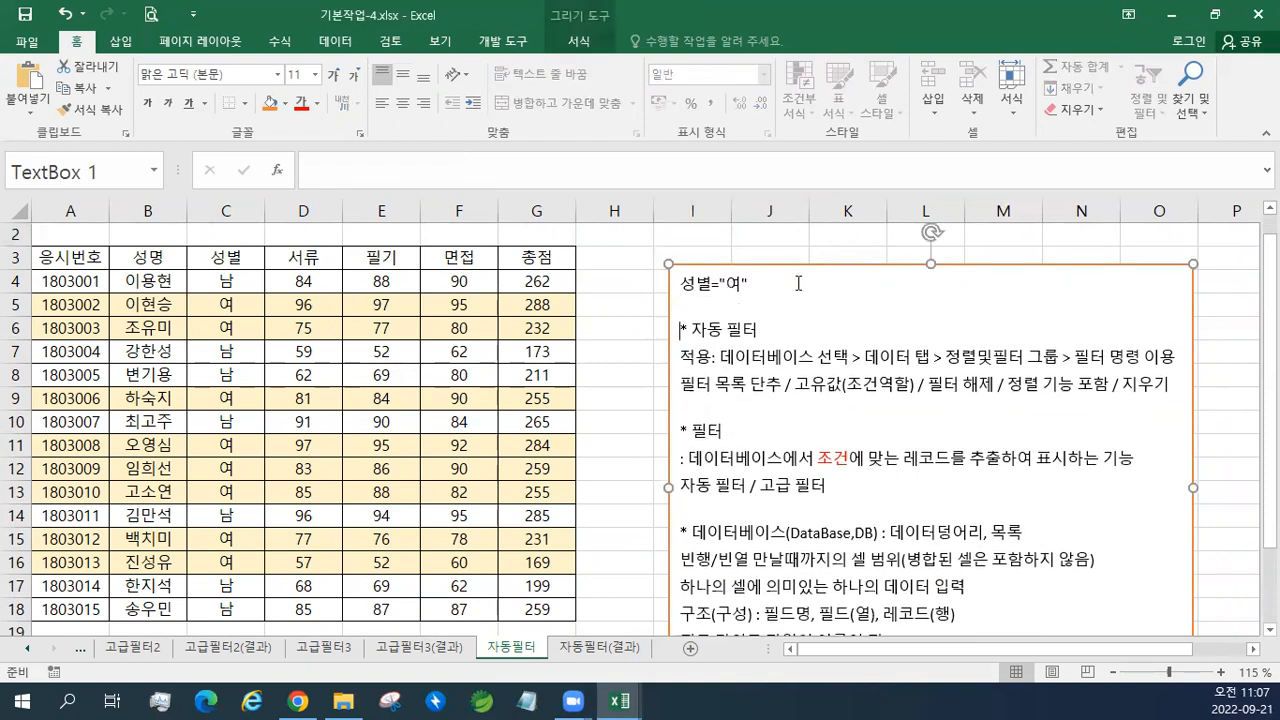
Select the whole score table A3:G18 with its field names and turn on the automatic filter.
{"action": "left_click", "coordinate": [92, 260]}
{"action": "mouse_move", "coordinate": [125, 298]}
{"action": "left_mouse_down"}
{"action": "mouse_move", "coordinate": [215, 372]}
{"action": "mouse_move", "coordinate": [490, 515]}
{"action": "mouse_move", "coordinate": [545, 562]}
{"action": "mouse_move", "coordinate": [549, 605]}
{"action": "left_mouse_up"}
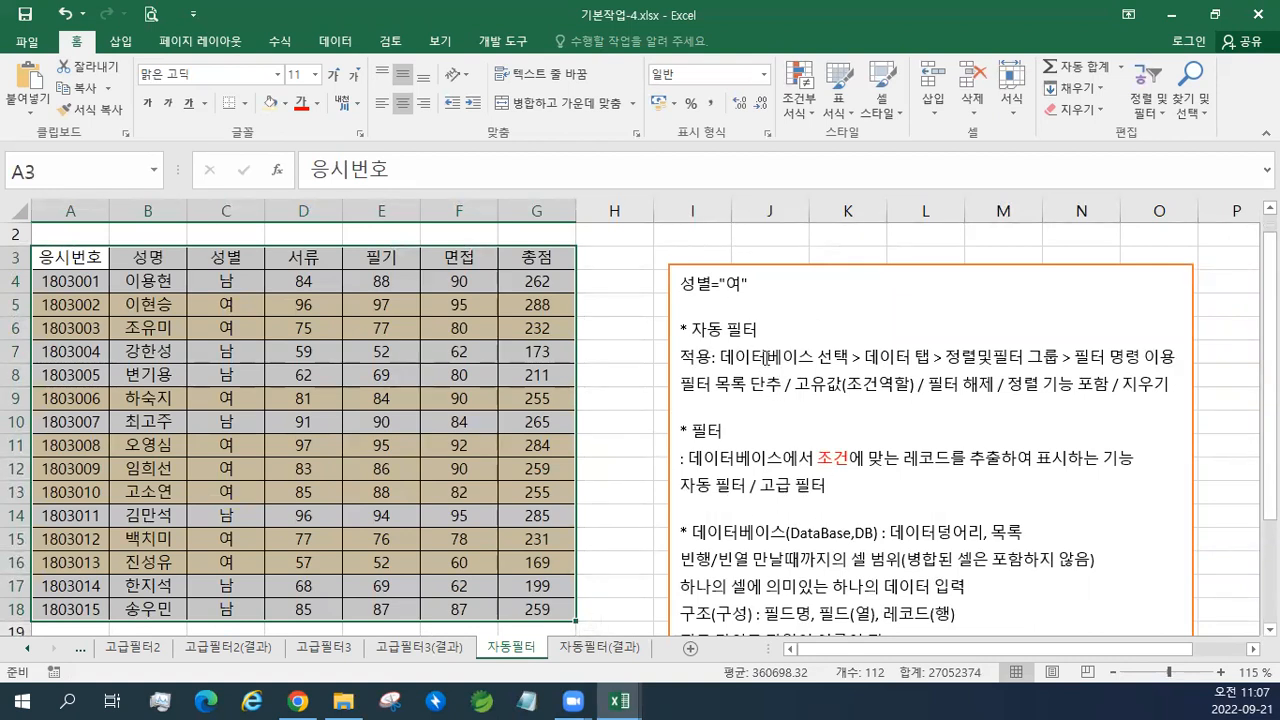
{"action": "left_click", "coordinate": [338, 42]}
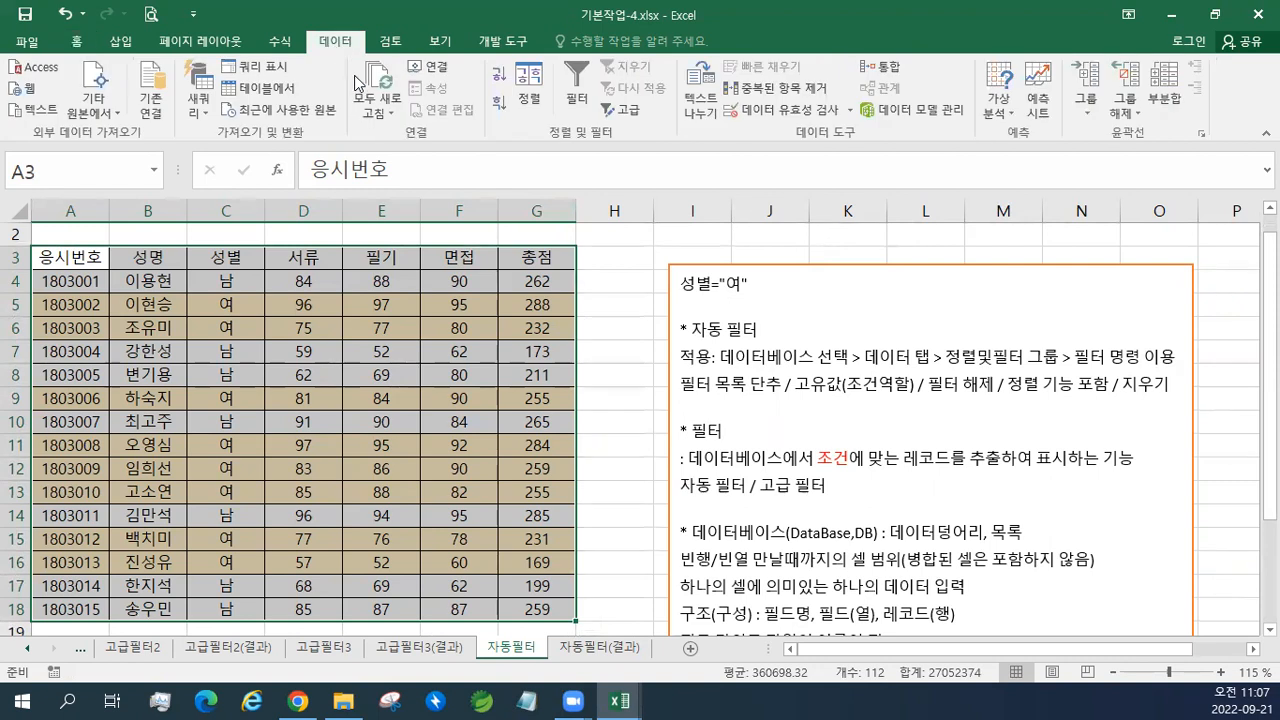
{"action": "left_click", "coordinate": [577, 100]}
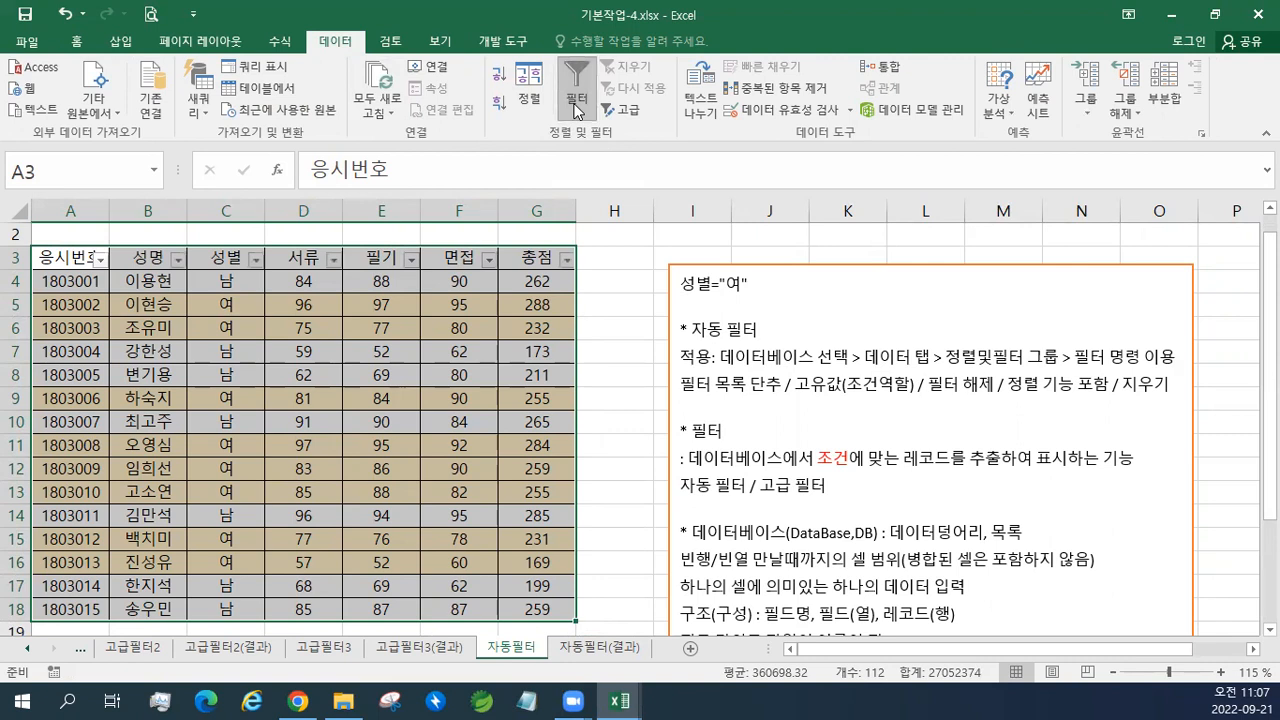
Examine the filter list arrows on the field names in row 3, from 응시번호 across to 총점.
{"action": "left_click", "coordinate": [58, 263]}
{"action": "left_click", "coordinate": [141, 259]}
{"action": "left_click", "coordinate": [216, 258]}
{"action": "left_click", "coordinate": [310, 256]}
{"action": "left_click", "coordinate": [385, 258]}
{"action": "left_click", "coordinate": [452, 256]}
{"action": "left_click", "coordinate": [580, 258]}
{"action": "left_click", "coordinate": [530, 258]}
{"action": "left_click", "coordinate": [455, 258]}
{"action": "left_click", "coordinate": [378, 258]}
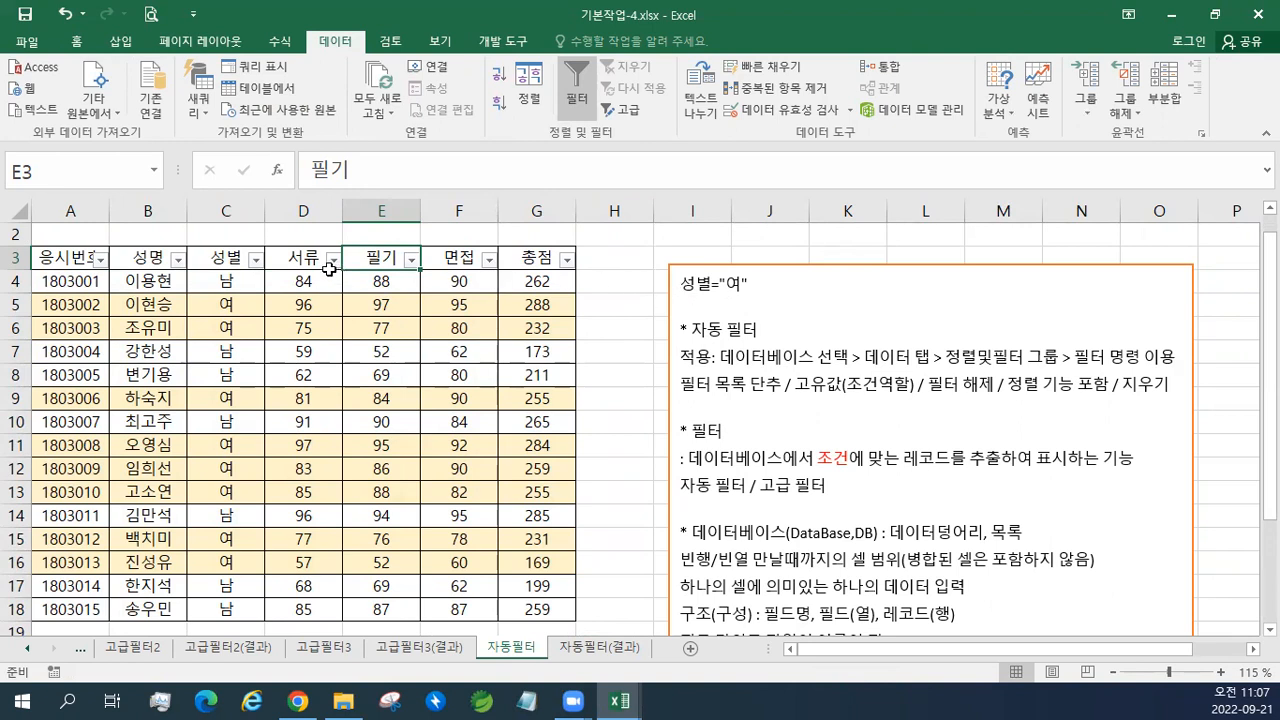
Filter the score table by the 성별 field so that only the value 여 is selected.
{"action": "left_click", "coordinate": [257, 262]}
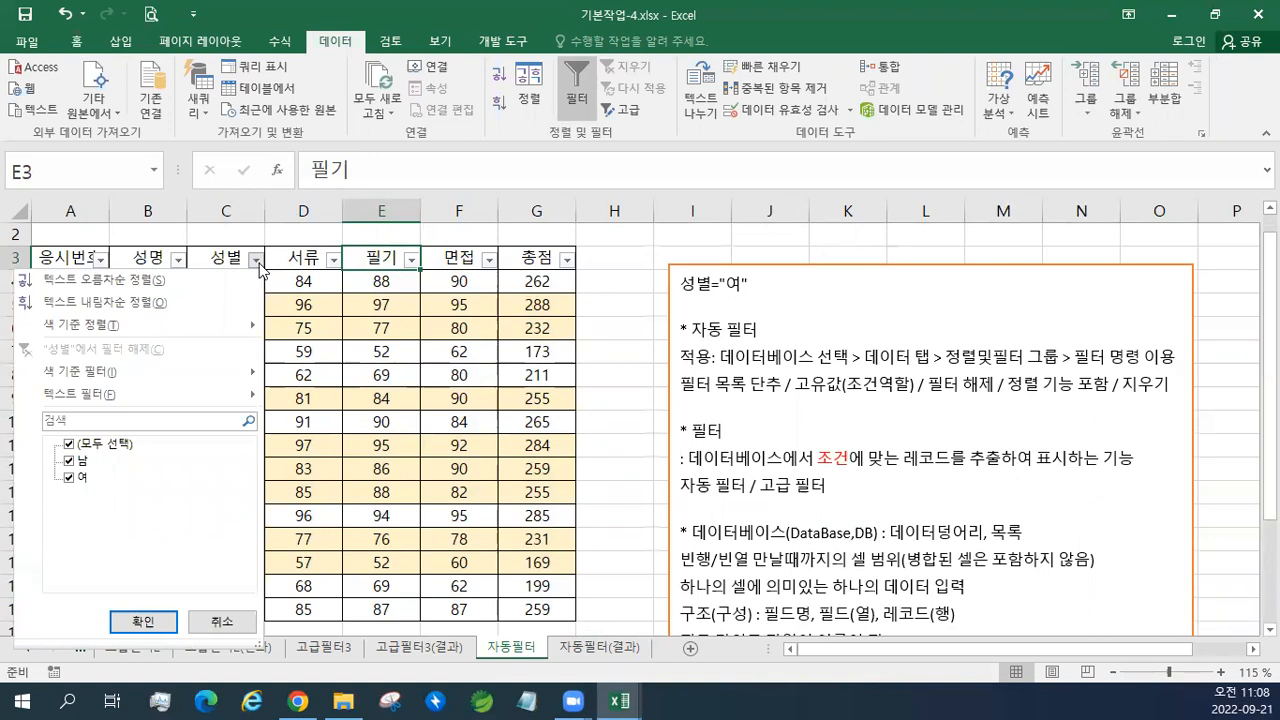
{"action": "left_click", "coordinate": [257, 262]}
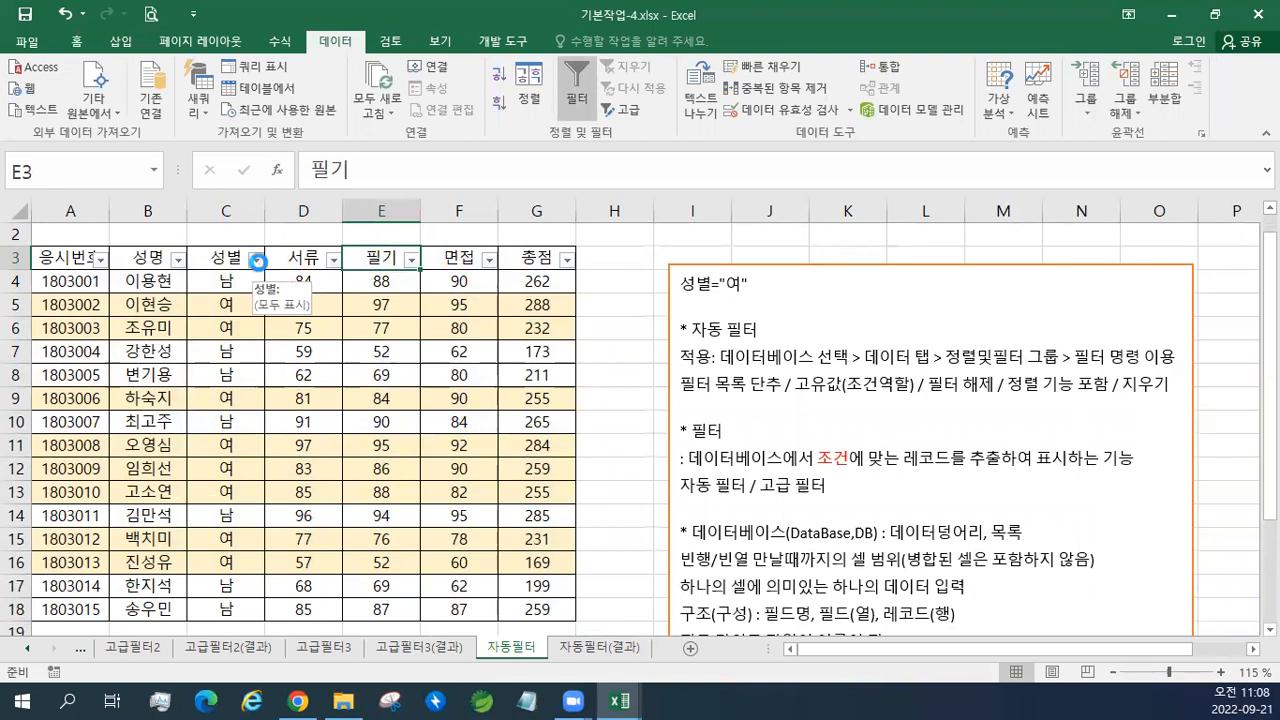
{"action": "left_click", "coordinate": [257, 263]}
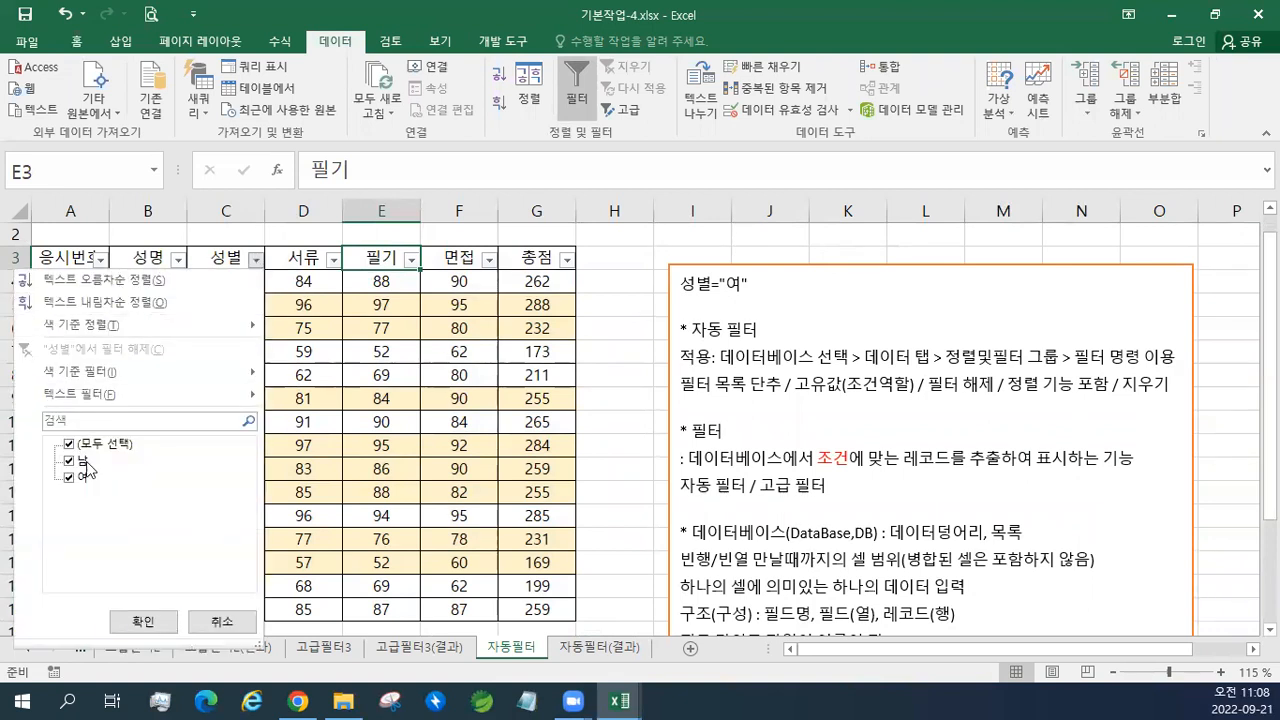
{"action": "left_click", "coordinate": [255, 265]}
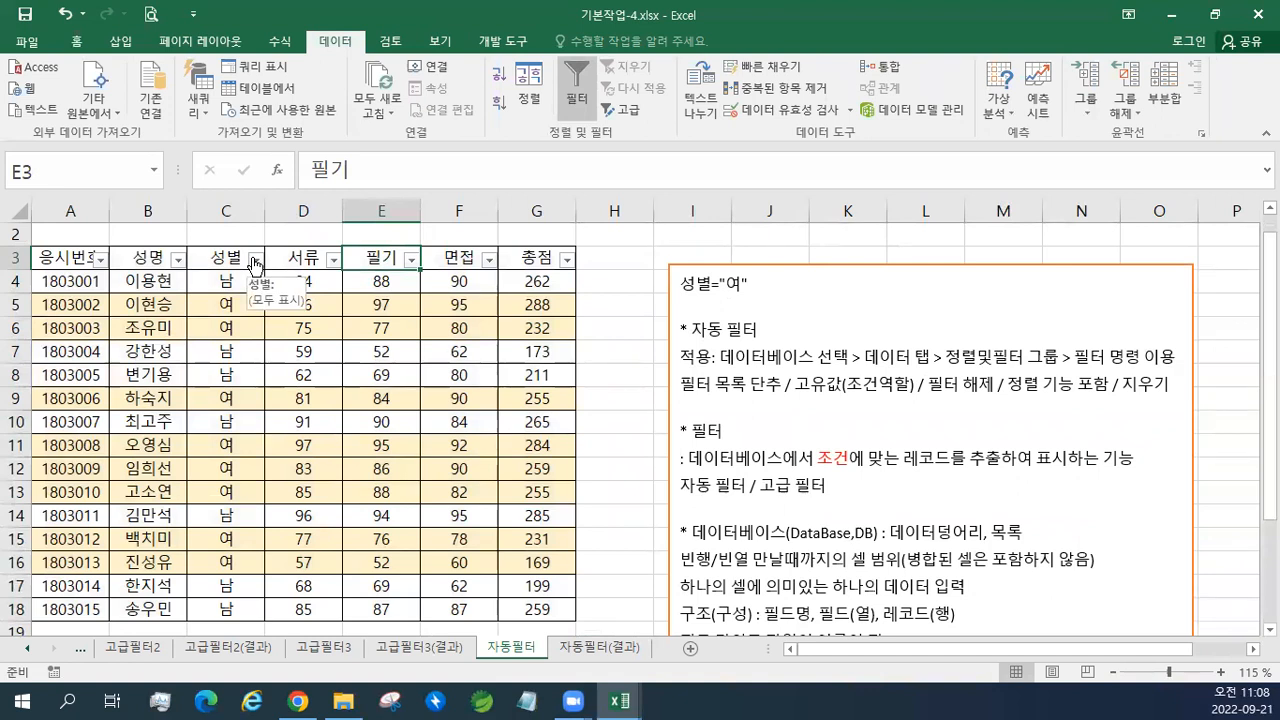
{"action": "left_click", "coordinate": [255, 262]}
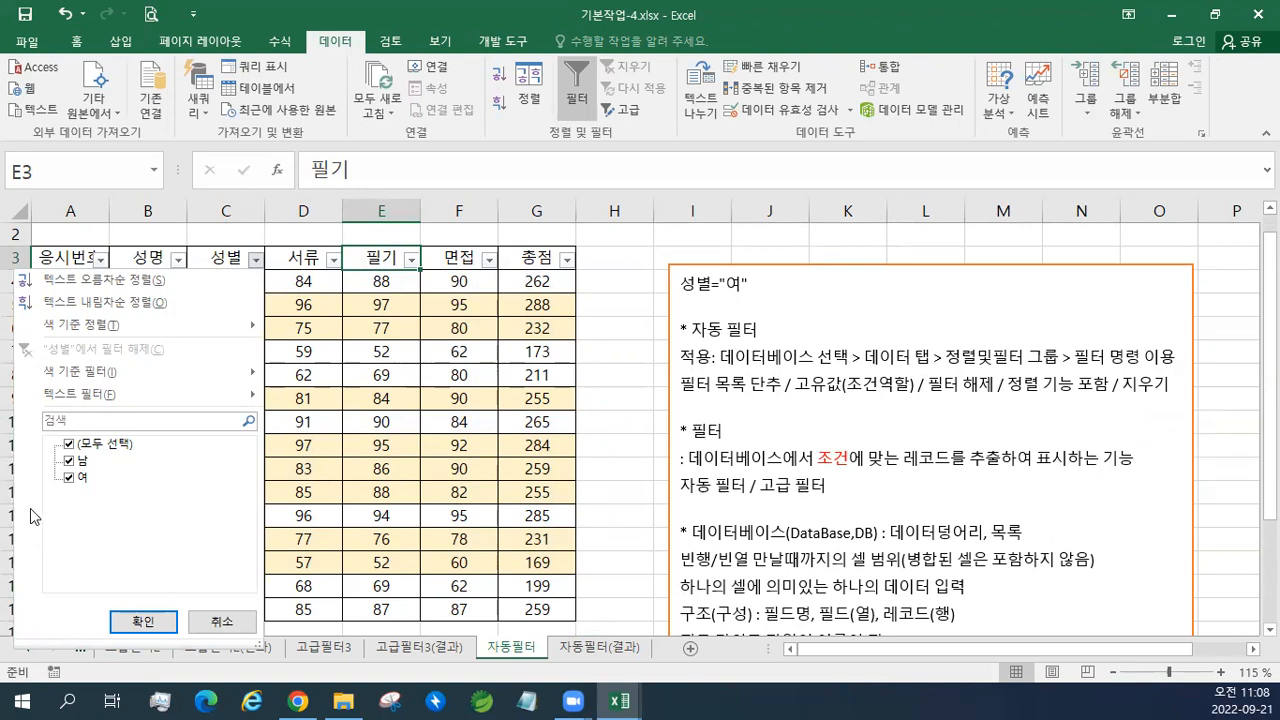
{"action": "left_click", "coordinate": [69, 444]}
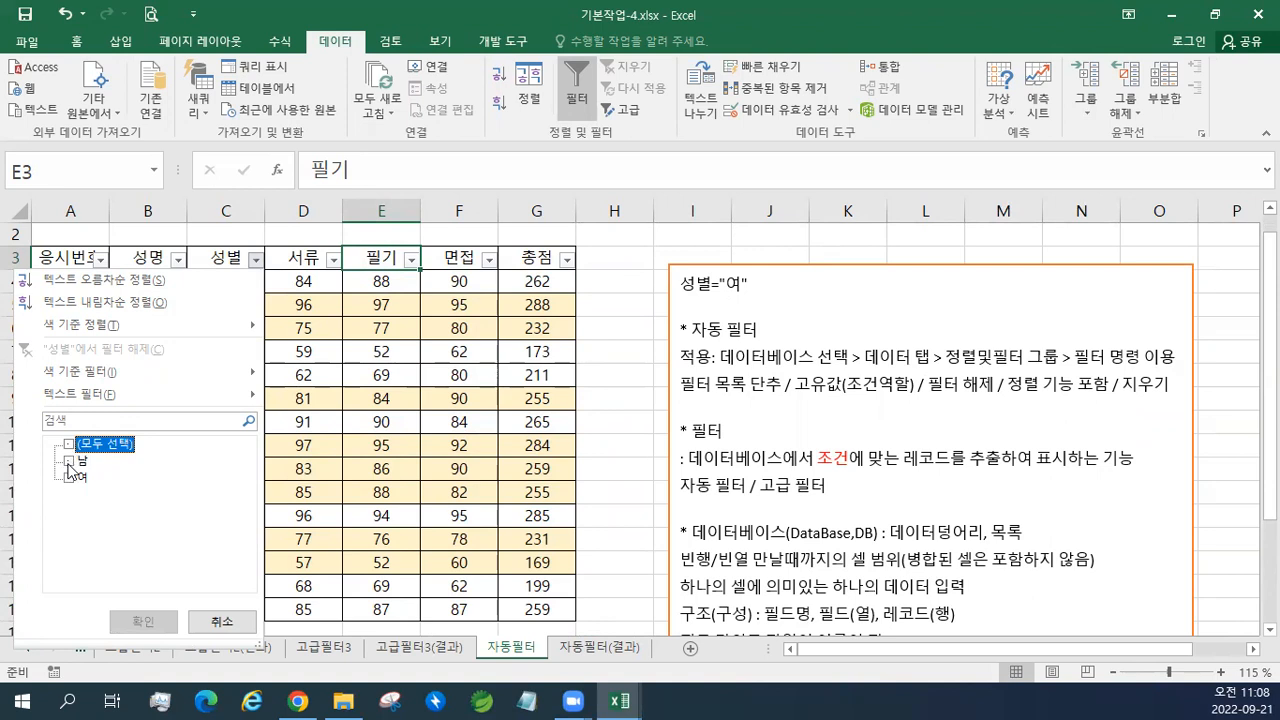
{"action": "left_click", "coordinate": [69, 478]}
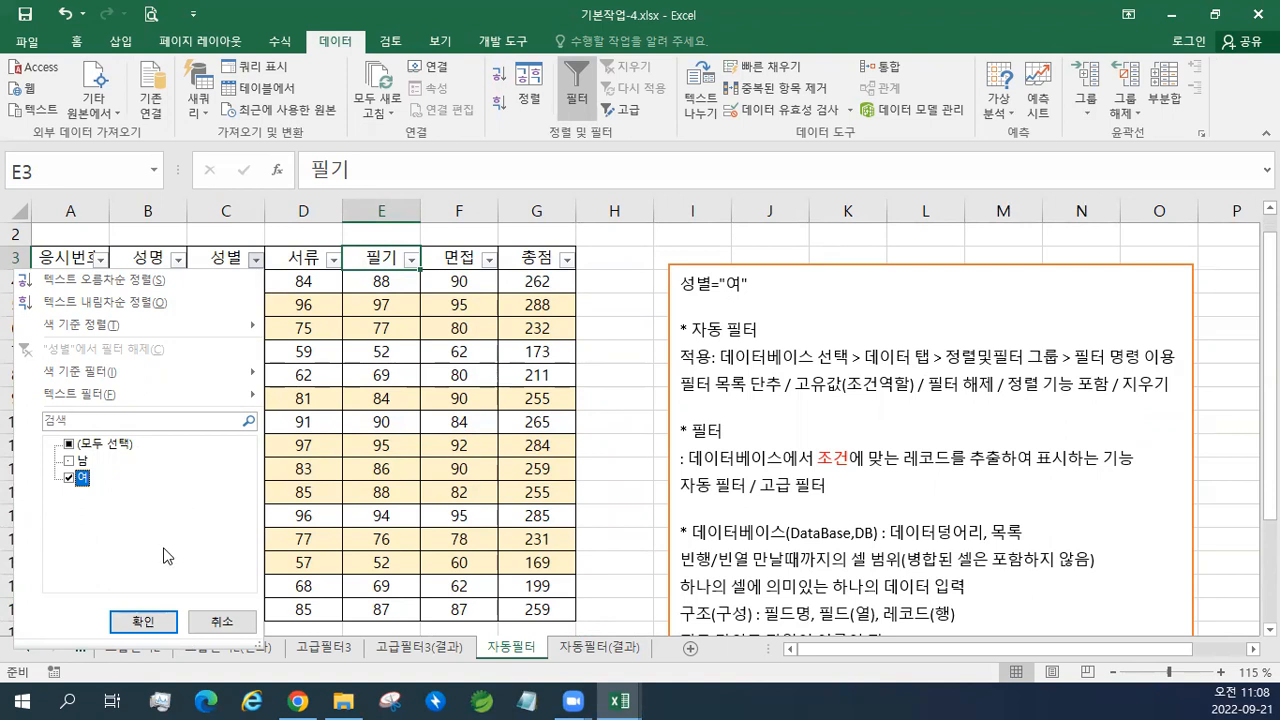
{"action": "left_click", "coordinate": [143, 622]}
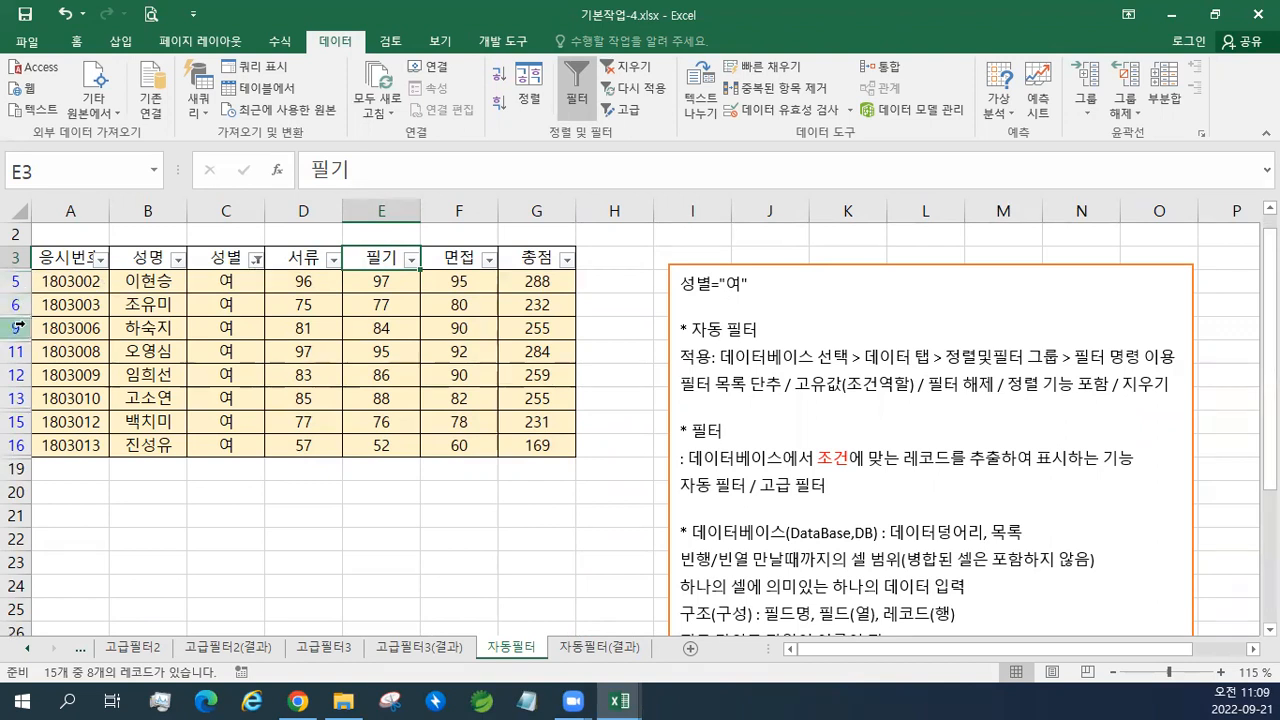
Remove the fill color from the filtered records in A5:G16 using 채우기 없음.
{"action": "scroll", "coordinate": [688, 445], "scroll_direction": "down", "scroll_amount": 2}
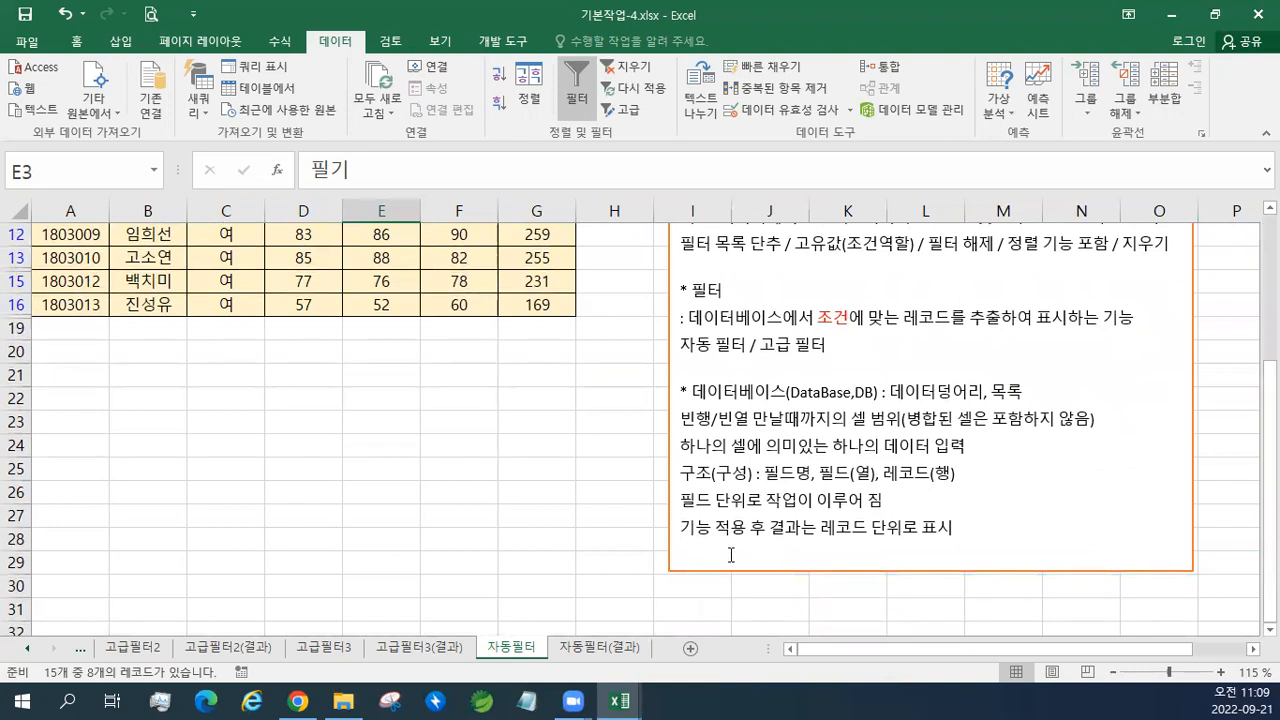
{"action": "scroll", "coordinate": [488, 450], "scroll_direction": "up", "scroll_amount": 3}
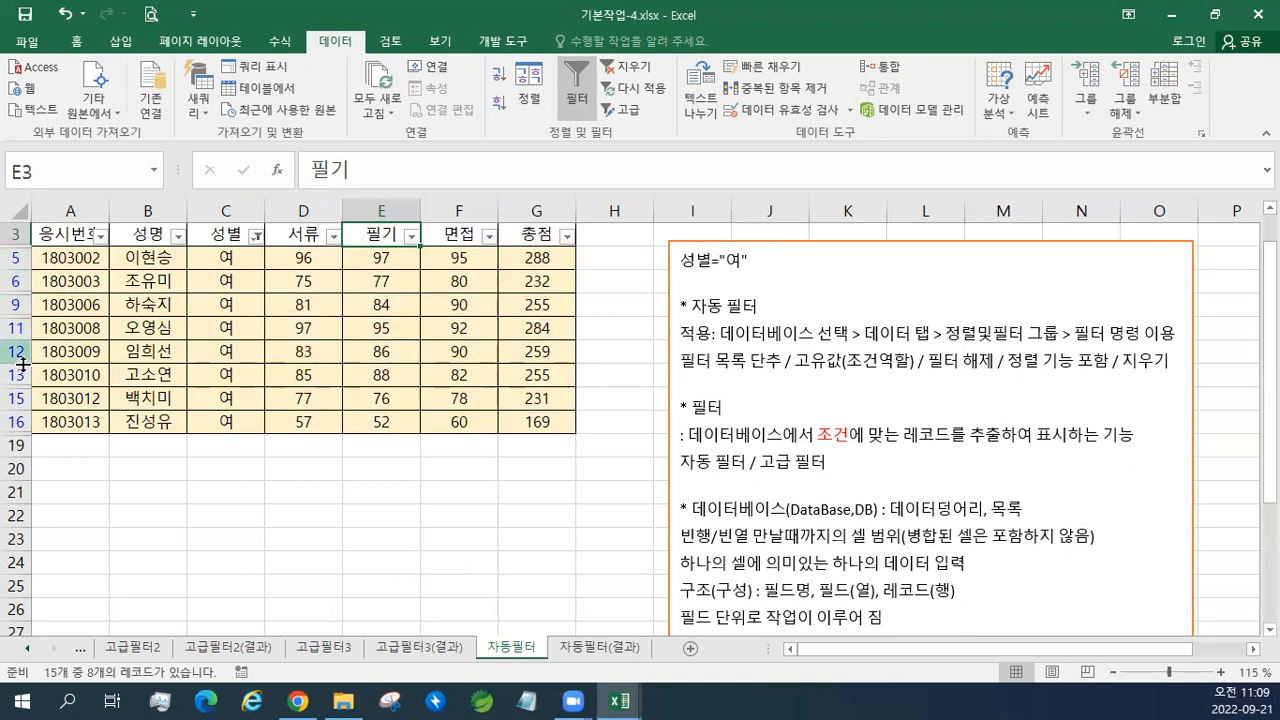
{"action": "scroll", "coordinate": [286, 420], "scroll_direction": "up", "scroll_amount": 1}
{"action": "left_click_drag", "start_coordinate": [72, 310], "coordinate": [545, 475]}
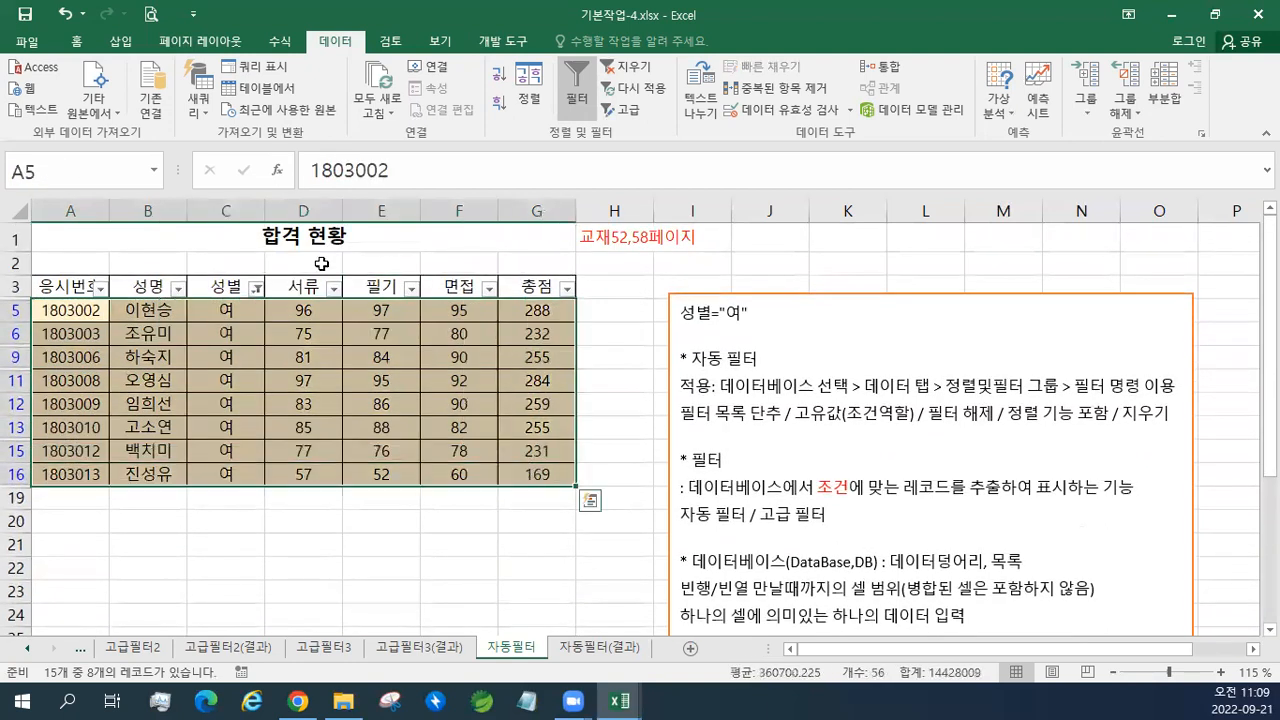
{"action": "left_click", "coordinate": [77, 41]}
{"action": "left_click", "coordinate": [285, 103]}
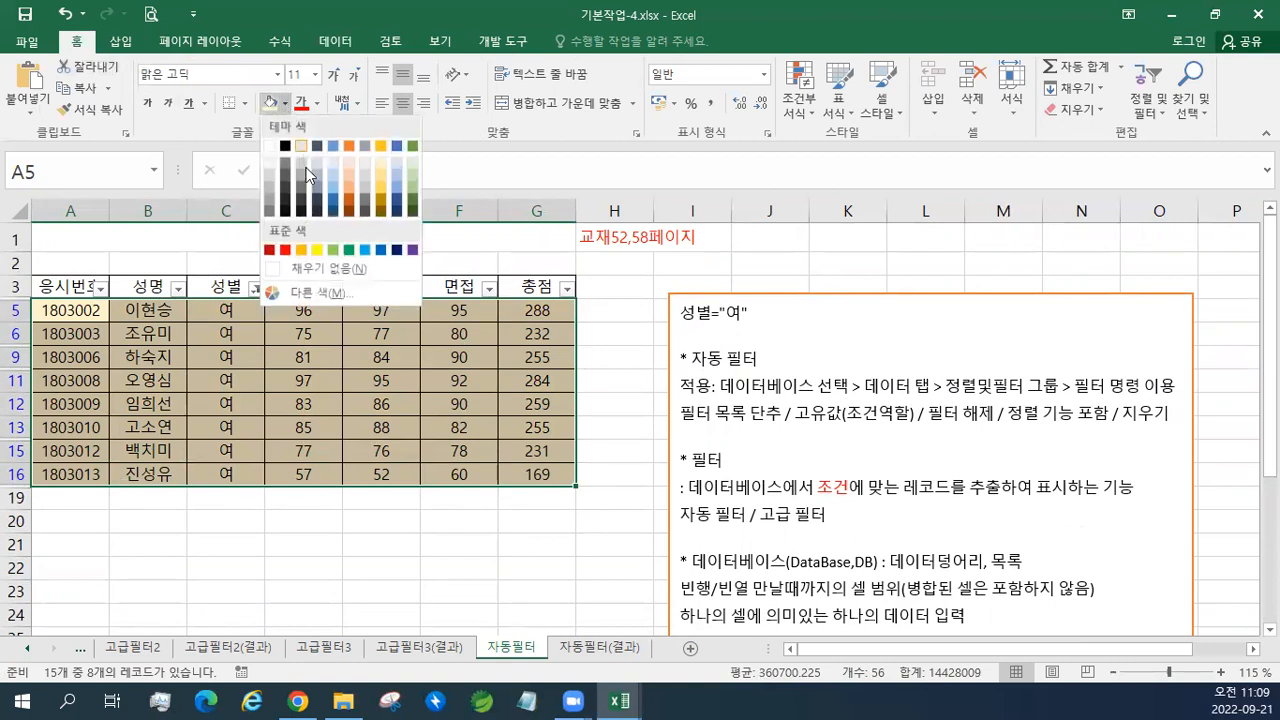
{"action": "left_click", "coordinate": [320, 268]}
{"action": "left_click", "coordinate": [300, 332]}
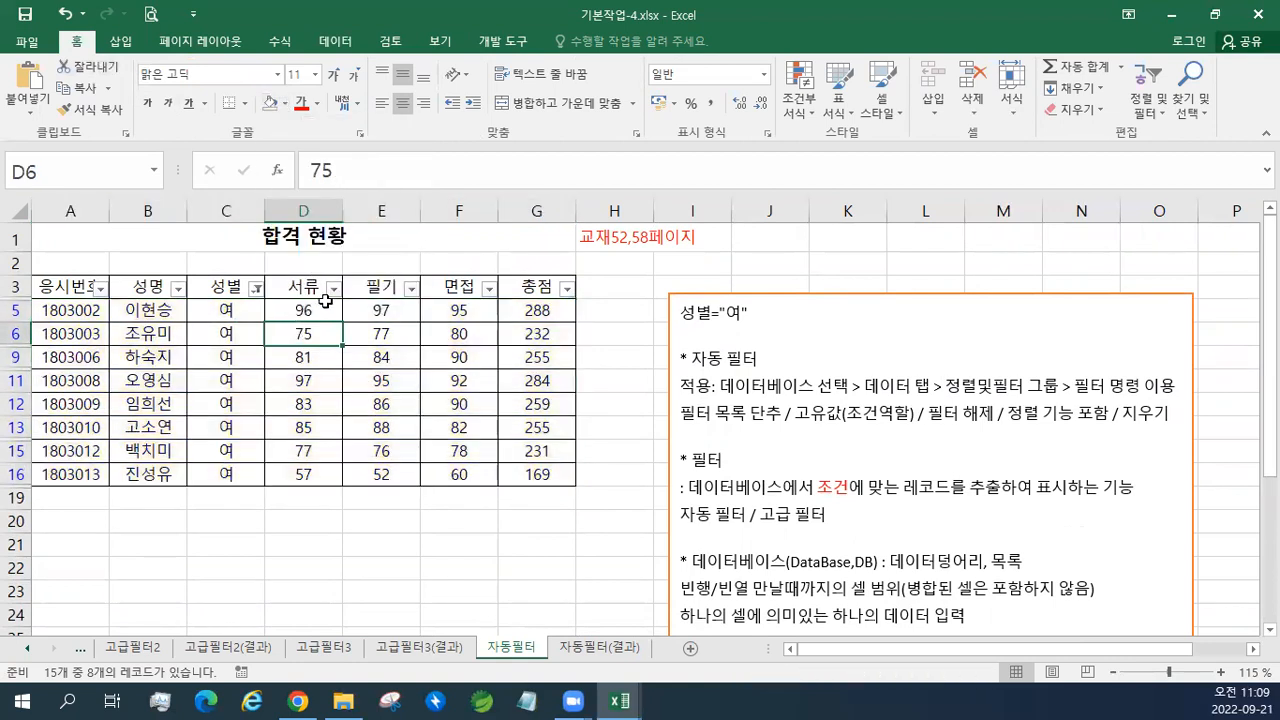
Clear the filter from the 성별 field to bring back all records.
{"action": "left_click", "coordinate": [257, 290]}
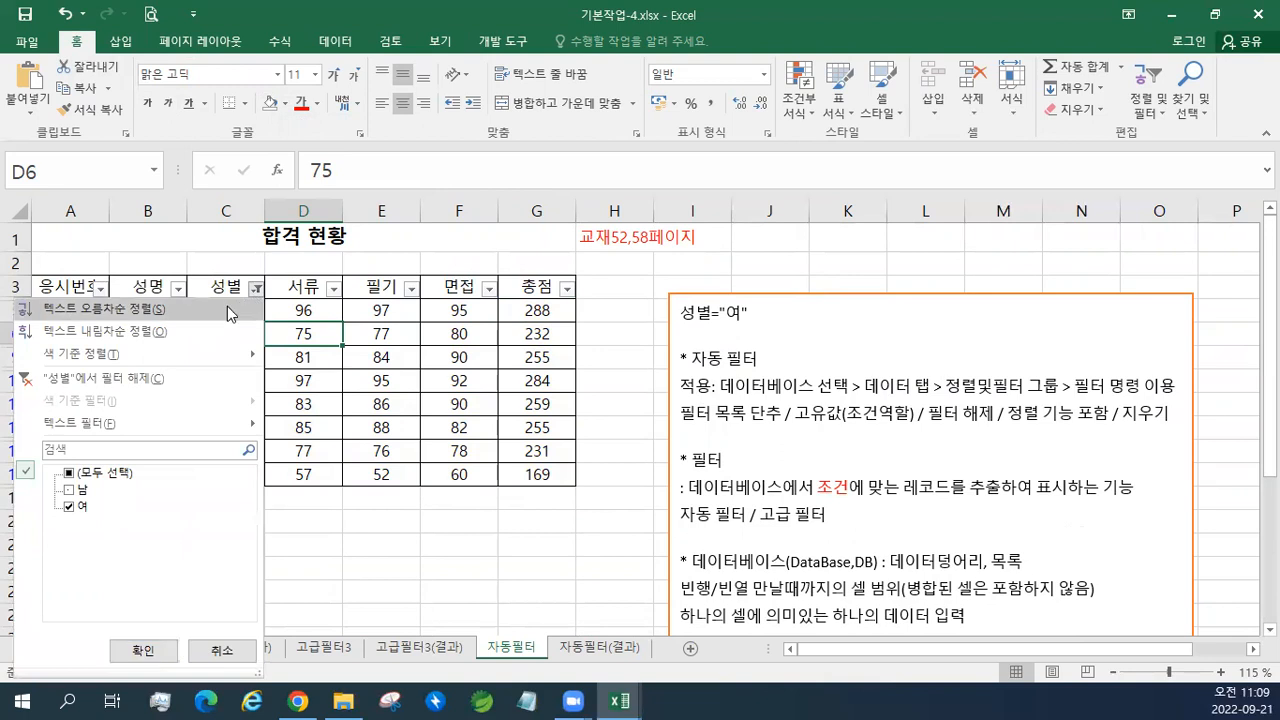
{"action": "left_click", "coordinate": [146, 384]}
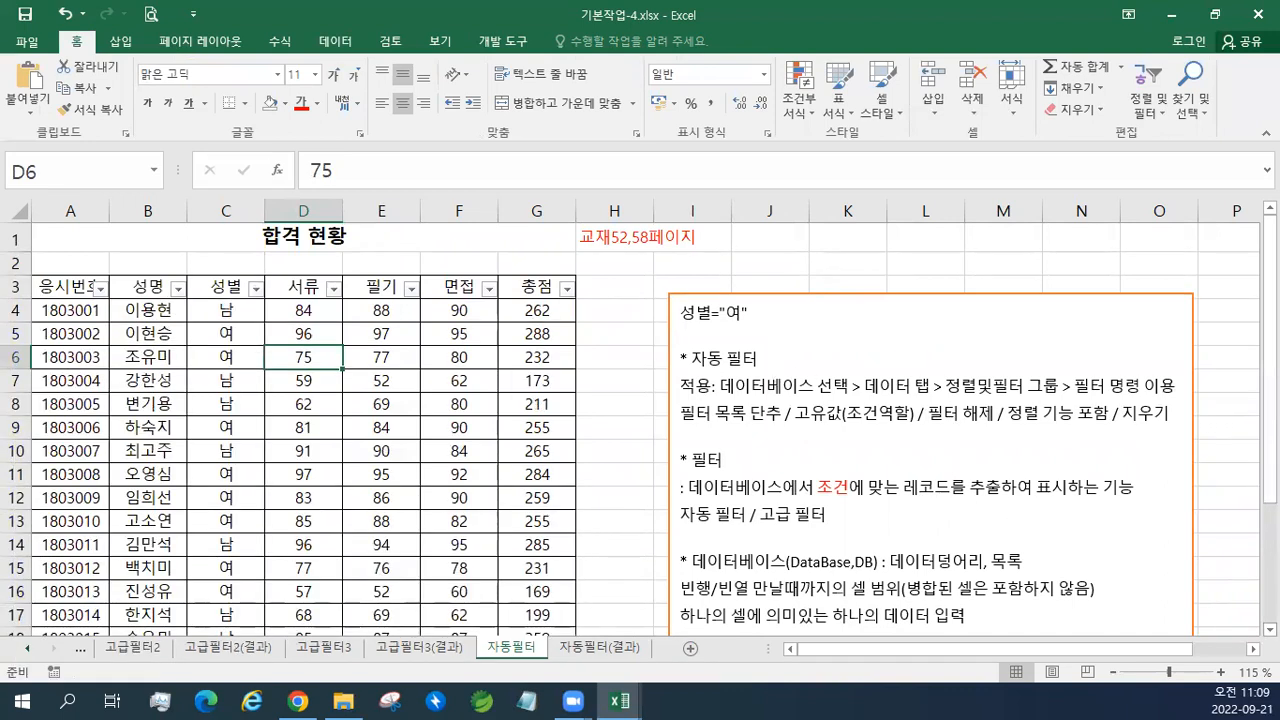
{"action": "scroll", "coordinate": [640, 430], "scroll_direction": "down", "scroll_amount": 1}
Insert the condition 총점>=250 on its own line above 성별="여" in the notes text box.
{"action": "left_click", "coordinate": [414, 272]}
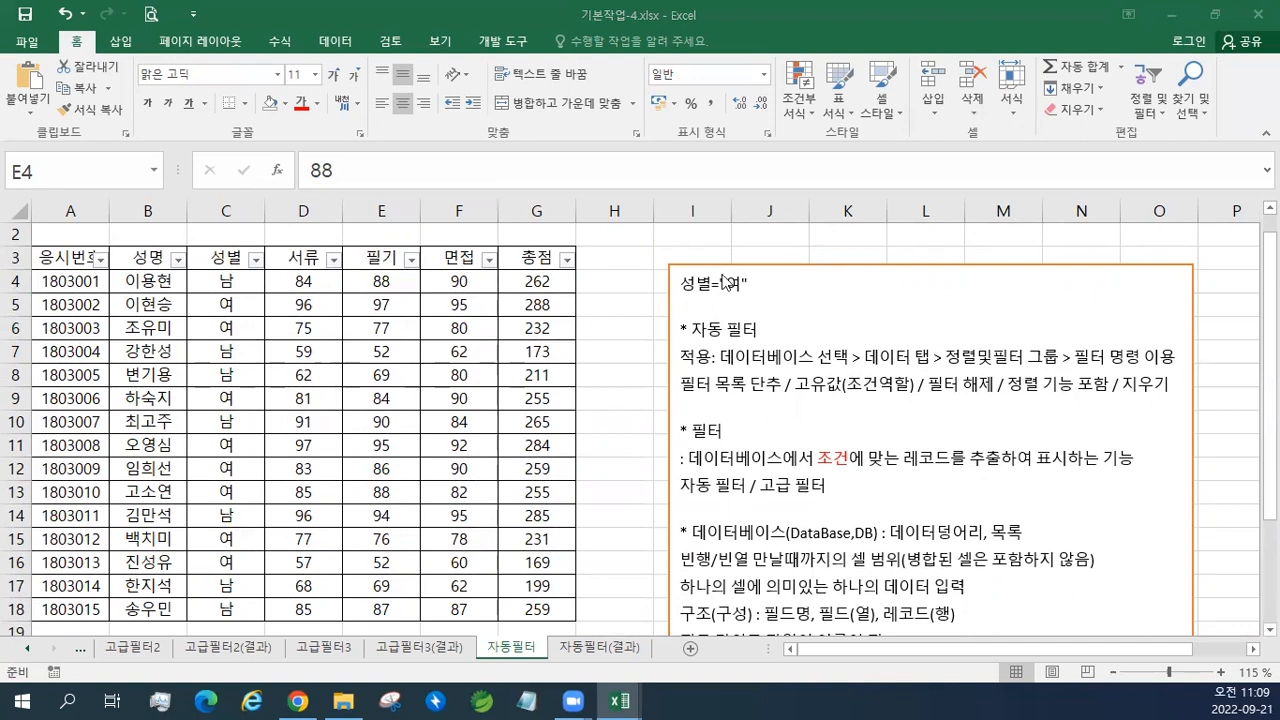
{"action": "left_click", "coordinate": [685, 283]}
{"action": "type", "text": "총점>=250"}
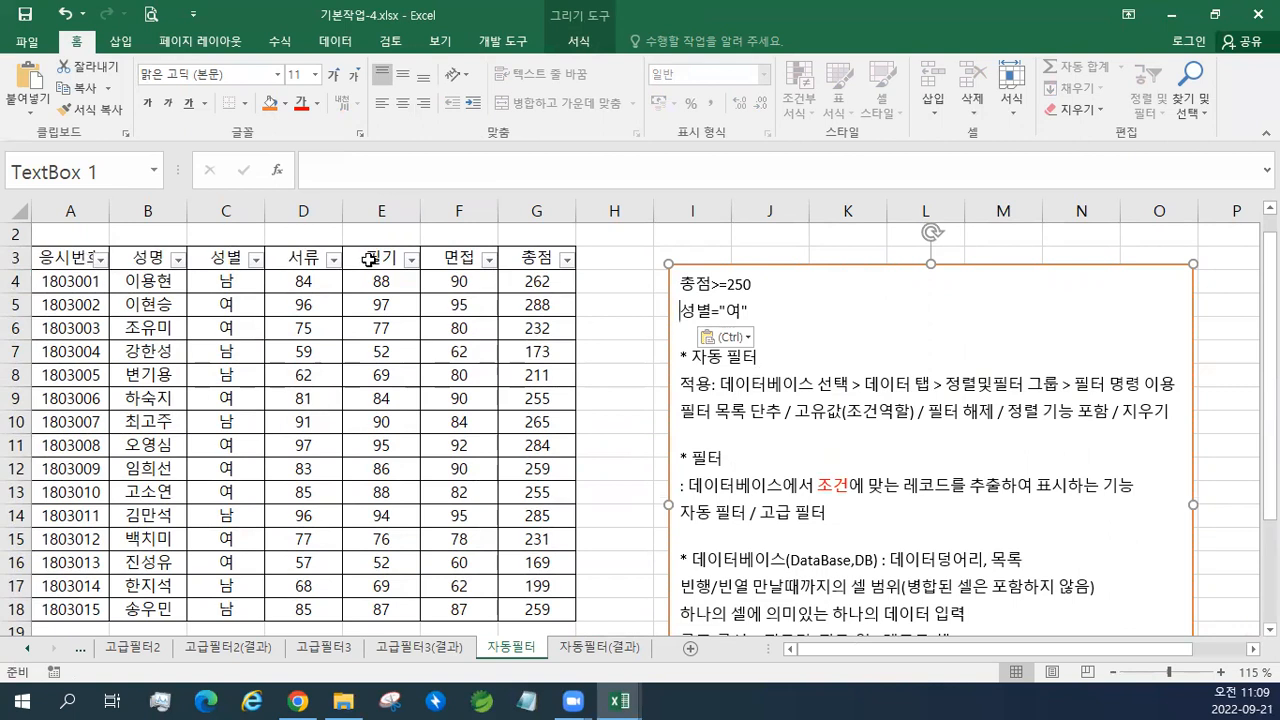
Look through the unique values in the 총점 field's filter list and close it unchanged.
{"action": "left_click", "coordinate": [532, 262]}
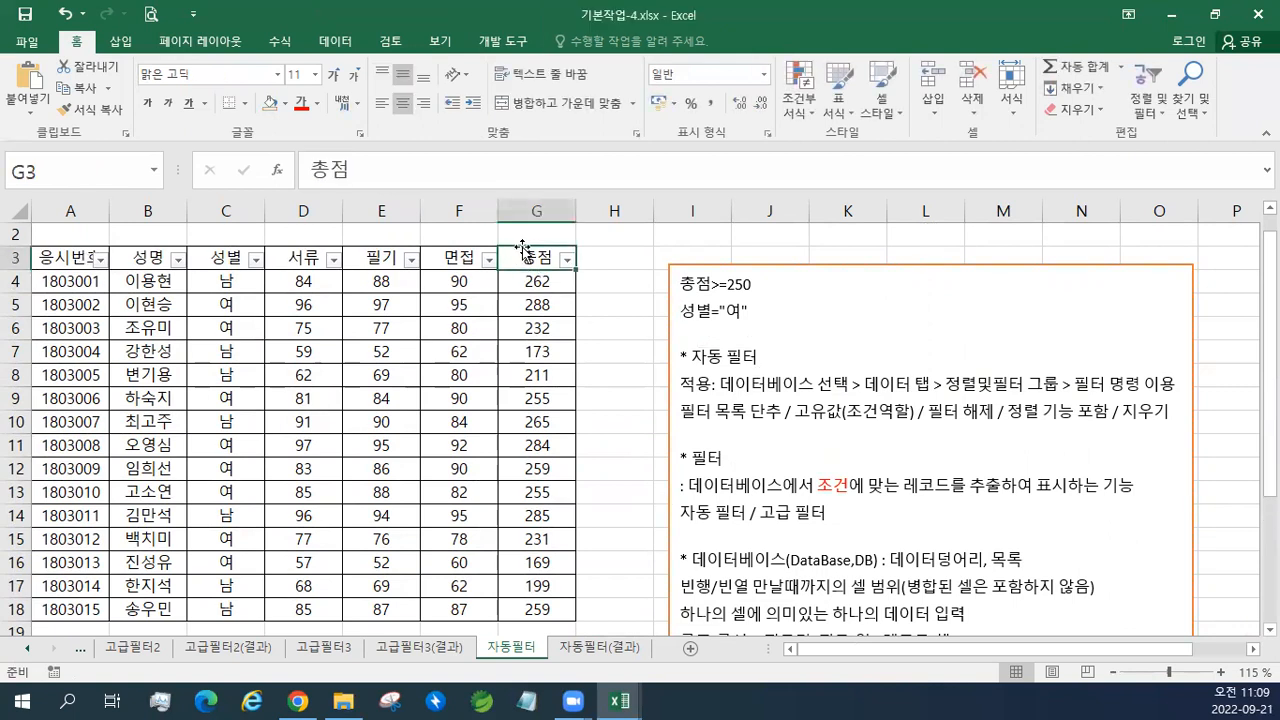
{"action": "left_click", "coordinate": [338, 41]}
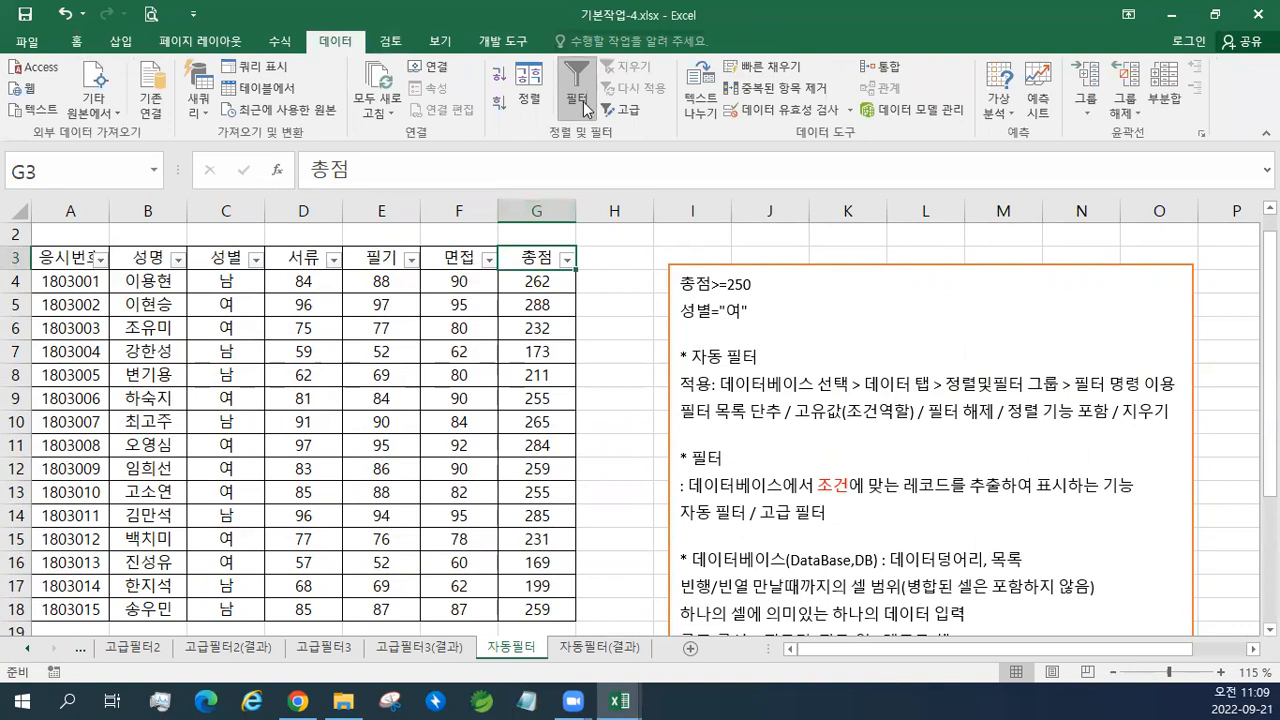
{"action": "left_click", "coordinate": [567, 261]}
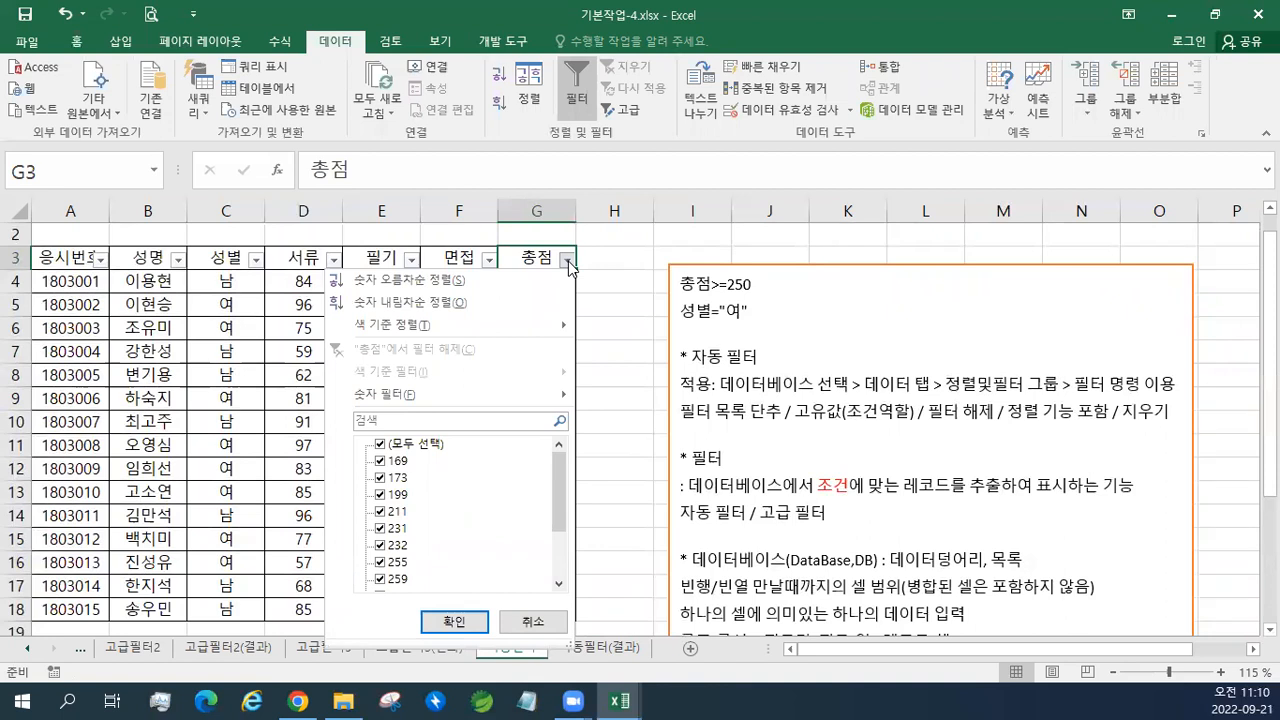
{"action": "left_click_drag", "start_coordinate": [557, 465], "coordinate": [555, 548]}
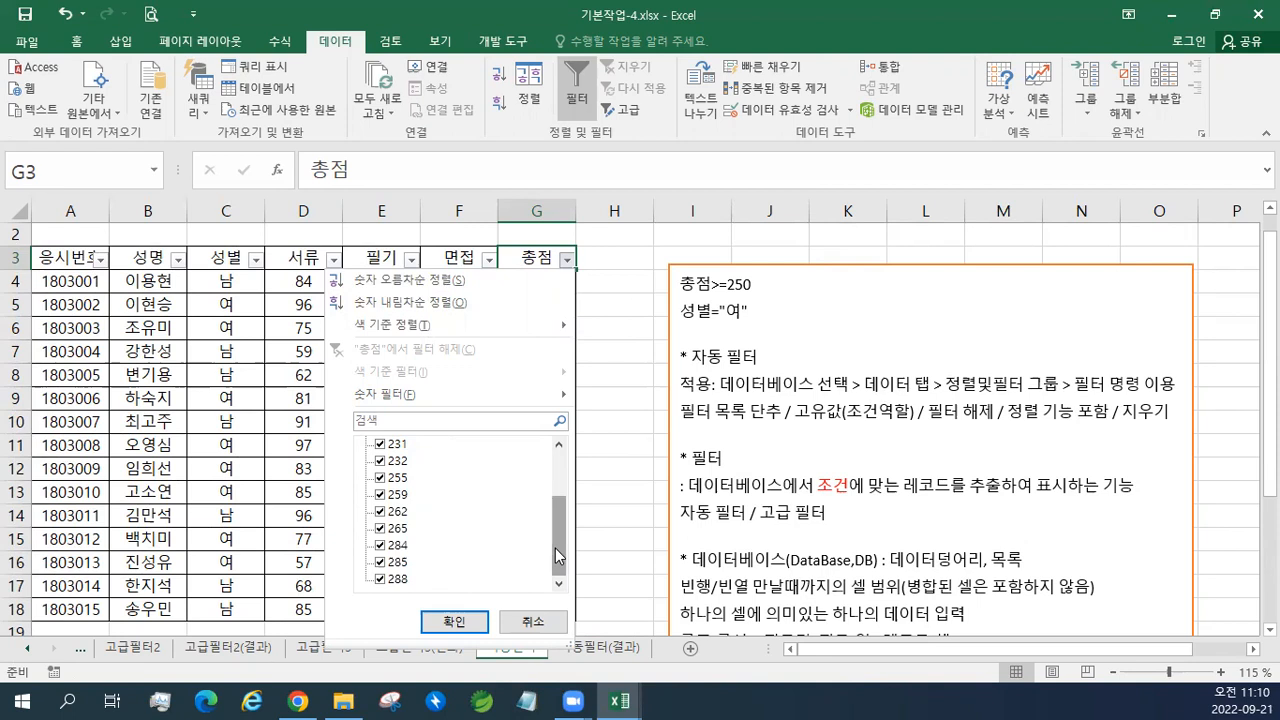
{"action": "left_click", "coordinate": [567, 262]}
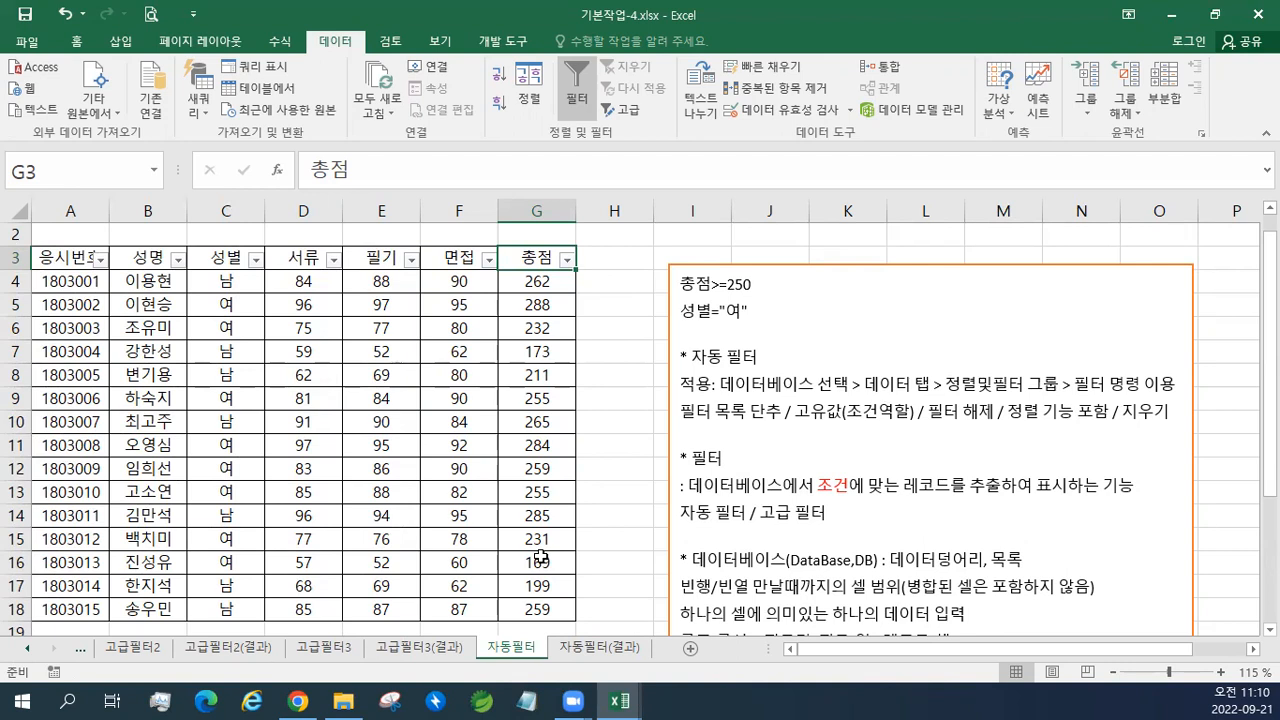
Start a greater-than-or-equal number filter on the 총점 field and enter 250 as its value.
{"action": "left_click", "coordinate": [567, 260]}
{"action": "mouse_move", "coordinate": [459, 400]}
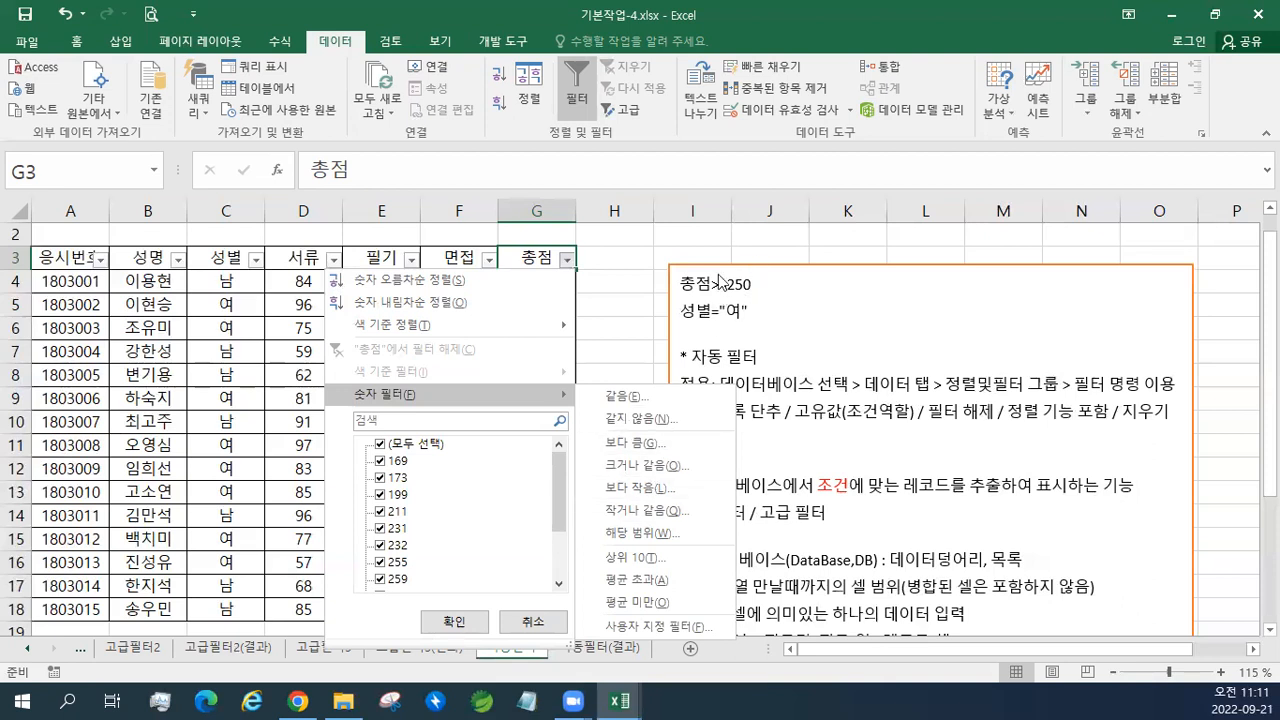
{"action": "left_click", "coordinate": [670, 466]}
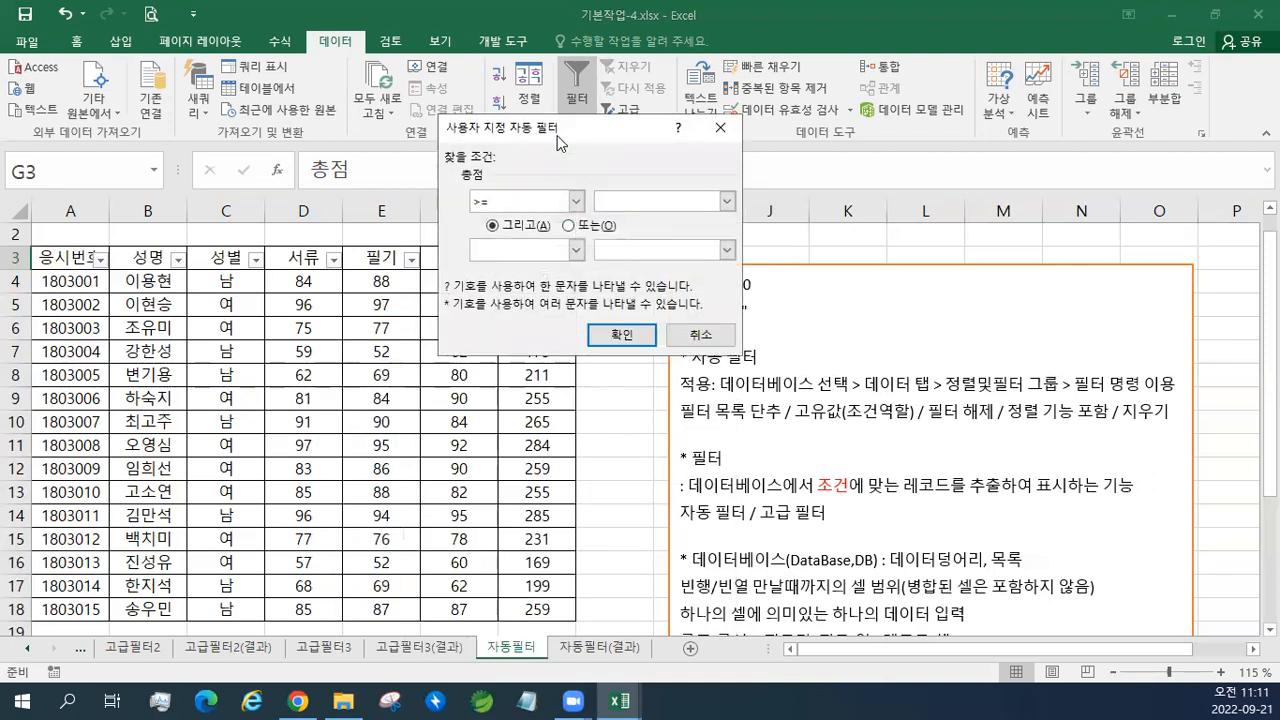
{"action": "left_click_drag", "start_coordinate": [558, 140], "coordinate": [485, 327]}
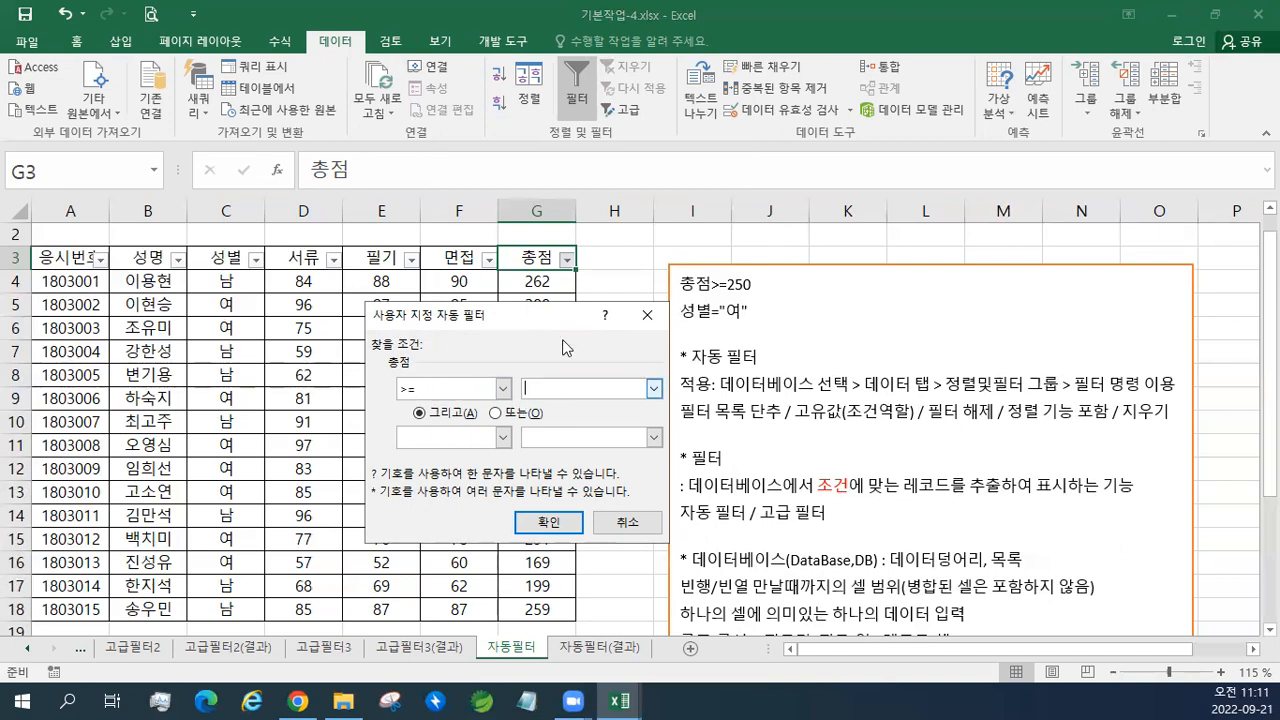
{"action": "type", "text": "250"}
Review the comparison operators, choose >= for the 250 condition and apply the custom filter.
{"action": "left_click", "coordinate": [503, 389]}
{"action": "left_click", "coordinate": [503, 389]}
{"action": "left_click", "coordinate": [503, 389]}
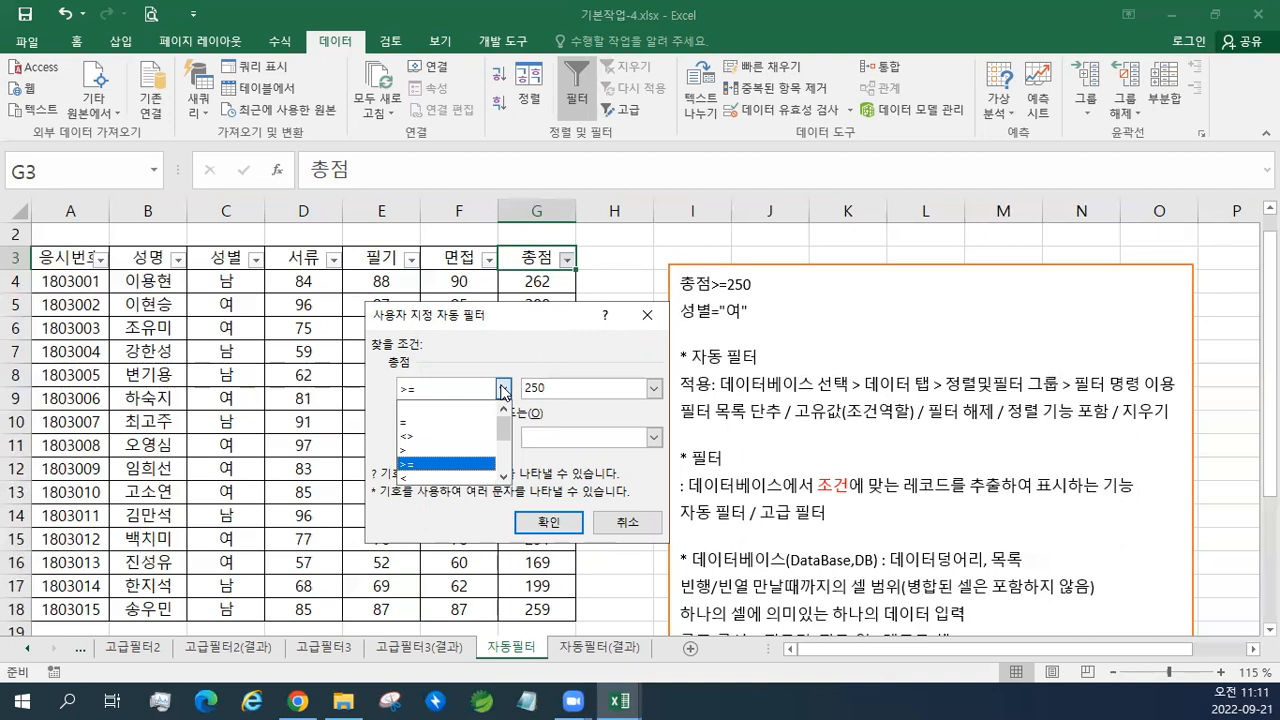
{"action": "left_click", "coordinate": [503, 389]}
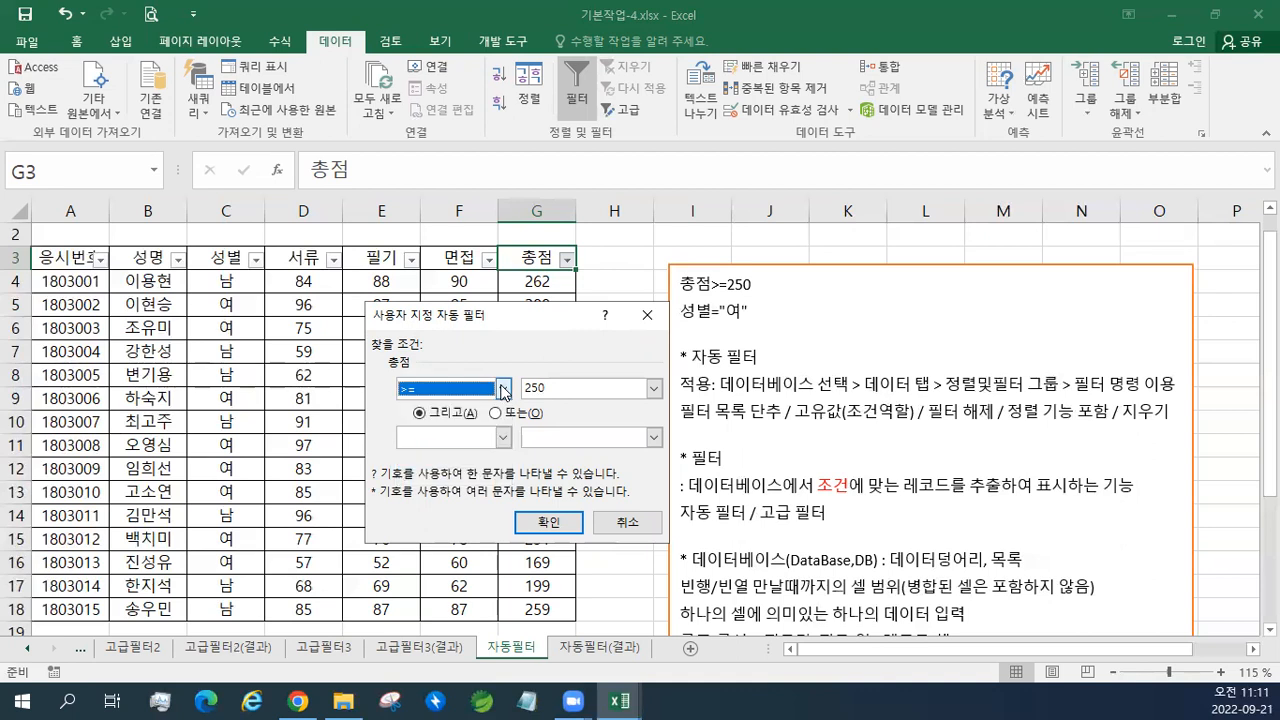
{"action": "left_click", "coordinate": [426, 400]}
{"action": "left_click", "coordinate": [504, 397]}
{"action": "left_click", "coordinate": [494, 399]}
{"action": "left_click", "coordinate": [430, 464]}
{"action": "left_click", "coordinate": [564, 387]}
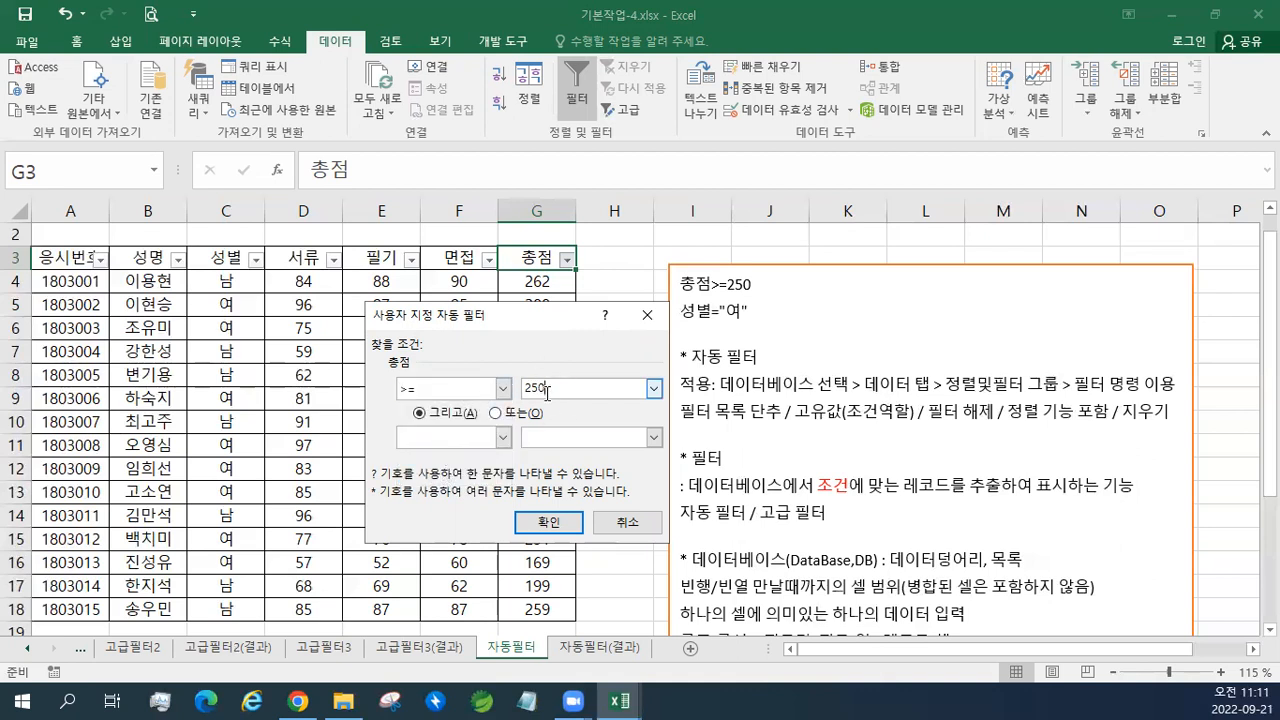
{"action": "left_click", "coordinate": [548, 522]}
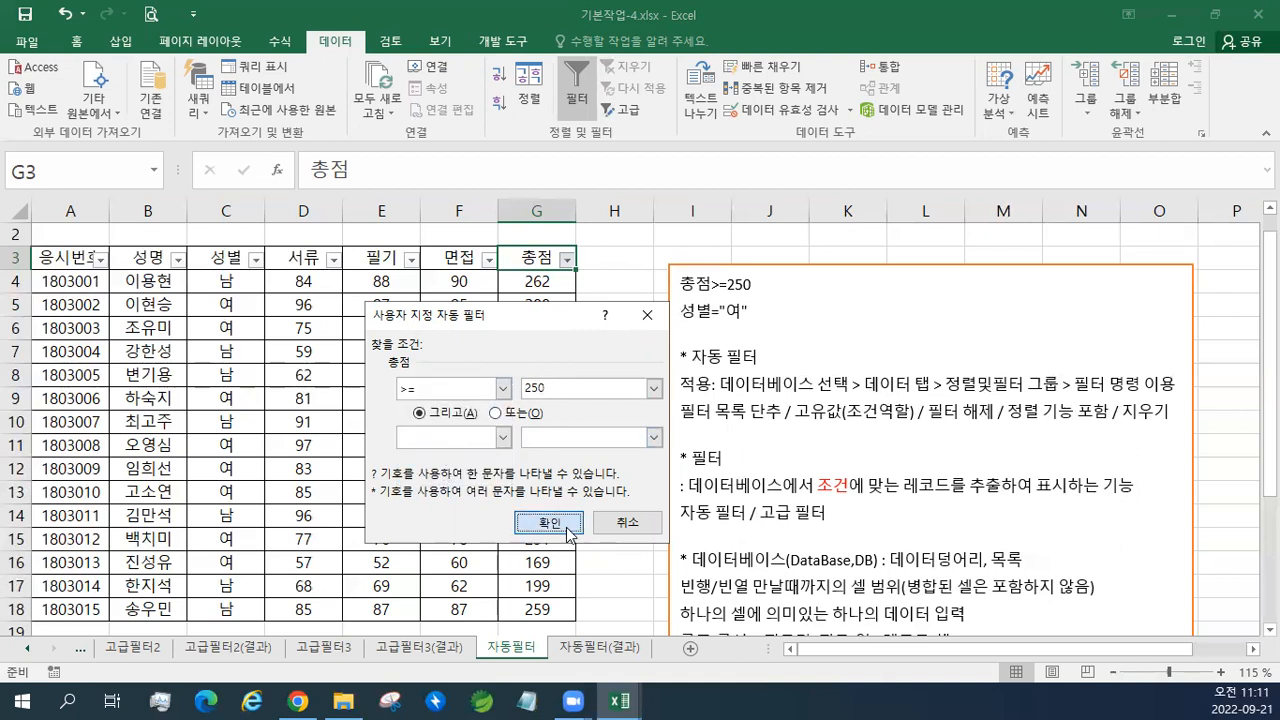
Examine the filtered records, checking the 총점 values in column G and the remaining row numbers.
{"action": "left_click", "coordinate": [545, 280]}
{"action": "left_click_drag", "start_coordinate": [545, 280], "coordinate": [537, 468]}
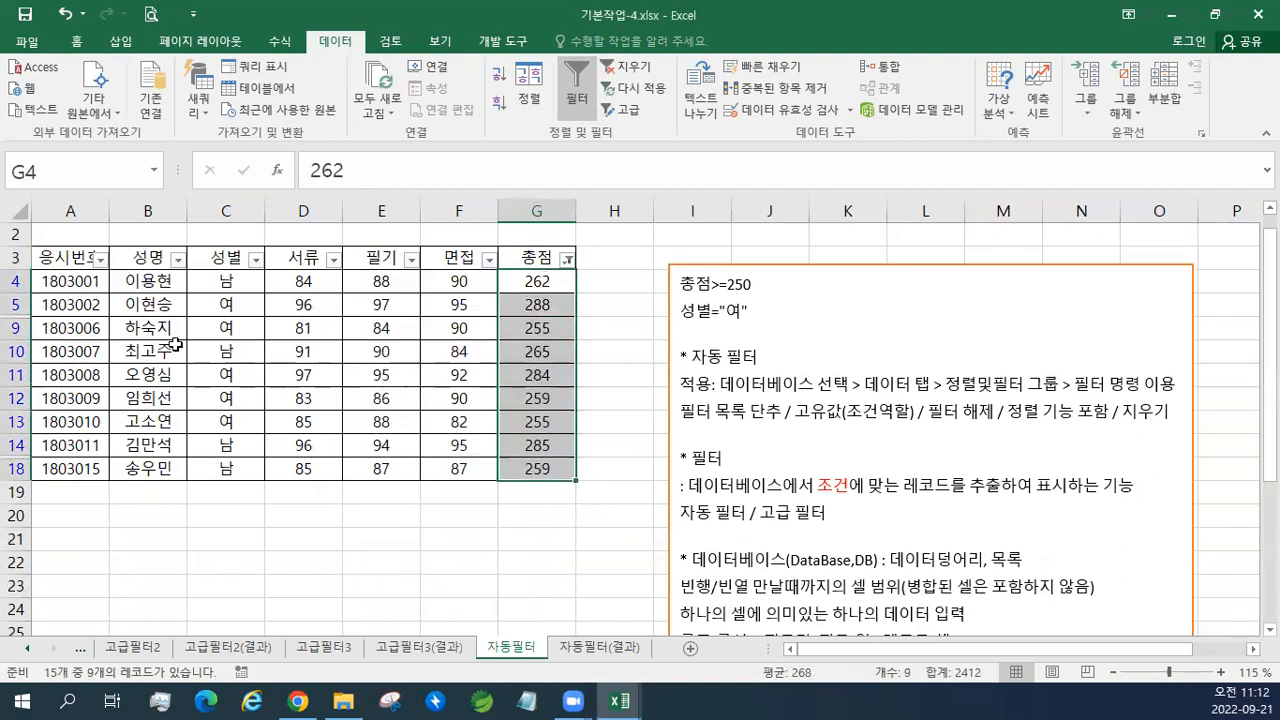
{"action": "left_click_drag", "start_coordinate": [15, 281], "coordinate": [20, 482]}
{"action": "left_click_drag", "start_coordinate": [76, 285], "coordinate": [105, 297]}
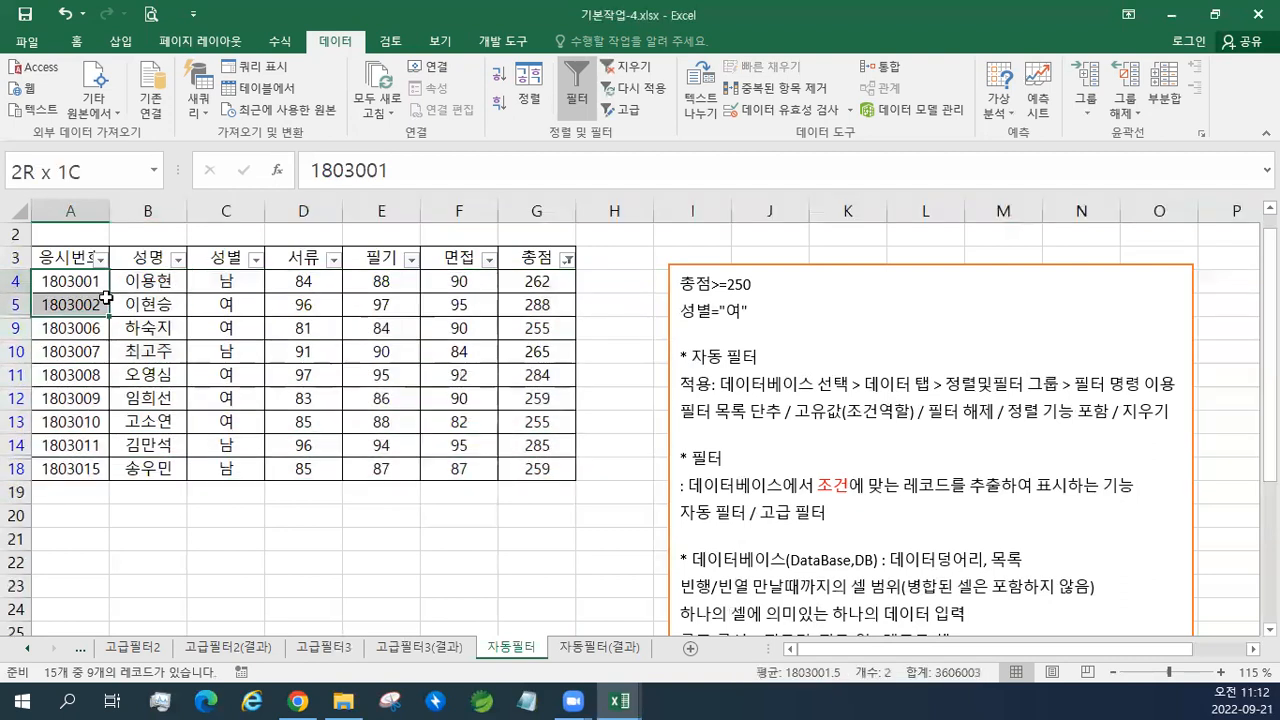
{"action": "left_click", "coordinate": [530, 352]}
{"action": "left_click_drag", "start_coordinate": [540, 283], "coordinate": [530, 466]}
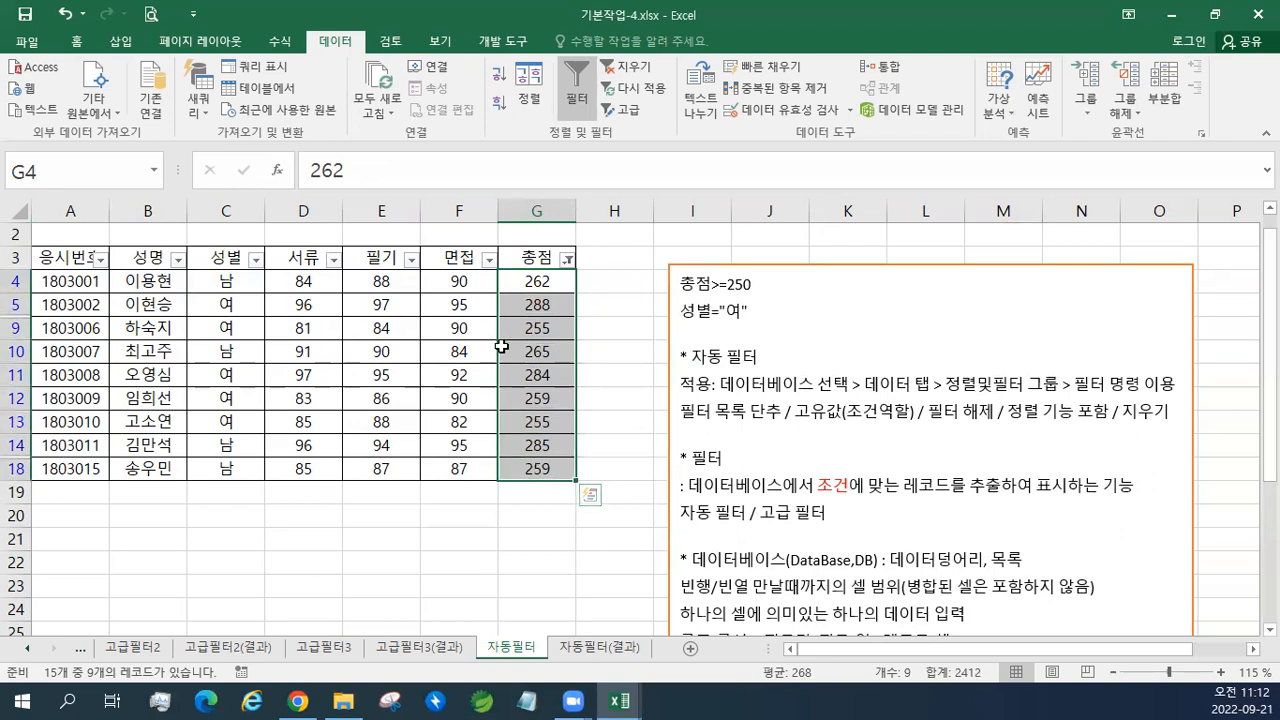
{"action": "left_click", "coordinate": [523, 381]}
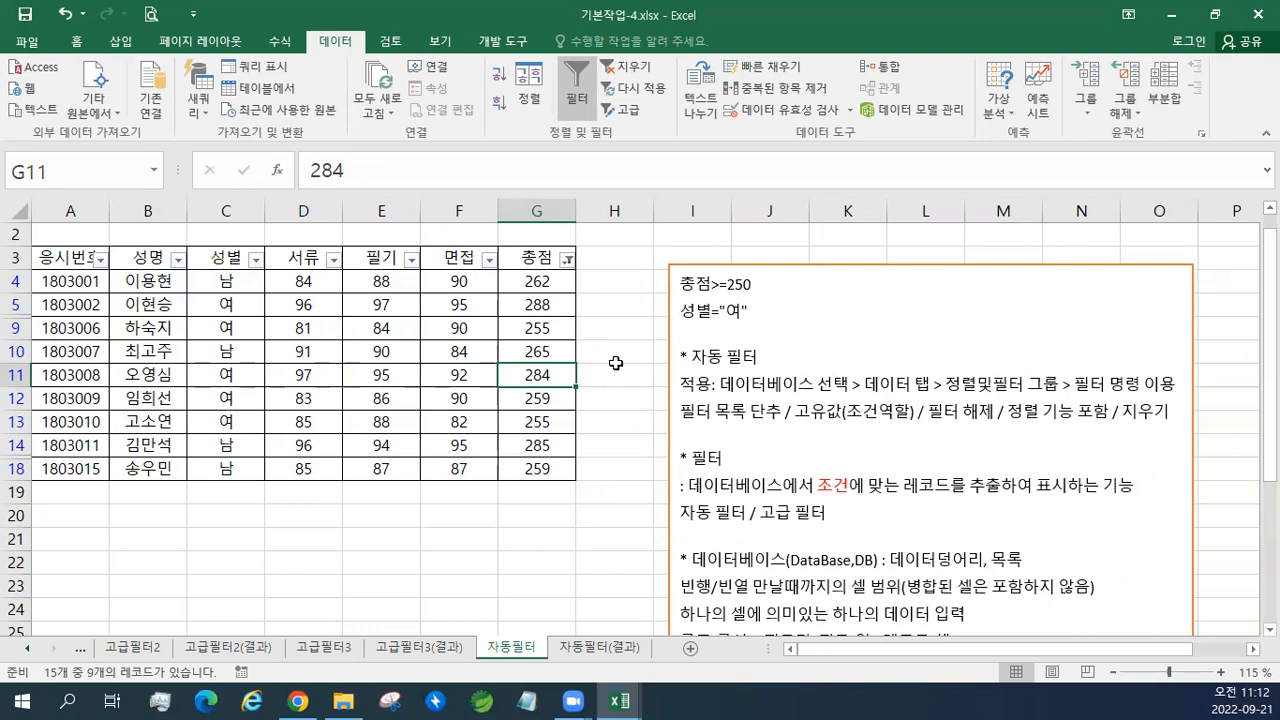
Sort the filtered records by the 총점 field in ascending numeric order.
{"action": "left_click", "coordinate": [524, 260]}
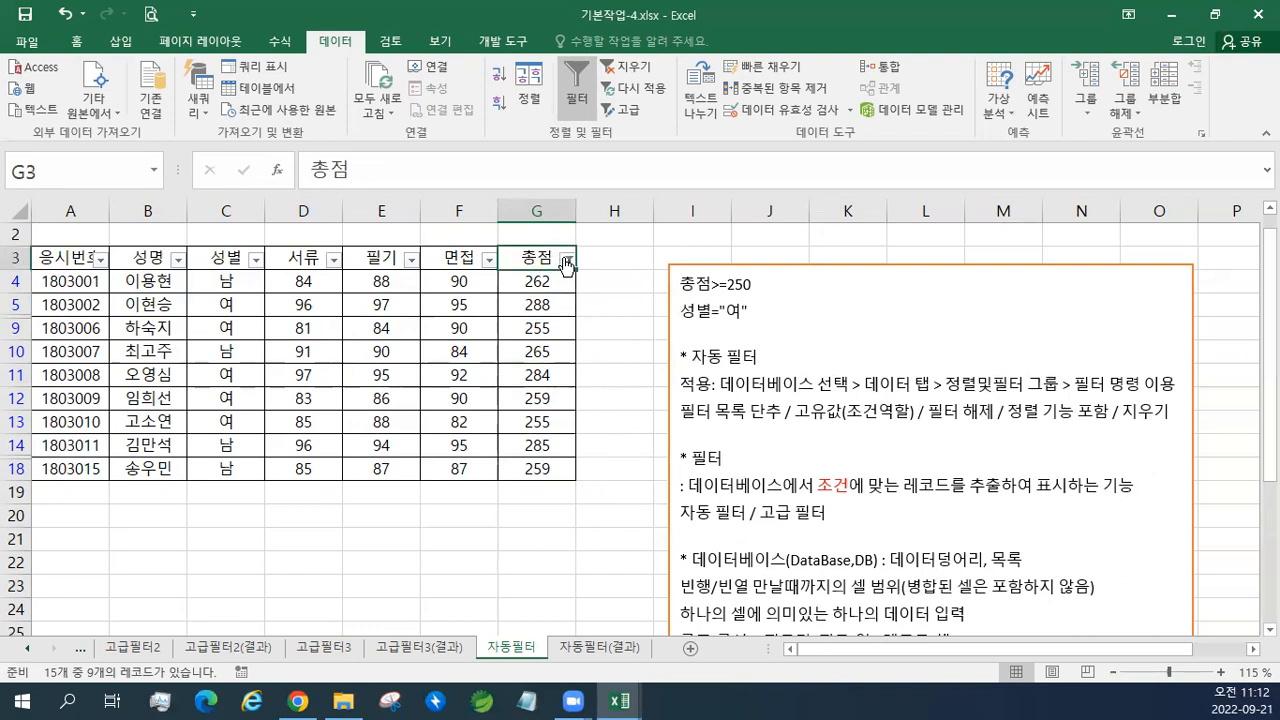
{"action": "left_click", "coordinate": [566, 262]}
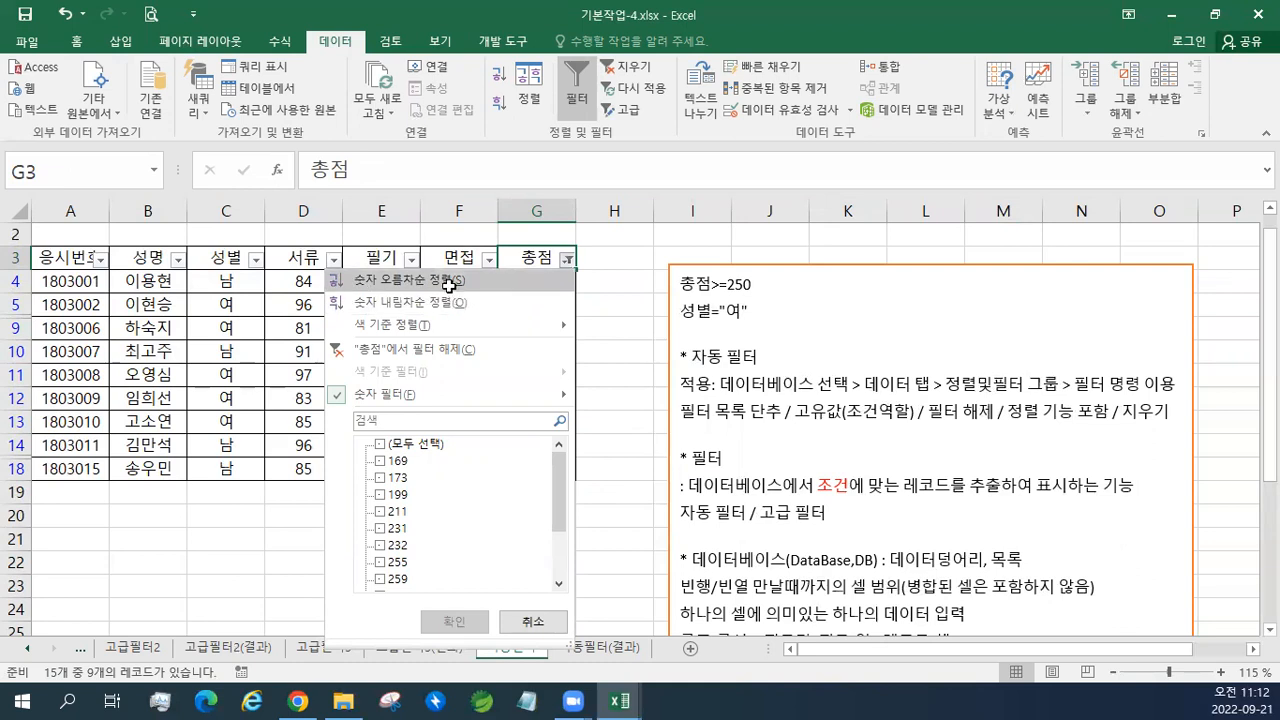
{"action": "left_click", "coordinate": [450, 282]}
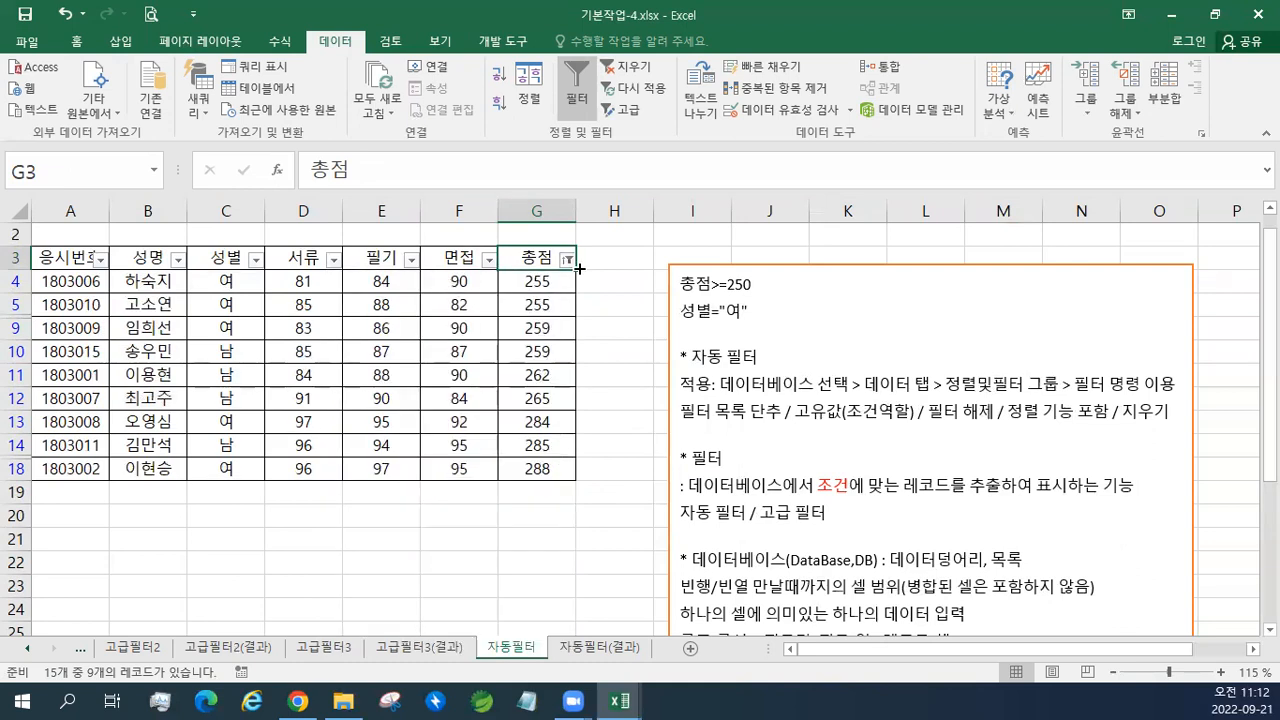
Sort the filtered records by the 총점 field in descending numeric order.
{"action": "left_click", "coordinate": [566, 259]}
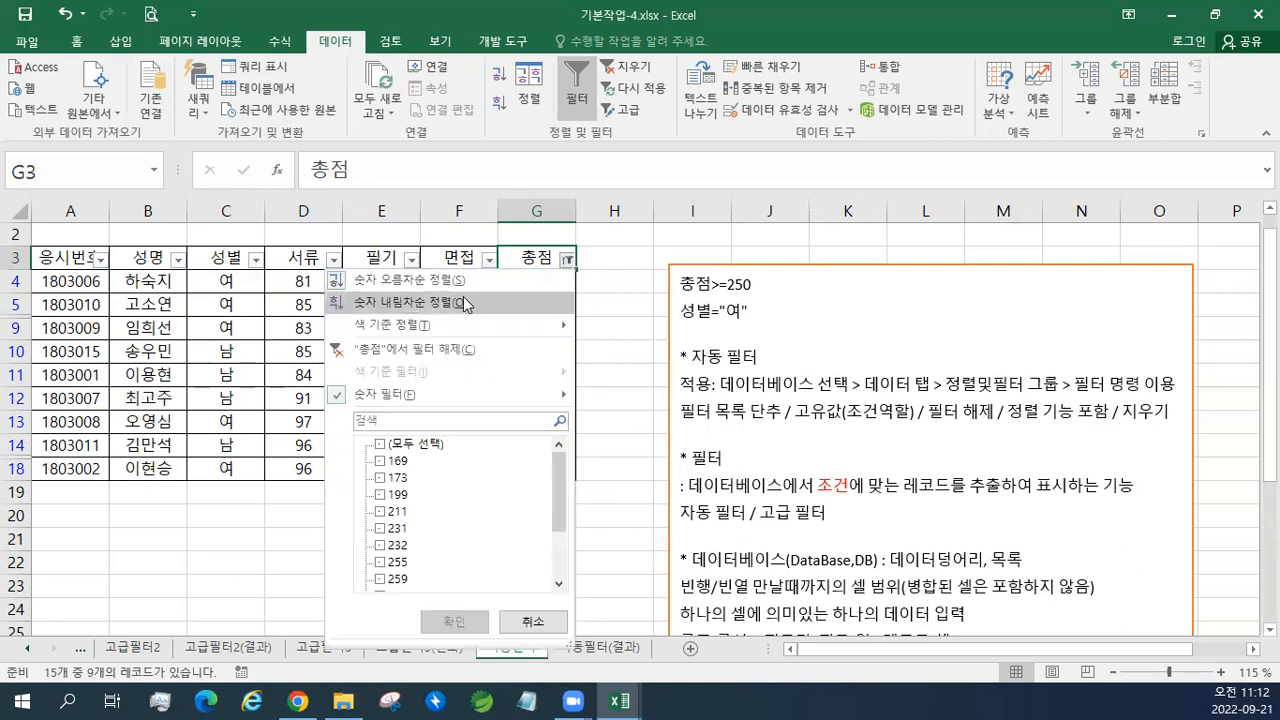
{"action": "left_click", "coordinate": [462, 302]}
{"action": "left_click", "coordinate": [566, 260]}
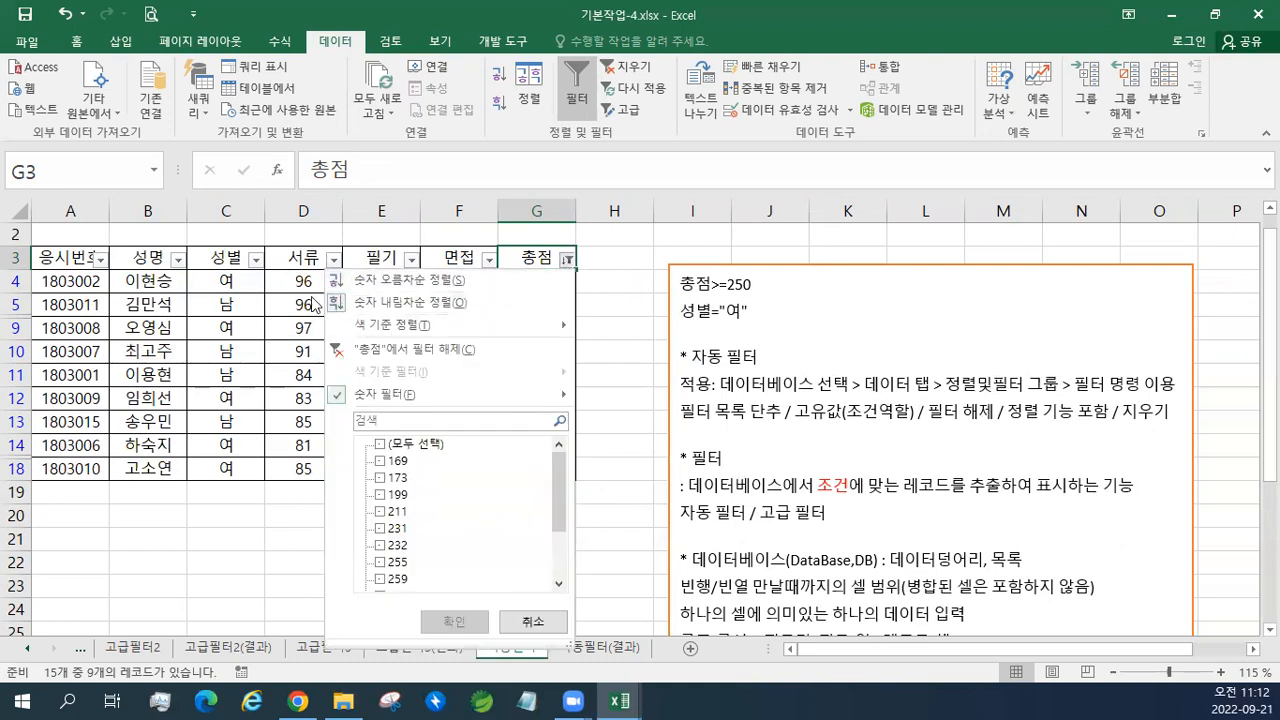
{"action": "left_click", "coordinate": [566, 260]}
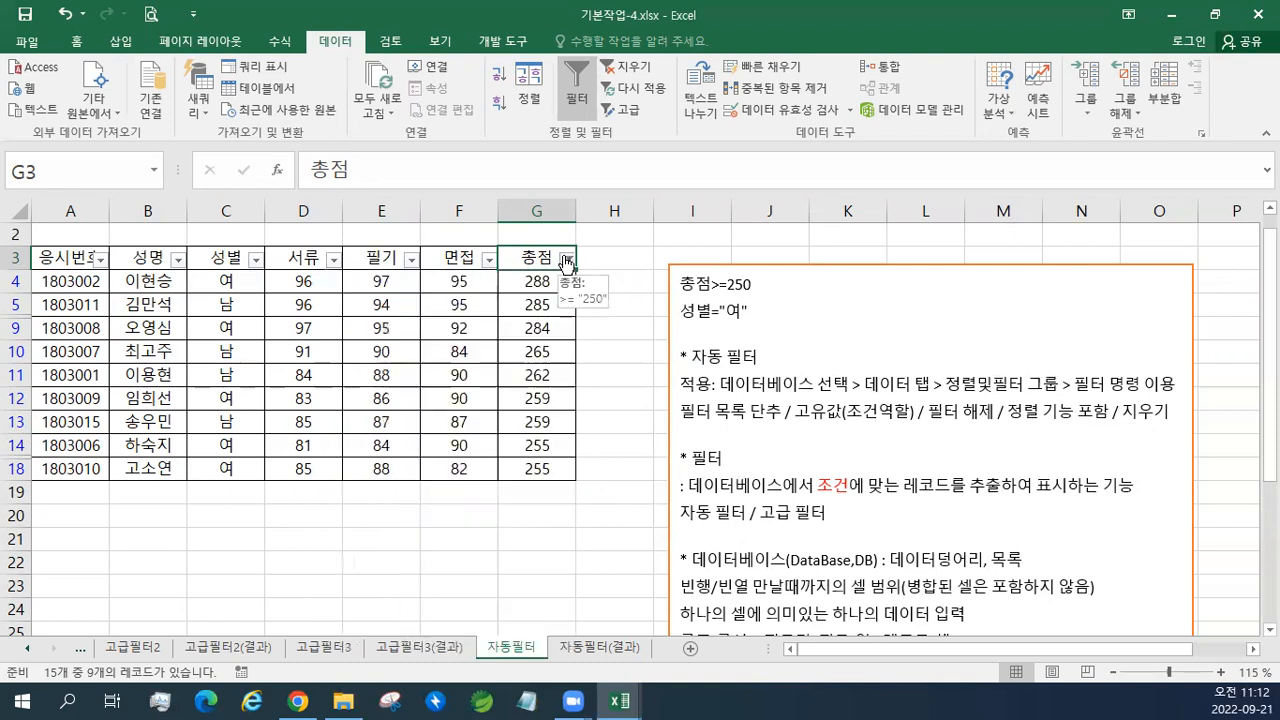
Go through the 총점 values in G4:G18 one by one to check the sort order of the filtered records.
{"action": "left_click", "coordinate": [546, 284]}
{"action": "left_click", "coordinate": [546, 305]}
{"action": "left_click", "coordinate": [548, 328]}
{"action": "left_click", "coordinate": [551, 353]}
{"action": "left_click", "coordinate": [546, 376]}
{"action": "left_click", "coordinate": [545, 399]}
{"action": "left_click", "coordinate": [543, 445]}
{"action": "left_click", "coordinate": [541, 467]}
{"action": "left_click", "coordinate": [532, 352]}
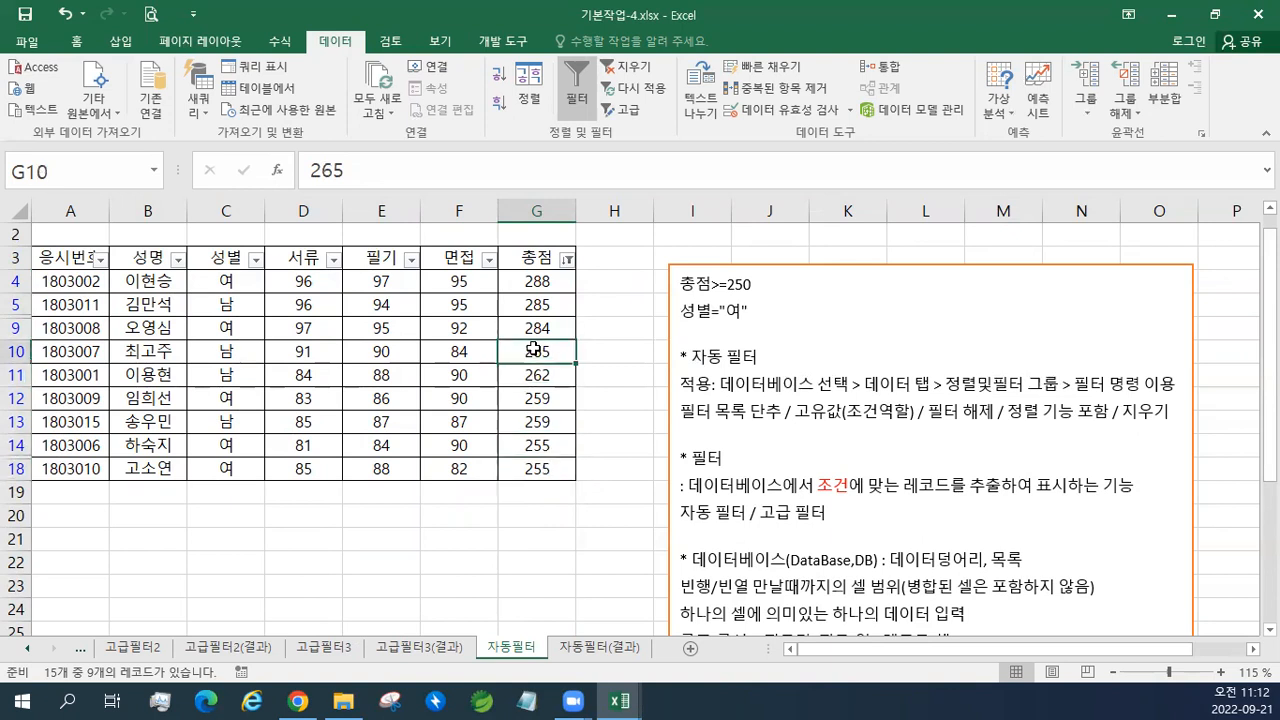
{"action": "left_click", "coordinate": [530, 281]}
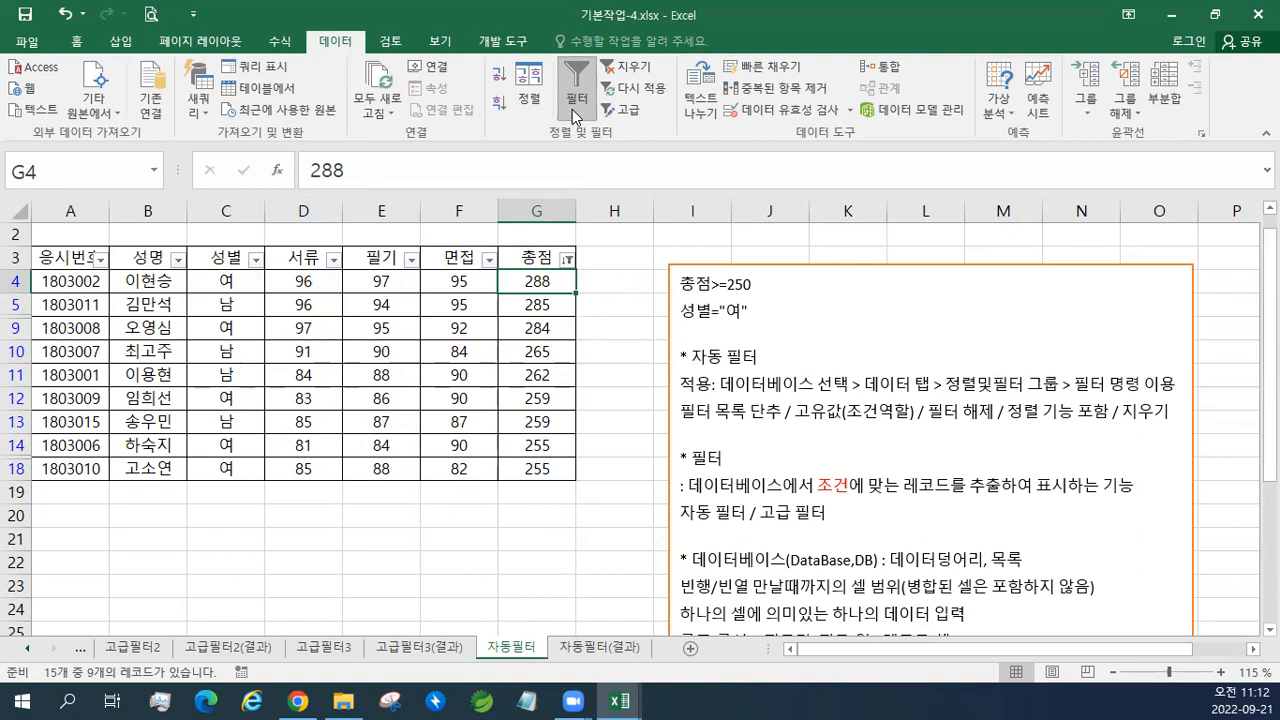
Clear the 총점 filter condition and turn off the automatic filter for the whole score table.
{"action": "left_click", "coordinate": [568, 262]}
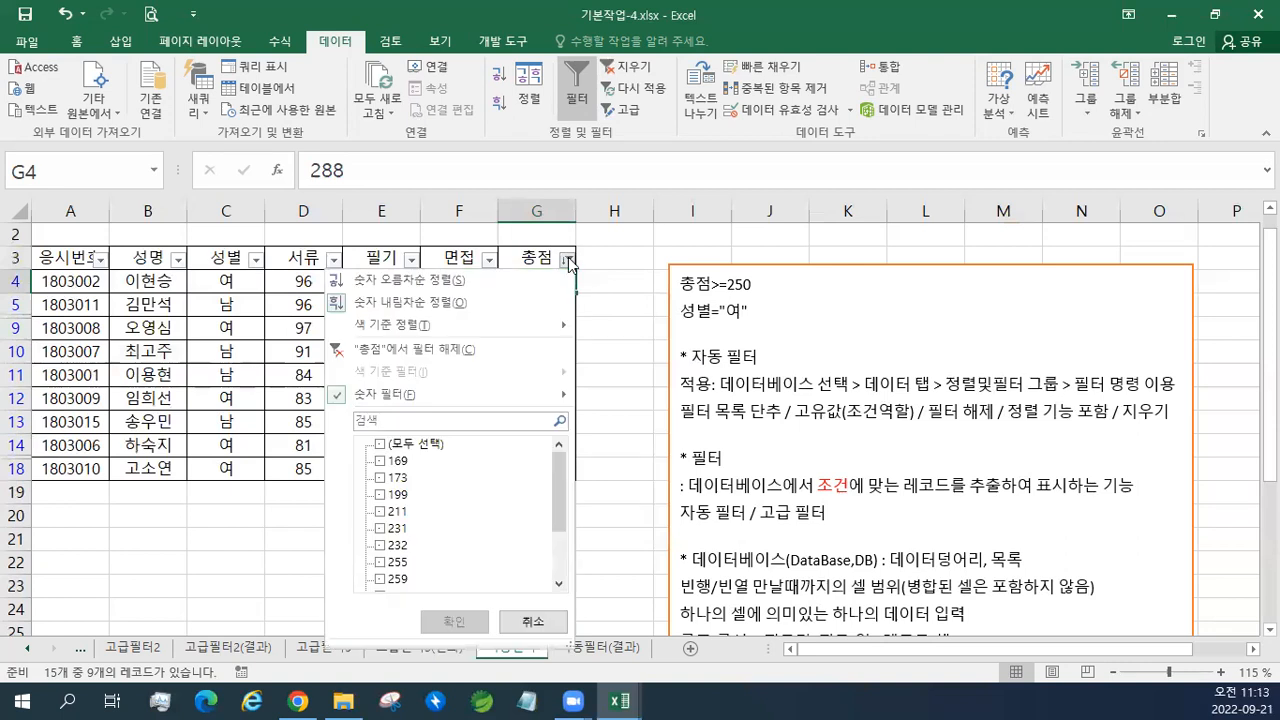
{"action": "left_click", "coordinate": [442, 358]}
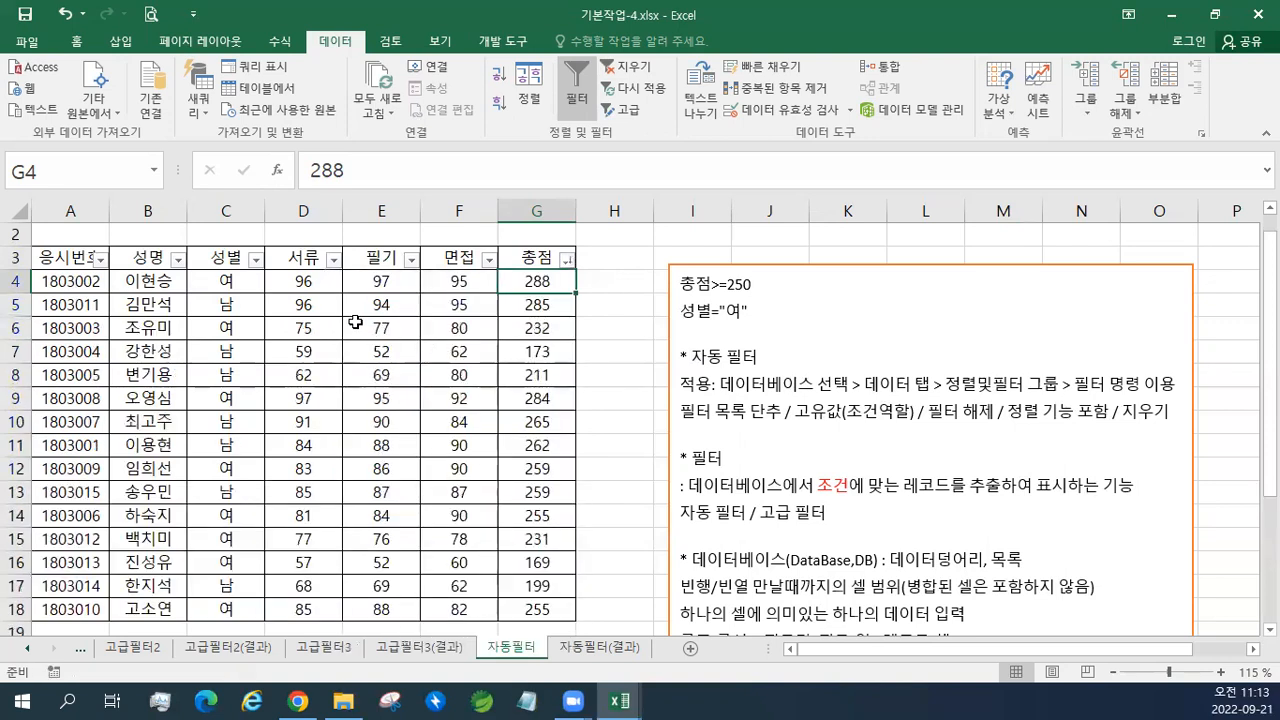
{"action": "left_click", "coordinate": [354, 323]}
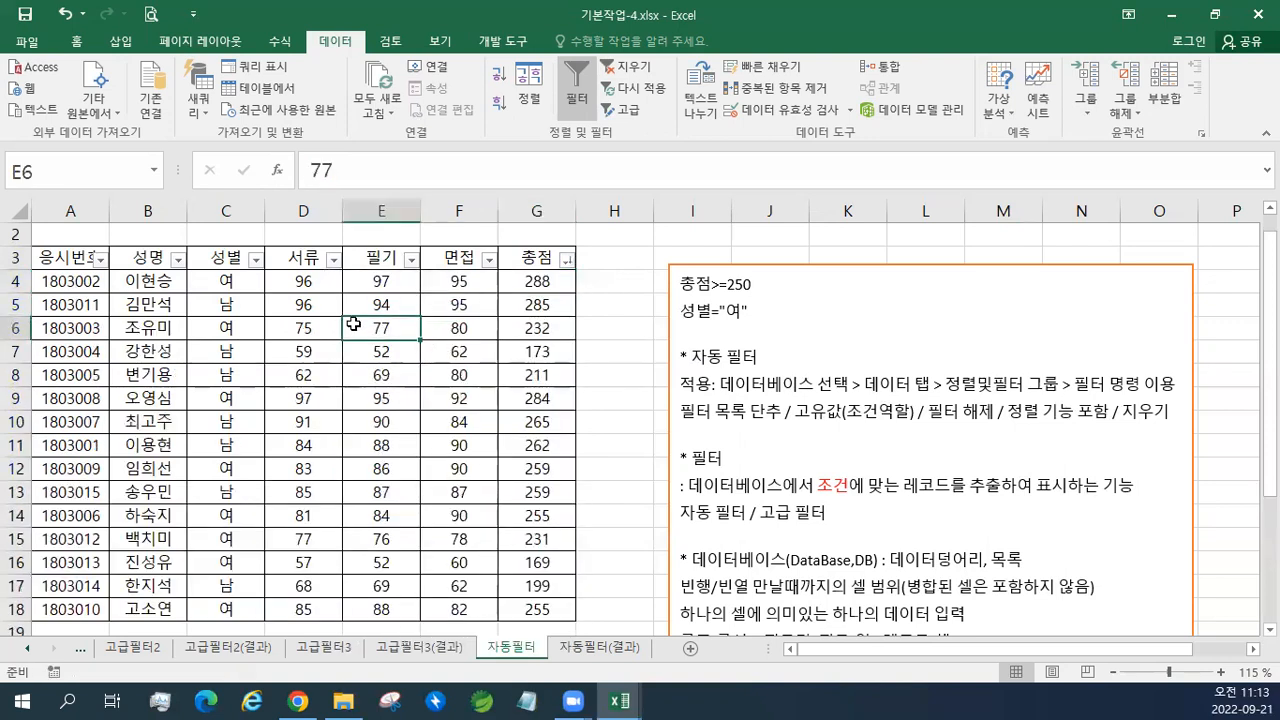
{"action": "left_click", "coordinate": [581, 104]}
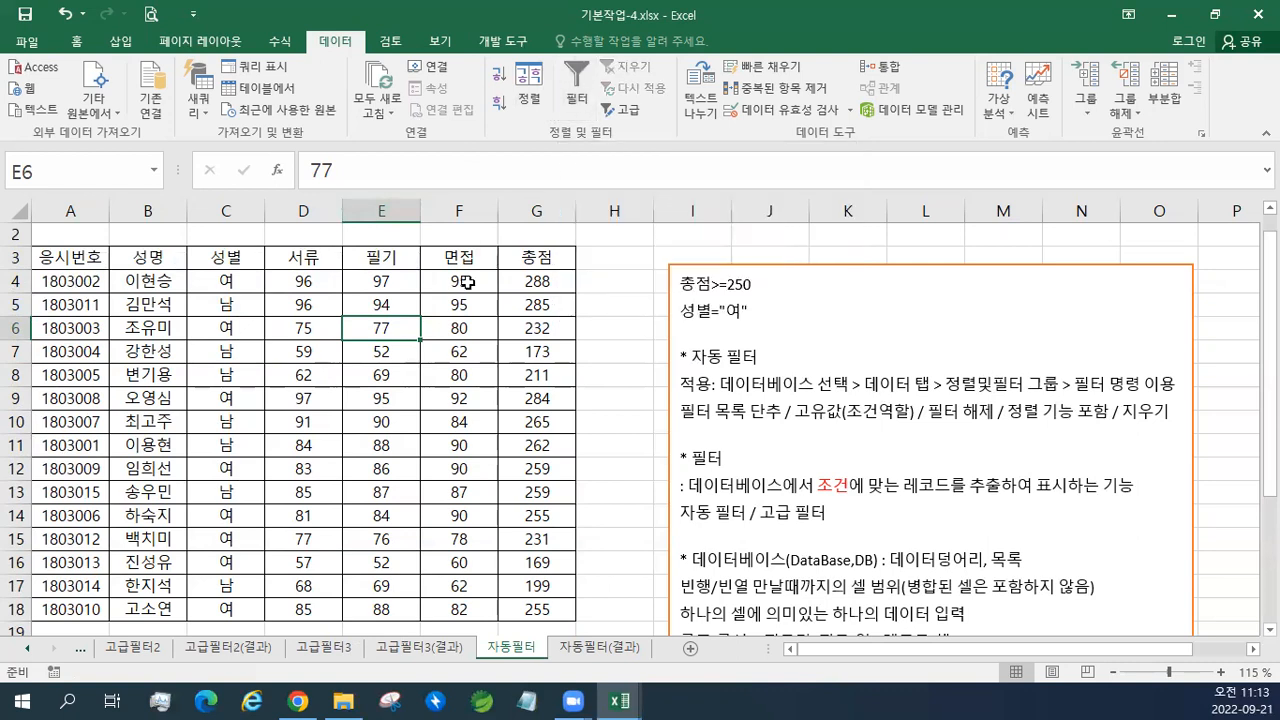
{"action": "left_click", "coordinate": [84, 267]}
{"action": "left_click", "coordinate": [159, 260]}
{"action": "left_click", "coordinate": [235, 263]}
{"action": "left_click_drag", "start_coordinate": [459, 281], "coordinate": [586, 284]}
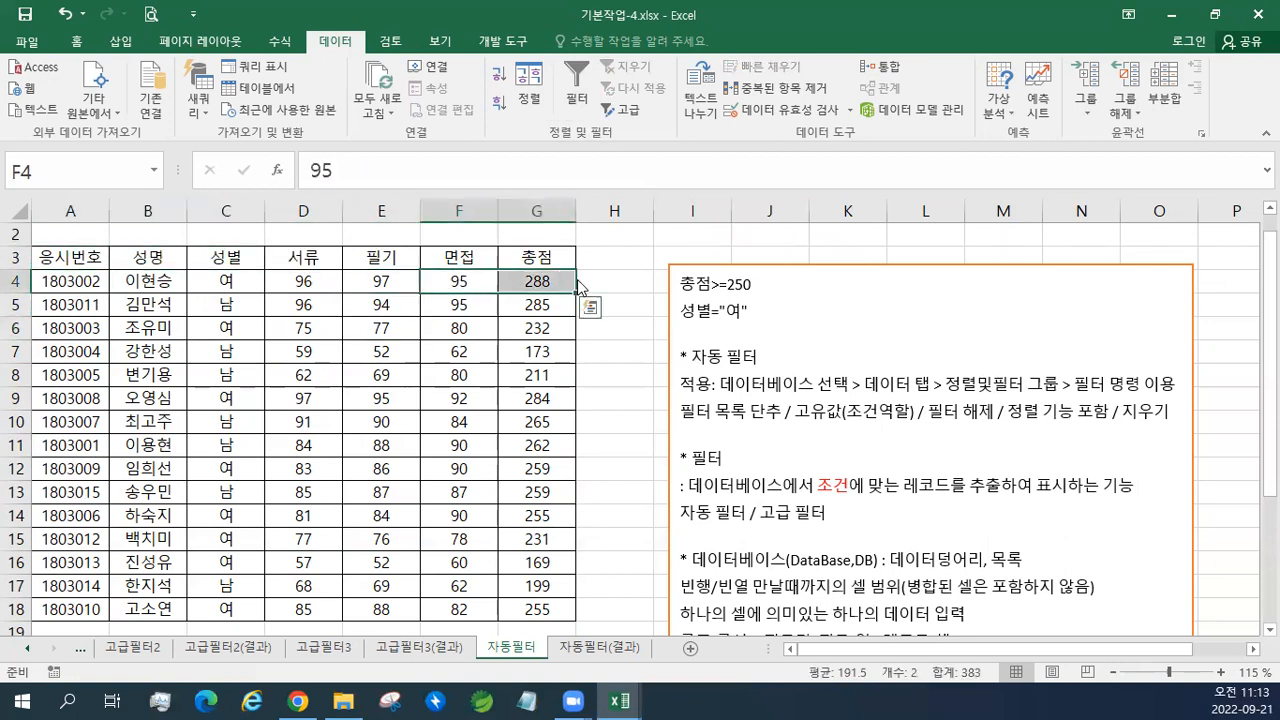
Add the line "200<=총점<=250 (해당범위)" at the very start of the notes text box, keeping its source formatting.
{"action": "left_click", "coordinate": [804, 292]}
{"action": "key", "text": "Home"}
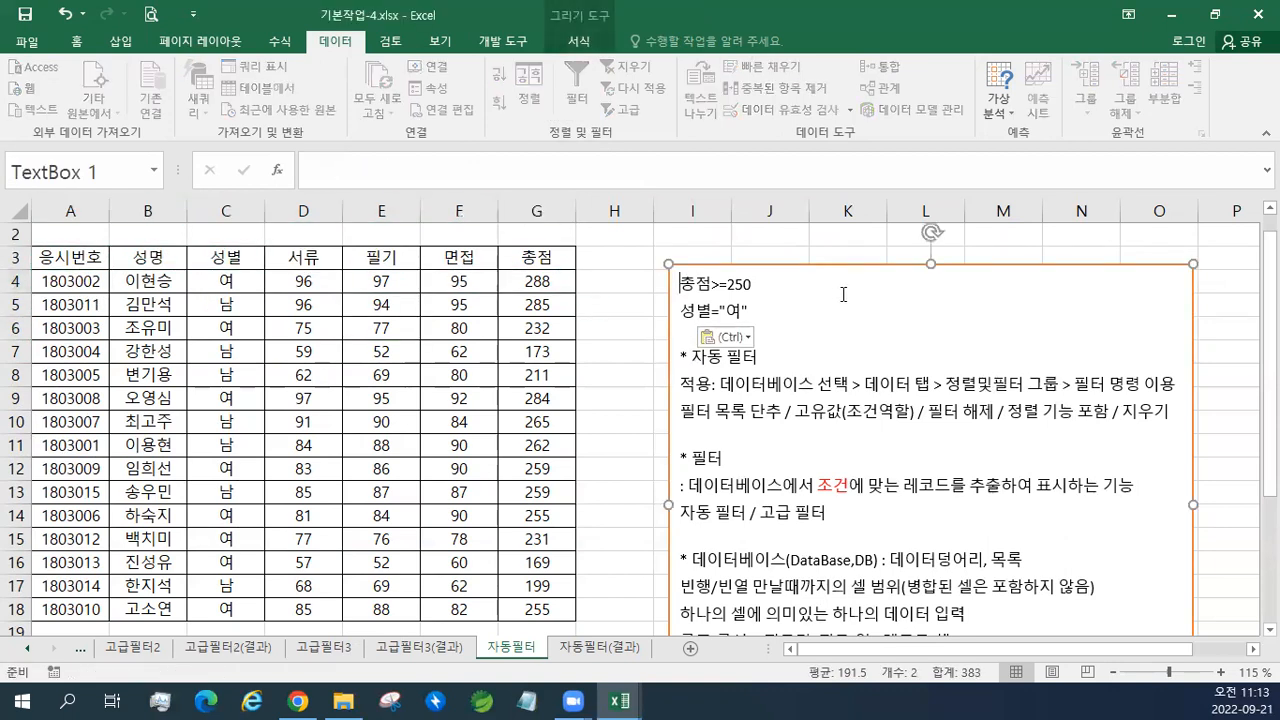
{"action": "key", "text": "Return"}
{"action": "left_click", "coordinate": [699, 285]}
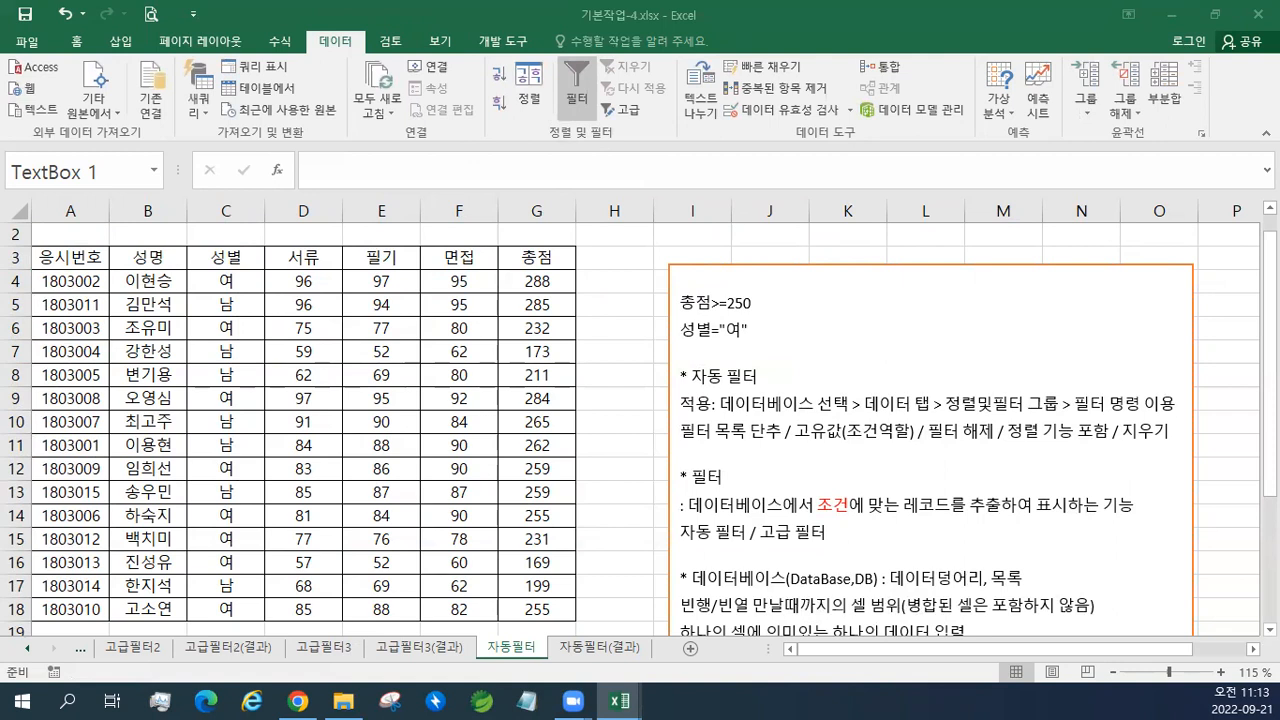
{"action": "left_click", "coordinate": [700, 286]}
{"action": "key", "text": "ctrl+v"}
{"action": "left_click", "coordinate": [735, 330]}
{"action": "left_click", "coordinate": [729, 376]}
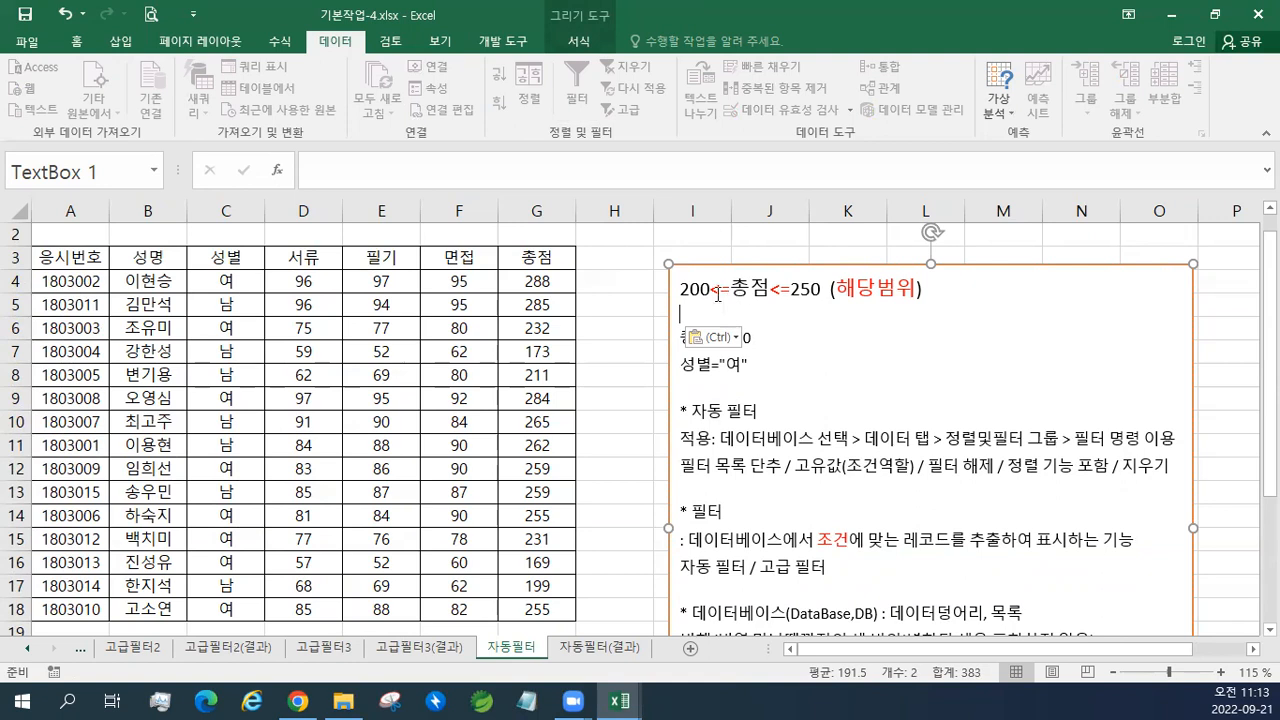
Enlarge the 총점>=250 and 성별="여" lines in the notes text box to 14 pt.
{"action": "left_click_drag", "start_coordinate": [710, 292], "coordinate": [916, 291]}
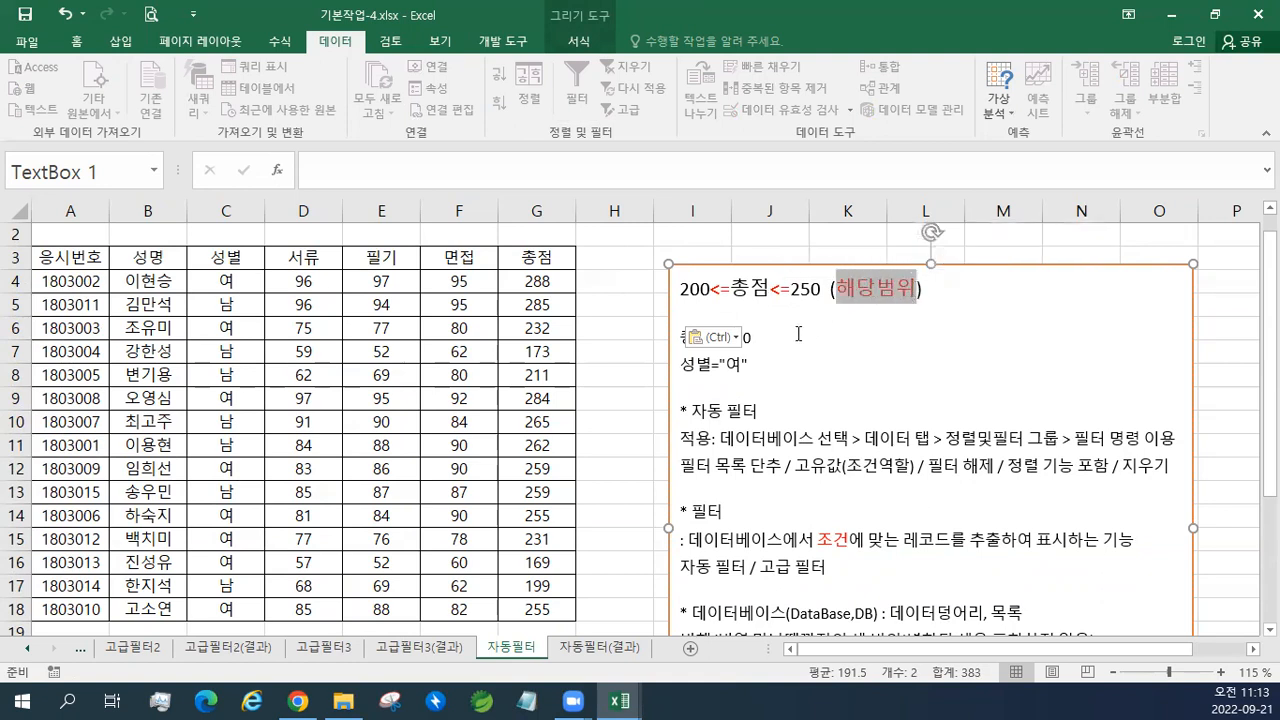
{"action": "left_click", "coordinate": [769, 288]}
{"action": "left_click", "coordinate": [77, 43]}
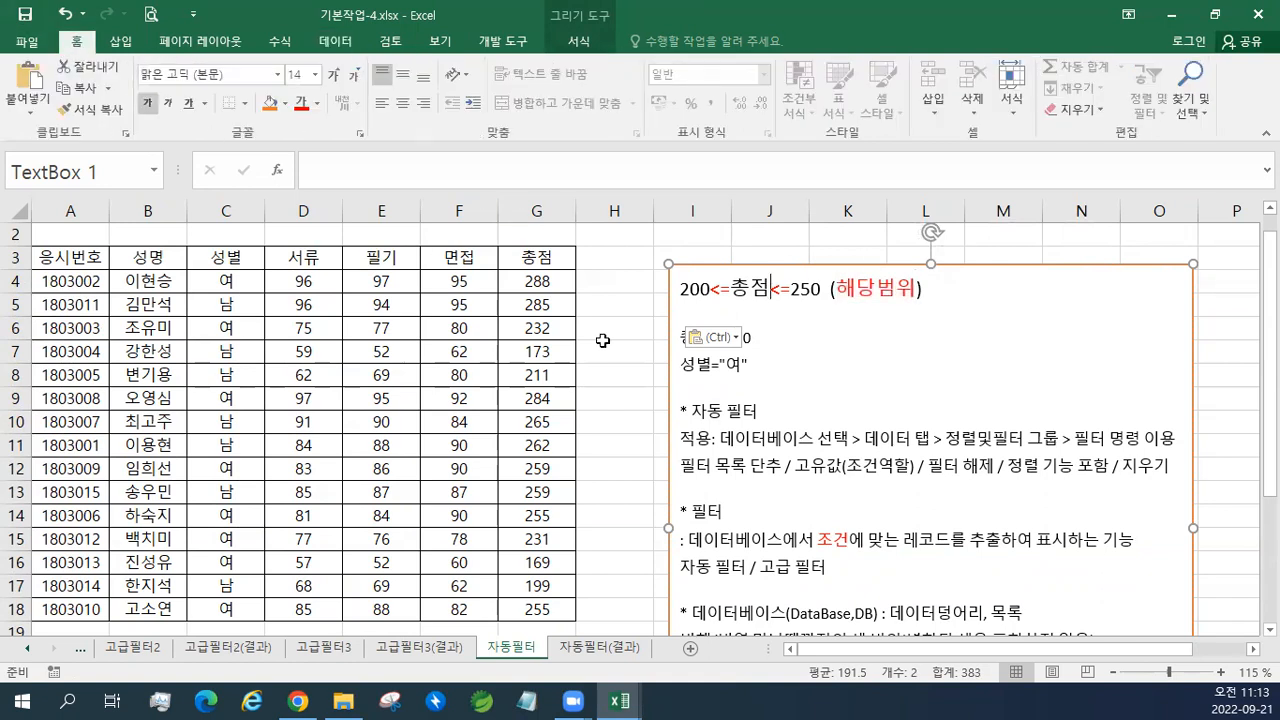
{"action": "left_click_drag", "start_coordinate": [752, 366], "coordinate": [716, 333]}
{"action": "left_click", "coordinate": [781, 283]}
{"action": "left_click", "coordinate": [781, 283]}
{"action": "left_click", "coordinate": [817, 372]}
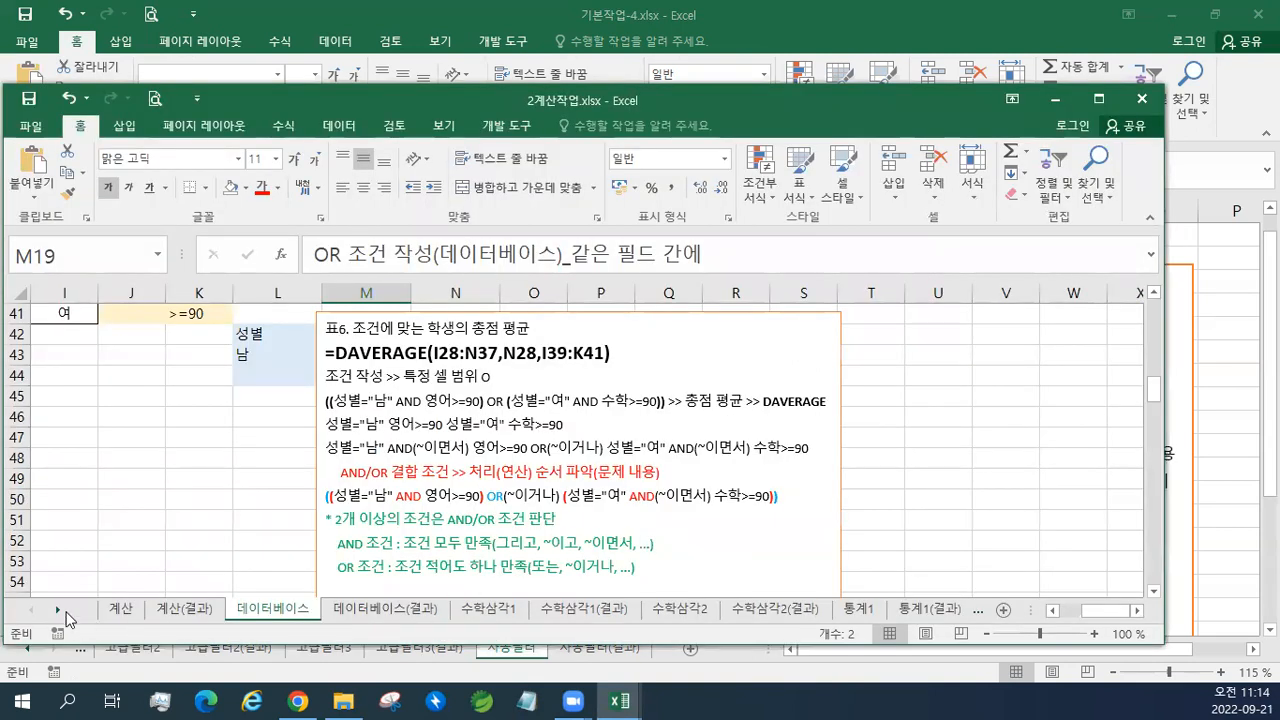
Browse the sheets of the 2계산작업.xlsx workbook and open the 논리1 sheet to view its 표1. 비고 formula notes.
{"action": "left_click", "coordinate": [57, 610]}
{"action": "left_click", "coordinate": [57, 611]}
{"action": "left_click", "coordinate": [57, 611]}
{"action": "left_click", "coordinate": [86, 611]}
{"action": "left_click", "coordinate": [86, 611]}
{"action": "left_click", "coordinate": [57, 611]}
{"action": "left_click", "coordinate": [57, 611]}
{"action": "left_click", "coordinate": [57, 611]}
{"action": "left_click", "coordinate": [57, 611]}
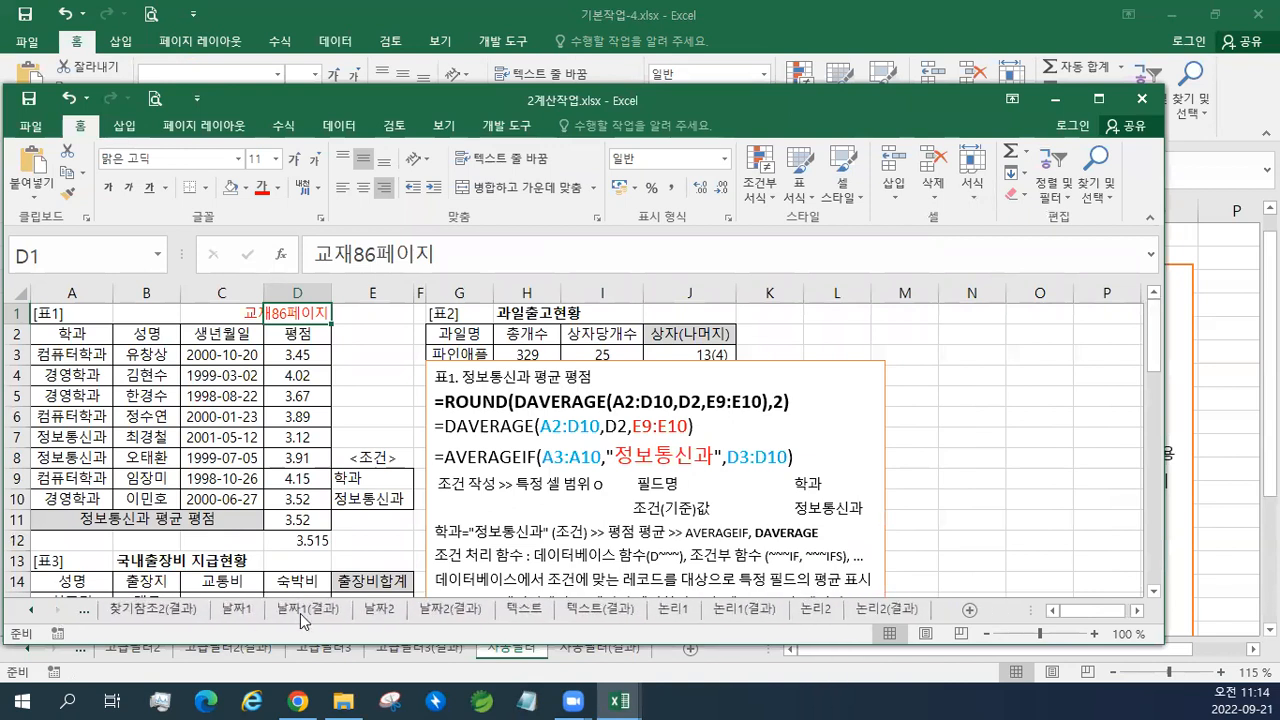
{"action": "left_click", "coordinate": [673, 610]}
{"action": "scroll", "coordinate": [760, 540], "scroll_direction": "down", "scroll_amount": 4}
{"action": "scroll", "coordinate": [760, 535], "scroll_direction": "up", "scroll_amount": 4}
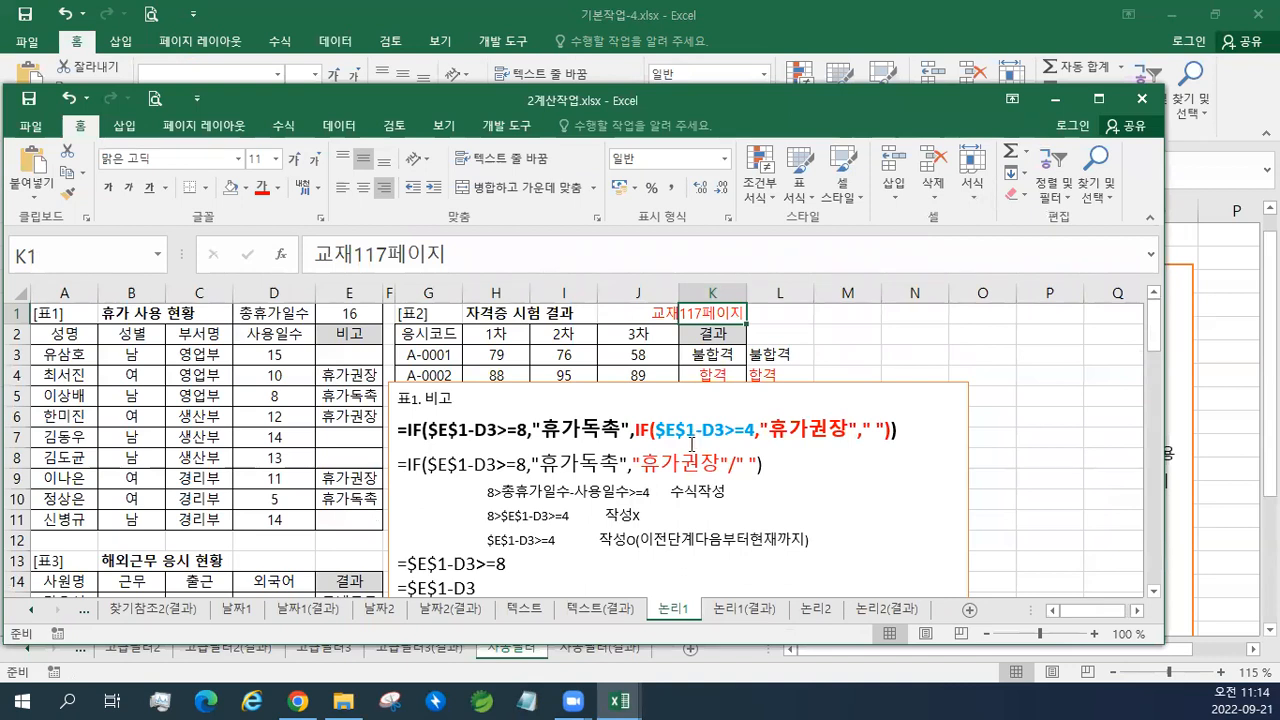
Highlight and magnify the 8>$E$1-D3>=4 expression in the 표1. 비고 notes, and close the 2계산작업.xlsx workbook.
{"action": "left_click", "coordinate": [490, 518]}
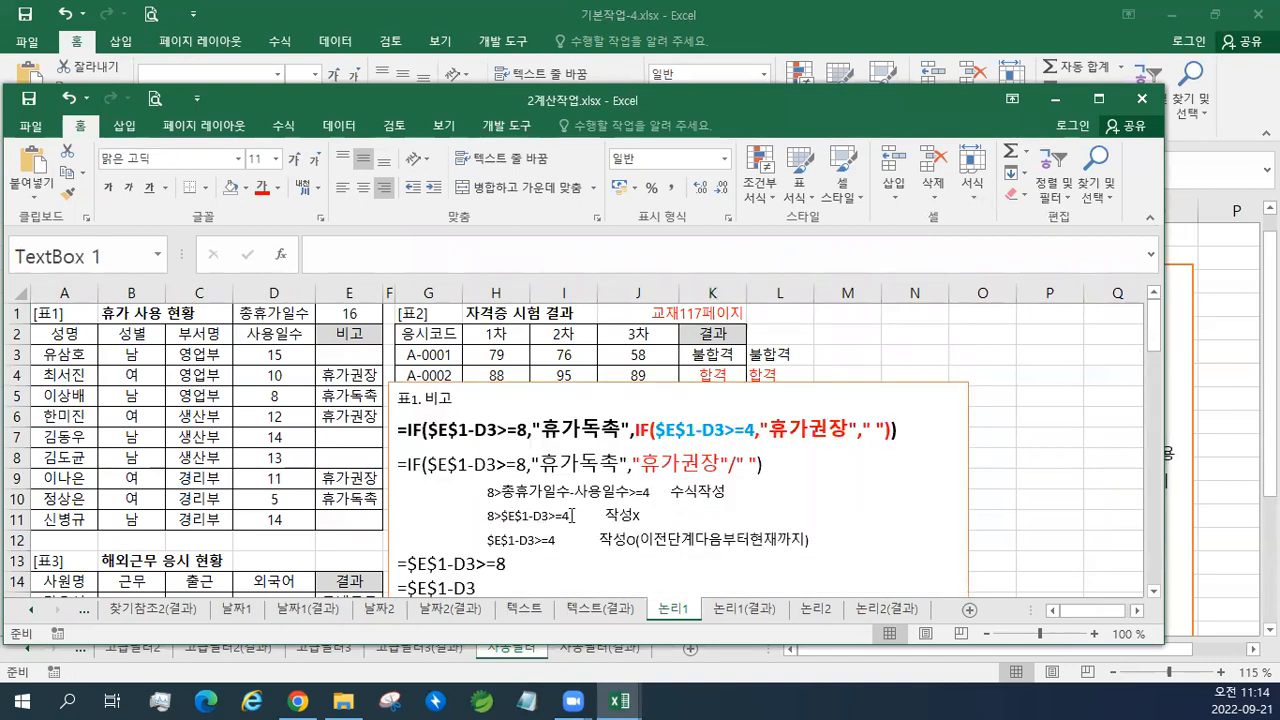
{"action": "double_click", "coordinate": [572, 516]}
{"action": "scroll", "coordinate": [601, 485], "scroll_direction": "up", "scroll_amount": 1}
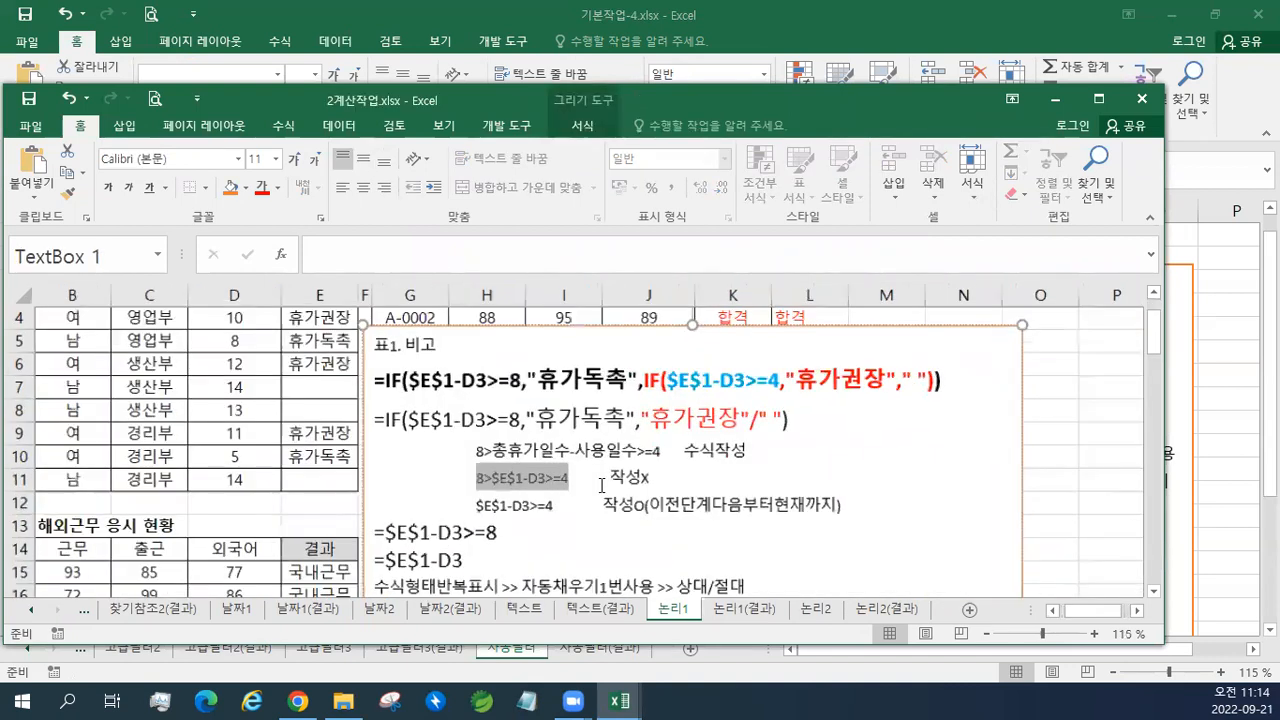
{"action": "scroll", "coordinate": [601, 485], "scroll_direction": "up", "scroll_amount": 1}
{"action": "scroll", "coordinate": [601, 485], "scroll_direction": "down", "scroll_amount": 1}
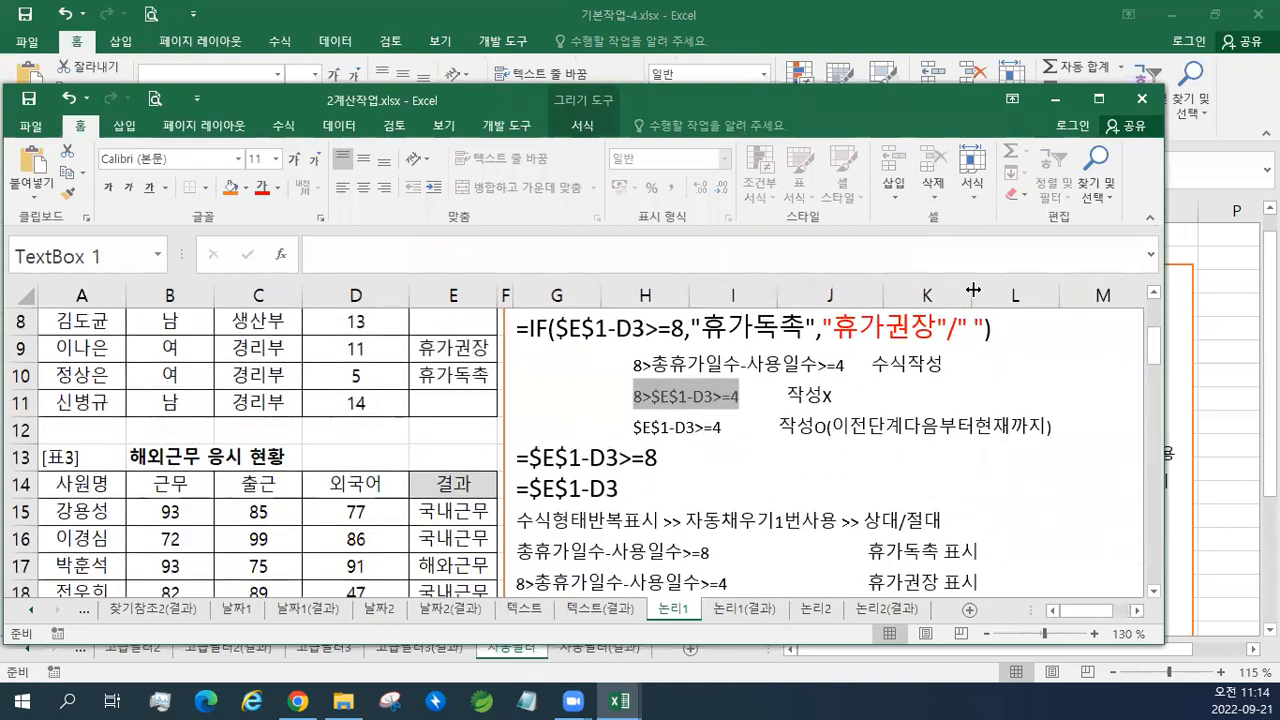
{"action": "left_click", "coordinate": [1142, 99]}
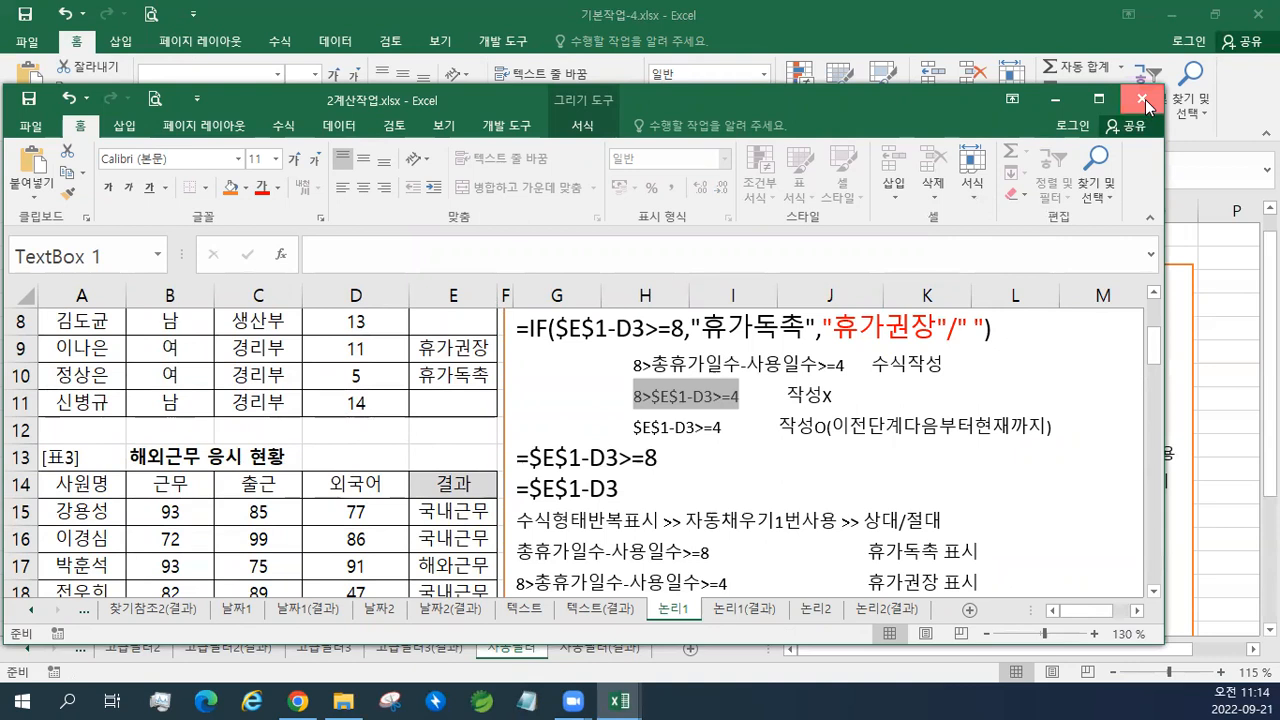
{"action": "left_click", "coordinate": [565, 378]}
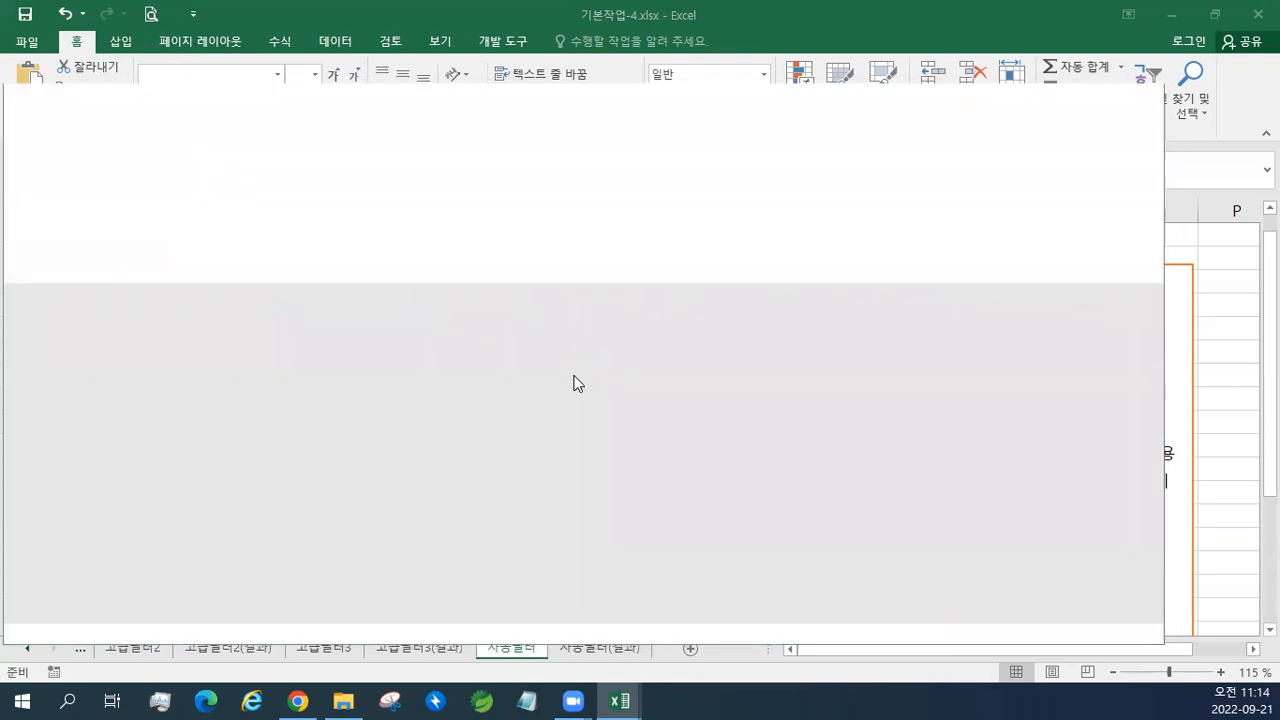
Highlight the two <= operators around 총점 in the 200<=총점<=250 line of the notes.
{"action": "left_click", "coordinate": [727, 290]}
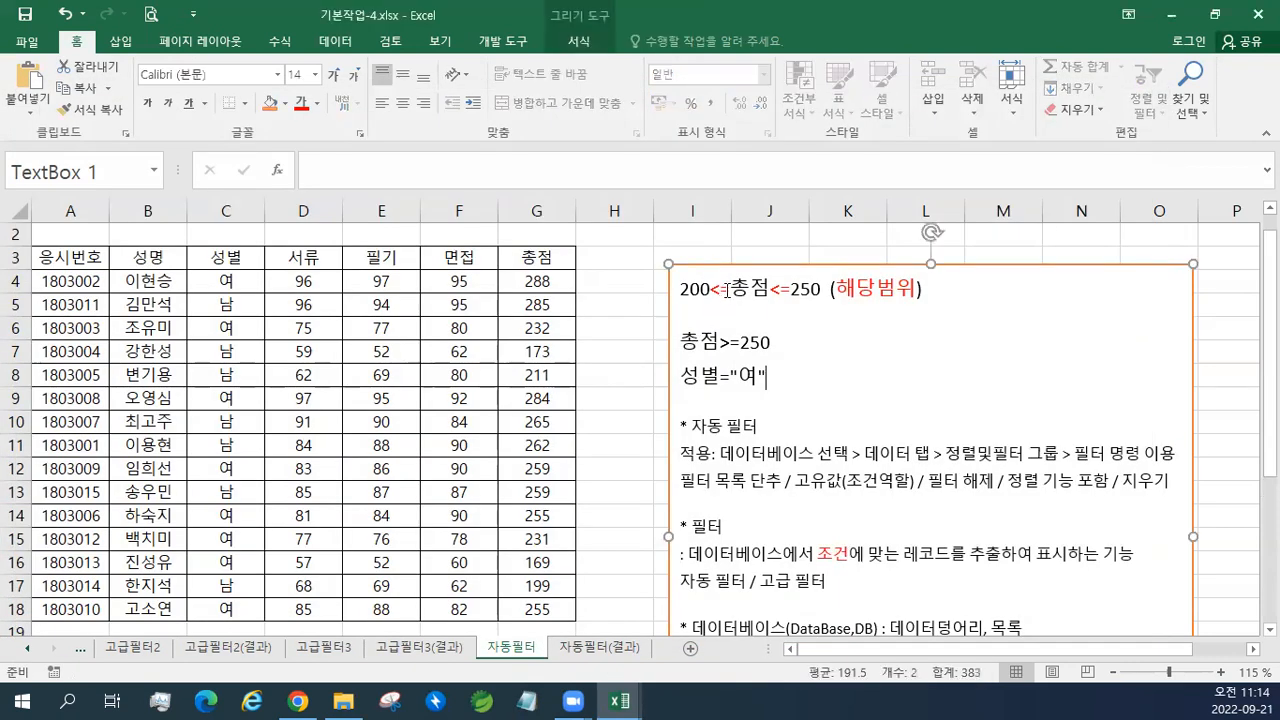
{"action": "left_click_drag", "start_coordinate": [730, 290], "coordinate": [711, 291]}
{"action": "left_click_drag", "start_coordinate": [790, 290], "coordinate": [770, 291]}
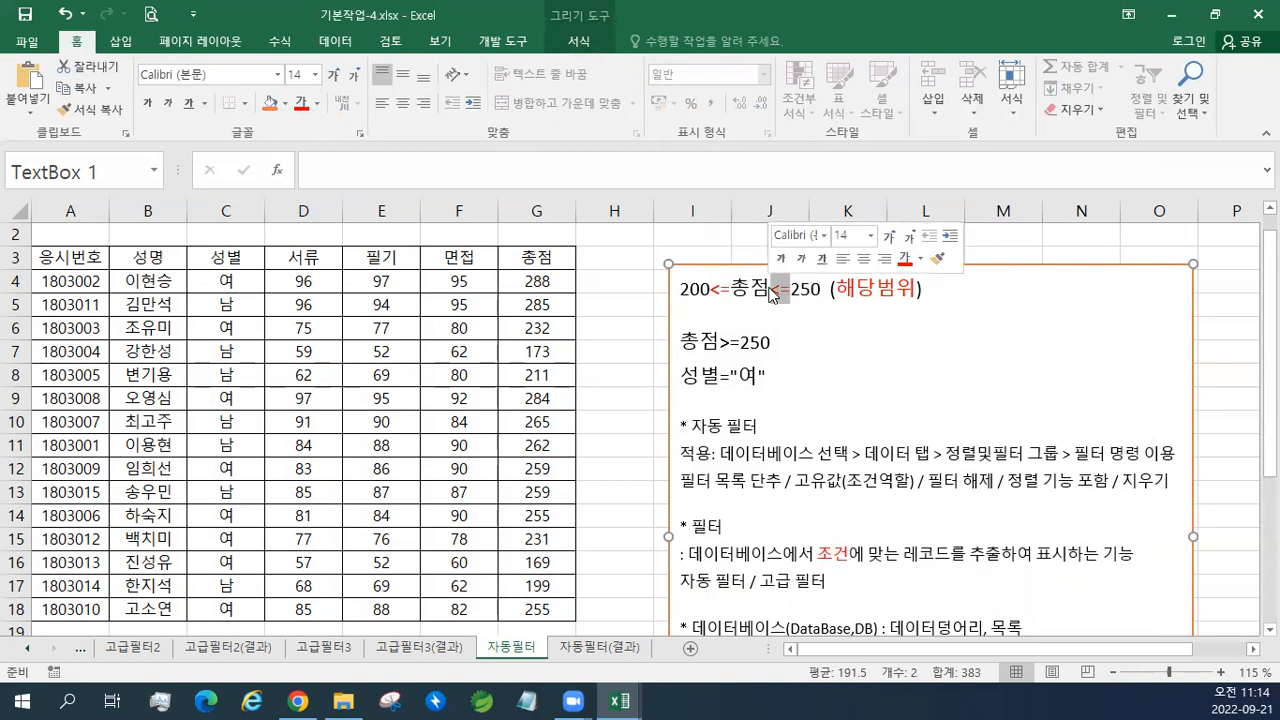
Add an indented line "총점>=200 AND 총점<=250" below the 해당범위 line, keeping its source formatting.
{"action": "left_click", "coordinate": [719, 315]}
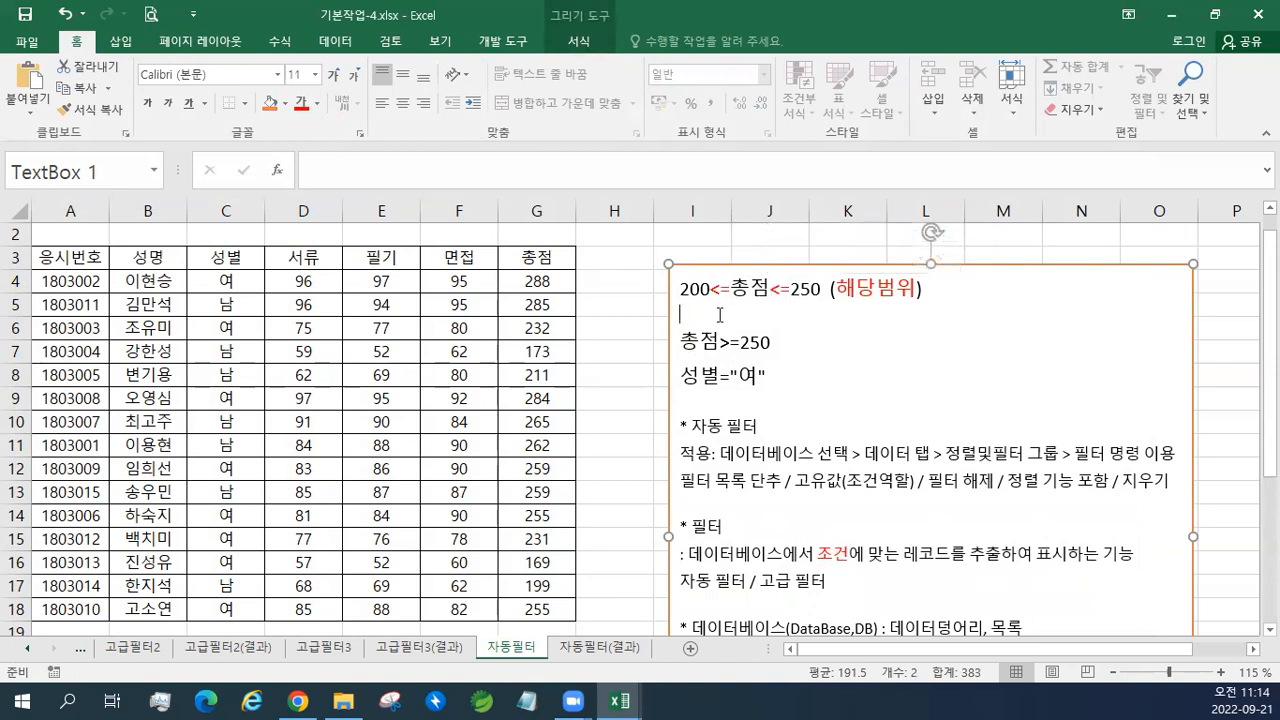
{"action": "key", "text": "Tab"}
{"action": "key", "text": "alt+Tab"}
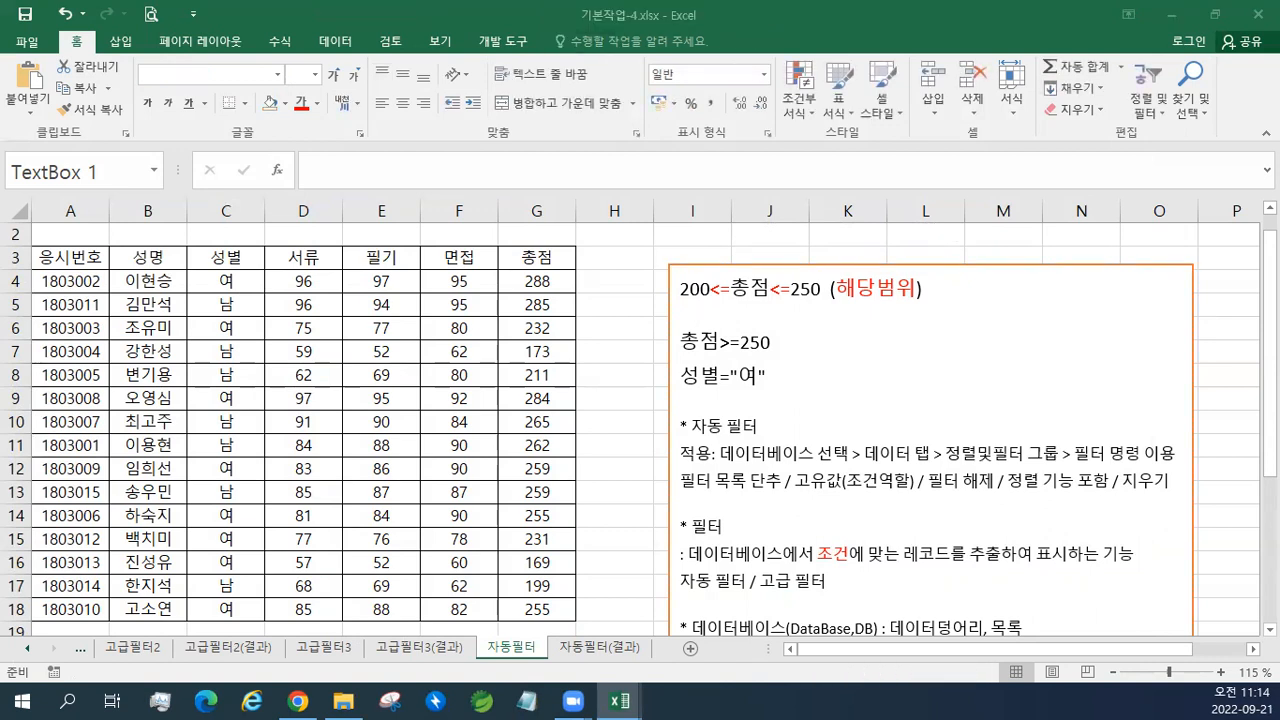
{"action": "left_click", "coordinate": [740, 326]}
{"action": "type", "text": "총점>=200 AND 총점<=250"}
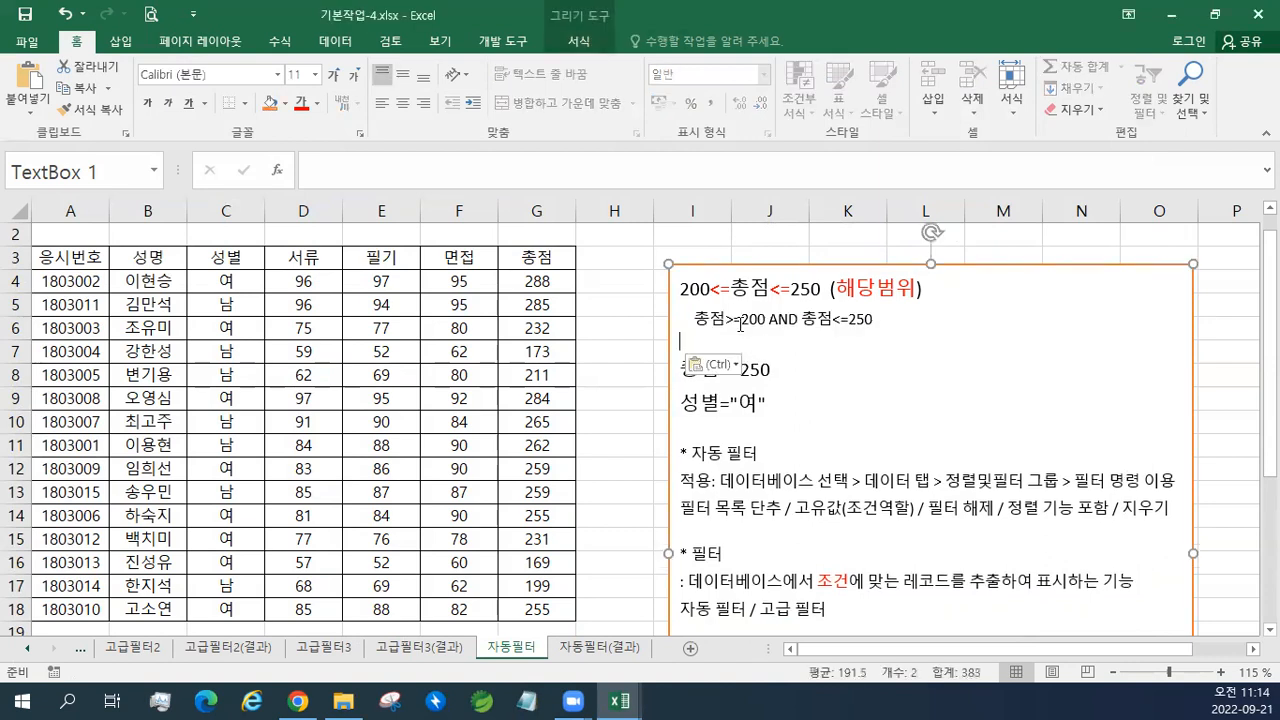
{"action": "left_click", "coordinate": [713, 364]}
{"action": "left_click", "coordinate": [730, 412]}
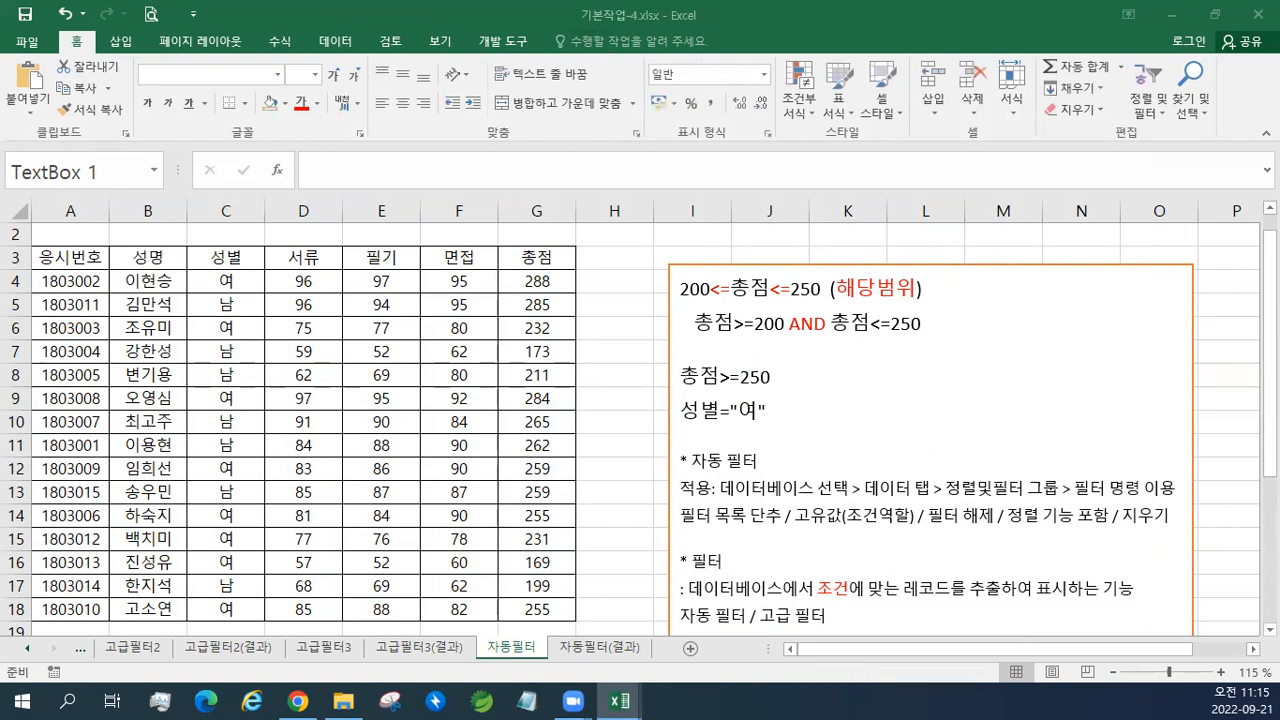
Add the note "* 2개 이상의 조건은 AND/OR 조건 판단" with its AND 조건 and OR 조건 definitions, and delete the blank line above 총점>=250.
{"action": "left_click", "coordinate": [690, 349]}
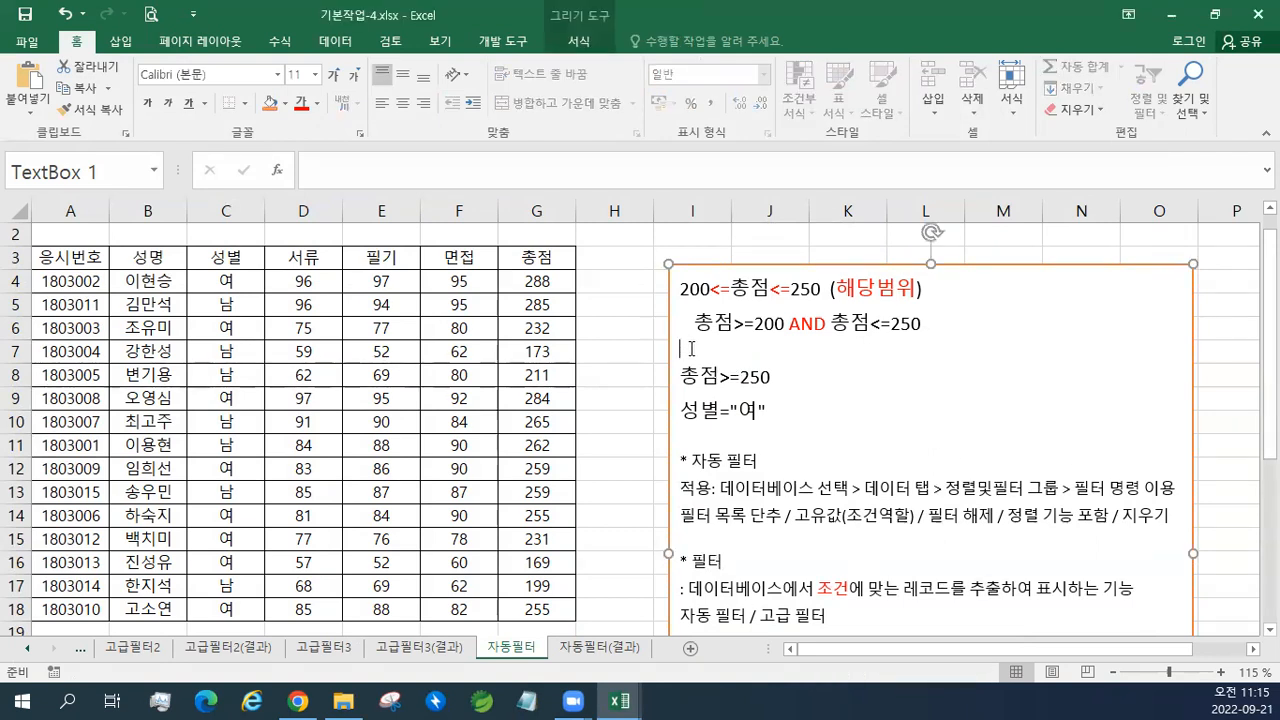
{"action": "type", "text": "* 2개 이상의 조건은 AND/OR 조건 판단     AND 조건 : 조건 모두 만족(그리고, ~이고, ~이면서, ...)     OR 조건 : 조건 적어도 하나 만족(또는, ~이거나, ...)"}
{"action": "left_click", "coordinate": [732, 456]}
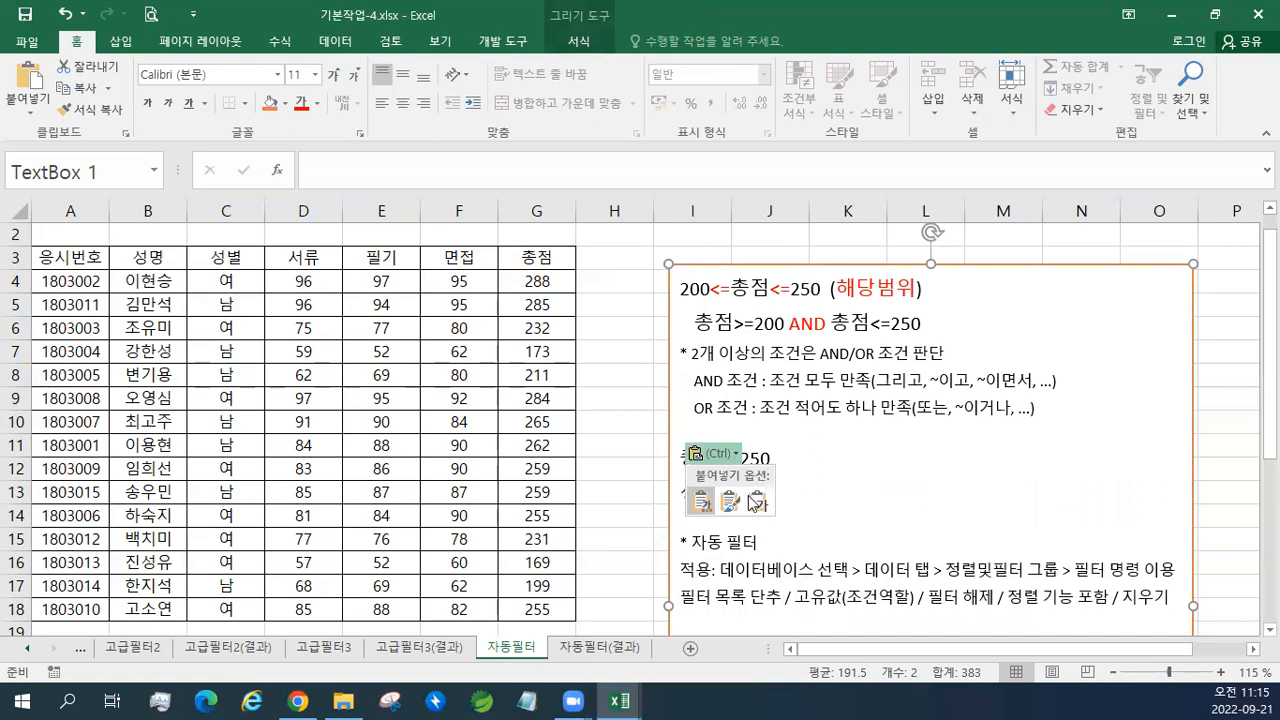
{"action": "left_click", "coordinate": [754, 436]}
{"action": "key", "text": "Delete"}
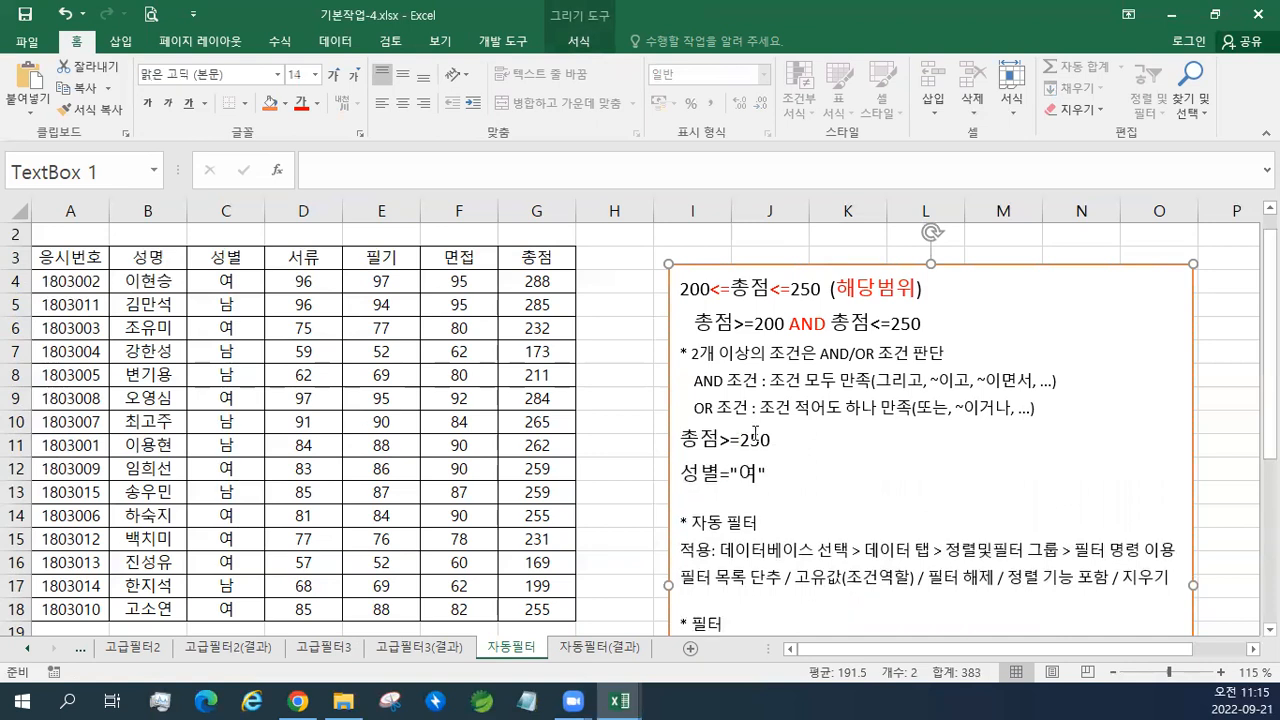
Change the font colour of the three-line AND/OR 조건 note in the text box to standard green.
{"action": "left_click_drag", "start_coordinate": [1042, 410], "coordinate": [650, 360]}
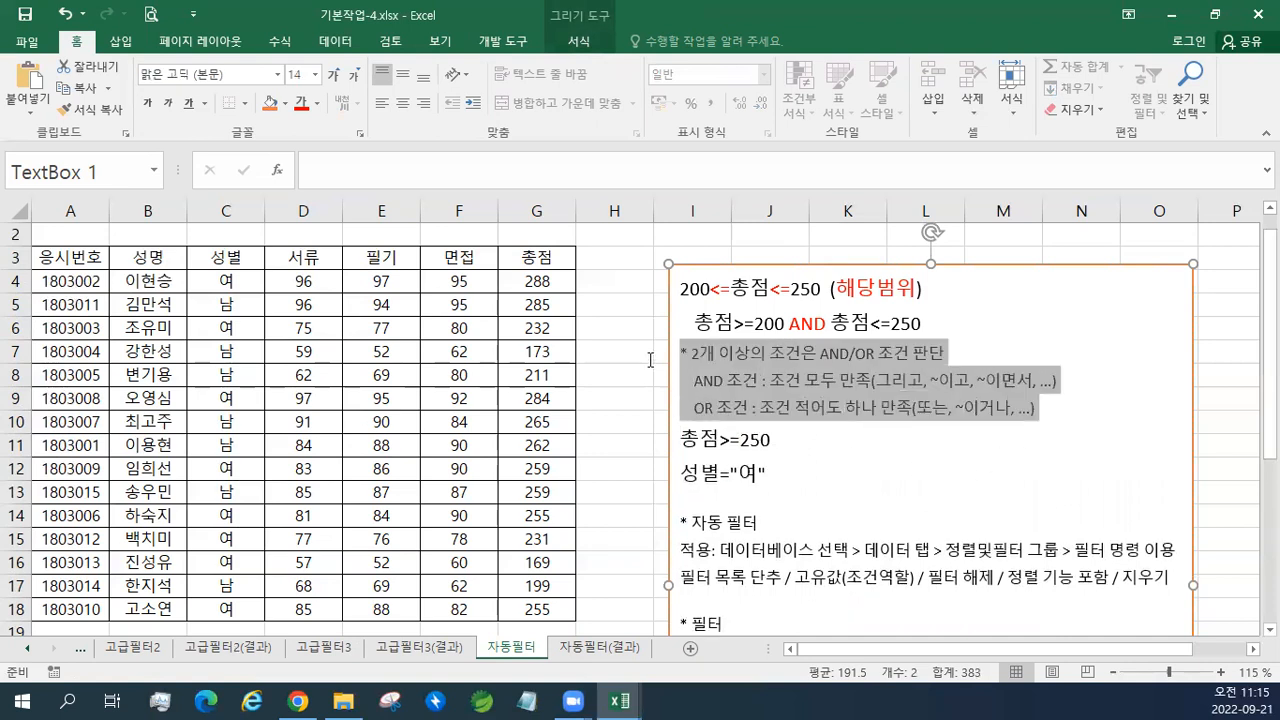
{"action": "left_click", "coordinate": [801, 331]}
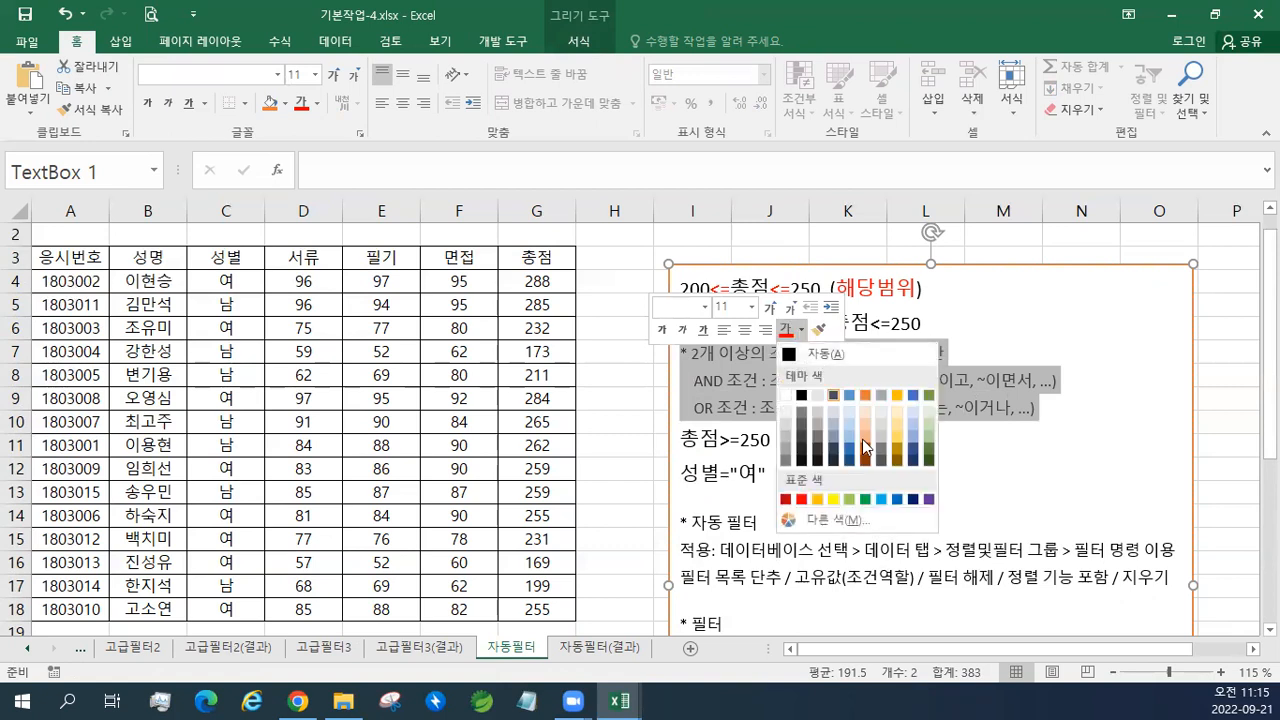
{"action": "left_click", "coordinate": [865, 499]}
{"action": "left_click", "coordinate": [900, 440]}
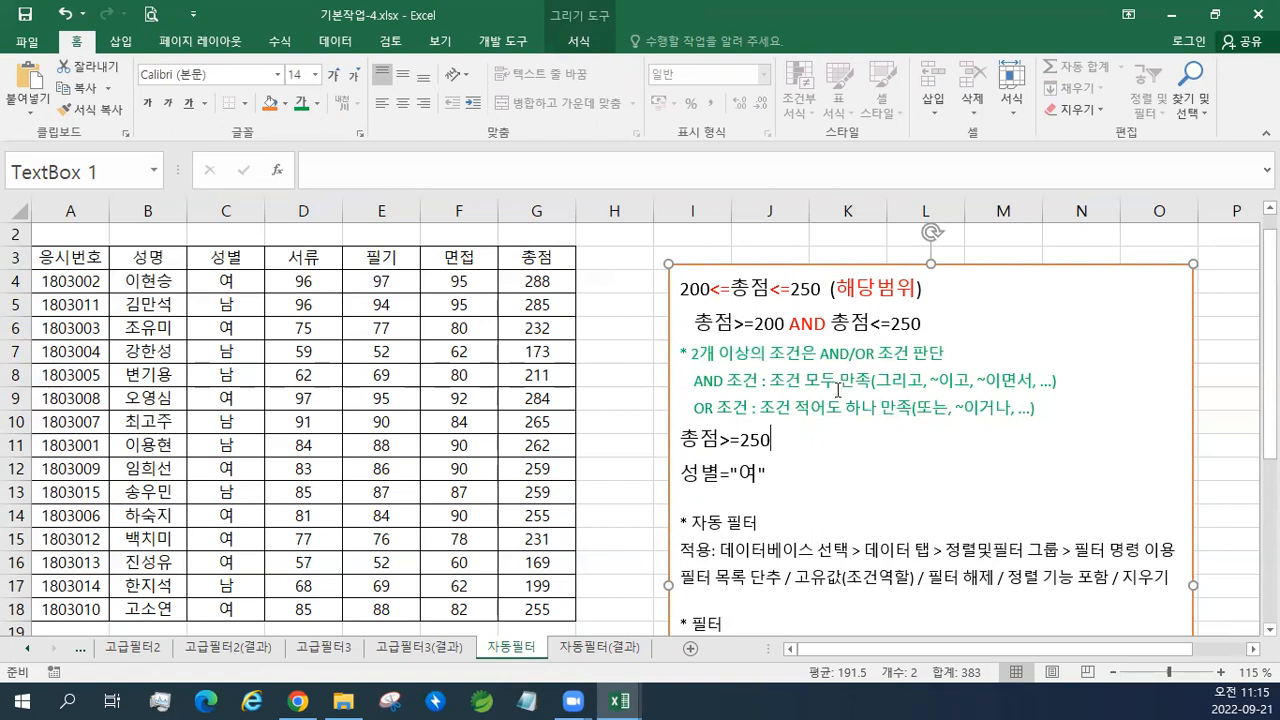
{"action": "left_click", "coordinate": [798, 422]}
Highlight the 200<=총점<=250 (해당범위) line and the 총점>=200 AND 총점<=250 line of the notes to compare them.
{"action": "left_click_drag", "start_coordinate": [680, 288], "coordinate": [790, 289]}
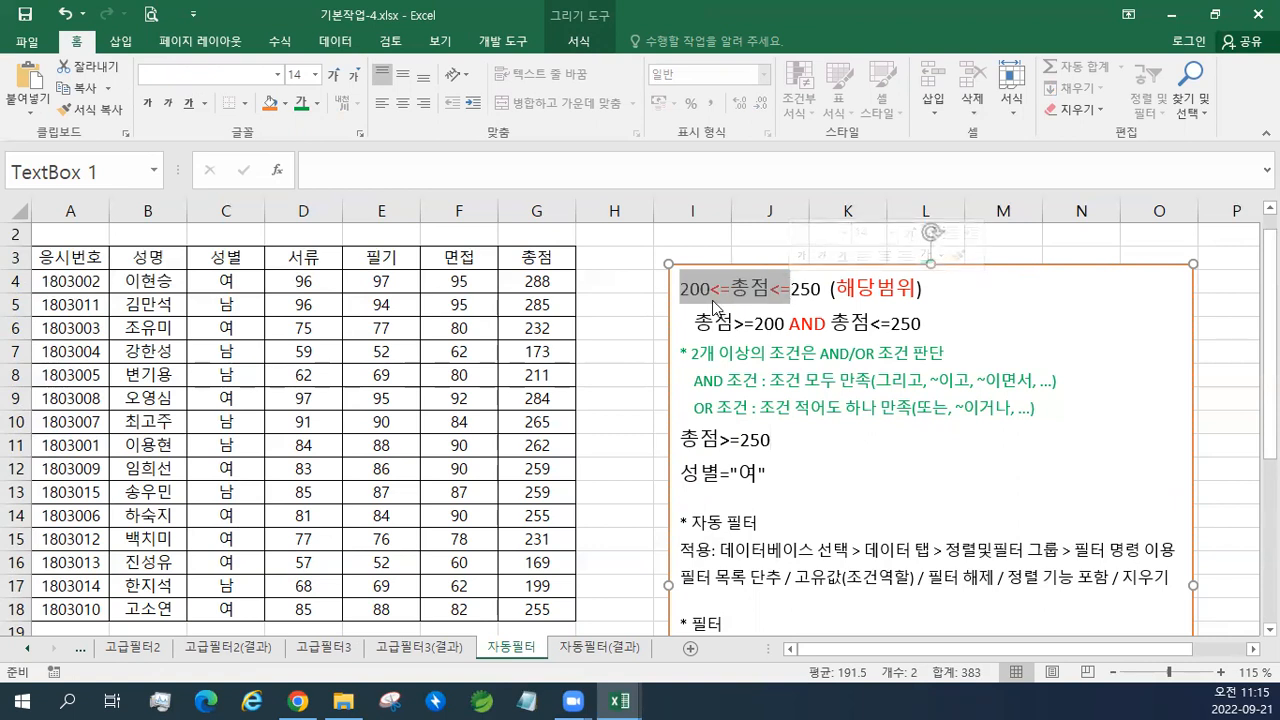
{"action": "left_click", "coordinate": [700, 289]}
{"action": "left_click_drag", "start_coordinate": [689, 289], "coordinate": [914, 289]}
{"action": "left_click_drag", "start_coordinate": [696, 323], "coordinate": [920, 325]}
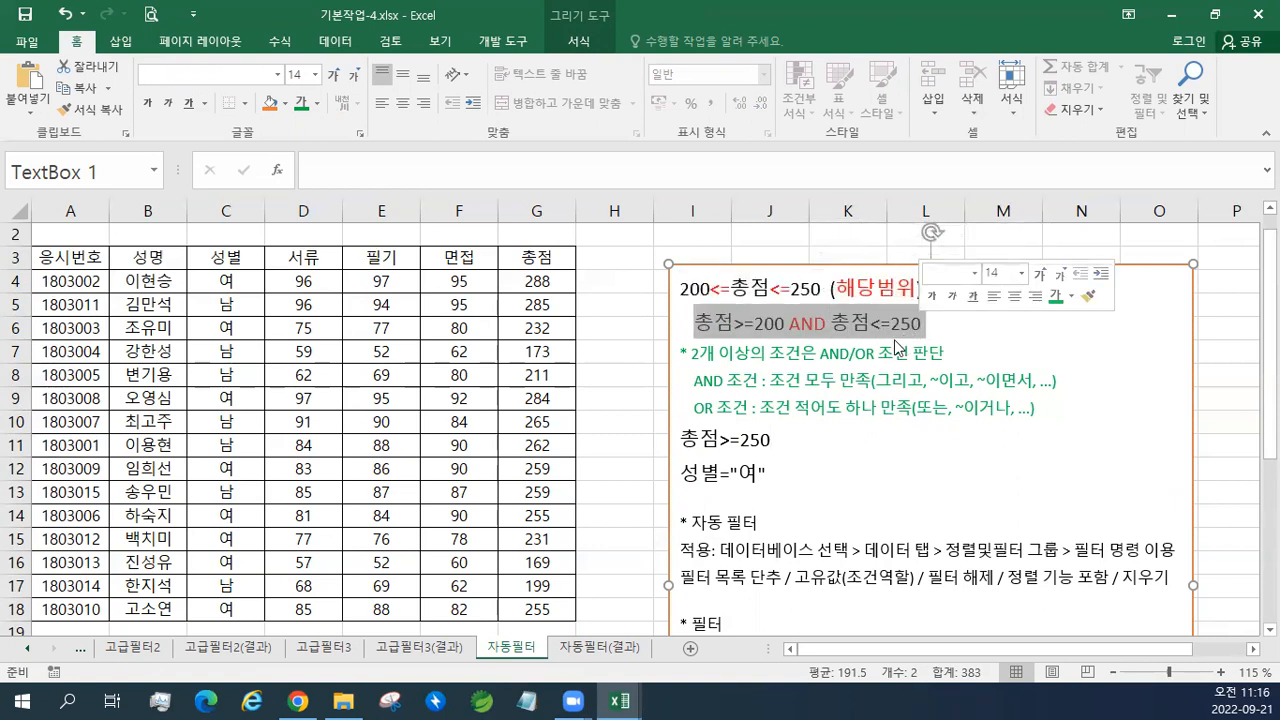
{"action": "left_click", "coordinate": [897, 347]}
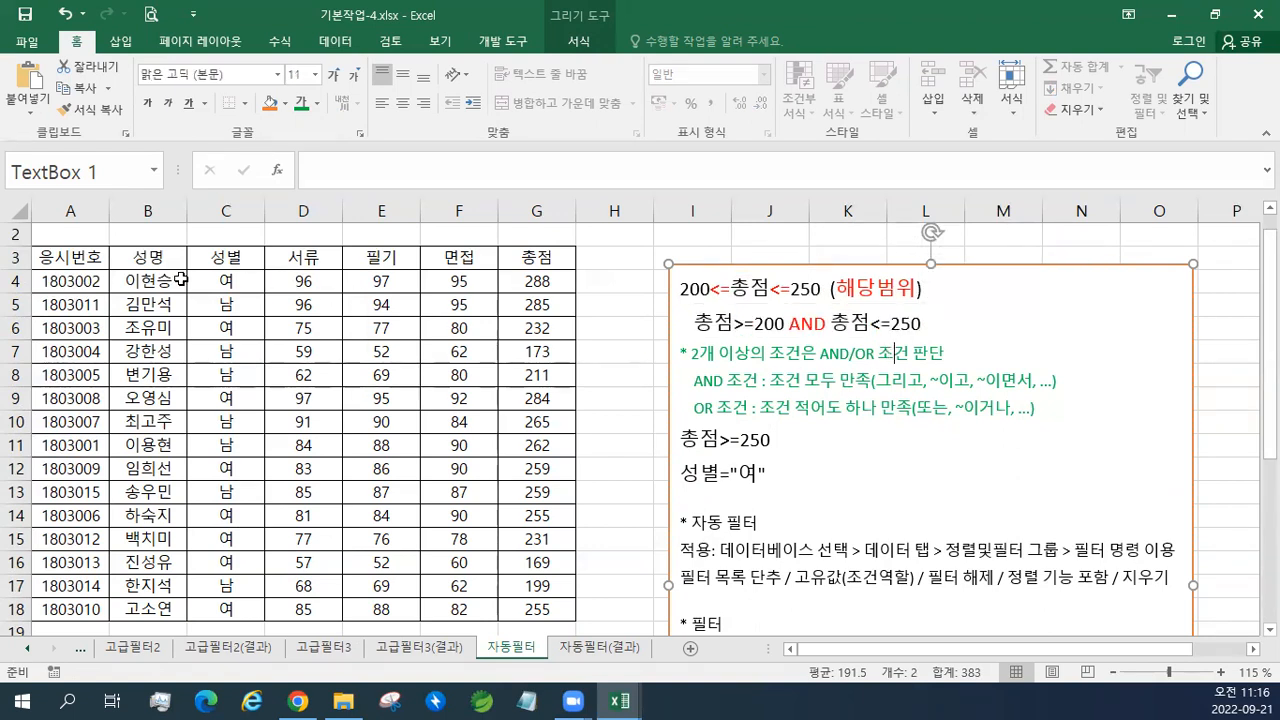
Apply the automatic filter to the table range A3:G18.
{"action": "mouse_move", "coordinate": [96, 260]}
{"action": "left_mouse_down"}
{"action": "mouse_move", "coordinate": [509, 560]}
{"action": "mouse_move", "coordinate": [537, 607]}
{"action": "left_mouse_up"}
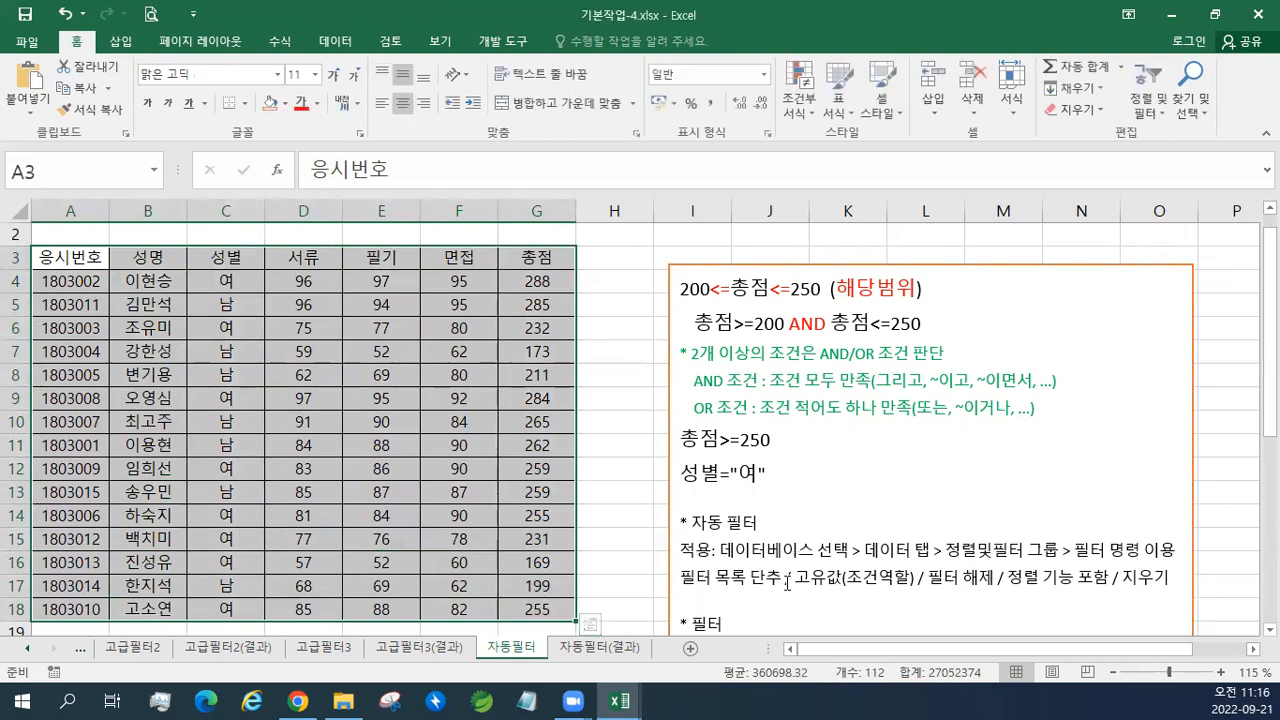
{"action": "left_click", "coordinate": [335, 41]}
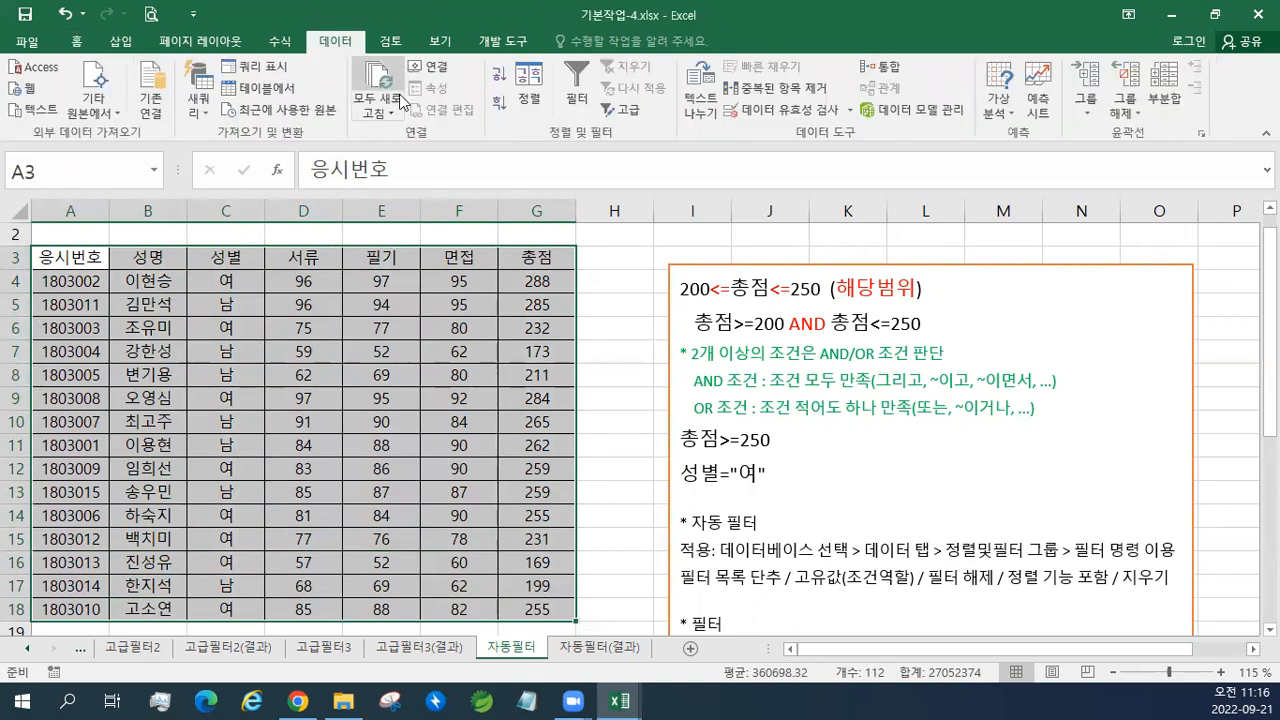
{"action": "left_click", "coordinate": [577, 100]}
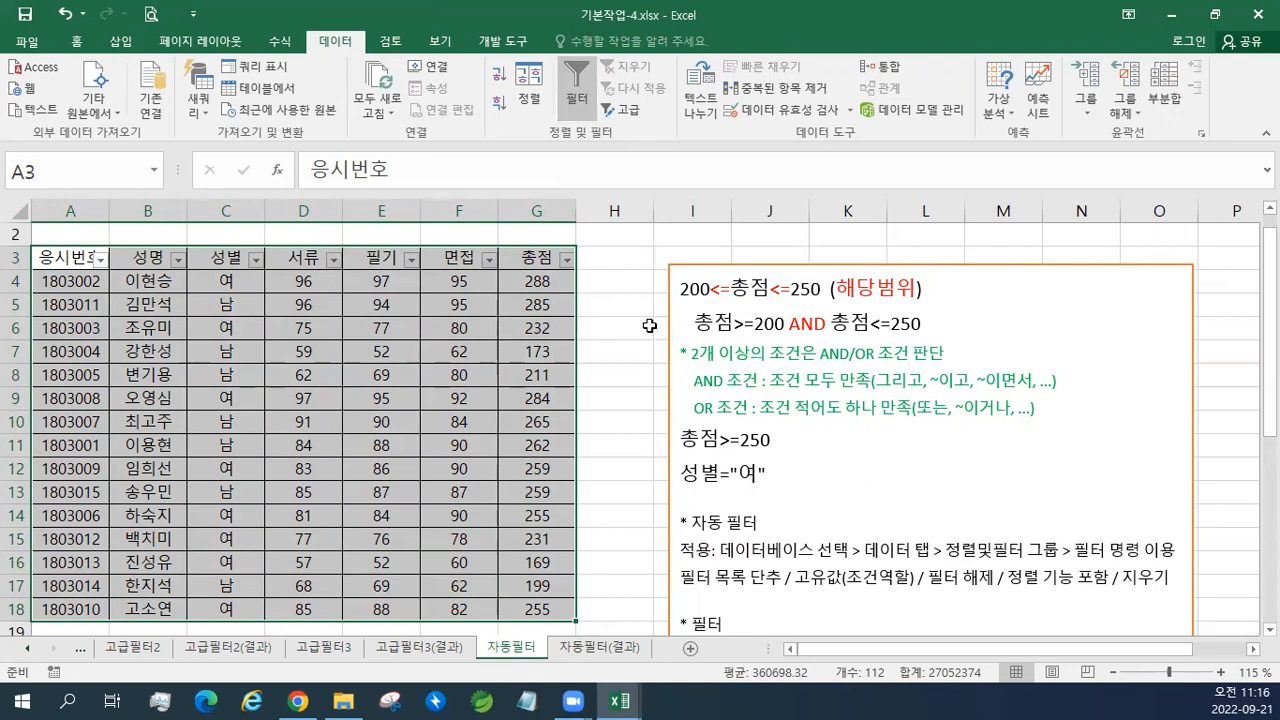
Filter the 총점 column with the 해당 범위 number filter, using >= 200 그리고 <= 250.
{"action": "left_click", "coordinate": [531, 254]}
{"action": "left_click", "coordinate": [567, 259]}
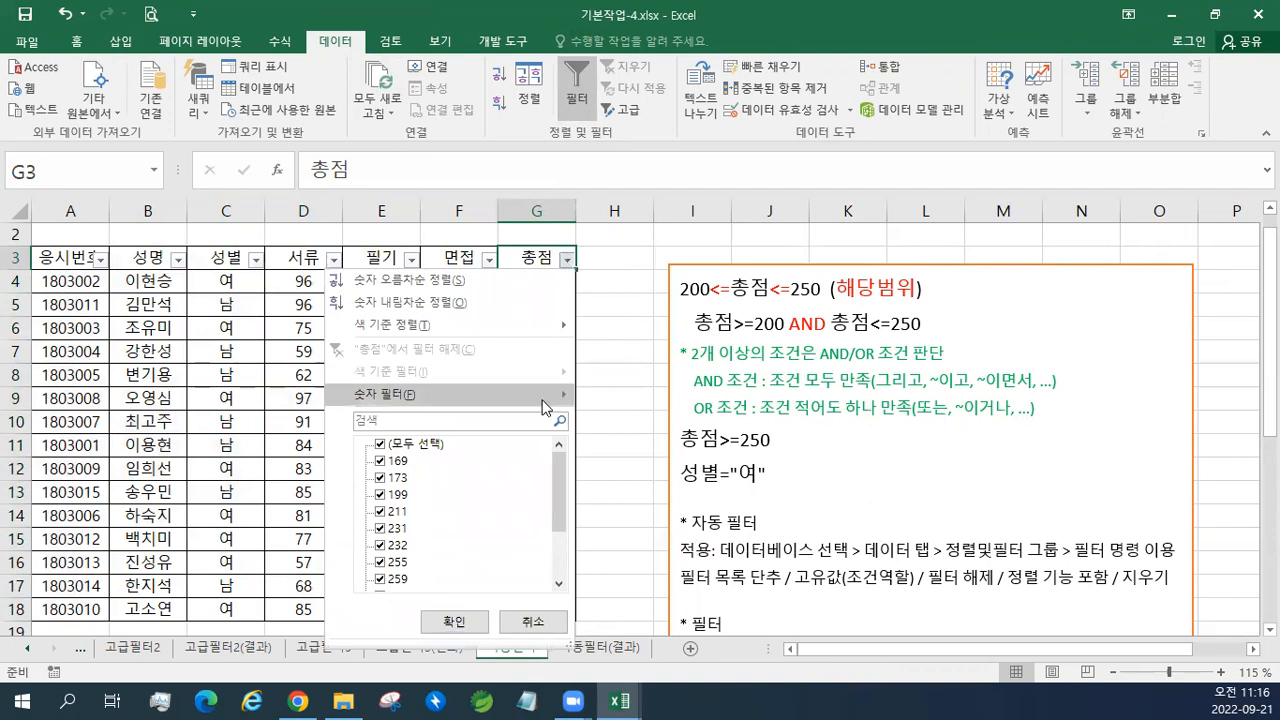
{"action": "mouse_move", "coordinate": [546, 407]}
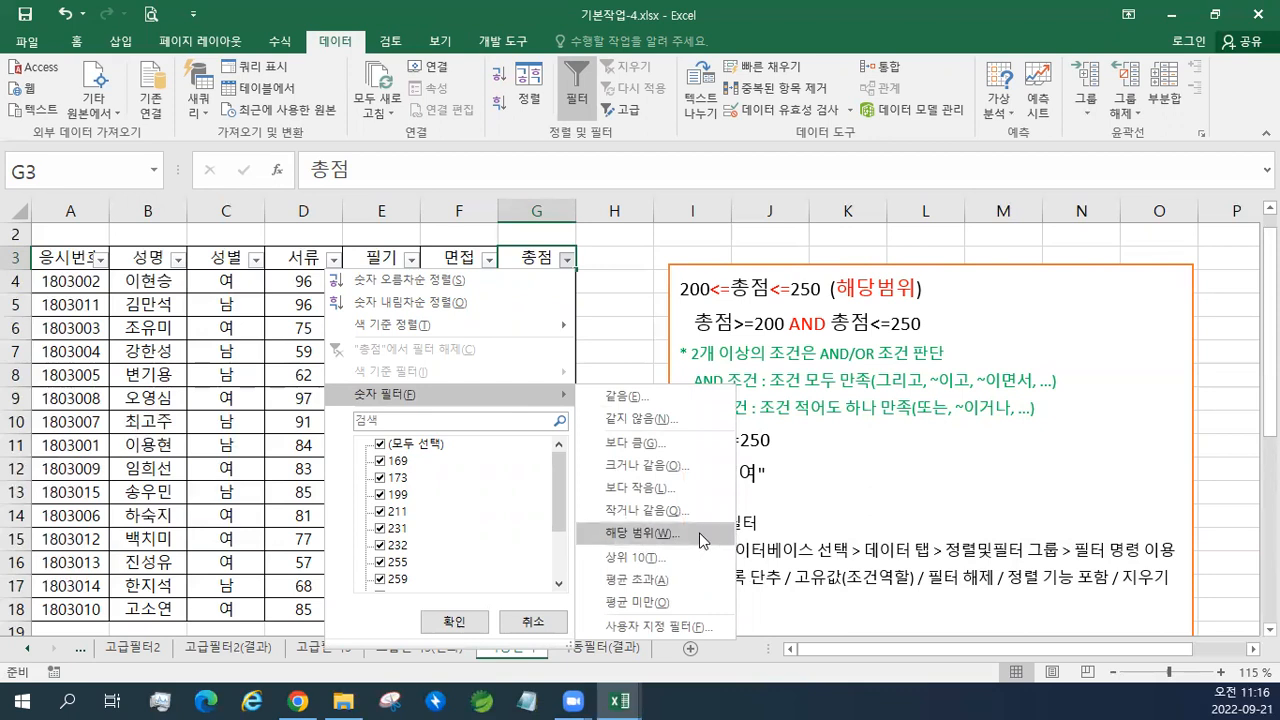
{"action": "left_click", "coordinate": [699, 532]}
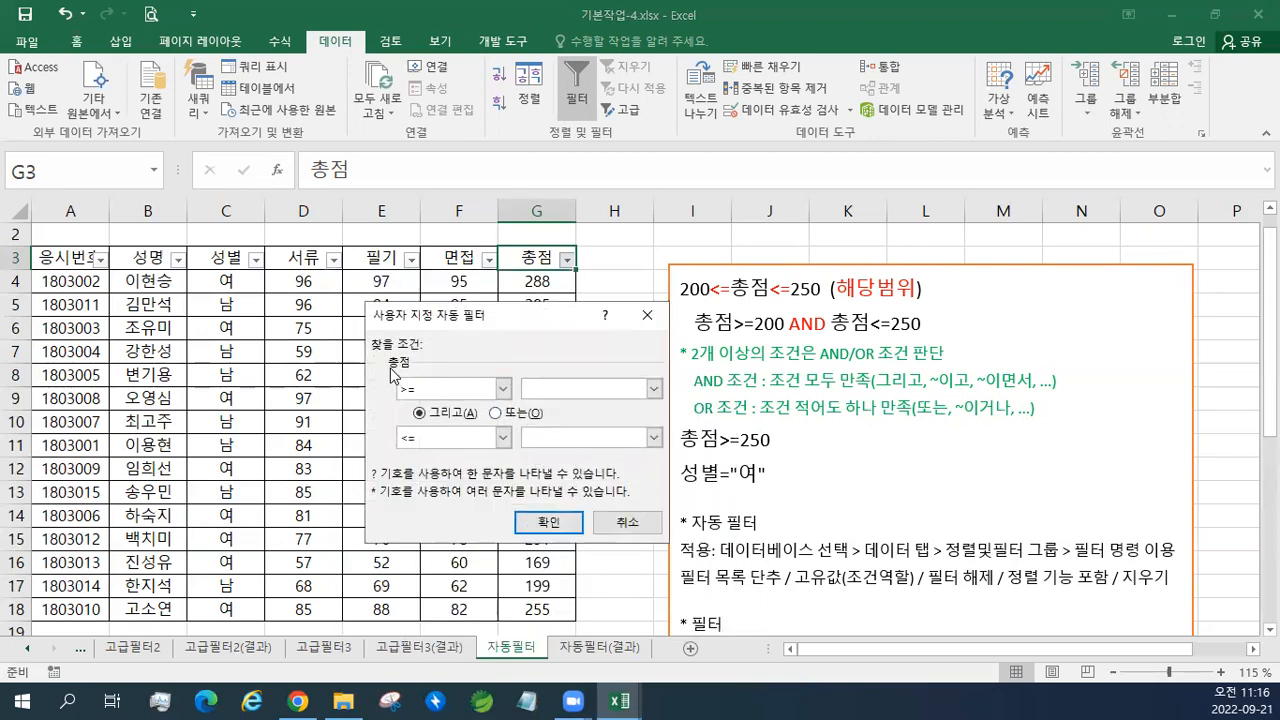
{"action": "type", "text": "200"}
{"action": "left_click", "coordinate": [577, 432]}
{"action": "type", "text": "1"}
{"action": "type", "text": "250"}
{"action": "left_click", "coordinate": [426, 417]}
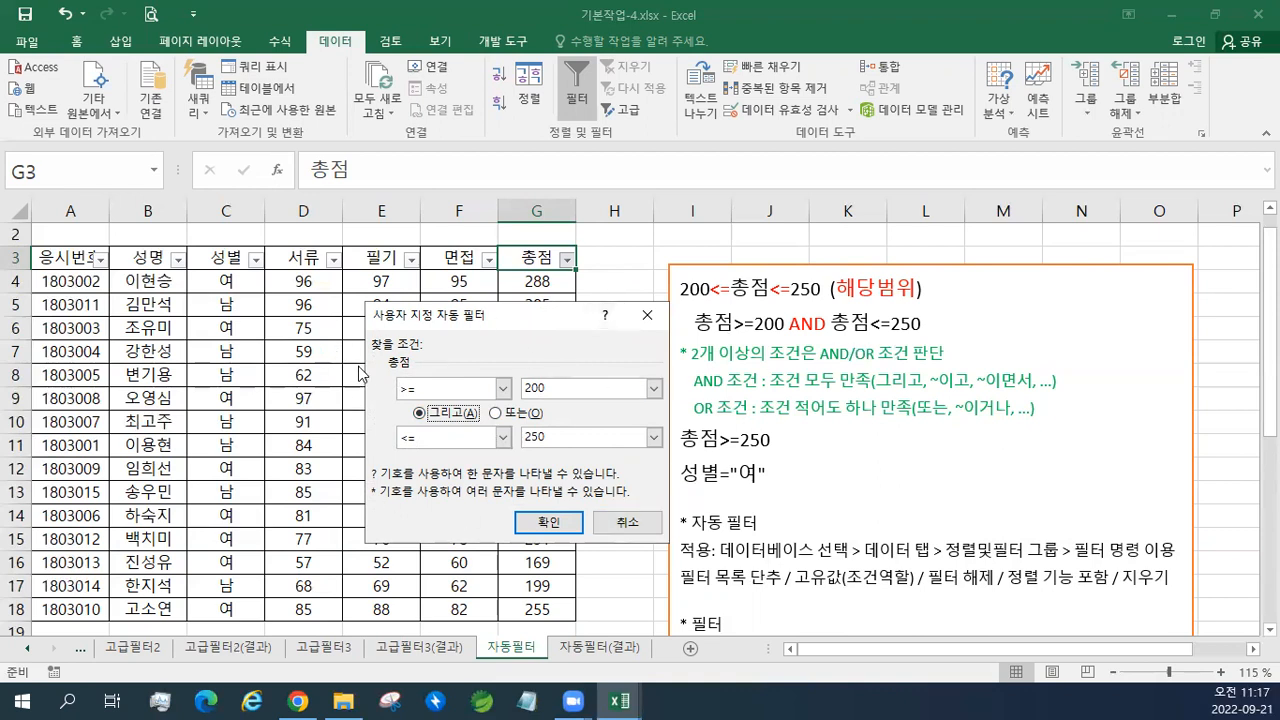
{"action": "left_click_drag", "start_coordinate": [447, 313], "coordinate": [383, 307]}
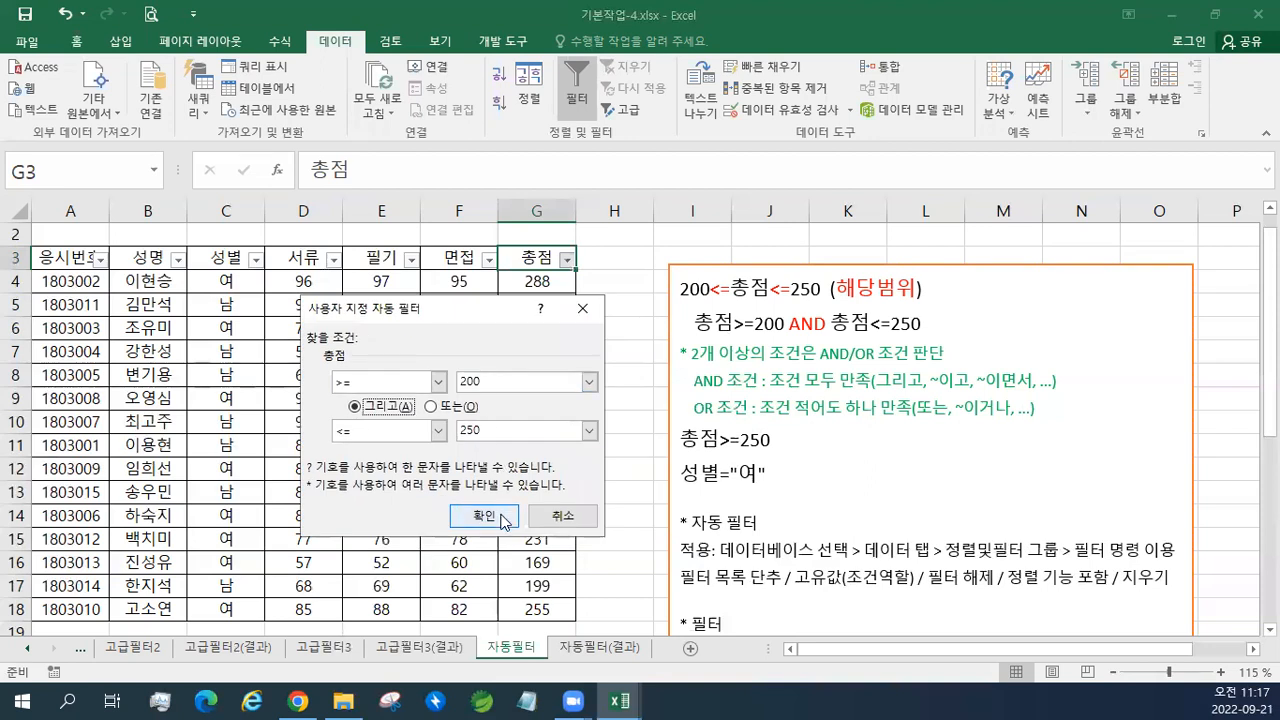
{"action": "left_click", "coordinate": [504, 521]}
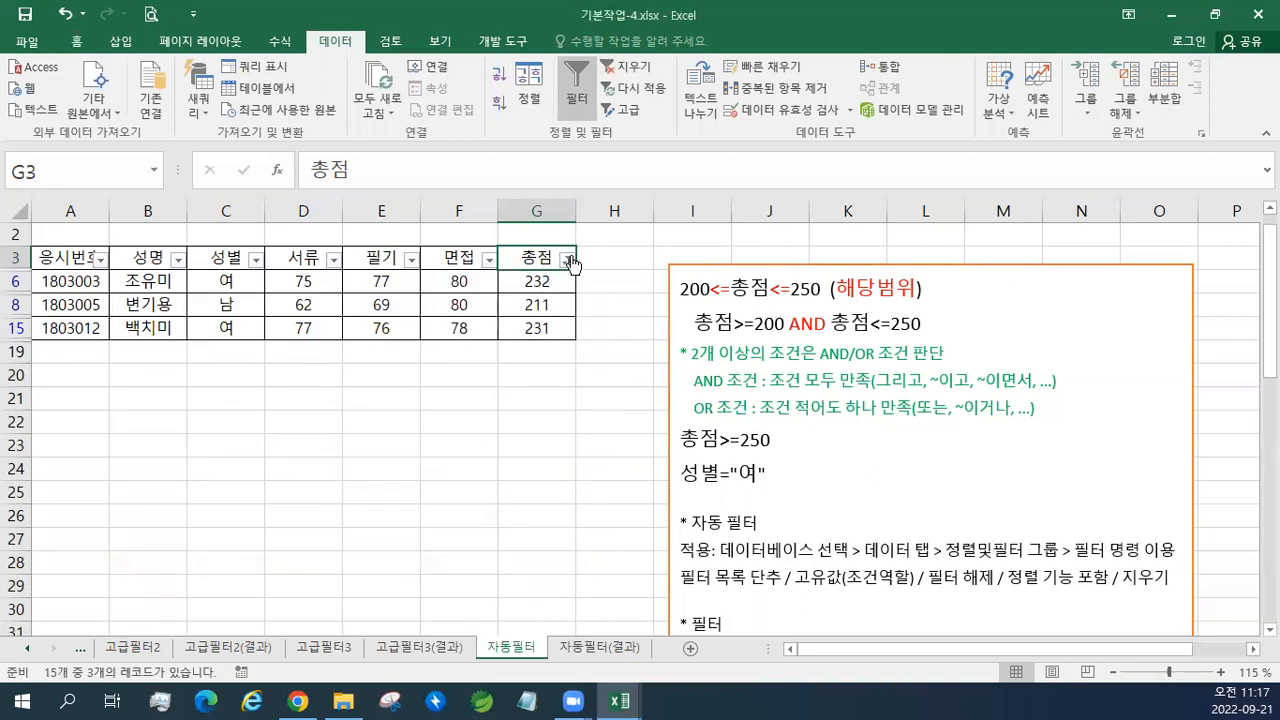
Sort the filtered records by 총점 in ascending order.
{"action": "left_click", "coordinate": [567, 259]}
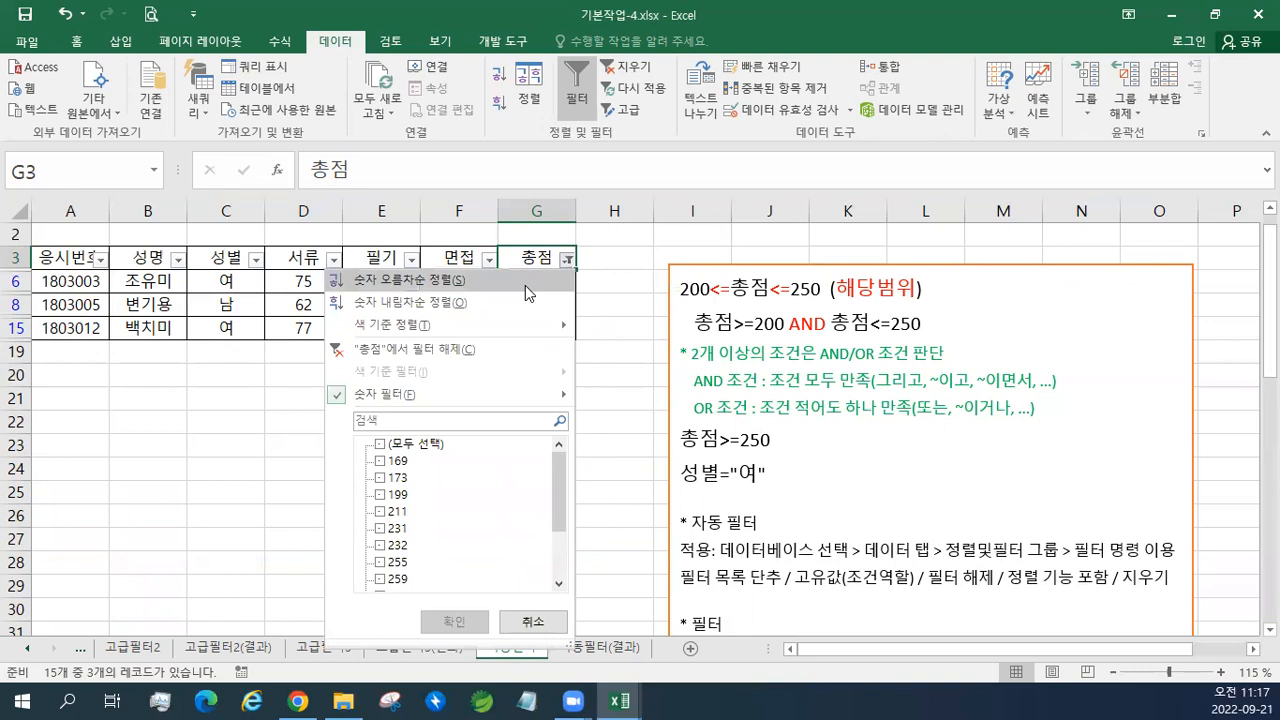
{"action": "left_click", "coordinate": [525, 285]}
{"action": "left_click", "coordinate": [548, 307]}
{"action": "left_click", "coordinate": [545, 328]}
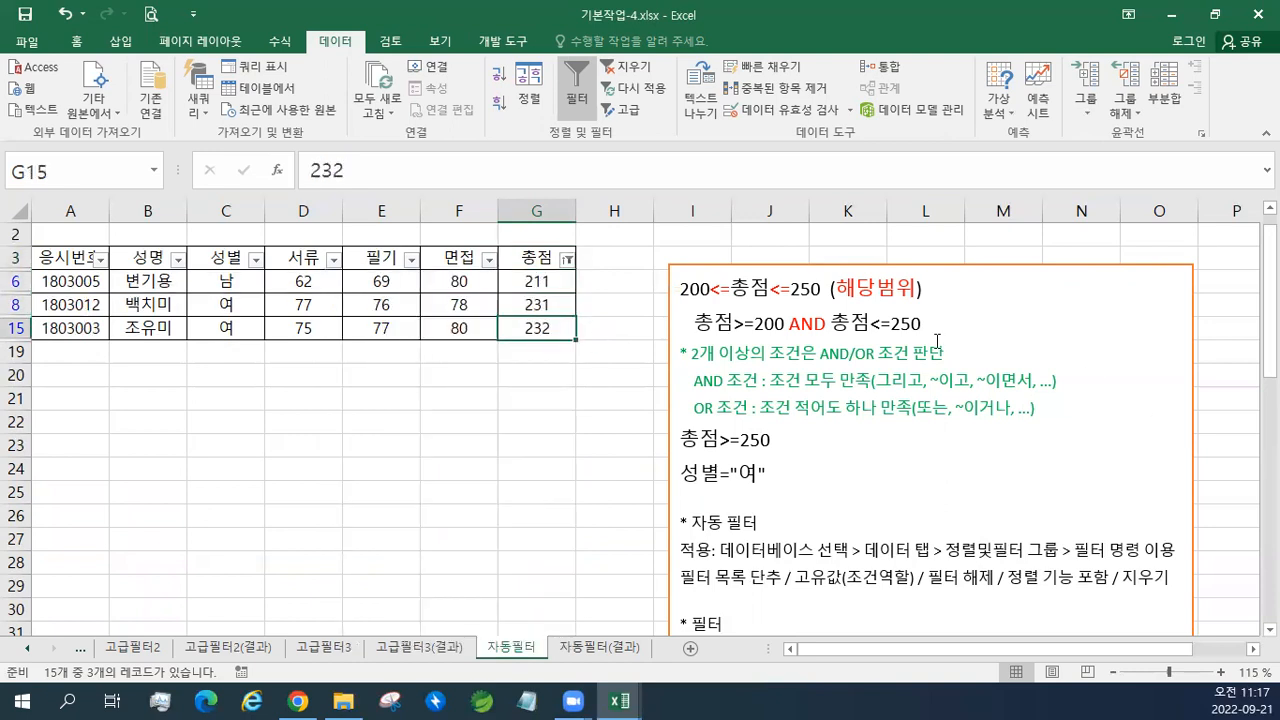
Add a line at the top of the notes joining two 성명 equality conditions with OR, keeping its source formatting.
{"action": "left_click", "coordinate": [676, 289]}
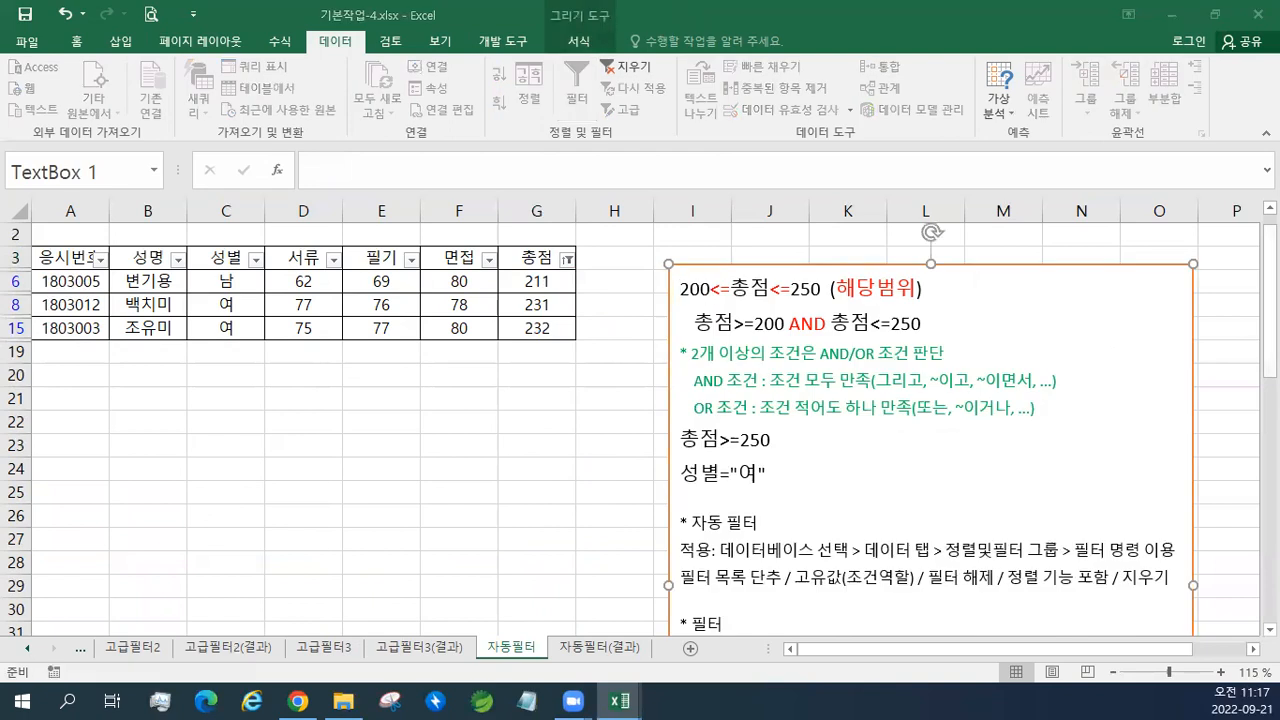
{"action": "left_click", "coordinate": [577, 88]}
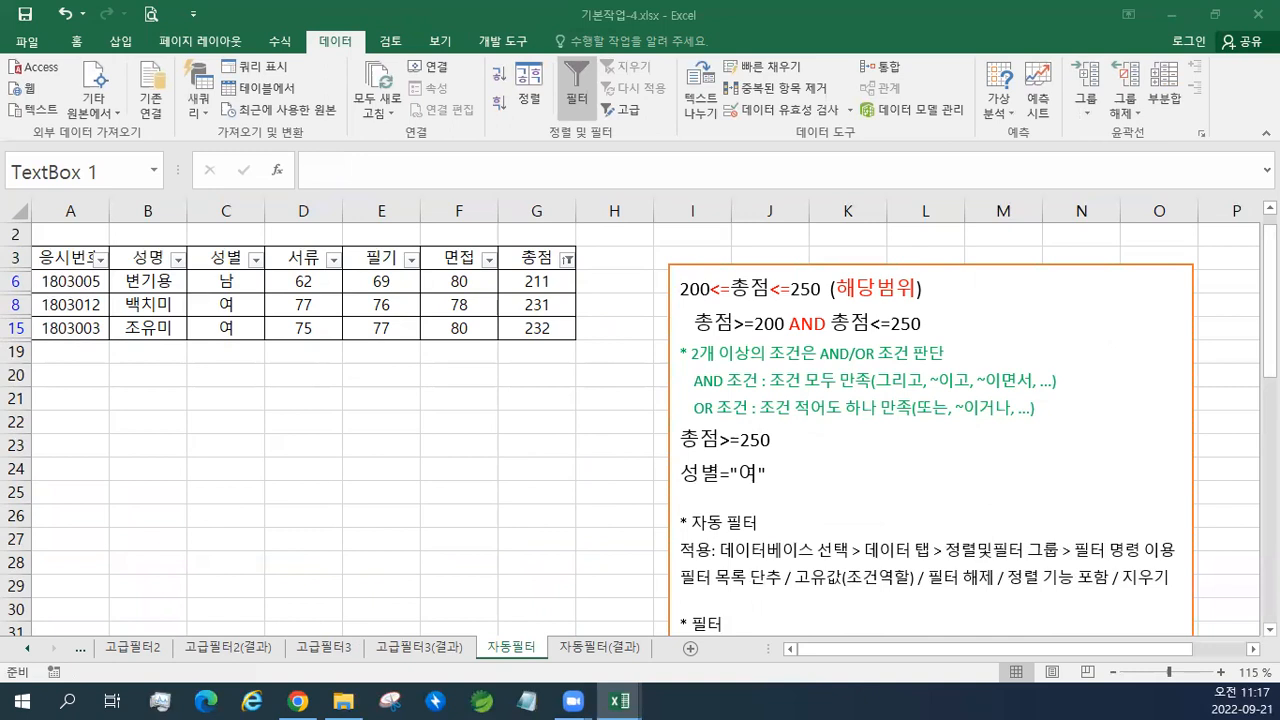
{"action": "left_click", "coordinate": [680, 292]}
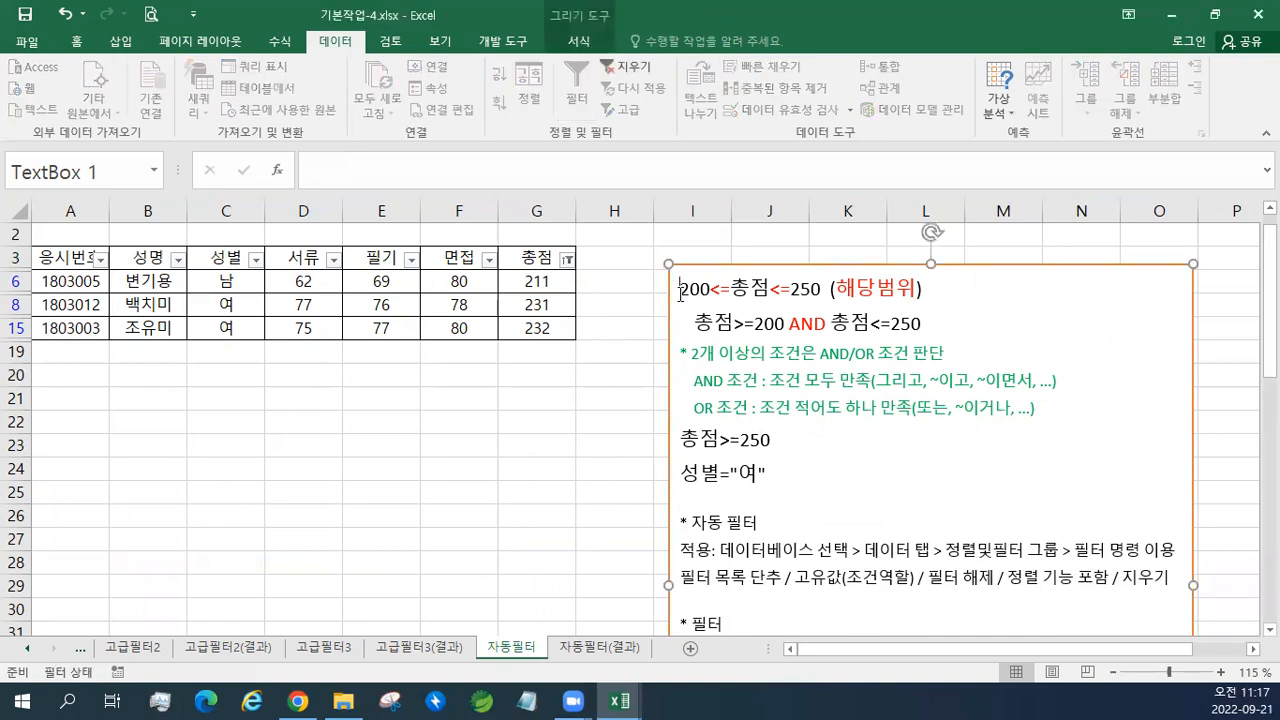
{"action": "type", "text": "성명=\"고소연\" OR 성명=\"백치미\""}
{"action": "left_click", "coordinate": [718, 345]}
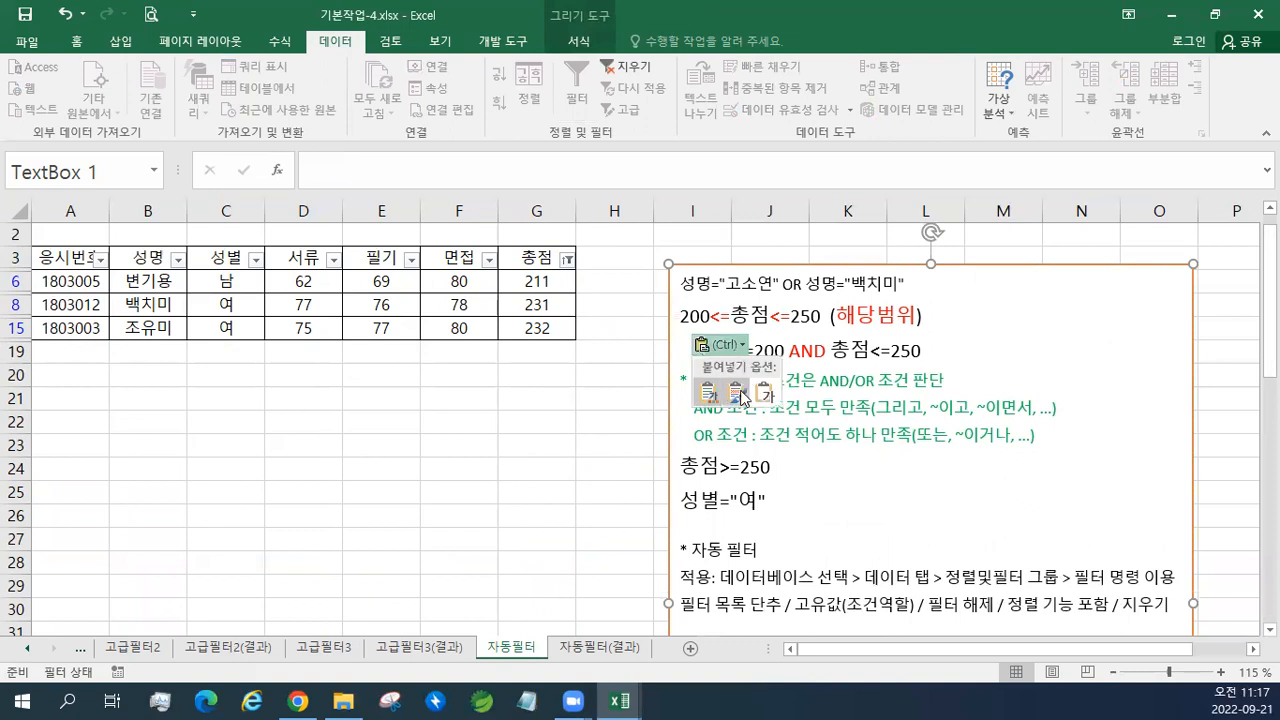
{"action": "left_click", "coordinate": [741, 397]}
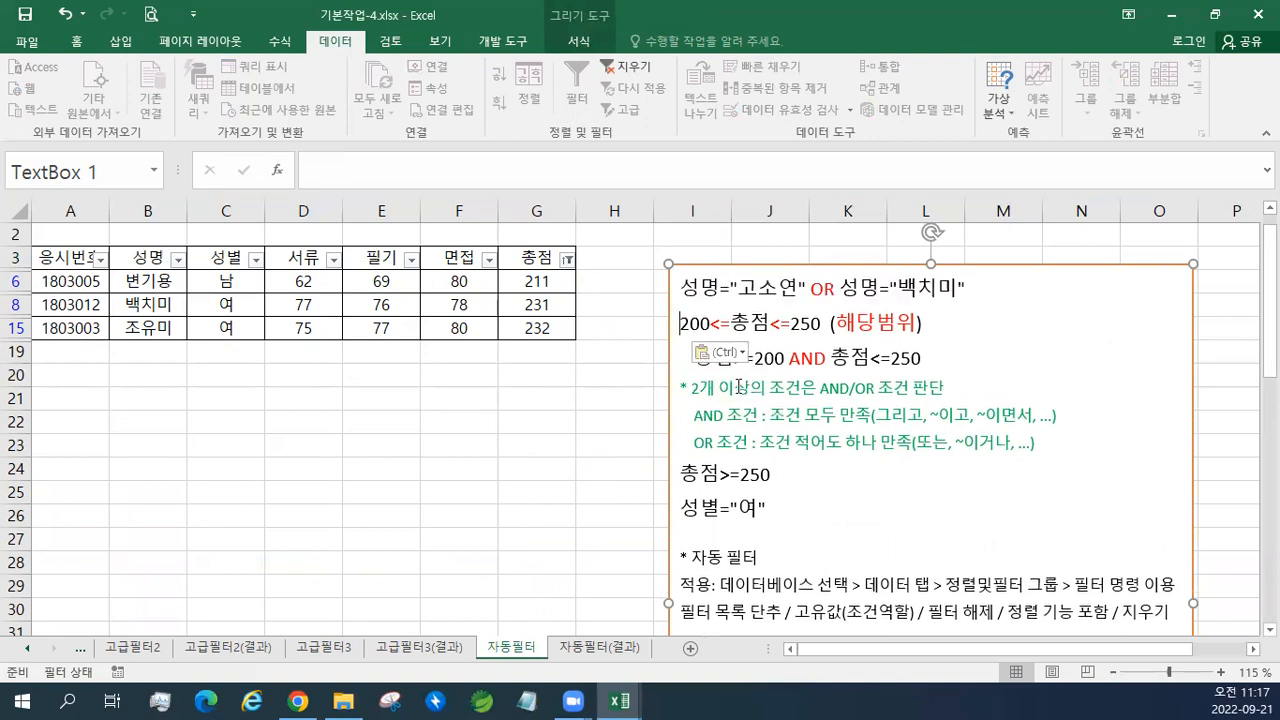
Clear the filter from the 총점 column.
{"action": "left_click", "coordinate": [567, 260]}
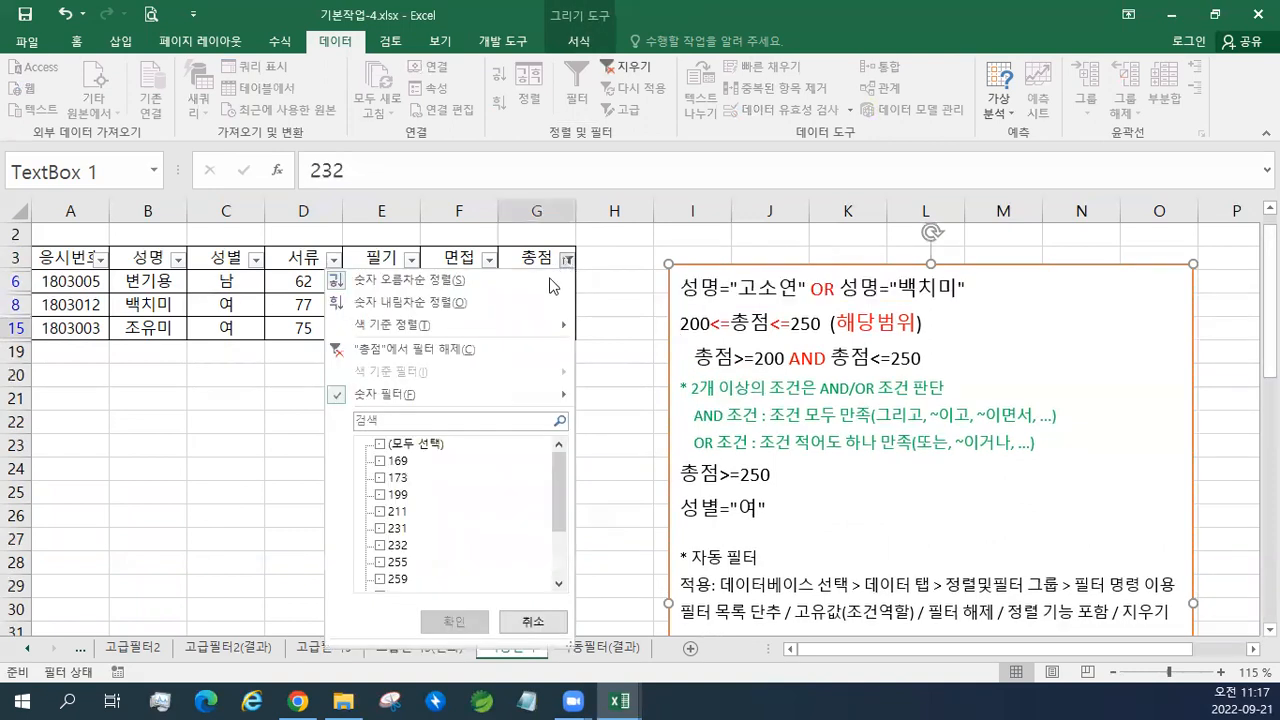
{"action": "left_click", "coordinate": [489, 348]}
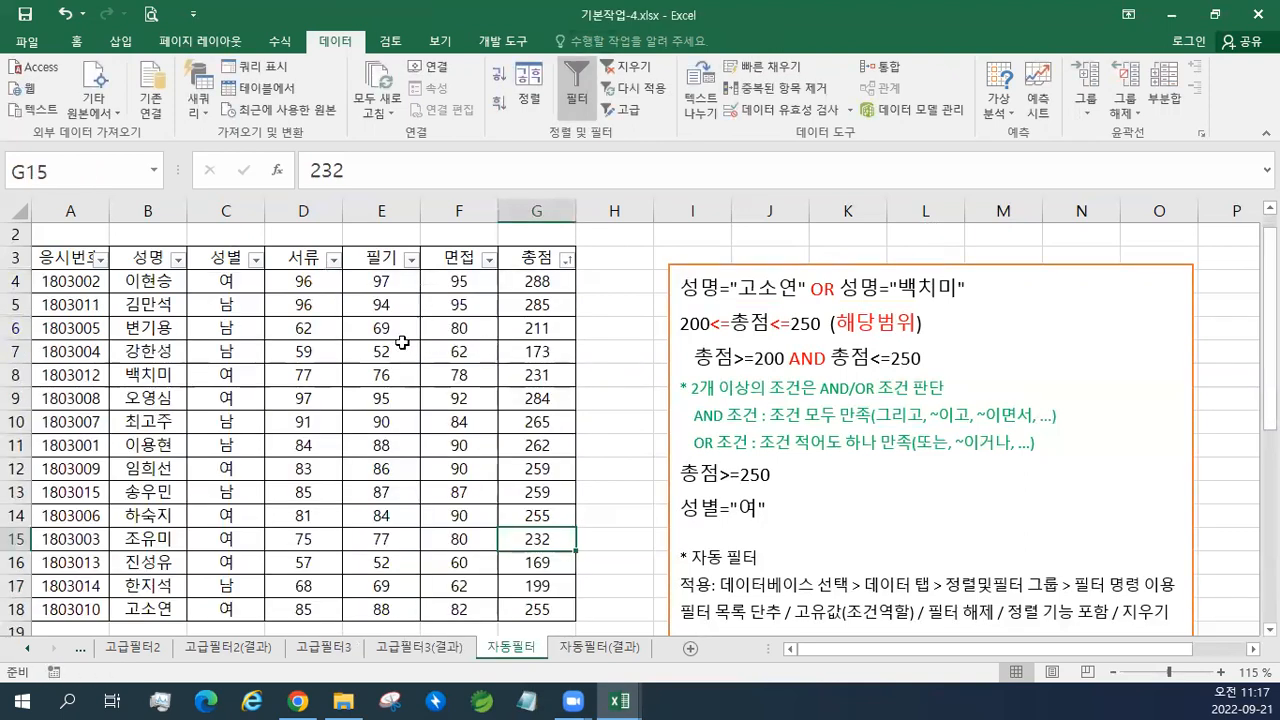
{"action": "left_click", "coordinate": [246, 302]}
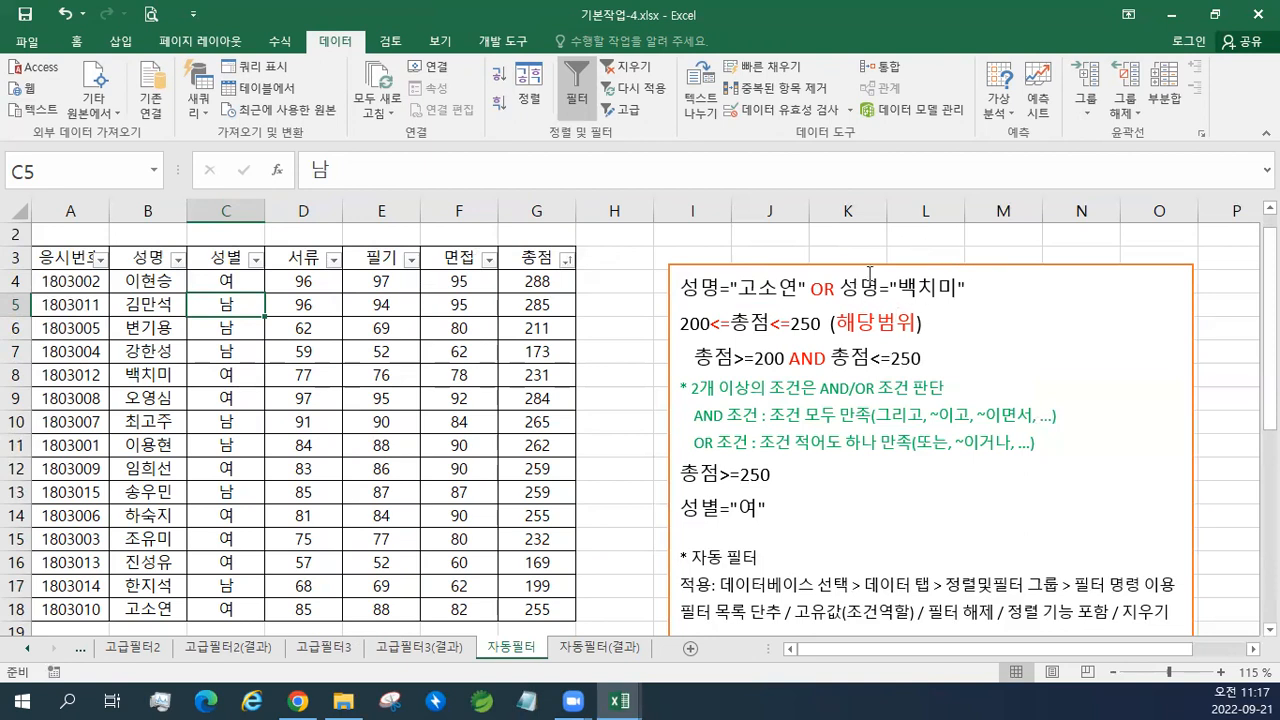
Filter the 성명 column to only the two applicants named in the OR condition of the notes.
{"action": "left_click", "coordinate": [177, 259]}
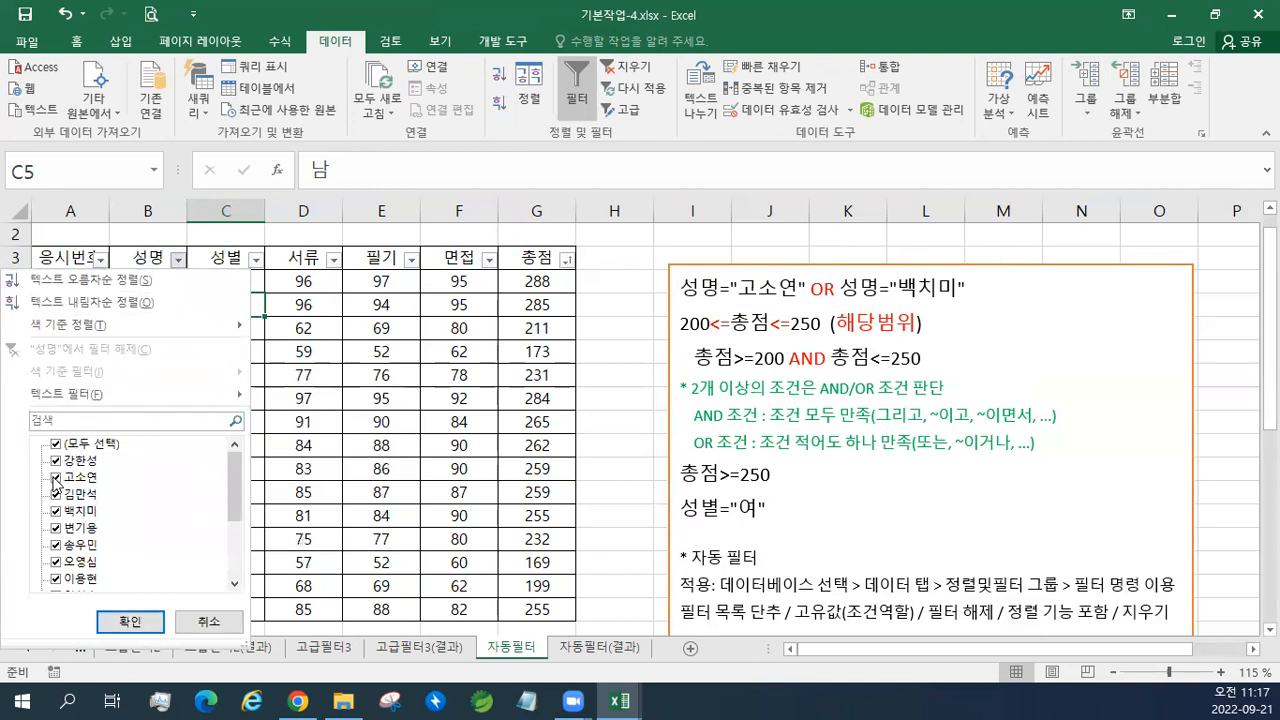
{"action": "left_click", "coordinate": [57, 444]}
{"action": "left_click", "coordinate": [55, 478]}
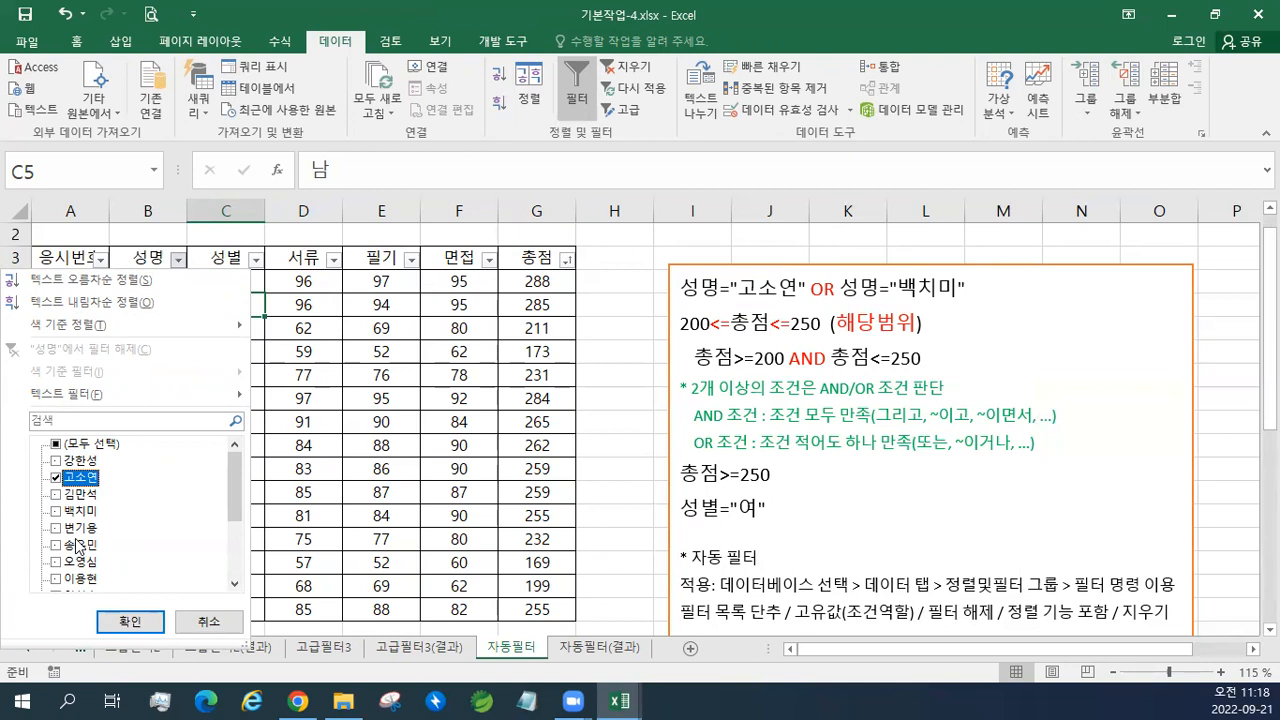
{"action": "left_click", "coordinate": [56, 512]}
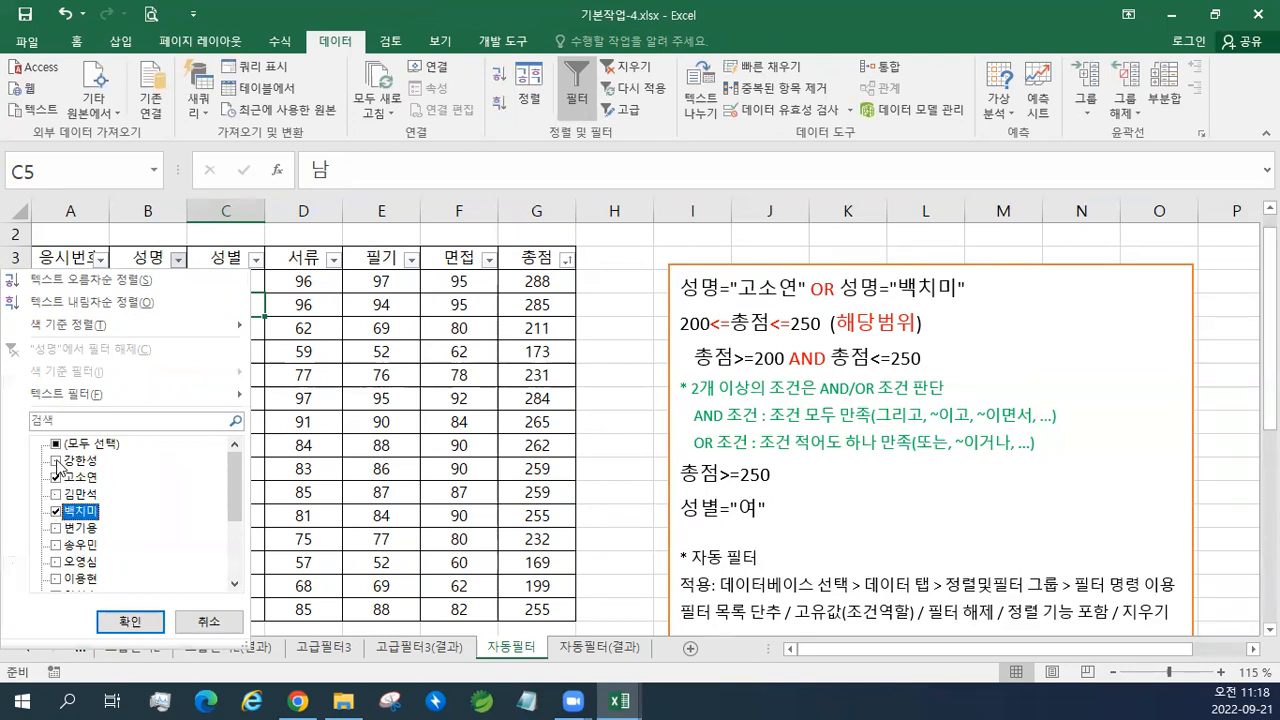
{"action": "left_click", "coordinate": [115, 624]}
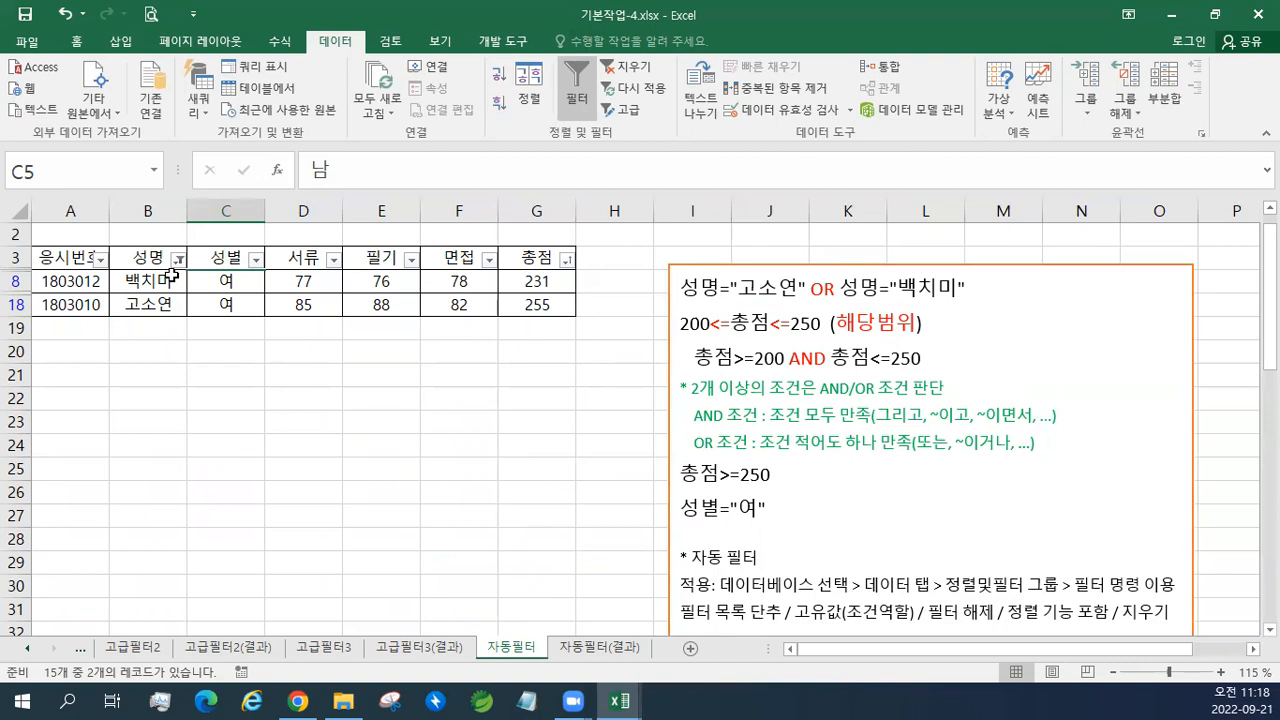
Insert an empty line at the top of the notes text box.
{"action": "scroll", "coordinate": [925, 468], "scroll_direction": "down", "scroll_amount": 10}
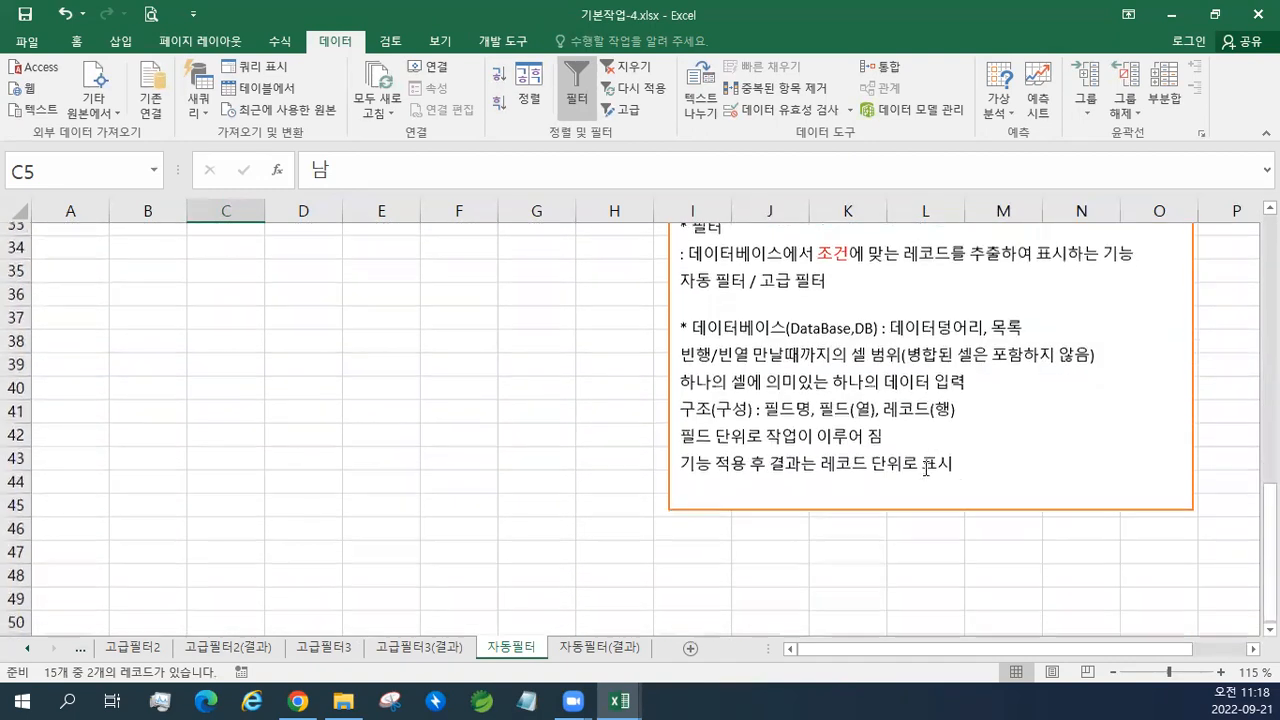
{"action": "scroll", "coordinate": [925, 468], "scroll_direction": "down", "scroll_amount": 1}
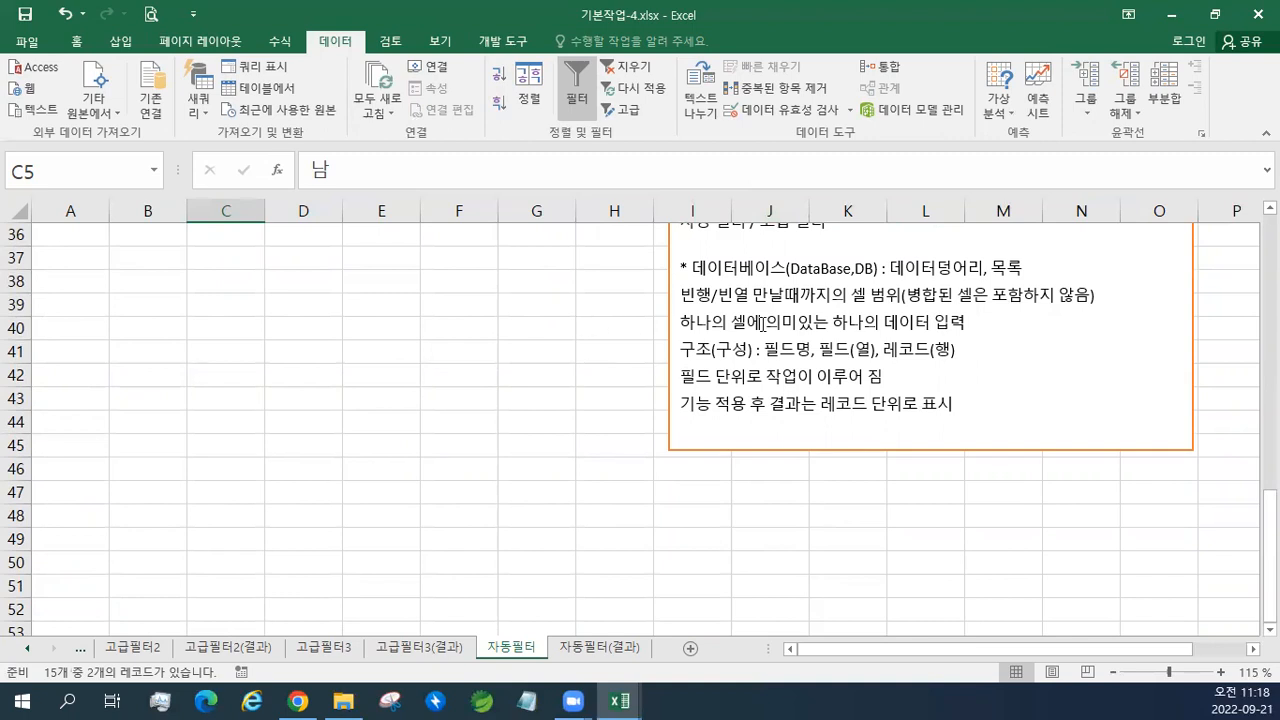
{"action": "scroll", "coordinate": [762, 326], "scroll_direction": "up", "scroll_amount": 8}
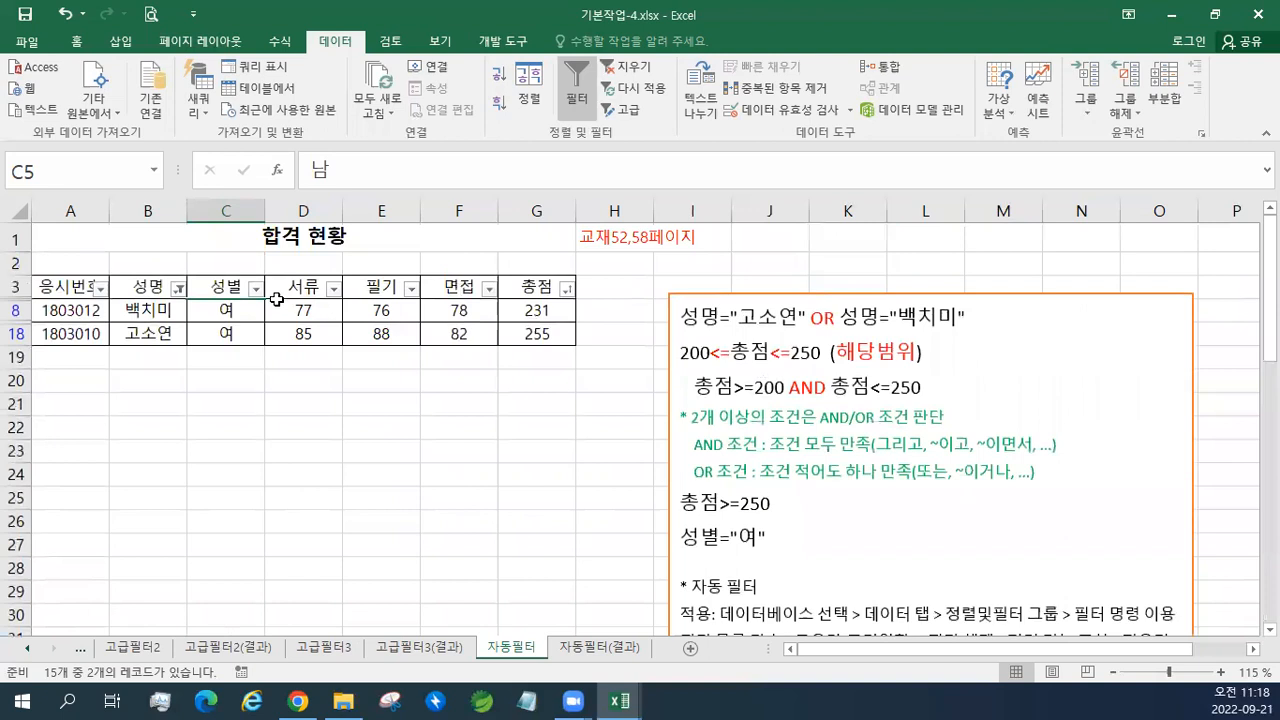
{"action": "left_click", "coordinate": [158, 317]}
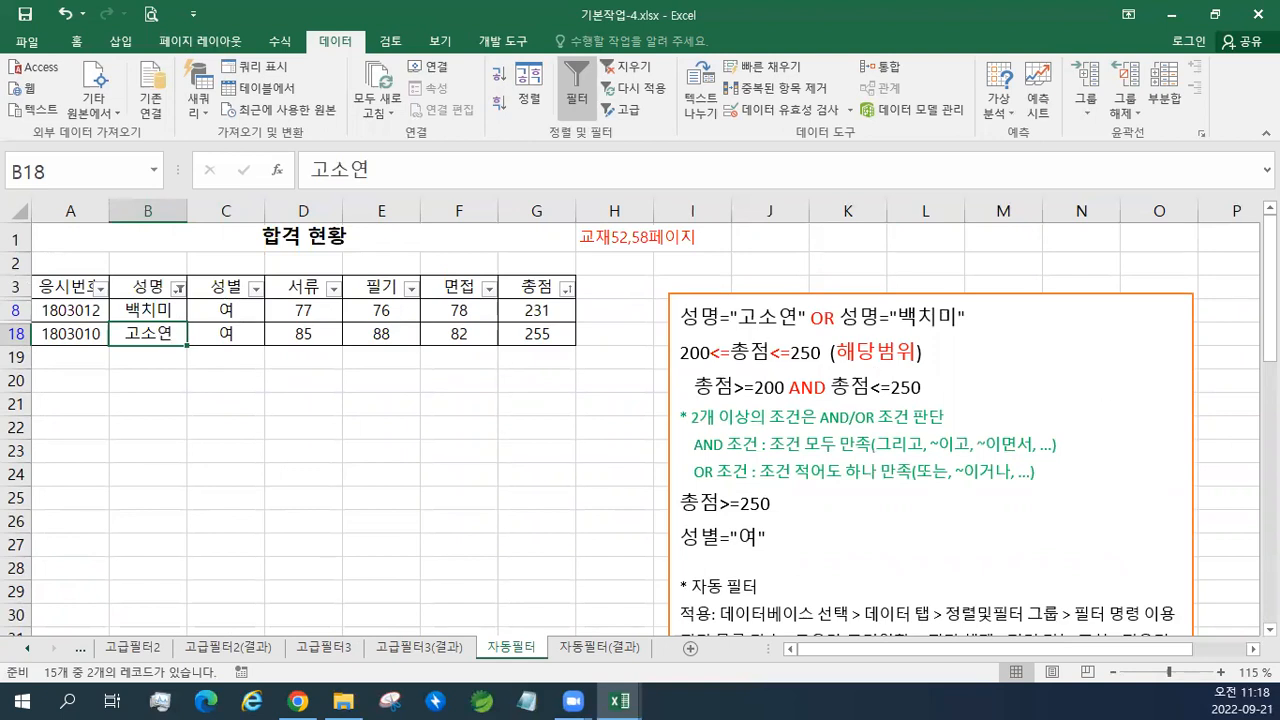
{"action": "key", "text": "ctrl+v"}
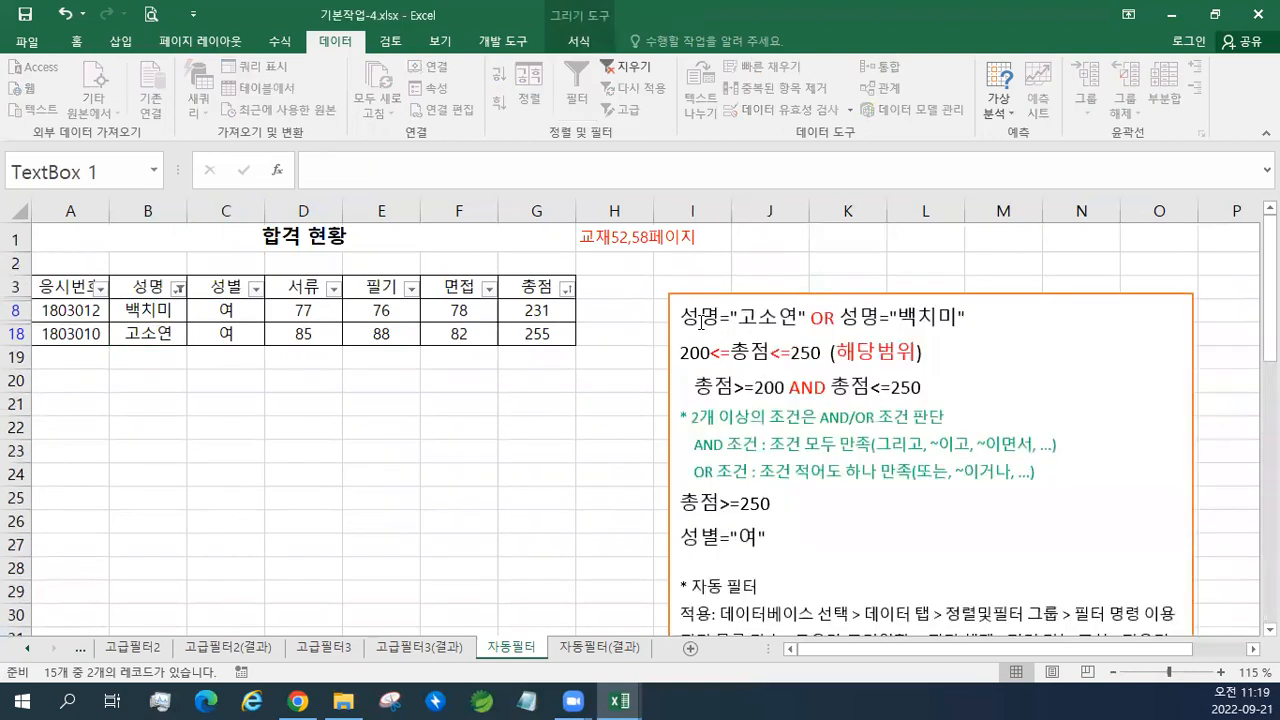
{"action": "key", "text": "Return"}
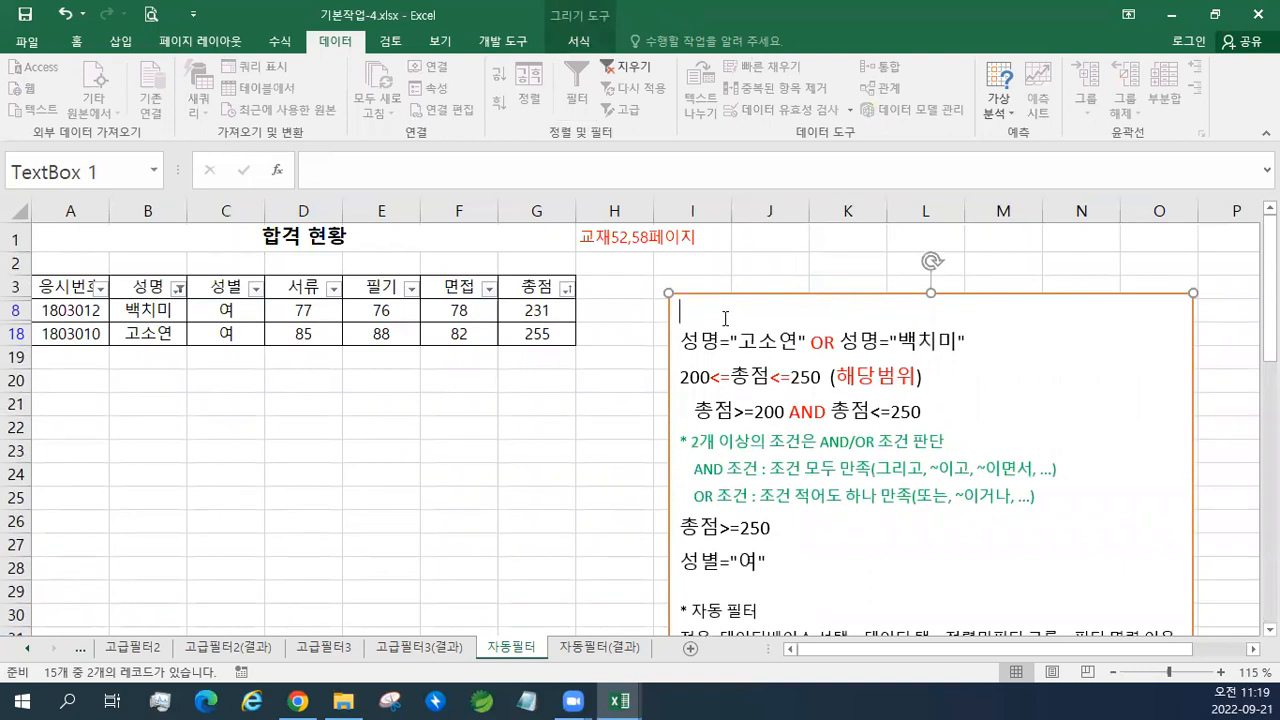
Turn off the automatic filter on the 합격 현황 table.
{"action": "left_click", "coordinate": [505, 282]}
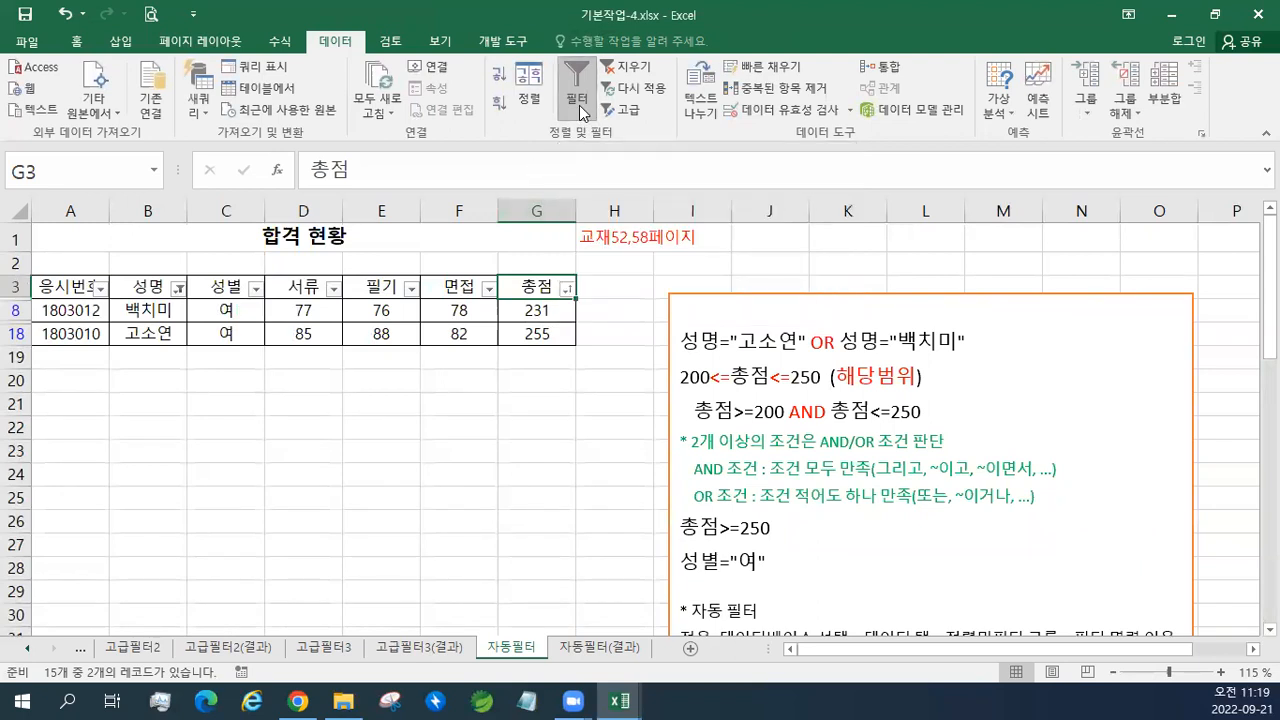
{"action": "left_click", "coordinate": [581, 108]}
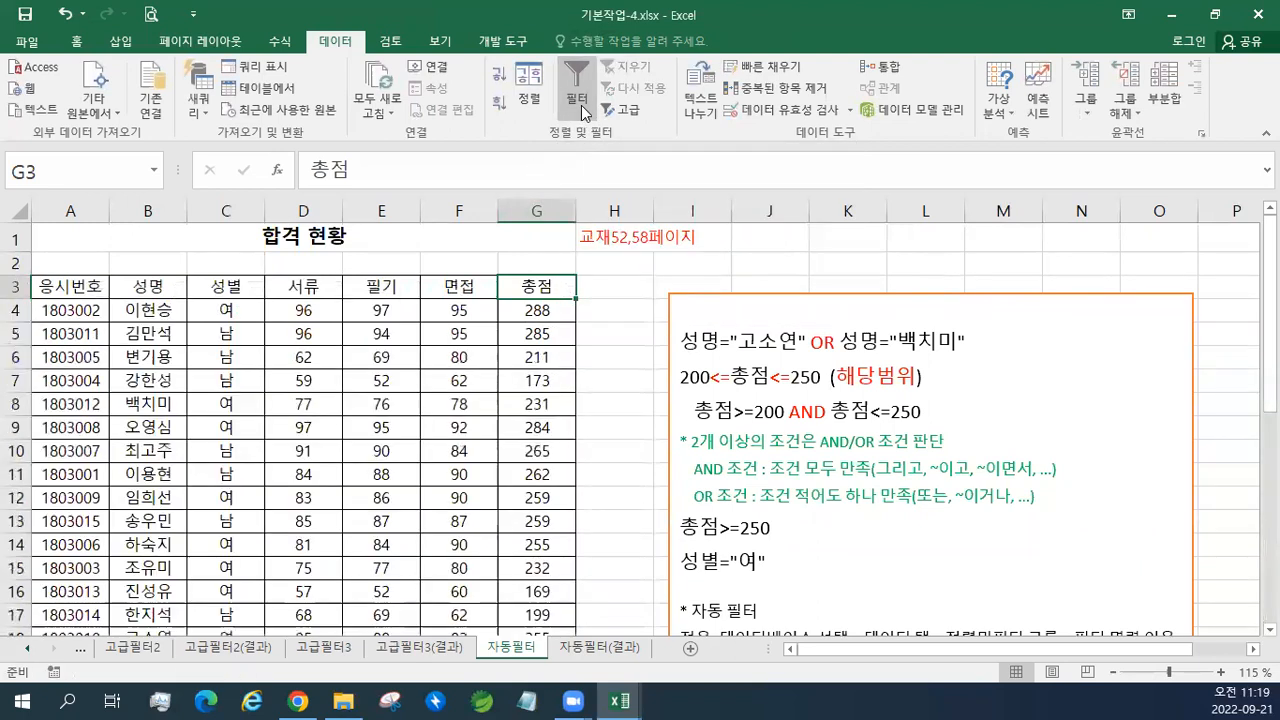
{"action": "left_click", "coordinate": [579, 100]}
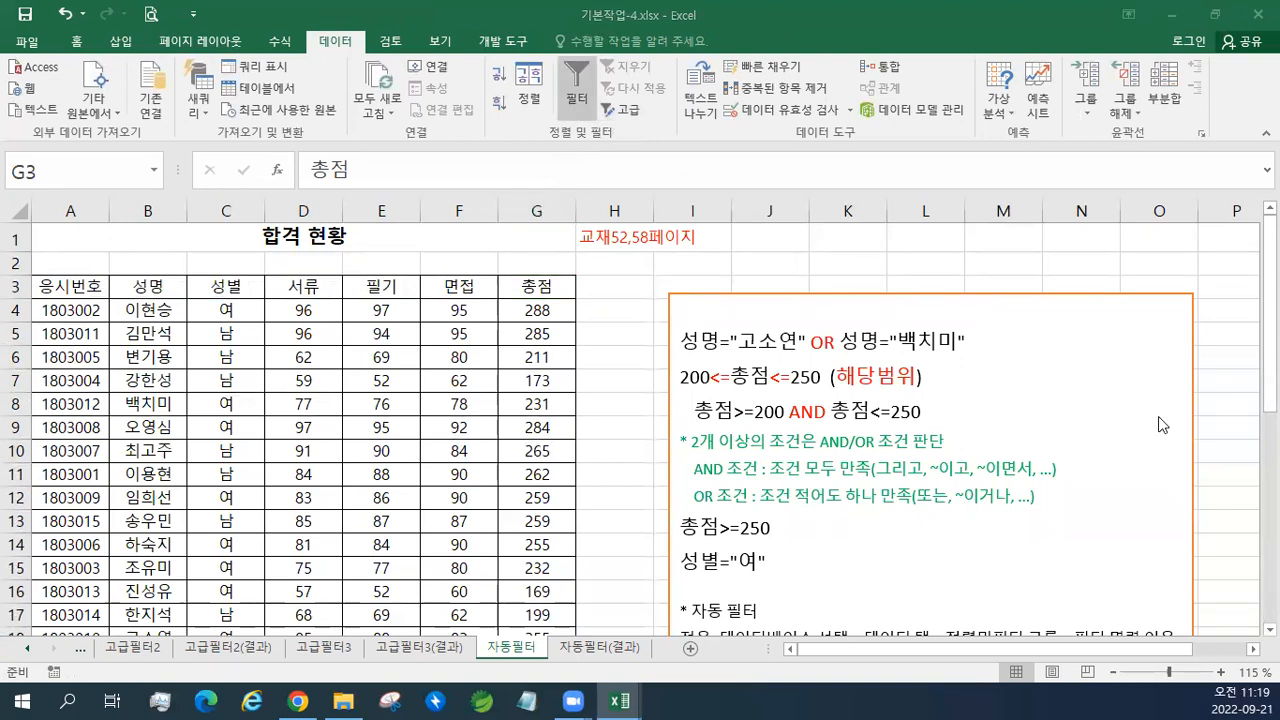
Add the condition 성별="여" AND(~이면서)총점>=250 at the top of the notes, keeping its source formatting.
{"action": "left_click", "coordinate": [712, 311]}
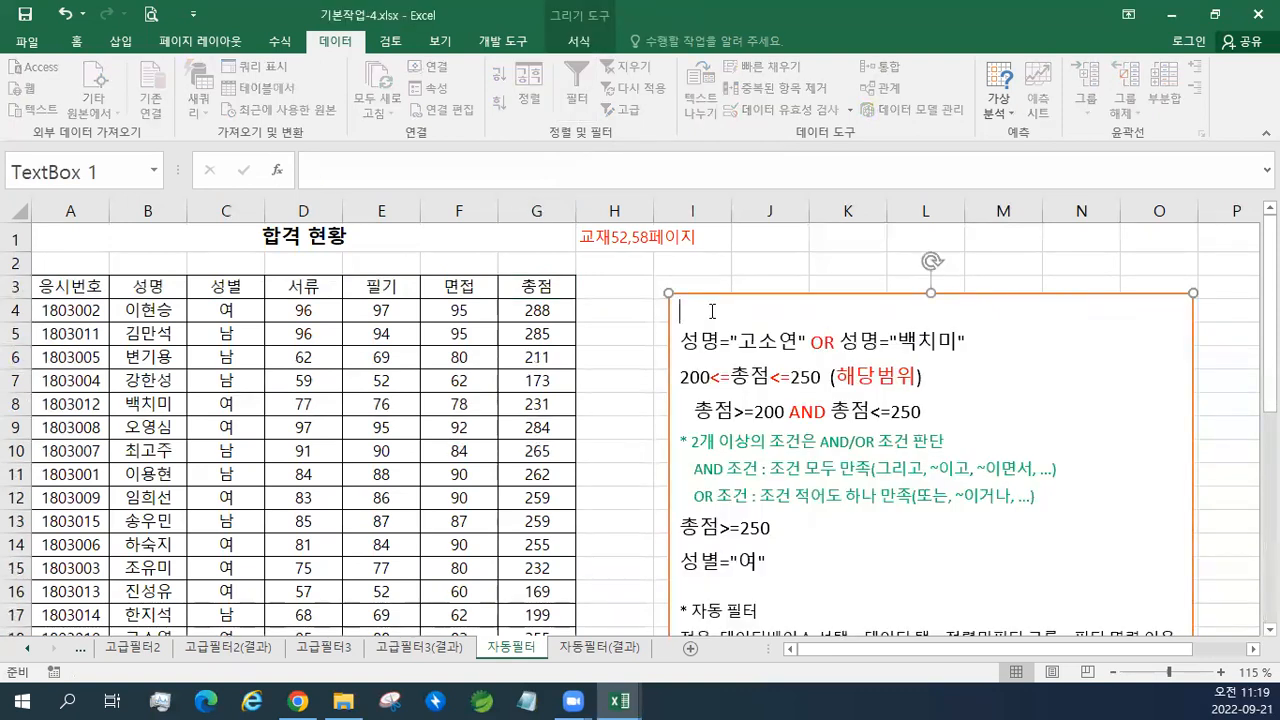
{"action": "type", "text": "성별=\"여\" AND(~이면서)총점>=250"}
{"action": "left_click", "coordinate": [718, 363]}
{"action": "left_click", "coordinate": [738, 400]}
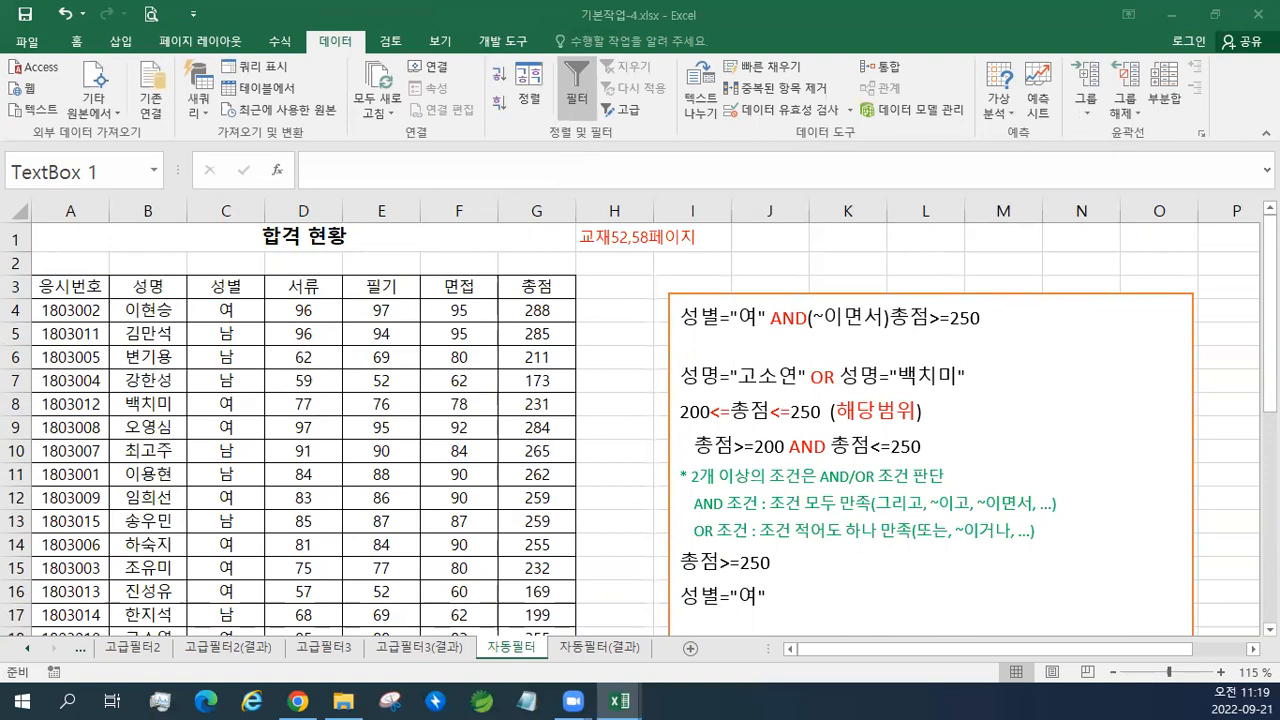
Add the line "검색 = 필터 = 추출" as text only under the AND condition and remove the empty line below it.
{"action": "left_click", "coordinate": [774, 347]}
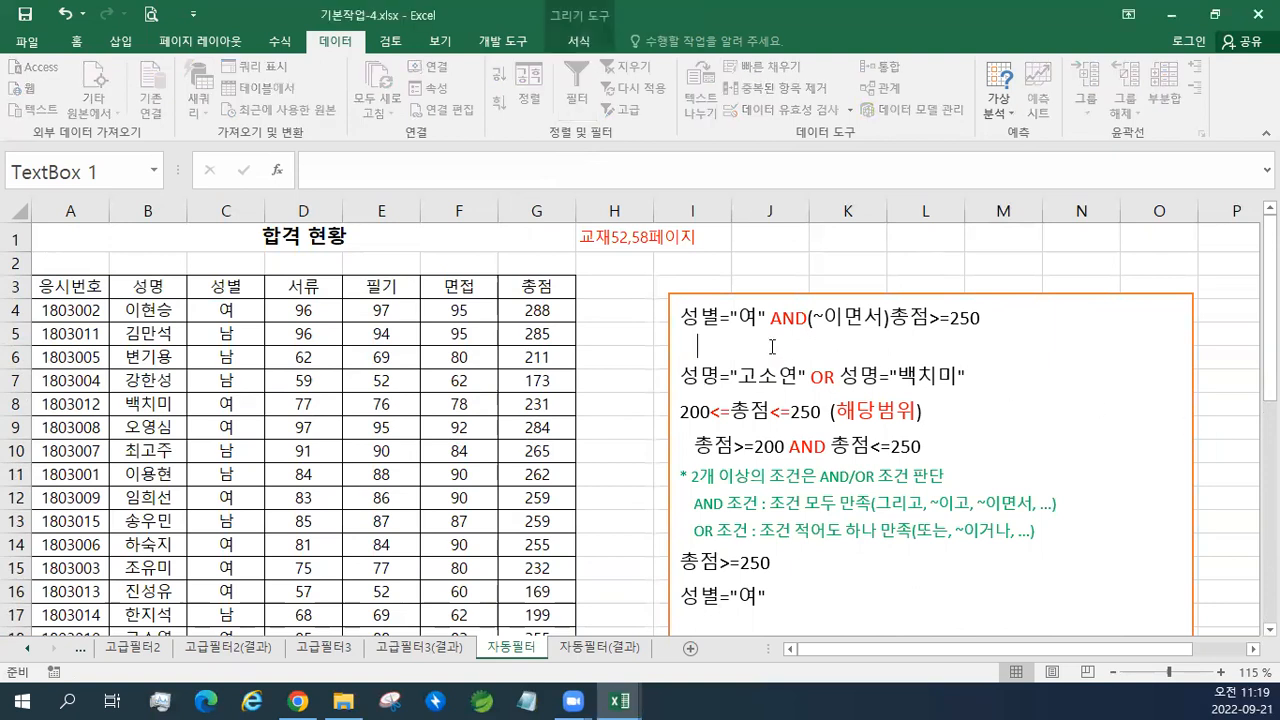
{"action": "type", "text": "검색 = 필터 = 추출"}
{"action": "left_click", "coordinate": [722, 399]}
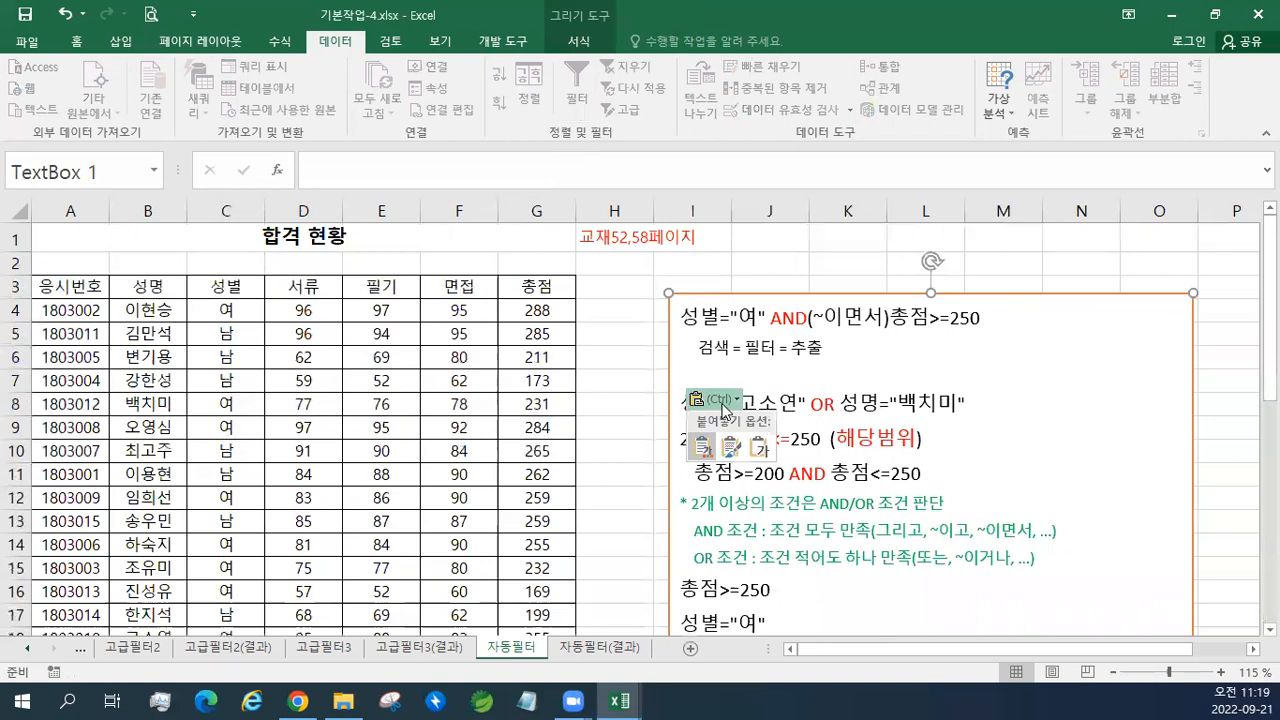
{"action": "left_click", "coordinate": [756, 446]}
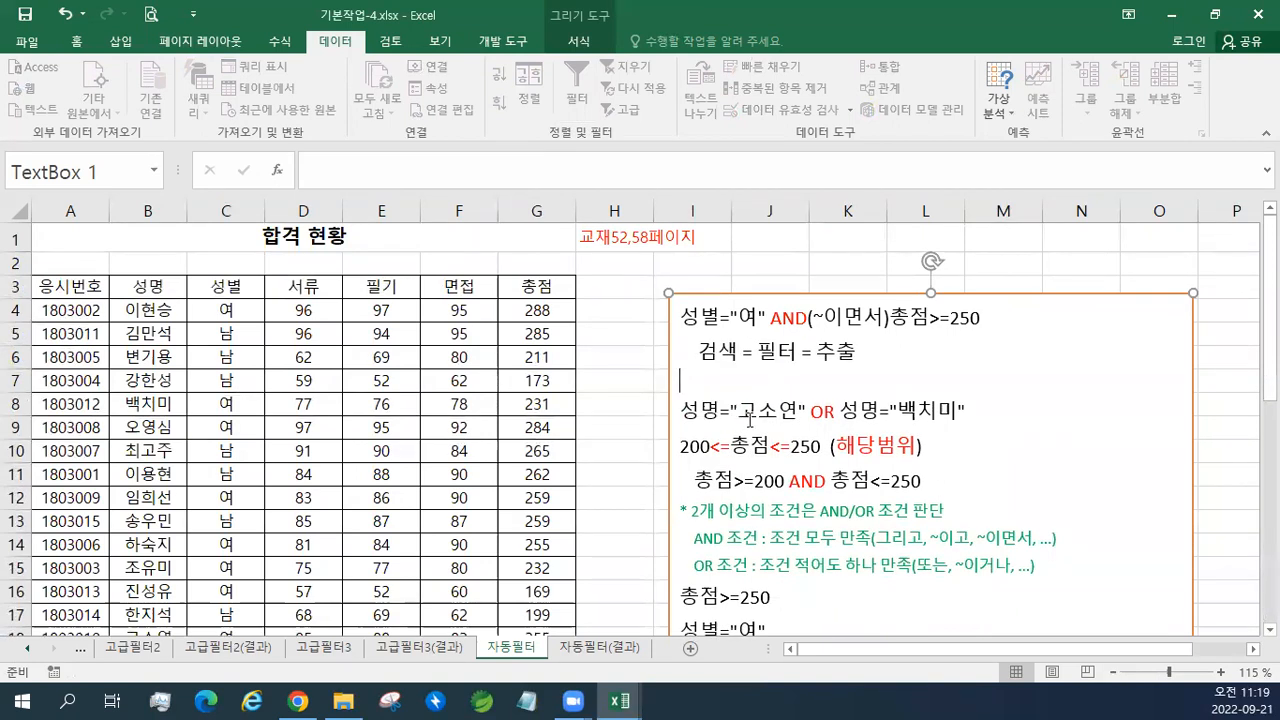
{"action": "key", "text": "Delete"}
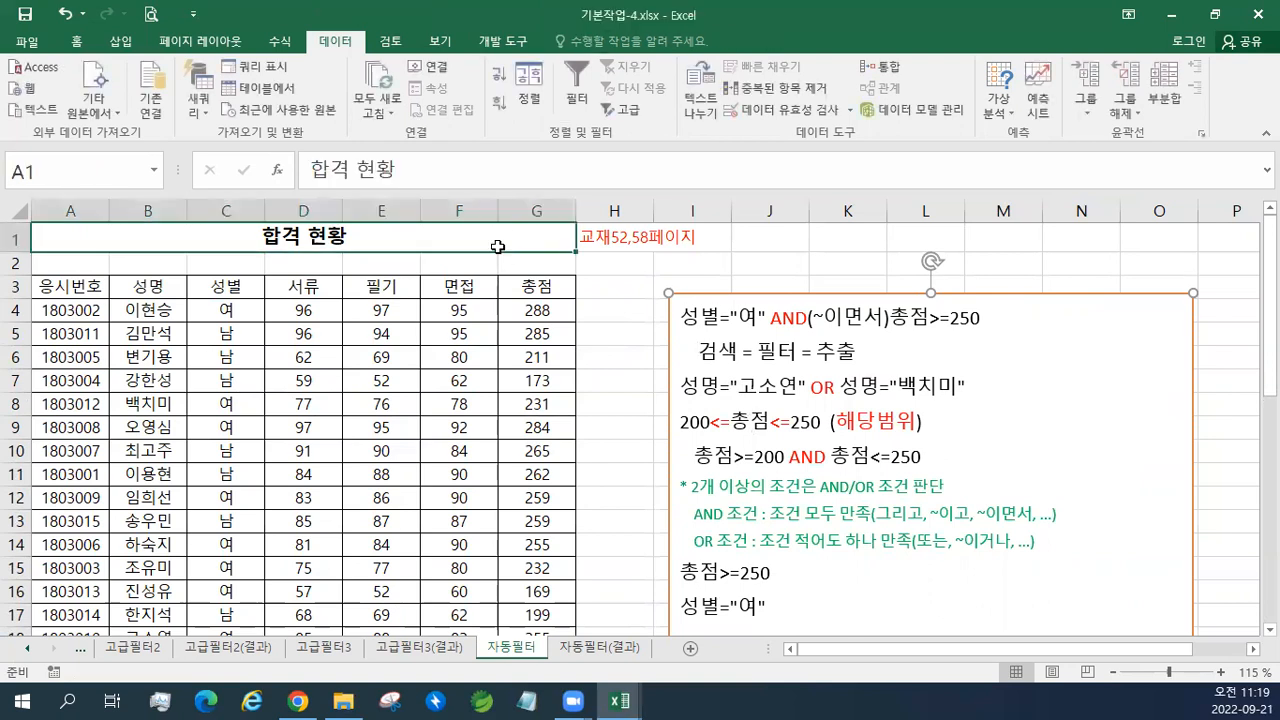
{"action": "left_click", "coordinate": [498, 244]}
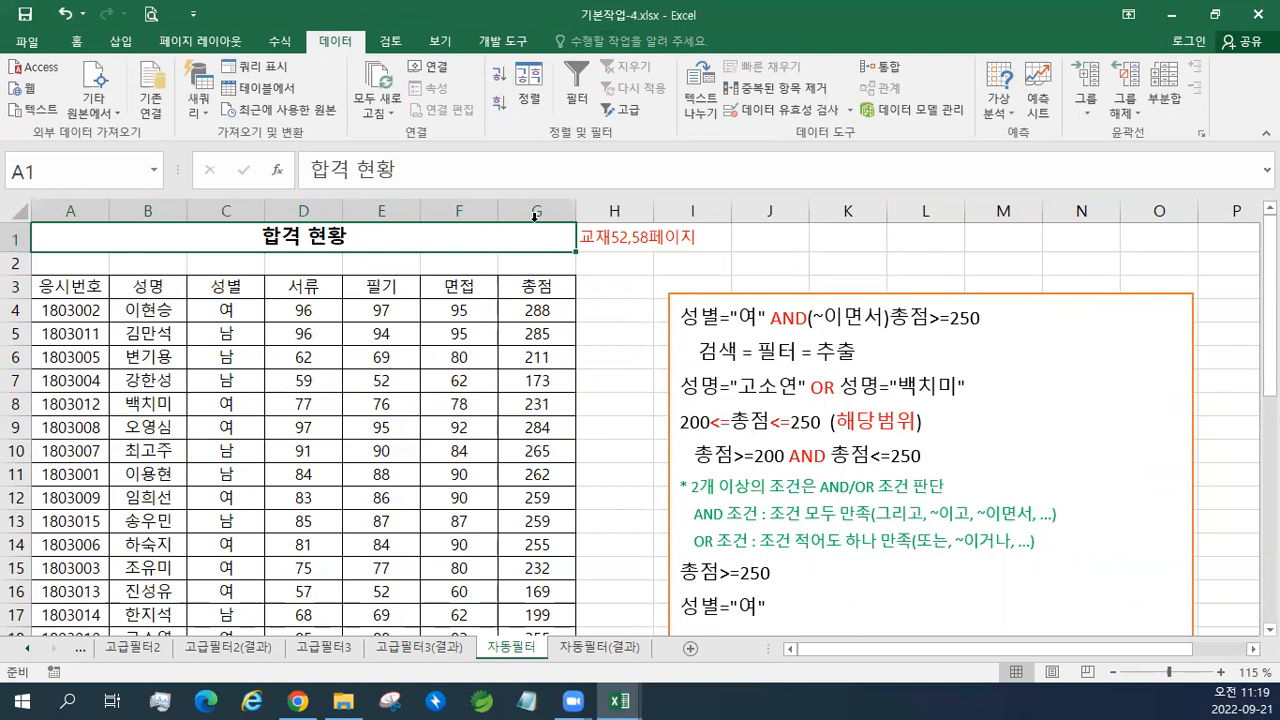
{"action": "left_click", "coordinate": [577, 86]}
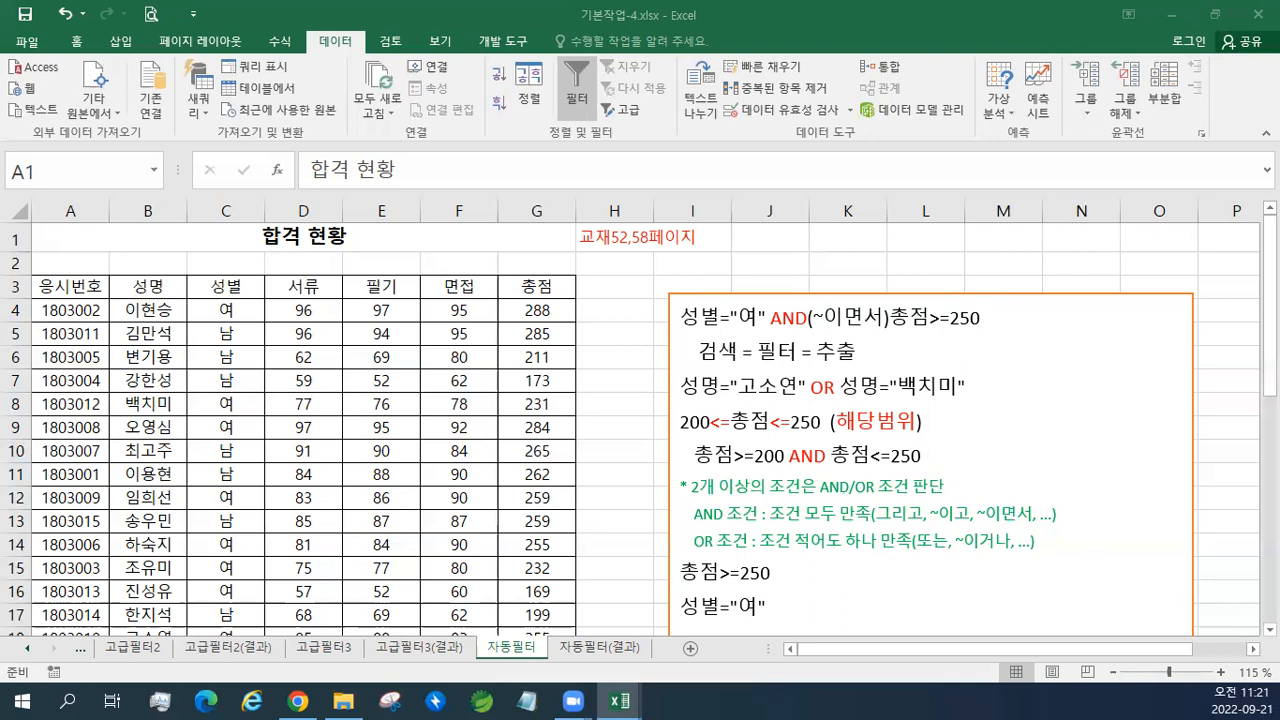
{"action": "left_click", "coordinate": [1270, 629]}
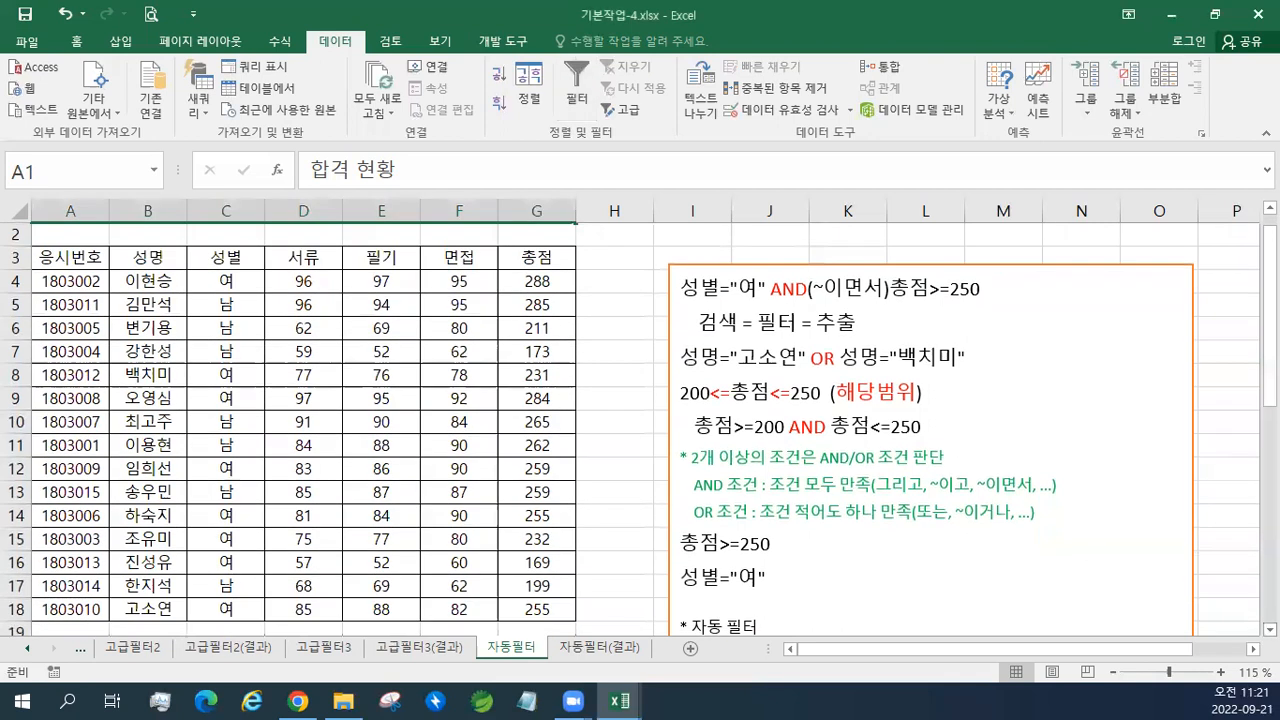
{"action": "left_click", "coordinate": [605, 263]}
{"action": "left_click", "coordinate": [685, 239]}
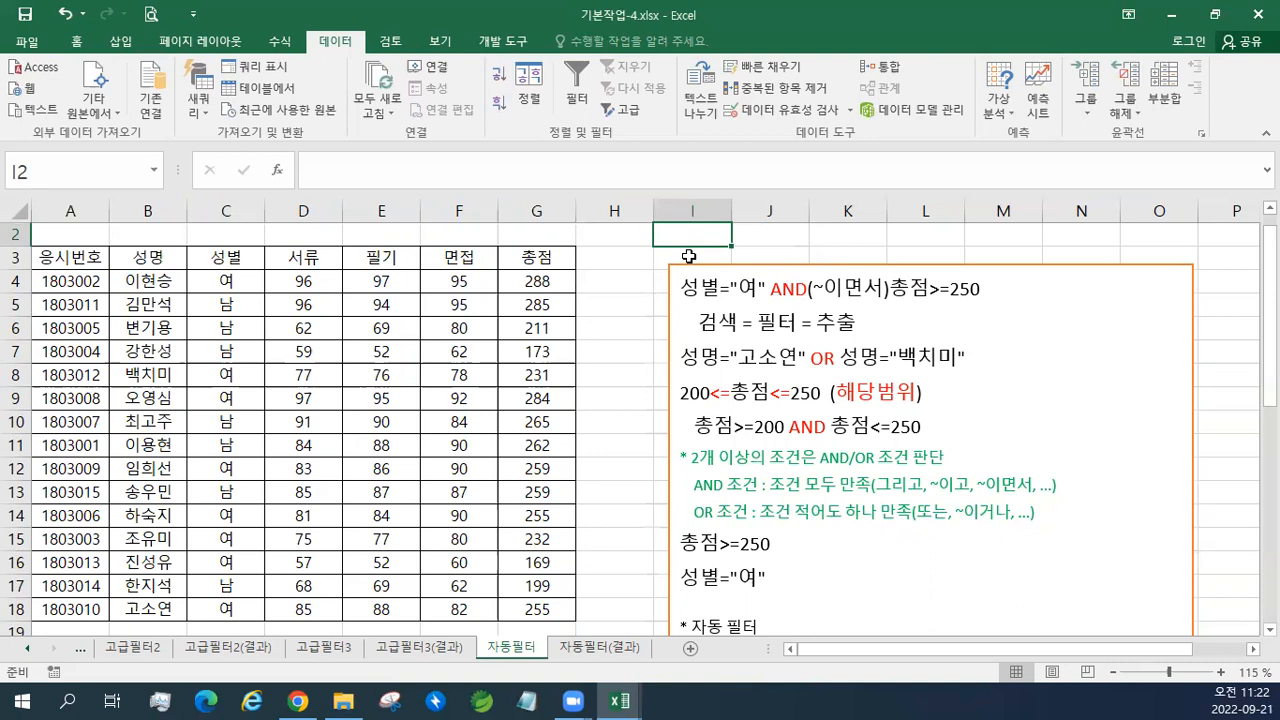
Apply an automatic filter to the table A3:G18 and show only the 여 records in the 성별 column.
{"action": "left_click_drag", "start_coordinate": [72, 258], "coordinate": [560, 612]}
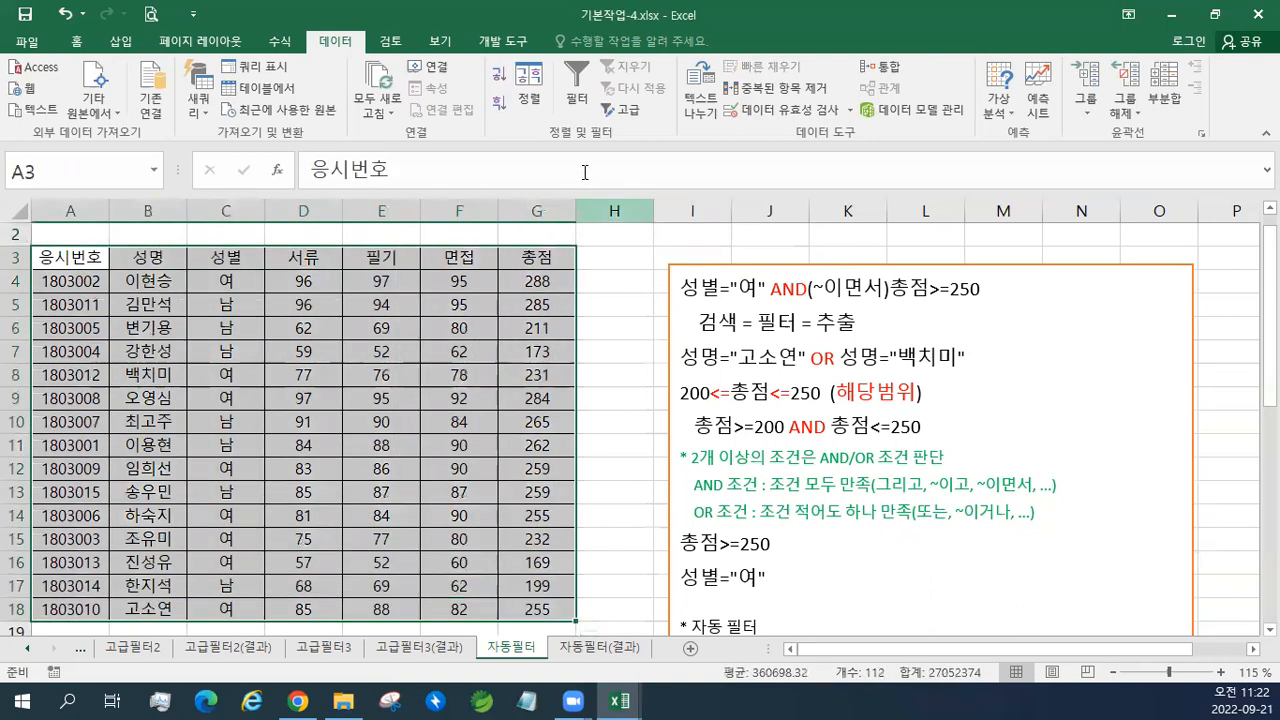
{"action": "left_click", "coordinate": [578, 105]}
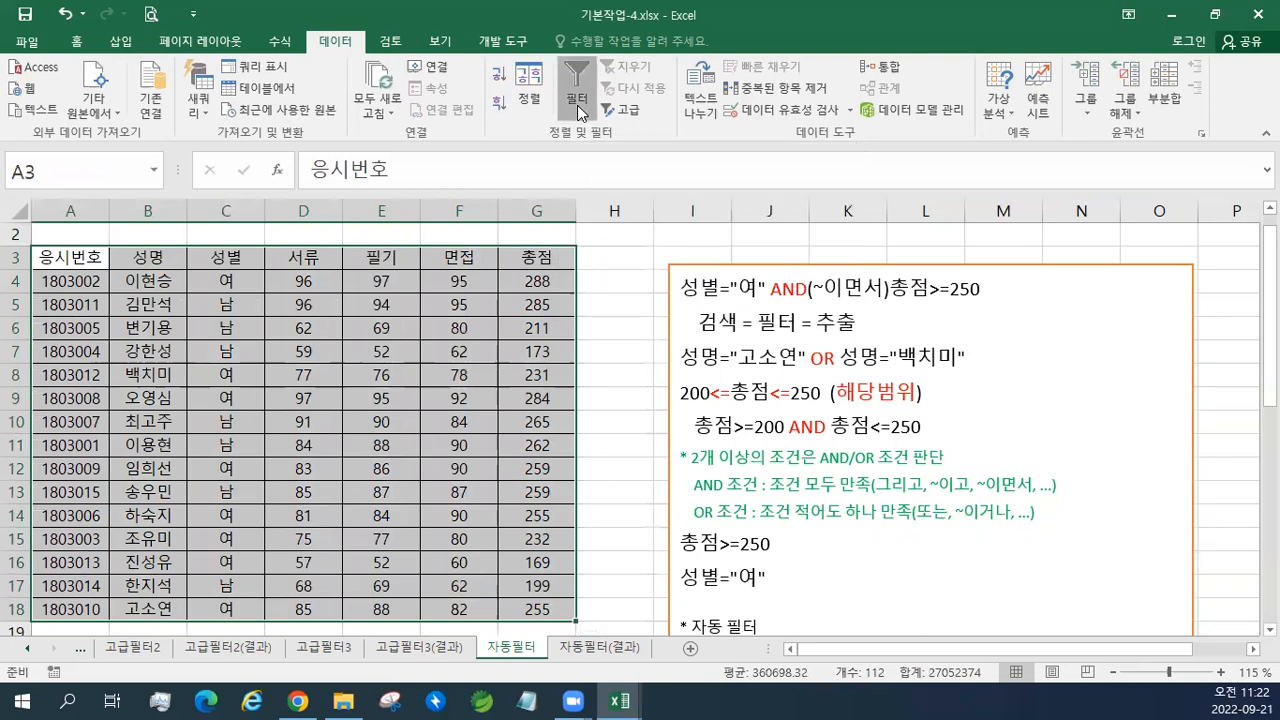
{"action": "left_click", "coordinate": [254, 262]}
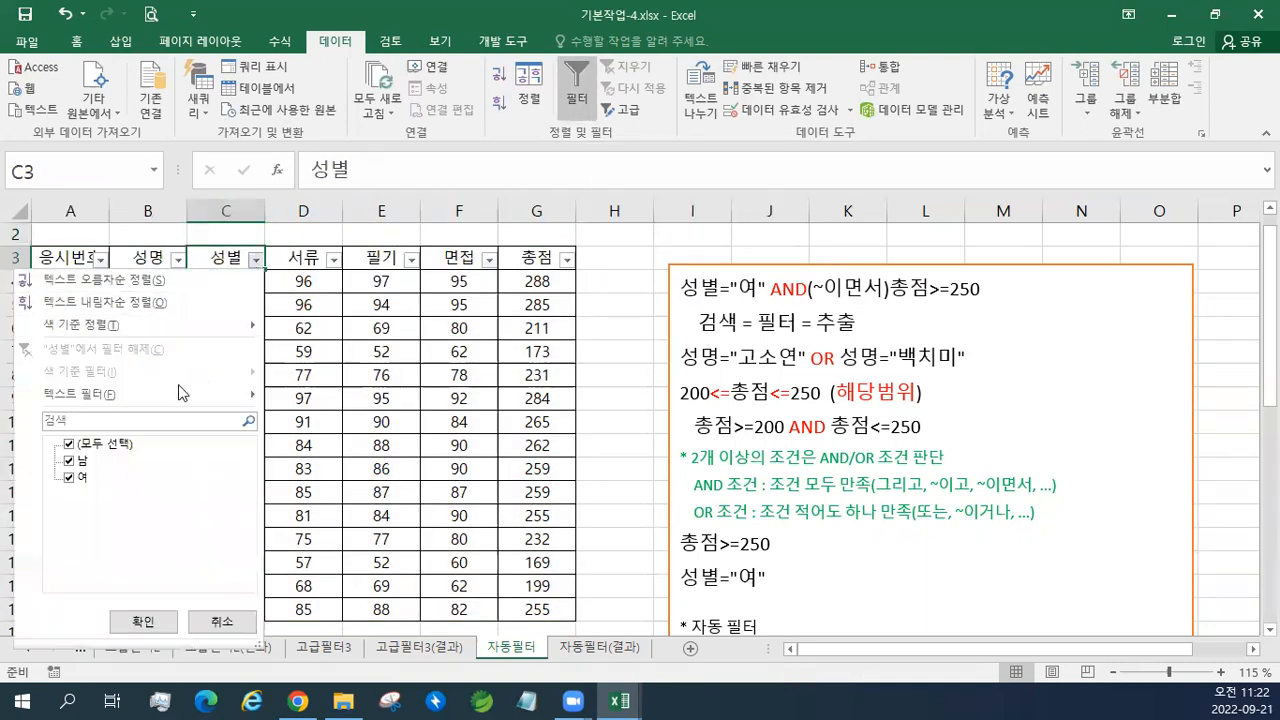
{"action": "left_click", "coordinate": [68, 446]}
{"action": "left_click", "coordinate": [74, 478]}
{"action": "left_click", "coordinate": [127, 628]}
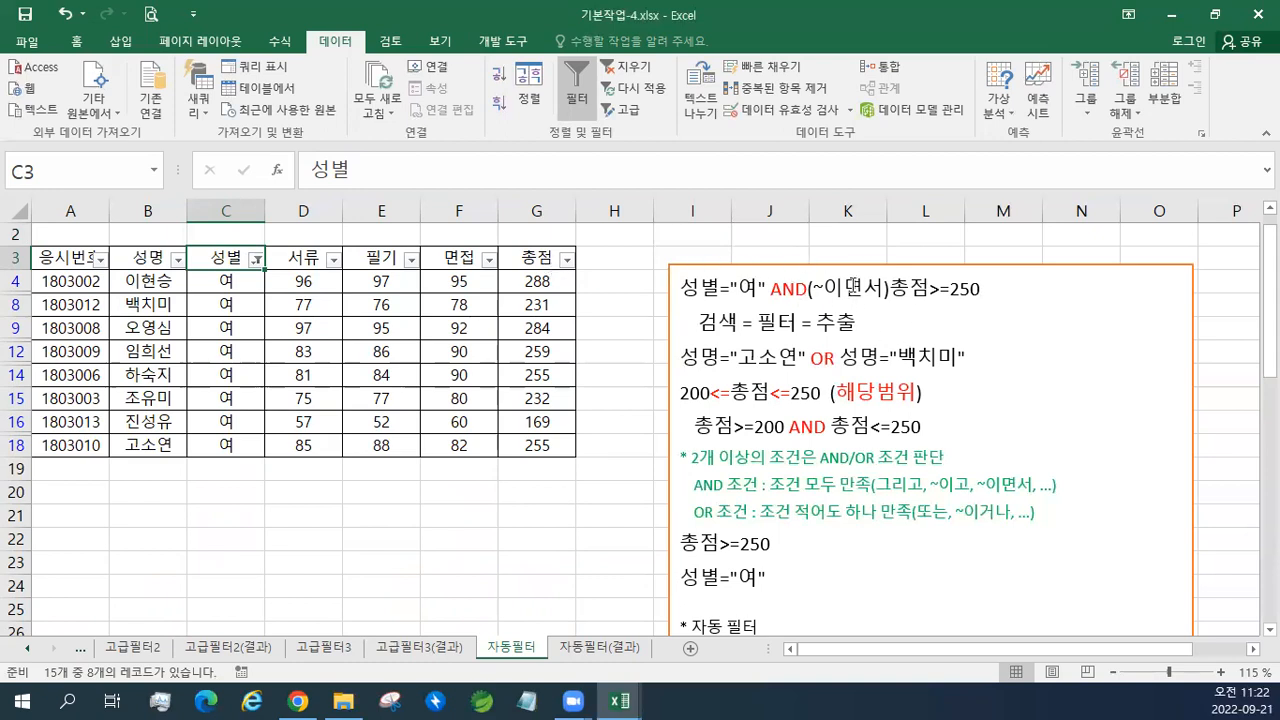
Filter the 총점 column to values greater than or equal to 250 and save the workbook.
{"action": "left_click", "coordinate": [565, 261]}
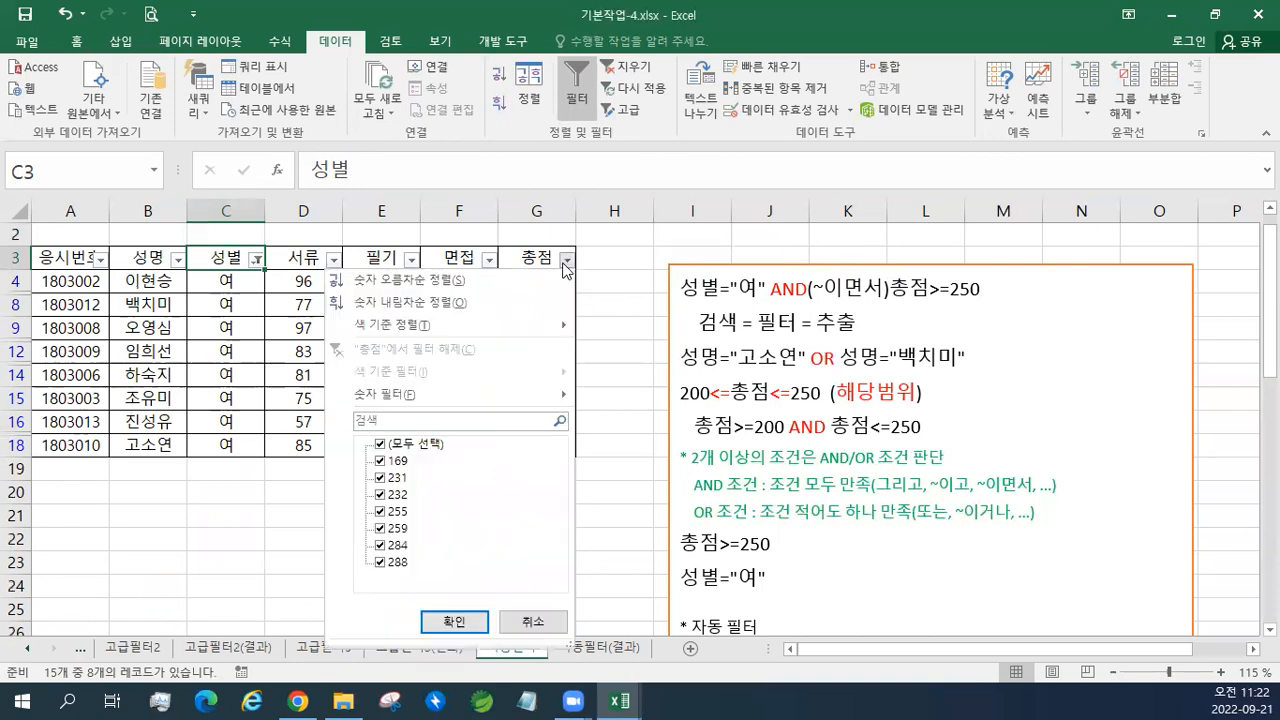
{"action": "mouse_move", "coordinate": [444, 396]}
{"action": "mouse_move", "coordinate": [530, 396]}
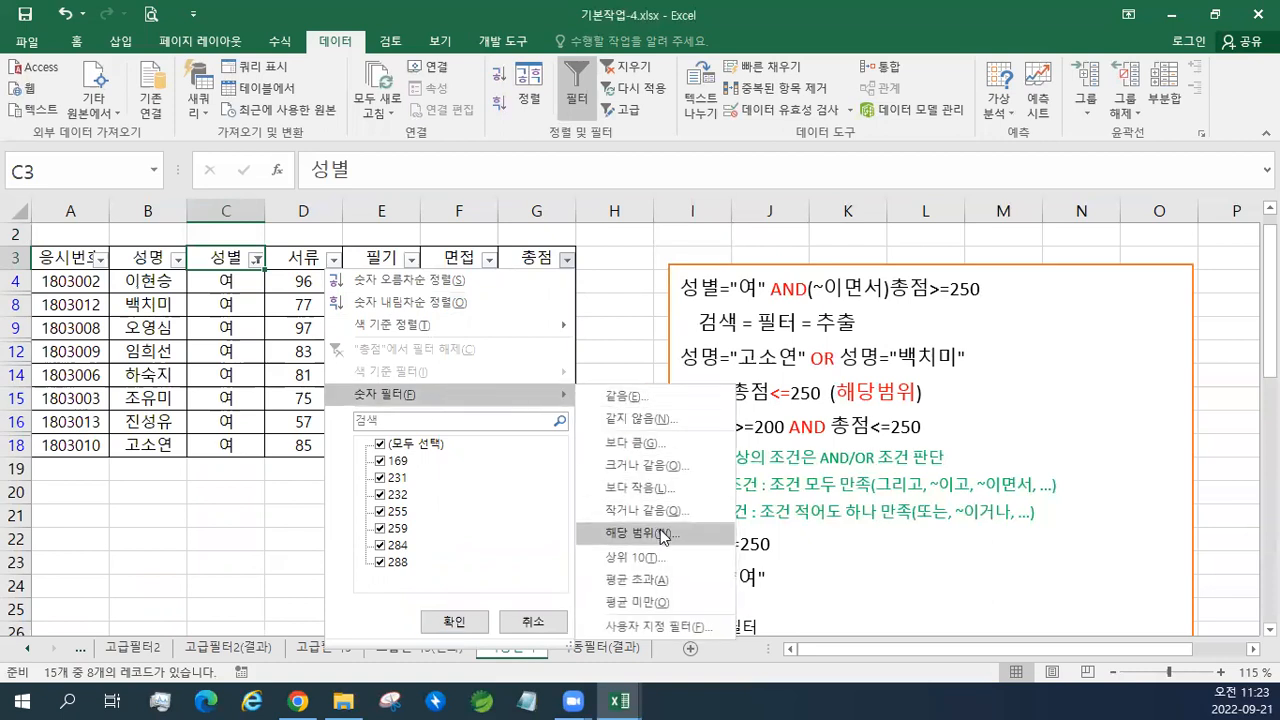
{"action": "left_click", "coordinate": [661, 466]}
{"action": "type", "text": "250"}
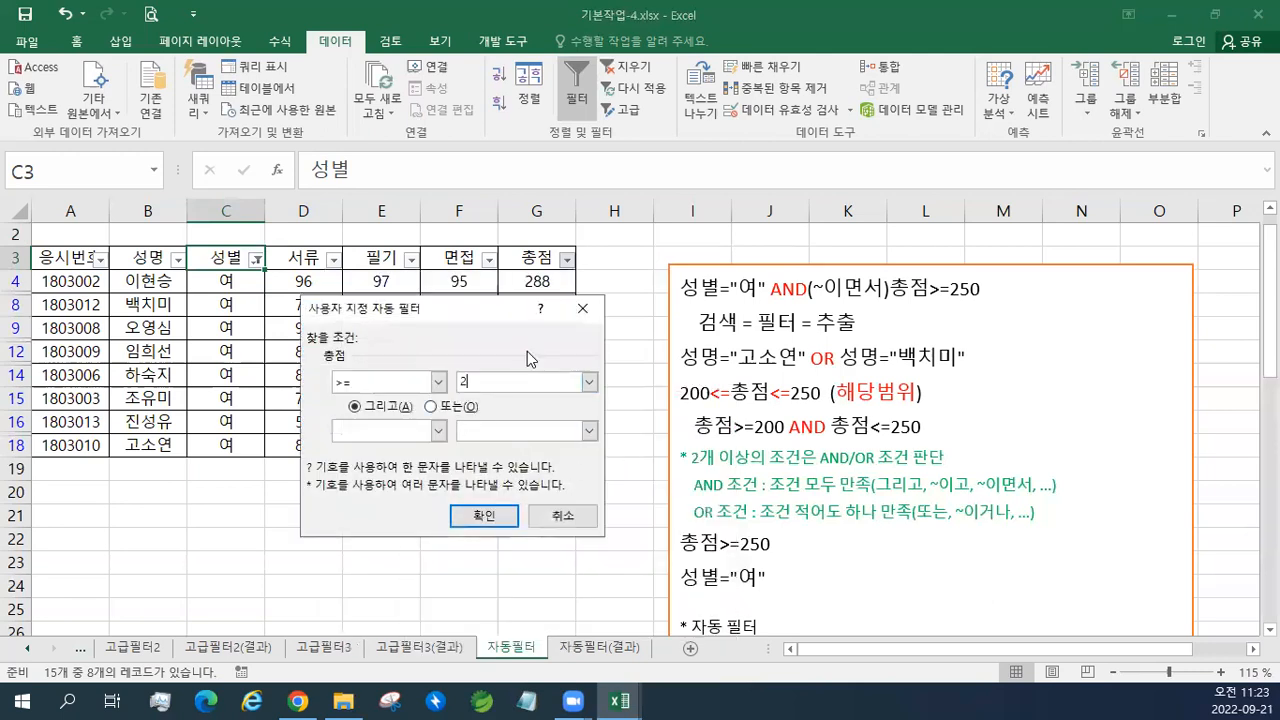
{"action": "left_click", "coordinate": [490, 522]}
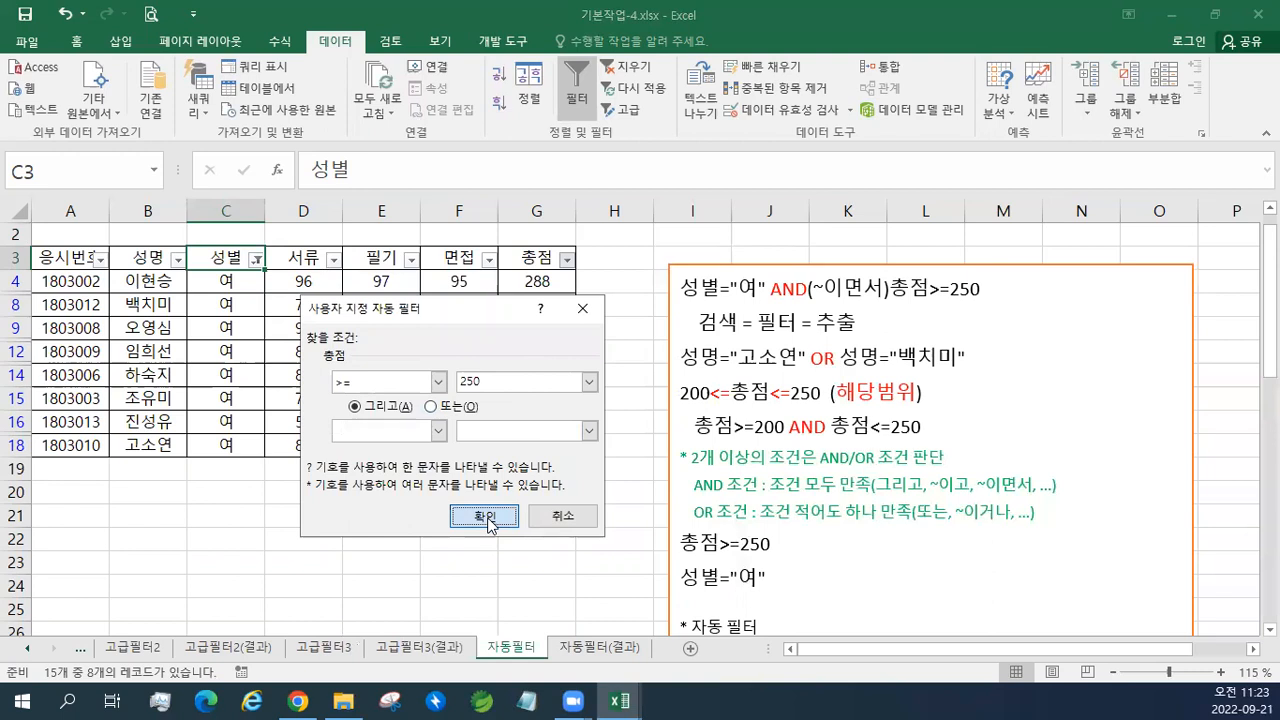
{"action": "left_click", "coordinate": [486, 516]}
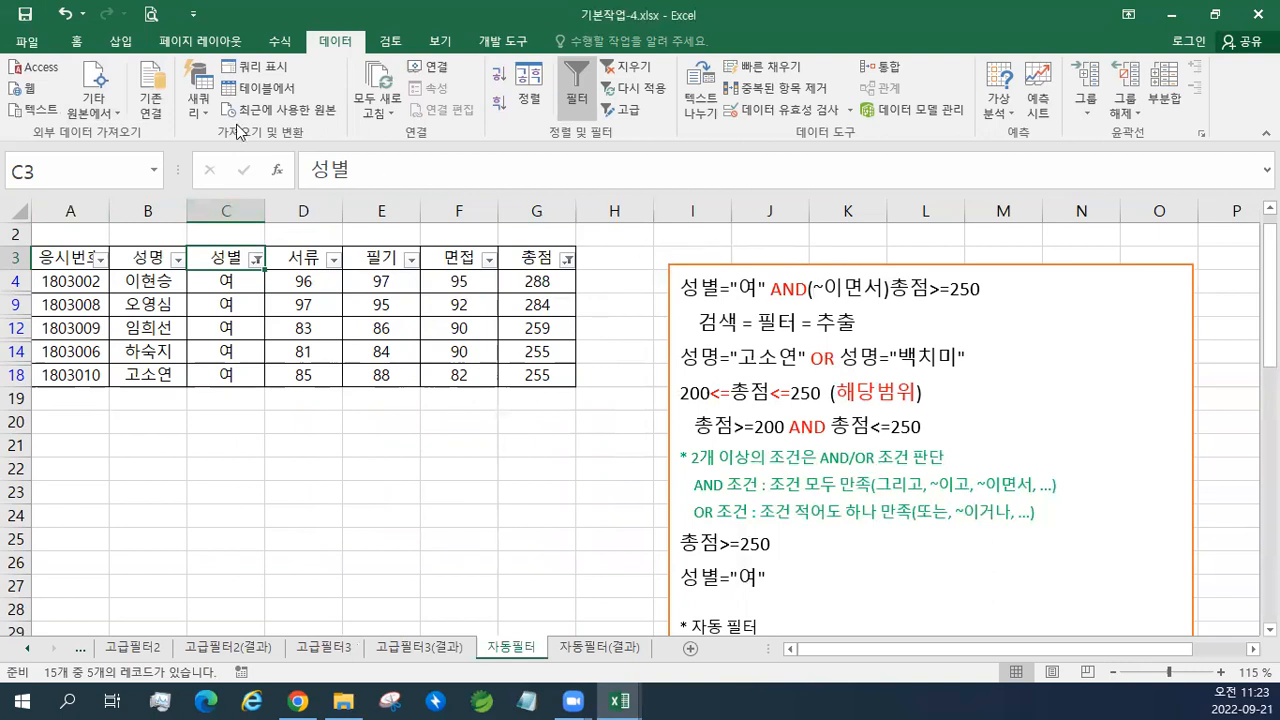
{"action": "left_click", "coordinate": [25, 17]}
{"action": "left_click_drag", "start_coordinate": [64, 257], "coordinate": [540, 366]}
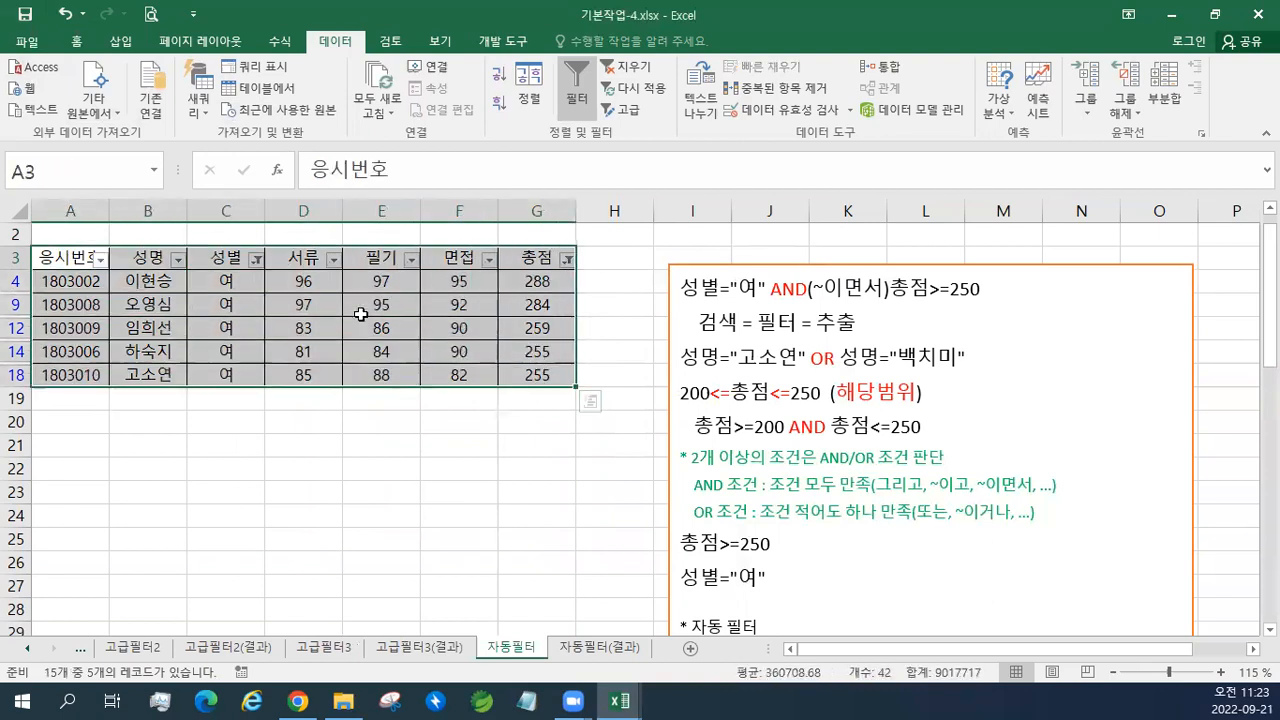
{"action": "left_click", "coordinate": [228, 297]}
{"action": "left_click", "coordinate": [238, 281]}
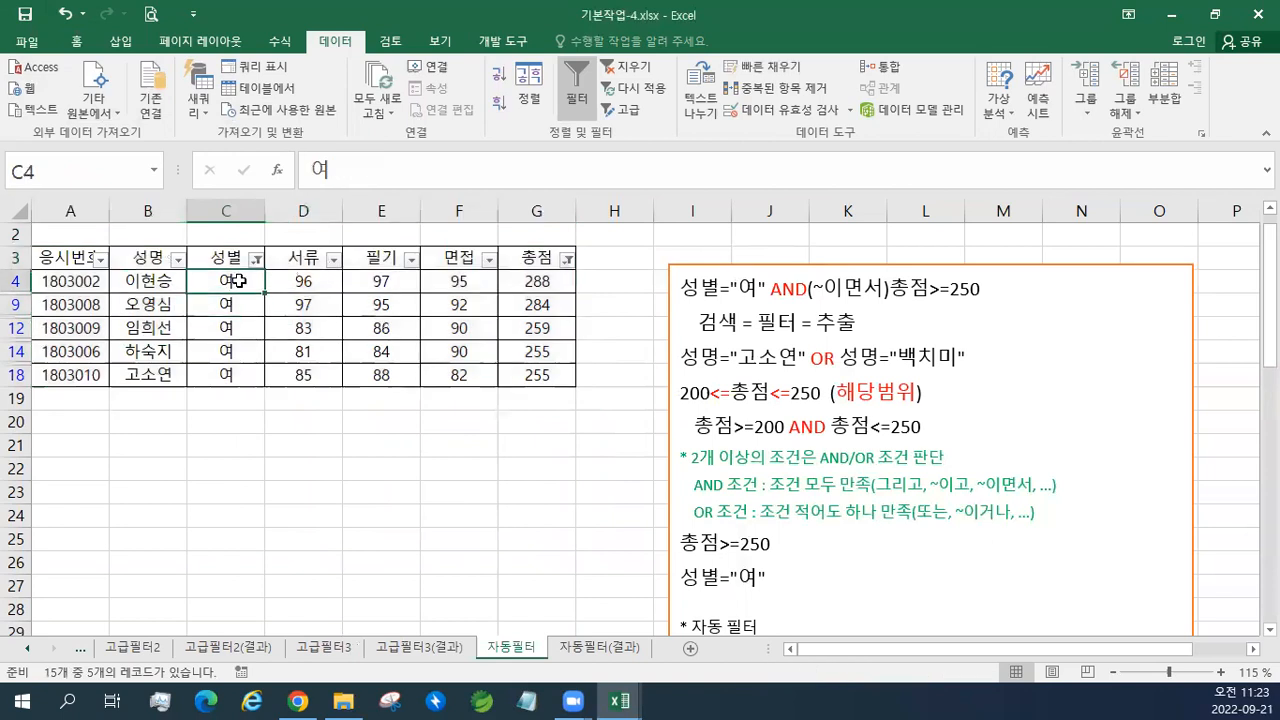
{"action": "left_click", "coordinate": [68, 255]}
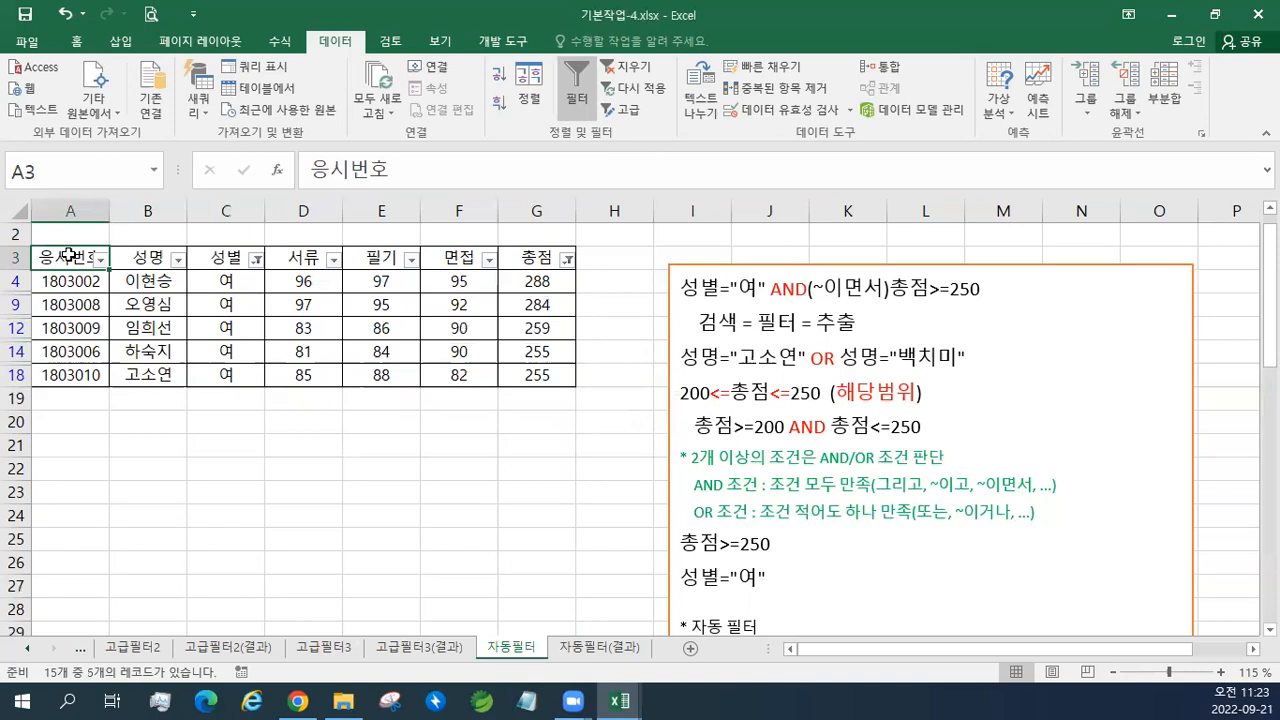
Copy the filtered table A3:G18 with its header row and paste it below at A25.
{"action": "left_click_drag", "start_coordinate": [72, 255], "coordinate": [510, 372]}
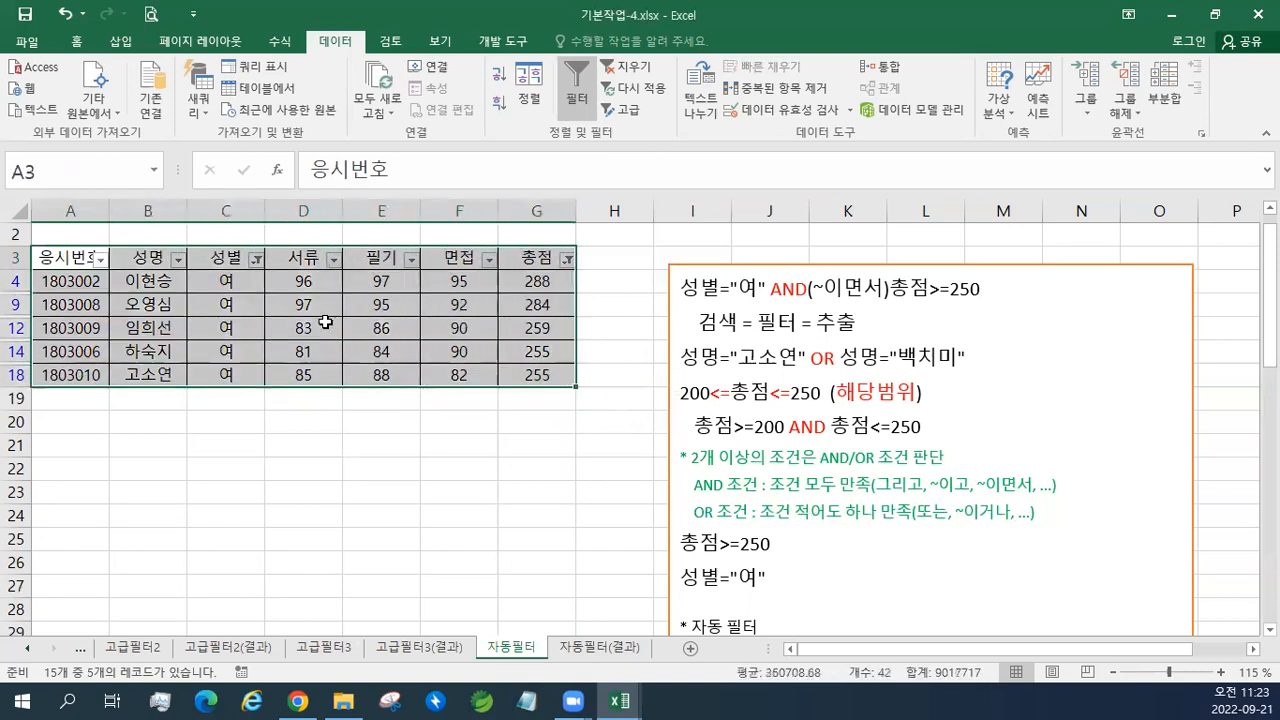
{"action": "left_click", "coordinate": [77, 45]}
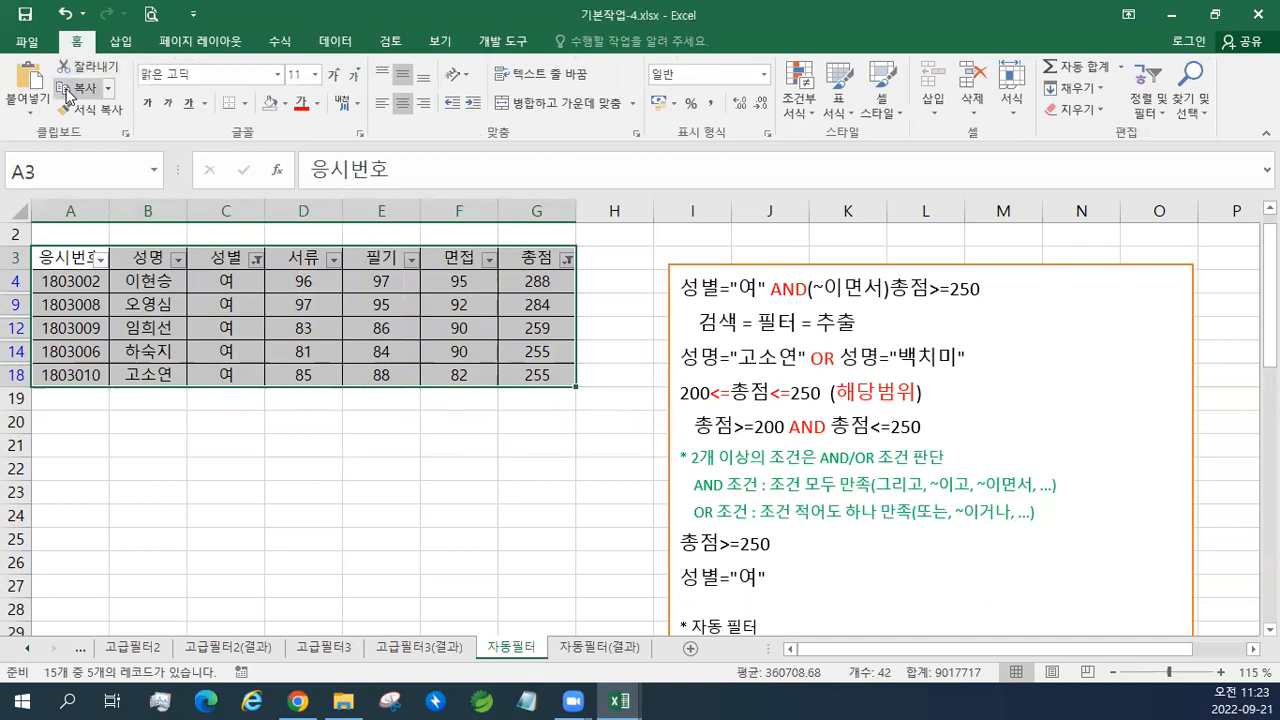
{"action": "left_click", "coordinate": [68, 95]}
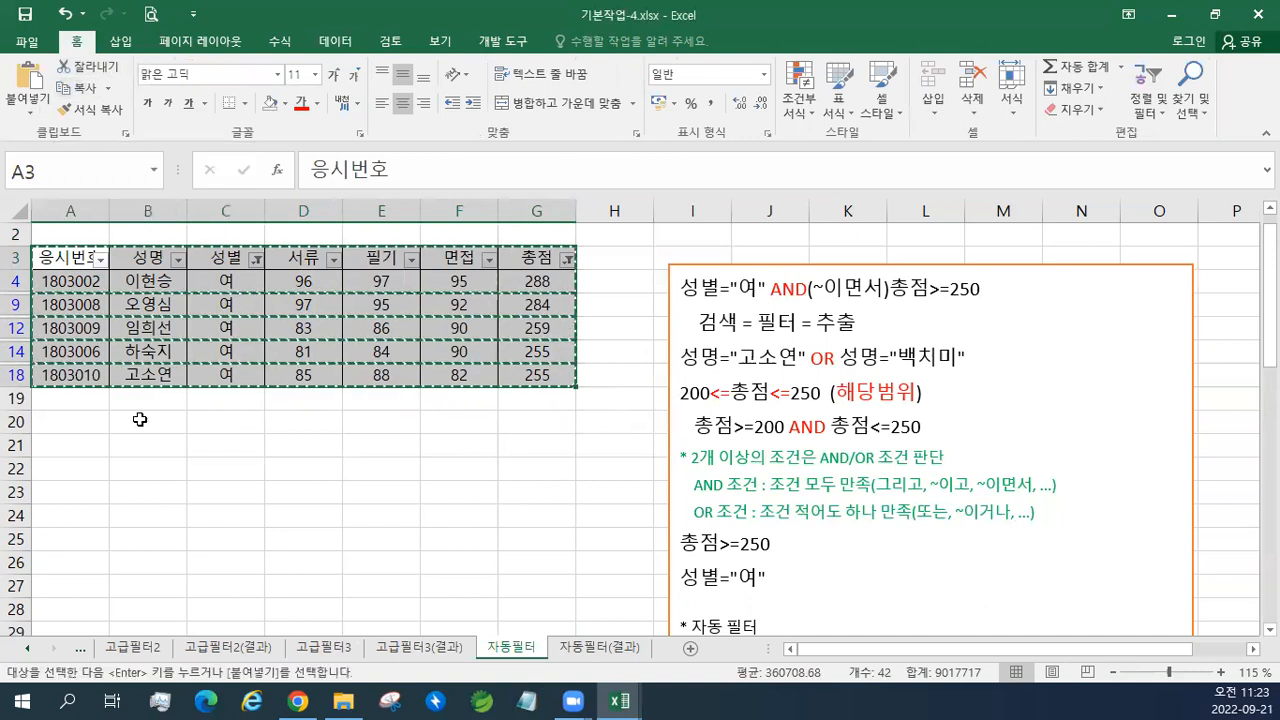
{"action": "scroll", "coordinate": [140, 420], "scroll_direction": "down", "scroll_amount": 2}
{"action": "left_click", "coordinate": [49, 443]}
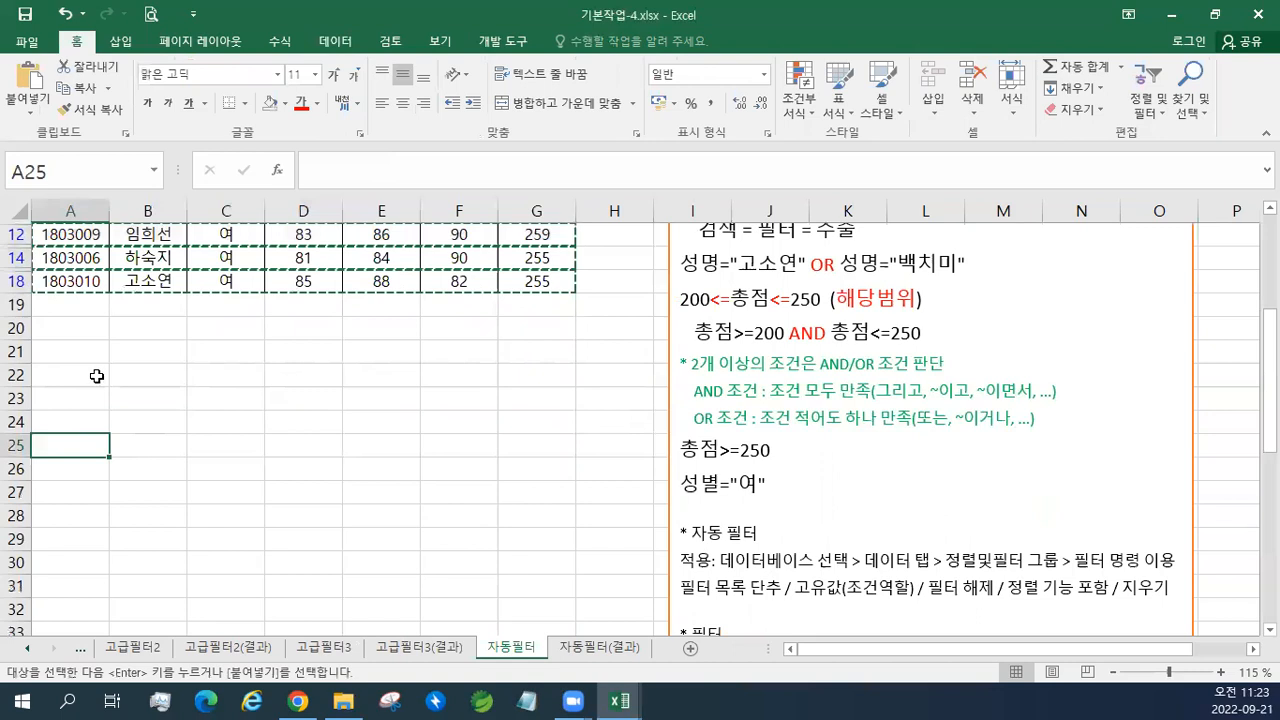
{"action": "left_click", "coordinate": [35, 82]}
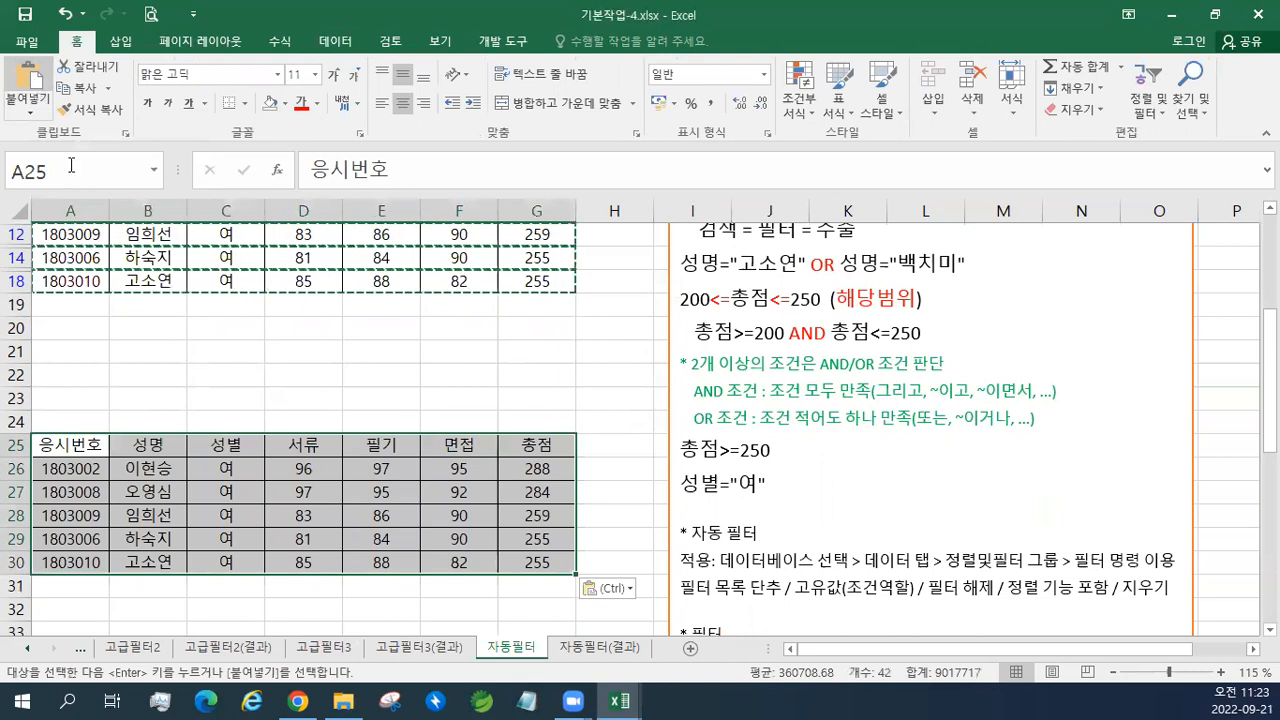
Format the copied range A25:G30 as a table with headers, using the style 표 스타일 보통 2.
{"action": "left_click", "coordinate": [143, 466]}
{"action": "left_click", "coordinate": [91, 443]}
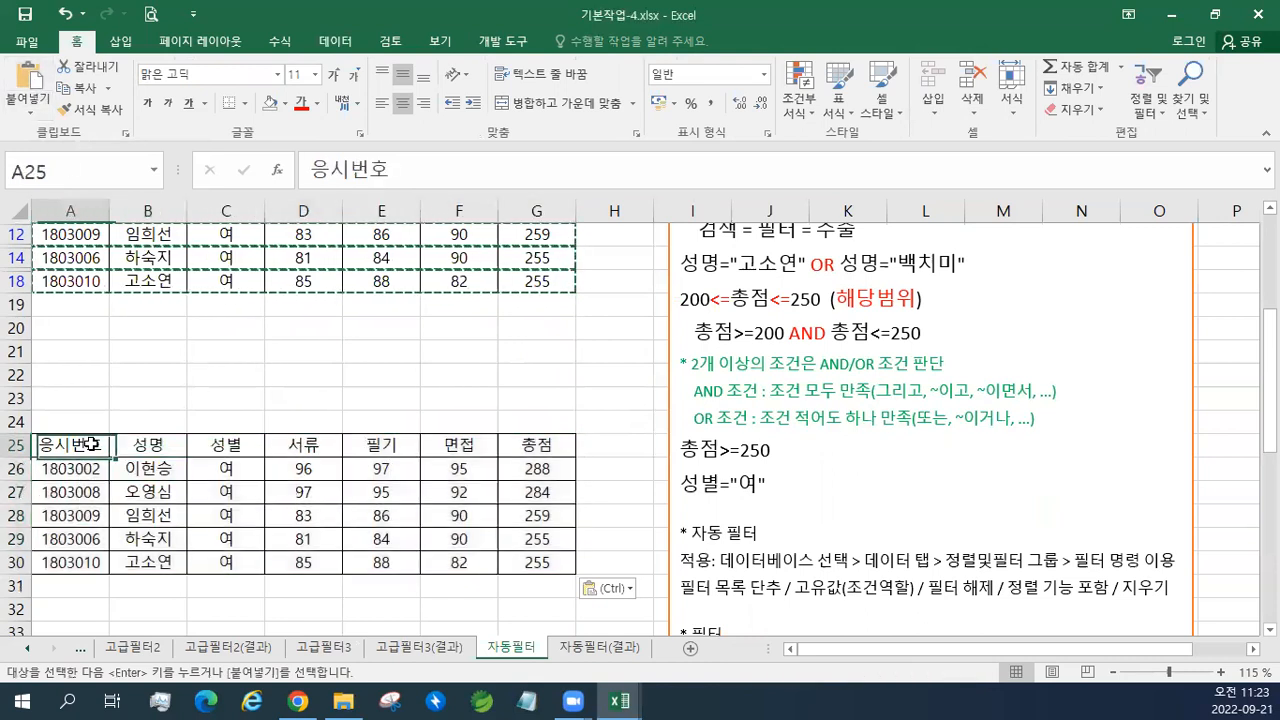
{"action": "left_click_drag", "start_coordinate": [91, 443], "coordinate": [540, 561]}
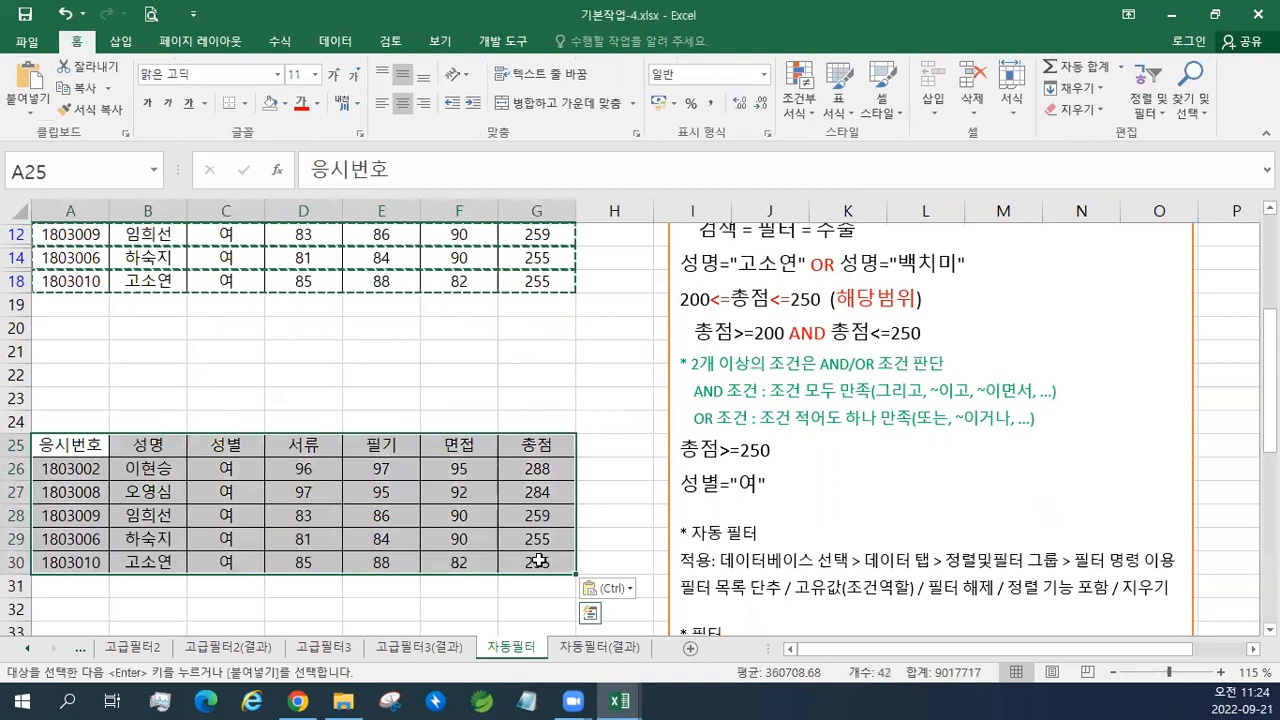
{"action": "left_click", "coordinate": [118, 48]}
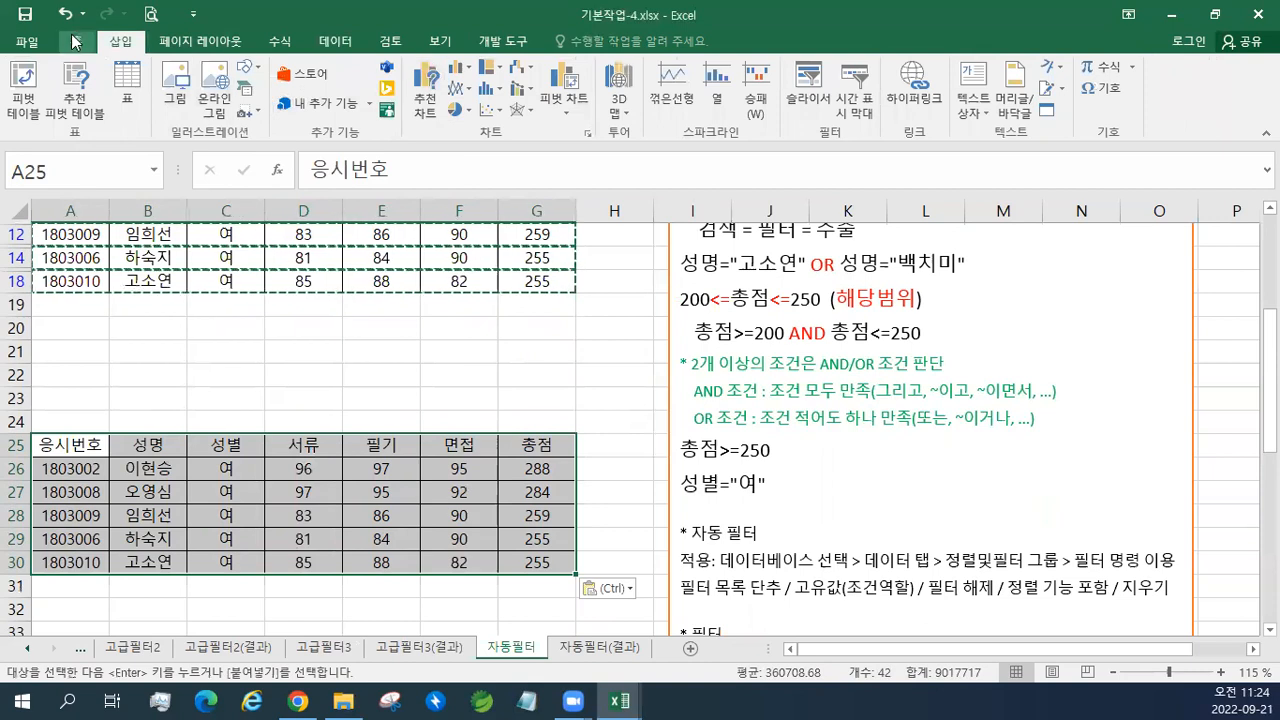
{"action": "left_click", "coordinate": [77, 41]}
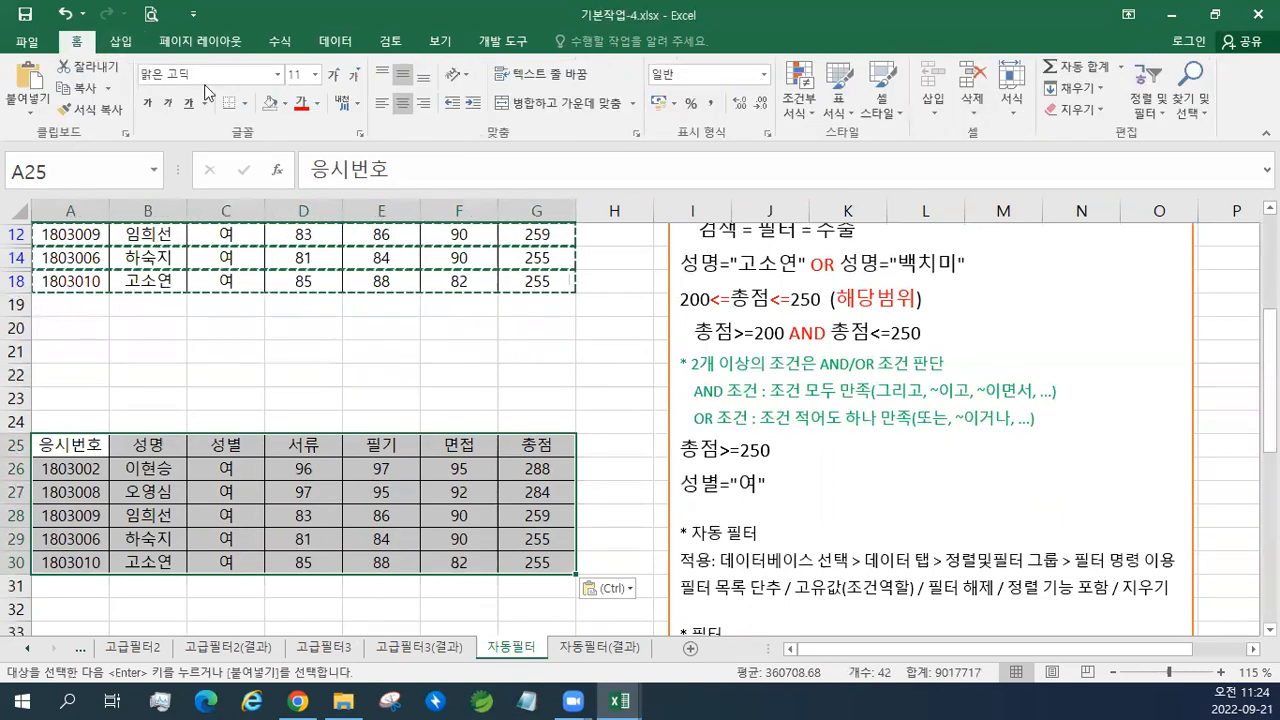
{"action": "left_click", "coordinate": [847, 115]}
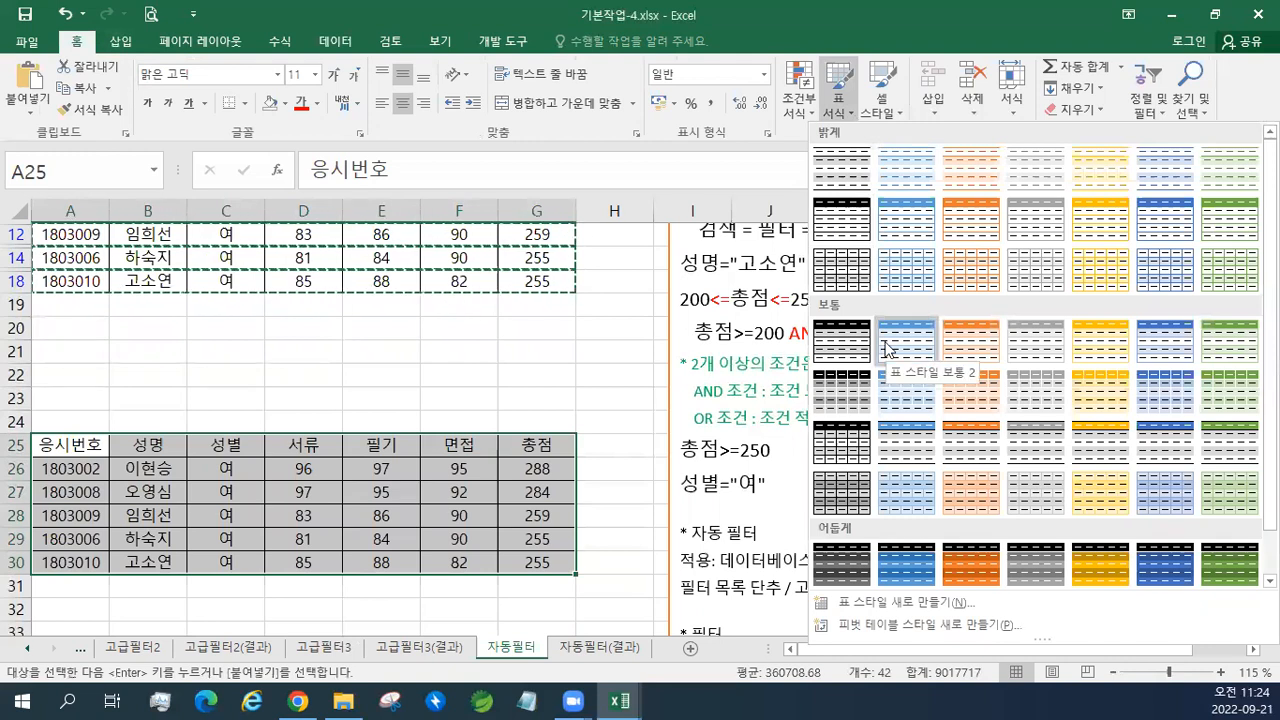
{"action": "left_click", "coordinate": [889, 340]}
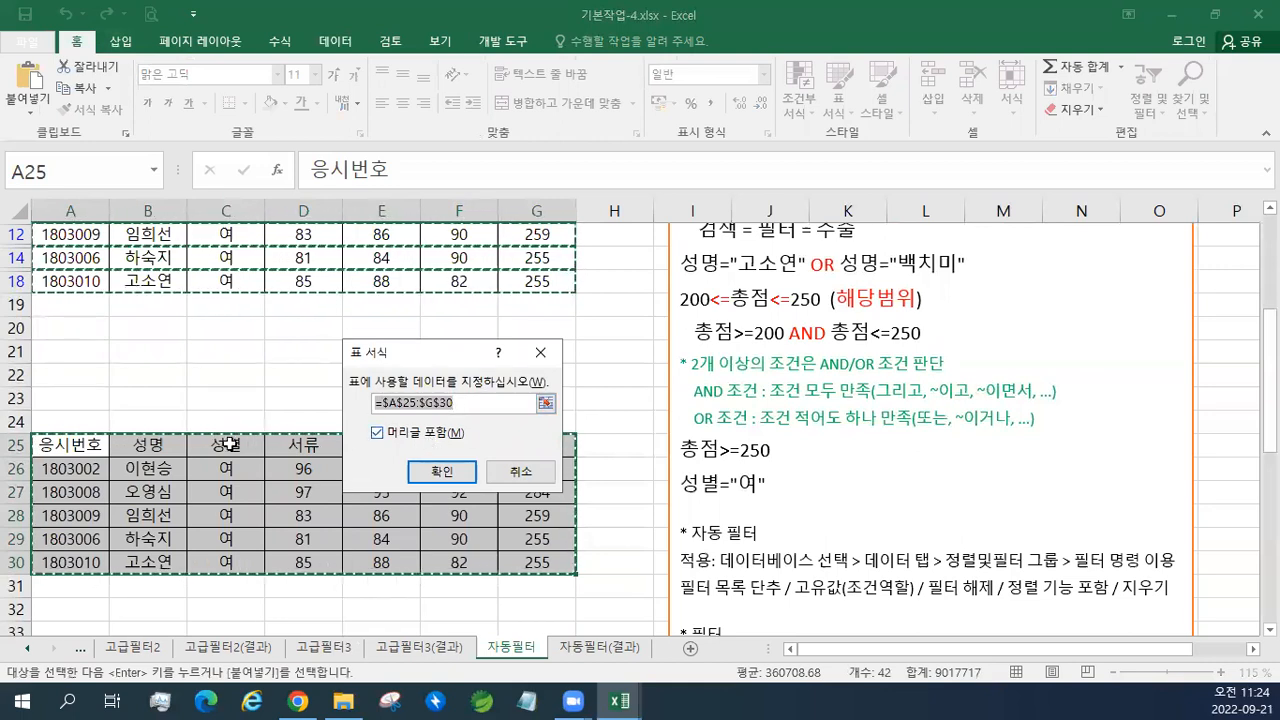
{"action": "left_click", "coordinate": [443, 473]}
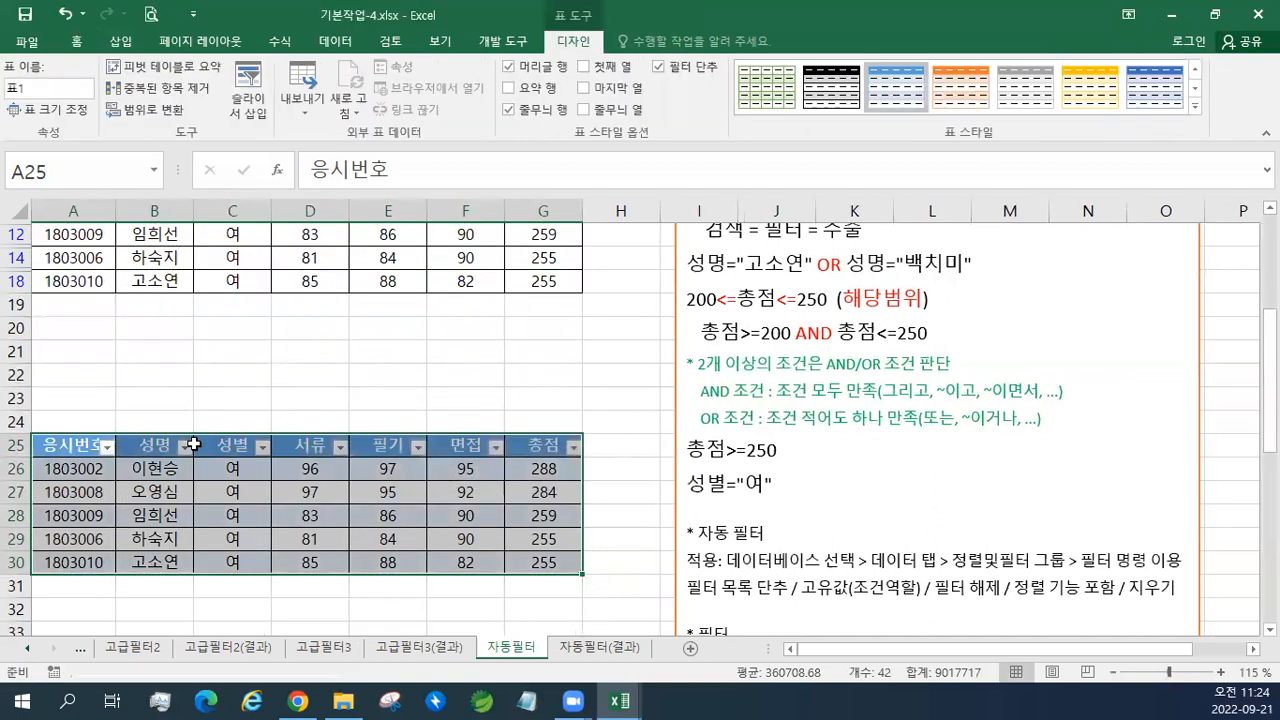
Examine the header row of the formatted table at row 25, from 응시번호 to 총점.
{"action": "left_click", "coordinate": [80, 446]}
{"action": "left_click", "coordinate": [158, 446]}
{"action": "left_click", "coordinate": [234, 445]}
{"action": "left_click", "coordinate": [307, 445]}
{"action": "left_click", "coordinate": [383, 442]}
{"action": "left_click", "coordinate": [456, 446]}
{"action": "left_click", "coordinate": [536, 446]}
{"action": "left_click", "coordinate": [492, 377]}
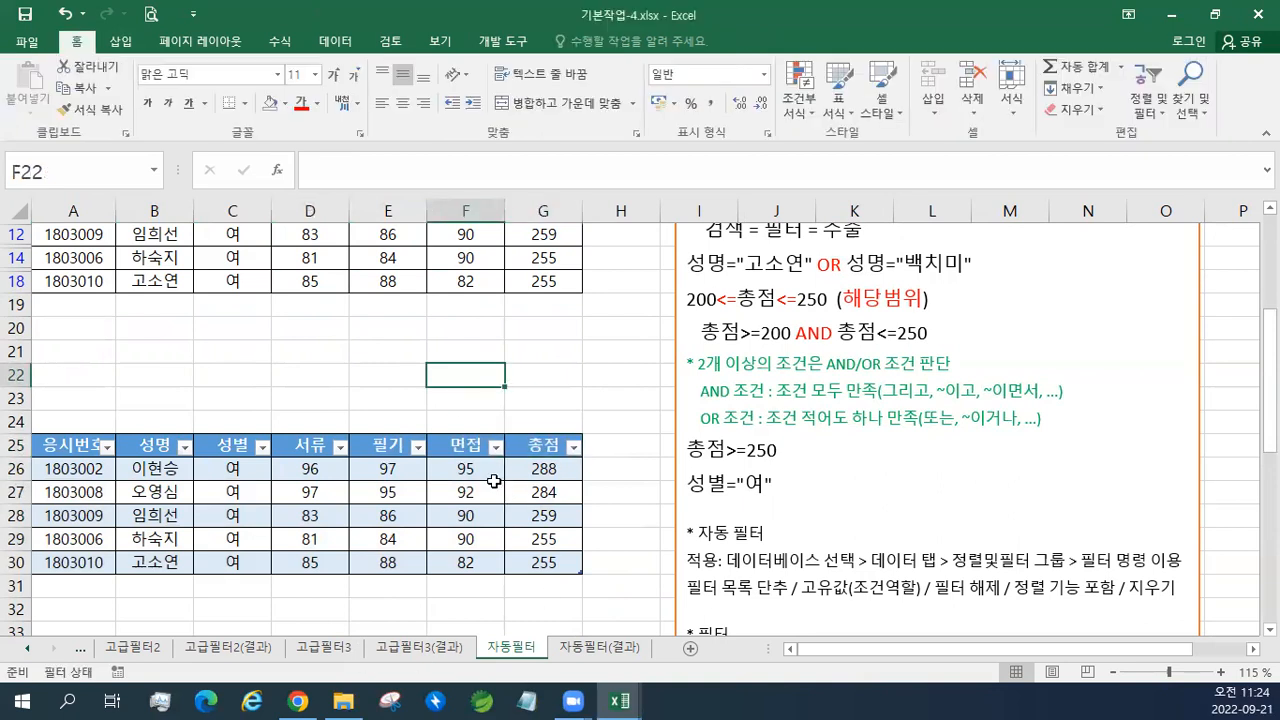
{"action": "left_click", "coordinate": [549, 345]}
Add the line "총점이 가장 큰 3개만 필터(상위)" with an empty line below it at the top of the notes, keeping its source formatting.
{"action": "scroll", "coordinate": [620, 345], "scroll_direction": "up", "scroll_amount": 2}
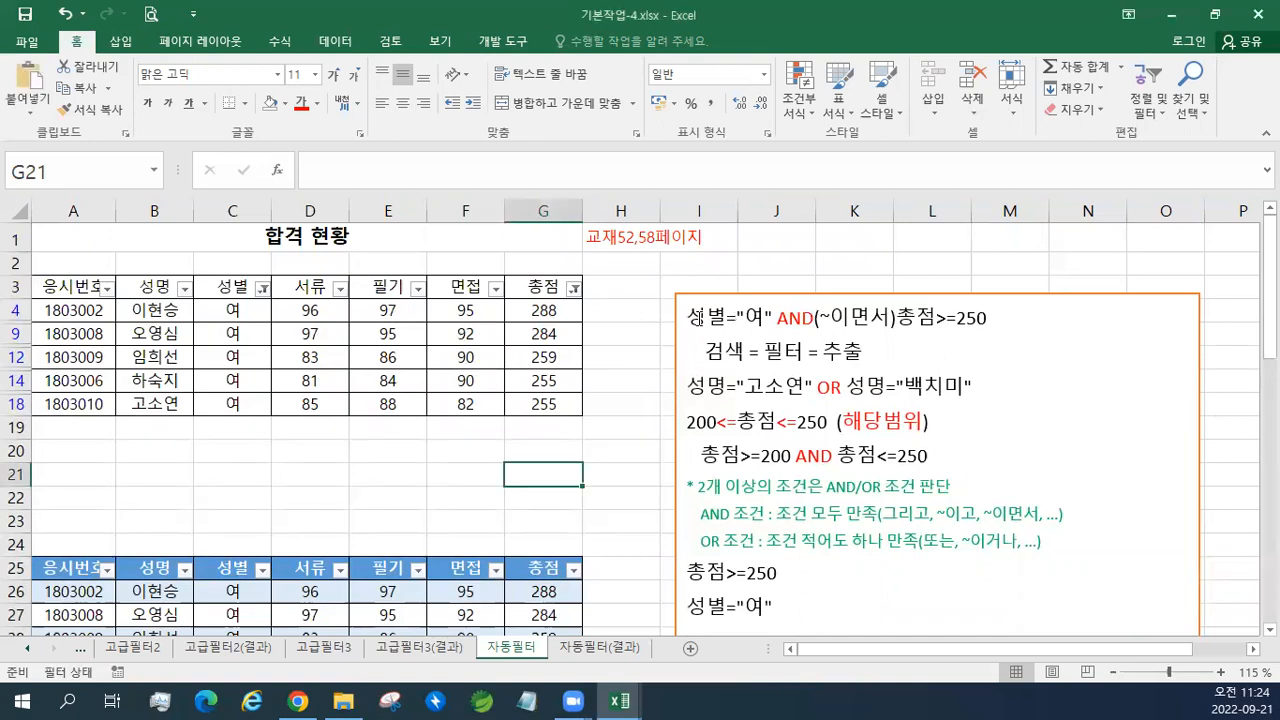
{"action": "left_click", "coordinate": [952, 318]}
{"action": "key", "text": "ctrl+Home"}
{"action": "key", "text": "Return"}
{"action": "key", "text": "Up"}
{"action": "key", "text": "ctrl+v"}
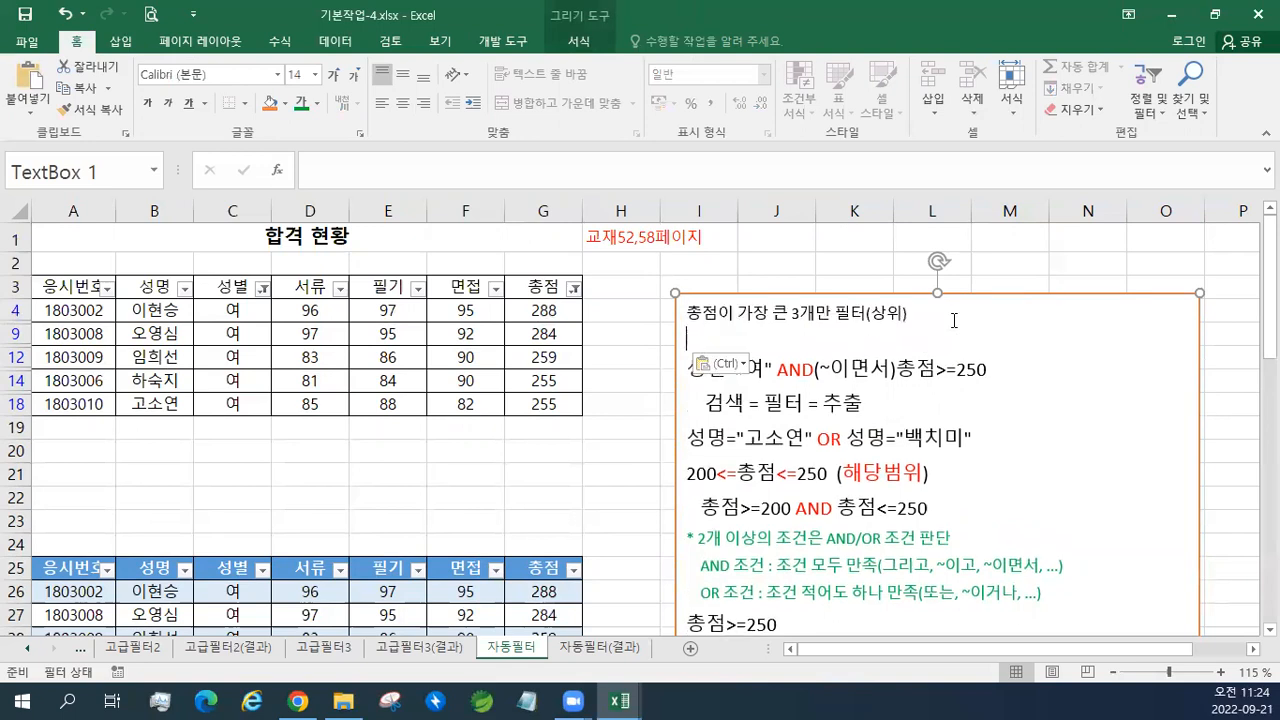
{"action": "left_click", "coordinate": [750, 368]}
{"action": "left_click", "coordinate": [765, 405]}
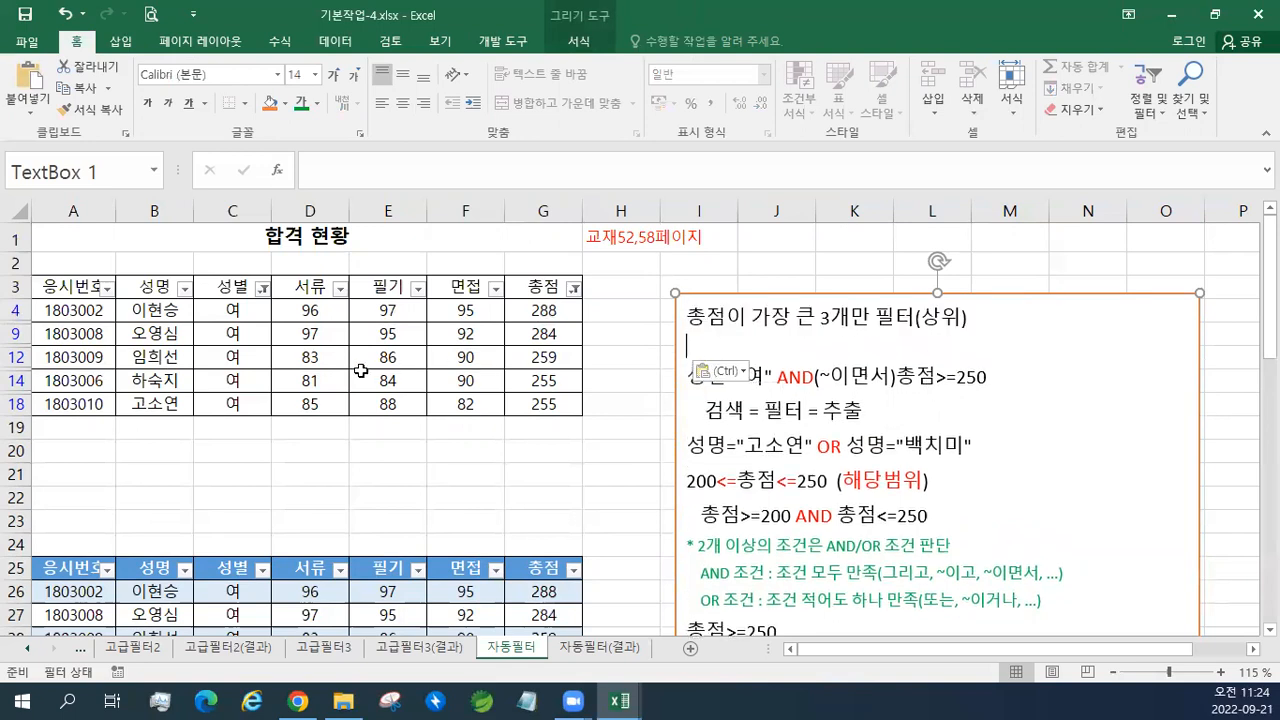
Review the filters on the 성별 and 총점 columns of the 합격 현황 table and clear them all at once.
{"action": "left_click", "coordinate": [74, 287]}
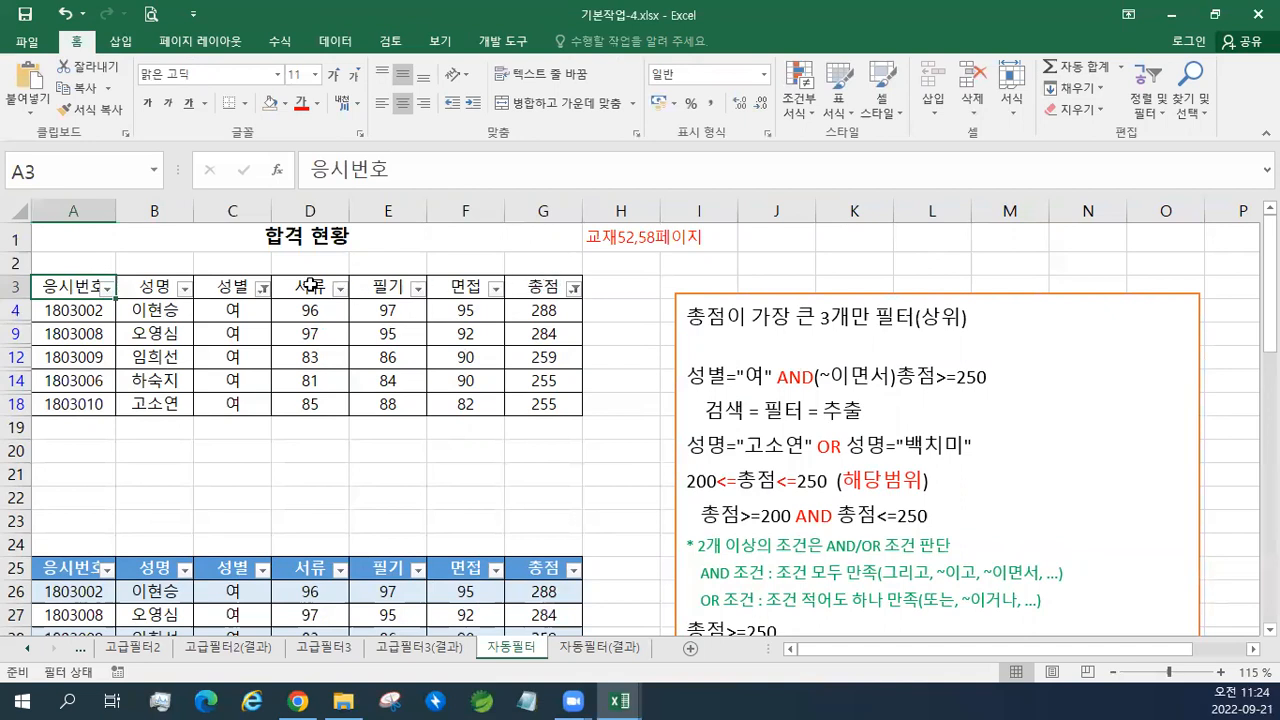
{"action": "left_click", "coordinate": [231, 288]}
{"action": "left_click", "coordinate": [540, 286]}
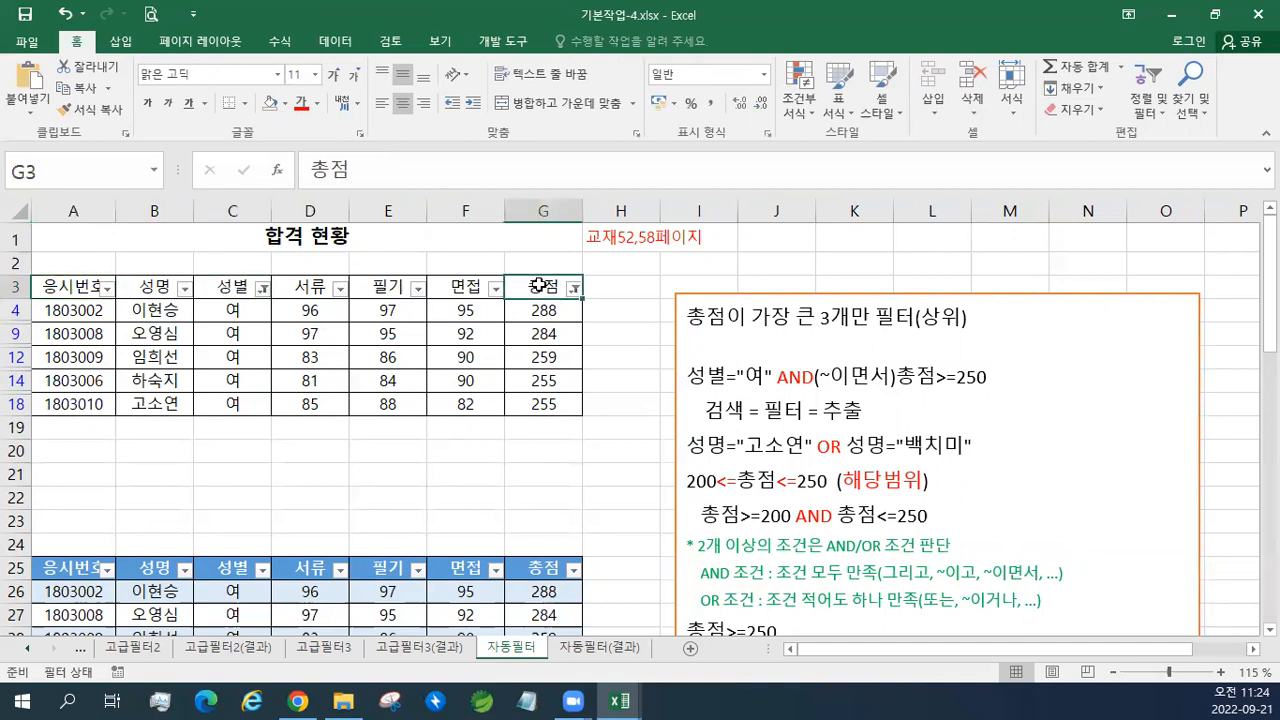
{"action": "left_click", "coordinate": [238, 286]}
{"action": "left_click", "coordinate": [534, 287]}
{"action": "left_click", "coordinate": [261, 289]}
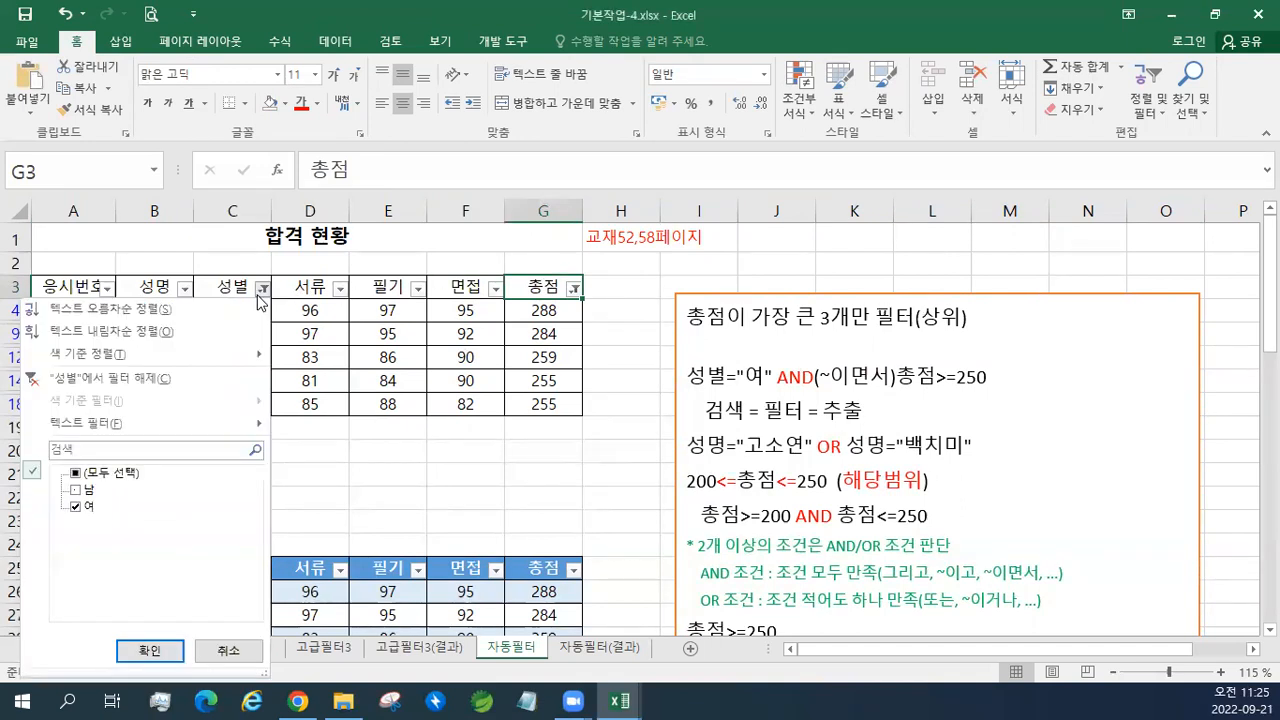
{"action": "left_click", "coordinate": [516, 287]}
{"action": "left_click", "coordinate": [571, 289]}
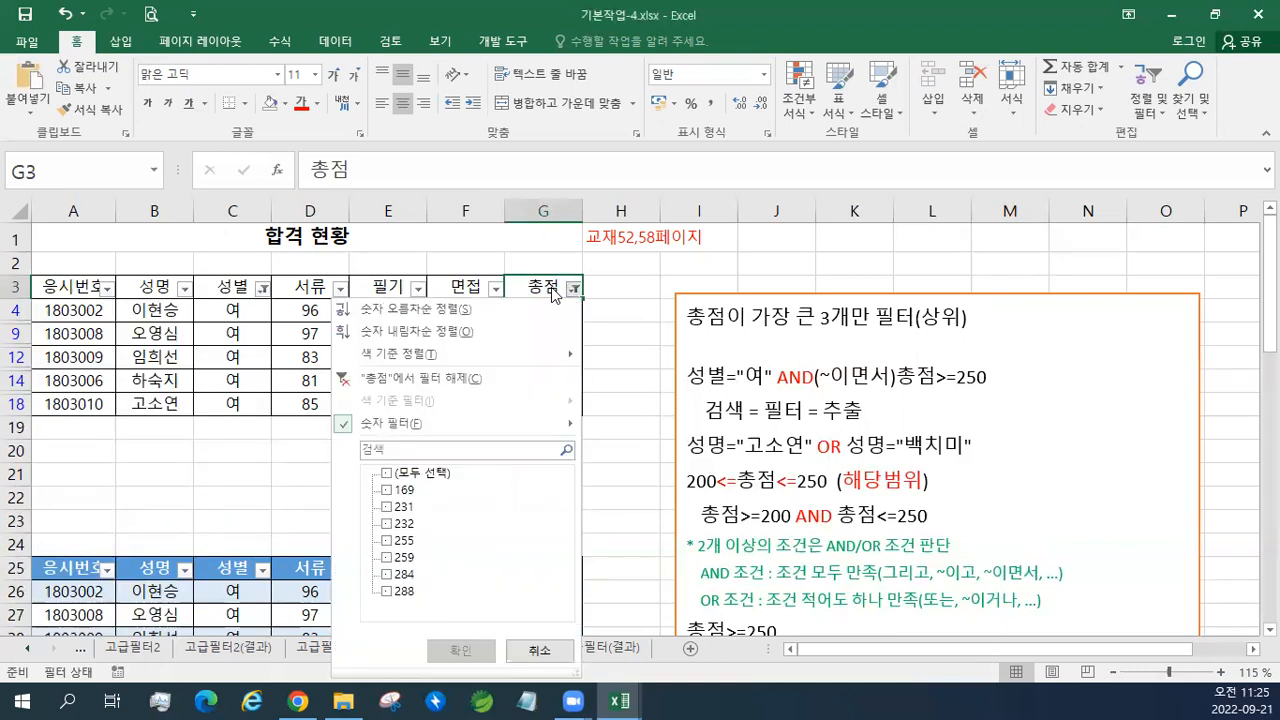
{"action": "left_click", "coordinate": [551, 287]}
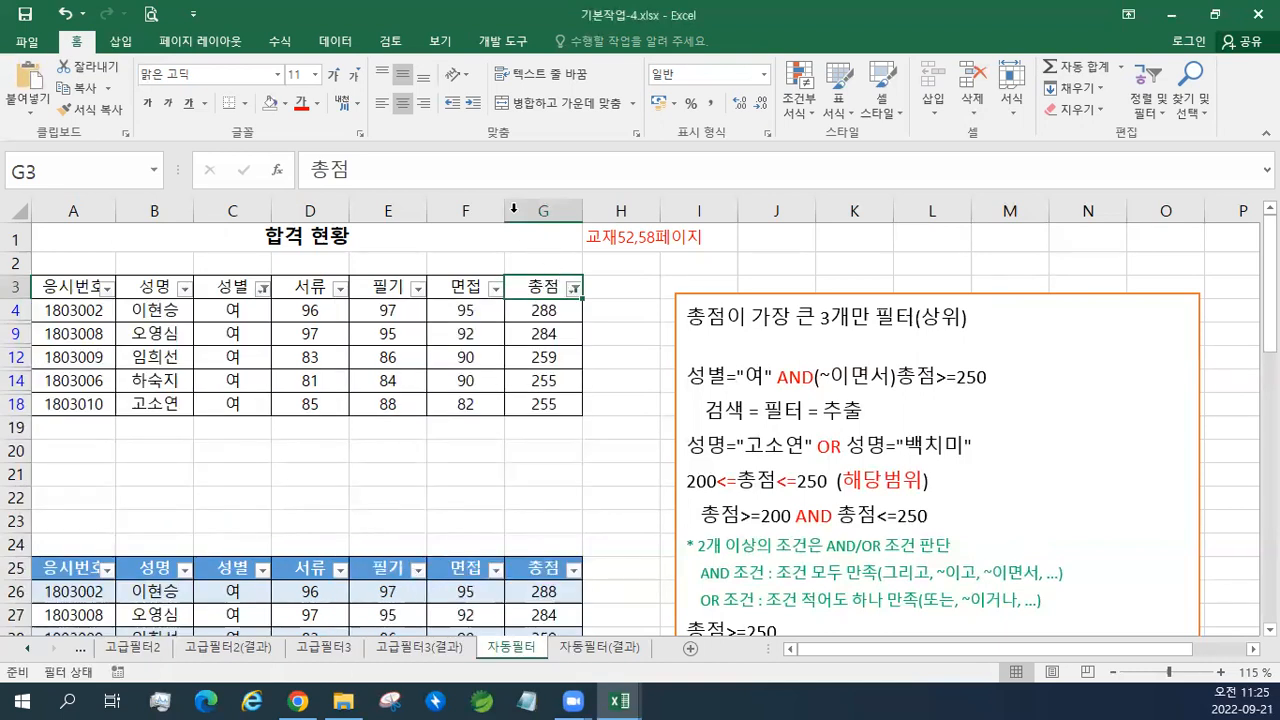
{"action": "left_click", "coordinate": [332, 44]}
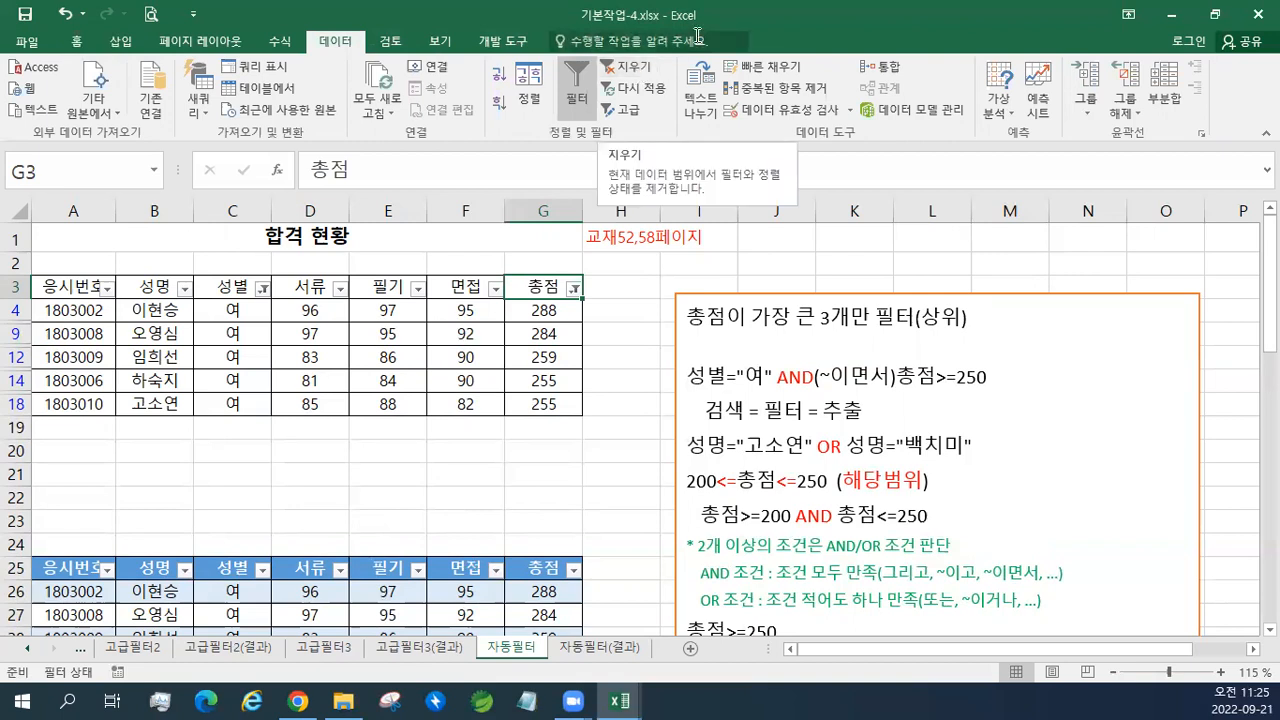
{"action": "left_click", "coordinate": [640, 70]}
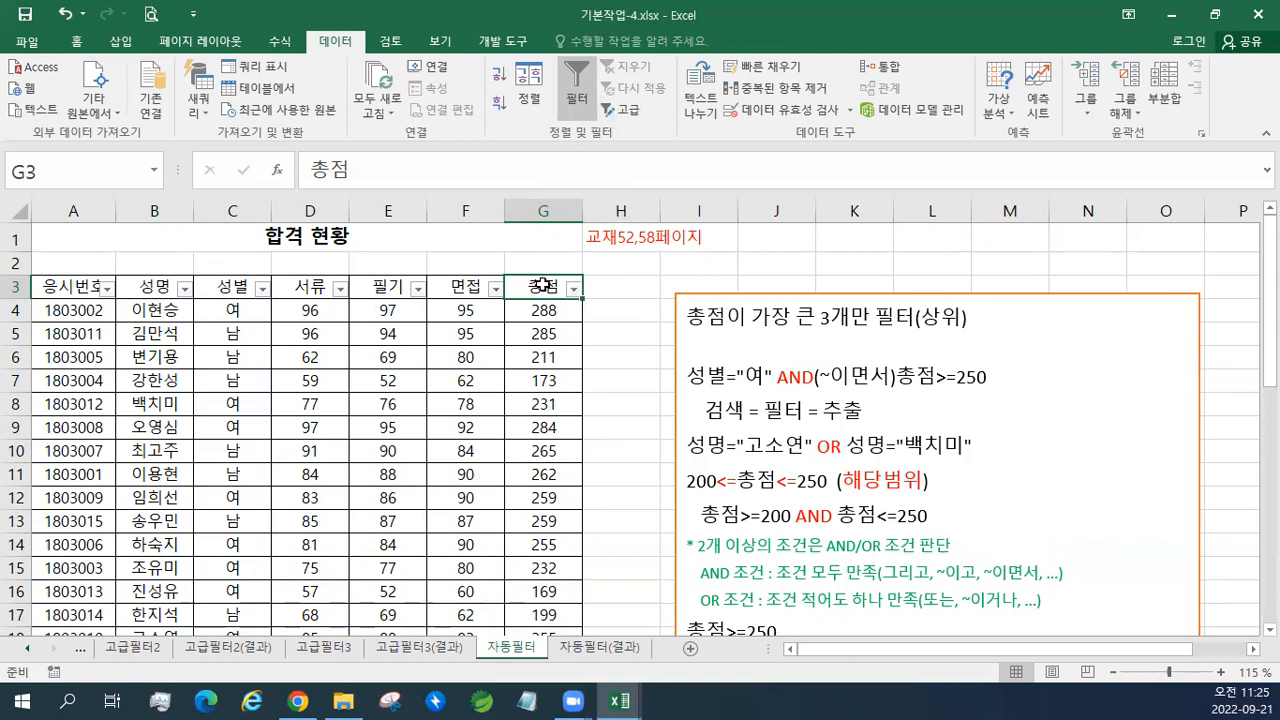
Filter the 총점 column to the 상위 3 항목 with the top 10 filter.
{"action": "left_click", "coordinate": [573, 291]}
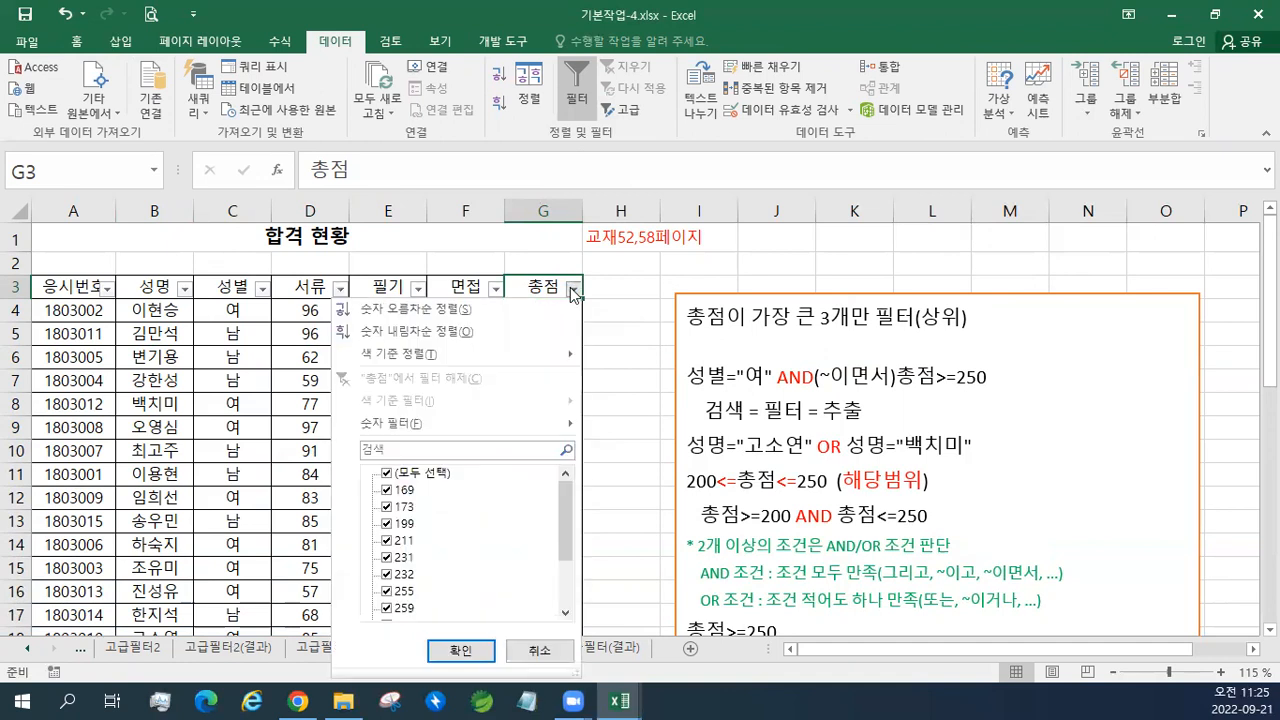
{"action": "mouse_move", "coordinate": [495, 424]}
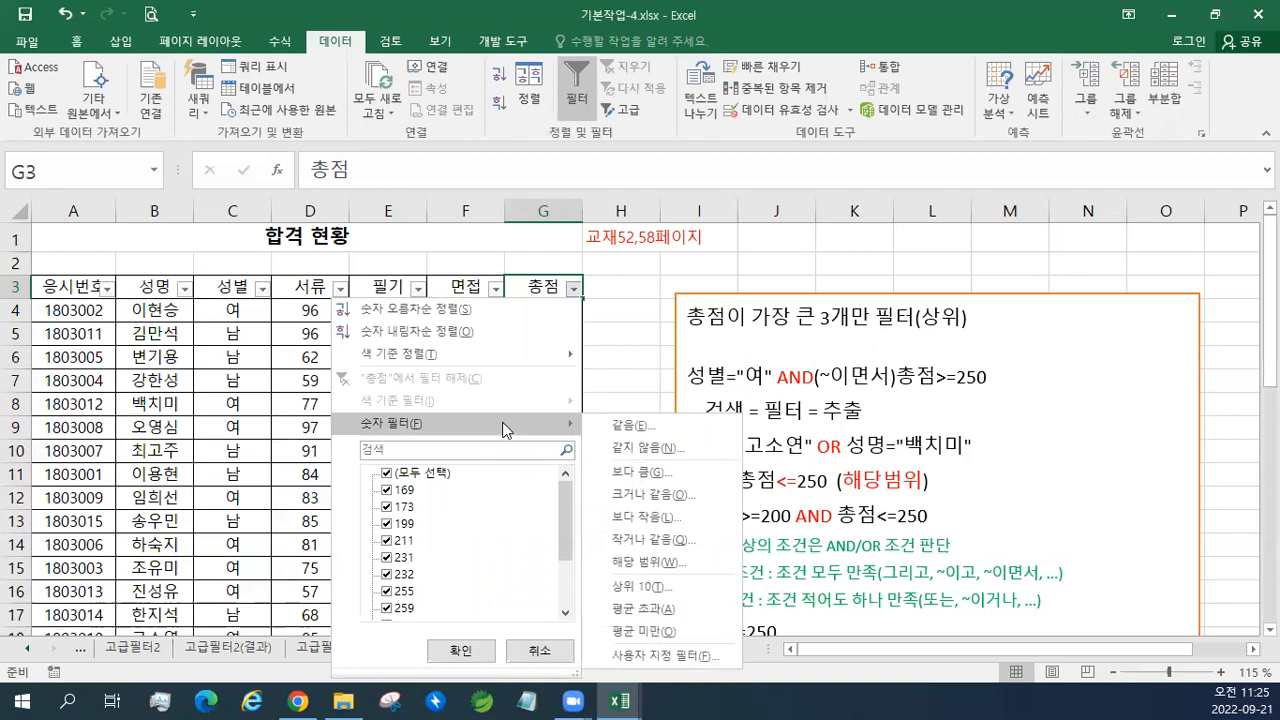
{"action": "left_click", "coordinate": [671, 585]}
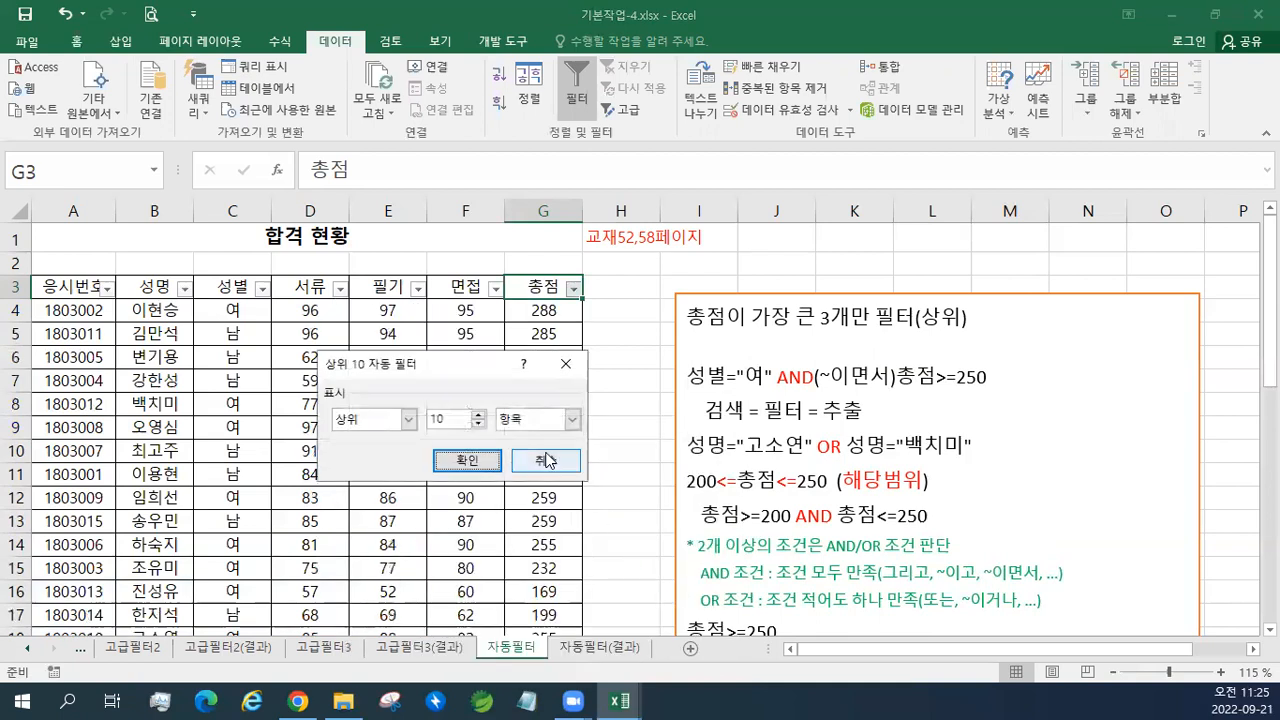
{"action": "left_click", "coordinate": [480, 425]}
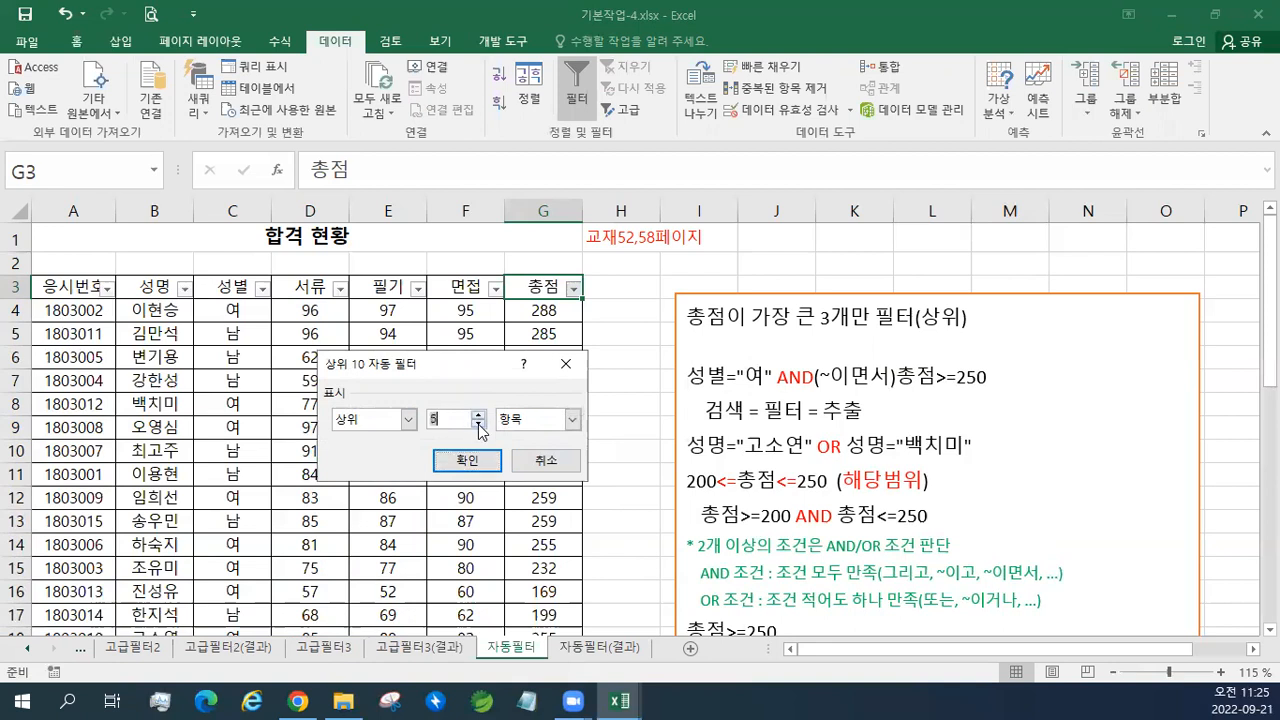
{"action": "left_click", "coordinate": [480, 425]}
{"action": "left_click", "coordinate": [549, 424]}
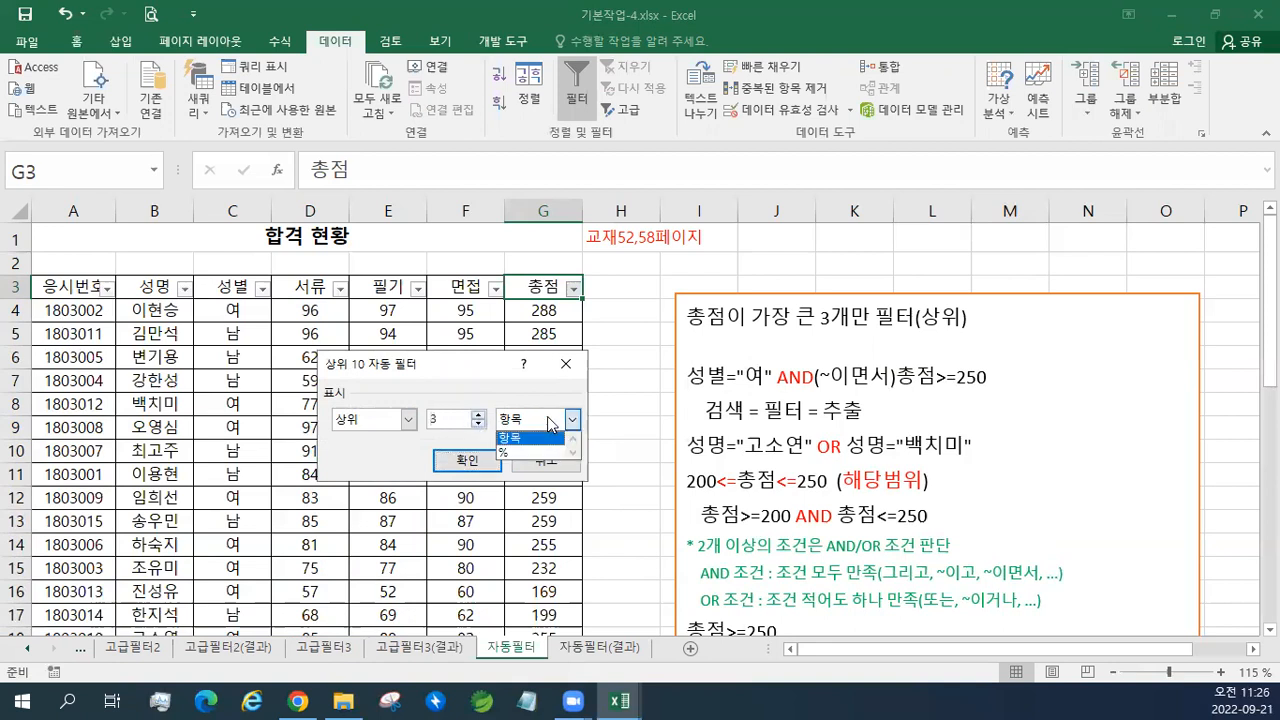
{"action": "left_click", "coordinate": [549, 424]}
{"action": "left_click", "coordinate": [549, 424]}
{"action": "left_click", "coordinate": [529, 440]}
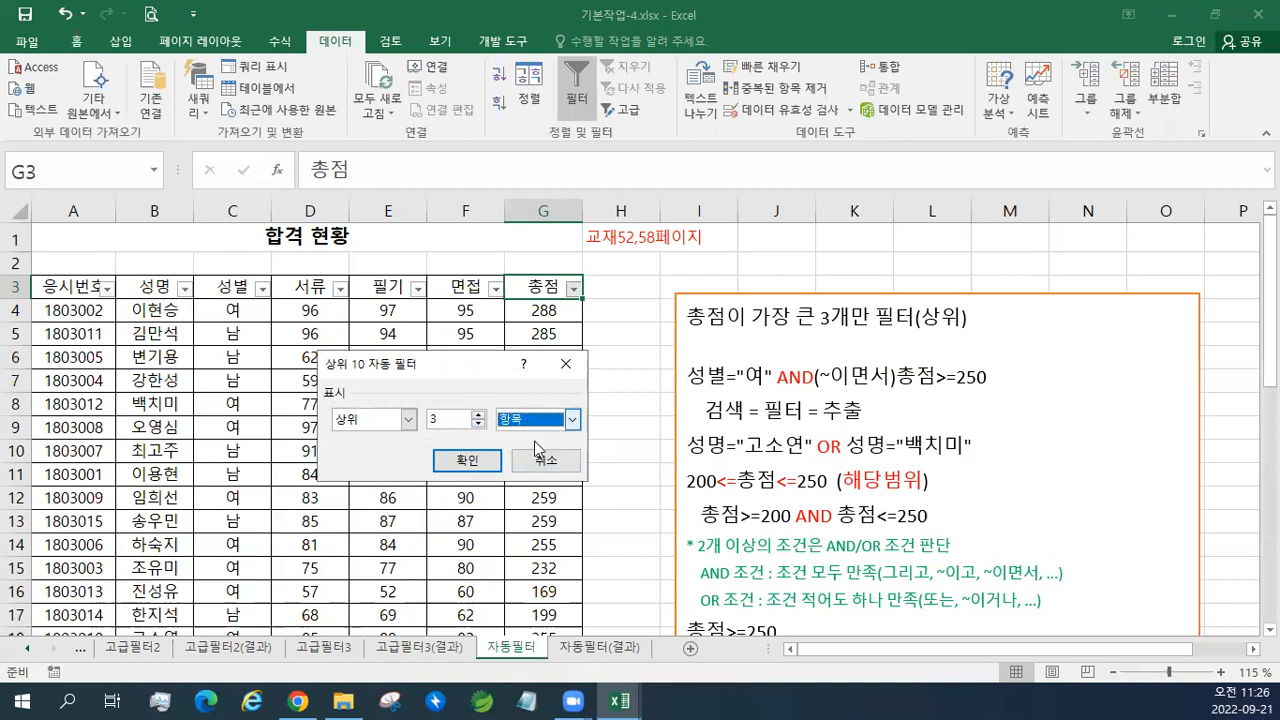
{"action": "left_click", "coordinate": [487, 468]}
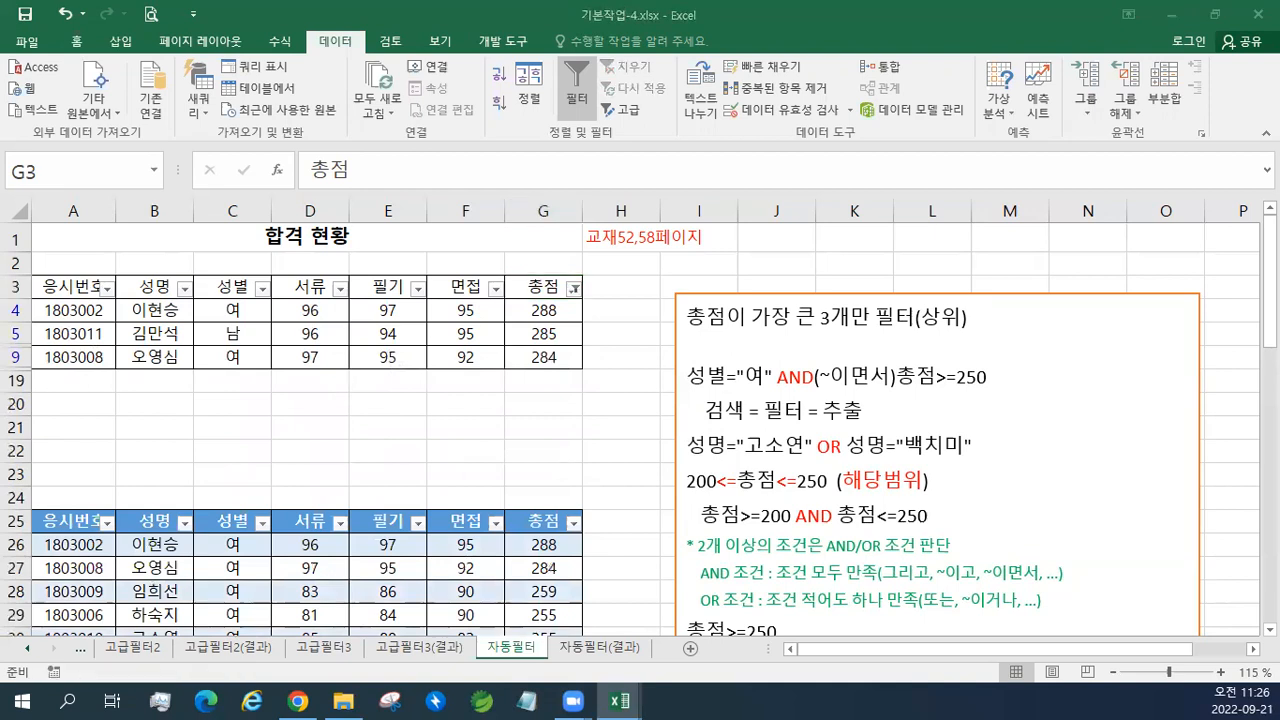
Remove the top 3 filter from the 총점 column.
{"action": "left_click", "coordinate": [411, 343]}
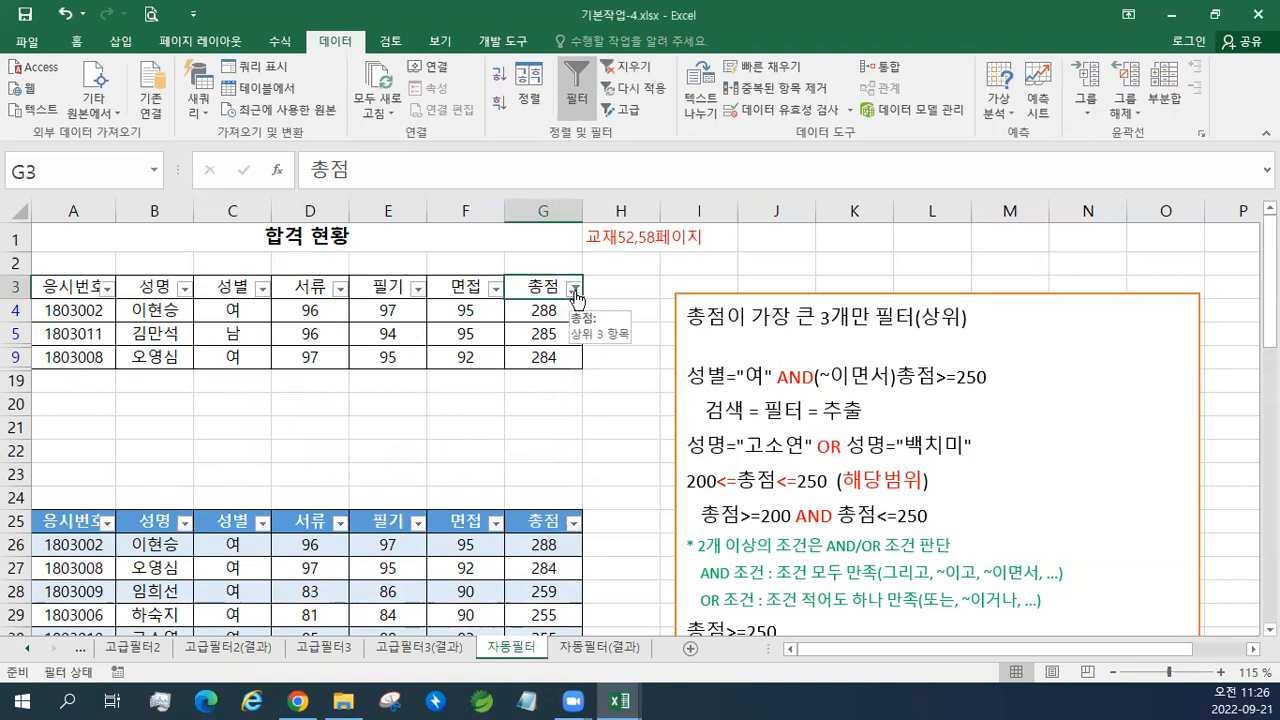
{"action": "left_click", "coordinate": [575, 289]}
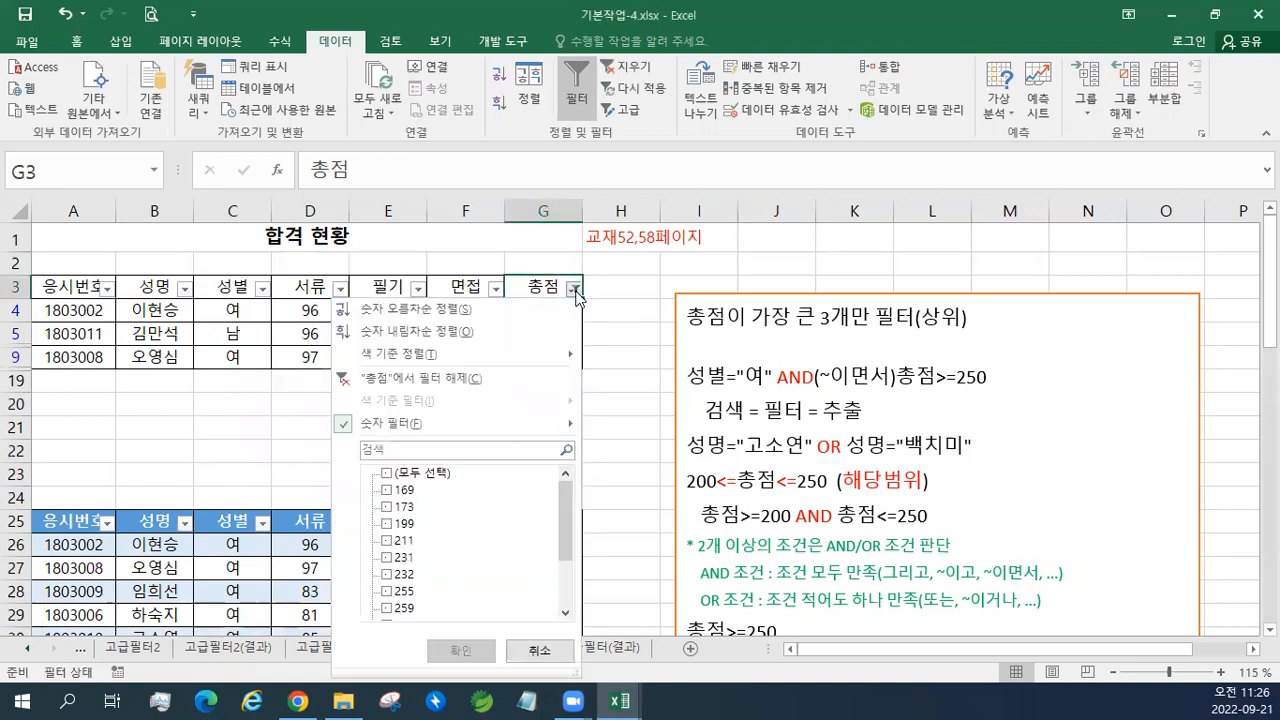
{"action": "left_click", "coordinate": [490, 380]}
Add the line "총점이 가장 작은 30%만 필터(하위)" at the top of the notes, keeping its source formatting.
{"action": "left_click", "coordinate": [687, 316]}
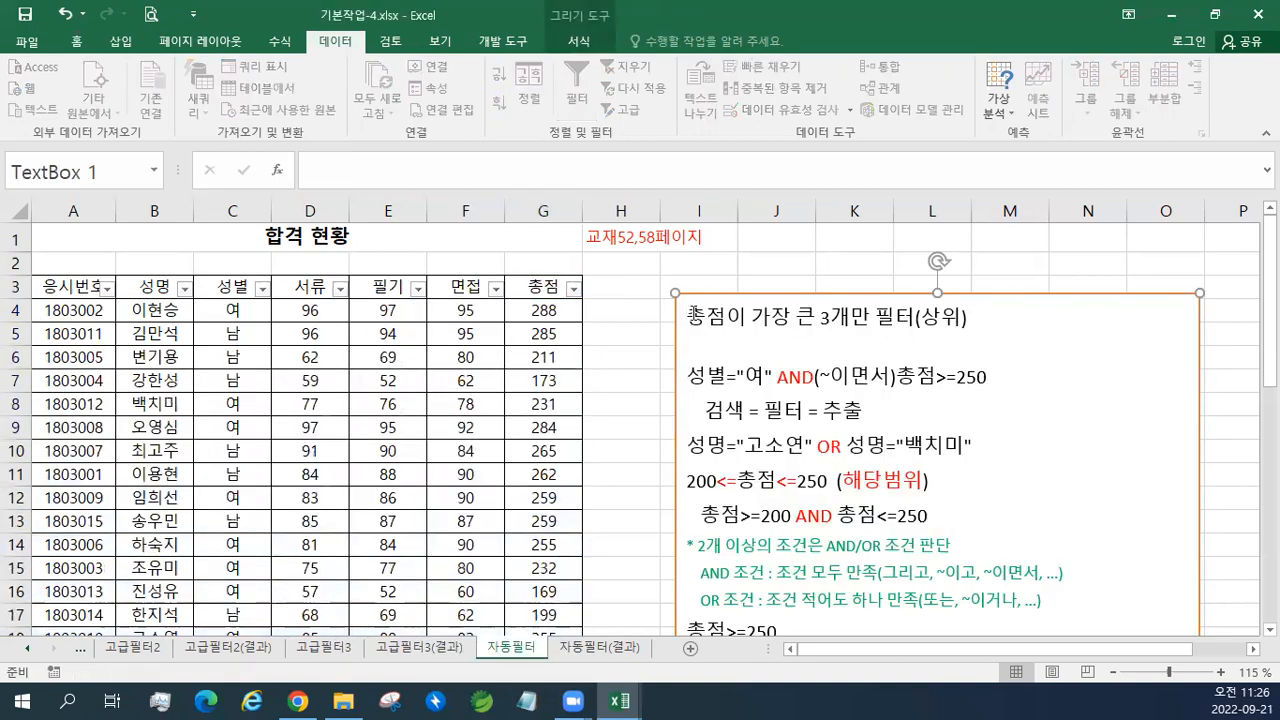
{"action": "type", "text": "총점이 가장 작은 30%만 필터(하위)"}
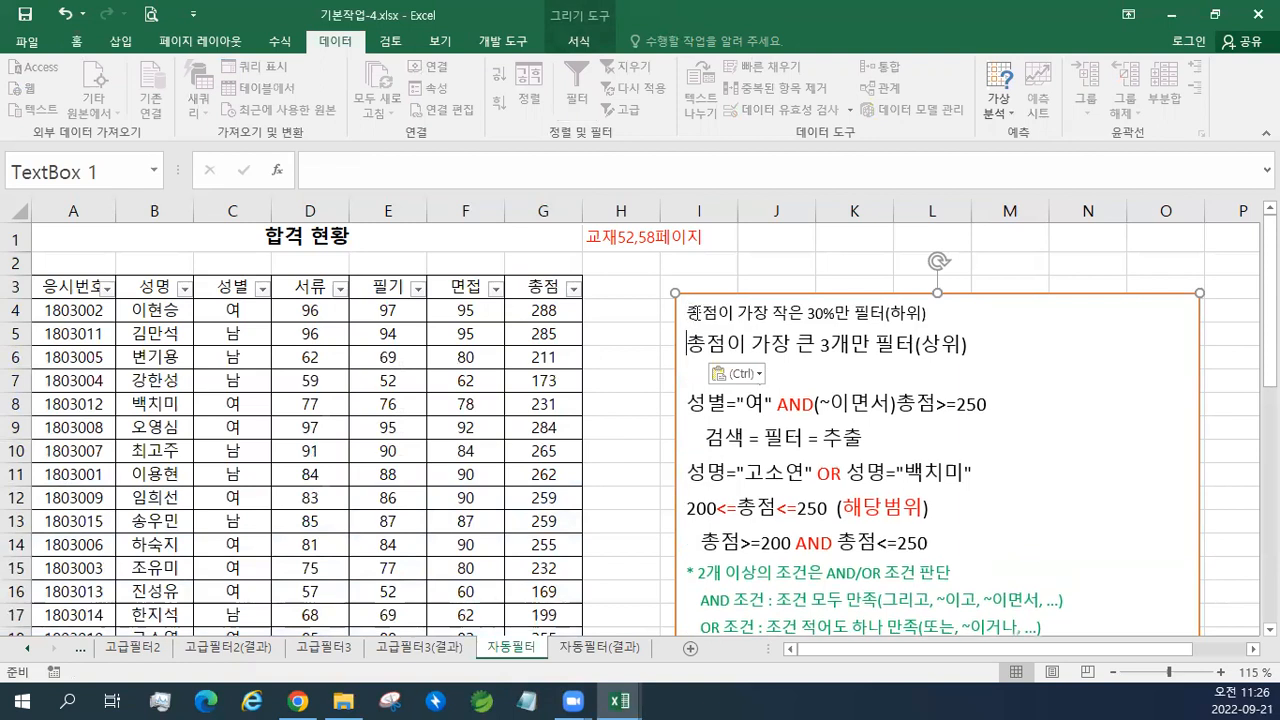
{"action": "left_click", "coordinate": [759, 421]}
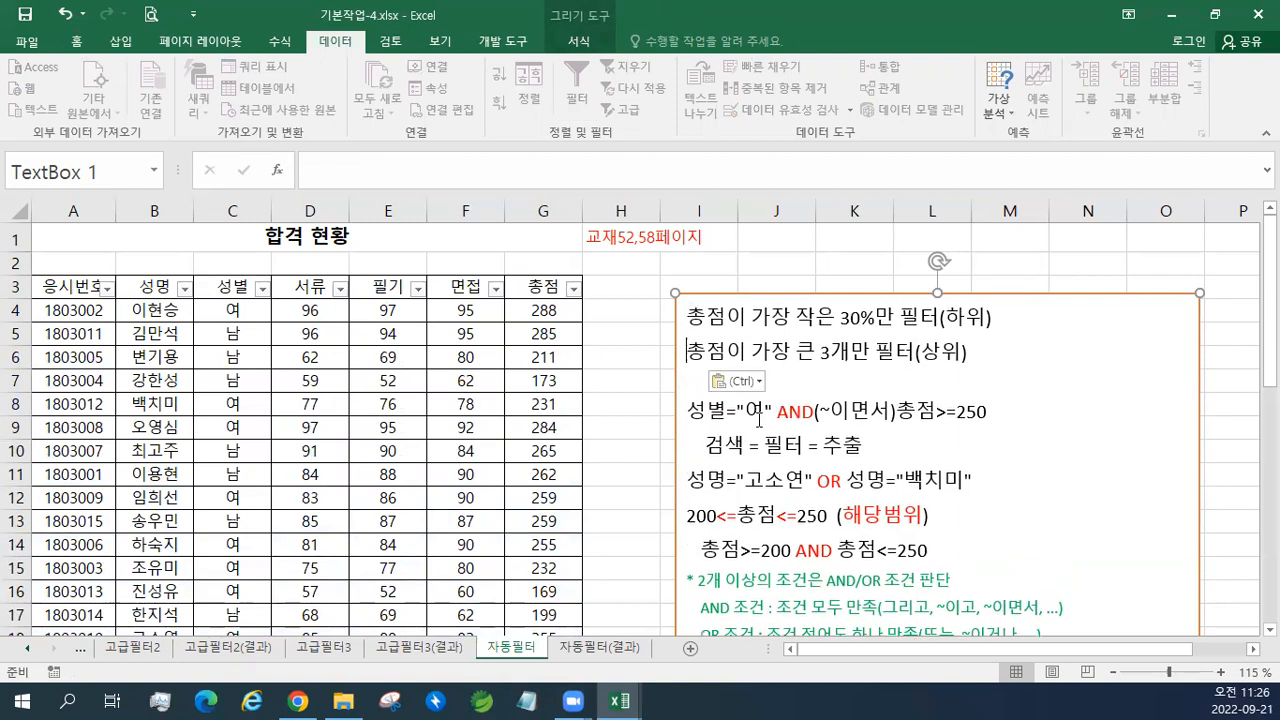
{"action": "left_click", "coordinate": [537, 286]}
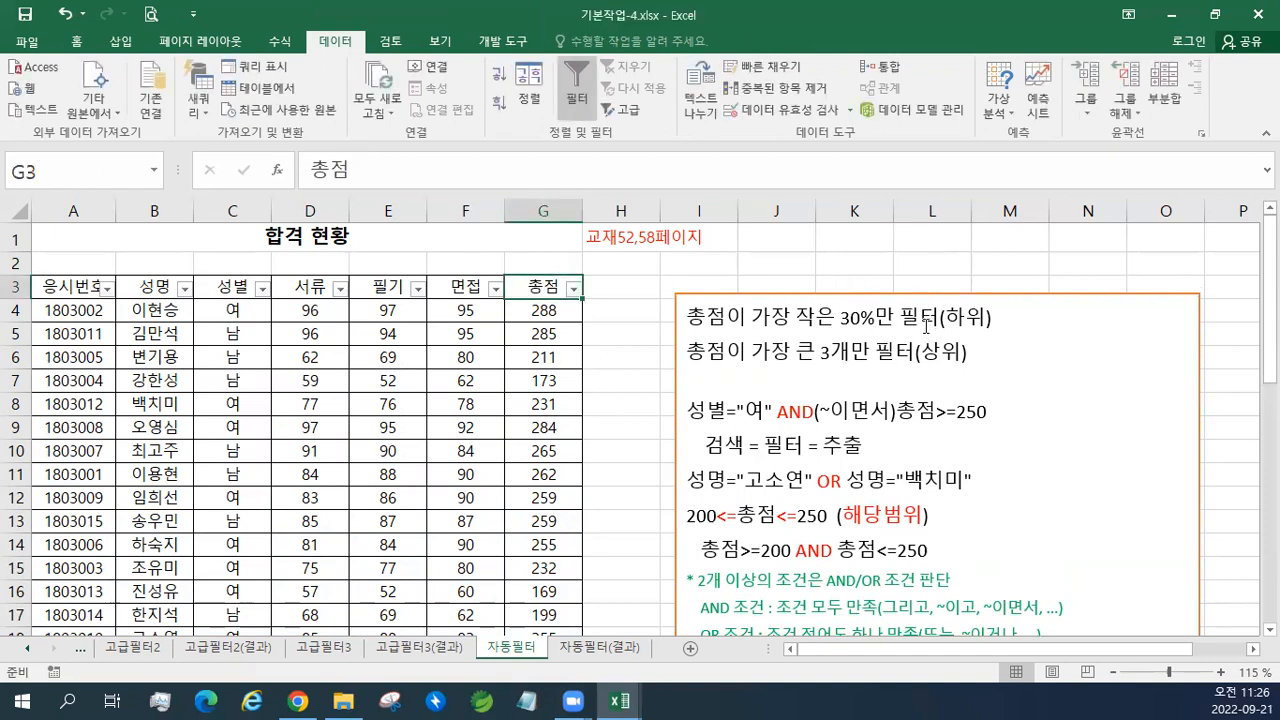
Filter the 총점 column of the upper table to show only the lowest (하위) 30 percent of records.
{"action": "left_click", "coordinate": [572, 288]}
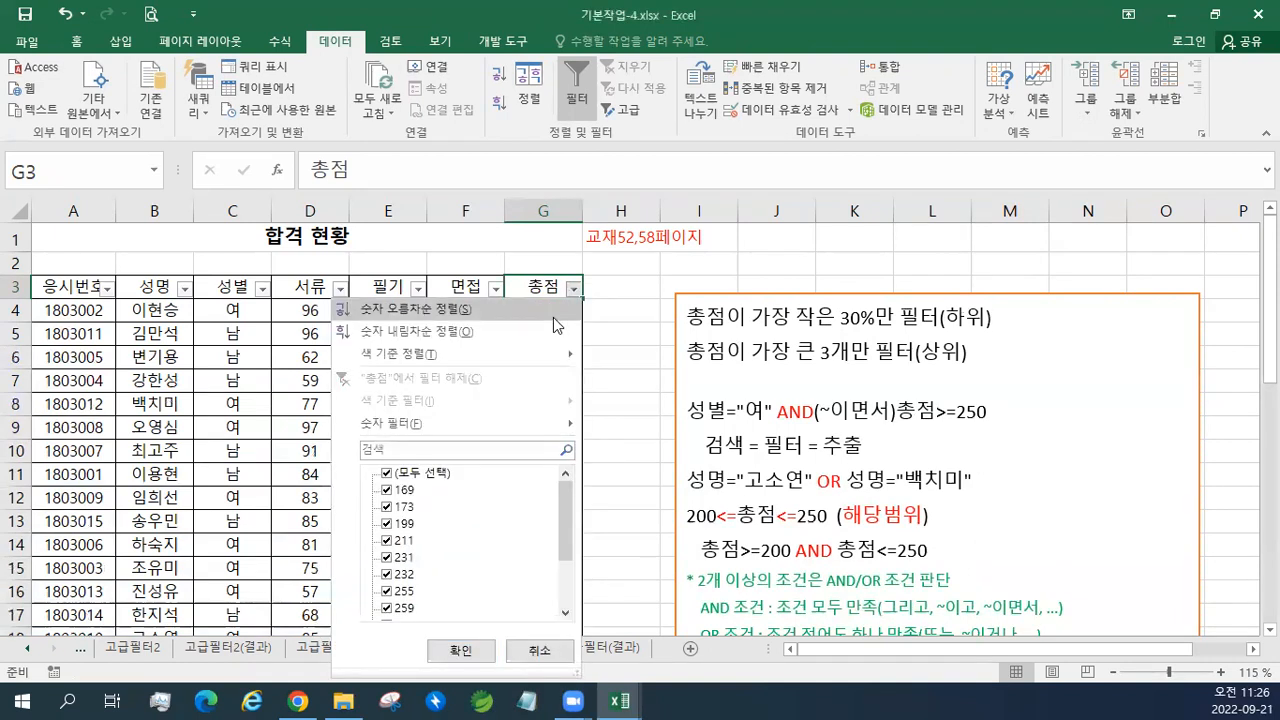
{"action": "mouse_move", "coordinate": [478, 431]}
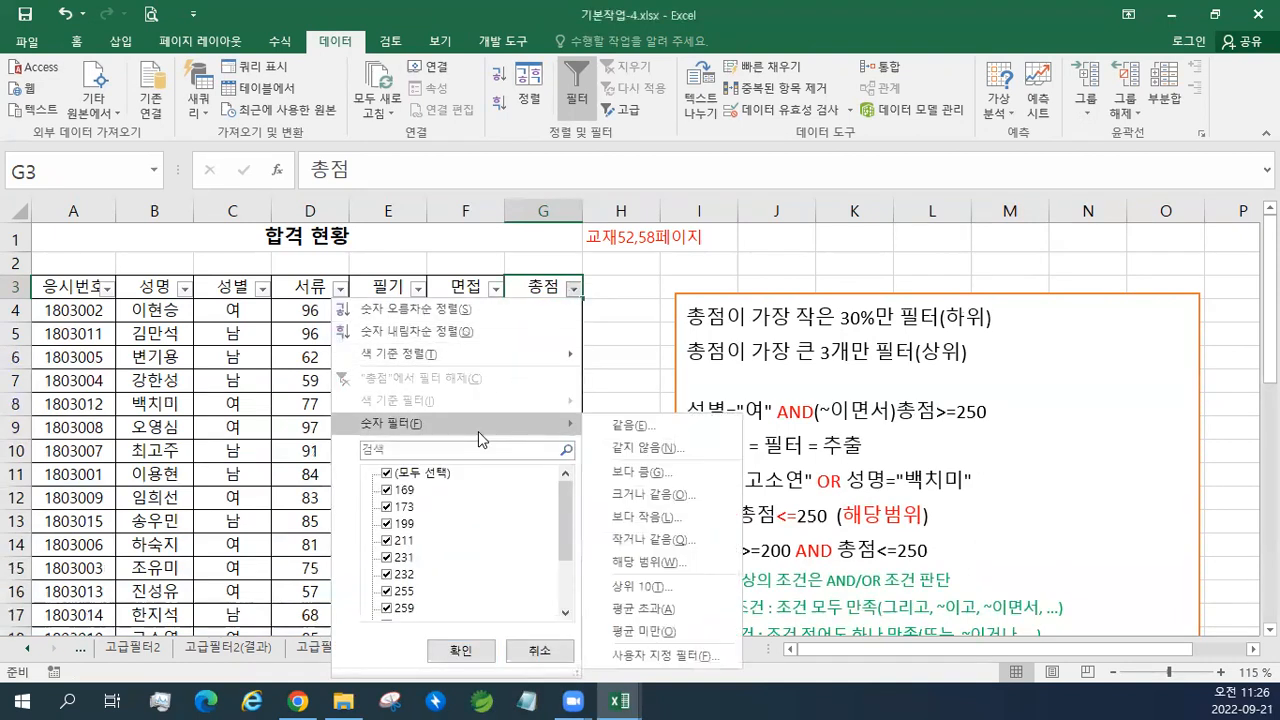
{"action": "left_click", "coordinate": [683, 592]}
{"action": "left_click", "coordinate": [406, 421]}
{"action": "left_click", "coordinate": [378, 451]}
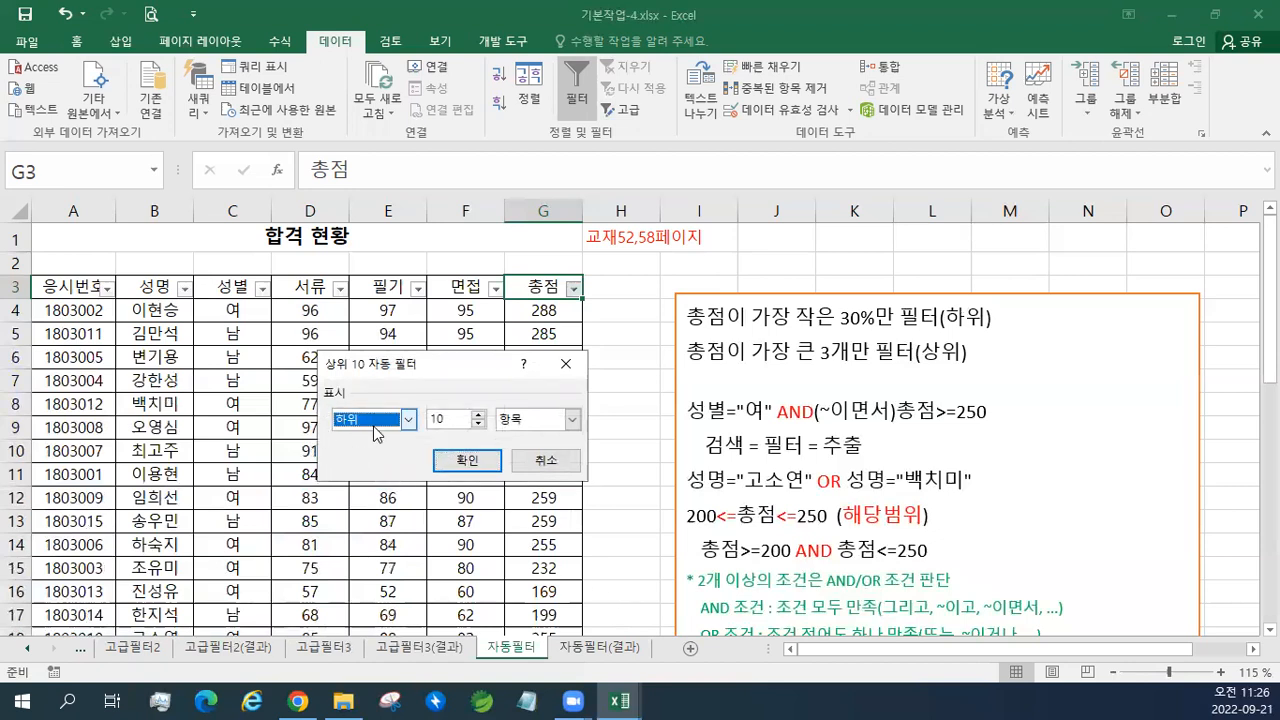
{"action": "left_click_drag", "start_coordinate": [431, 421], "coordinate": [458, 426]}
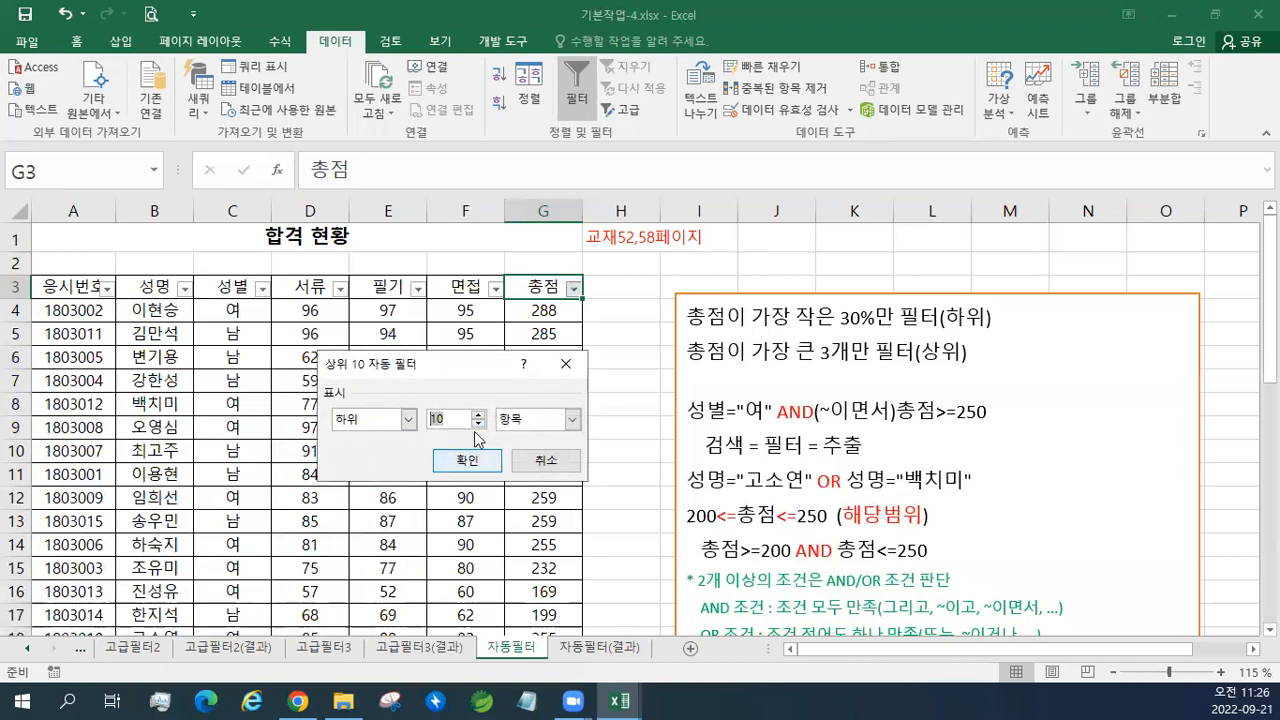
{"action": "type", "text": "30"}
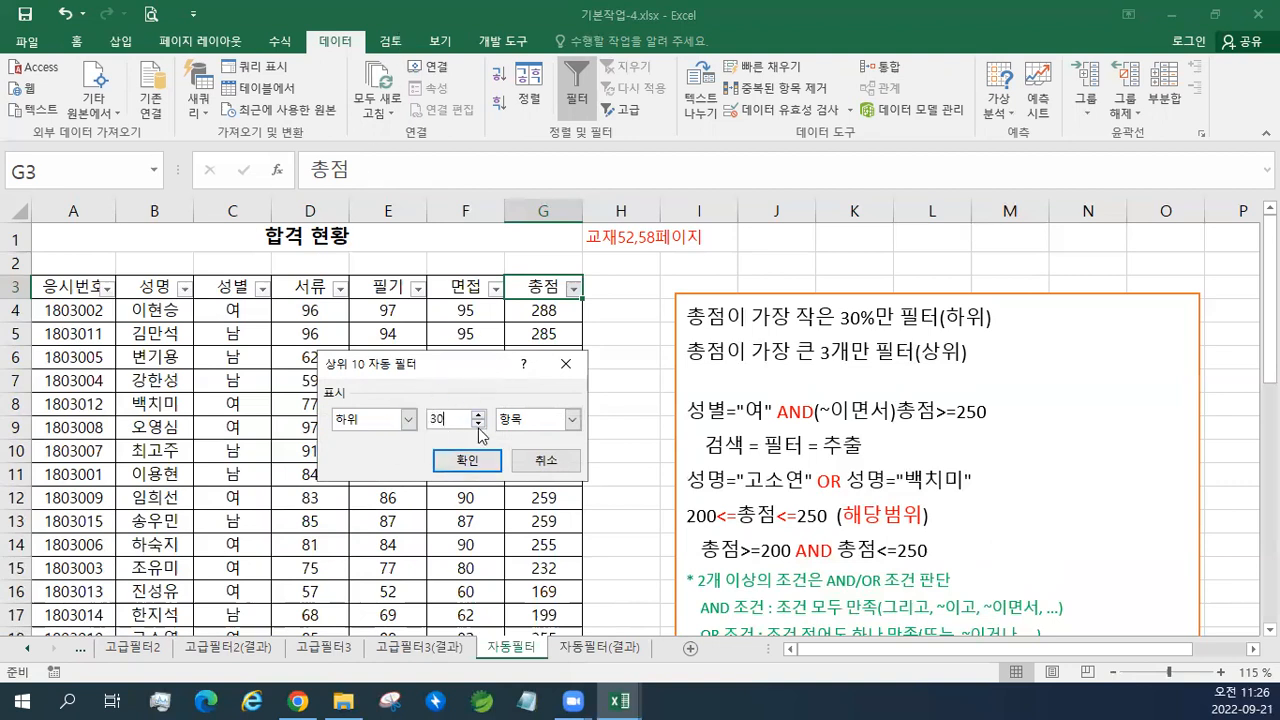
{"action": "left_click", "coordinate": [571, 419]}
{"action": "left_click", "coordinate": [525, 453]}
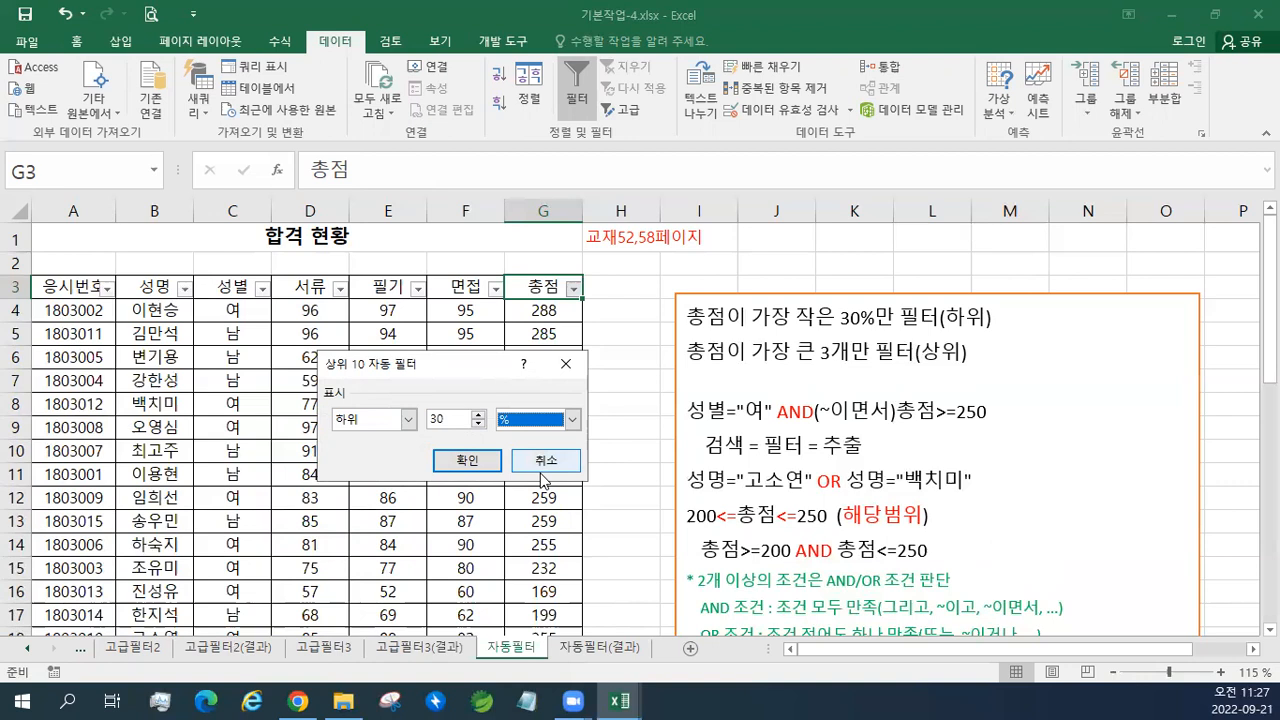
{"action": "left_click", "coordinate": [482, 462]}
{"action": "left_click_drag", "start_coordinate": [548, 311], "coordinate": [558, 380]}
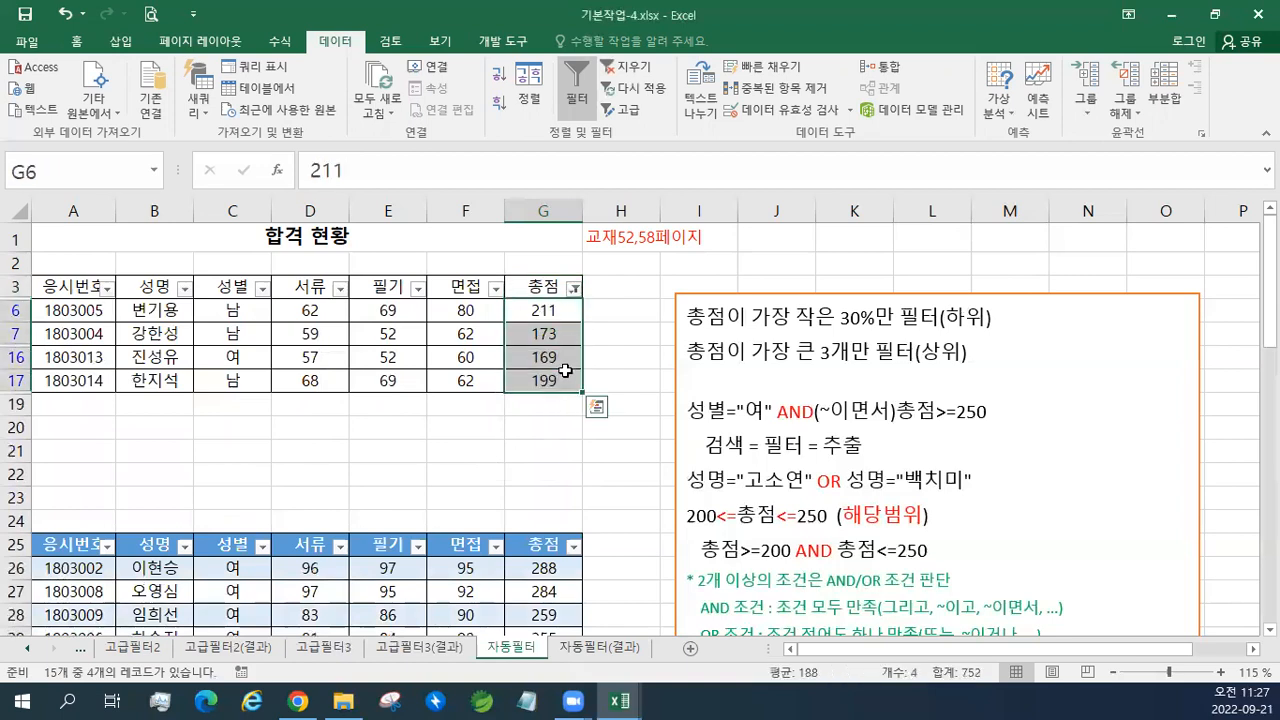
Insert two blank lines at the start of the notes text box.
{"action": "left_click", "coordinate": [682, 318]}
{"action": "key", "text": "Return"}
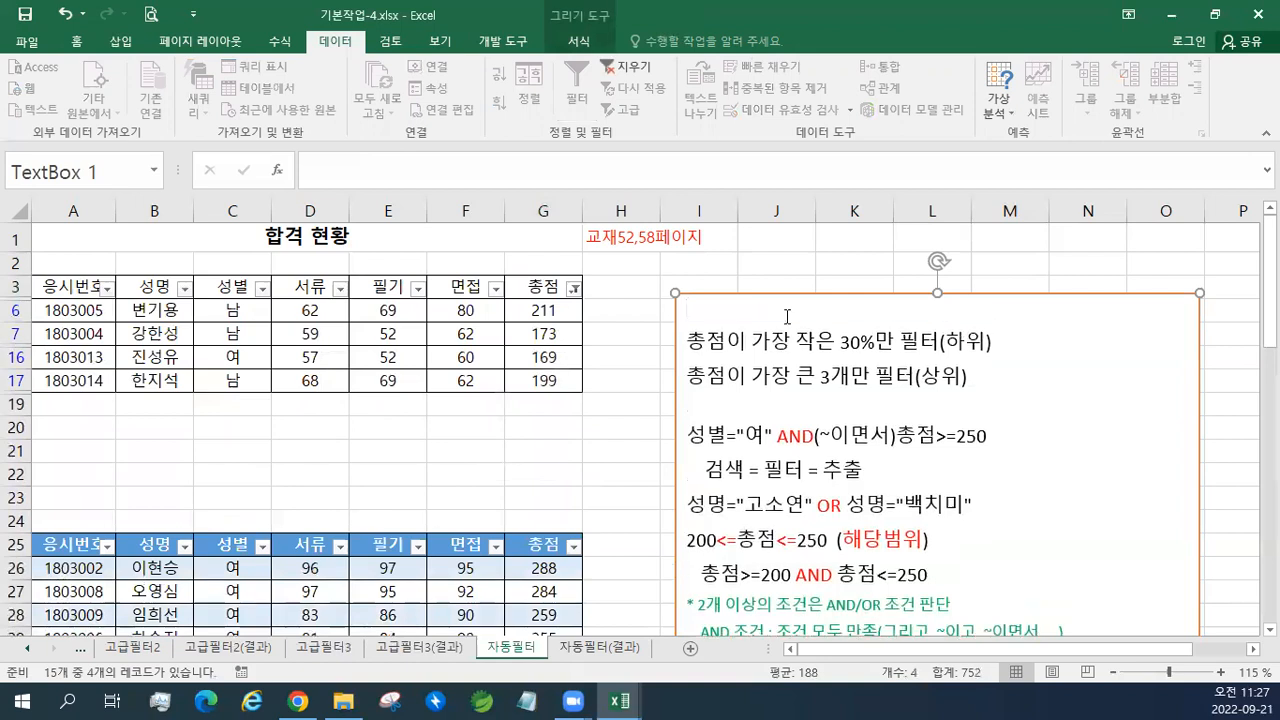
{"action": "key", "text": "Return"}
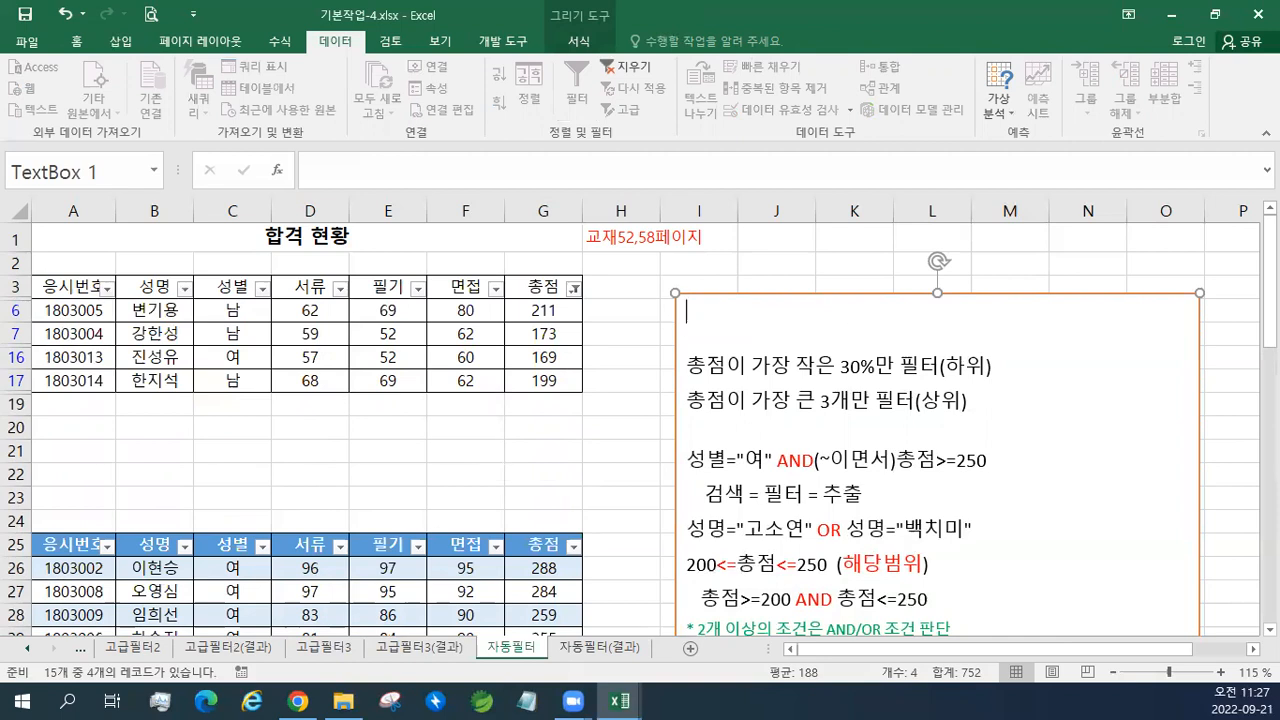
Clear the filter from the 총점 column so all records are listed.
{"action": "left_click", "coordinate": [574, 289]}
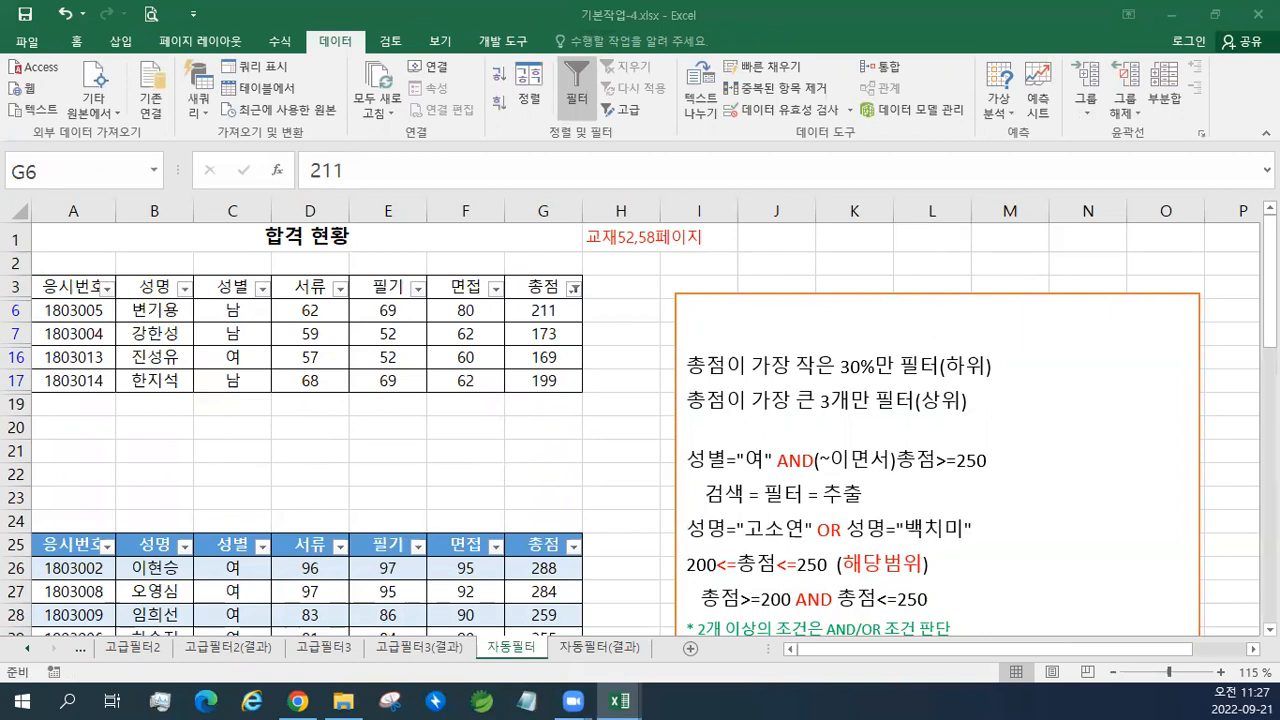
{"action": "left_click", "coordinate": [716, 313]}
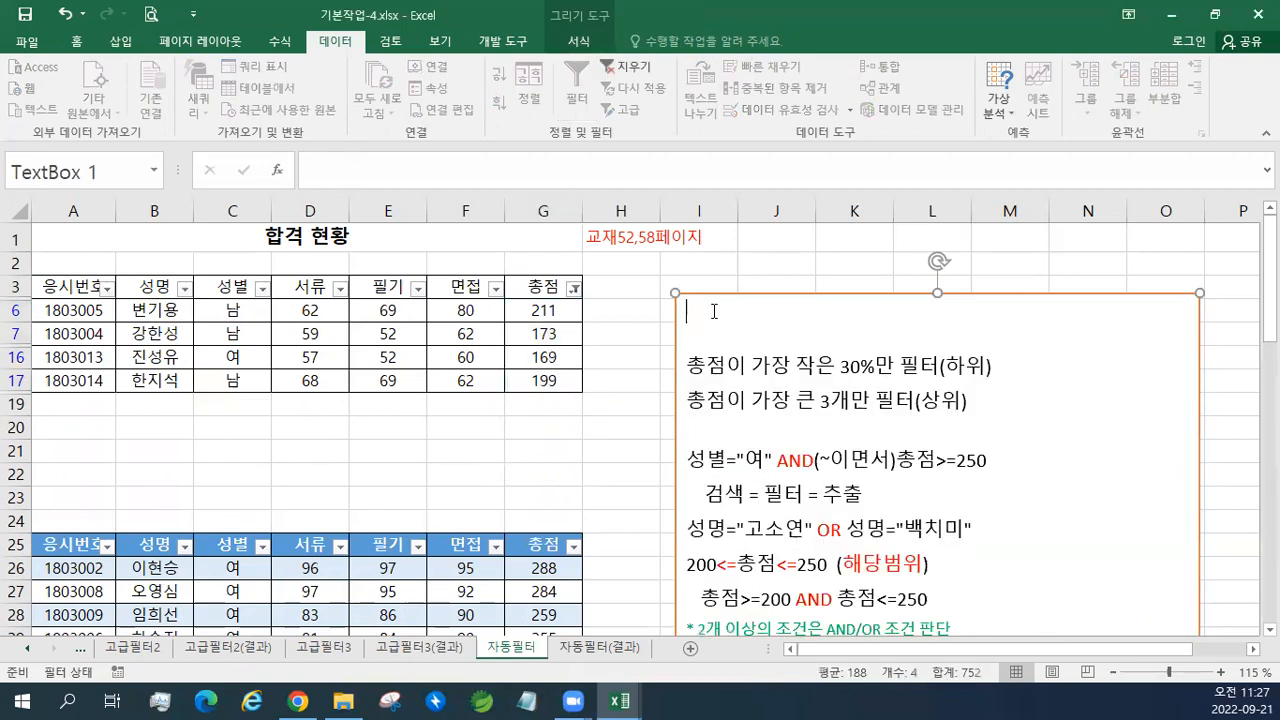
{"action": "left_click", "coordinate": [574, 289]}
{"action": "left_click", "coordinate": [506, 371]}
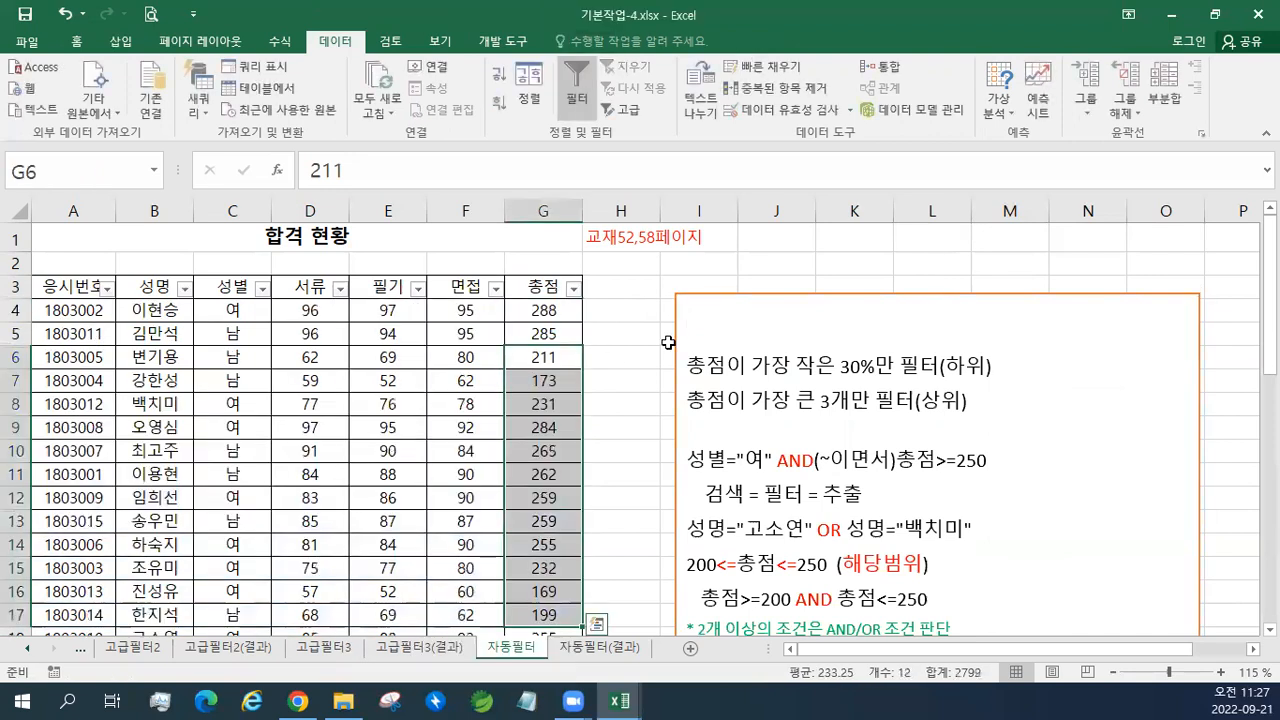
Add the first-line note 성명이 "이"씨 성을 가진 레코드 필터(성명 시작문자 "이"), matching the existing text format, and delete the extra blank line.
{"action": "left_click", "coordinate": [712, 315]}
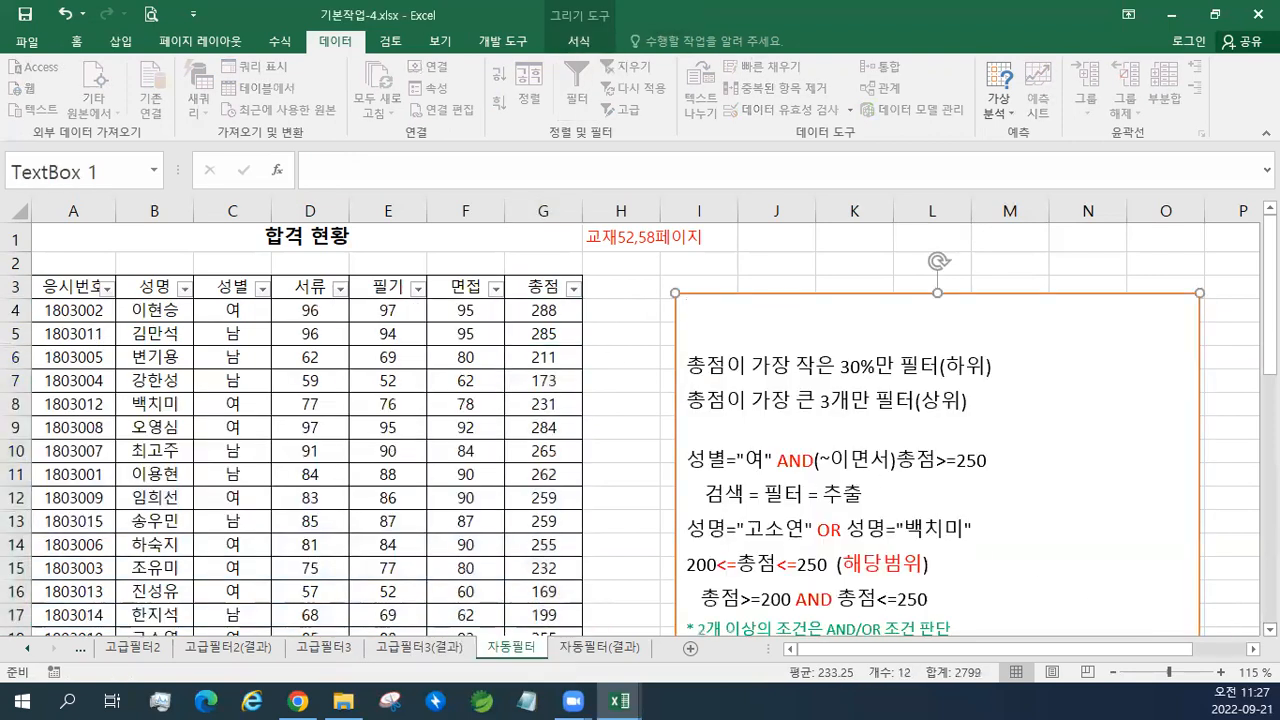
{"action": "left_click", "coordinate": [1270, 629]}
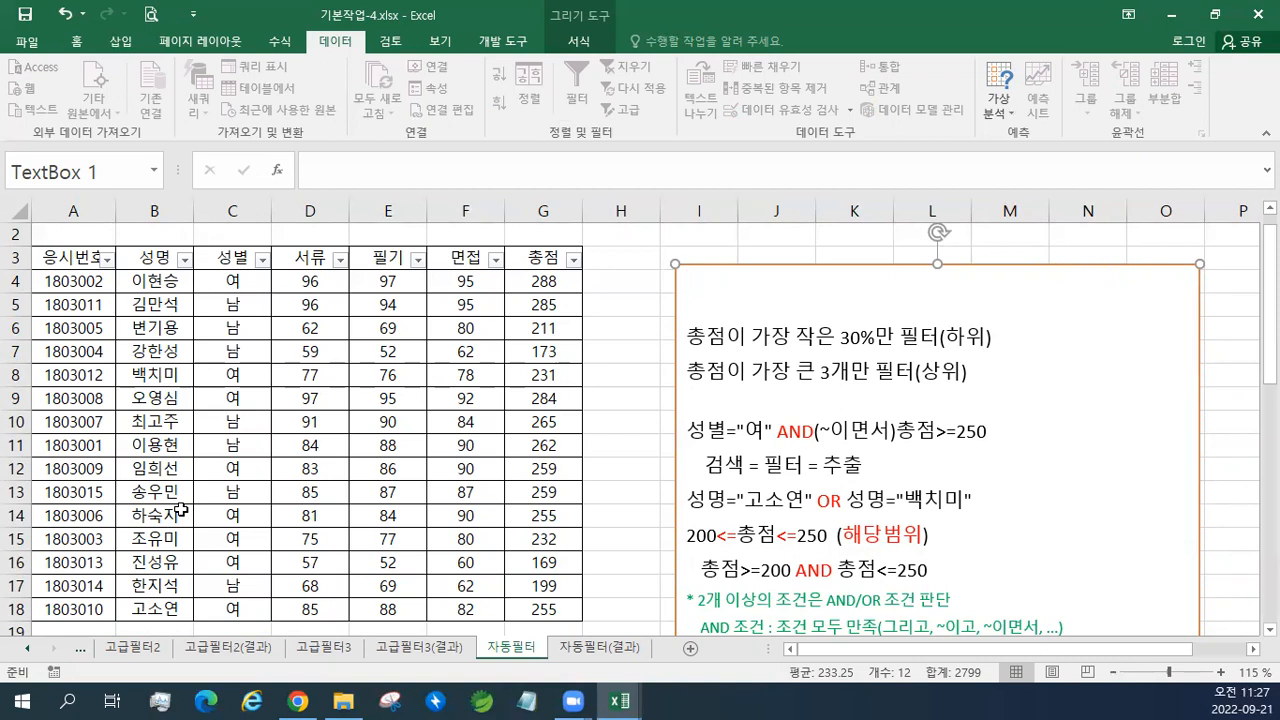
{"action": "type", "text": "성명이 \"이\"씨 성을 가진 레코드 필터(성명 시작문자 \"이\")"}
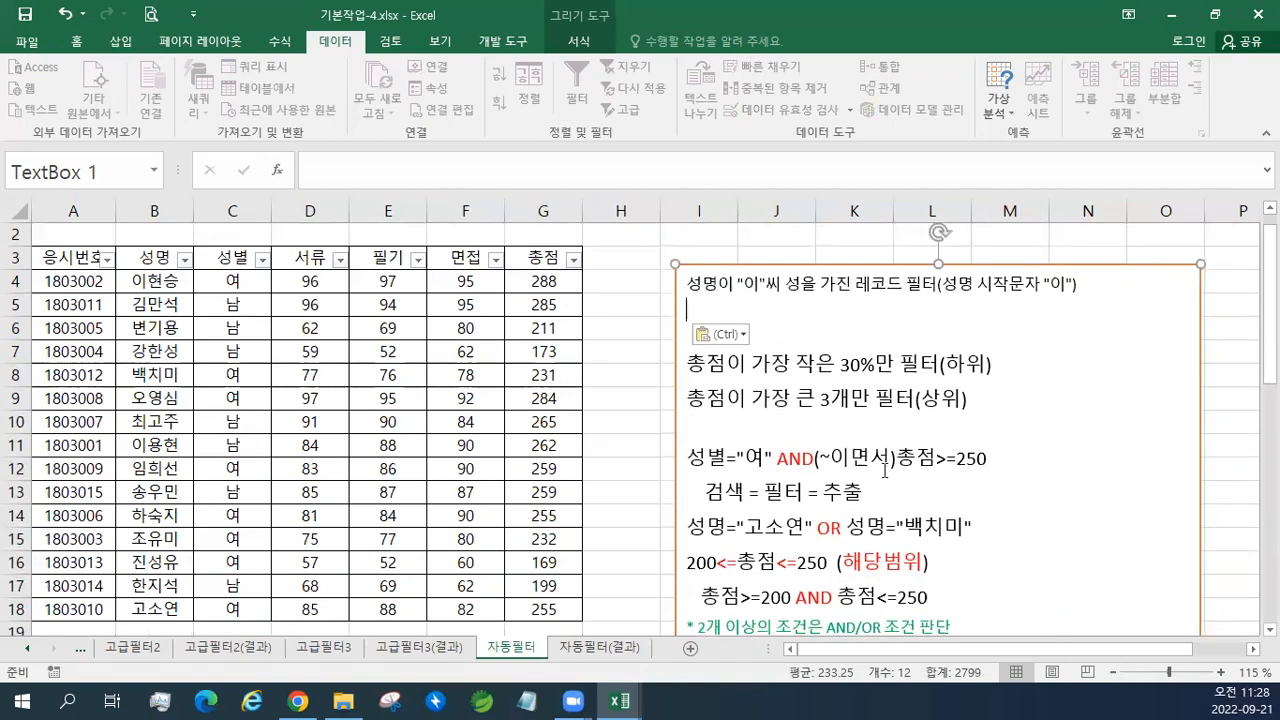
{"action": "left_click", "coordinate": [743, 345]}
{"action": "left_click", "coordinate": [737, 380]}
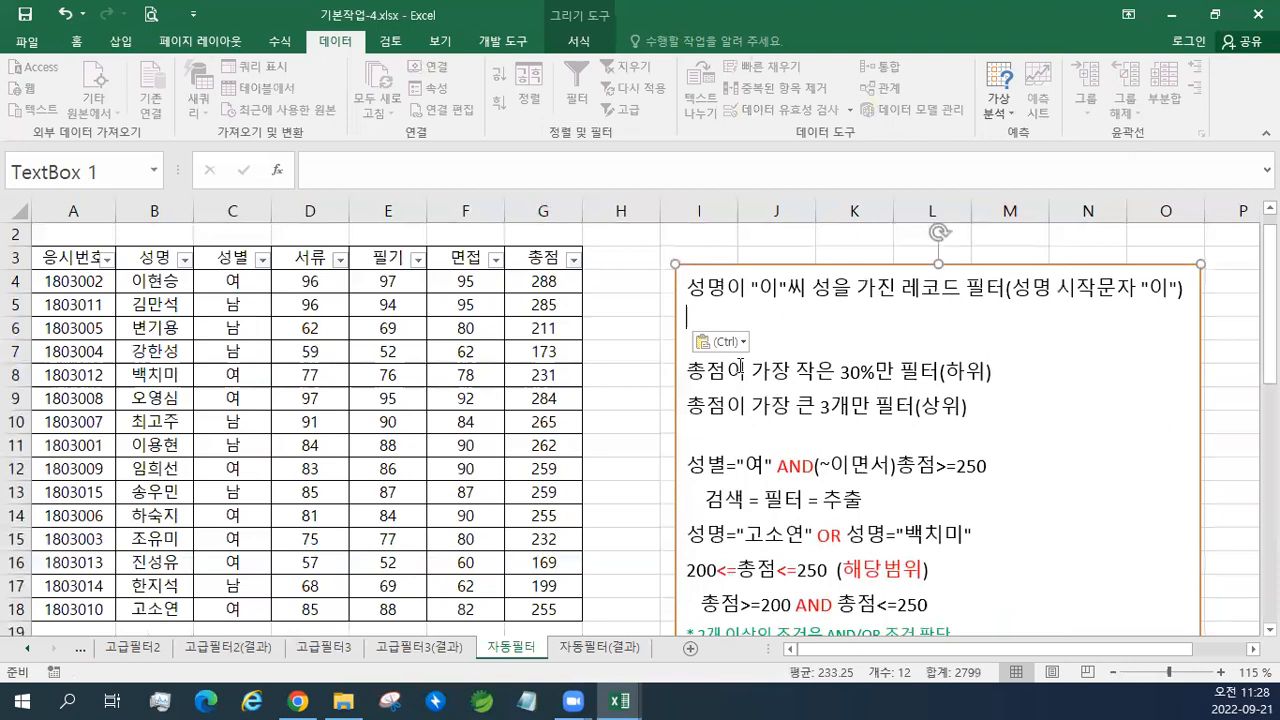
{"action": "key", "text": "Delete"}
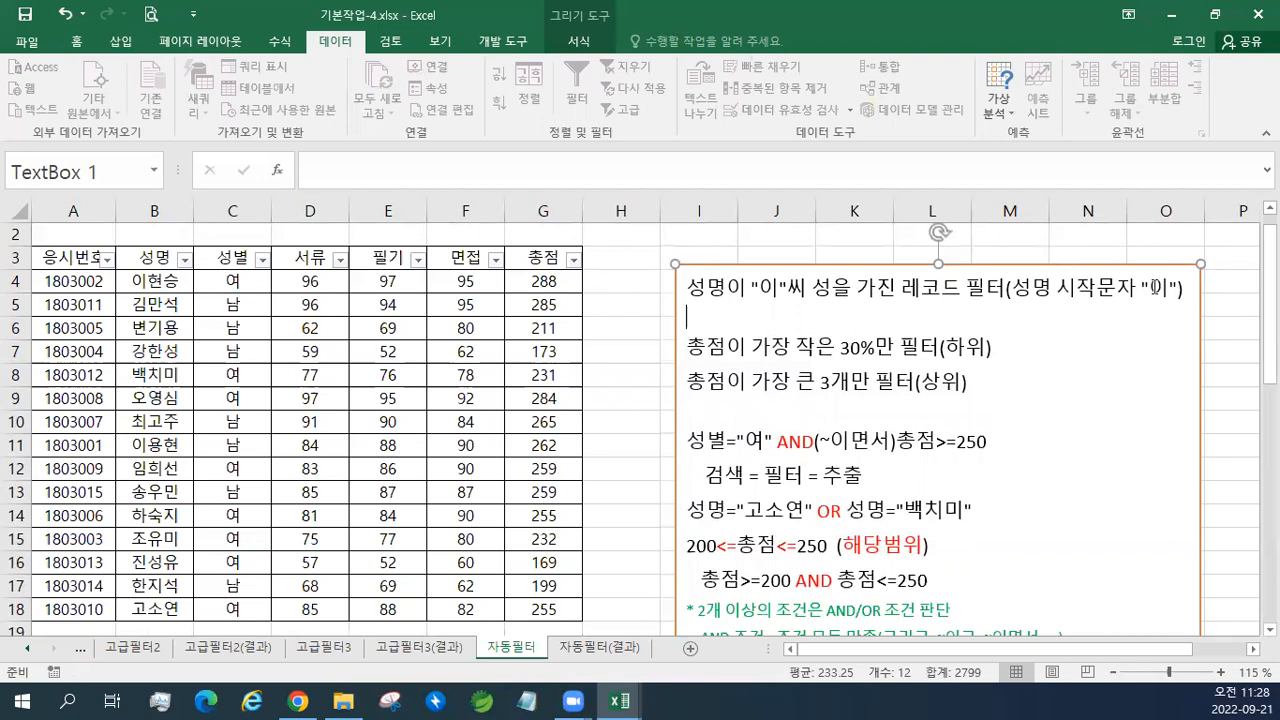
{"action": "left_click", "coordinate": [184, 259]}
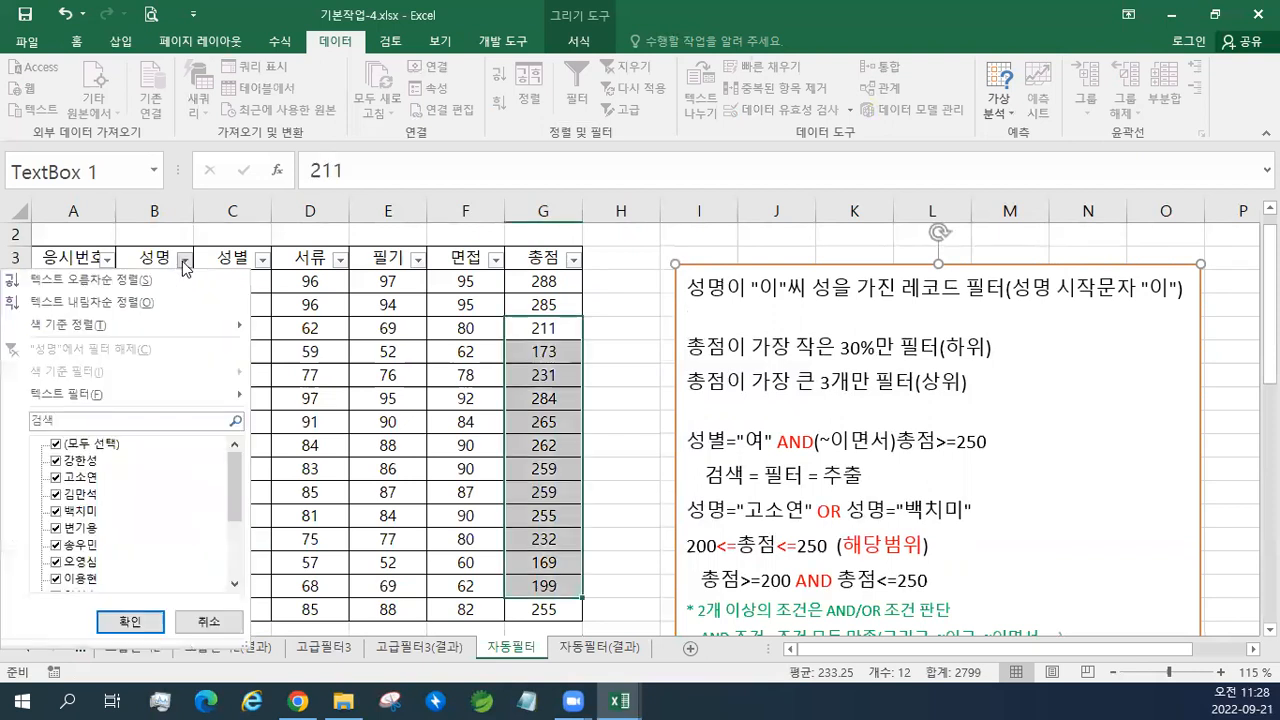
{"action": "left_click", "coordinate": [58, 447]}
{"action": "left_click", "coordinate": [58, 447]}
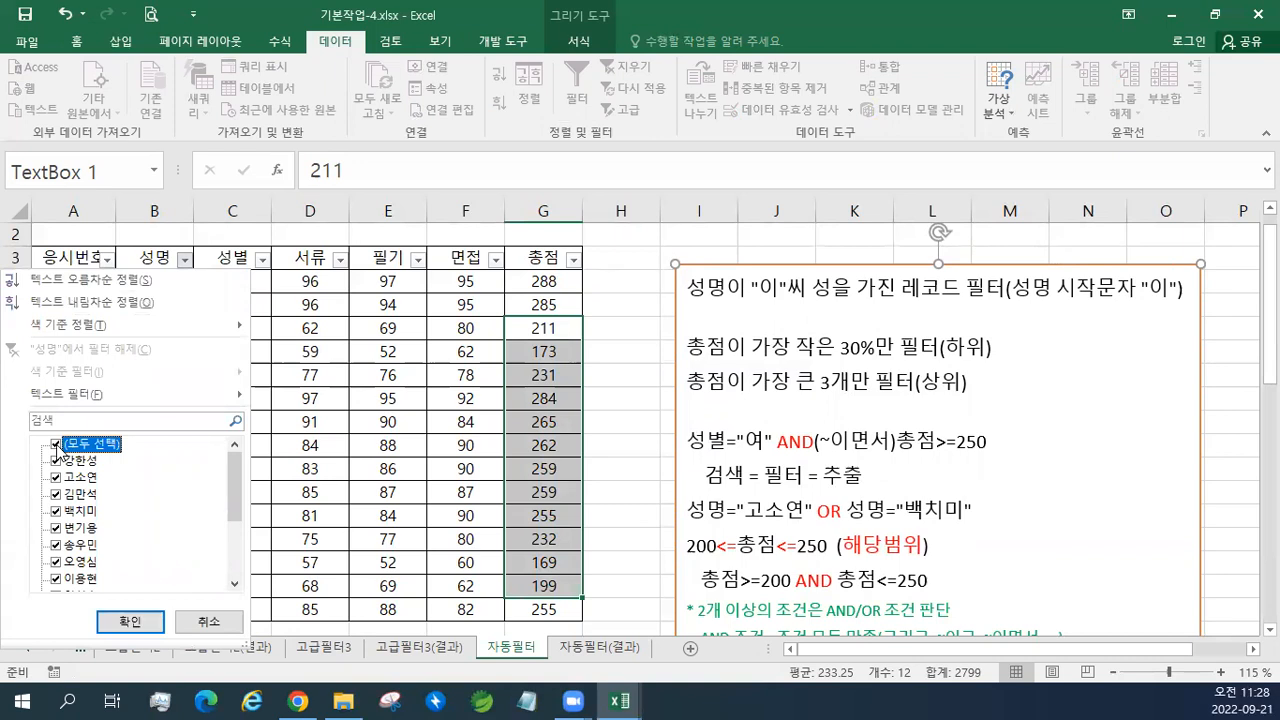
{"action": "left_click", "coordinate": [56, 448]}
{"action": "left_click", "coordinate": [56, 448]}
{"action": "mouse_move", "coordinate": [78, 396]}
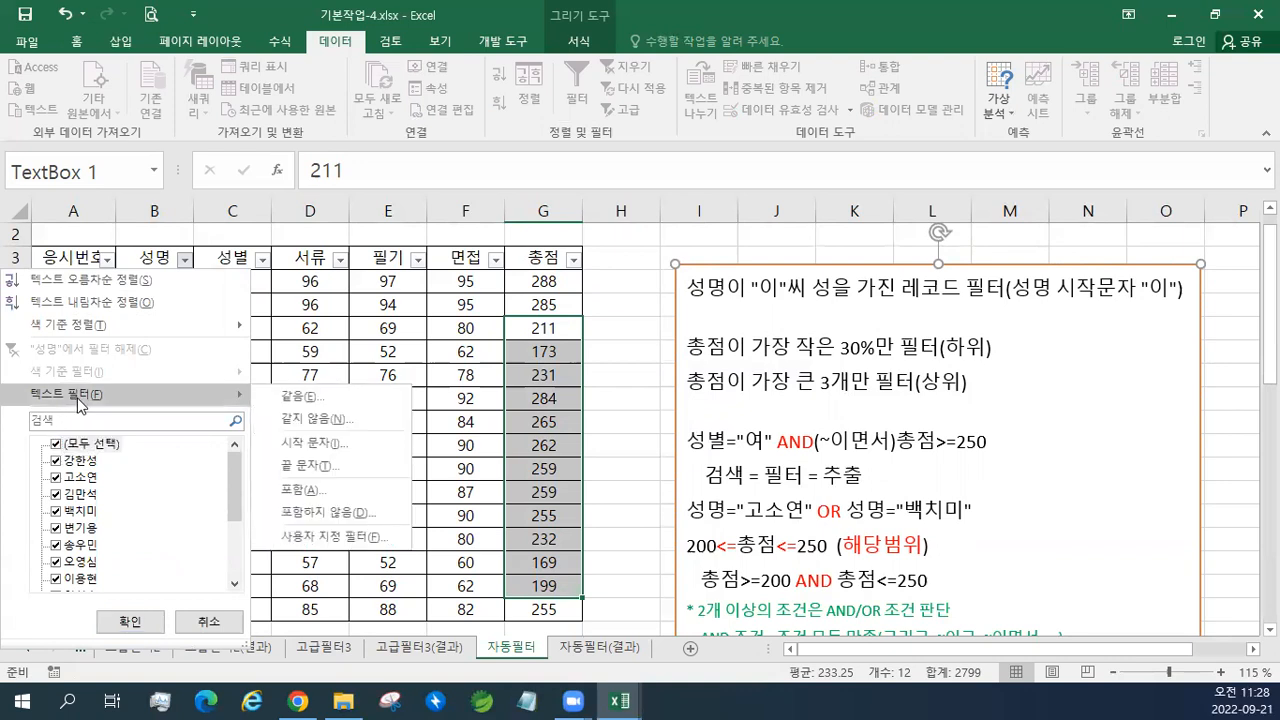
{"action": "left_click", "coordinate": [186, 260]}
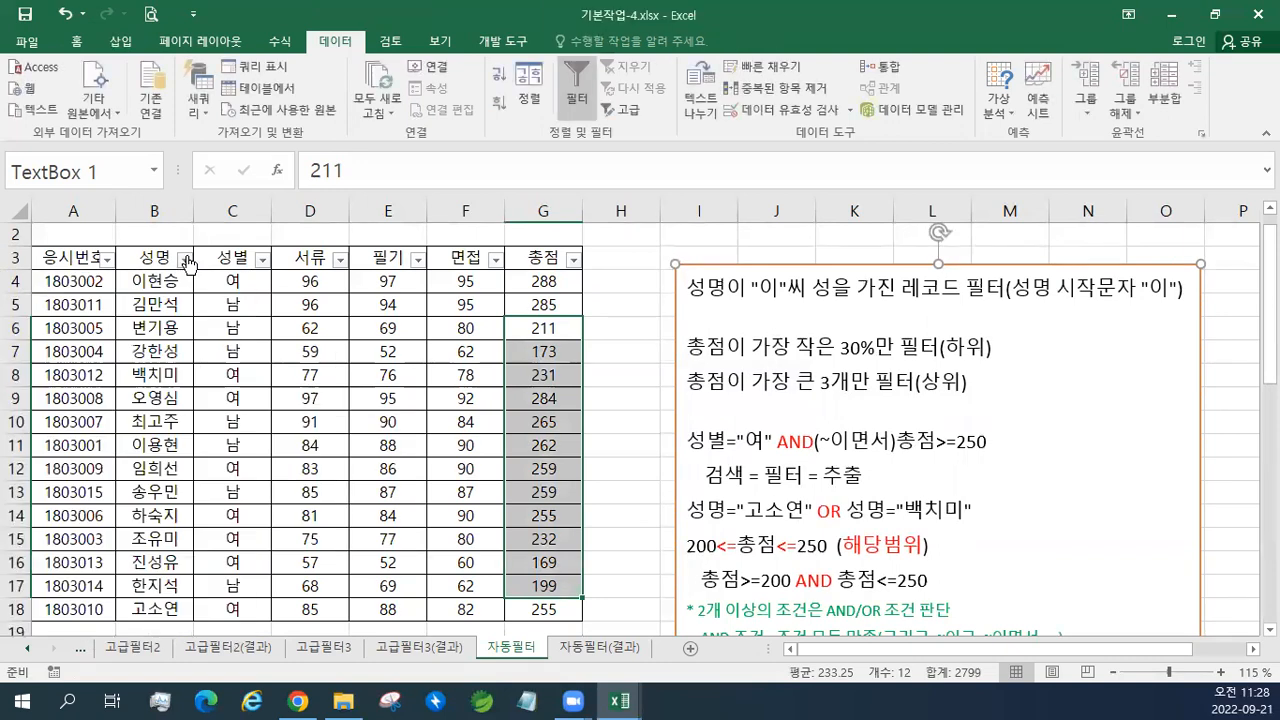
{"action": "key", "text": "Escape"}
{"action": "left_click", "coordinate": [186, 260]}
{"action": "left_click", "coordinate": [186, 260]}
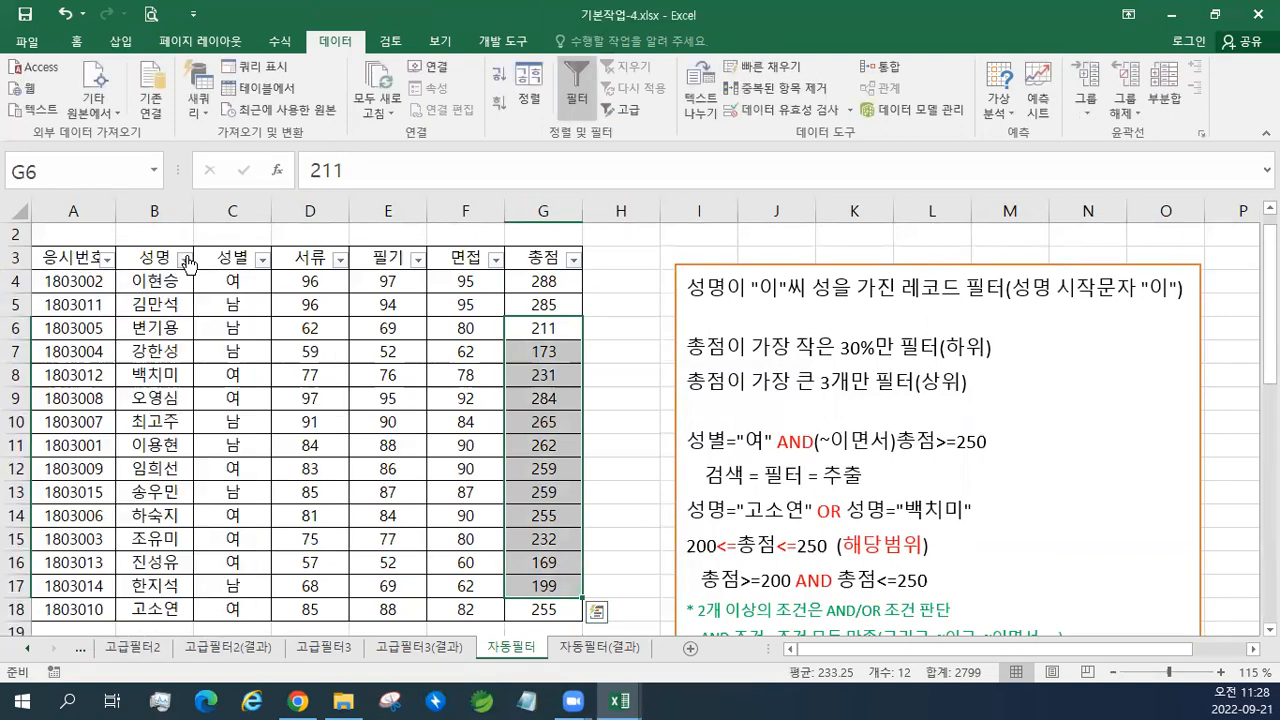
{"action": "left_click", "coordinate": [186, 260]}
{"action": "left_click", "coordinate": [186, 260]}
Start a custom text filter on the 성명 column using the 시작 문자 (begins with) condition.
{"action": "left_click", "coordinate": [186, 260]}
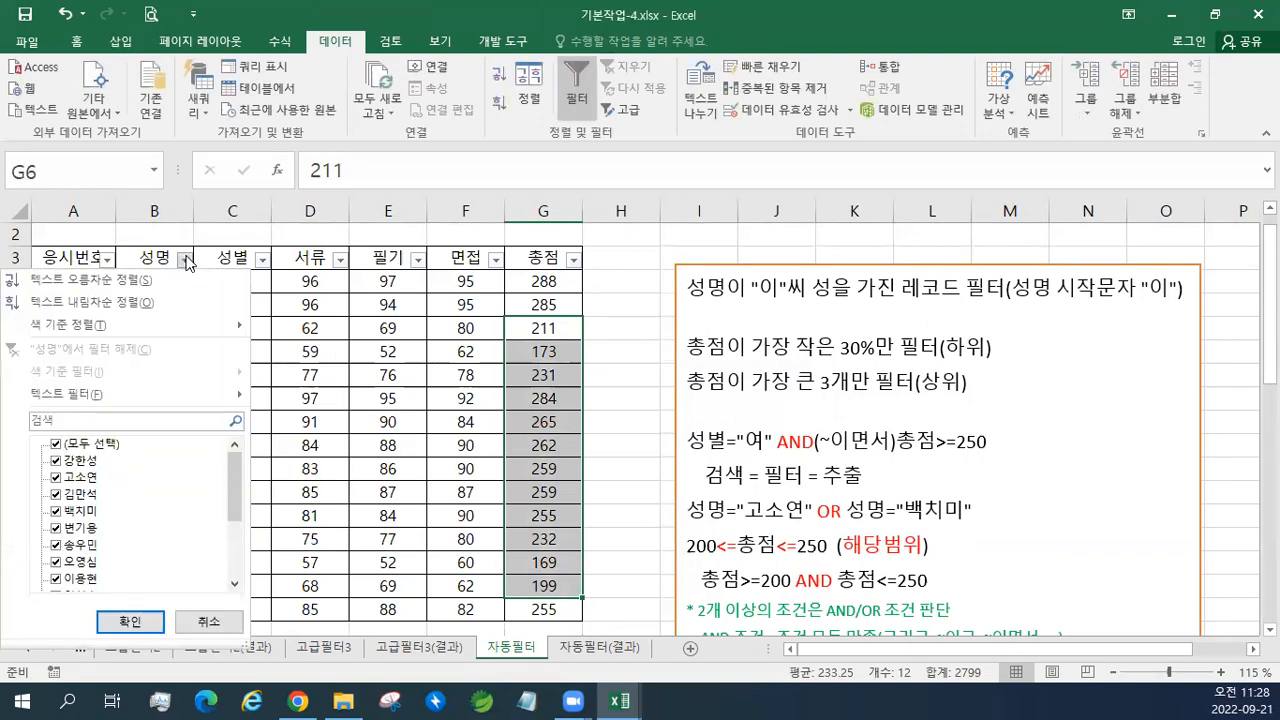
{"action": "mouse_move", "coordinate": [97, 398]}
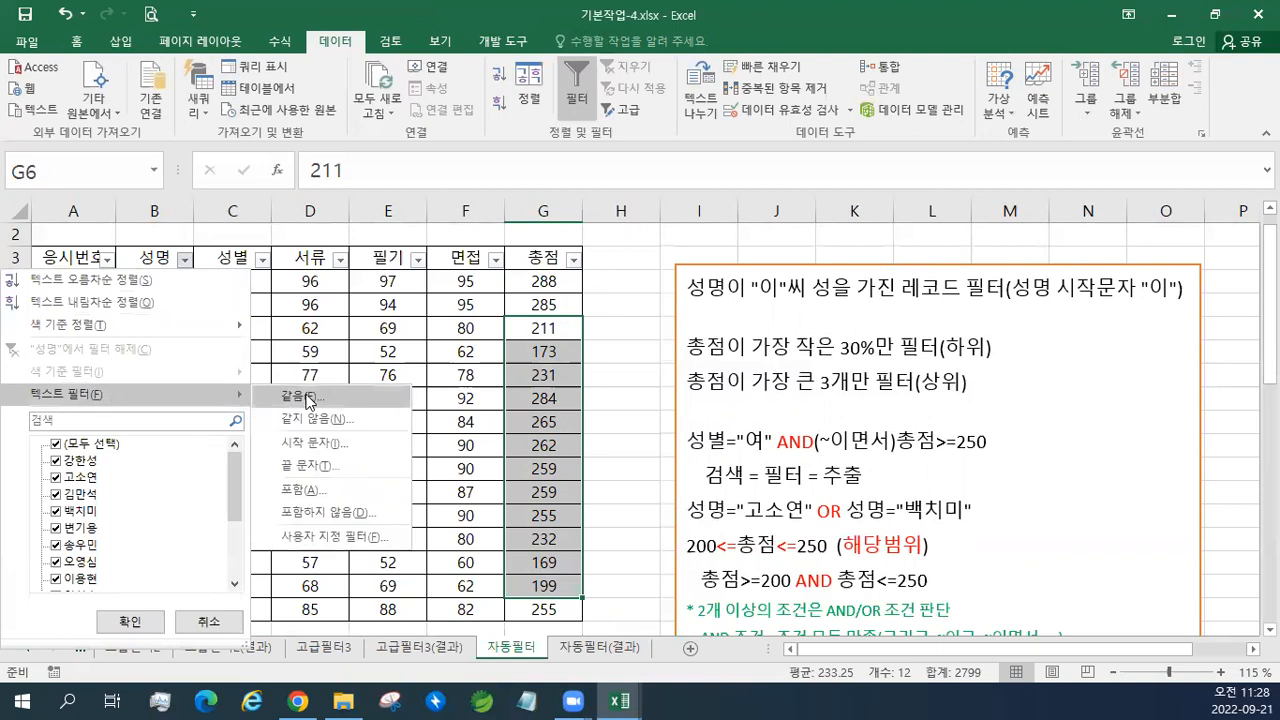
{"action": "left_click", "coordinate": [330, 442]}
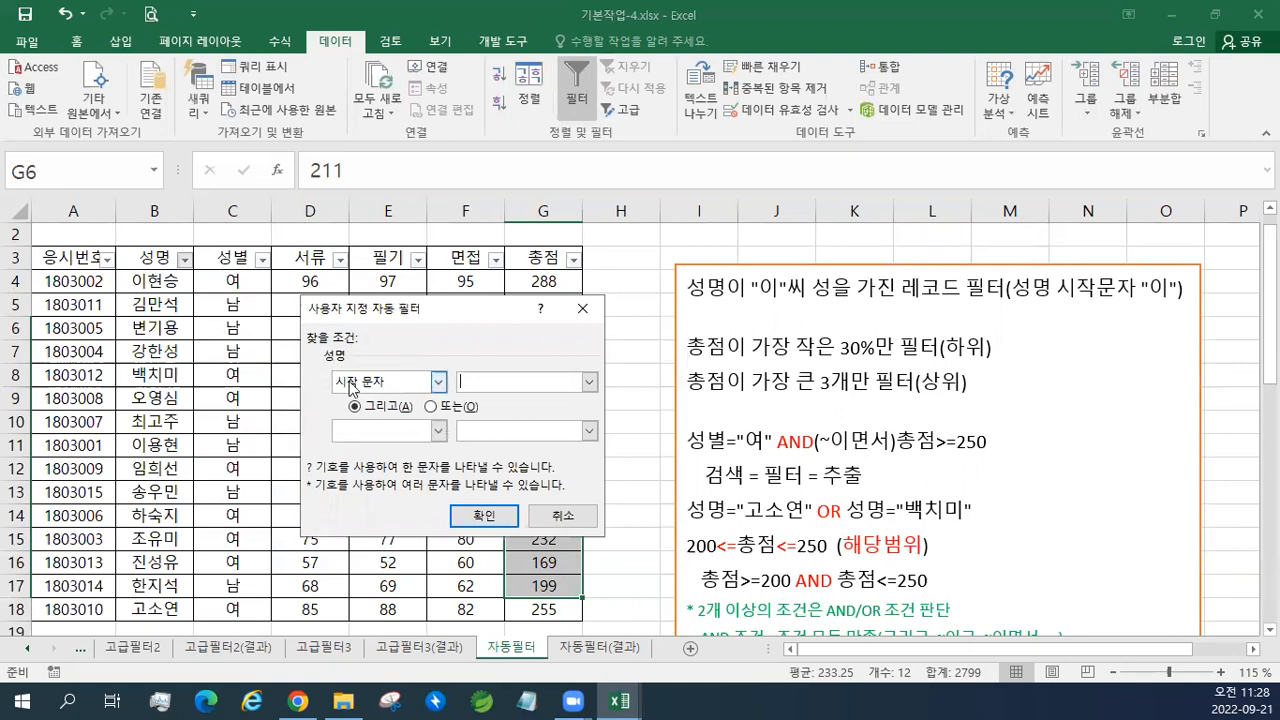
{"action": "left_click", "coordinate": [541, 384]}
{"action": "type", "text": "이"}
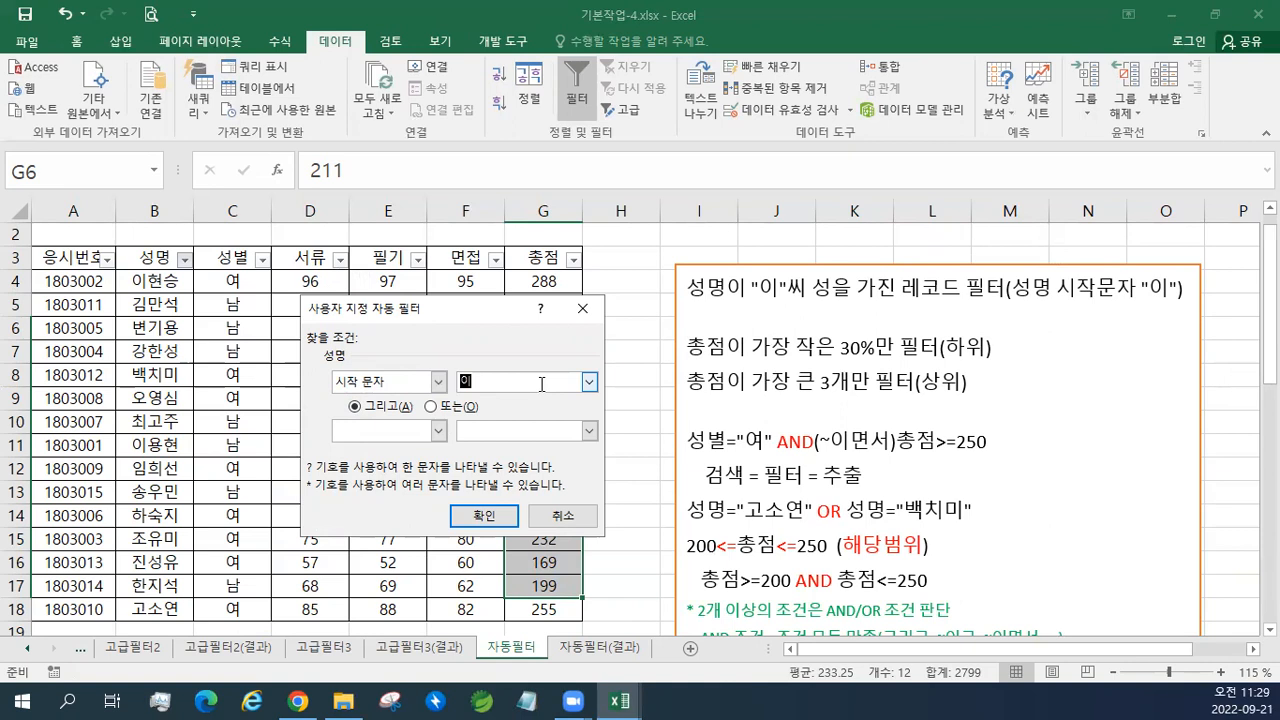
{"action": "key", "text": "BackSpace"}
{"action": "key", "text": "BackSpace"}
{"action": "type", "text": "\"이\""}
{"action": "key", "text": "BackSpace"}
{"action": "key", "text": "BackSpace"}
{"action": "key", "text": "BackSpace"}
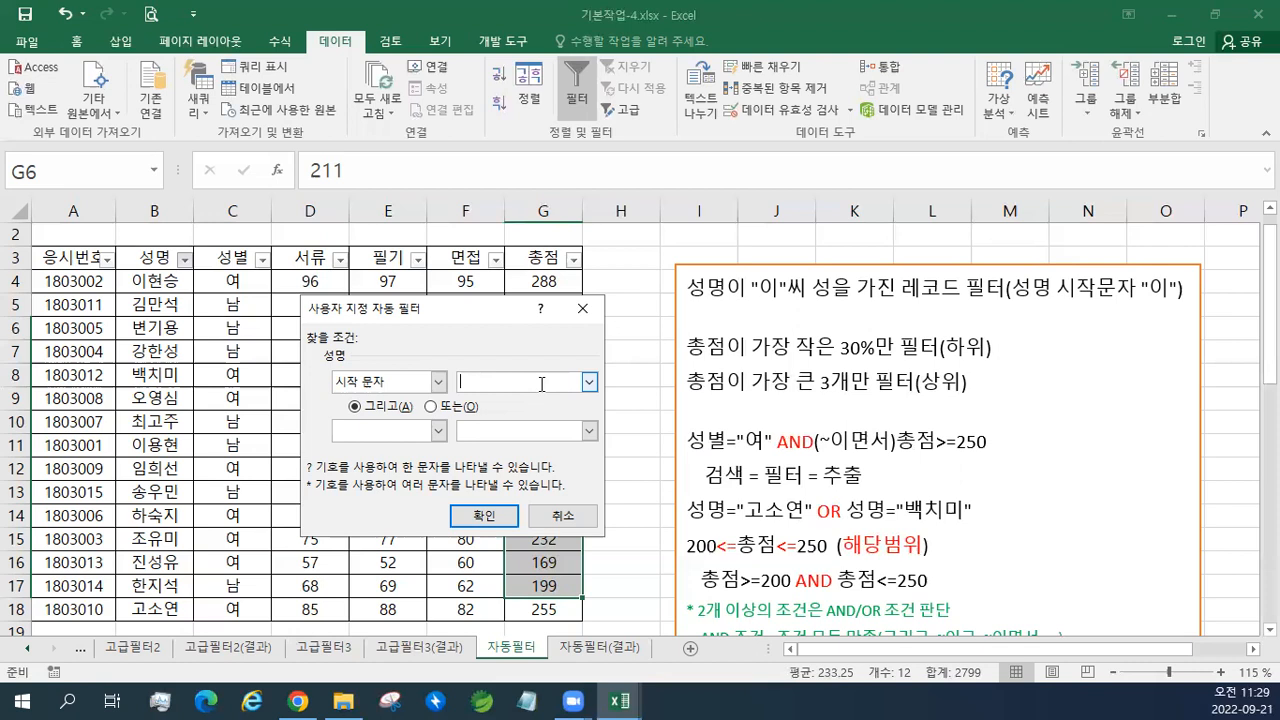
Enter 이 without quotation marks as the starting text and apply the 성명 filter.
{"action": "type", "text": "이"}
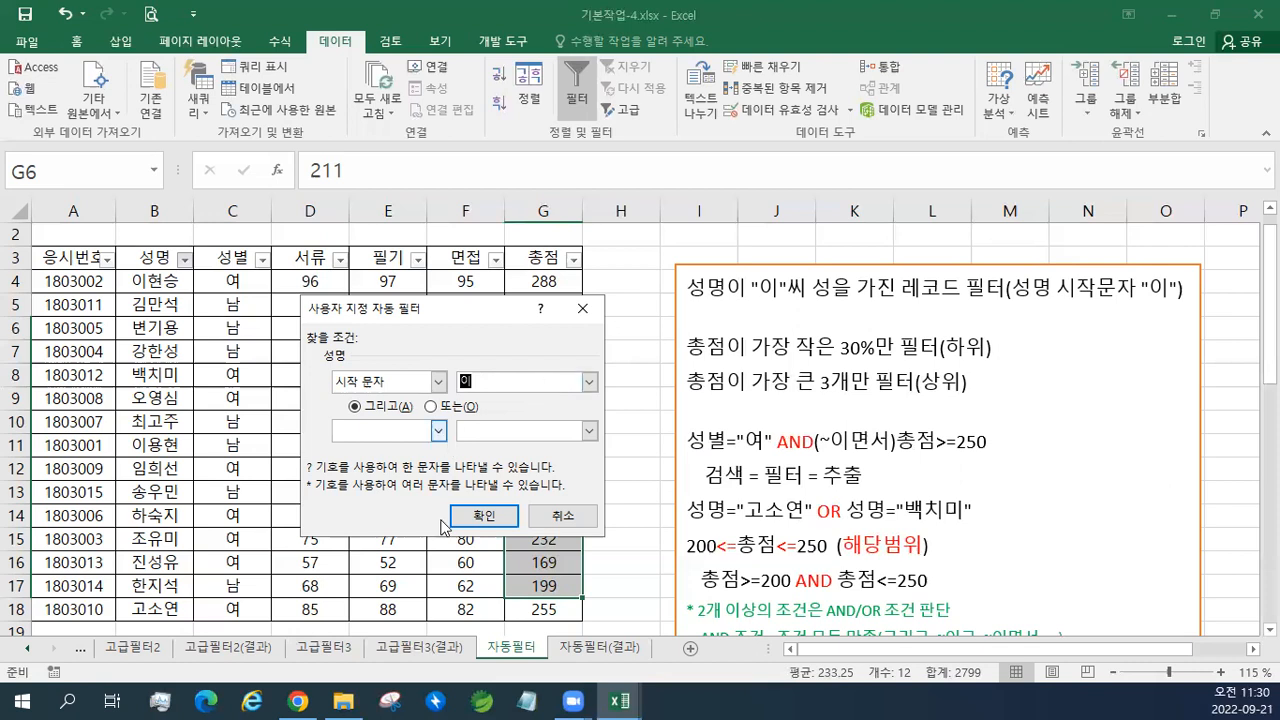
{"action": "left_click", "coordinate": [495, 519]}
{"action": "left_click_drag", "start_coordinate": [145, 282], "coordinate": [148, 304]}
{"action": "left_click", "coordinate": [154, 282]}
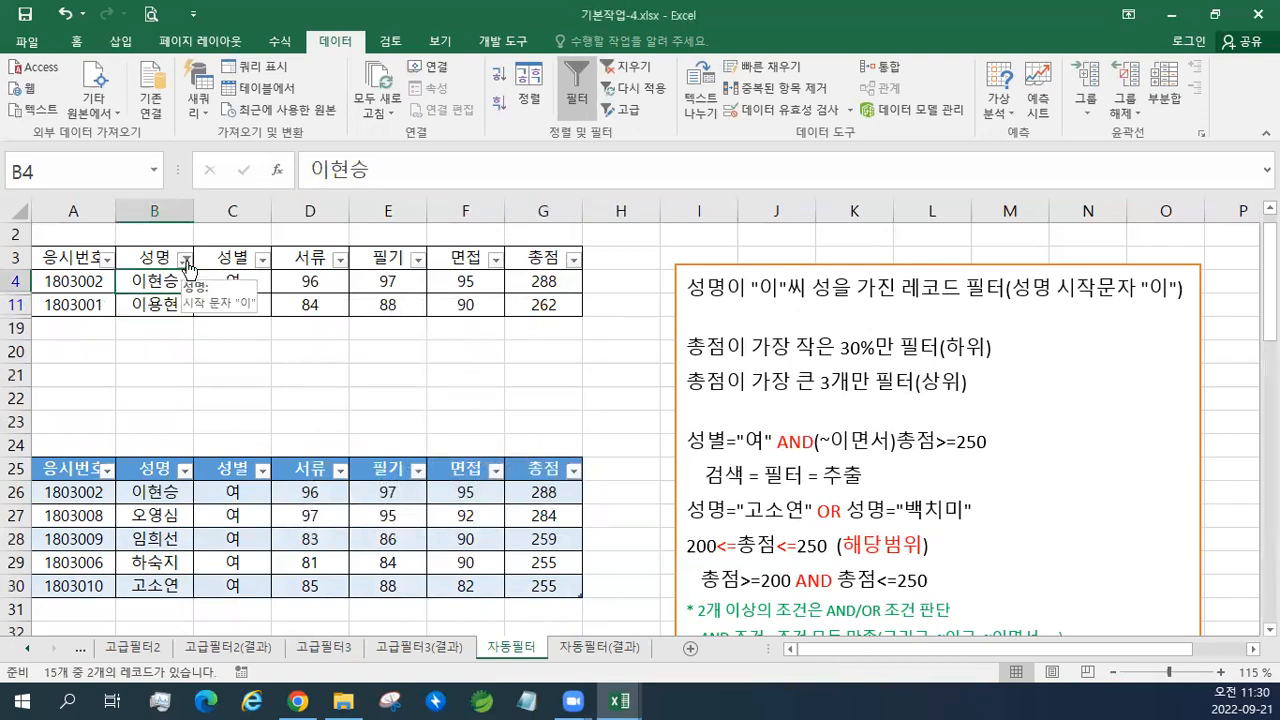
Clear the filter from the 성명 column.
{"action": "left_click", "coordinate": [186, 260]}
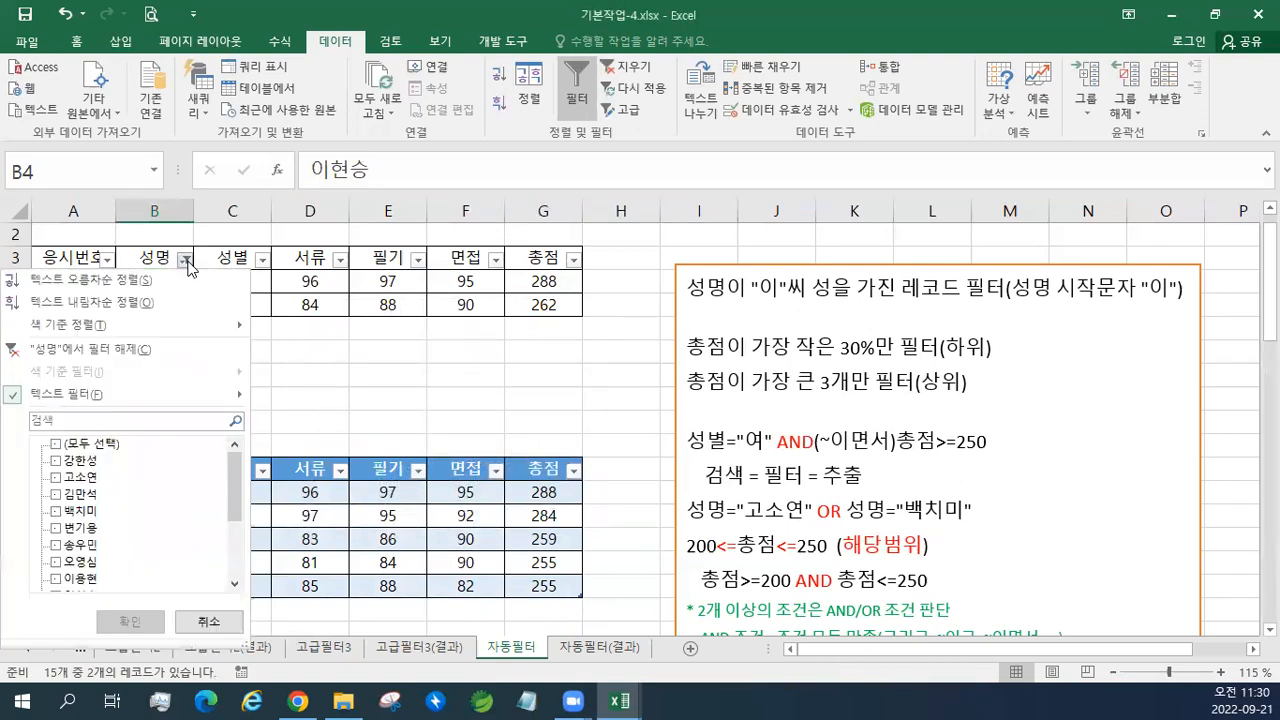
{"action": "left_click", "coordinate": [139, 349]}
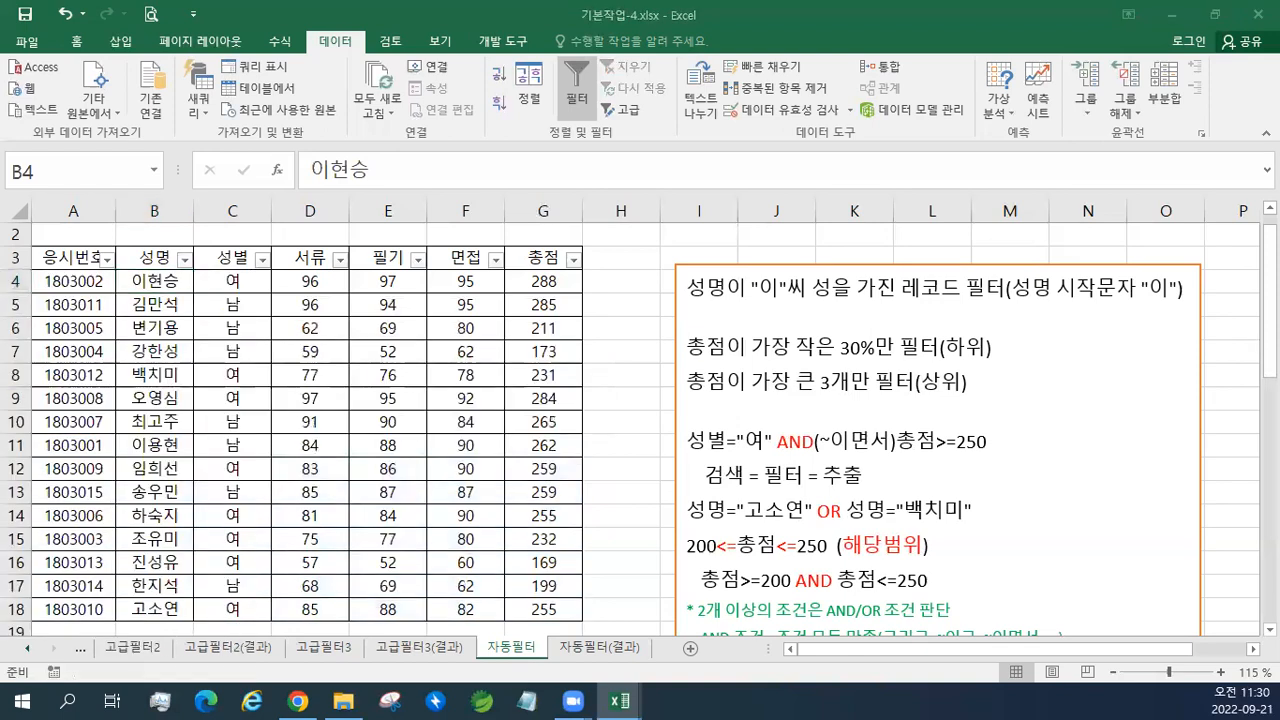
Add the note 성명이 "미"로 끝나는 레코드 필터(성명 끝문자 "미") as the first line of the text box.
{"action": "left_click", "coordinate": [690, 288]}
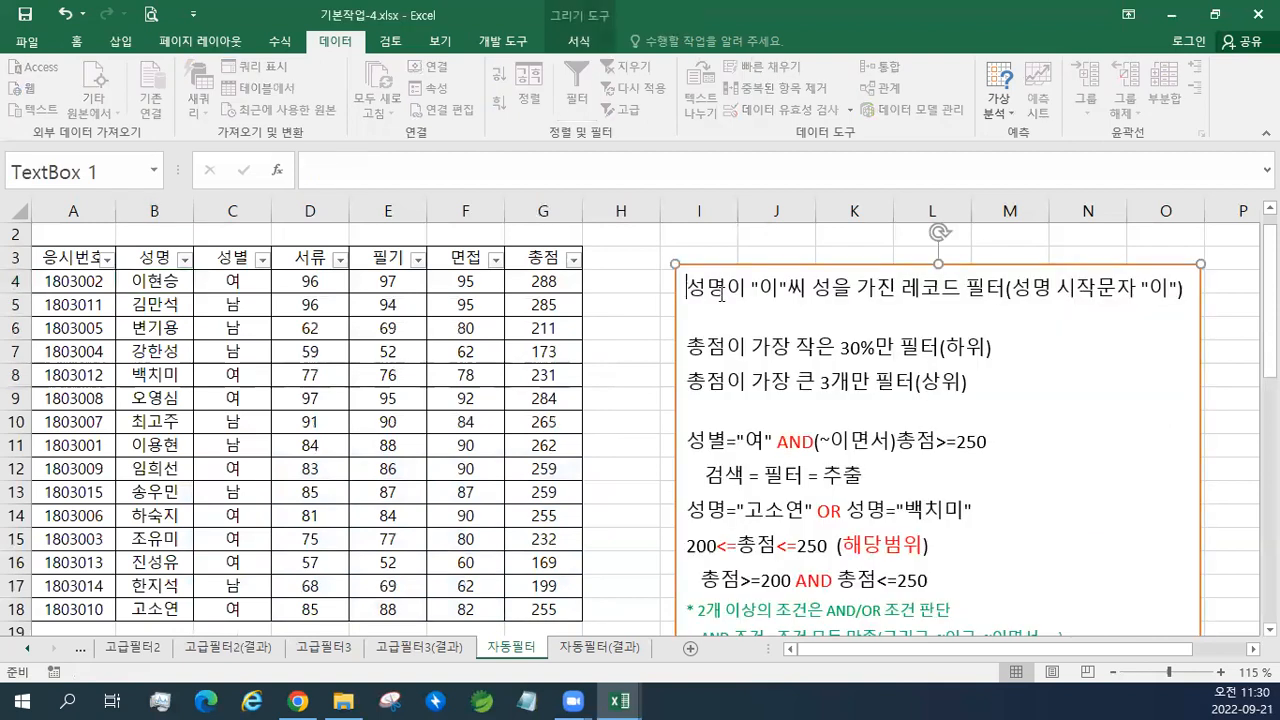
{"action": "type", "text": "성명이 \"미\"로 끝나는 레코드 필터(성명 끝문자 \"미\")"}
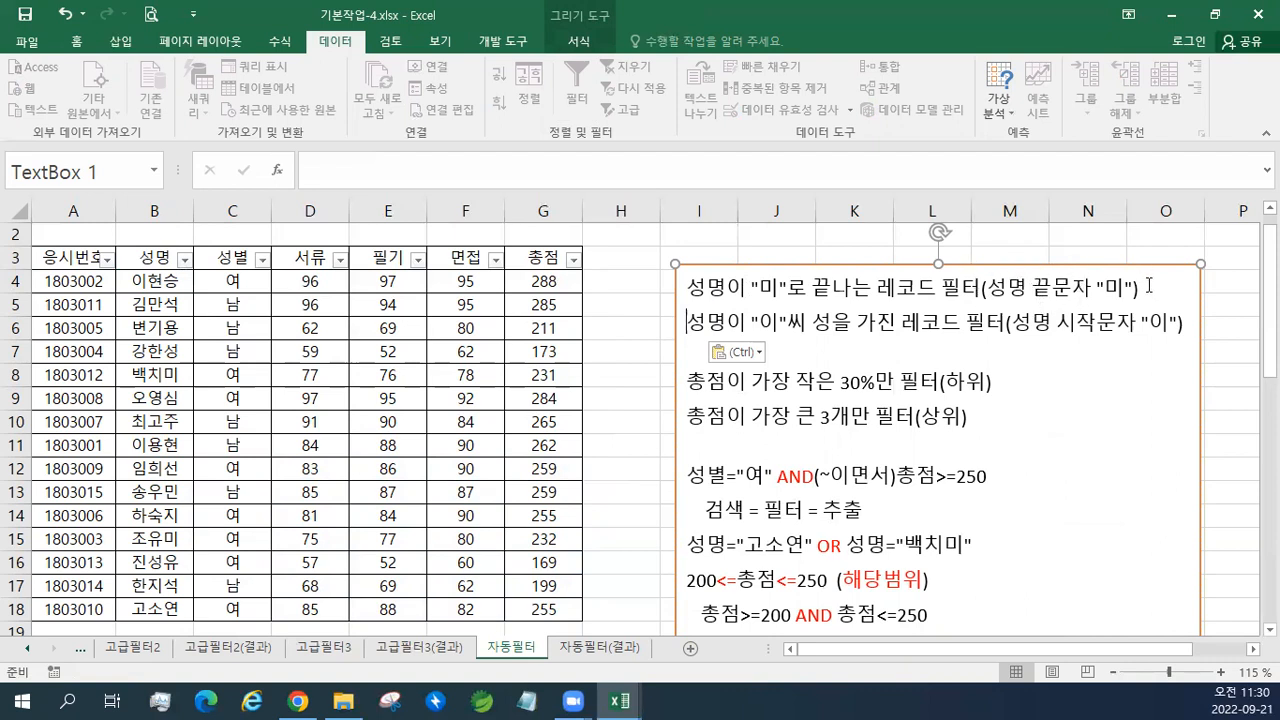
Filter the 성명 column with the 끝 문자 (ends with) condition set to 미.
{"action": "left_click", "coordinate": [184, 259]}
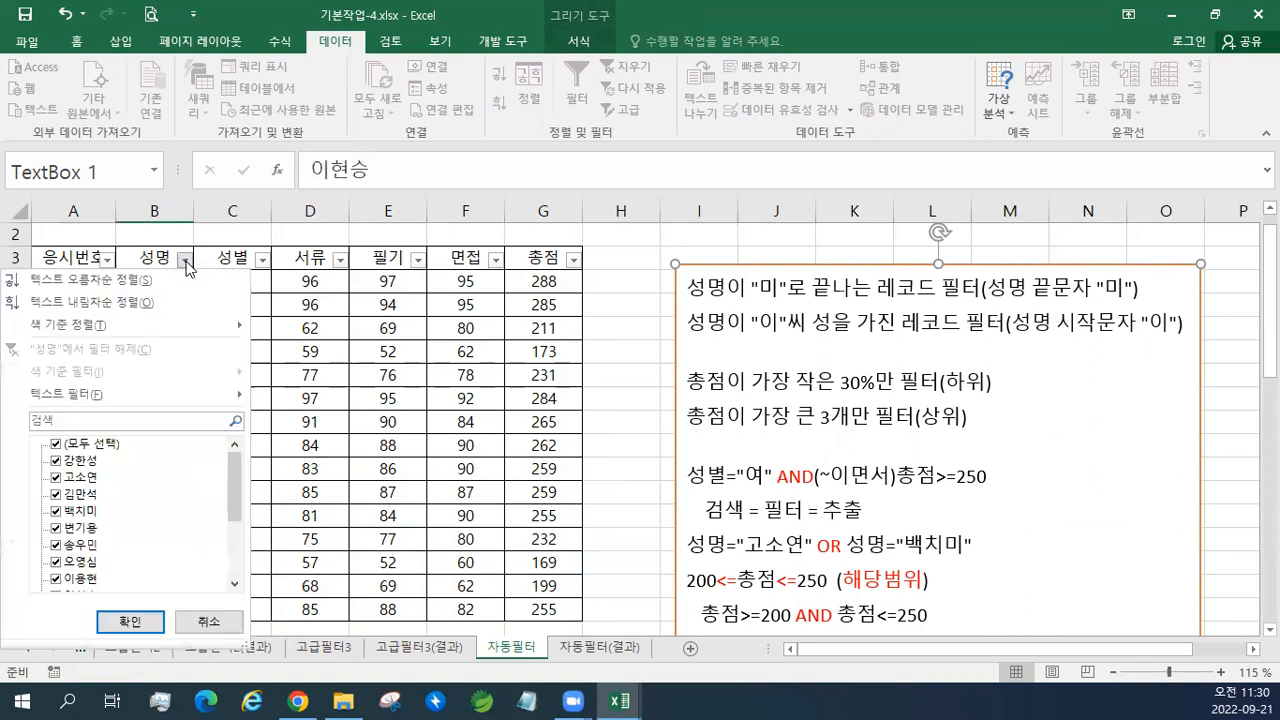
{"action": "mouse_move", "coordinate": [115, 398]}
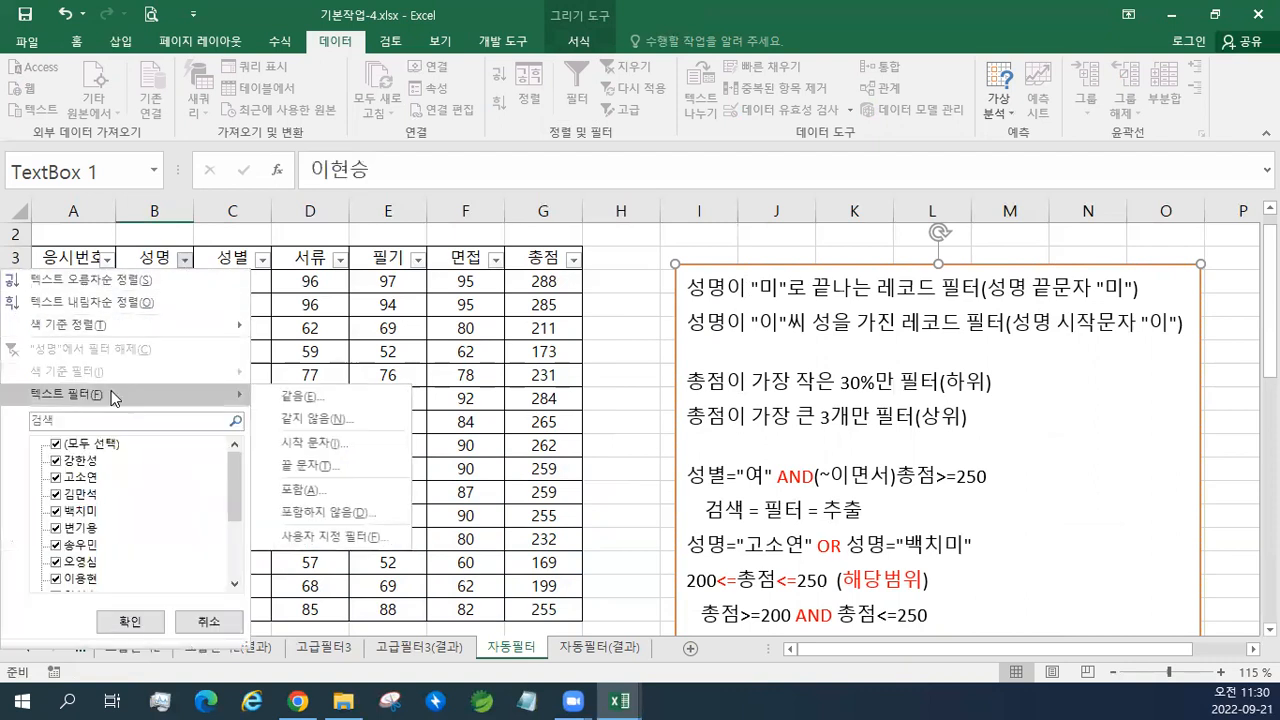
{"action": "left_click", "coordinate": [350, 468]}
{"action": "type", "text": "미"}
{"action": "left_click", "coordinate": [516, 383]}
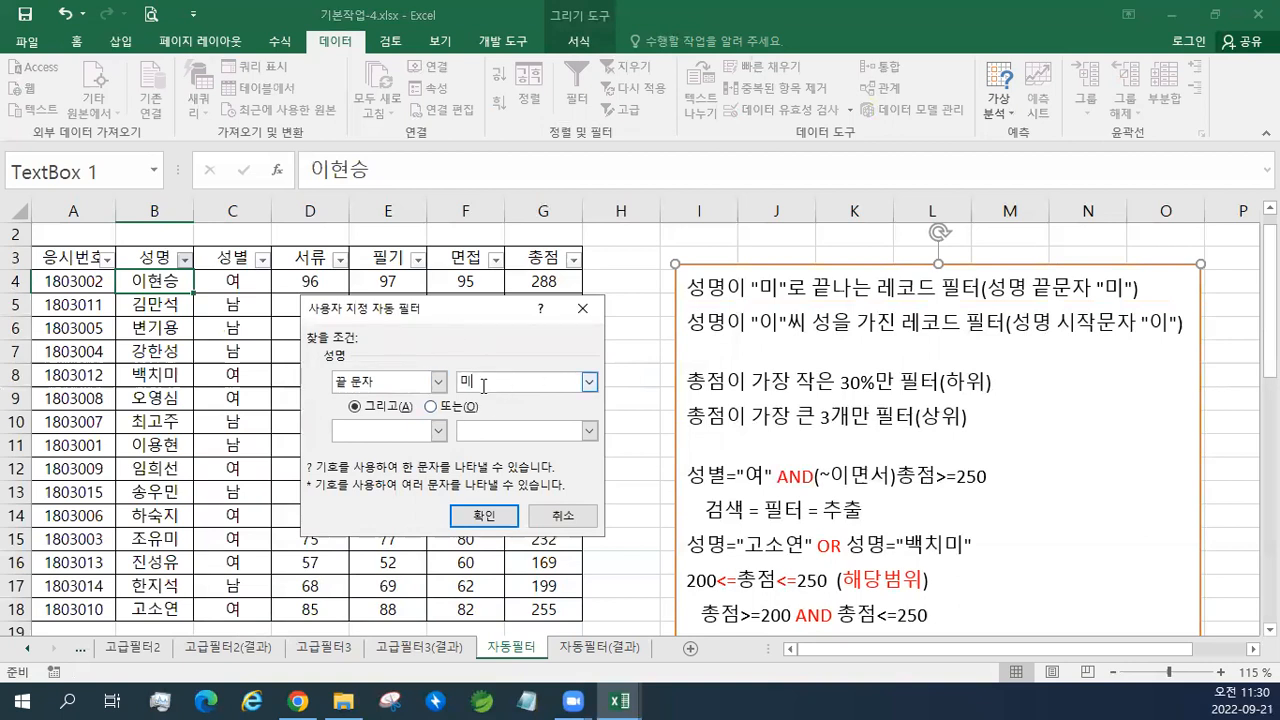
{"action": "left_click", "coordinate": [484, 516]}
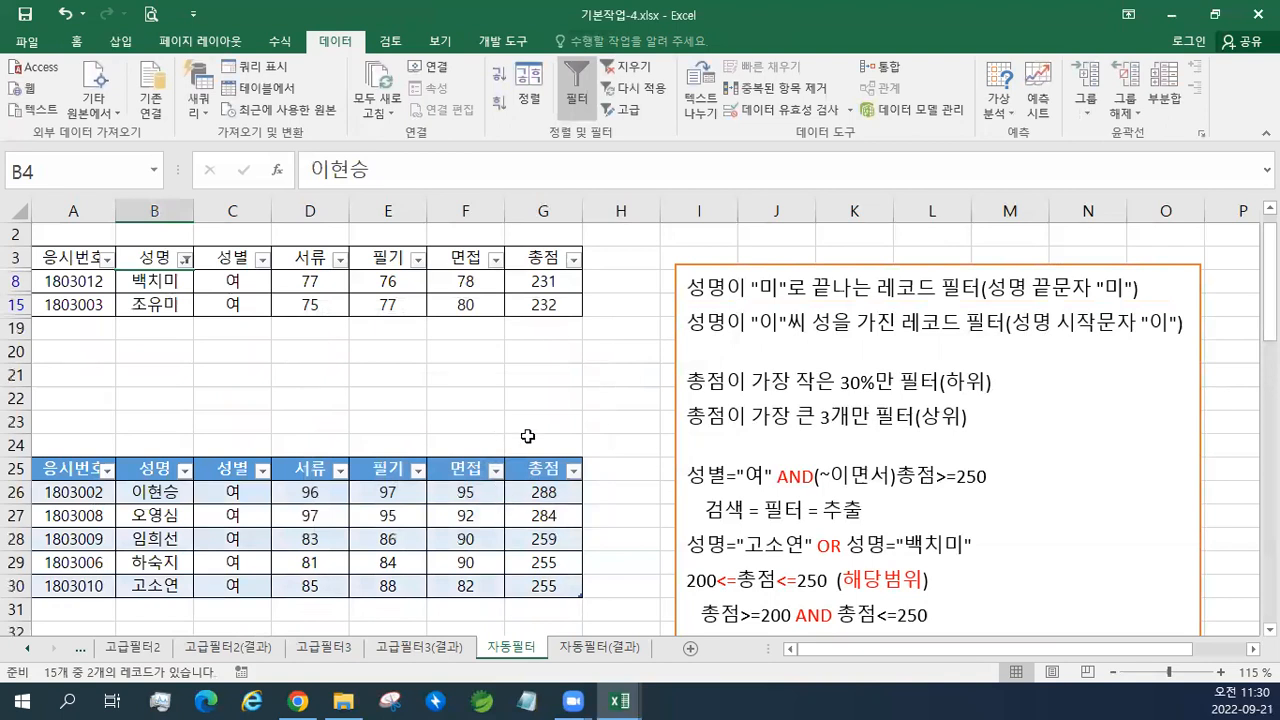
Clear the ends-with filter from the 성명 column.
{"action": "left_click", "coordinate": [185, 262]}
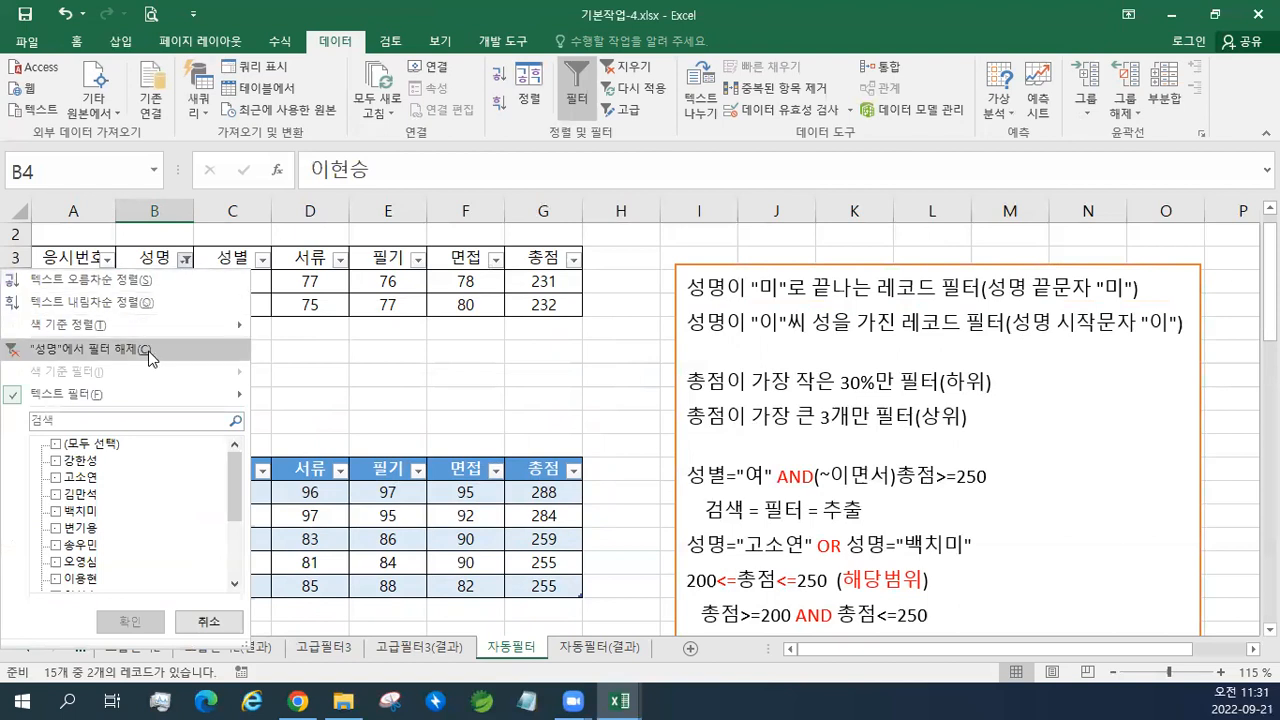
{"action": "left_click", "coordinate": [148, 350]}
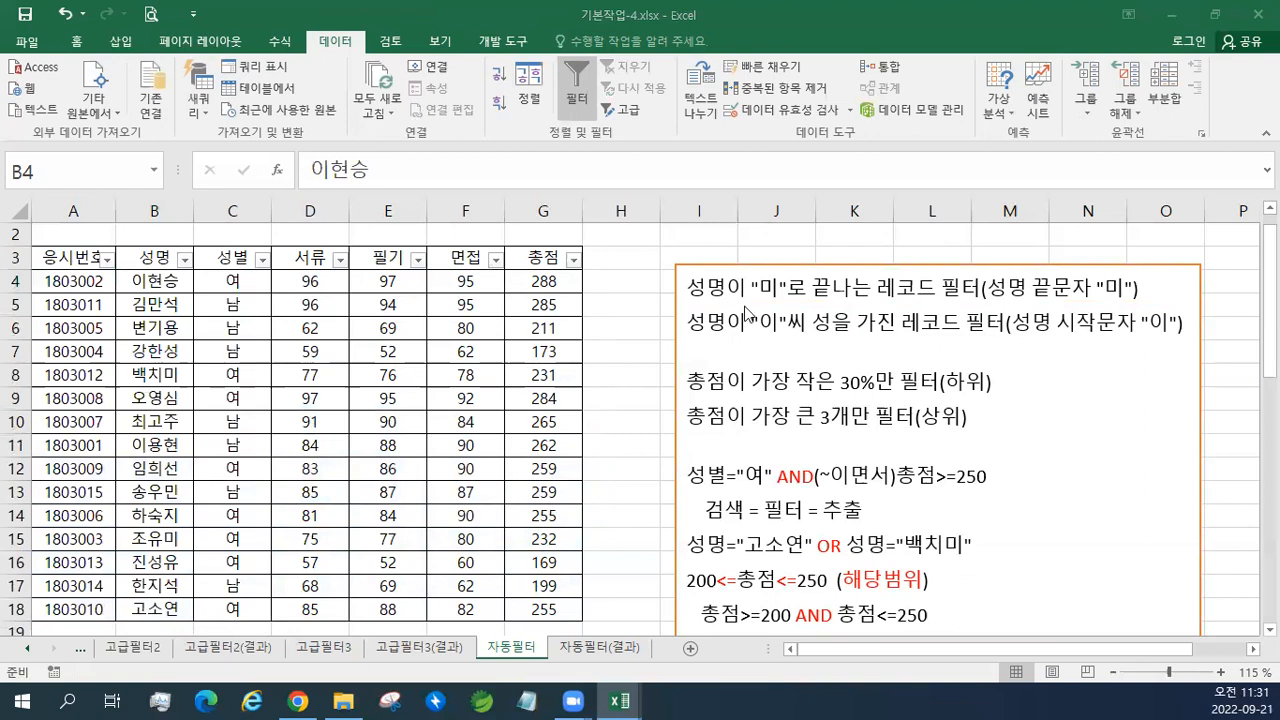
Add 성명에 "성"이 있는 레코드 필터(성명 포함 "성") as the text box's first line, keeping source formatting and removing the extra blank line.
{"action": "left_click", "coordinate": [677, 284]}
{"action": "key", "text": "Delete"}
{"action": "key", "text": "ctrl+z"}
{"action": "key", "text": "ctrl+z"}
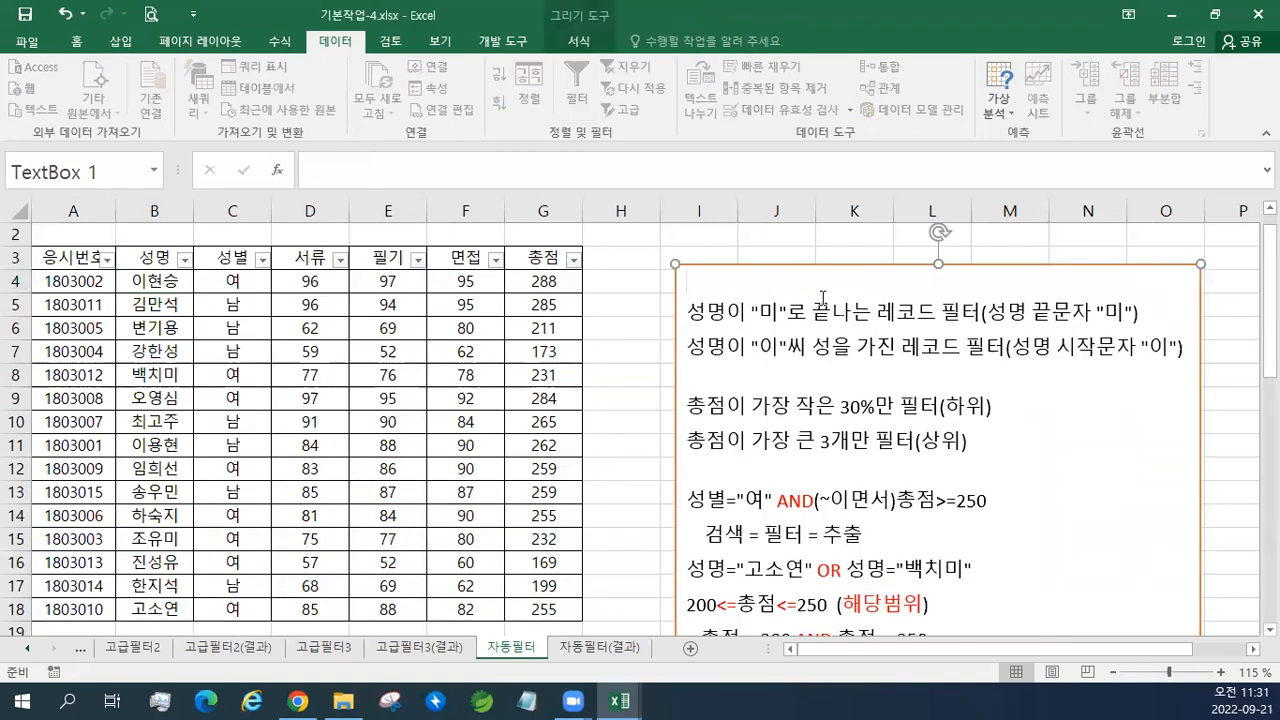
{"action": "type", "text": "성명에 \"성\"이 있는 레코드 필터(성명 포함 \"성\")"}
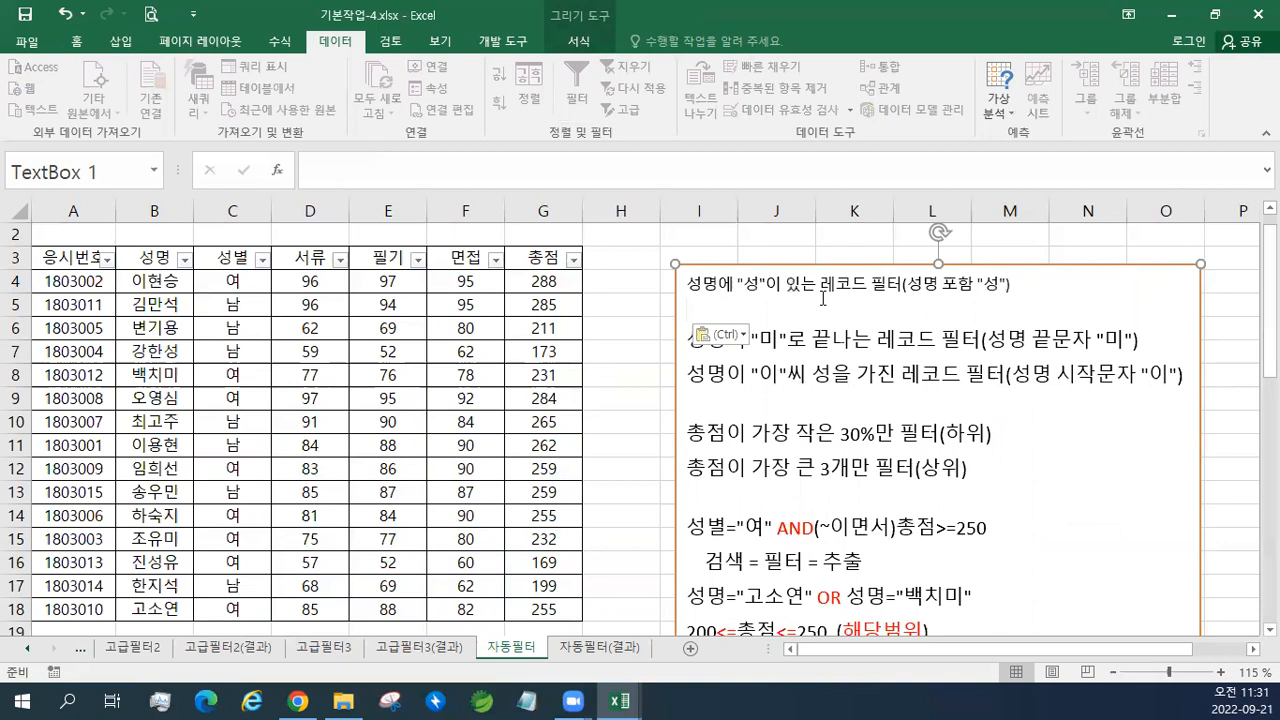
{"action": "left_click", "coordinate": [745, 335]}
{"action": "left_click", "coordinate": [739, 376]}
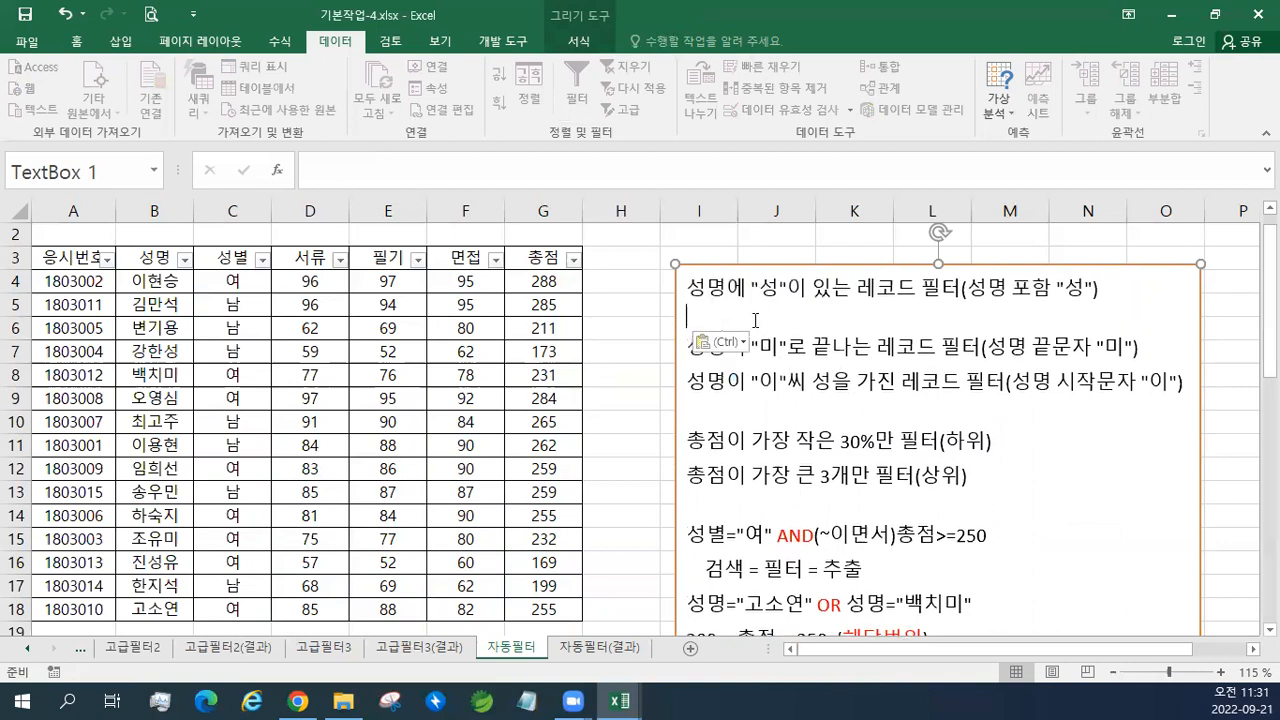
{"action": "key", "text": "Delete"}
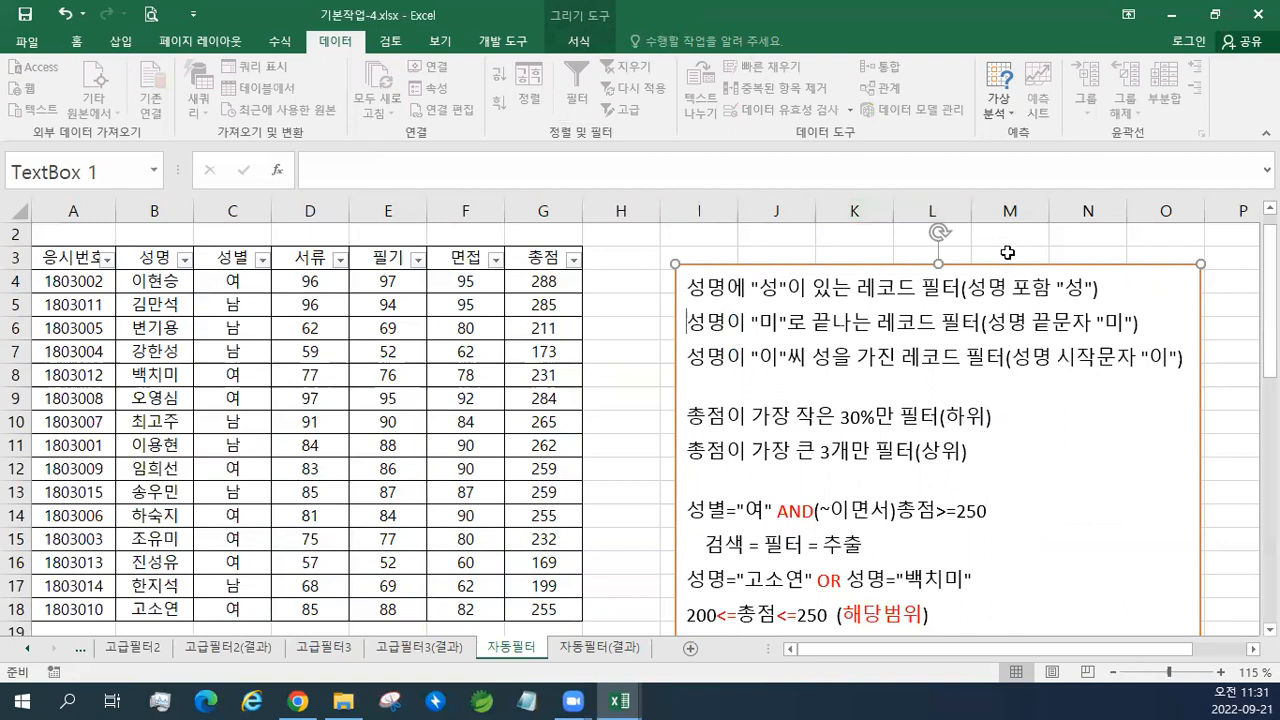
Filter the 성명 column with the 포함 (contains) condition set to 성.
{"action": "left_click", "coordinate": [185, 260]}
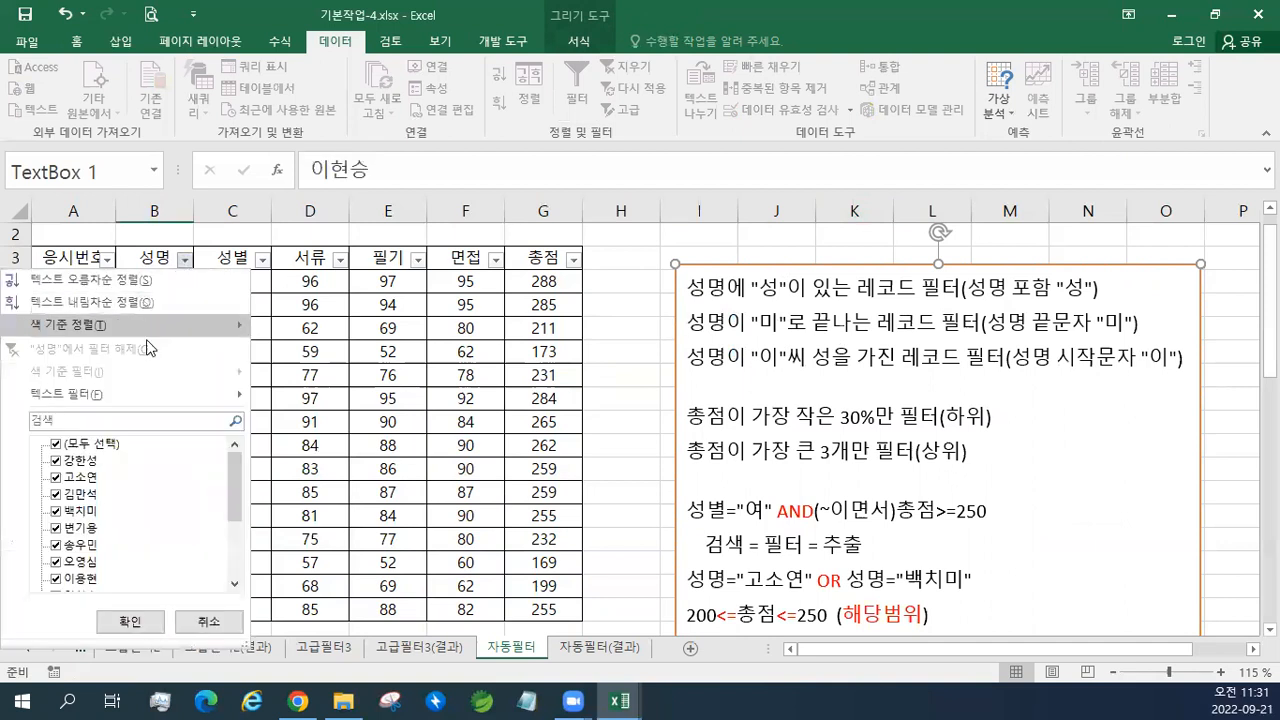
{"action": "mouse_move", "coordinate": [133, 401]}
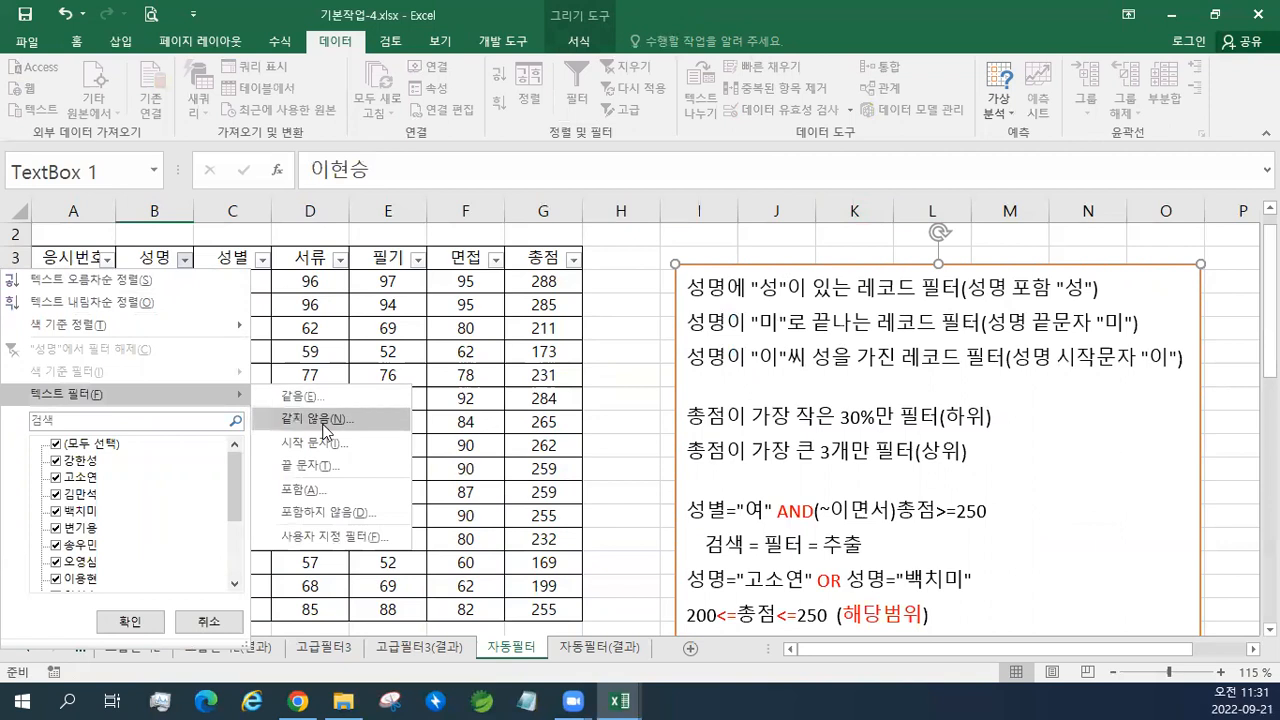
{"action": "left_click", "coordinate": [337, 502]}
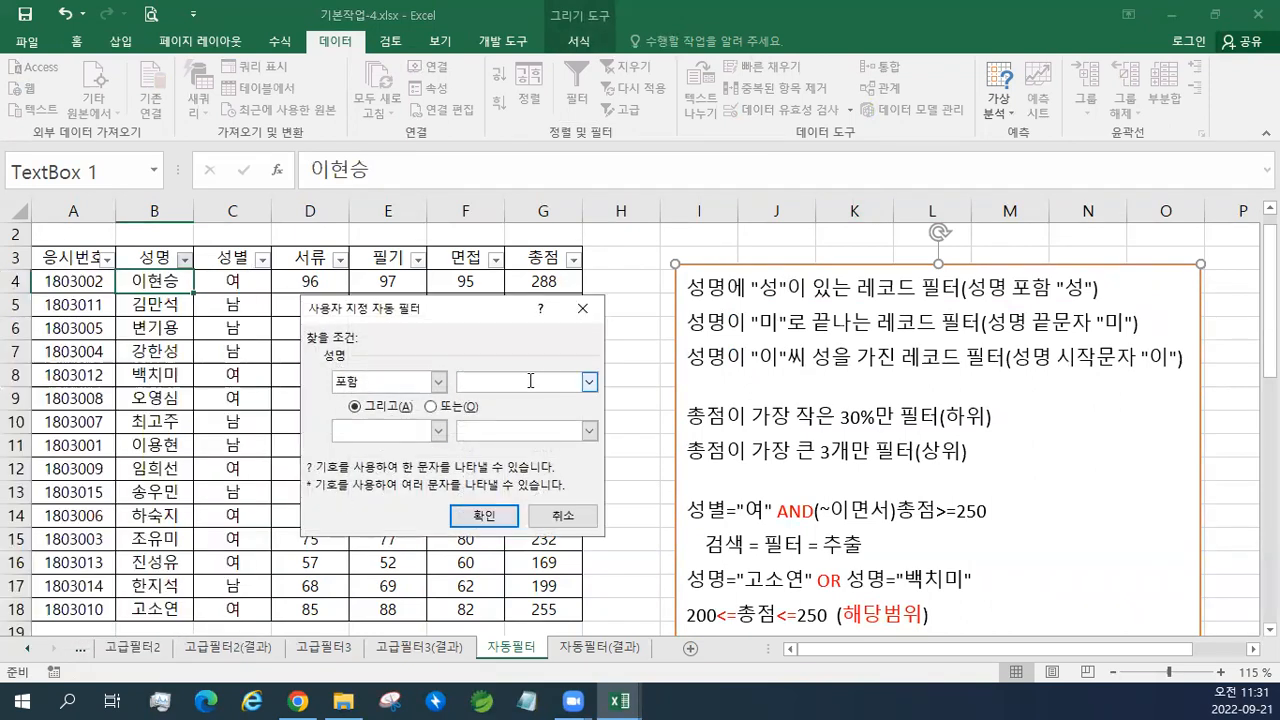
{"action": "type", "text": "성"}
{"action": "left_click", "coordinate": [510, 381]}
{"action": "left_click", "coordinate": [483, 515]}
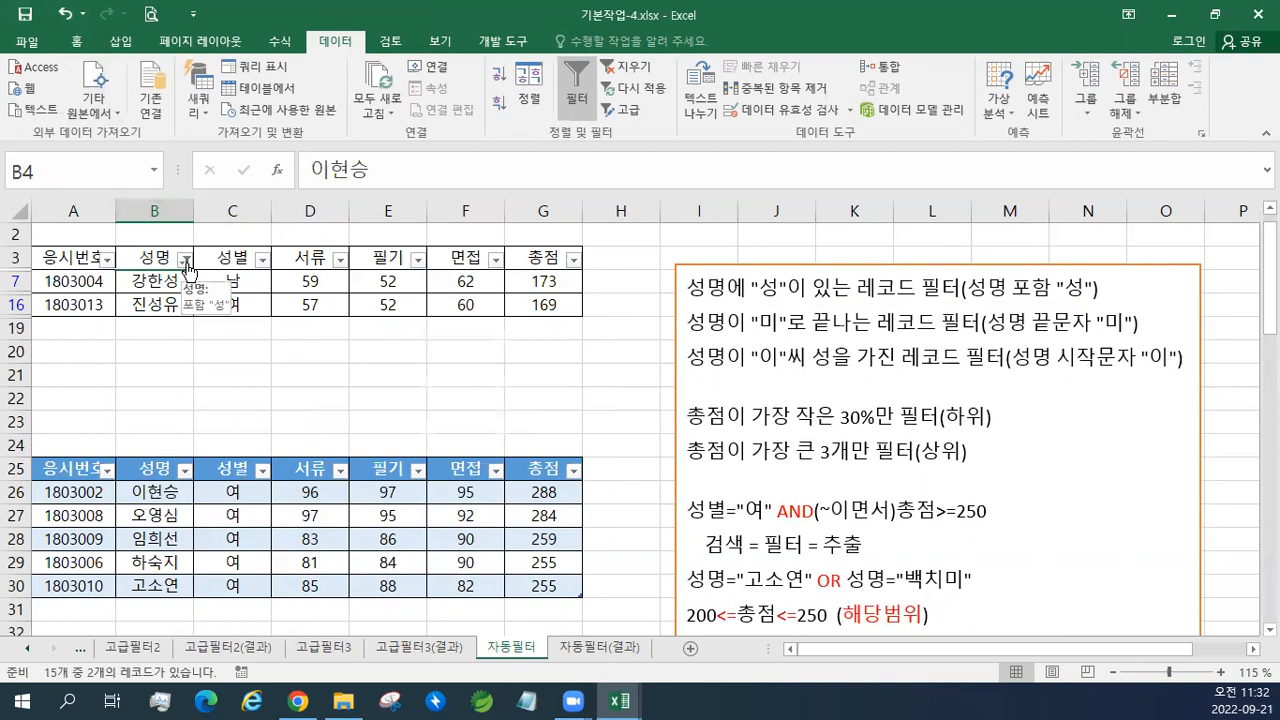
Clear the contains filter from the 성명 column and turn off AutoFilter for the table.
{"action": "left_click", "coordinate": [185, 260]}
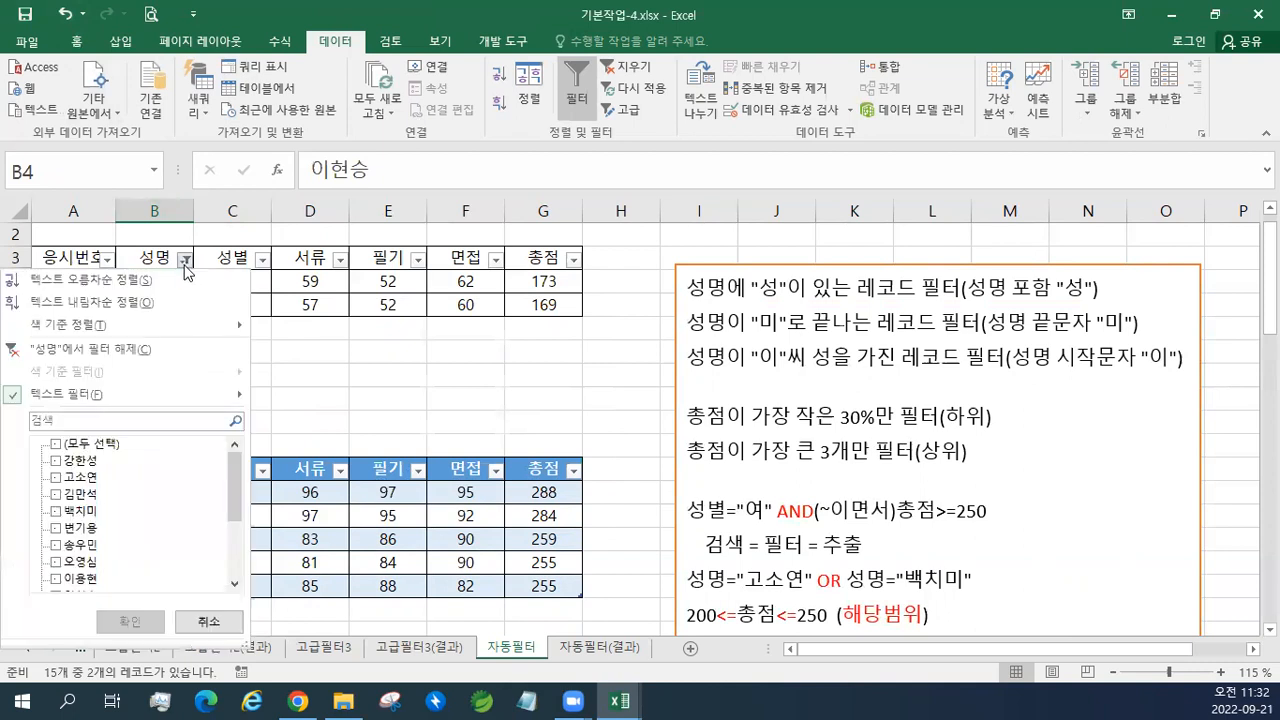
{"action": "left_click", "coordinate": [137, 351]}
{"action": "left_click", "coordinate": [163, 295]}
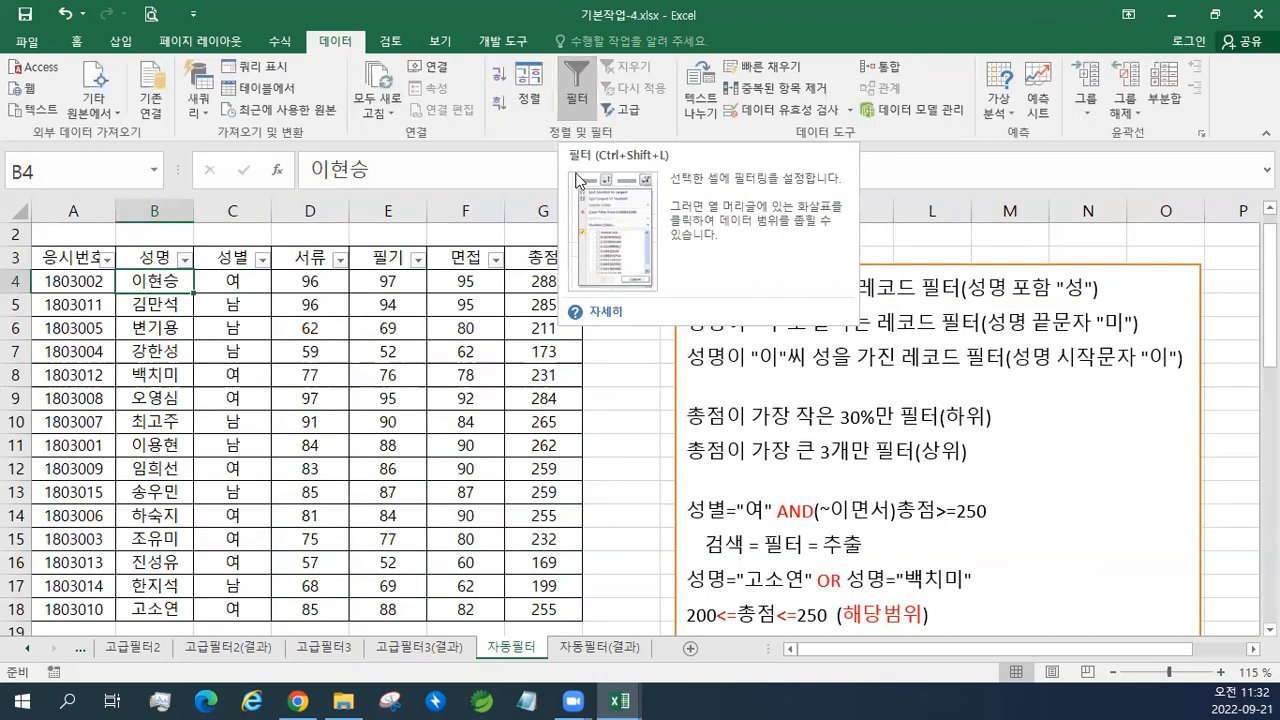
{"action": "left_click", "coordinate": [588, 106]}
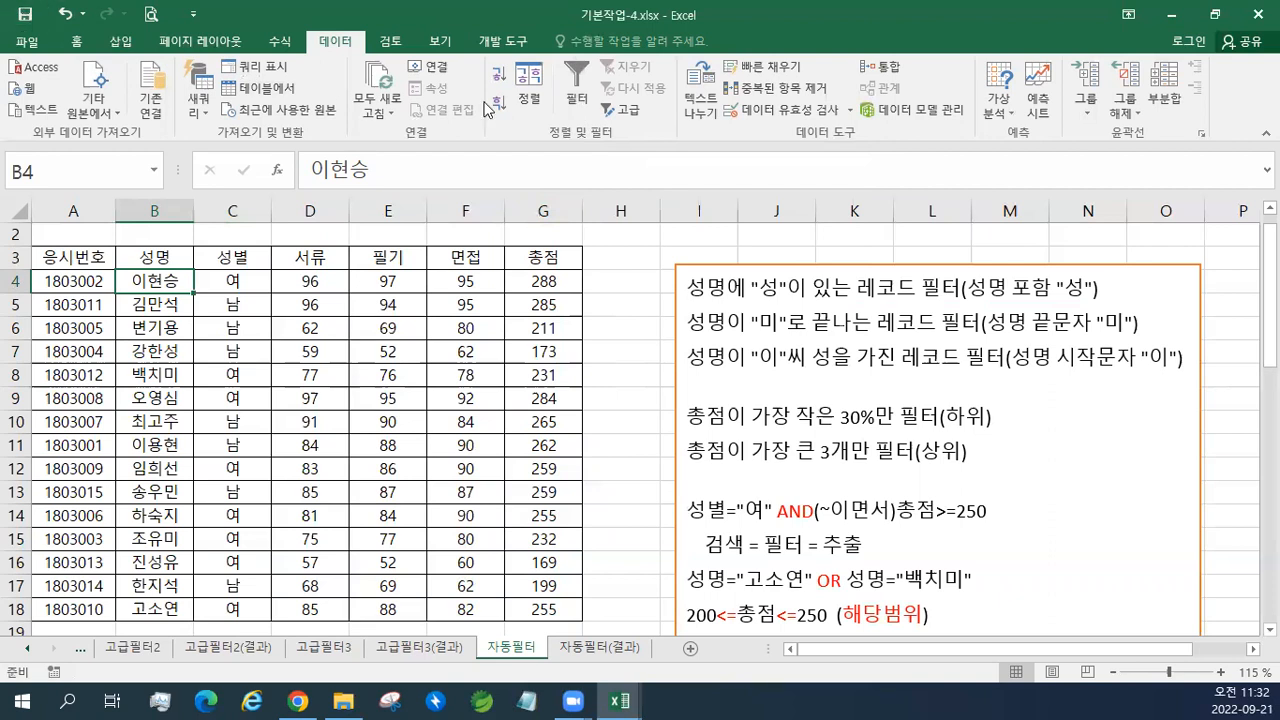
Reduce the workbook window and switch to the 고급필터1 sheet.
{"action": "left_click", "coordinate": [1215, 22]}
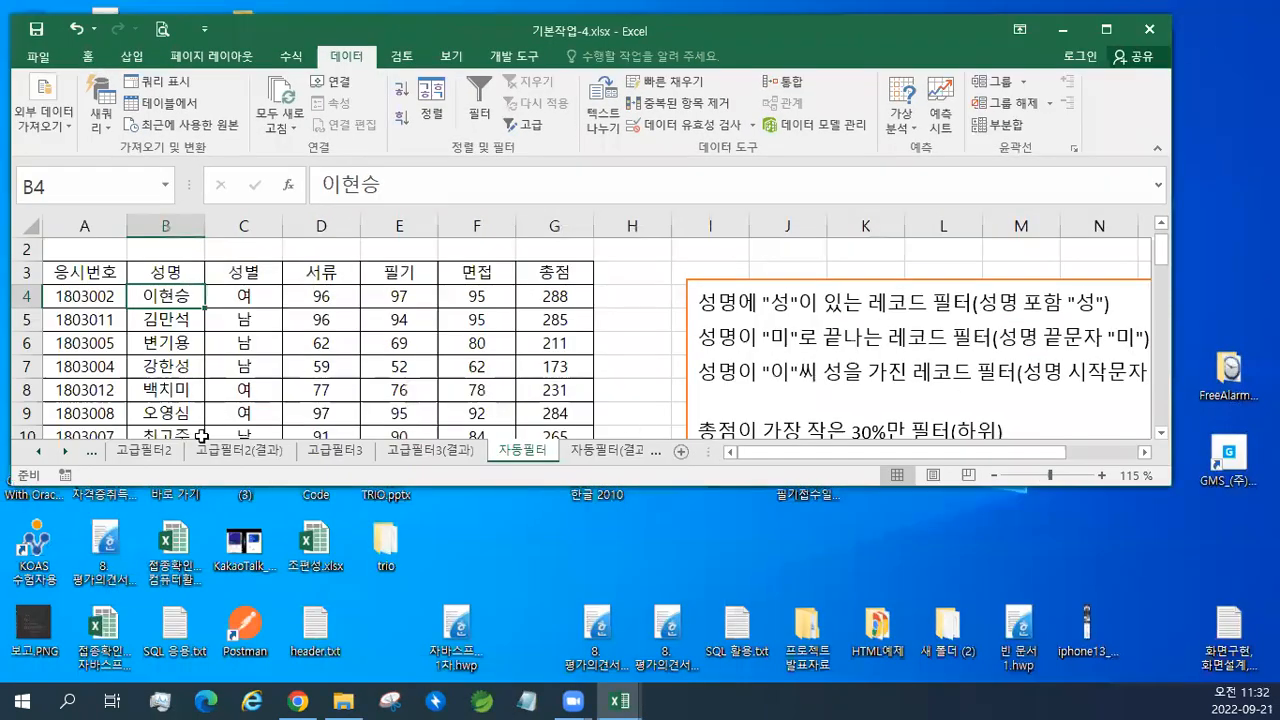
{"action": "left_click", "coordinate": [40, 451]}
{"action": "left_click", "coordinate": [40, 451]}
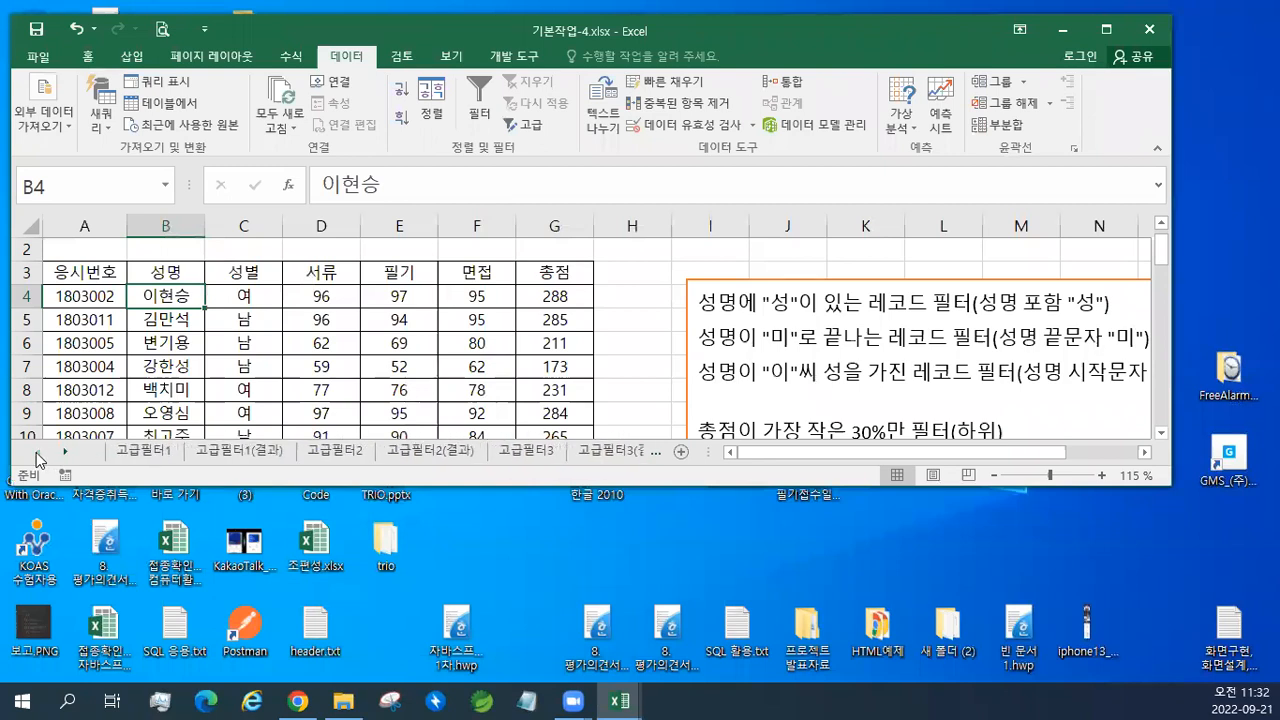
{"action": "left_click", "coordinate": [140, 451]}
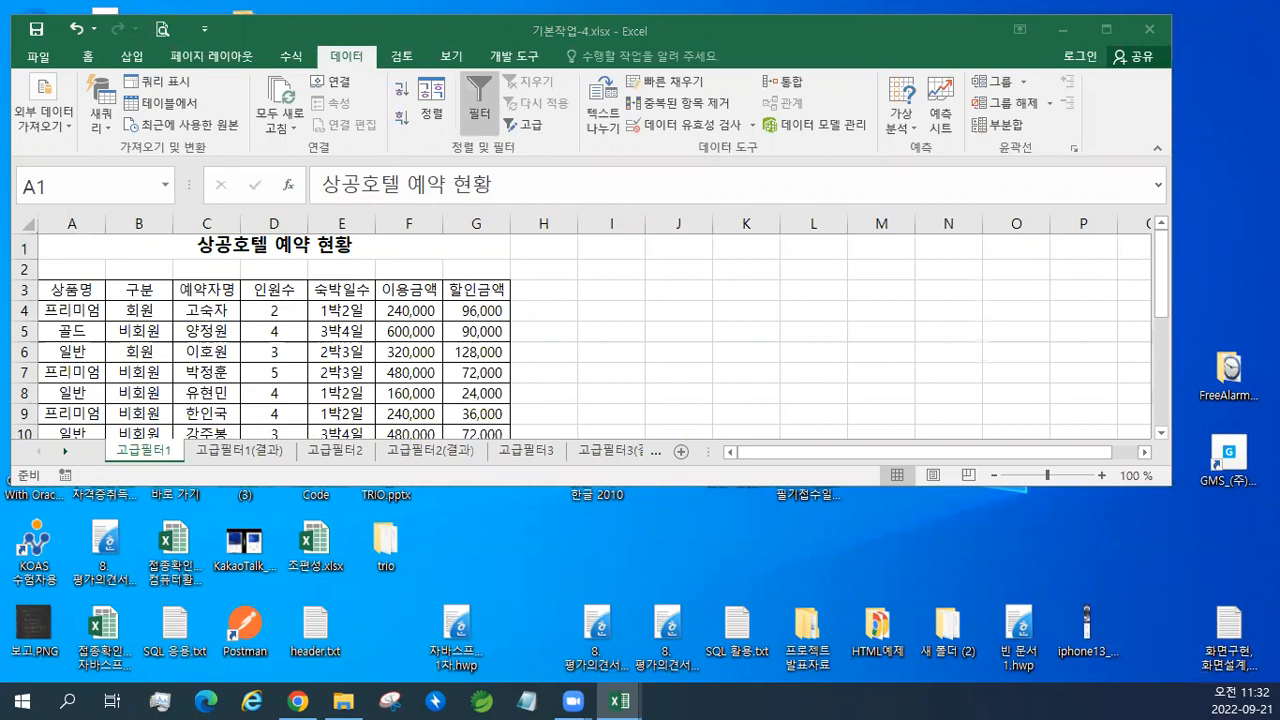
Enter the note 교재52페이지 in cell H1 and maximize the workbook window.
{"action": "left_click", "coordinate": [546, 242]}
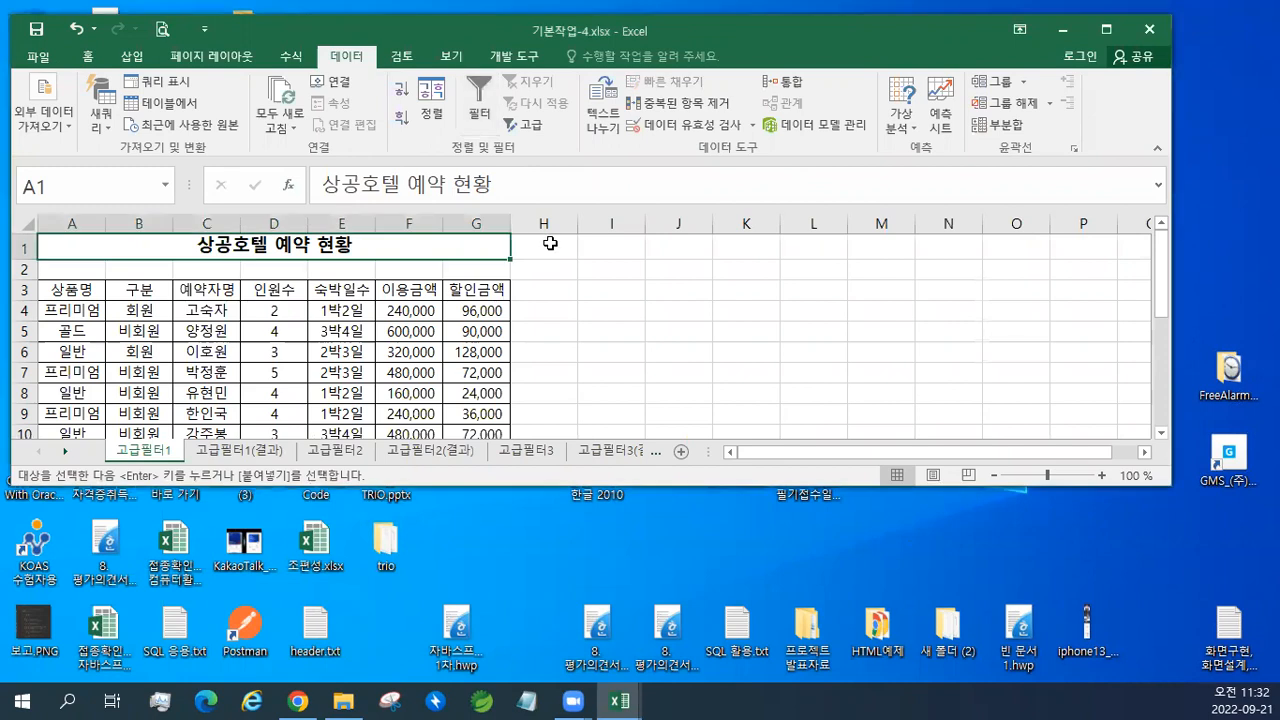
{"action": "left_click", "coordinate": [546, 245]}
{"action": "type", "text": "교재52페이지"}
{"action": "double_click", "coordinate": [701, 32]}
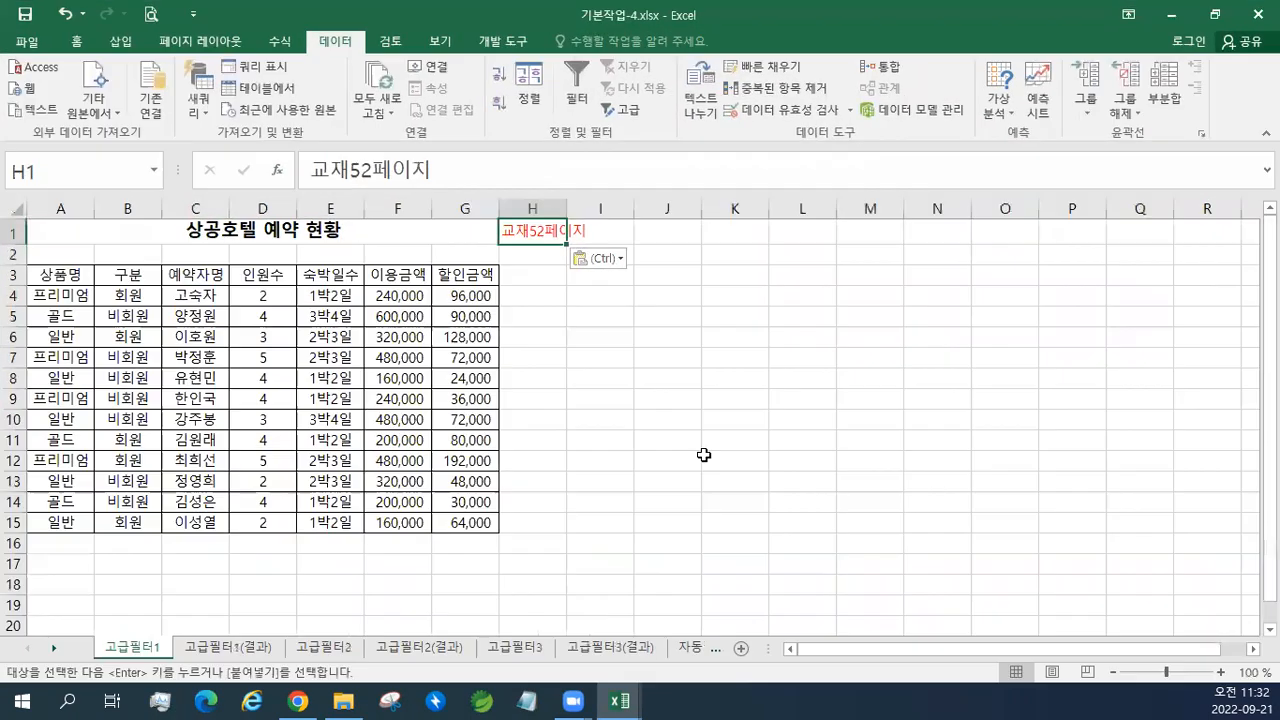
{"action": "key", "text": "ctrl"}
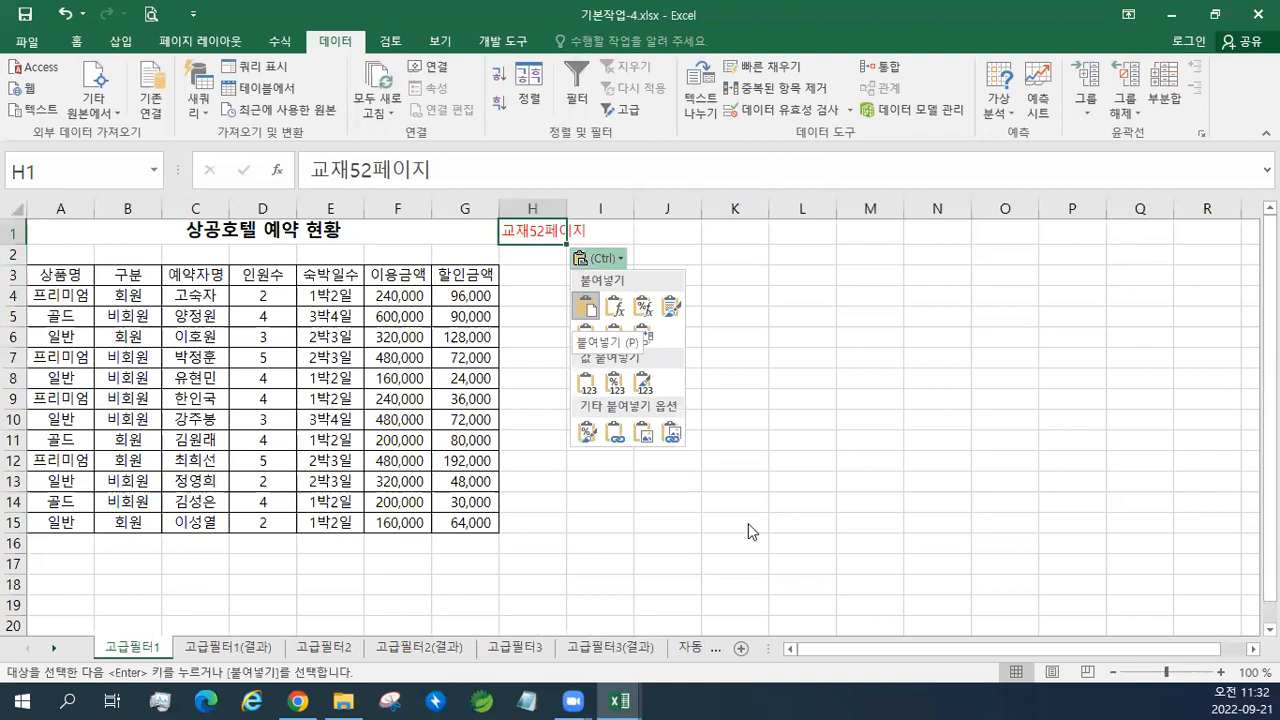
{"action": "key", "text": "Escape"}
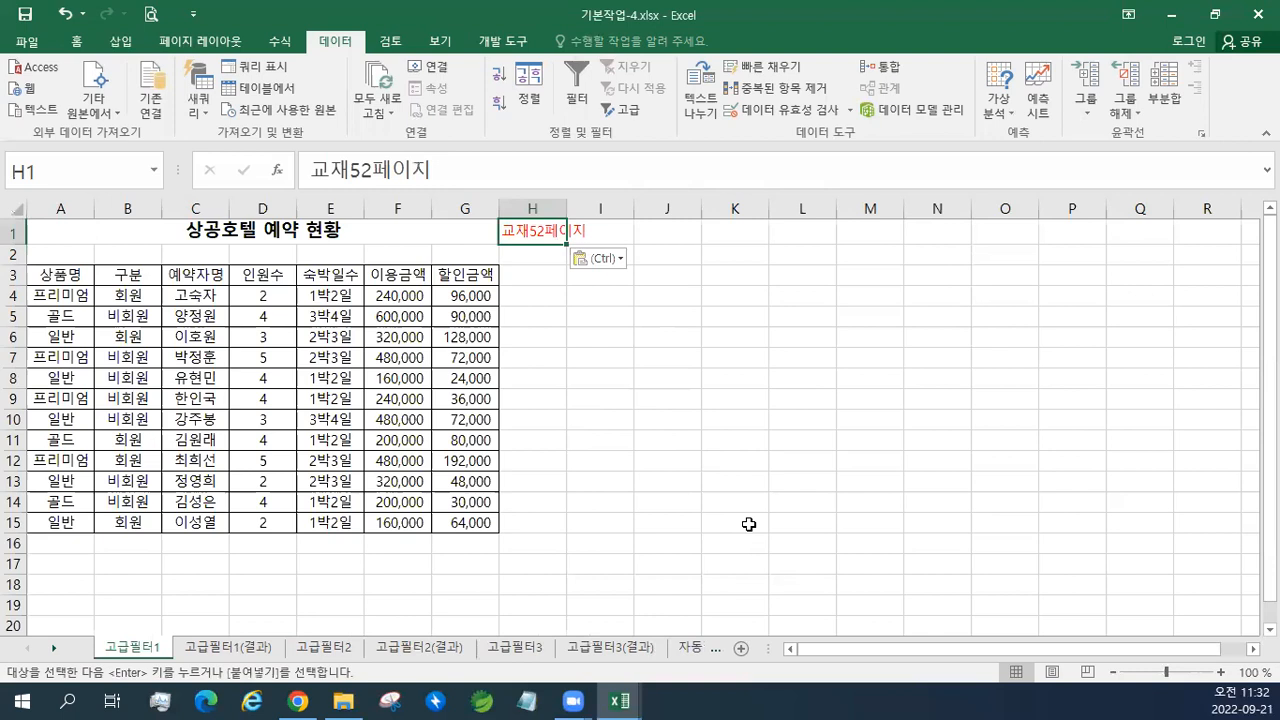
{"action": "scroll", "coordinate": [749, 524], "scroll_direction": "up", "scroll_amount": 1, "text": "ctrl"}
{"action": "left_click", "coordinate": [1114, 674]}
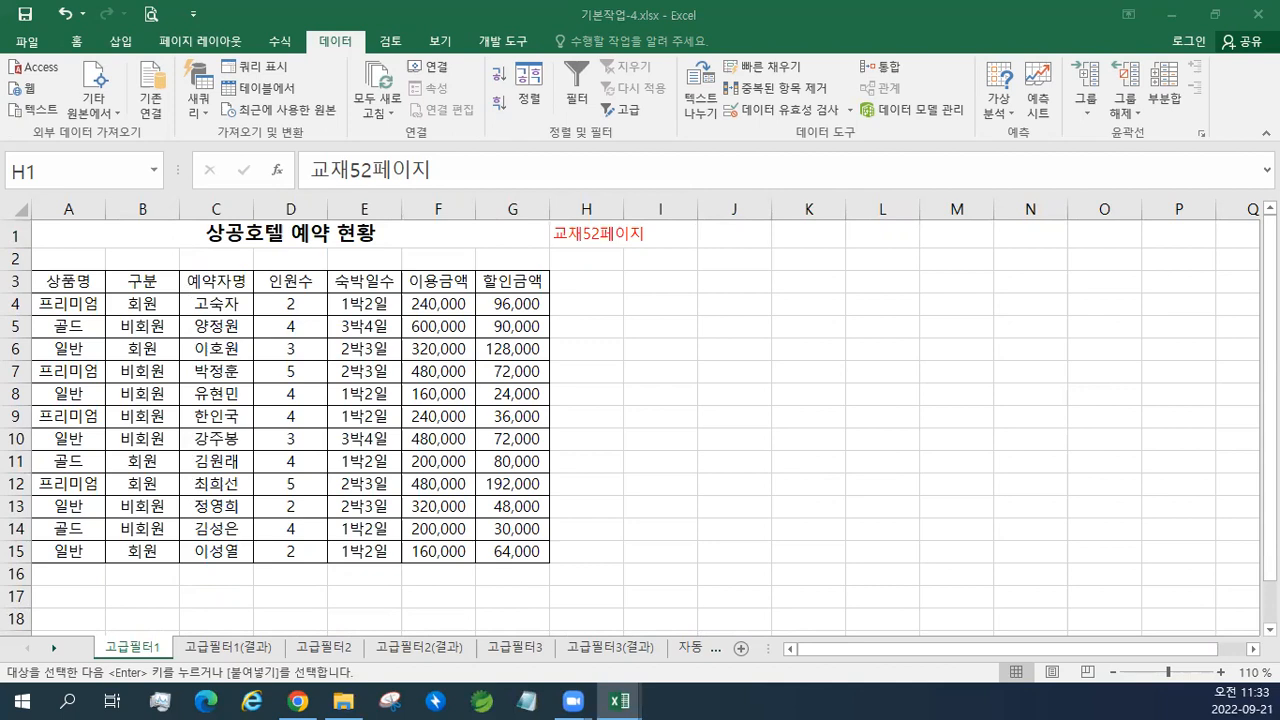
{"action": "key", "text": "Escape"}
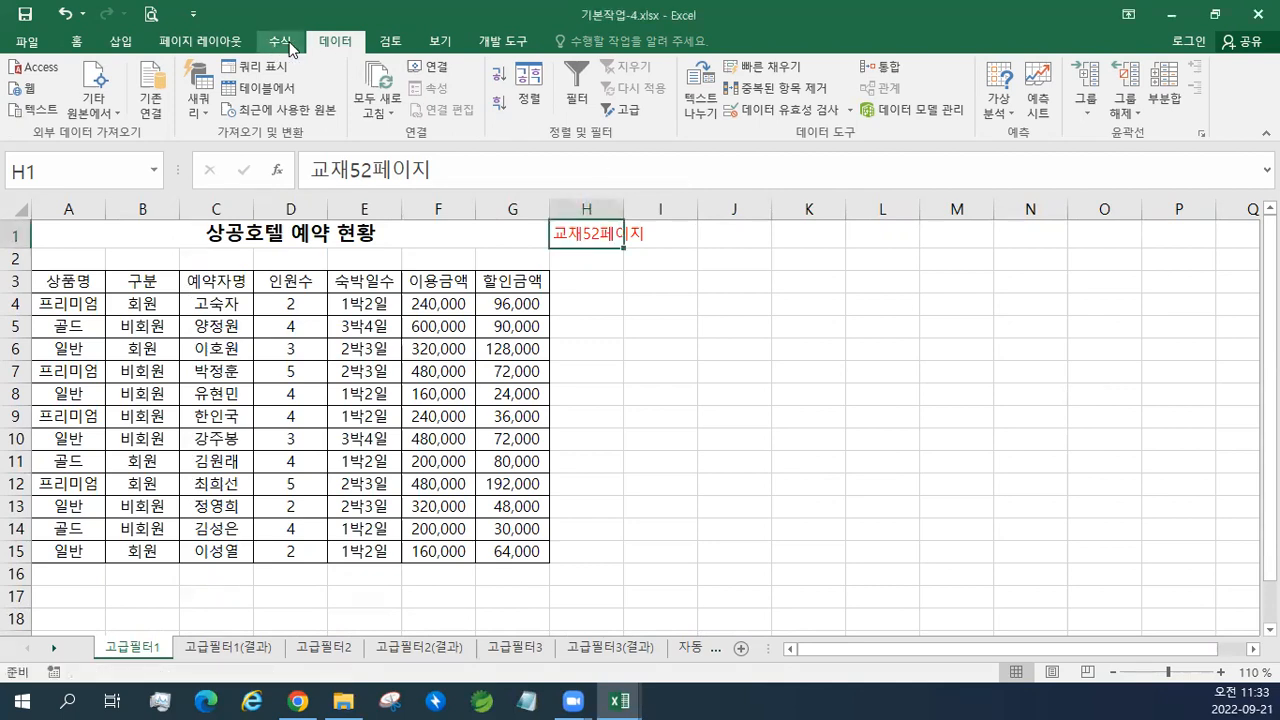
Insert a text box beside the reservation table containing the 데이터베이스(DataBase,DB) notes on cell range, structure, work unit and record display.
{"action": "left_click", "coordinate": [110, 45]}
{"action": "left_click", "coordinate": [972, 85]}
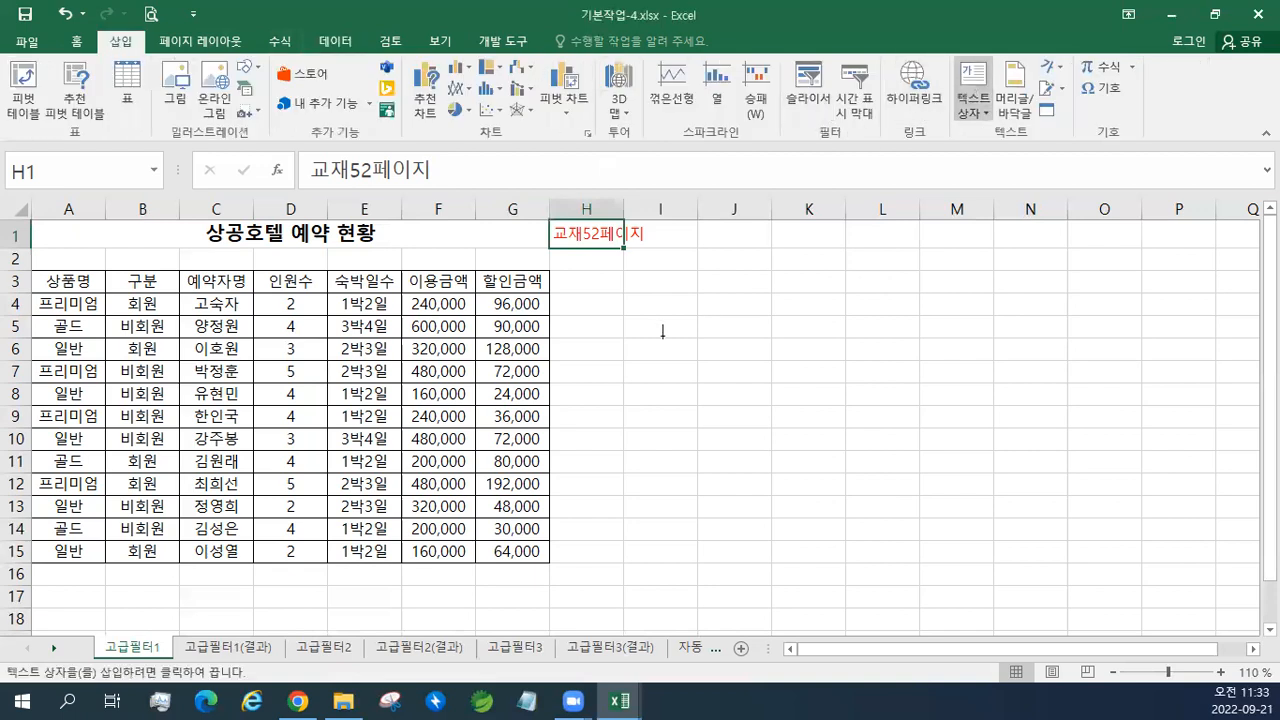
{"action": "left_click", "coordinate": [643, 366]}
{"action": "type", "text": "* 데이터베이스(DataBase,DB) : 데이터덩어리, 목록 빈행/빈열을 만날때까지의 셀범위(병합된 셀은 포함하지 않음) 하나의 셀에 의미있는 하나의 데이터 입력 구조(구성) : 필드명, 필드(열), 레코드(행) 작업 단위 : 필드 기능 적용 후 결과는 레코드 단위로 표시"}
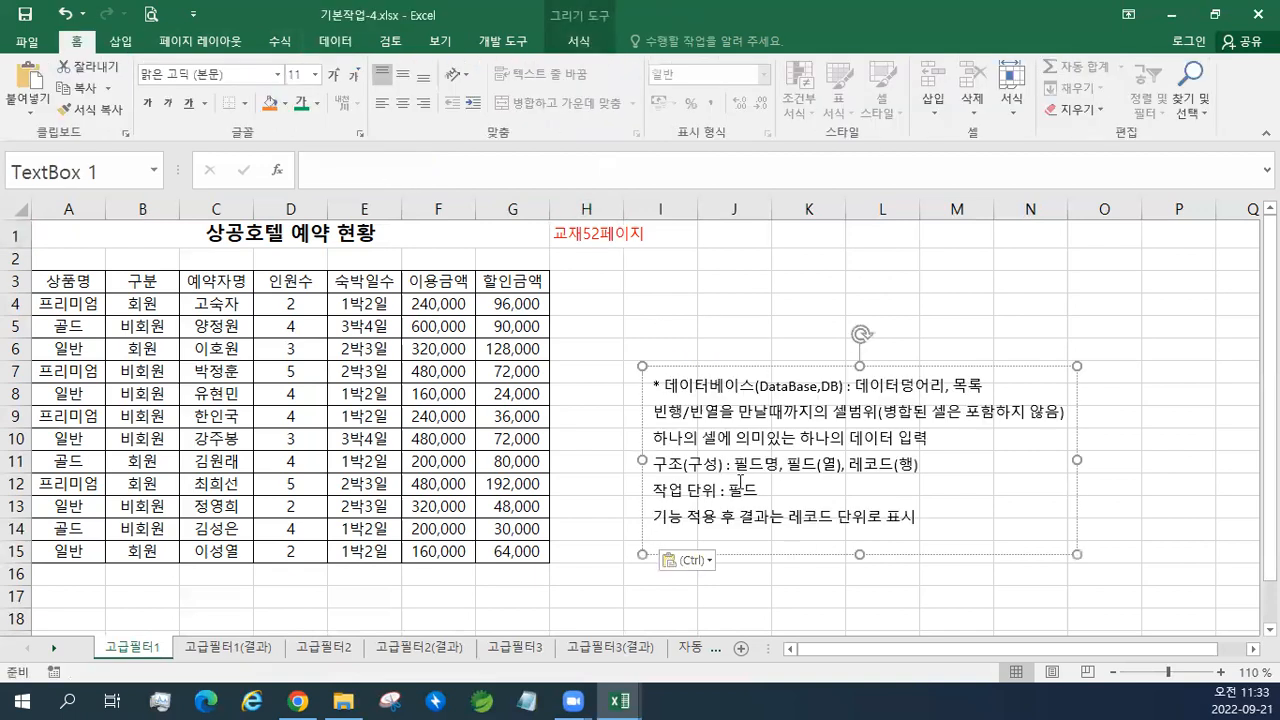
Apply an orange outline style to the database notes text box and increase its font size.
{"action": "left_click", "coordinate": [583, 43]}
{"action": "left_click", "coordinate": [661, 367]}
{"action": "left_click", "coordinate": [77, 42]}
{"action": "left_click", "coordinate": [343, 82]}
{"action": "left_click", "coordinate": [343, 82]}
{"action": "left_click_drag", "start_coordinate": [700, 367], "coordinate": [700, 366]}
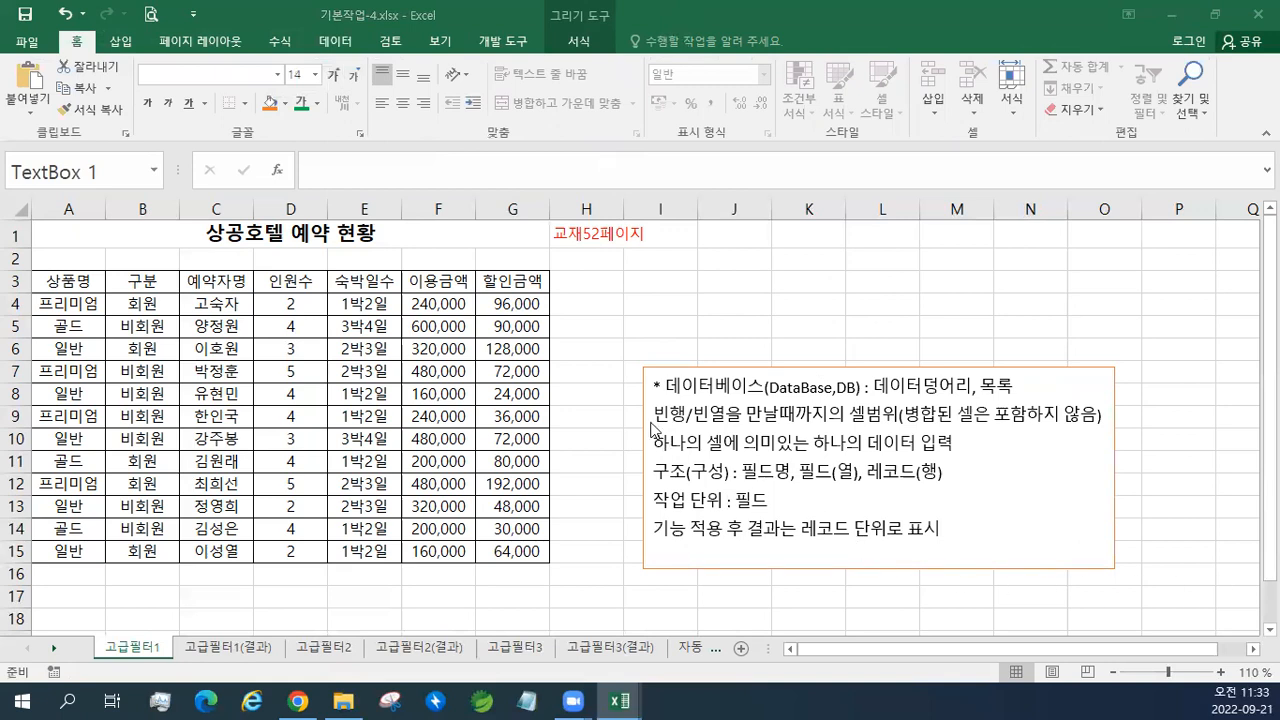
Add the 필터 definition and the line 자동 필터 / 고급 필터 above the database notes, keeping text only.
{"action": "left_click", "coordinate": [653, 390]}
{"action": "key", "text": "Return"}
{"action": "key", "text": "Up"}
{"action": "type", "text": "* 필터 : 데이터베이스 조건에 맞는 레코드를 추출하여 표시하는 기능 자동 필터 / 고급 필터"}
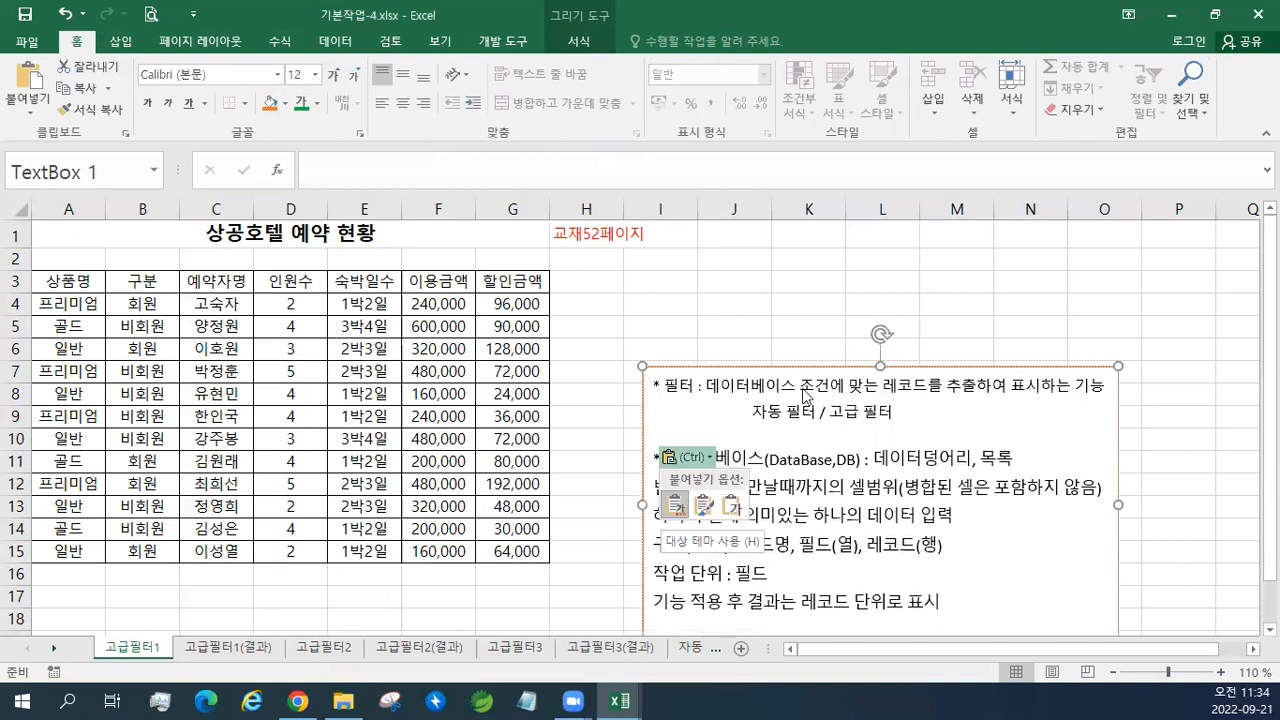
{"action": "left_click", "coordinate": [731, 505]}
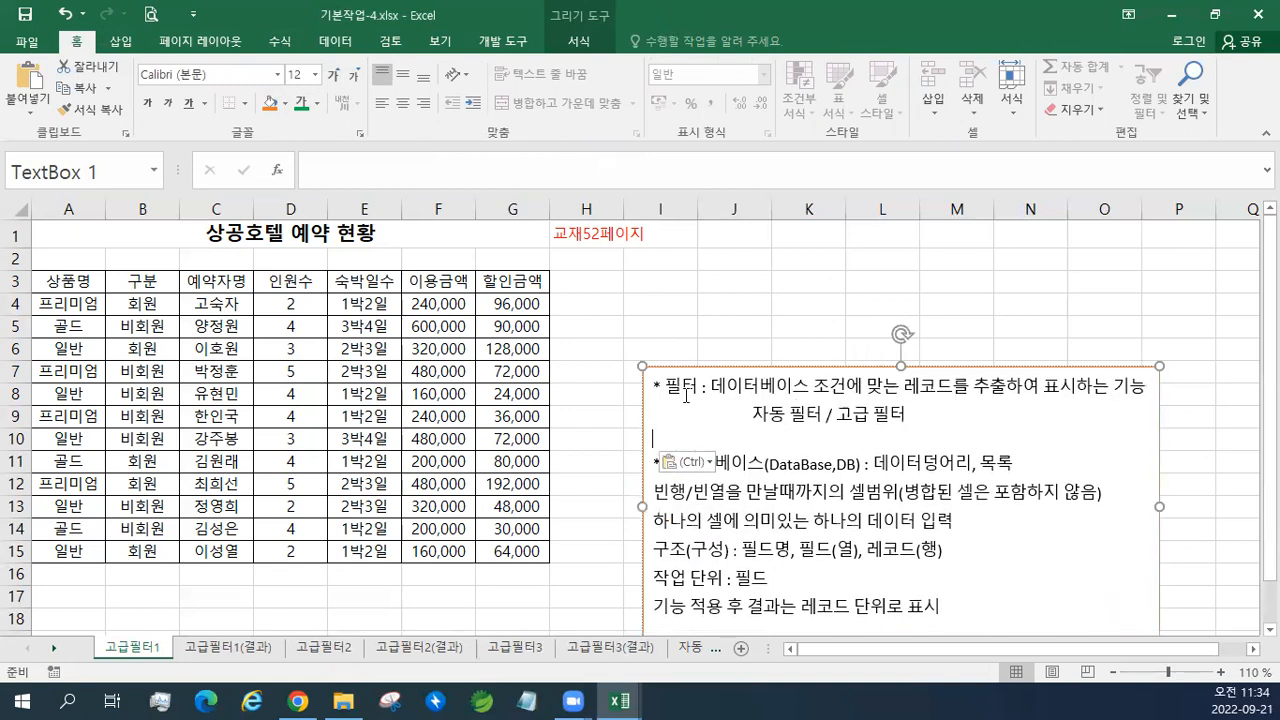
Add the 고급 필터 notes on required parts, application, writing conditions and result location at the start of the text box.
{"action": "left_click", "coordinate": [650, 385]}
{"action": "key", "text": "Return"}
{"action": "key", "text": "Up"}
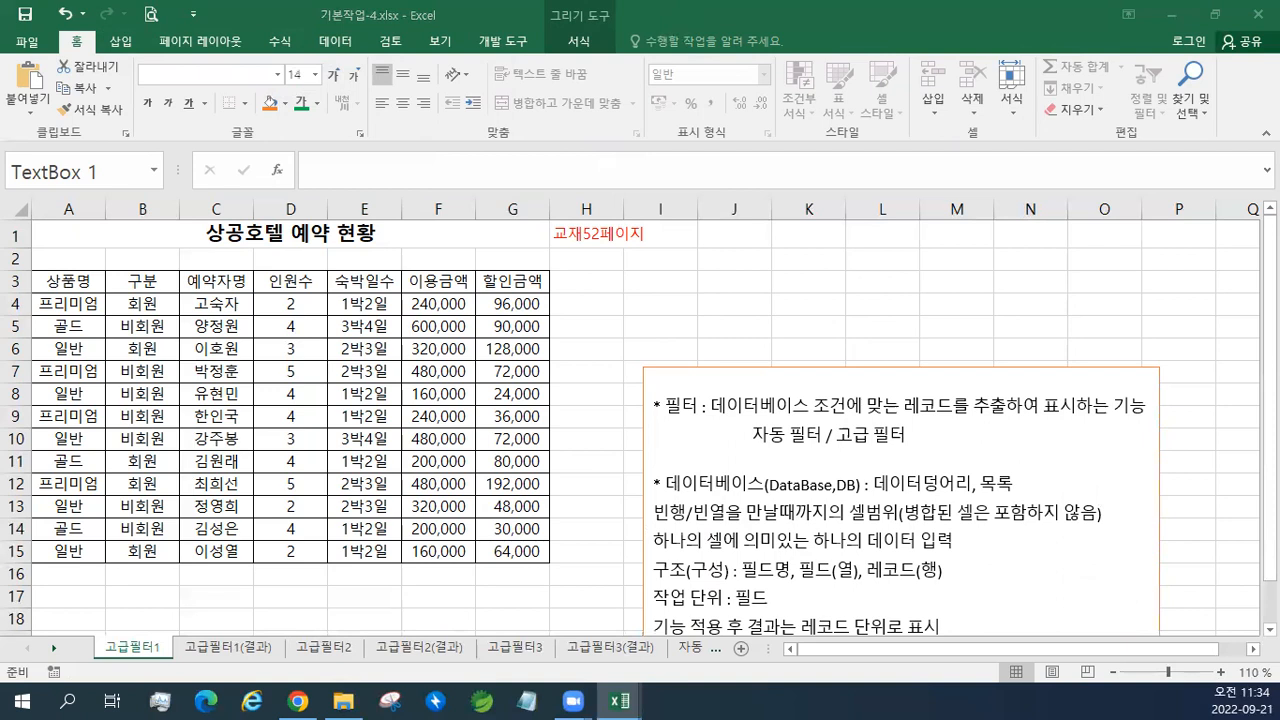
{"action": "left_click", "coordinate": [676, 384]}
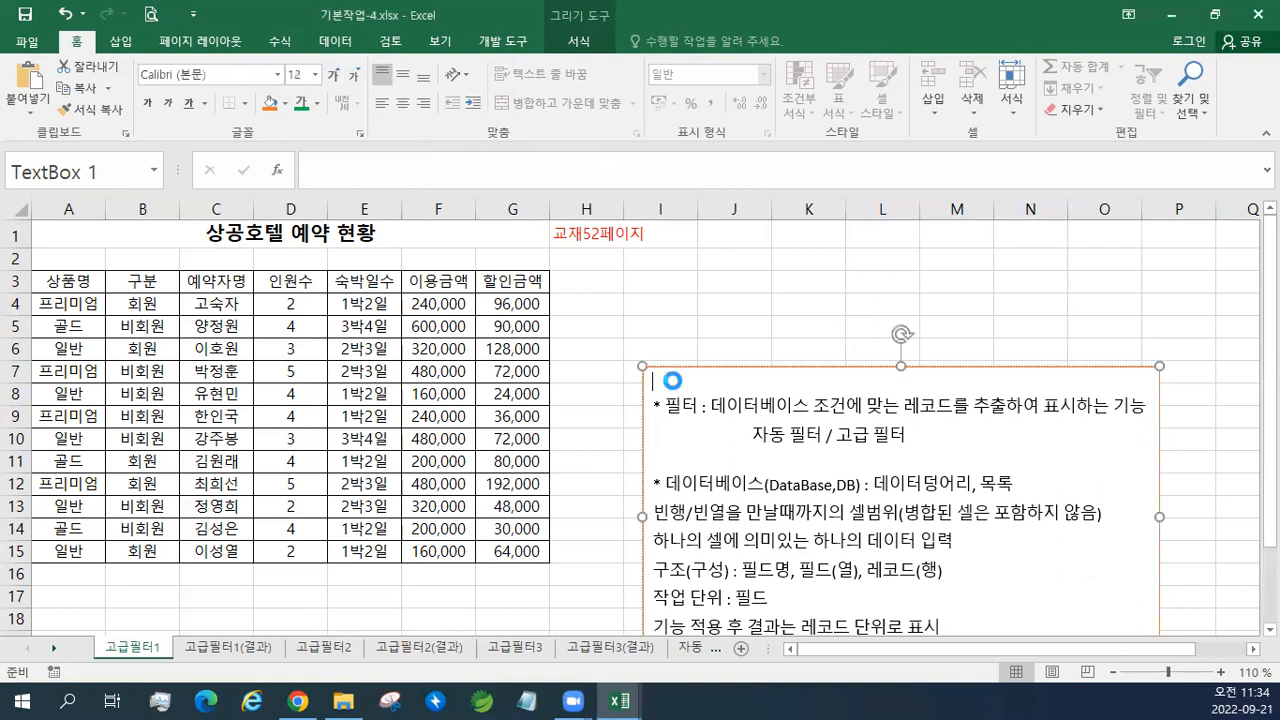
{"action": "type", "text": "* 고급 필터 : 데이터베이스, 조건, 결과표시할레코드위치 적용 : 데이터베이스 선택 > 데이터 탭 > 정렬및필터 그룹 > 고급 명령 이용 조건은 직접 작성\t필드명\t성별 (성별=\"남\")\t기준(조건)값\t남 \tAND / OR 조건 결과 표시할 위치 \t모든 필드 표시 : 빈 셀 선택 \t특정 필드 표시 : 특정 필드 복사/붙여넣기 > 특정 필드 선택"}
{"action": "left_click", "coordinate": [698, 614]}
{"action": "left_click", "coordinate": [700, 657]}
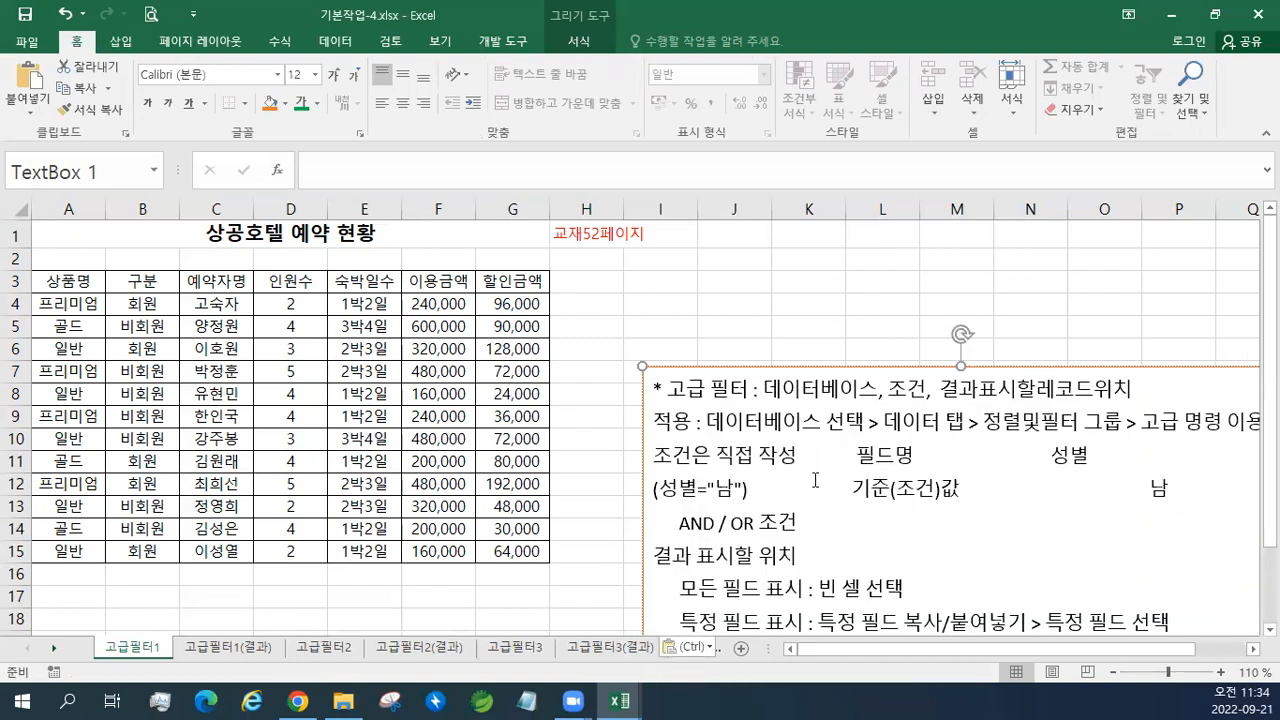
Set the font size of all text in the advanced filter notes text box to 12.
{"action": "left_click", "coordinate": [683, 368]}
{"action": "left_click", "coordinate": [315, 75]}
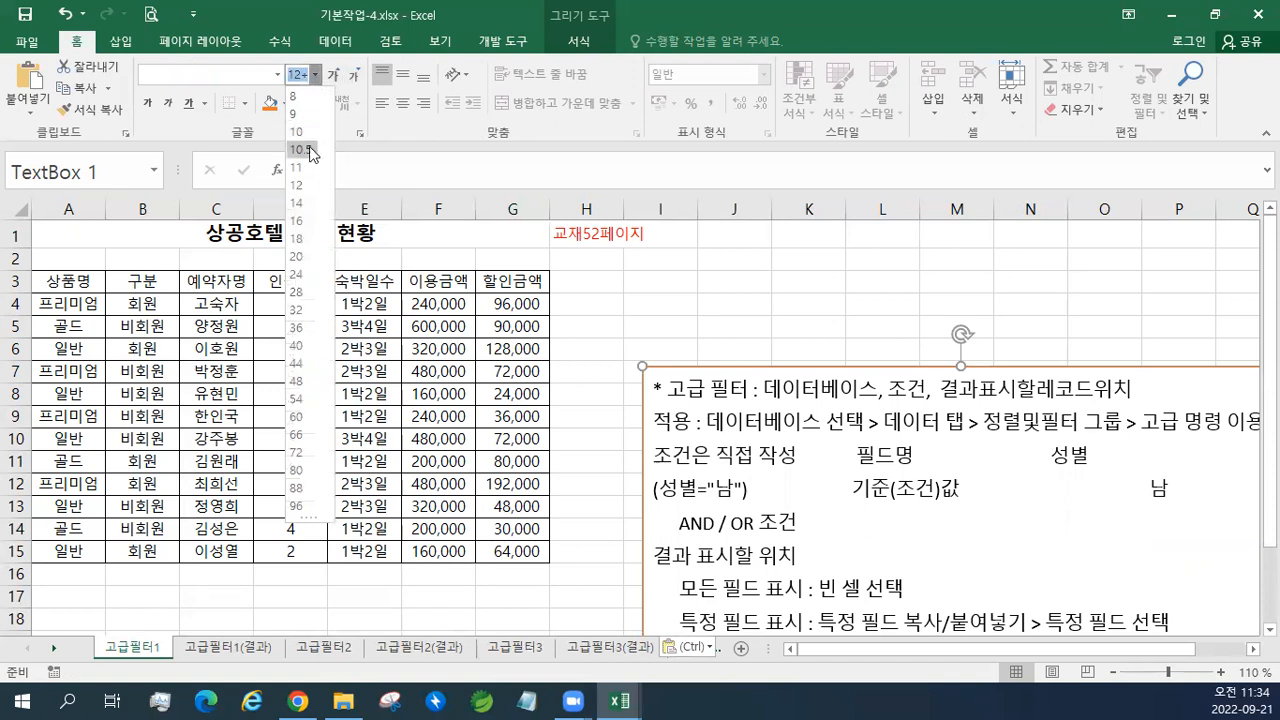
{"action": "left_click", "coordinate": [310, 150]}
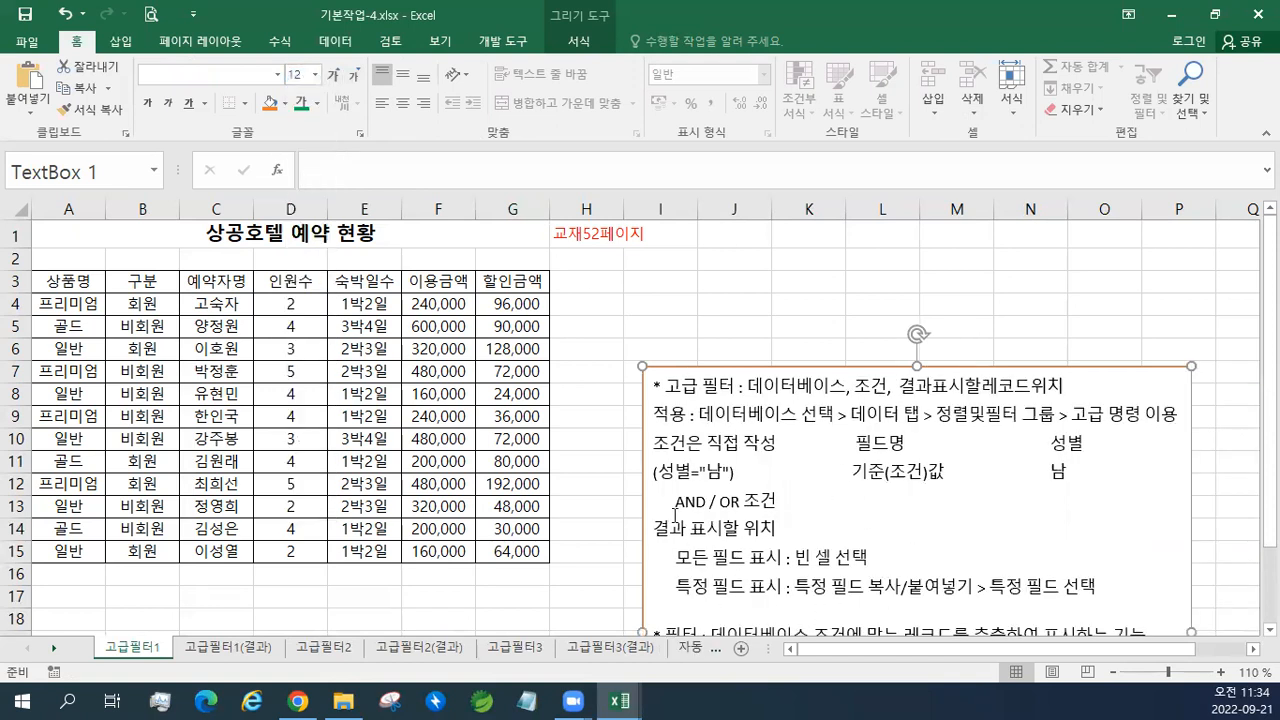
{"action": "left_click", "coordinate": [656, 280]}
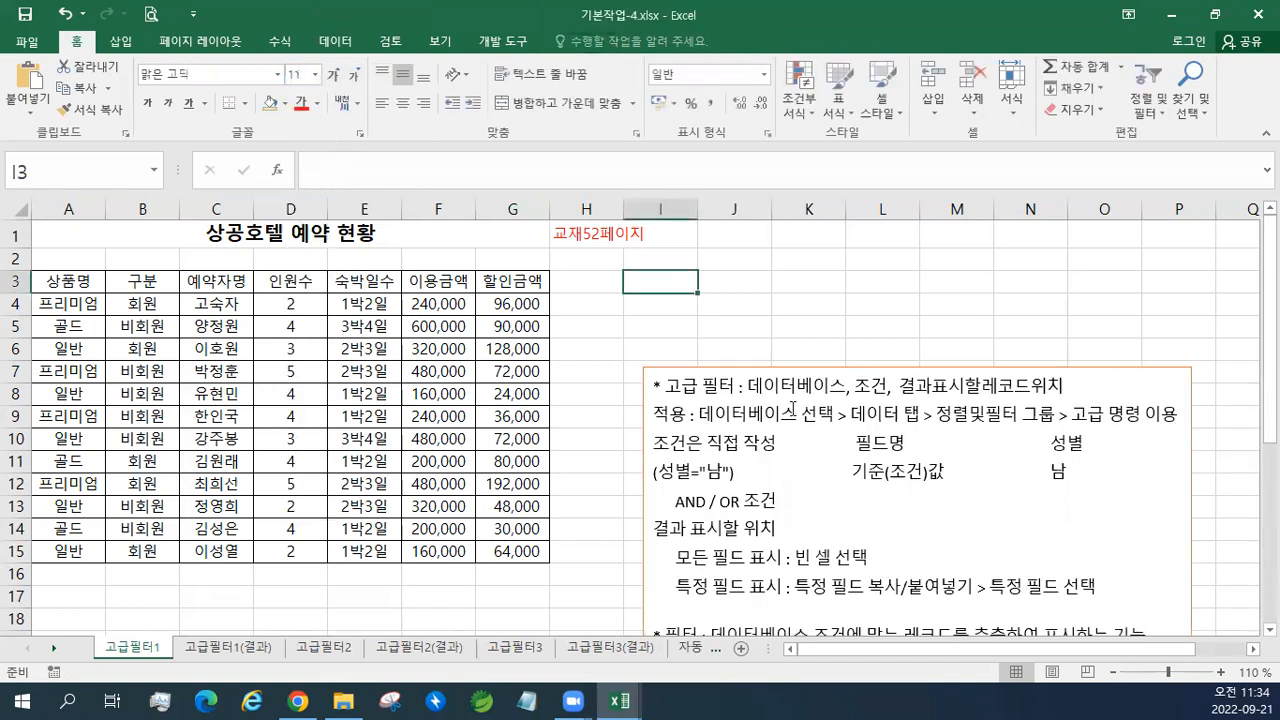
Add the example condition 상품명="골드" as the first line of the notes text box, above a blank line, and adjust its paste formatting.
{"action": "left_click", "coordinate": [656, 386]}
{"action": "key", "text": "Return"}
{"action": "key", "text": "Return"}
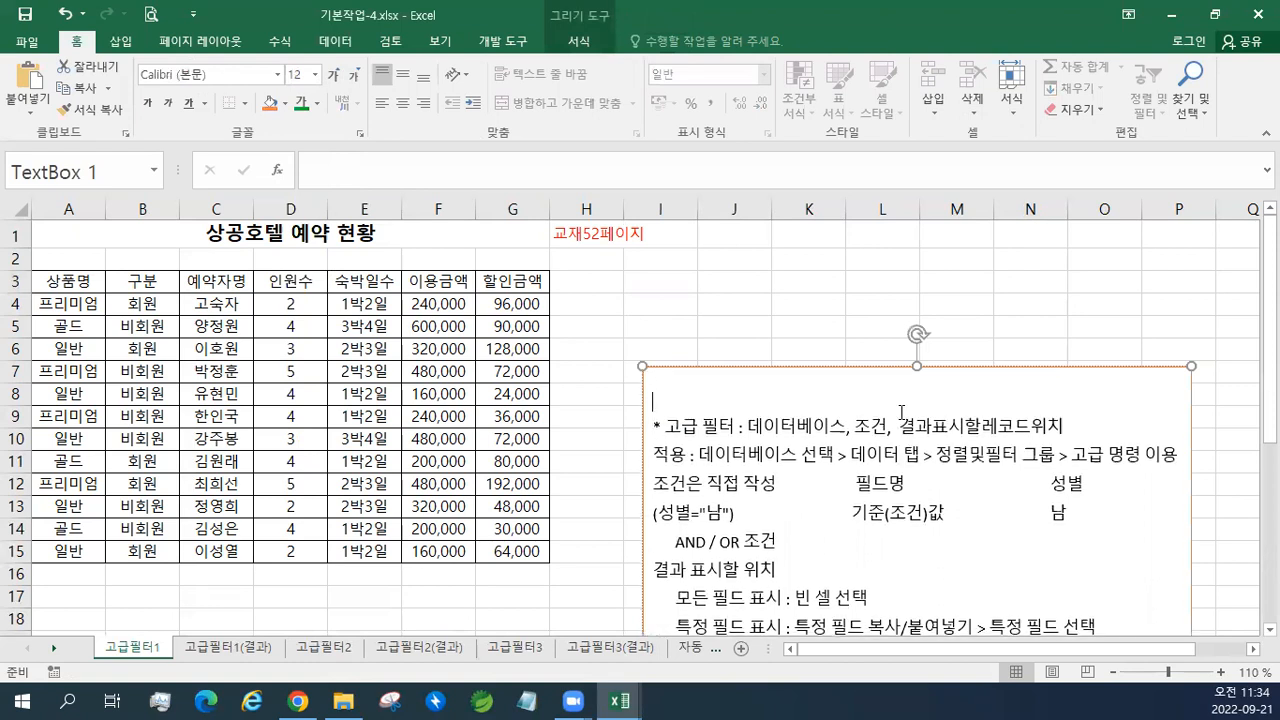
{"action": "key", "text": "BackSpace"}
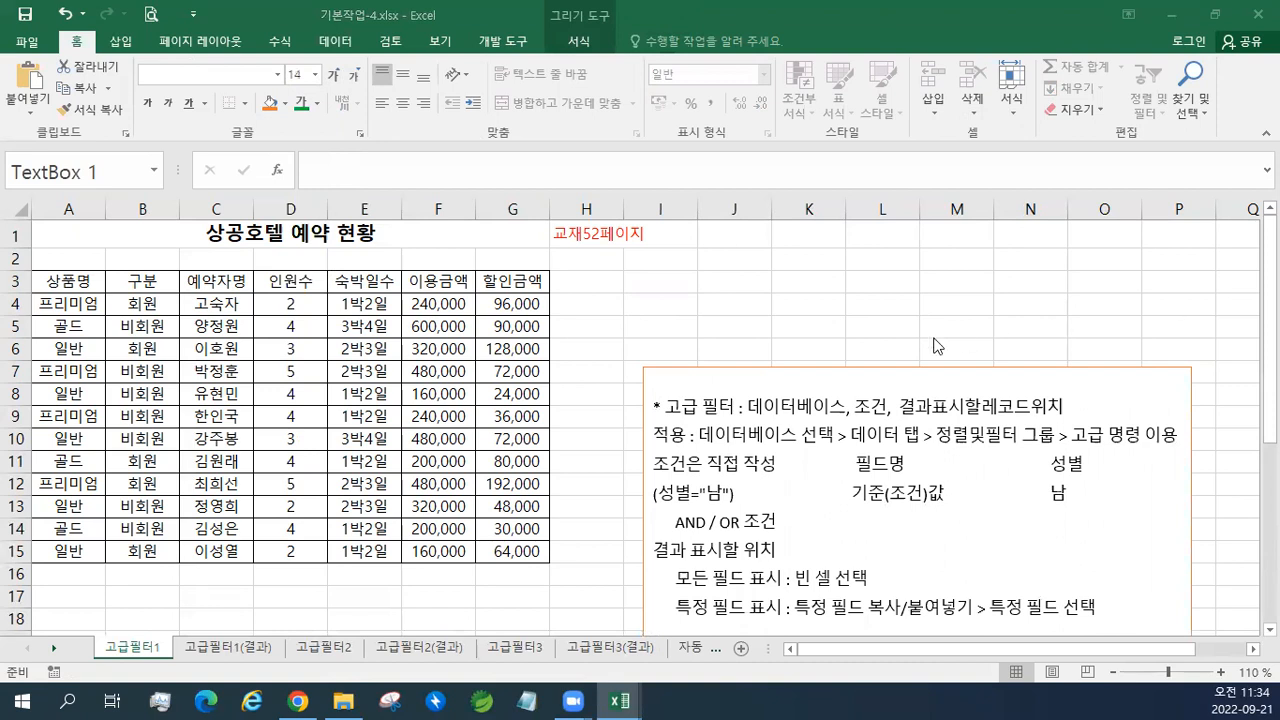
{"action": "left_click", "coordinate": [700, 386]}
{"action": "type", "text": "상품명=\"골드\""}
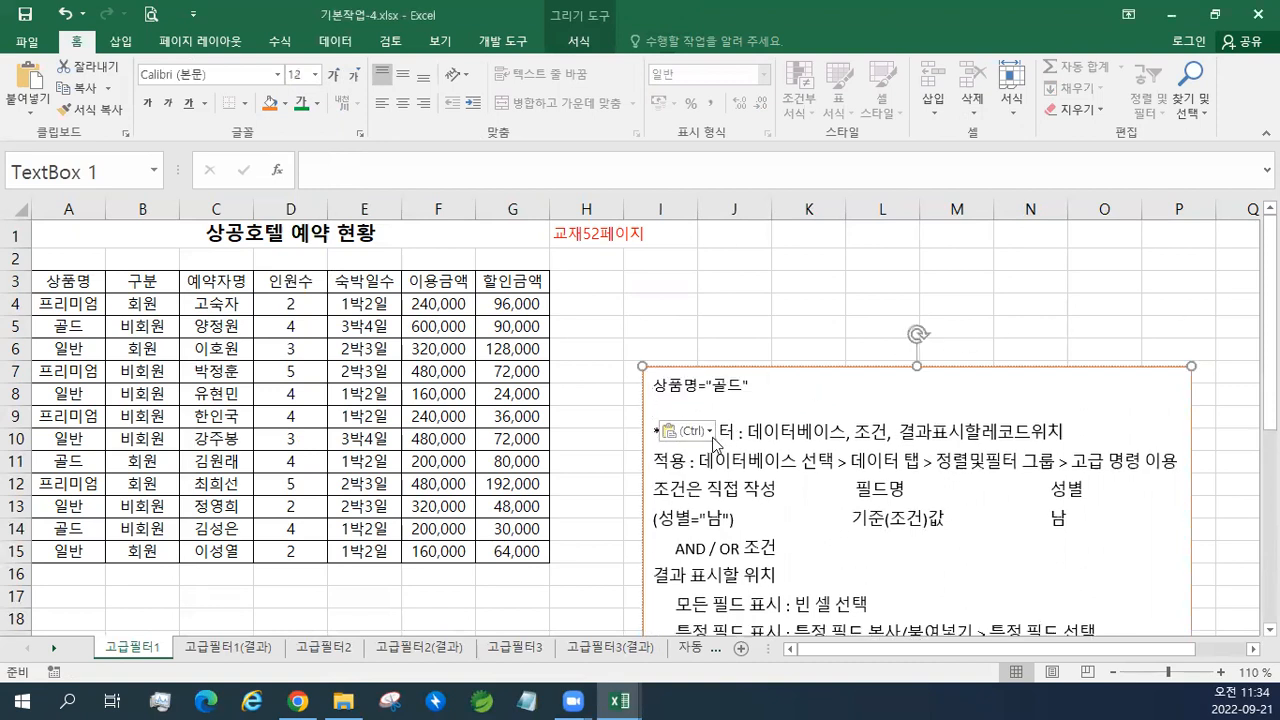
{"action": "left_click", "coordinate": [672, 431]}
{"action": "left_click", "coordinate": [705, 482]}
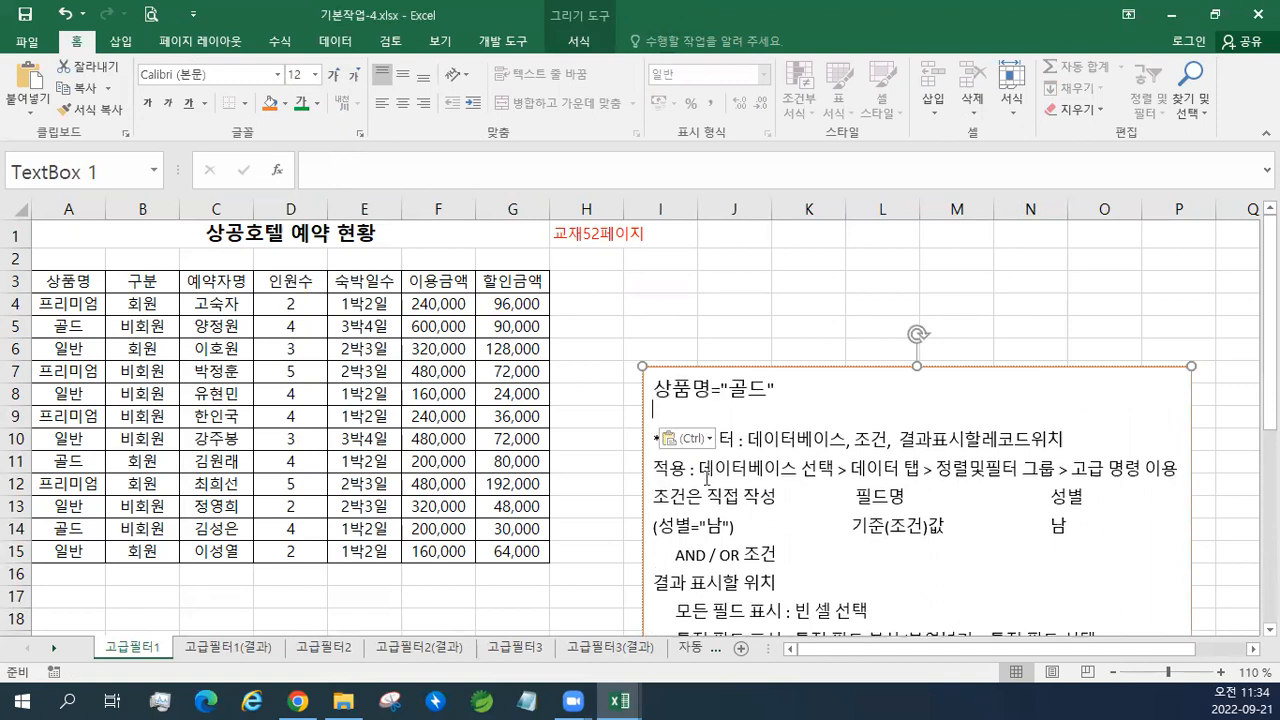
{"action": "left_click", "coordinate": [697, 440]}
{"action": "left_click", "coordinate": [731, 487]}
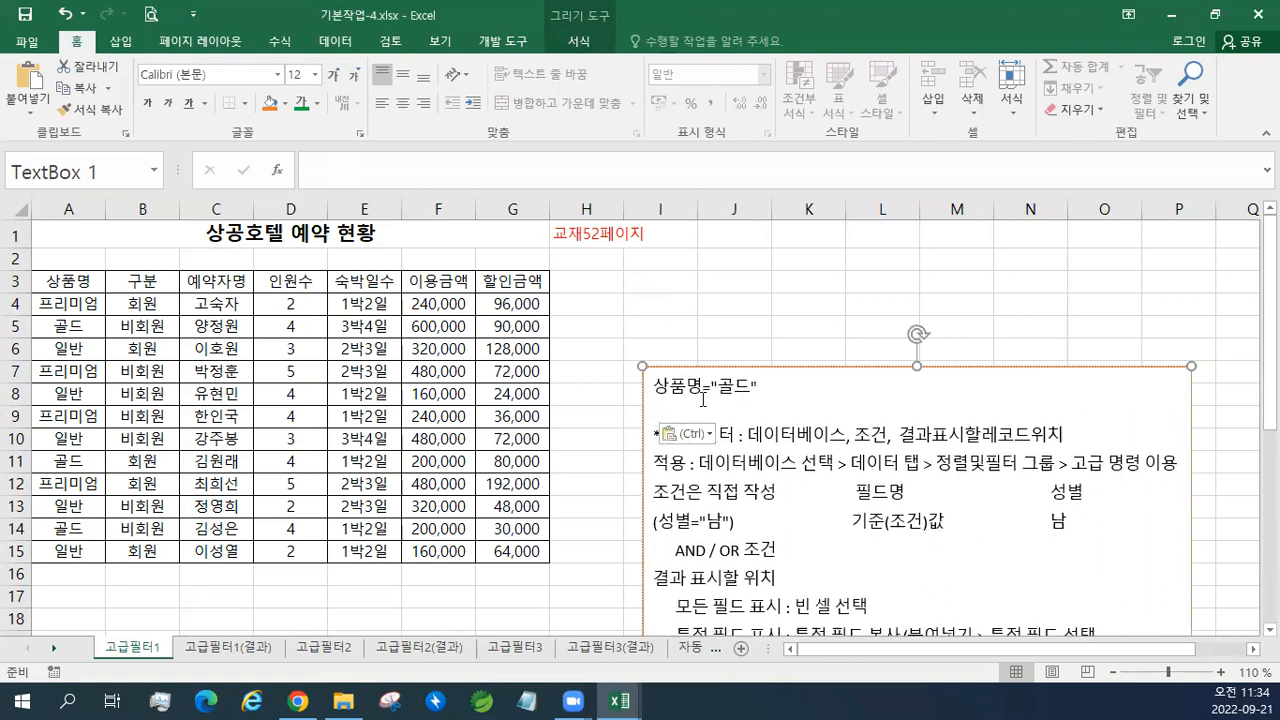
{"action": "left_click", "coordinate": [661, 283]}
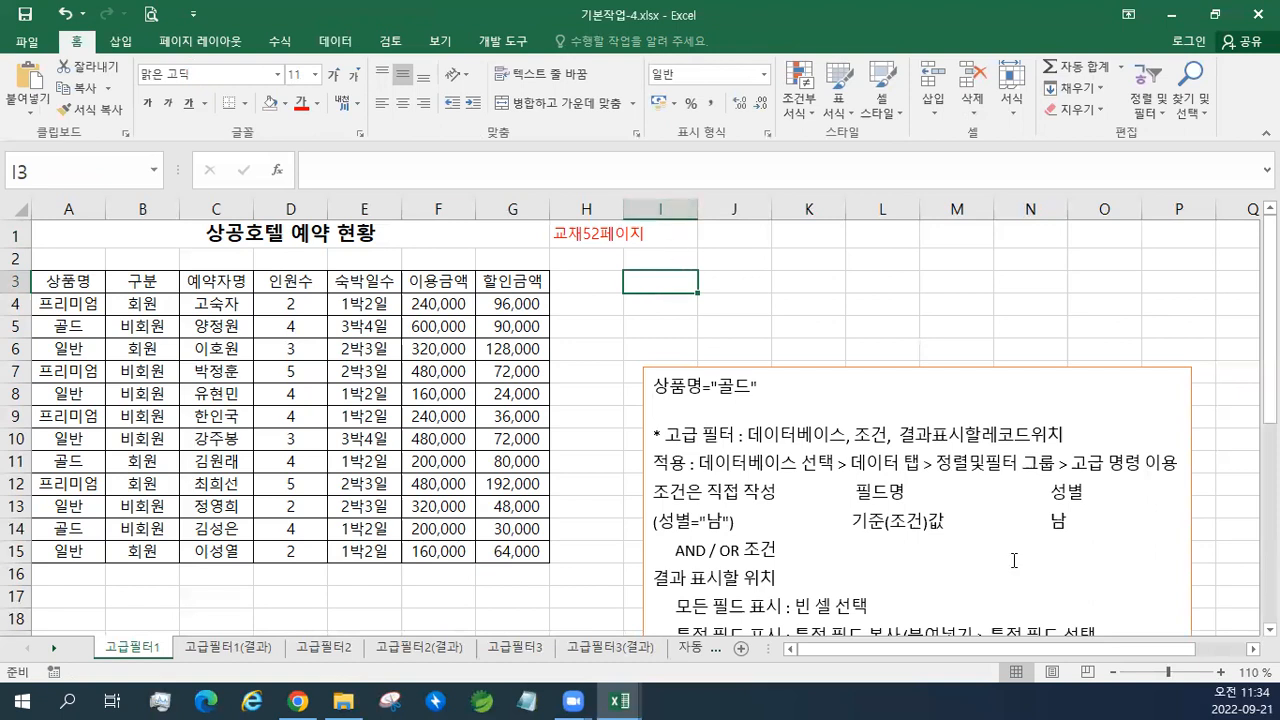
Review the notes on writing a condition from a field name and a criterion value.
{"action": "double_click", "coordinate": [650, 491]}
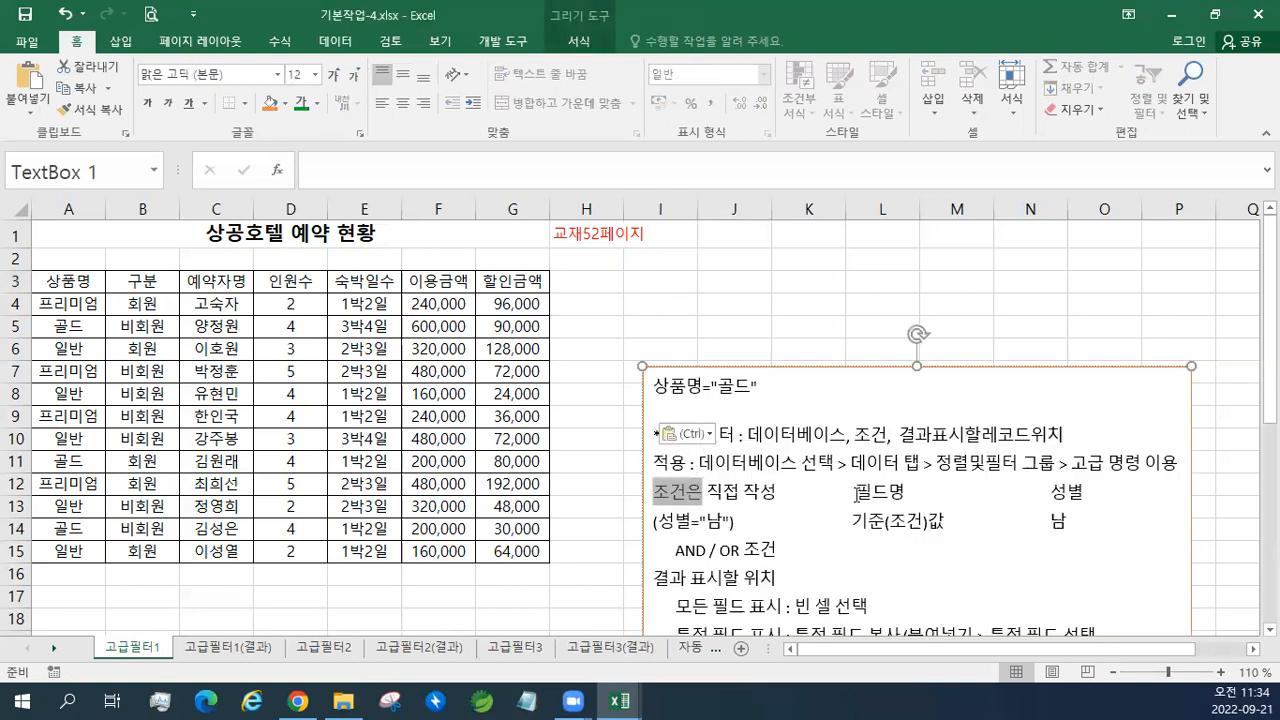
{"action": "double_click", "coordinate": [872, 491]}
{"action": "left_click_drag", "start_coordinate": [851, 521], "coordinate": [959, 525]}
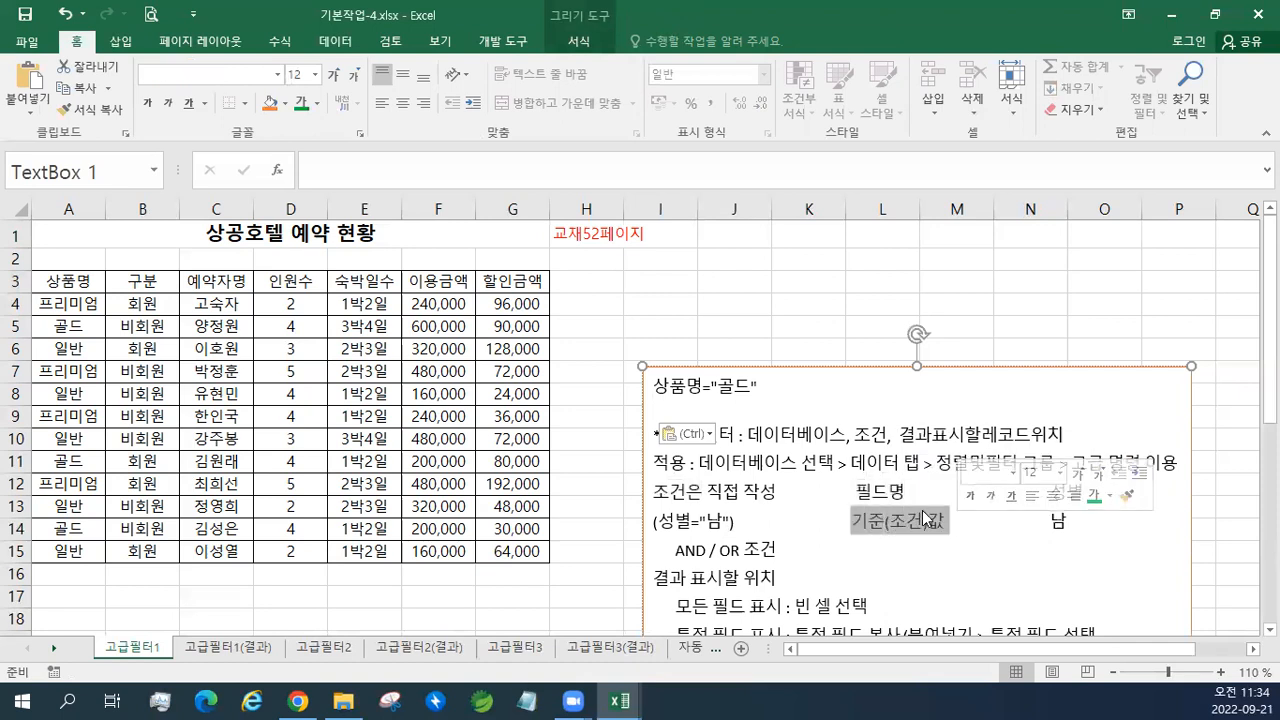
{"action": "left_click", "coordinate": [921, 521]}
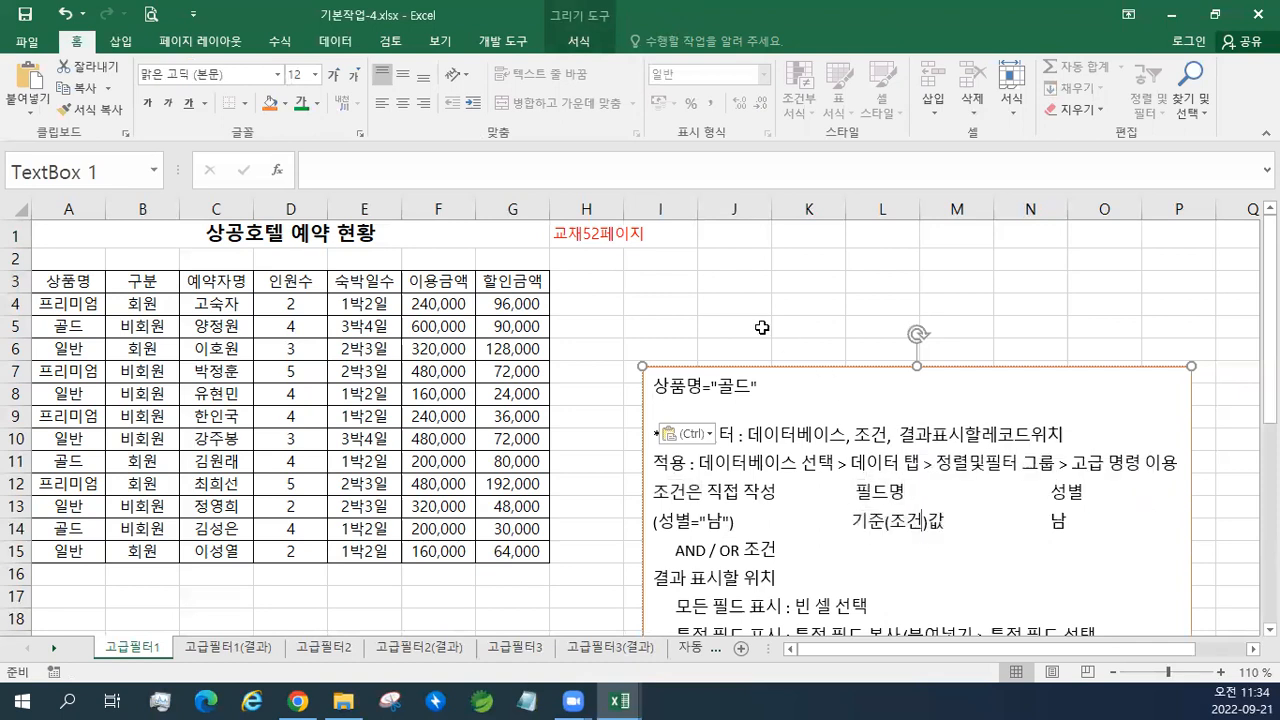
{"action": "left_click", "coordinate": [651, 286]}
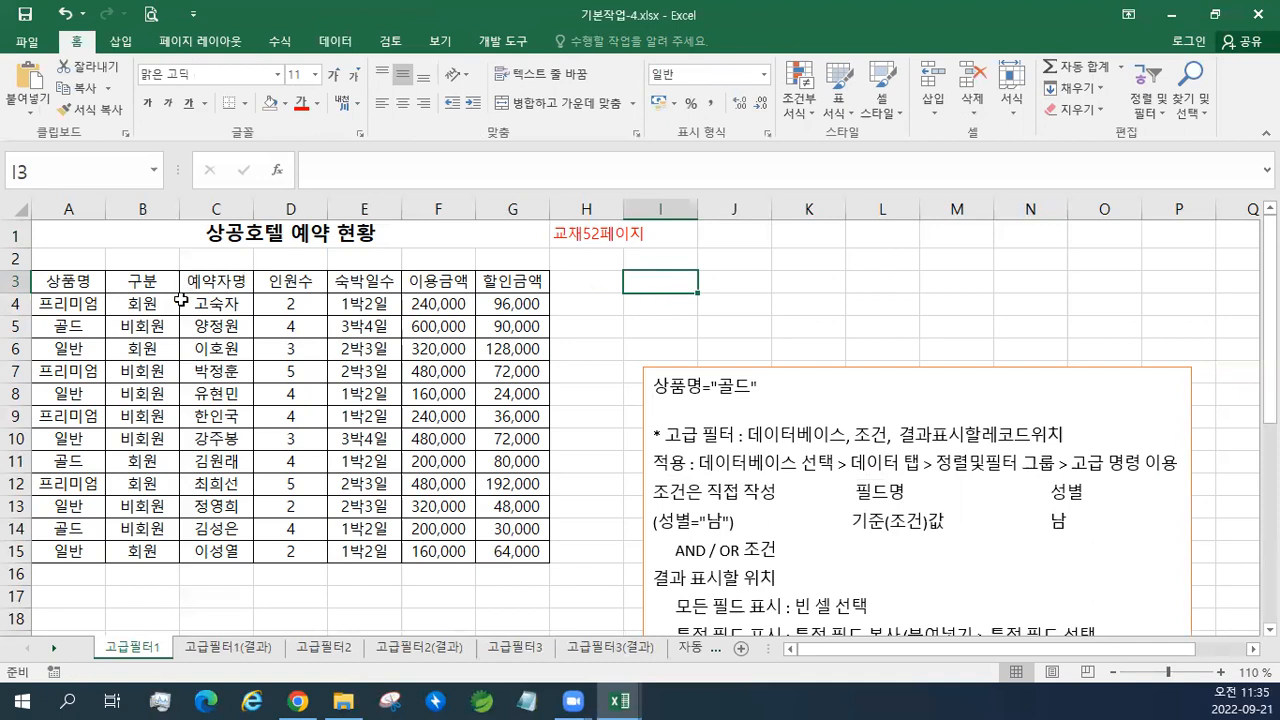
Build the condition range in I3:I4 by copying the 상품명 header from A3 and the value 골드 from A5.
{"action": "left_click", "coordinate": [88, 282]}
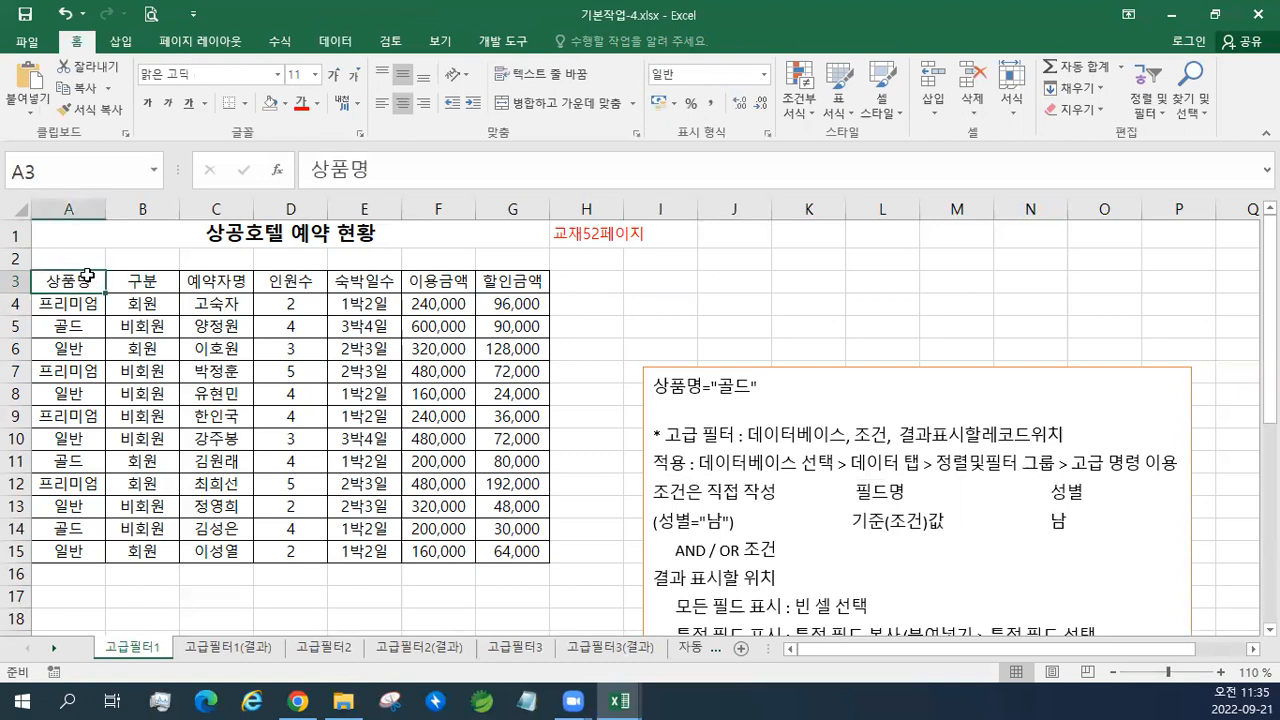
{"action": "left_click", "coordinate": [88, 93]}
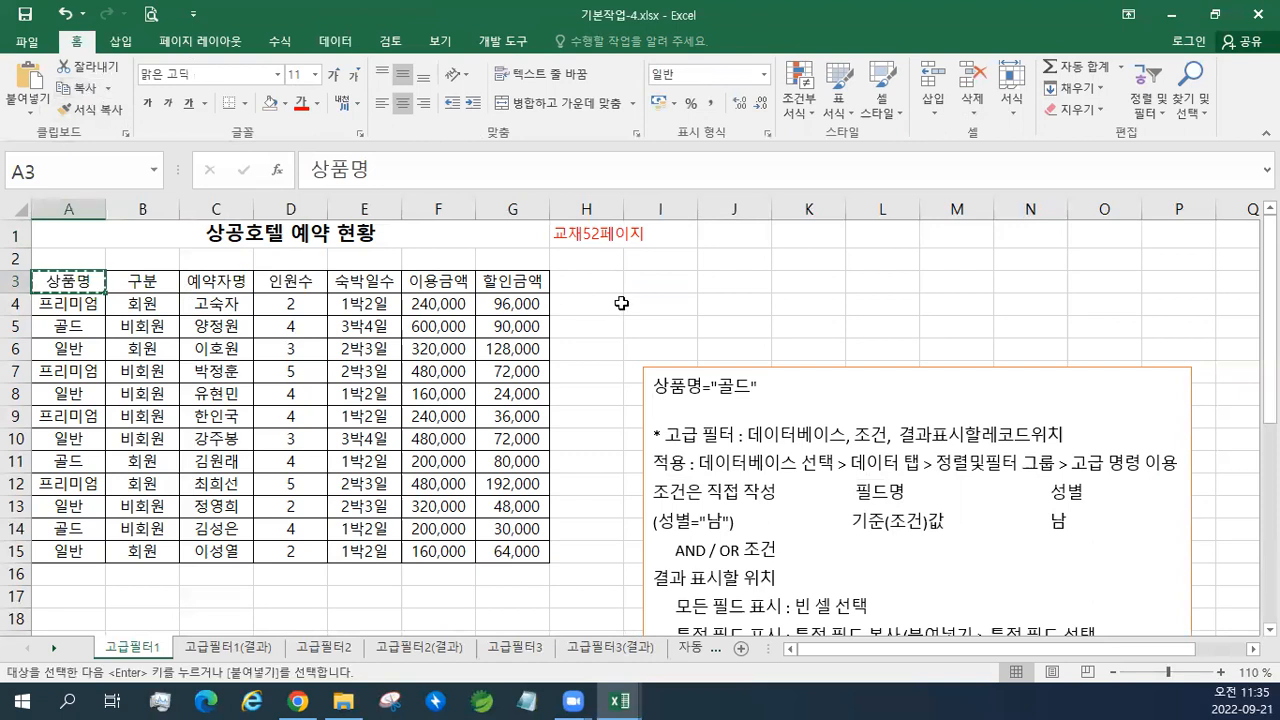
{"action": "left_click", "coordinate": [674, 284]}
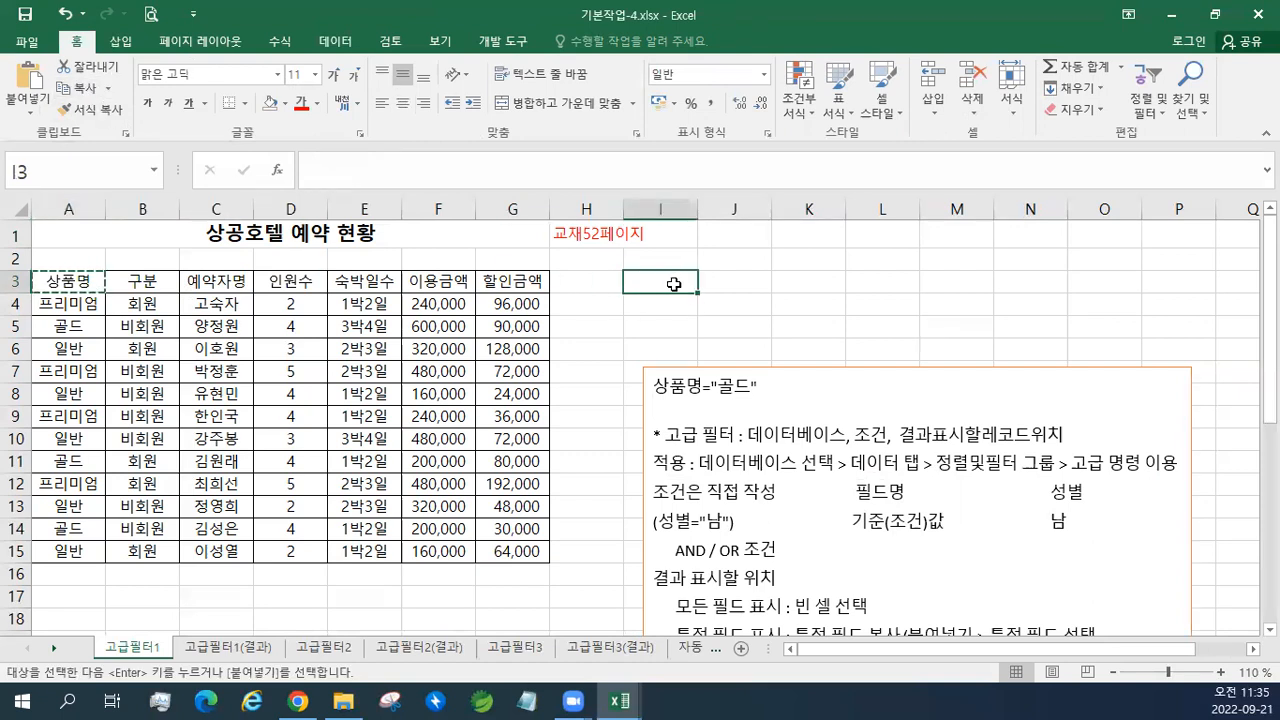
{"action": "left_click", "coordinate": [24, 82]}
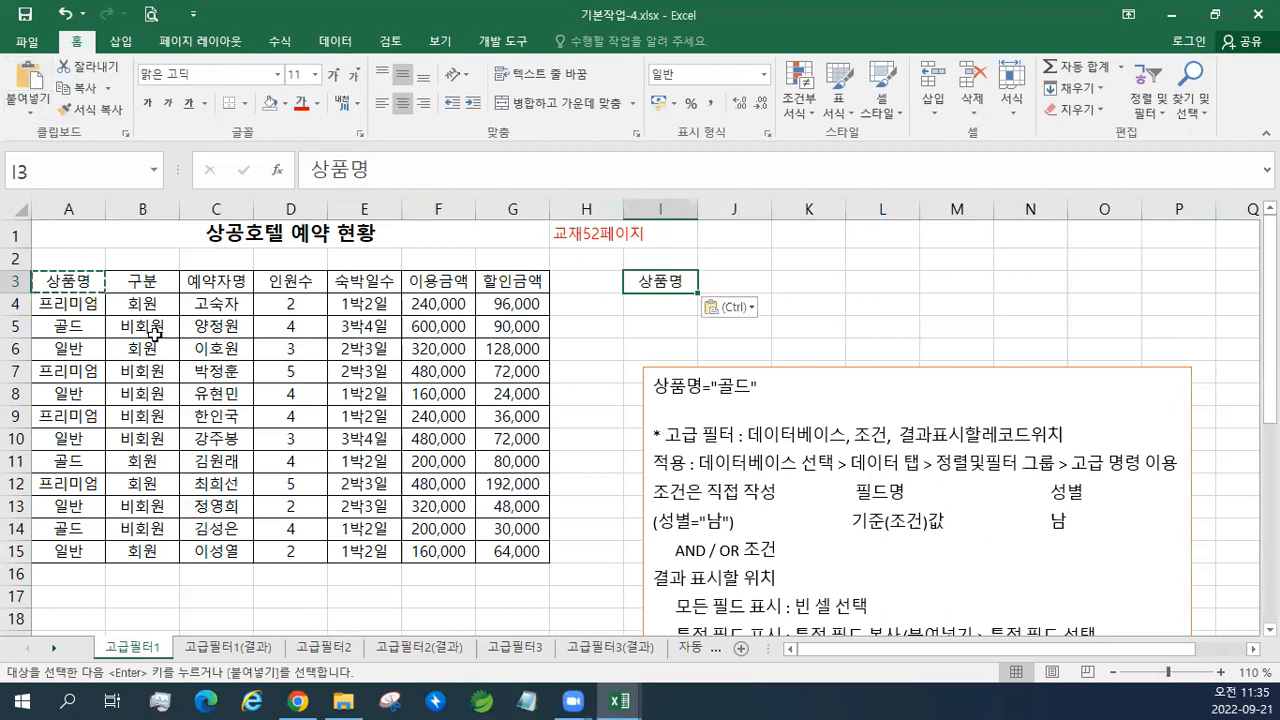
{"action": "left_click", "coordinate": [61, 326]}
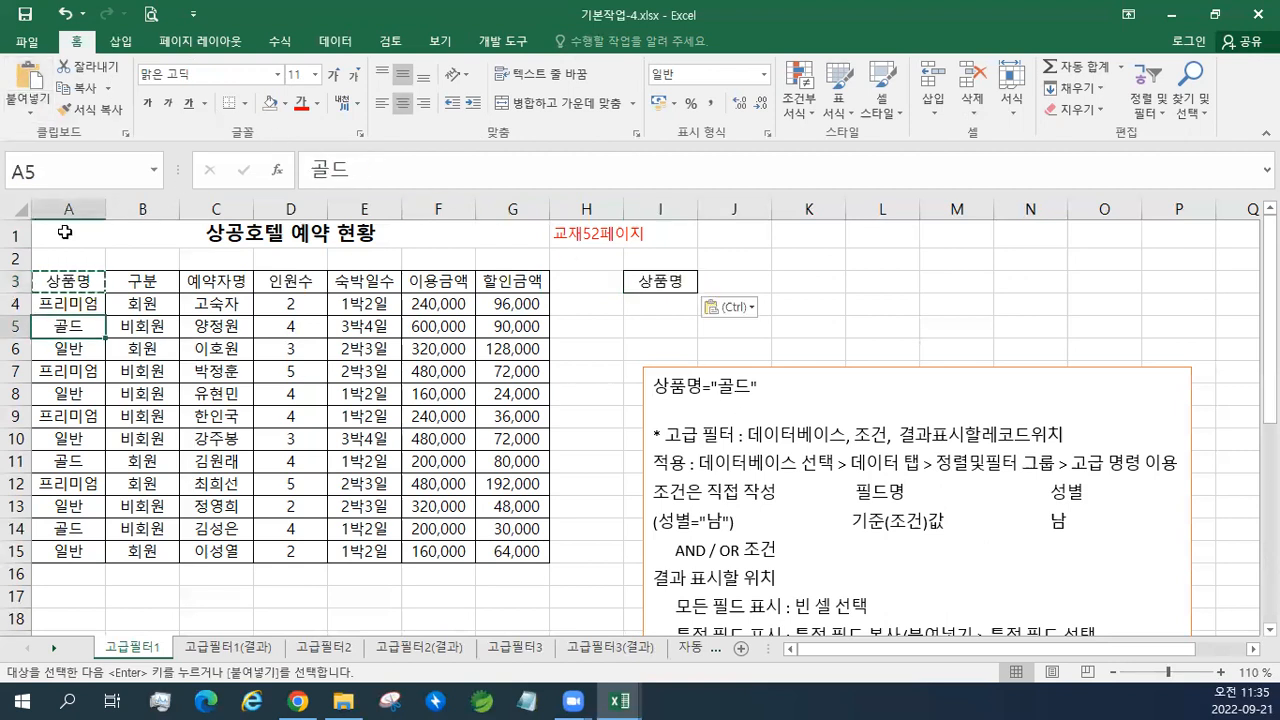
{"action": "left_click", "coordinate": [80, 92]}
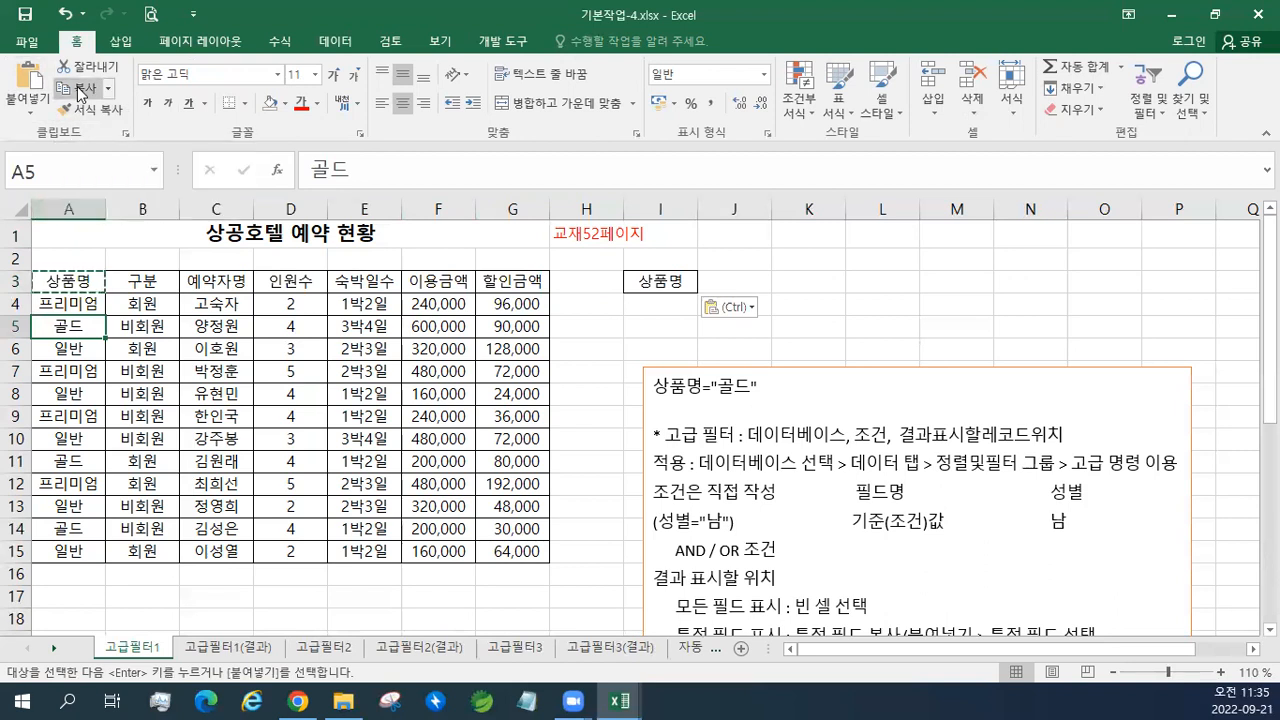
{"action": "left_click", "coordinate": [669, 296]}
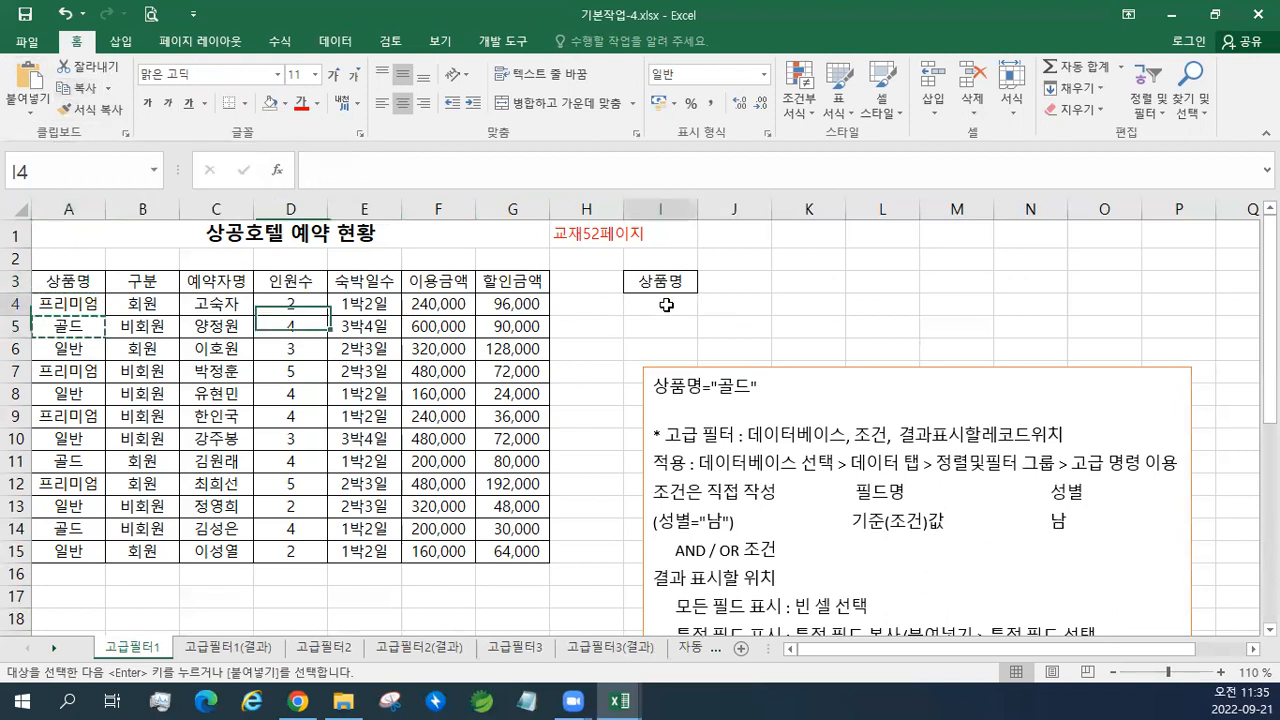
{"action": "left_click", "coordinate": [30, 80]}
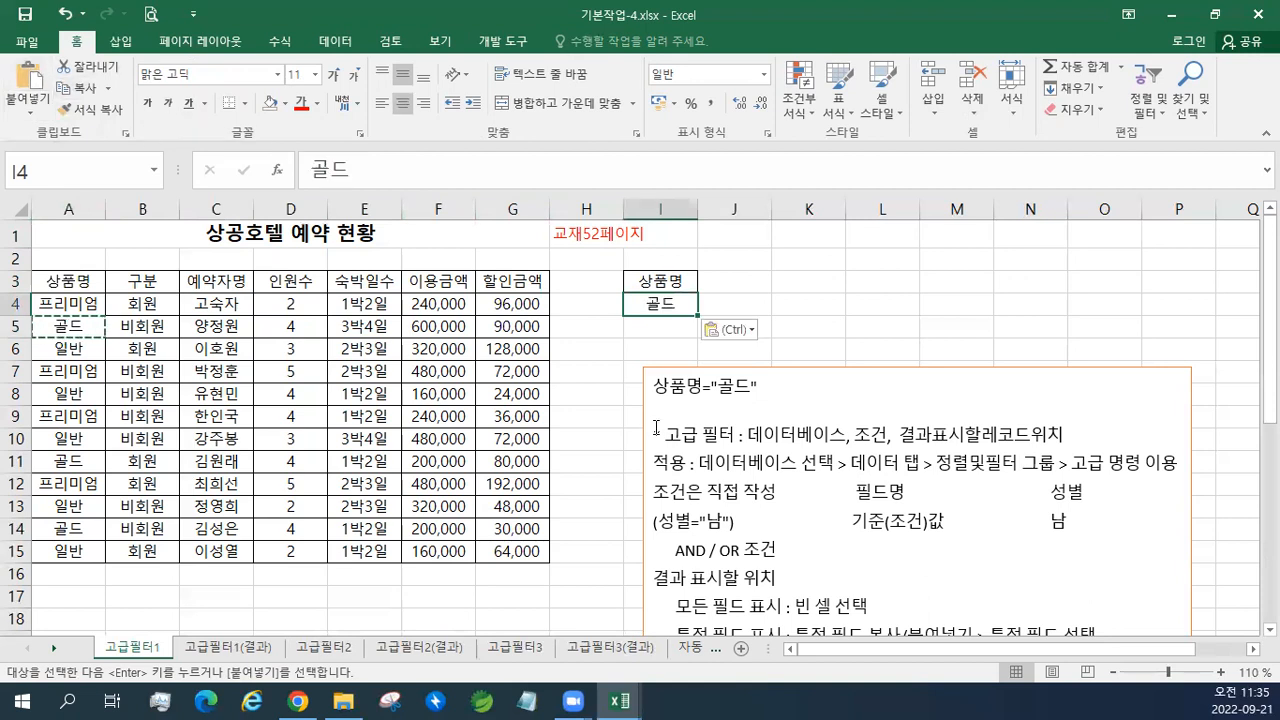
Move the notes text box down to start at row 11, aligned with column I.
{"action": "left_click", "coordinate": [649, 264]}
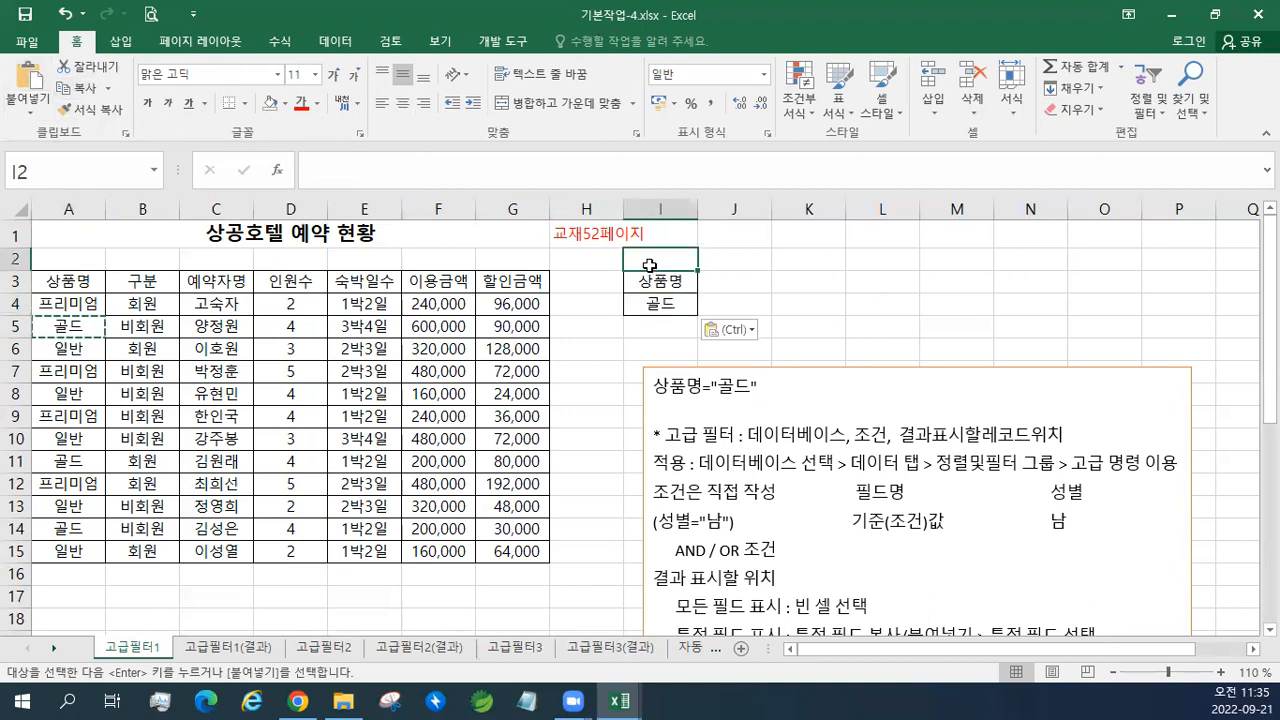
{"action": "left_click", "coordinate": [635, 280]}
{"action": "left_click", "coordinate": [636, 310]}
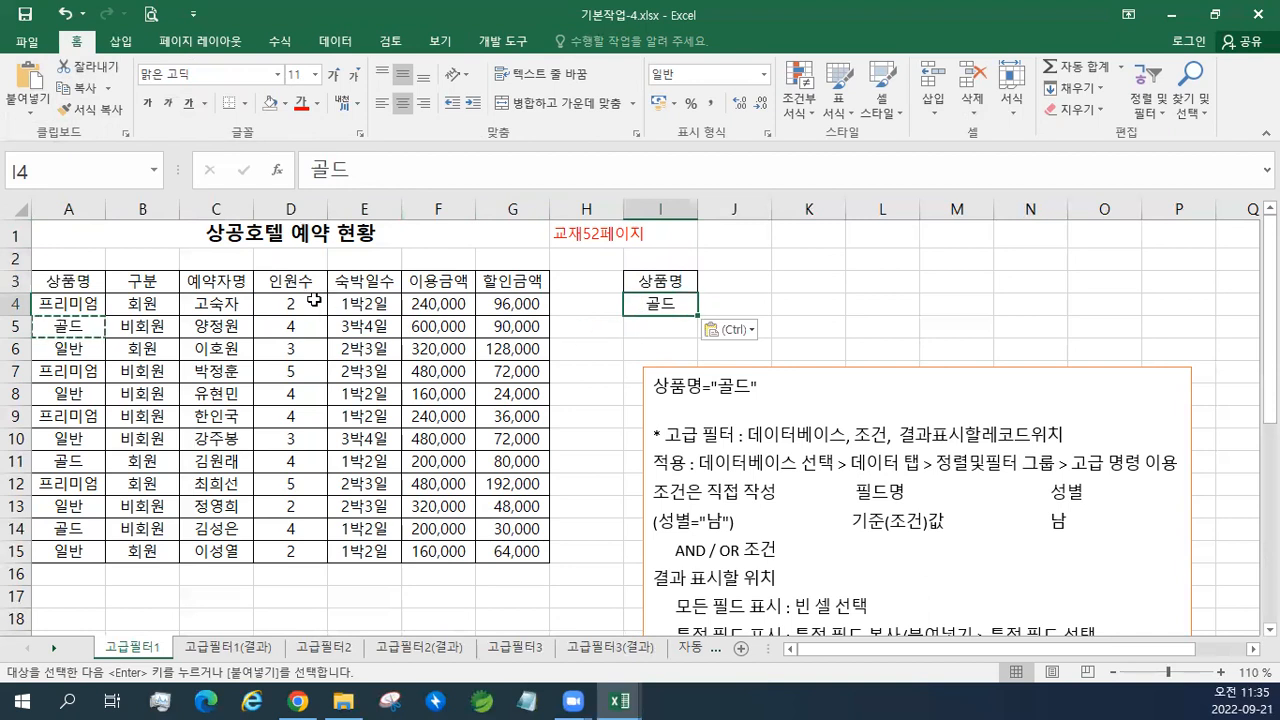
{"action": "left_click_drag", "start_coordinate": [671, 367], "coordinate": [651, 462]}
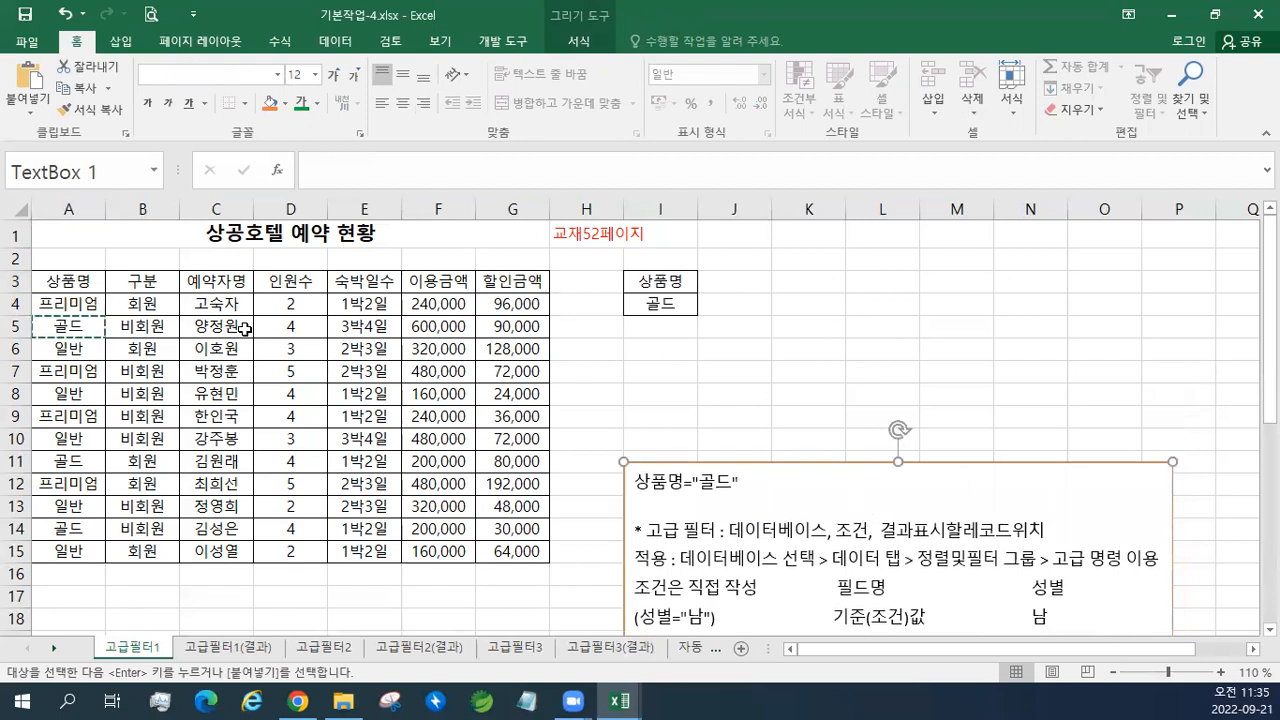
Open the Advanced Filter dialog for the reservation table A3:G15 and move it clear of the table and condition range.
{"action": "left_click_drag", "start_coordinate": [84, 280], "coordinate": [503, 551]}
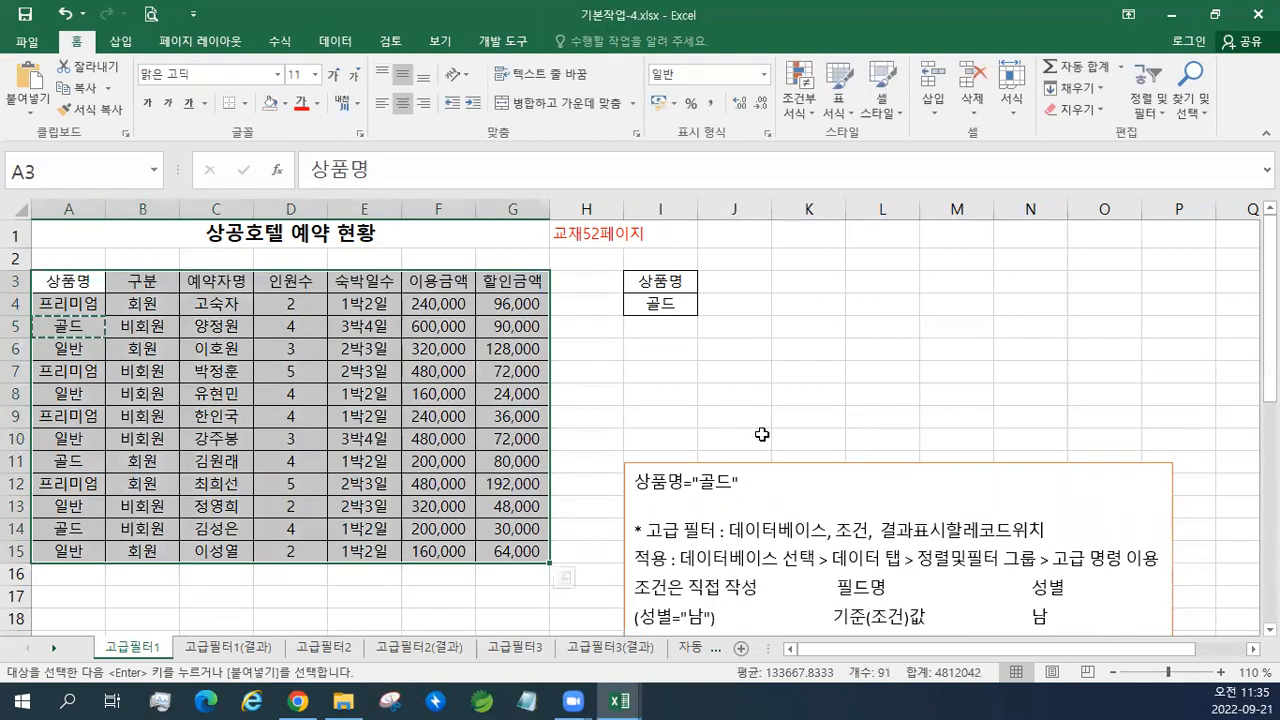
{"action": "left_click_drag", "start_coordinate": [665, 278], "coordinate": [661, 305]}
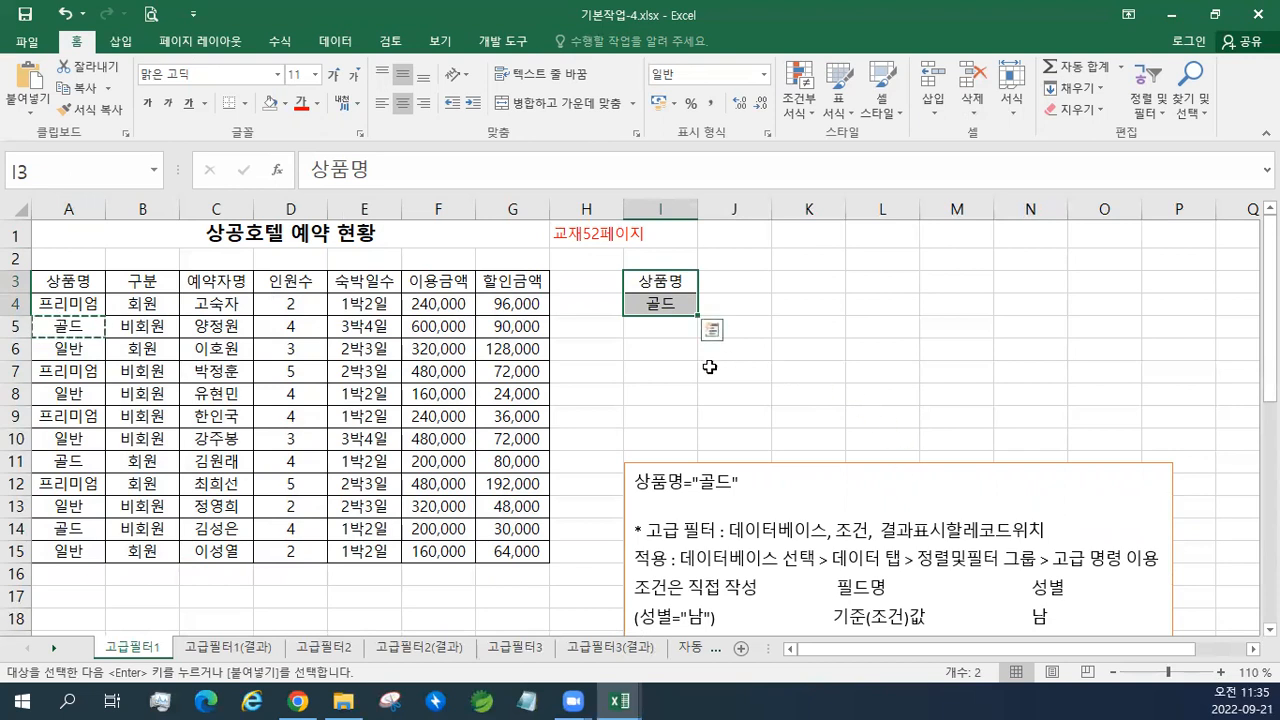
{"action": "left_click", "coordinate": [162, 398]}
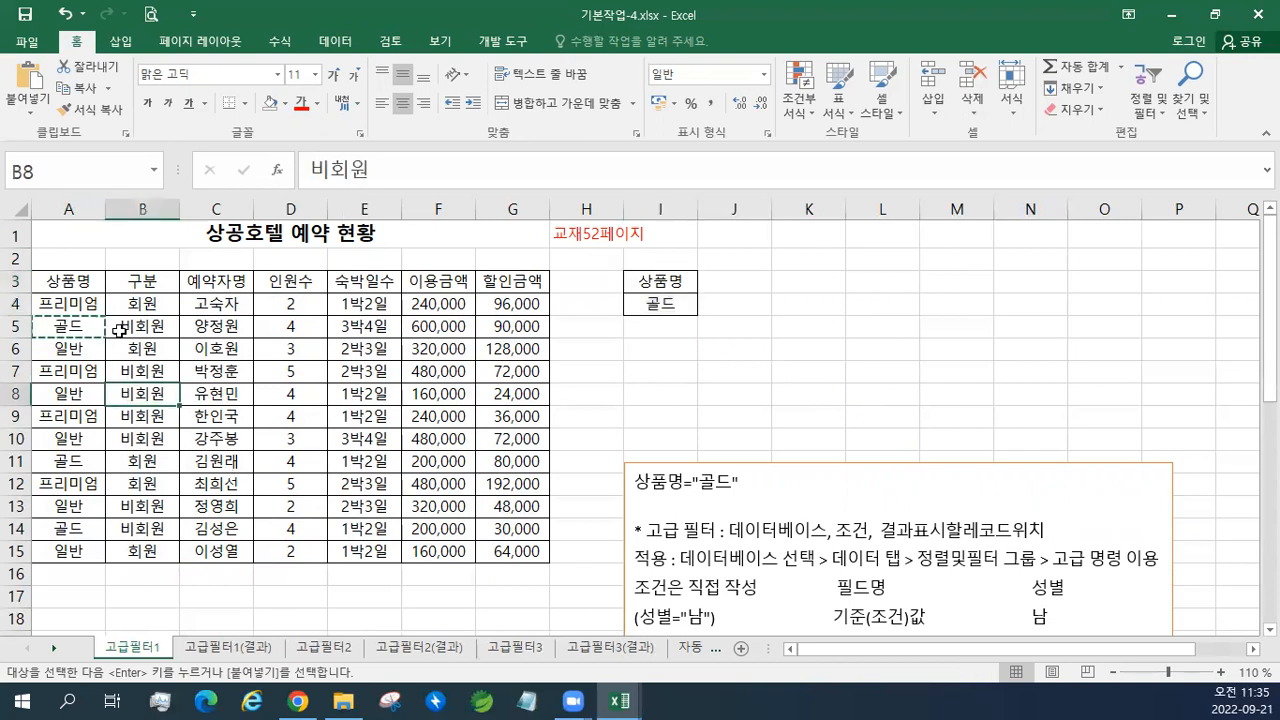
{"action": "left_click_drag", "start_coordinate": [81, 284], "coordinate": [499, 546]}
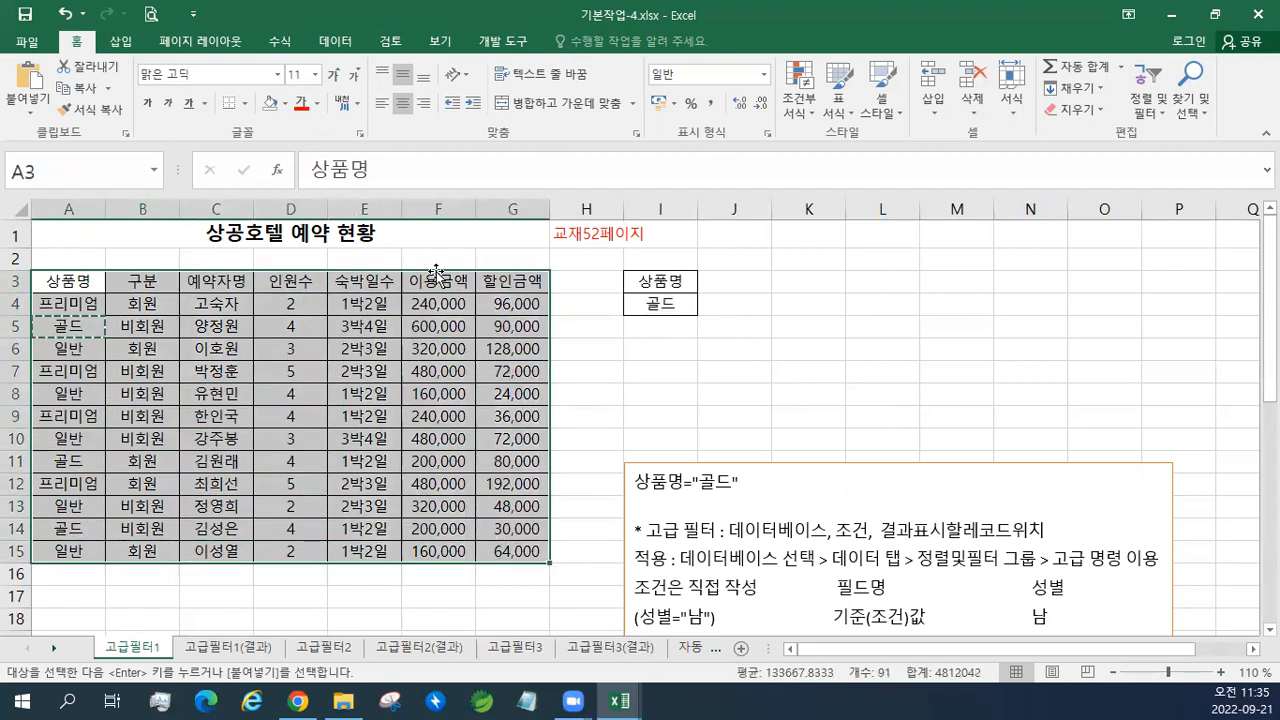
{"action": "left_click", "coordinate": [342, 45]}
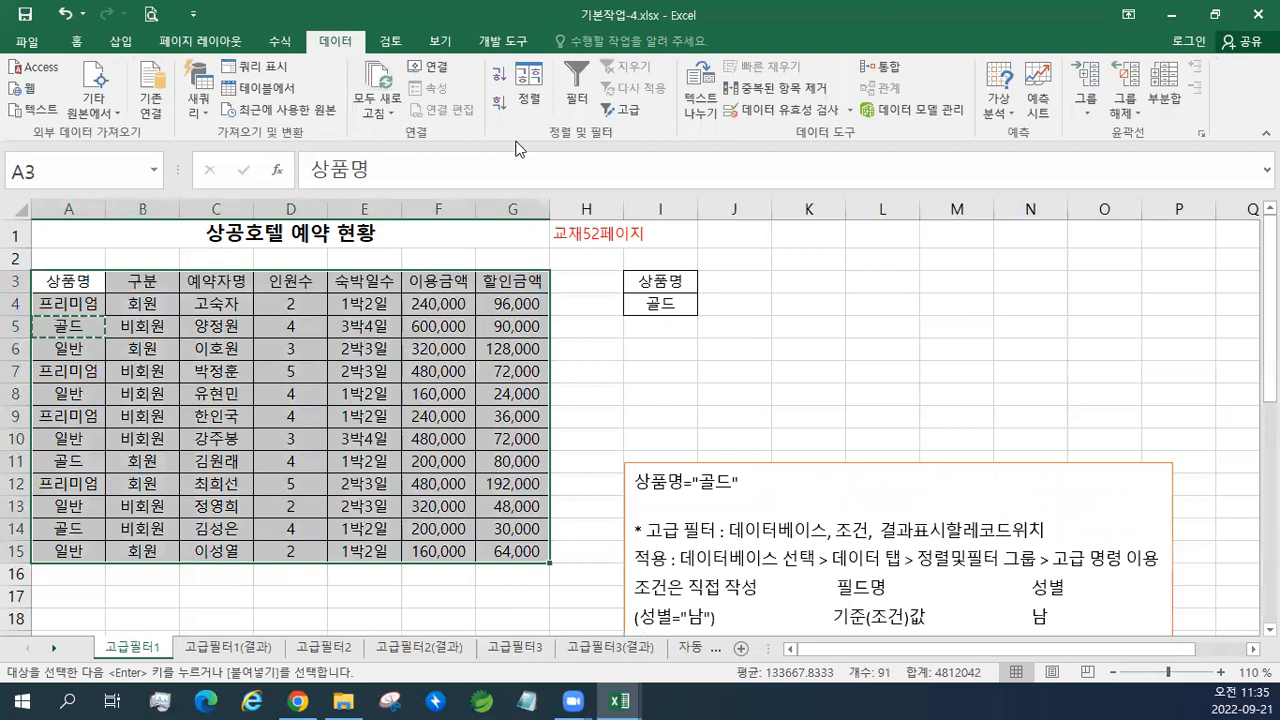
{"action": "left_click", "coordinate": [632, 118]}
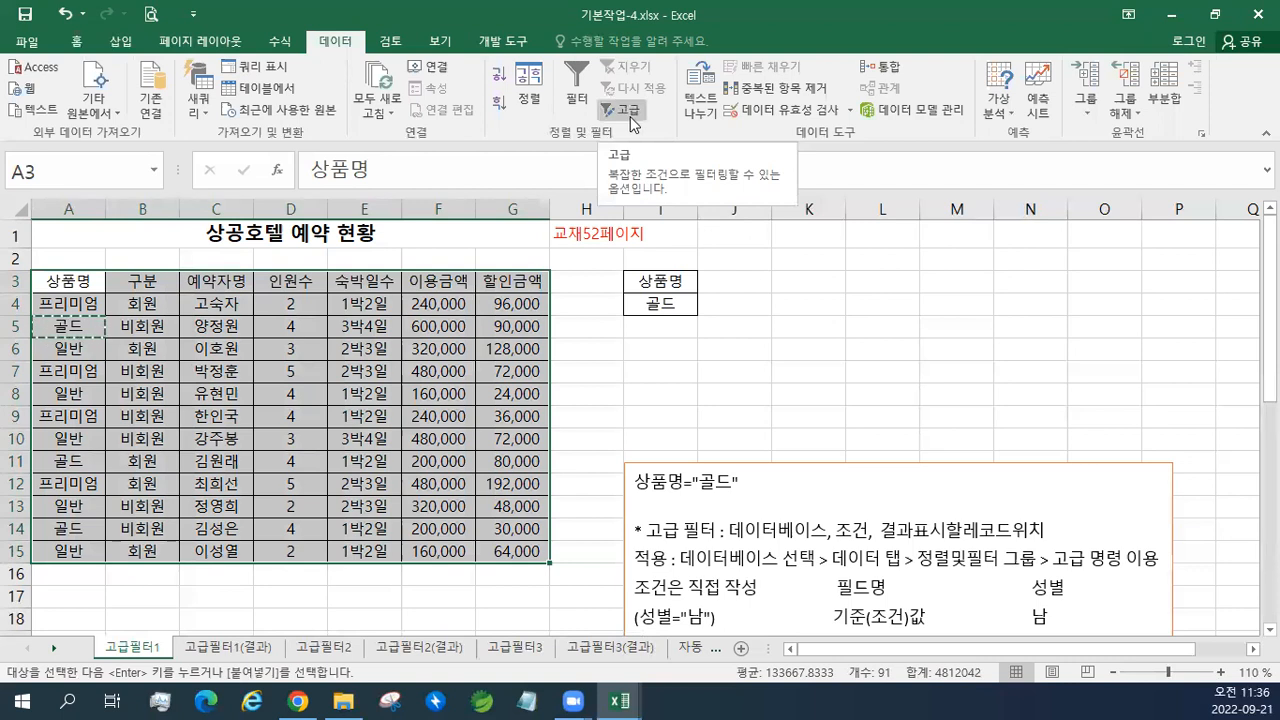
{"action": "left_click", "coordinate": [631, 121]}
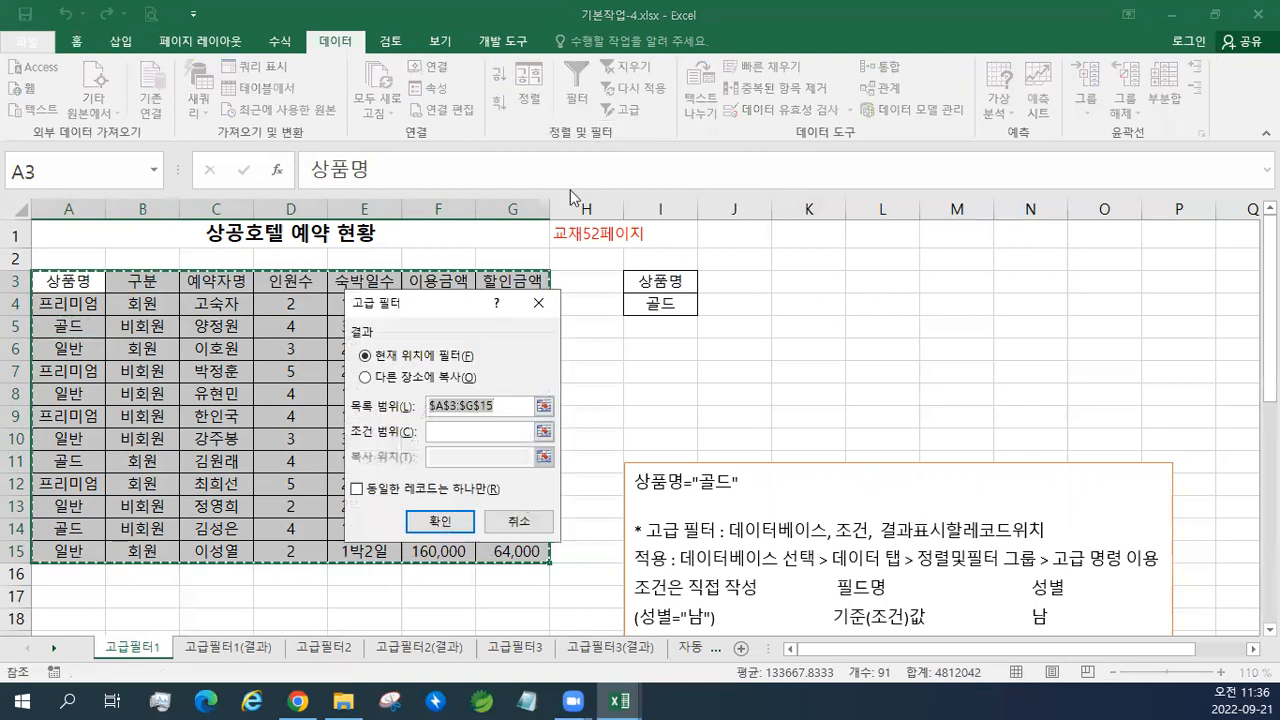
{"action": "left_click_drag", "start_coordinate": [456, 301], "coordinate": [852, 163]}
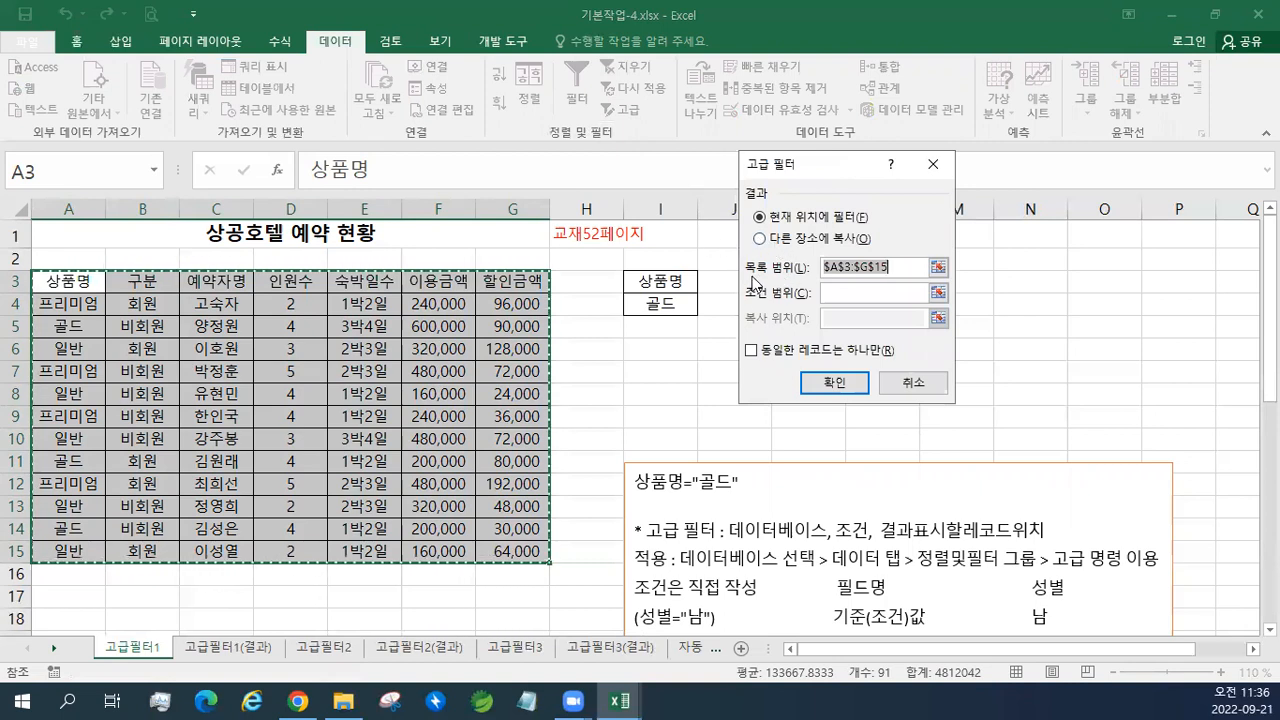
Clear the Advanced Filter list range and reselect the reservation table A3:G15 for it.
{"action": "scroll", "coordinate": [751, 468], "scroll_direction": "down", "scroll_amount": 1}
{"action": "scroll", "coordinate": [751, 468], "scroll_direction": "down", "scroll_amount": 5}
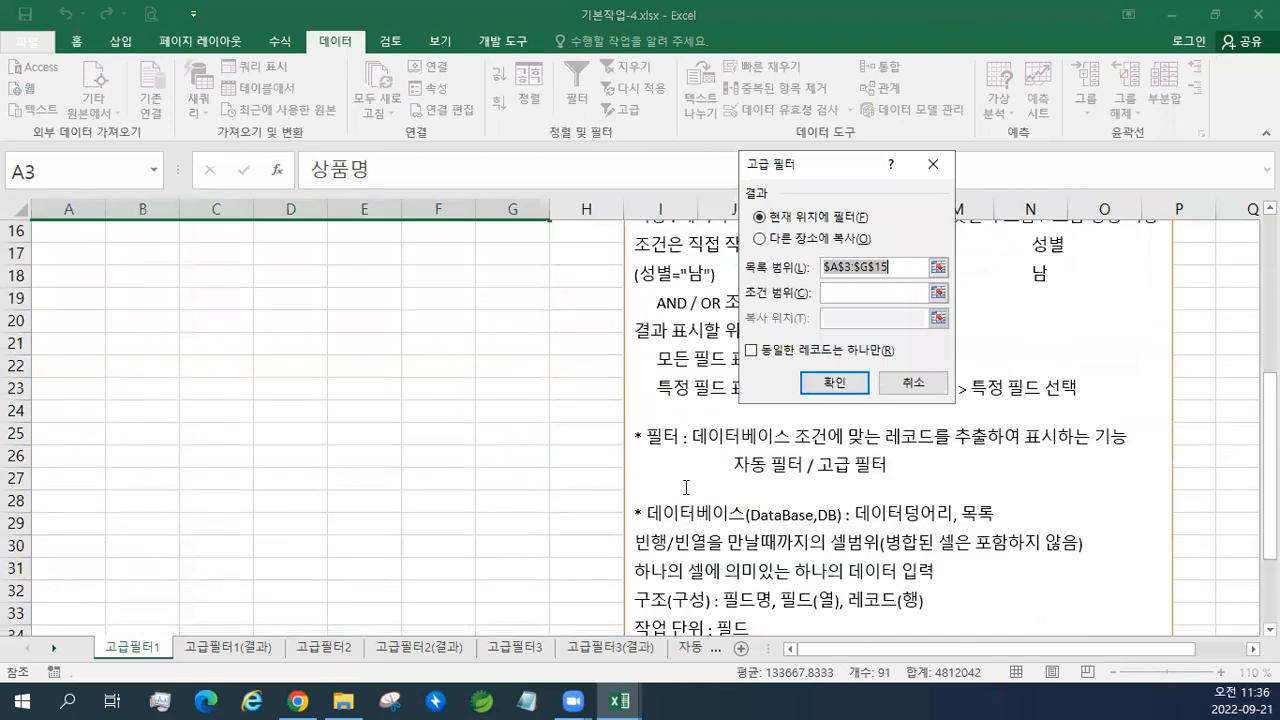
{"action": "scroll", "coordinate": [763, 487], "scroll_direction": "up", "scroll_amount": 5}
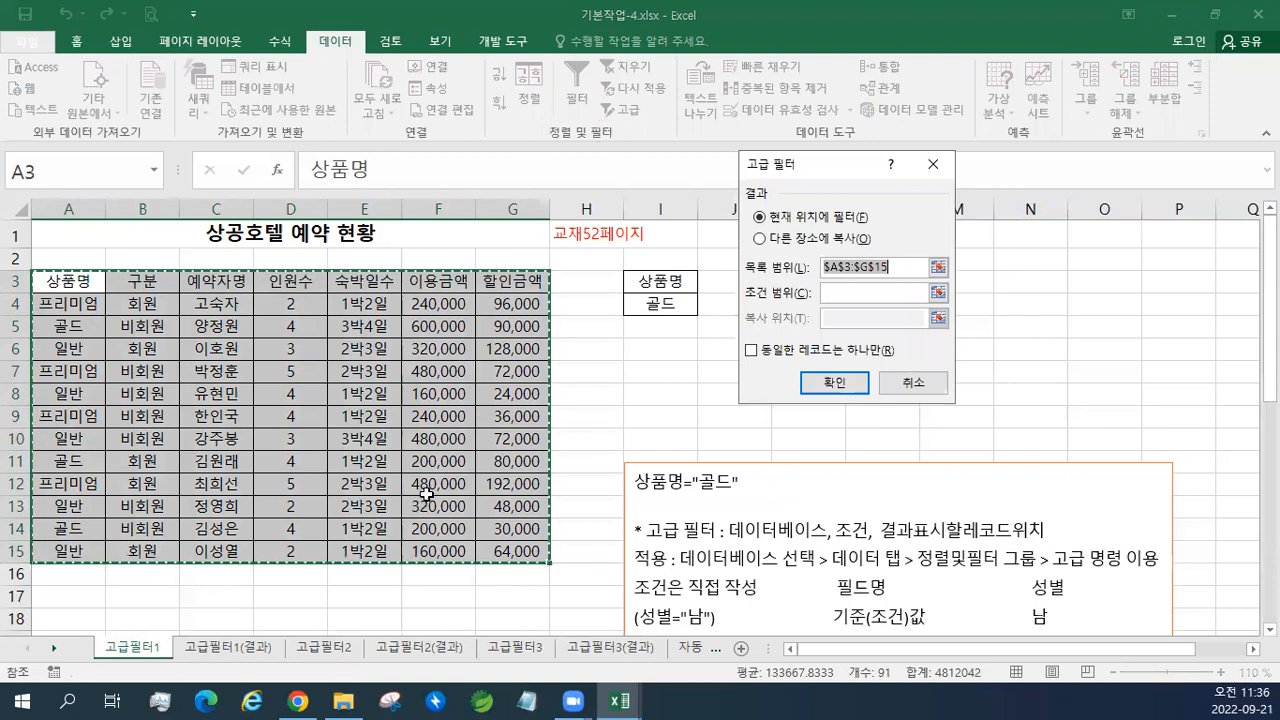
{"action": "key", "text": "BackSpace"}
{"action": "left_click_drag", "start_coordinate": [68, 281], "coordinate": [510, 555]}
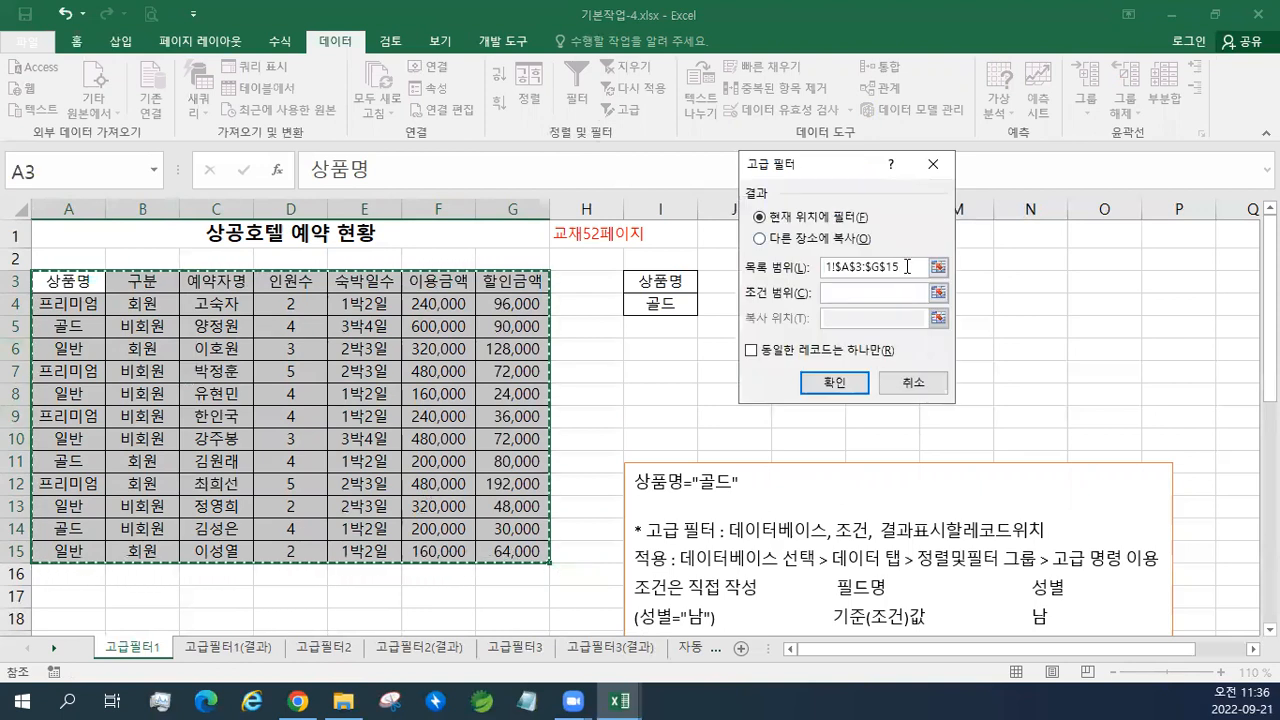
Set the Advanced Filter criteria range to I3:I4 and filter the reservation table in place.
{"action": "left_click", "coordinate": [843, 297]}
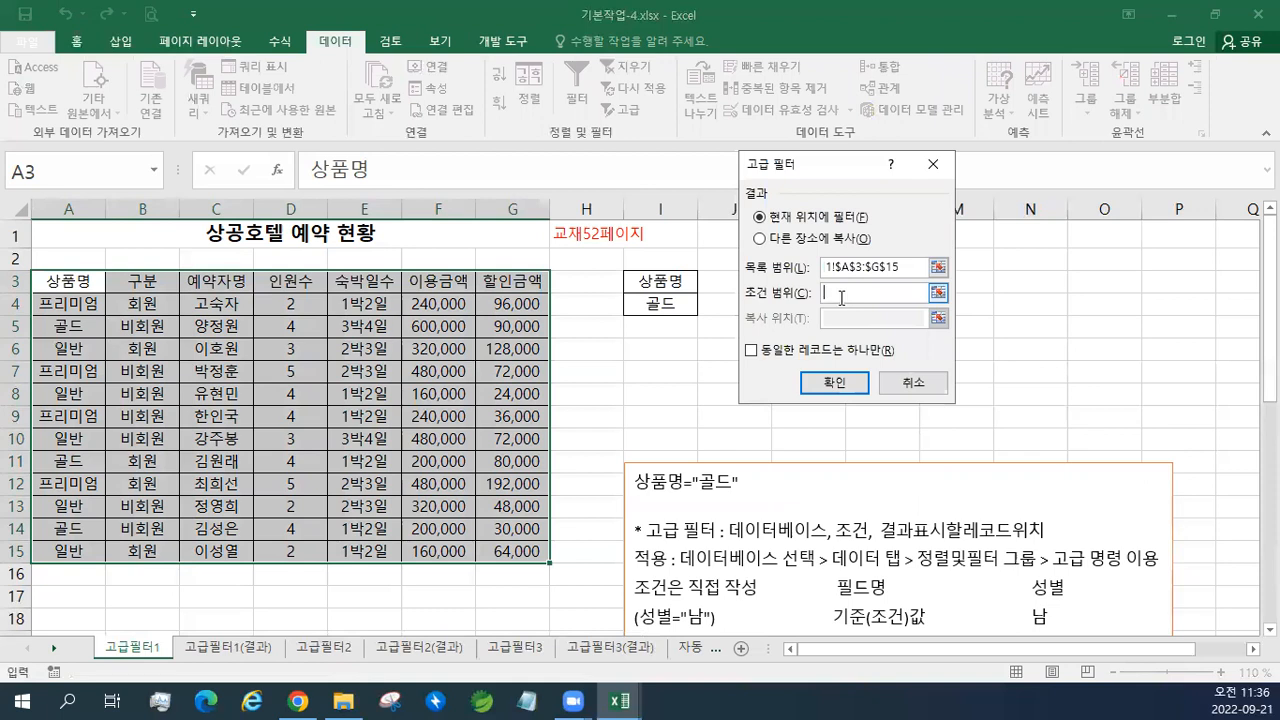
{"action": "left_click_drag", "start_coordinate": [679, 281], "coordinate": [679, 300]}
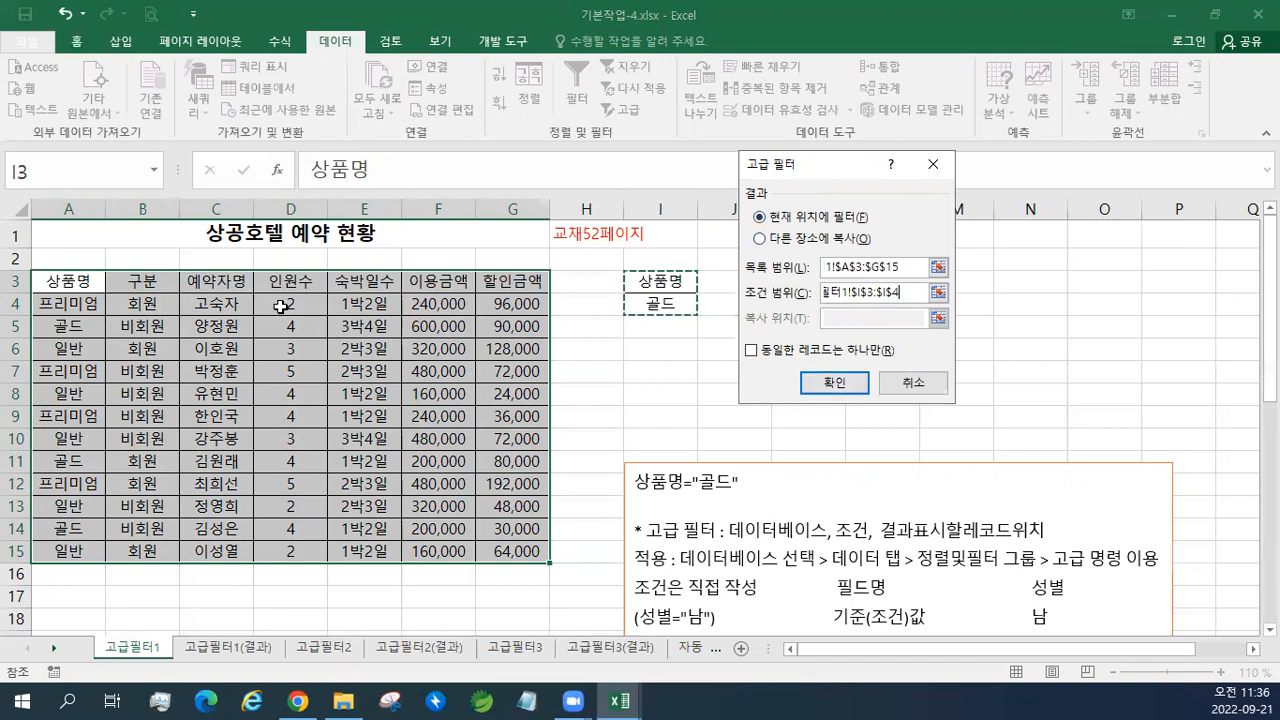
{"action": "left_click", "coordinate": [813, 387]}
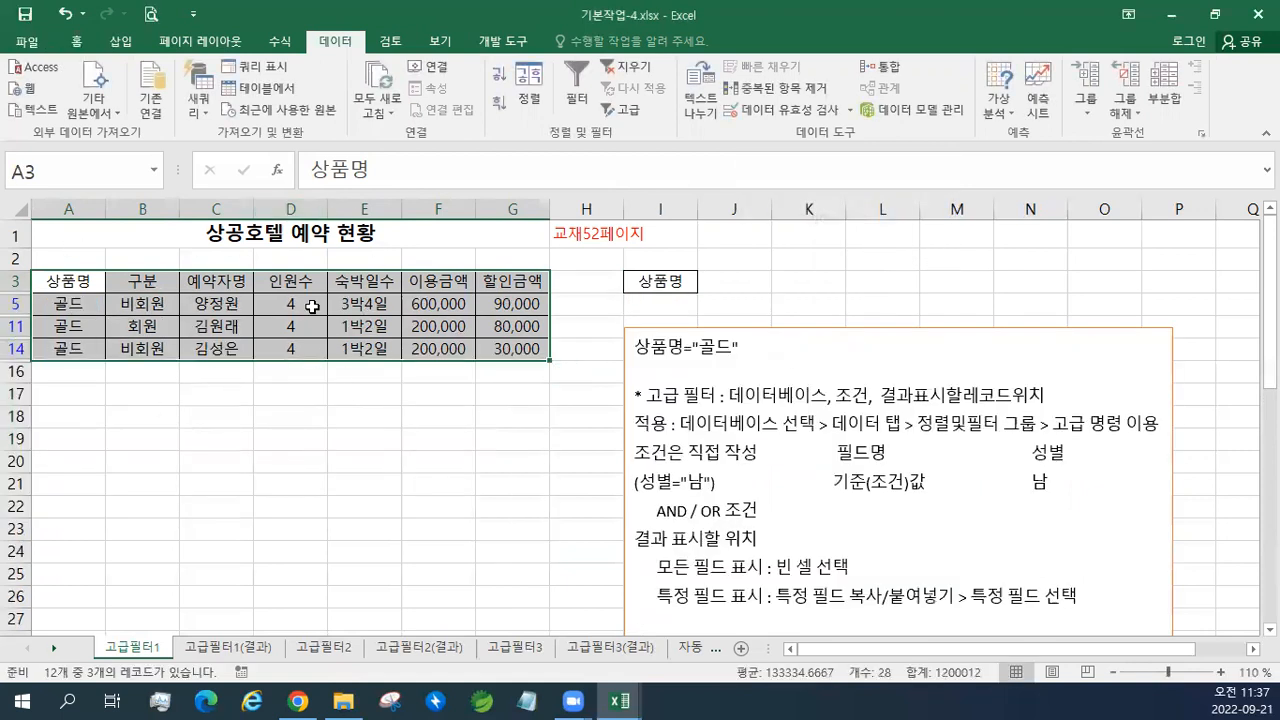
Go over the filtered 골드 records row by row and clear the filter from the reservation table.
{"action": "left_click", "coordinate": [15, 305]}
{"action": "left_click_drag", "start_coordinate": [60, 303], "coordinate": [512, 304]}
{"action": "left_click_drag", "start_coordinate": [85, 326], "coordinate": [514, 327]}
{"action": "left_click_drag", "start_coordinate": [95, 348], "coordinate": [514, 349]}
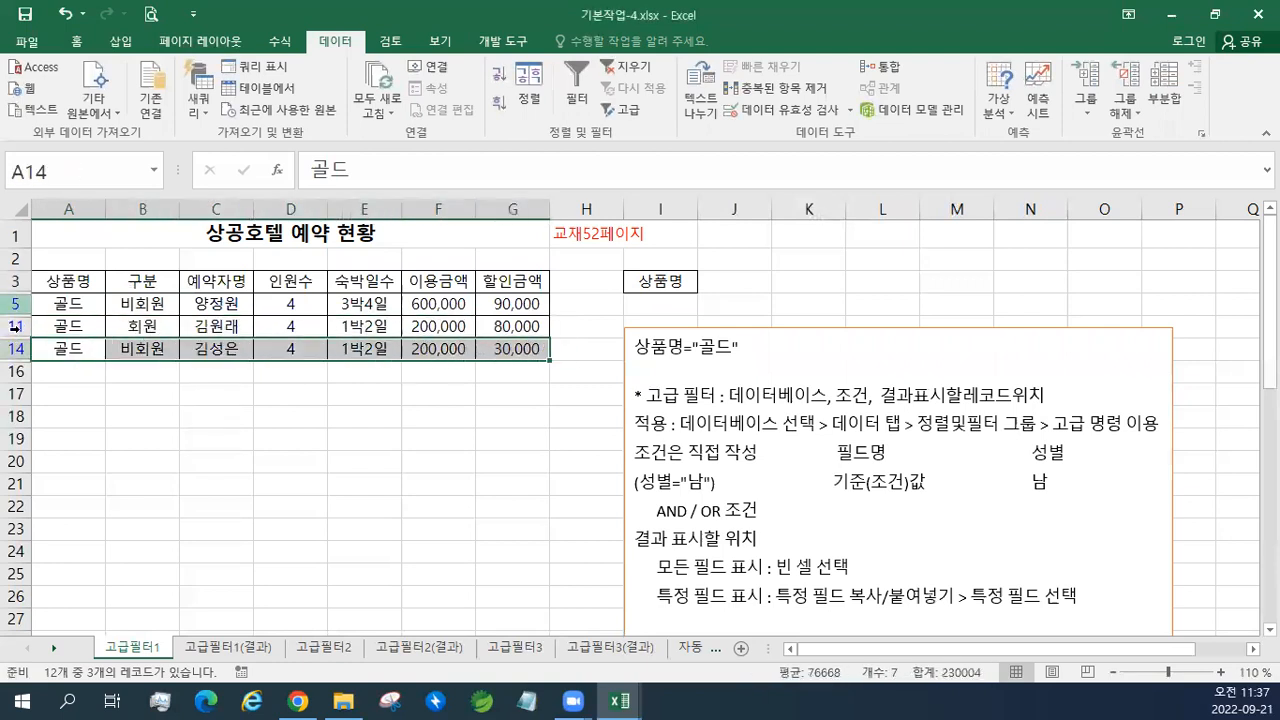
{"action": "left_click", "coordinate": [140, 324]}
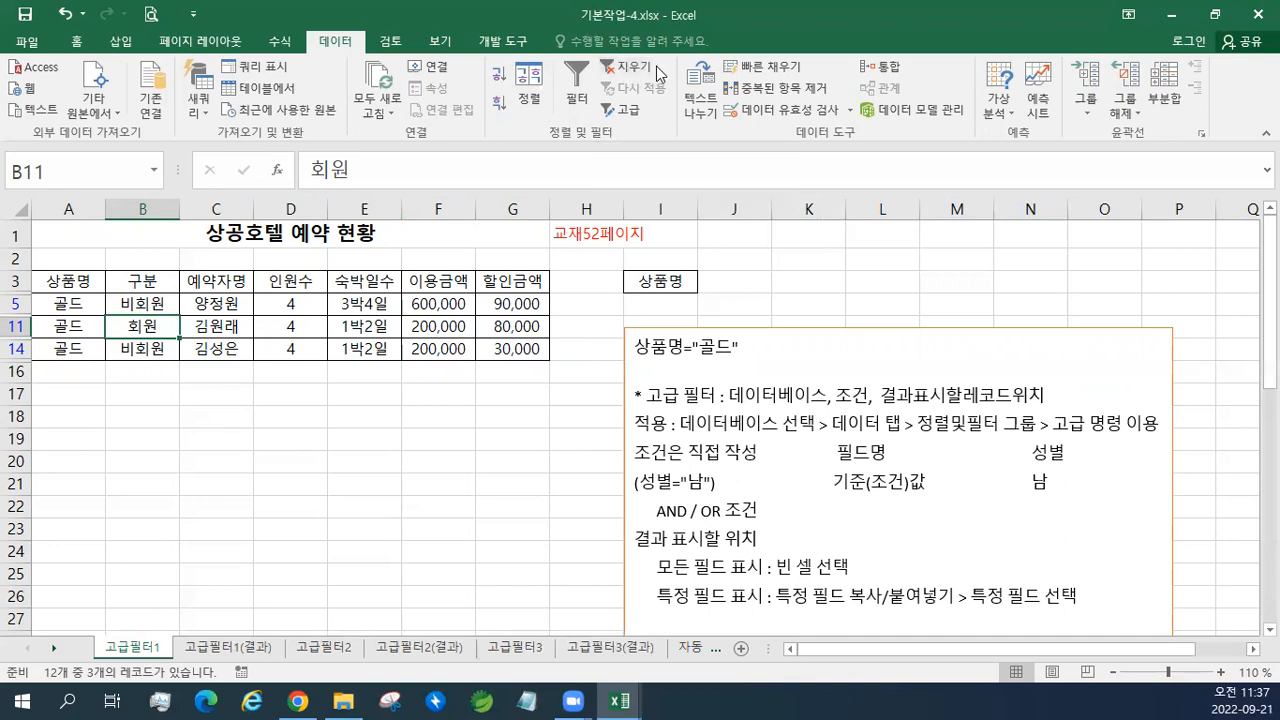
{"action": "left_click", "coordinate": [630, 68]}
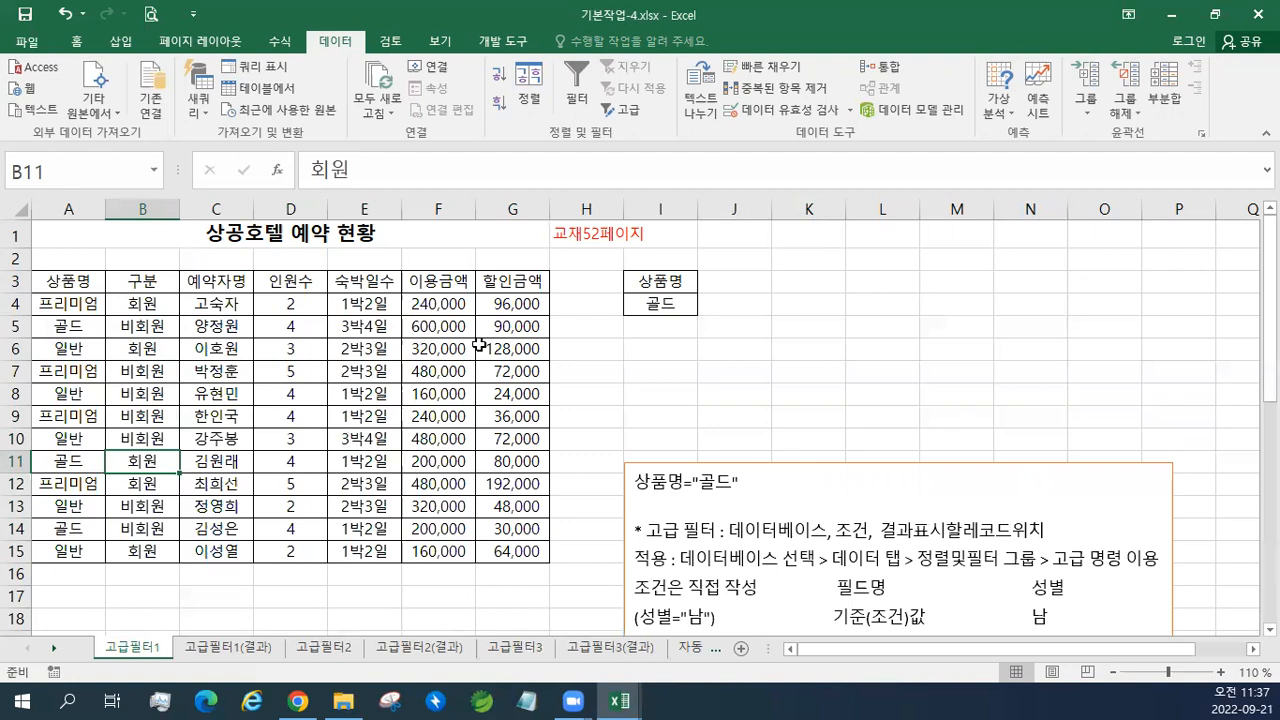
Run an advanced filter on A3:G15 with criteria range I3:I4, copying the matching records to I6.
{"action": "left_click_drag", "start_coordinate": [70, 280], "coordinate": [500, 549]}
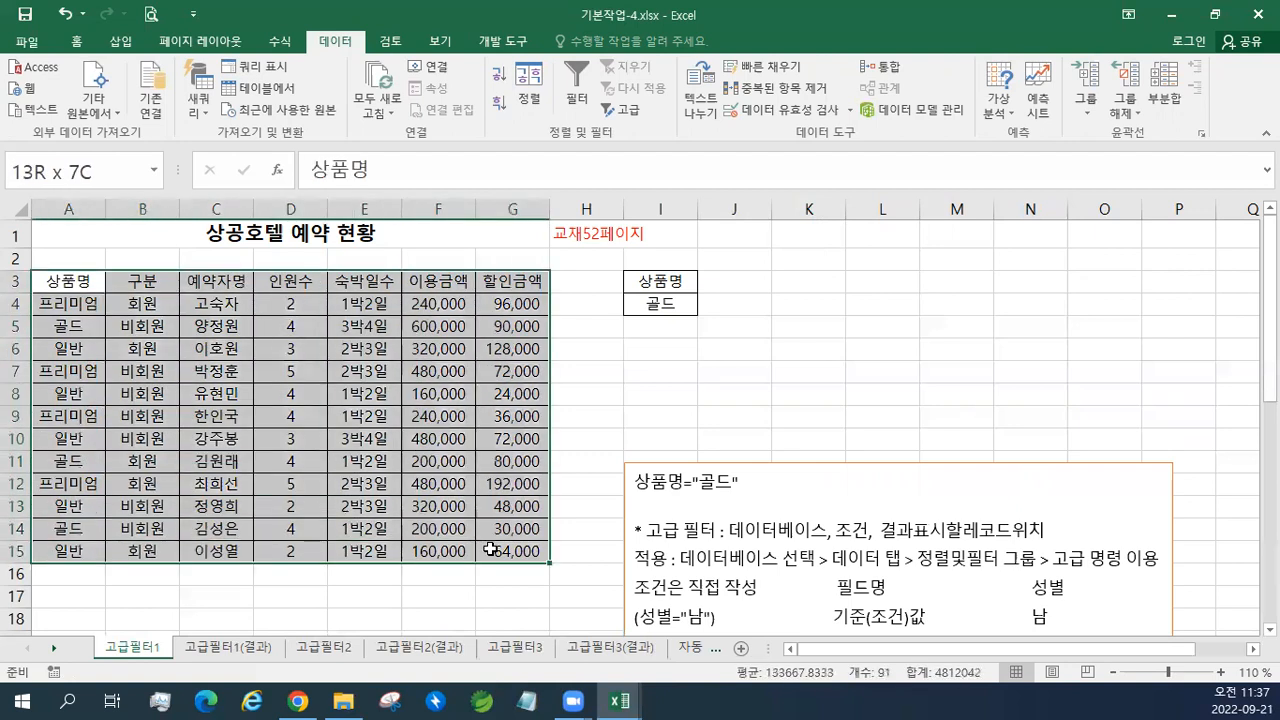
{"action": "left_click", "coordinate": [628, 112]}
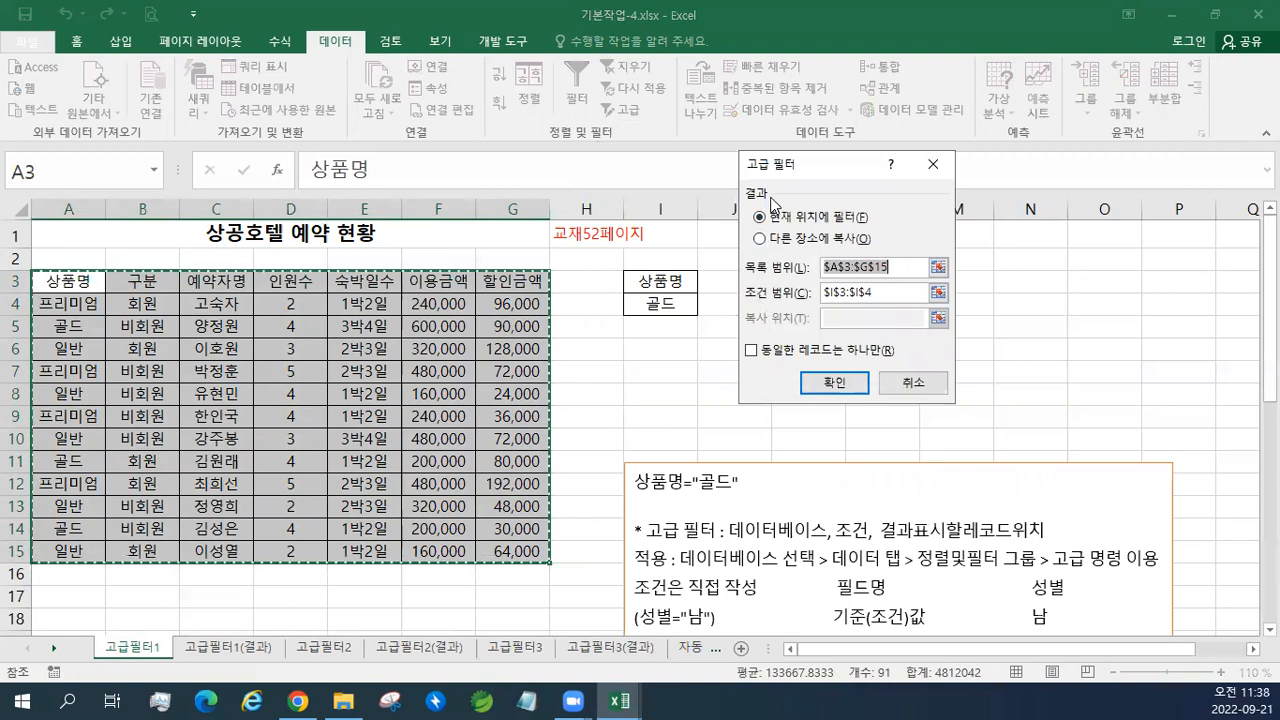
{"action": "left_click", "coordinate": [775, 246]}
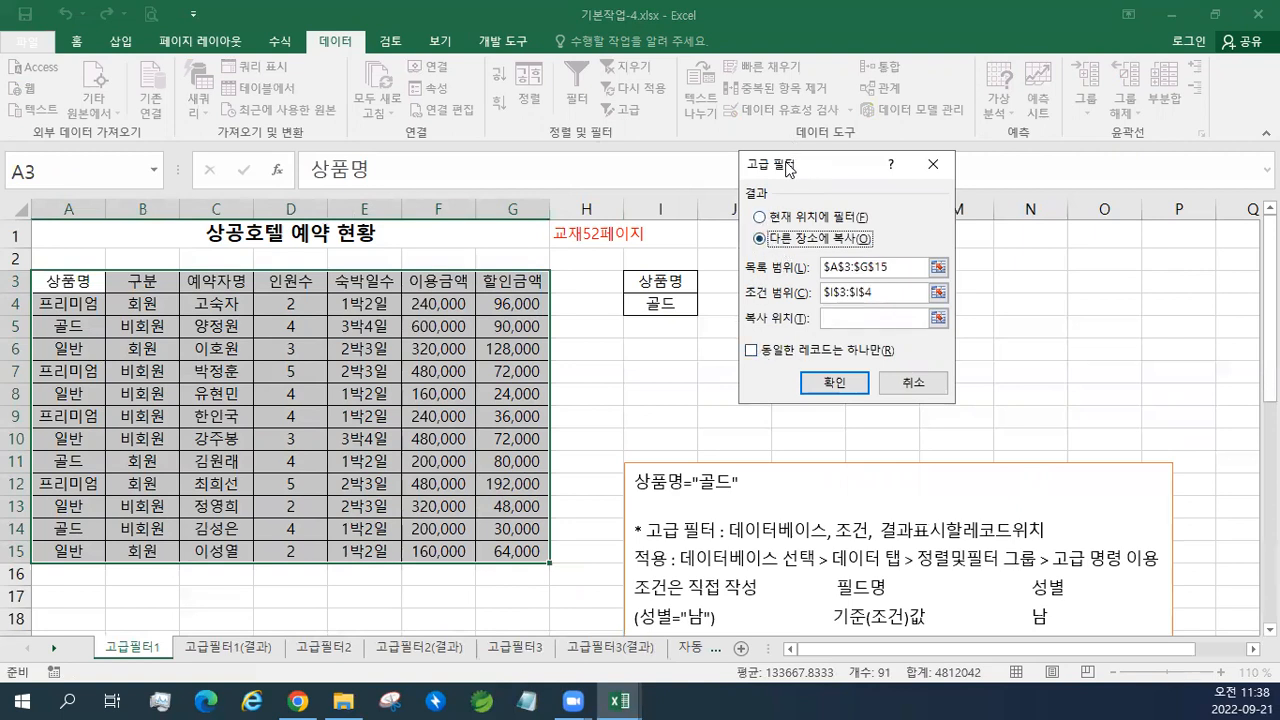
{"action": "left_click_drag", "start_coordinate": [787, 168], "coordinate": [299, 48]}
{"action": "left_click", "coordinate": [360, 198]}
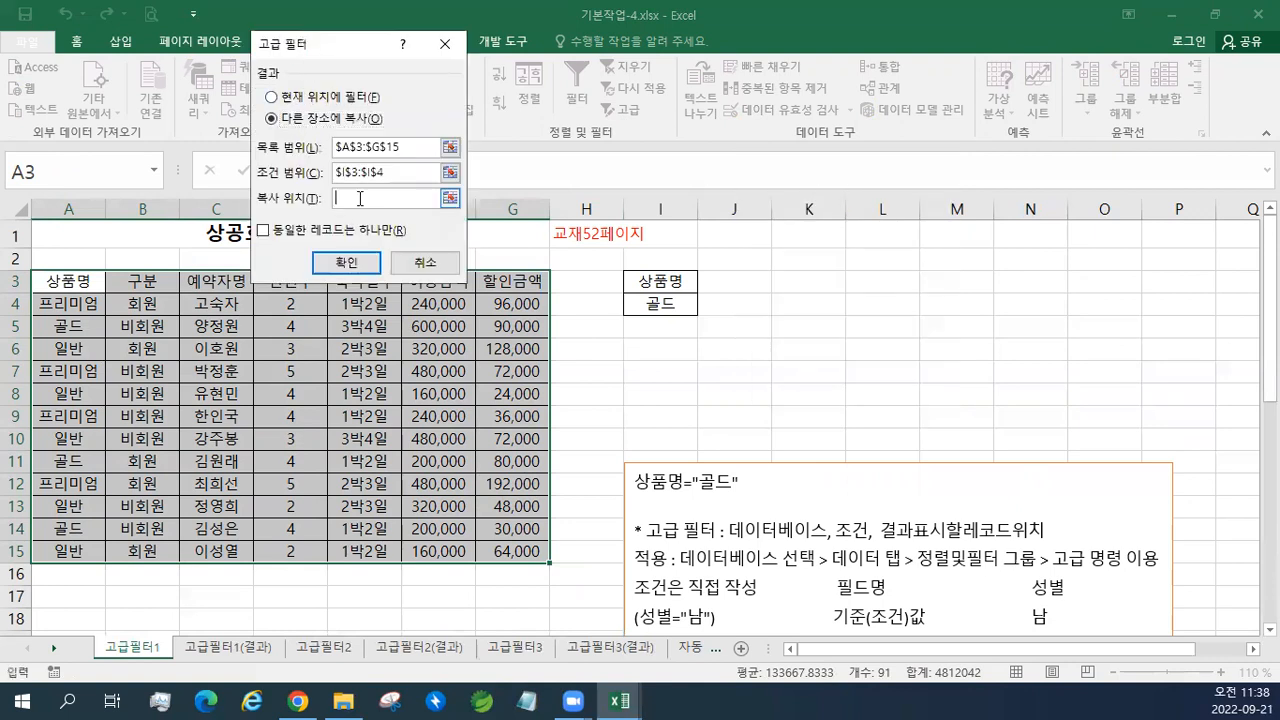
{"action": "left_click", "coordinate": [653, 348]}
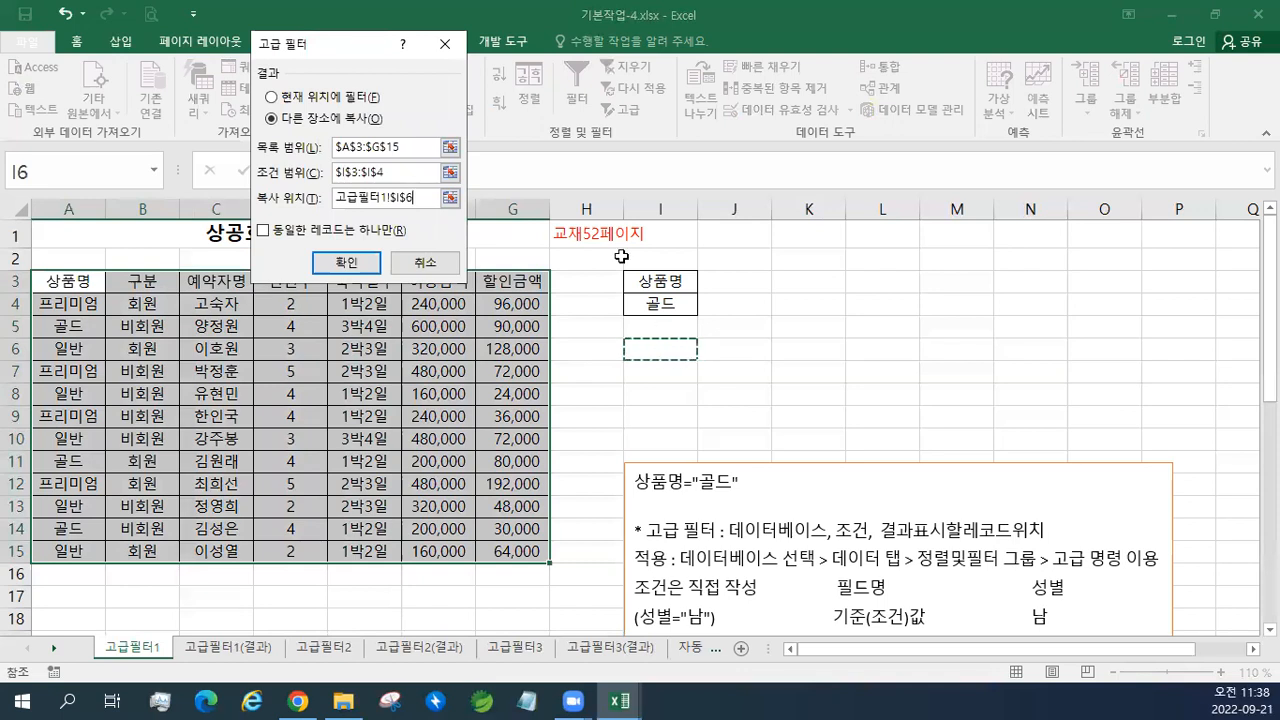
{"action": "left_click_drag", "start_coordinate": [347, 49], "coordinate": [339, 289]}
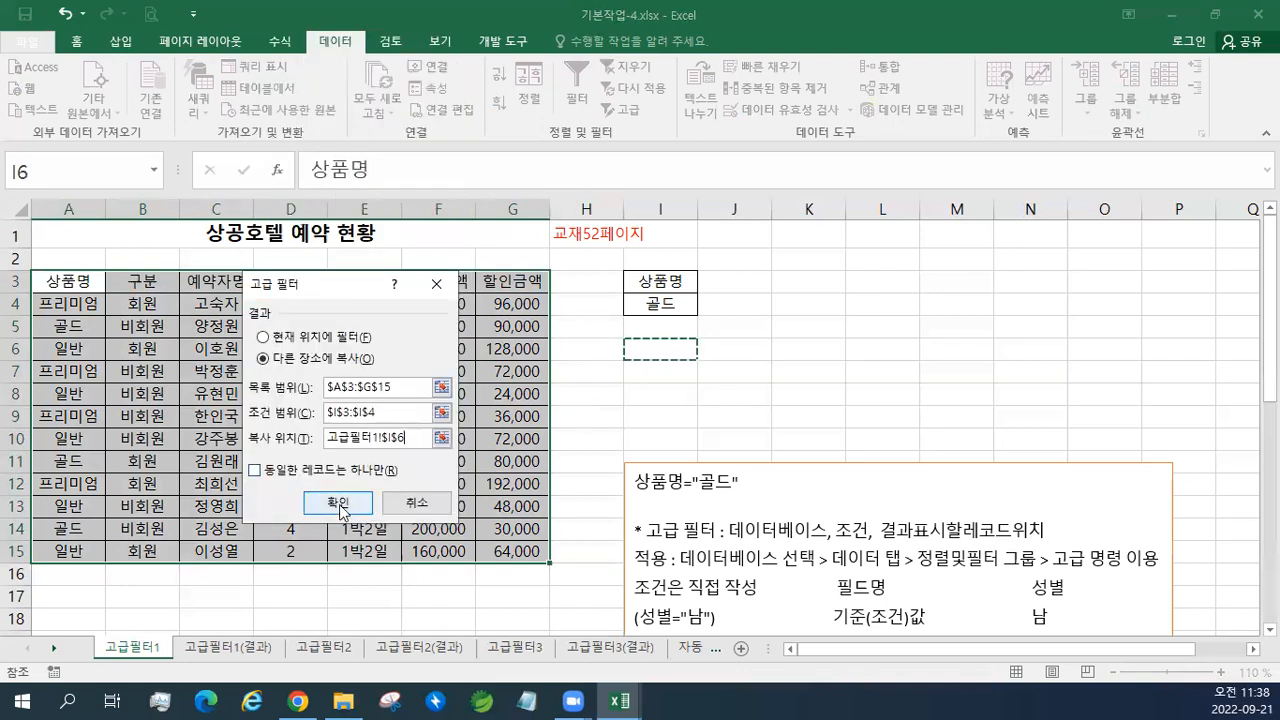
{"action": "left_click", "coordinate": [339, 504]}
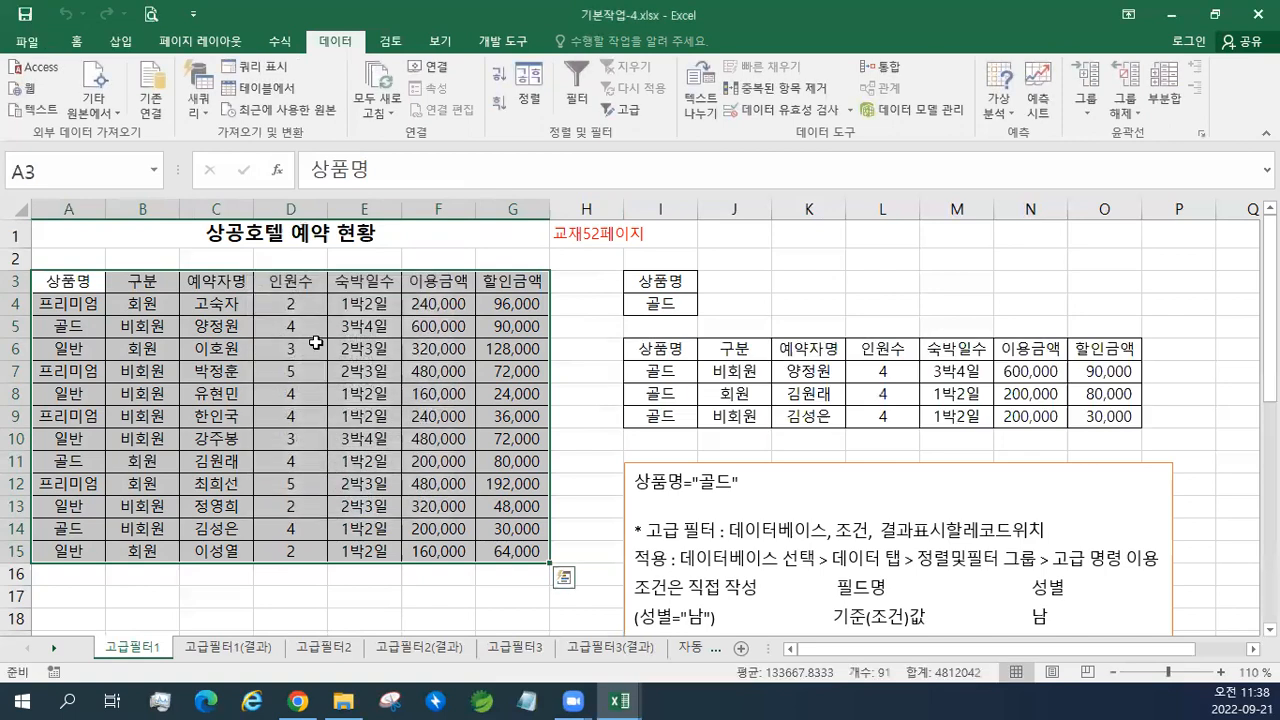
Delete the cells I6:O9 holding the extracted records.
{"action": "left_click_drag", "start_coordinate": [672, 349], "coordinate": [1097, 417]}
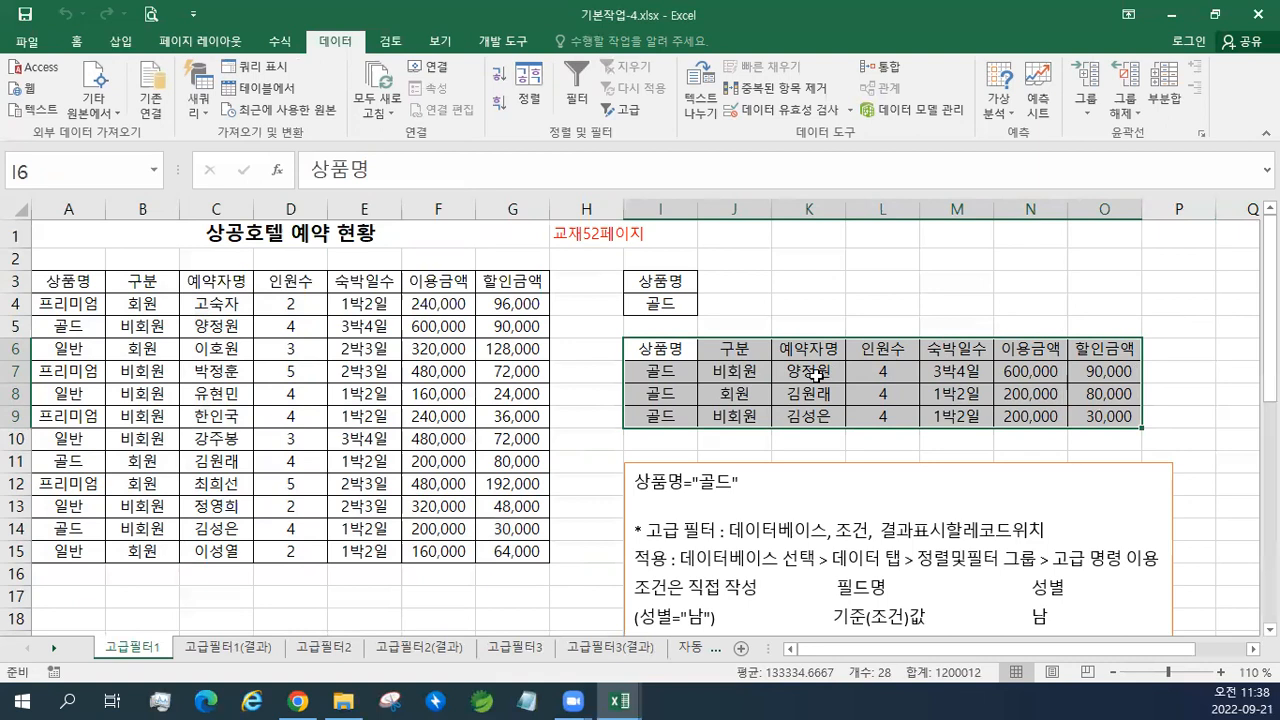
{"action": "left_click_drag", "start_coordinate": [682, 348], "coordinate": [1127, 417]}
{"action": "left_click", "coordinate": [80, 44]}
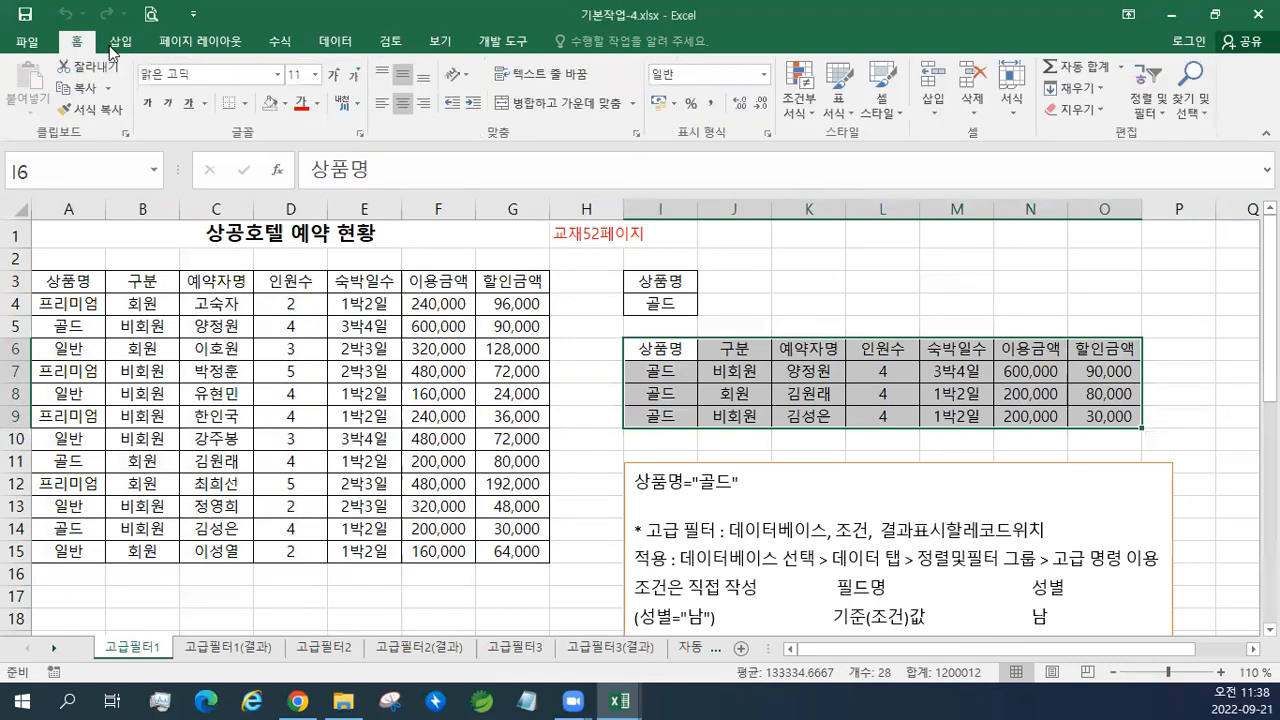
{"action": "left_click", "coordinate": [973, 86]}
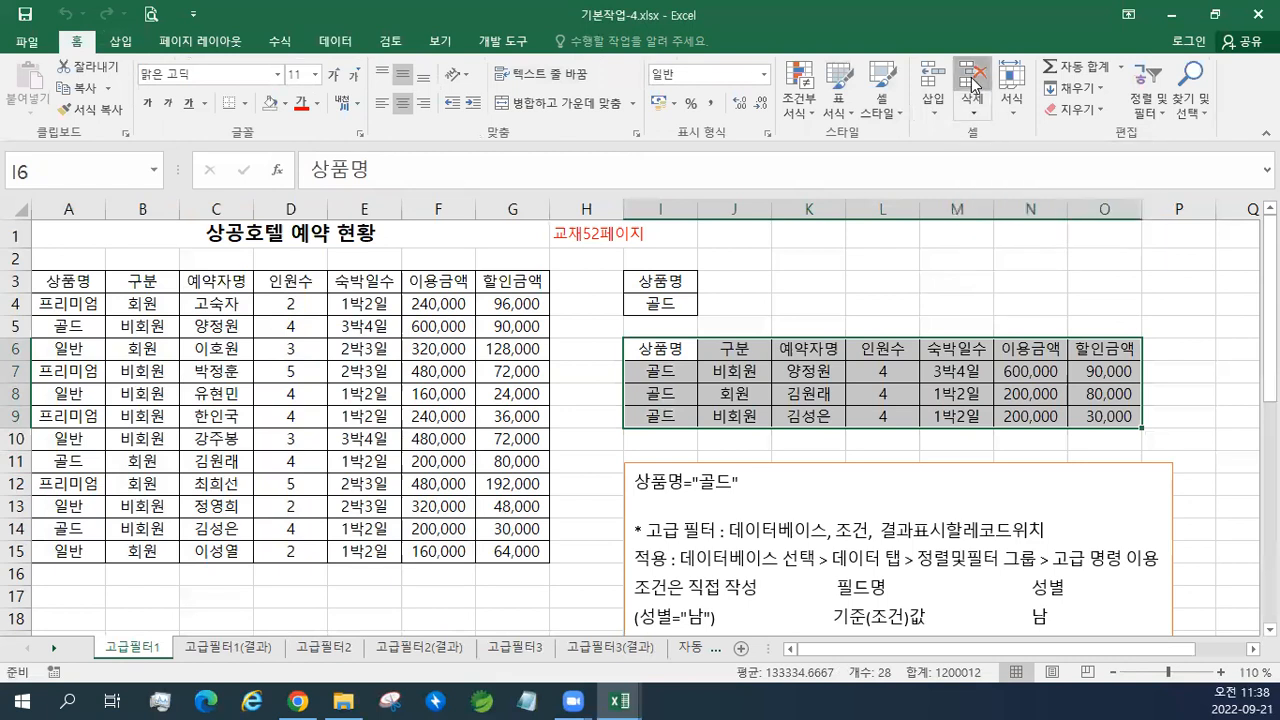
Paste the condition 할인금액>100000 as a new first line in the notes text box, above 상품명="골드".
{"action": "left_click", "coordinate": [880, 545]}
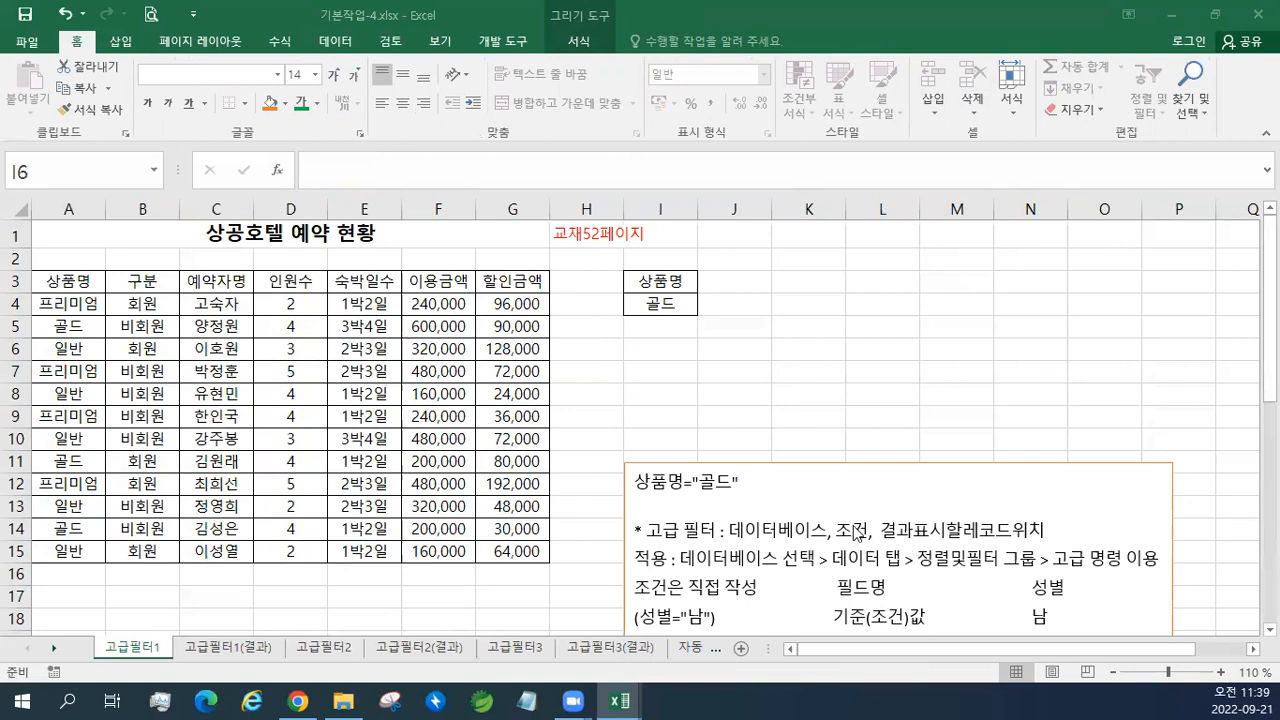
{"action": "left_click", "coordinate": [640, 483]}
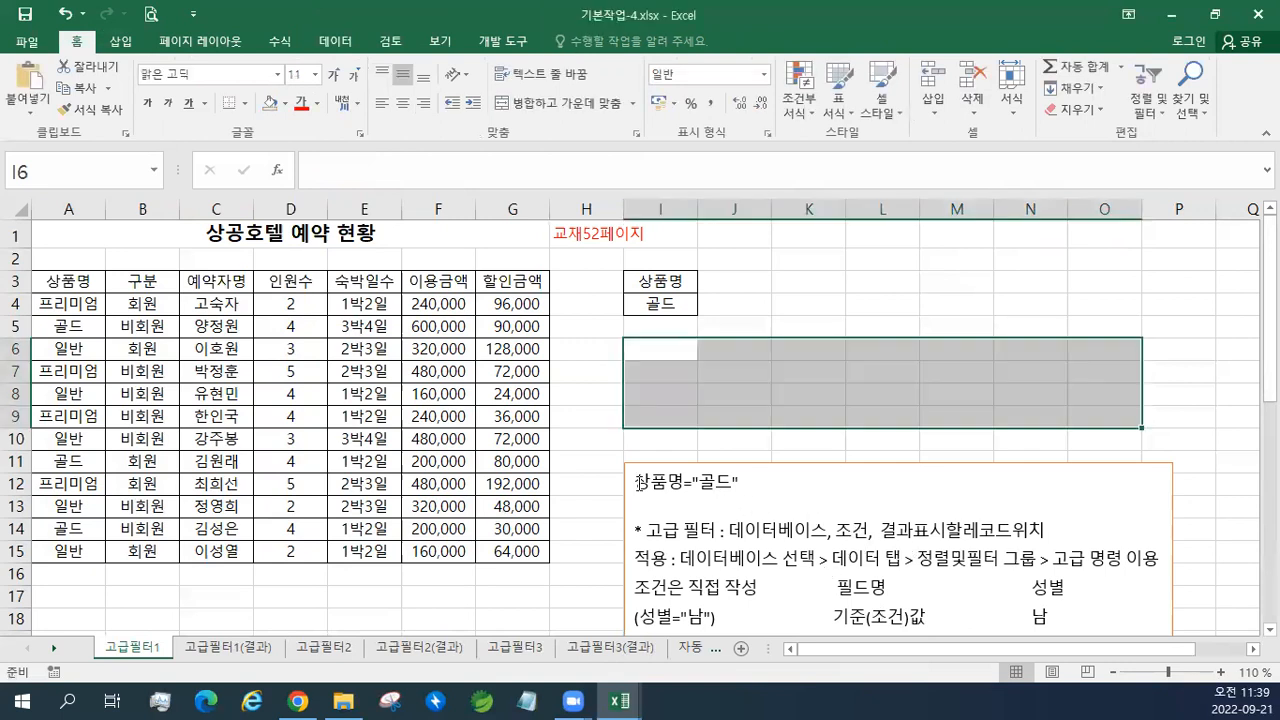
{"action": "left_click", "coordinate": [640, 483]}
{"action": "key", "text": "ctrl+v"}
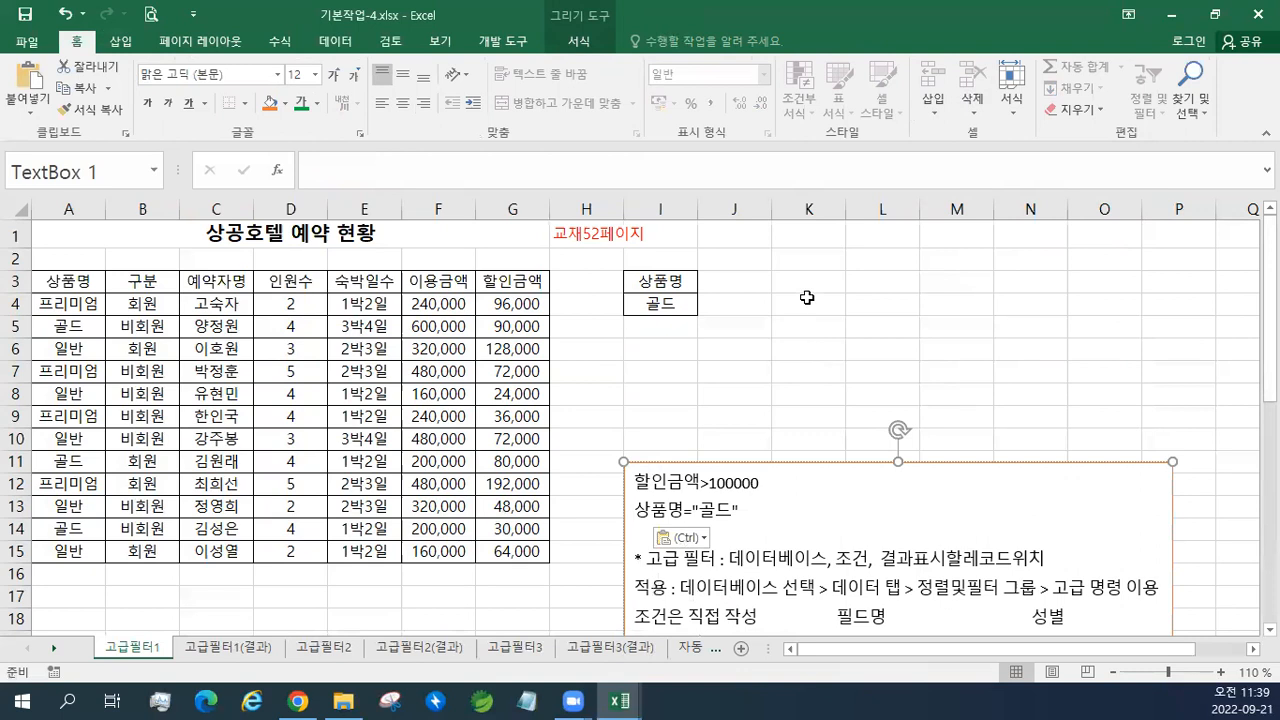
Build a second condition range in K3:K4 by copying the 할인금액 header from G3 and entering >100000 below it.
{"action": "left_click", "coordinate": [502, 280]}
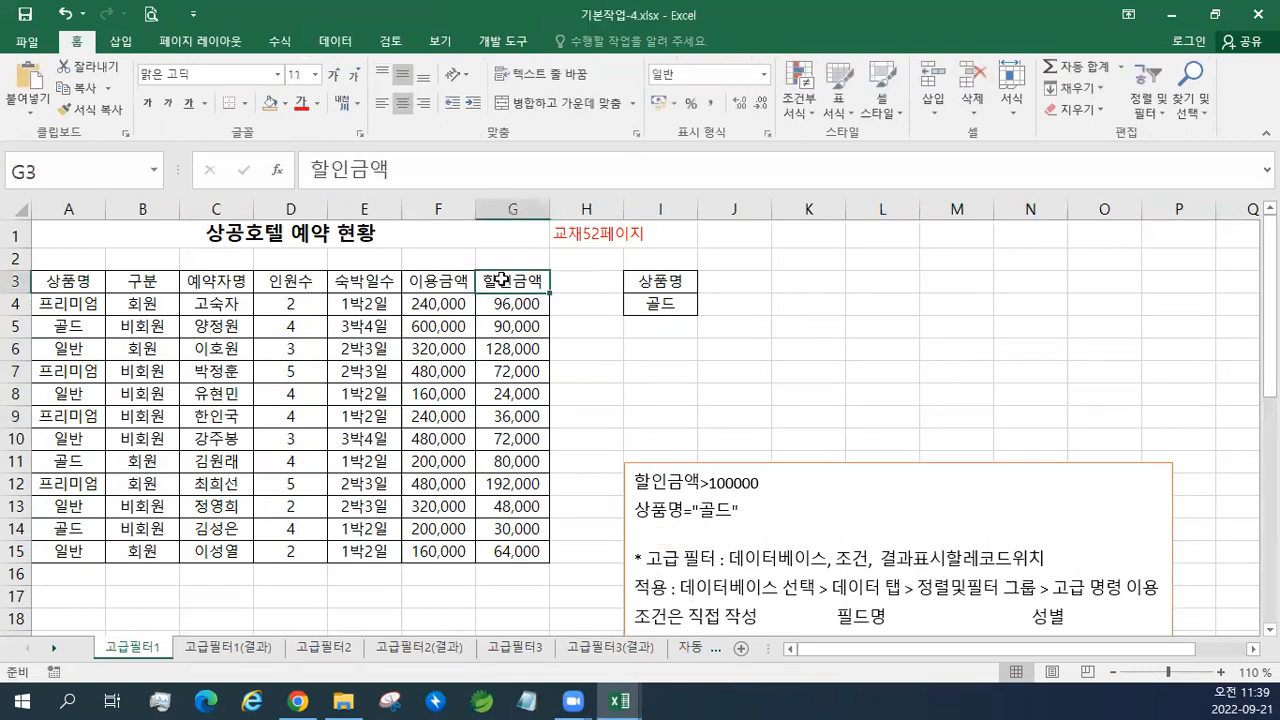
{"action": "right_click", "coordinate": [502, 280]}
{"action": "left_click", "coordinate": [520, 293]}
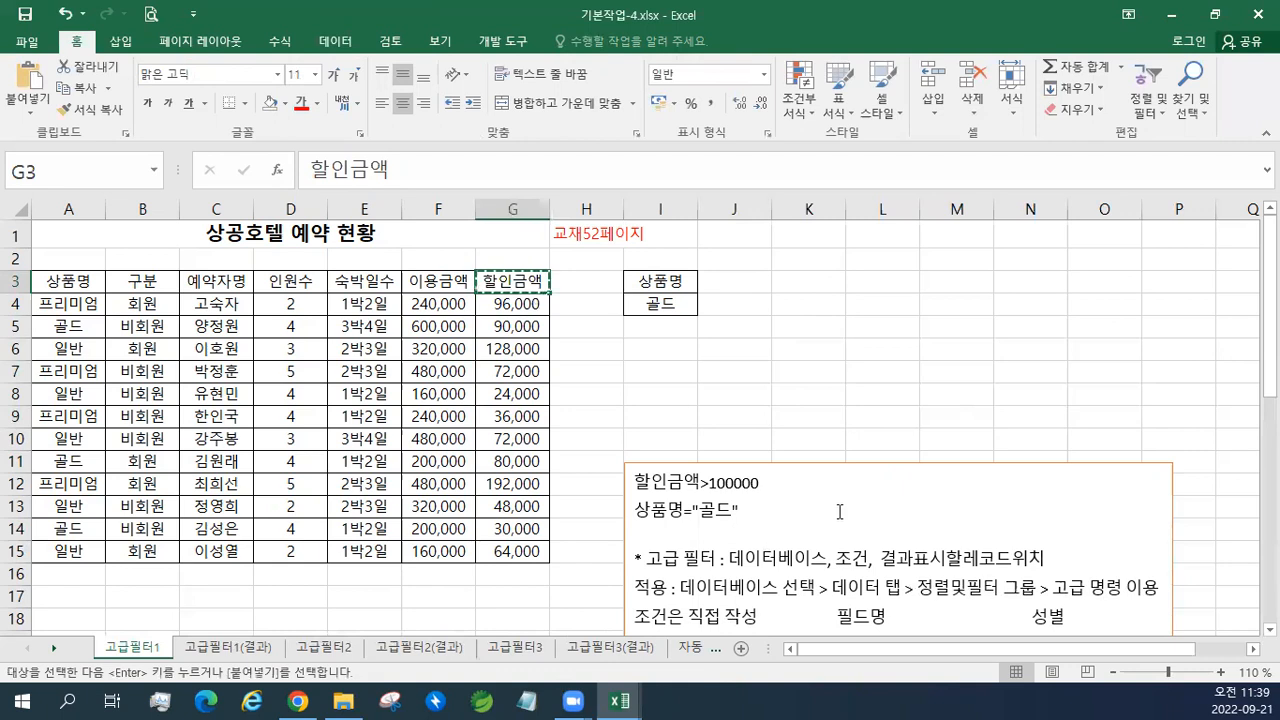
{"action": "right_click", "coordinate": [808, 284]}
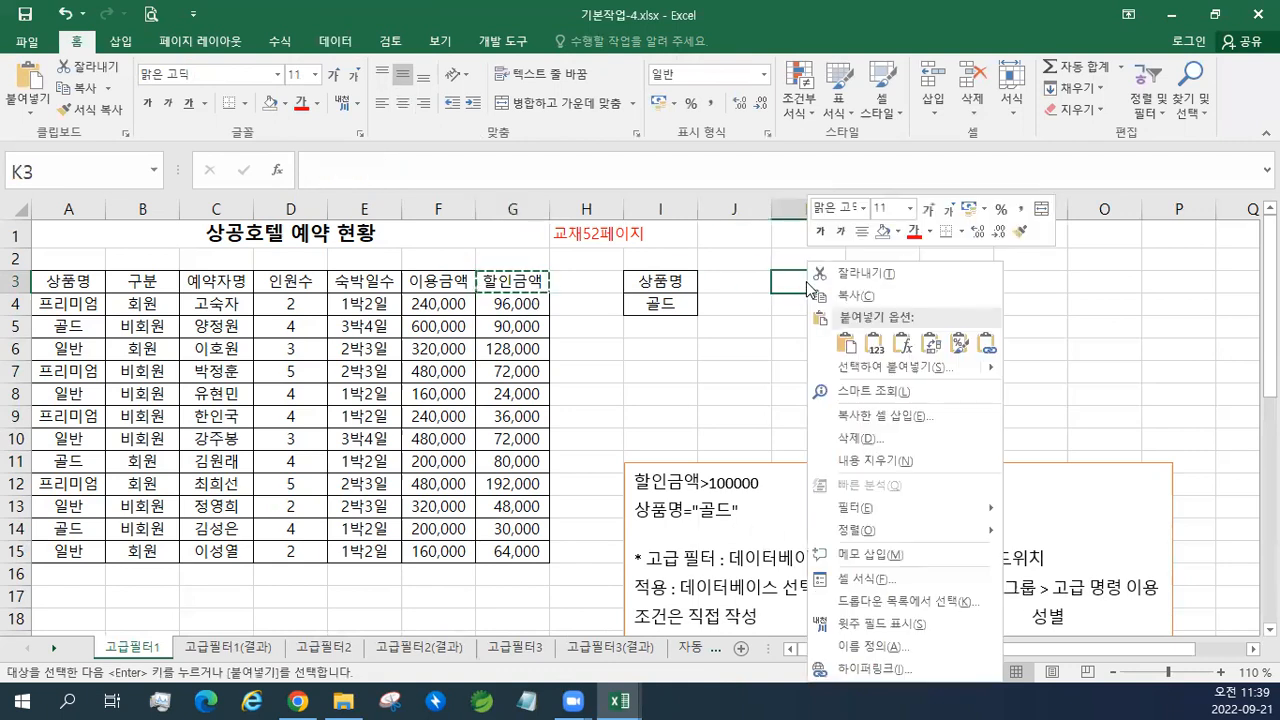
{"action": "left_click", "coordinate": [846, 344]}
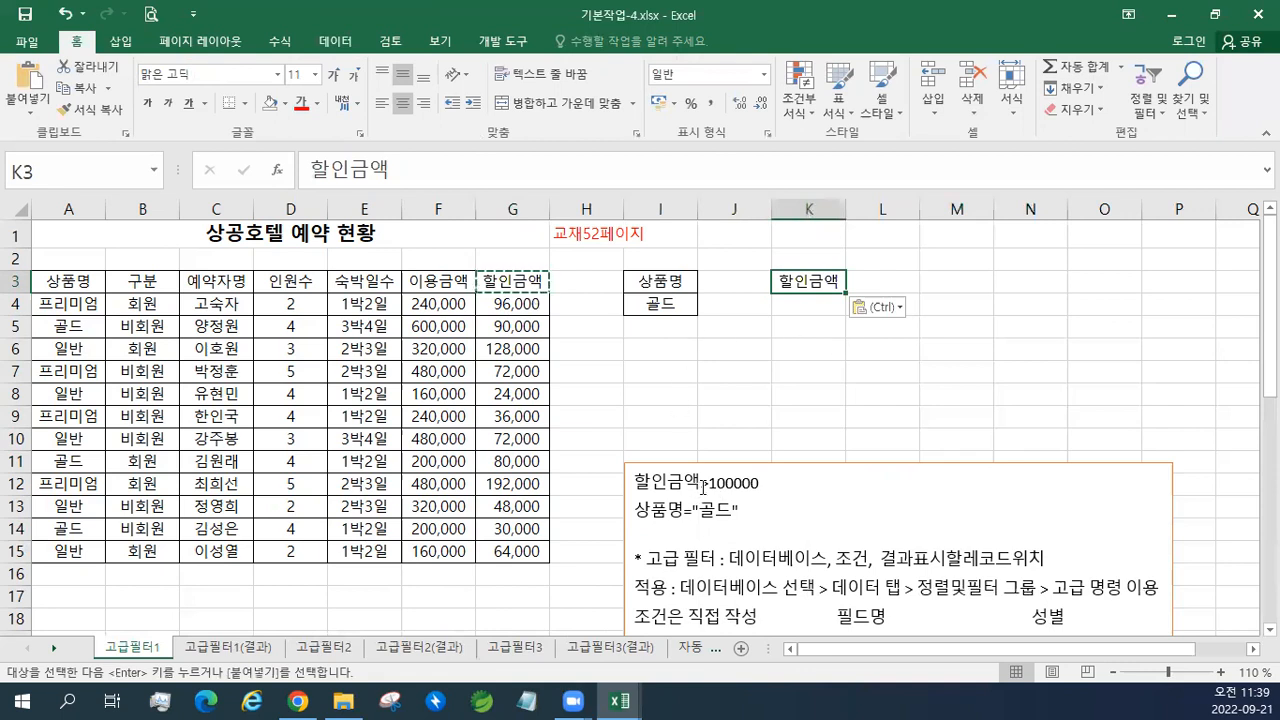
{"action": "left_click", "coordinate": [807, 305]}
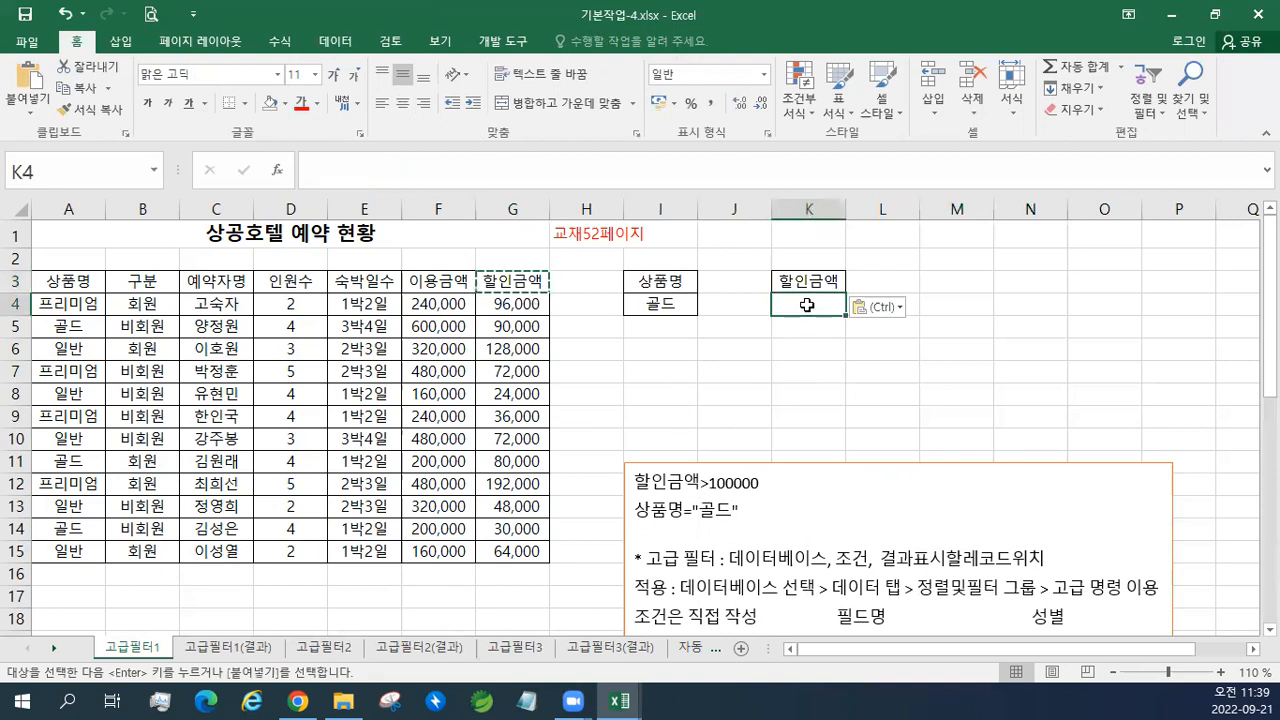
{"action": "type", "text": ">100000"}
{"action": "key", "text": "ctrl+Return"}
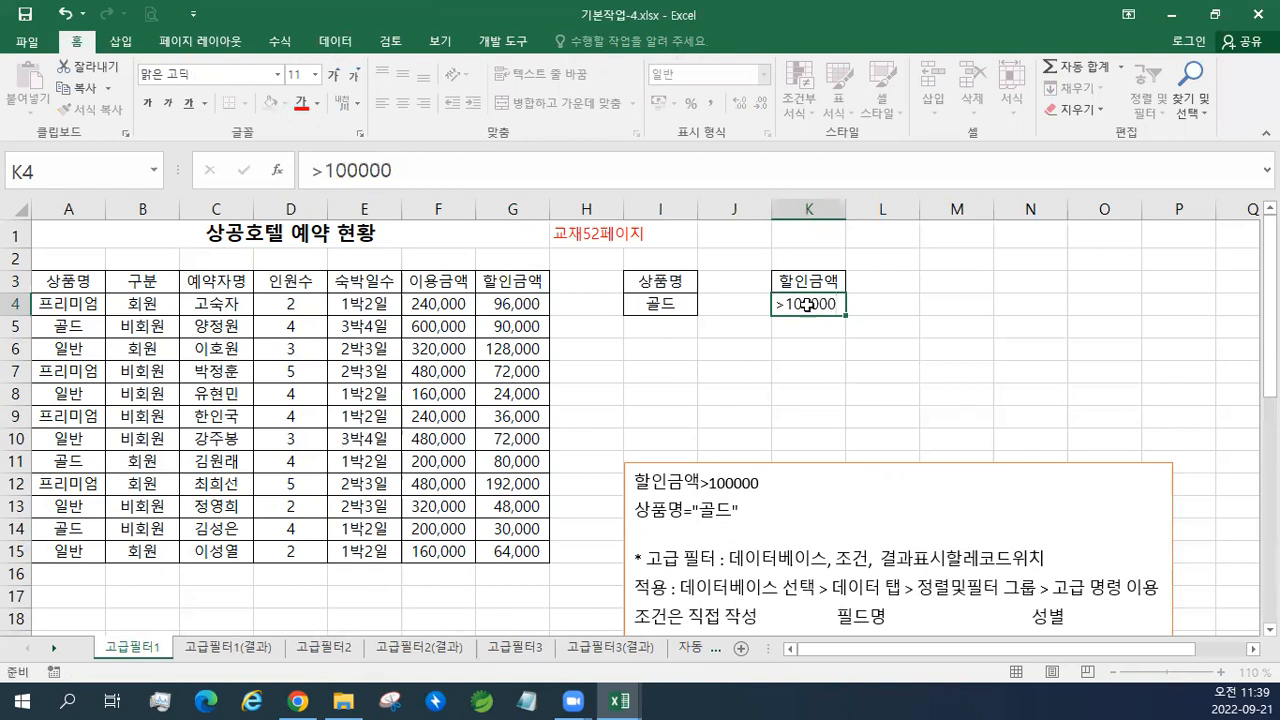
{"action": "key", "text": "Return"}
{"action": "left_click", "coordinate": [787, 341]}
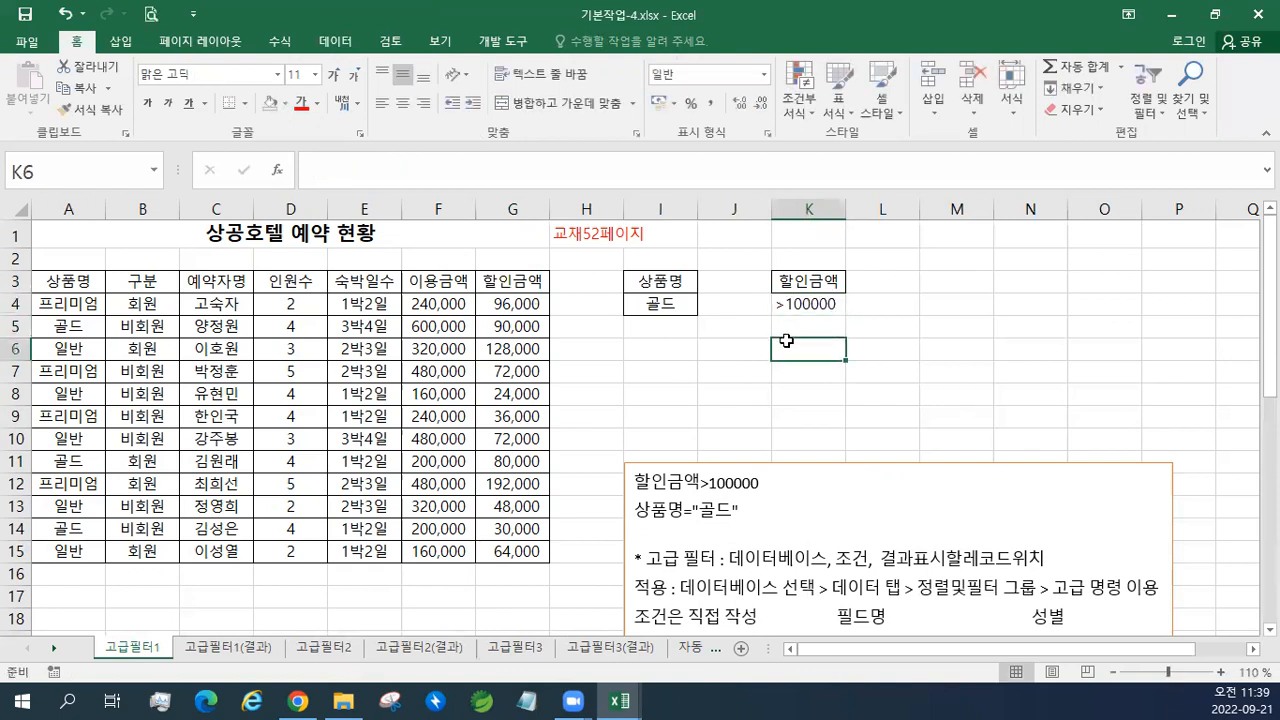
{"action": "left_click", "coordinate": [666, 351]}
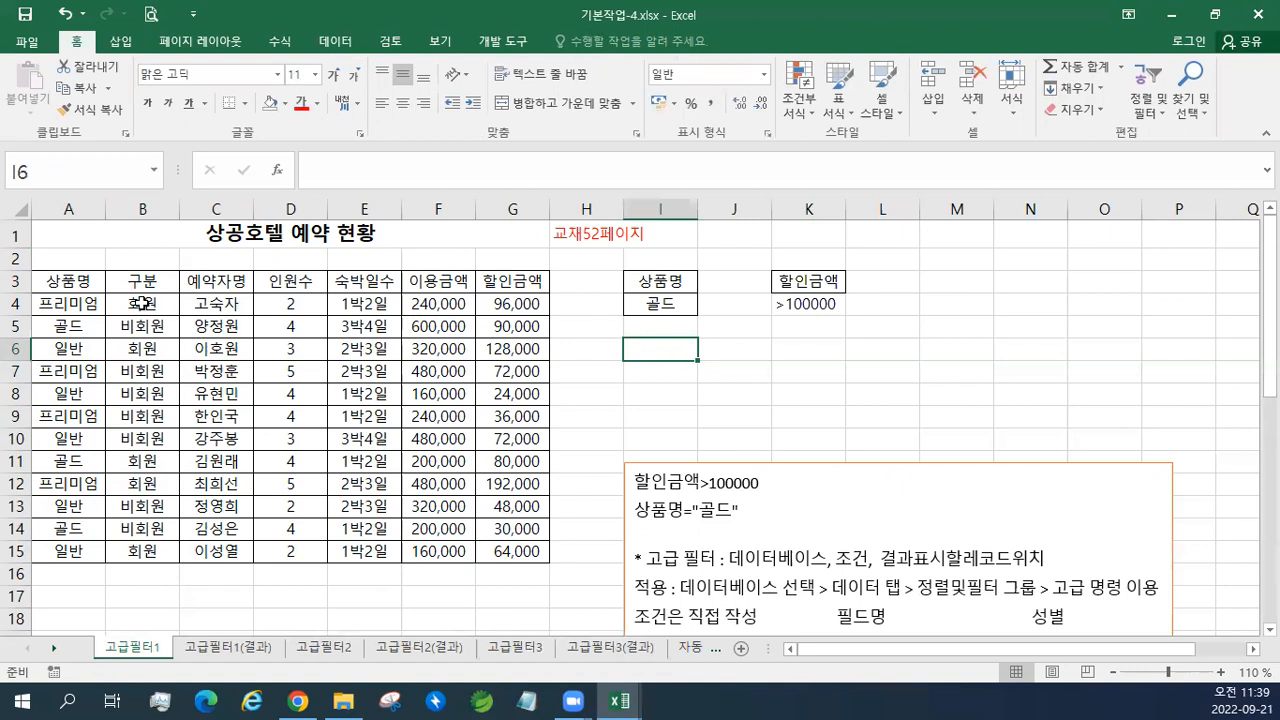
Run an advanced filter on A3:G15 with criteria range K3:K4, copying the matching records to I6.
{"action": "left_click_drag", "start_coordinate": [77, 284], "coordinate": [508, 552]}
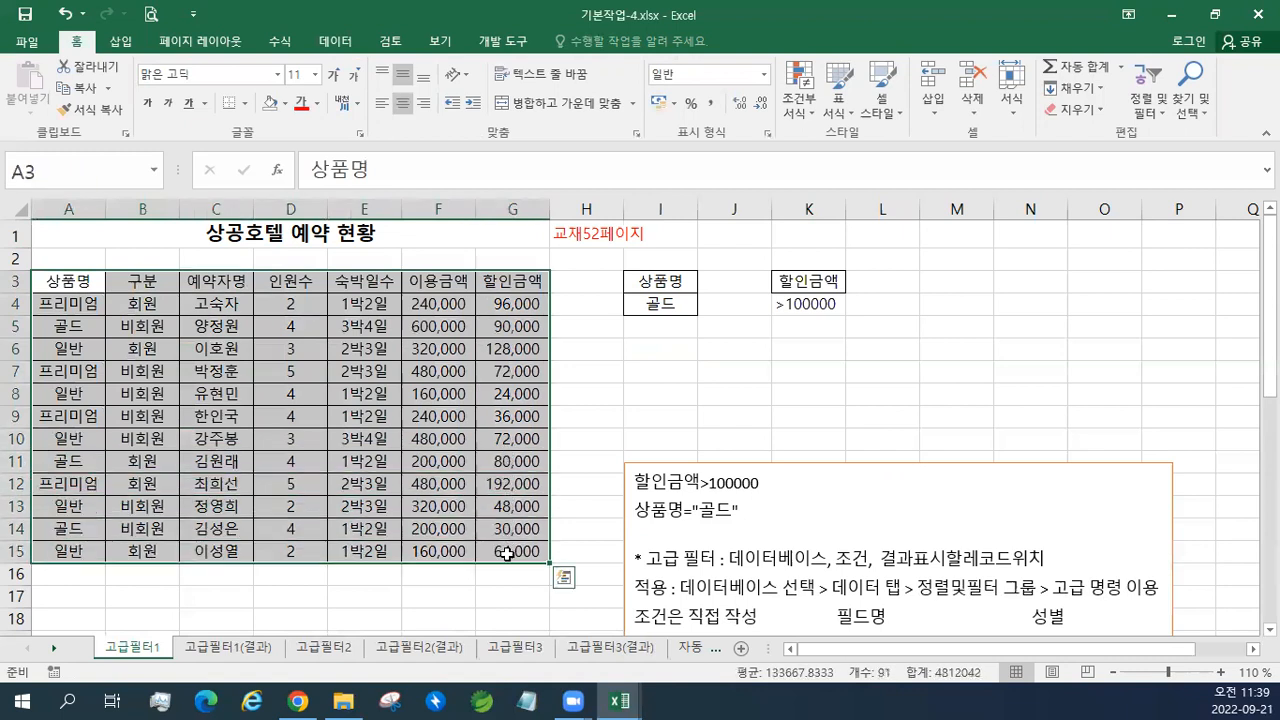
{"action": "left_click", "coordinate": [334, 44]}
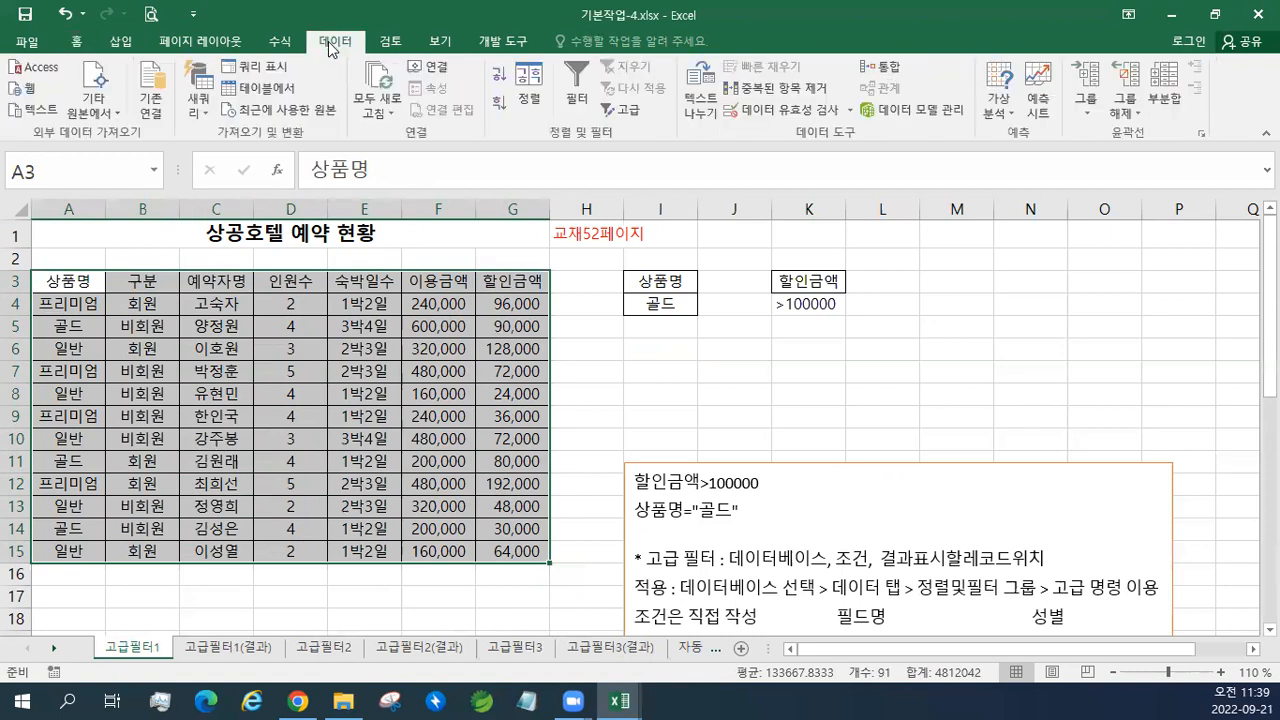
{"action": "left_click", "coordinate": [632, 113]}
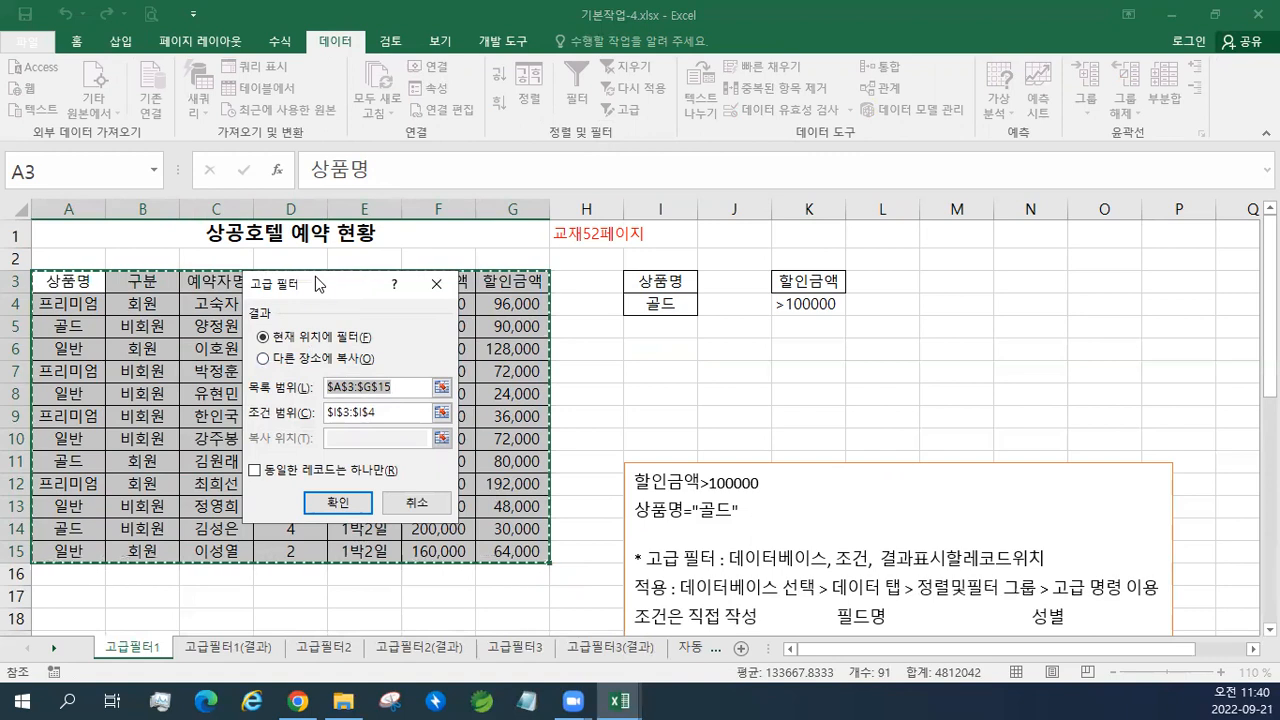
{"action": "left_click_drag", "start_coordinate": [320, 285], "coordinate": [320, 309]}
{"action": "left_click", "coordinate": [380, 440]}
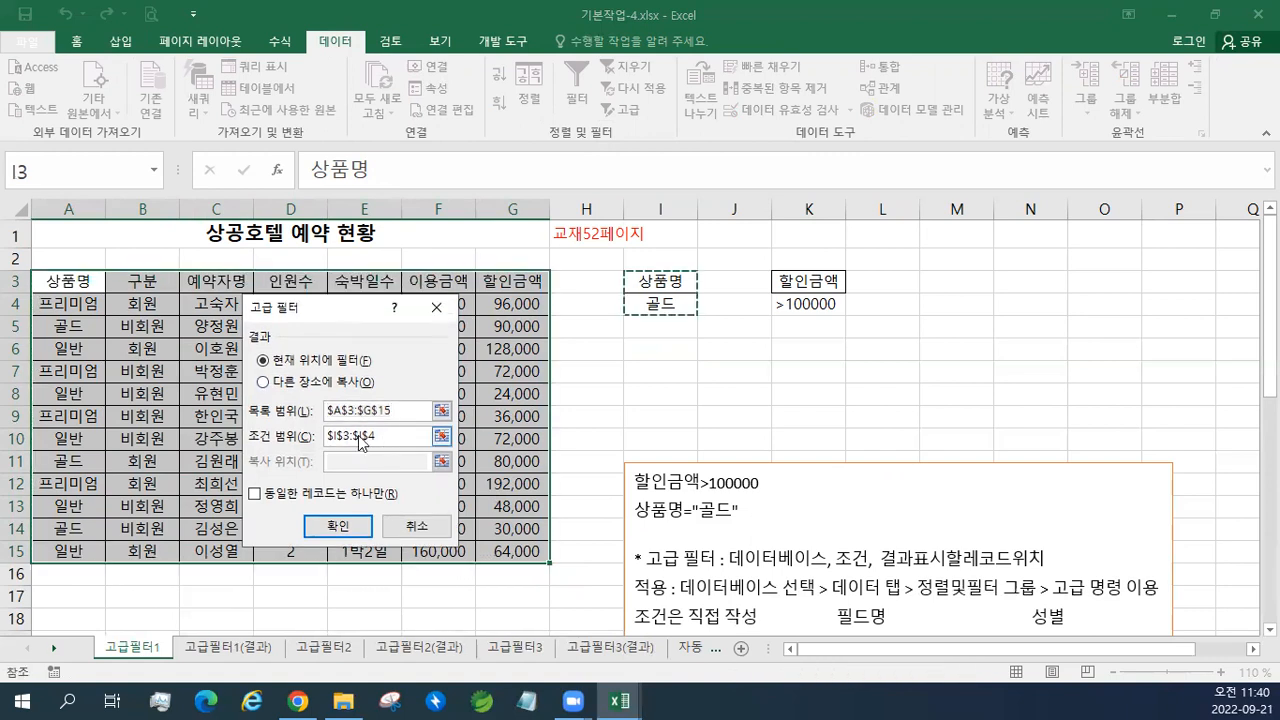
{"action": "key", "text": "BackSpace"}
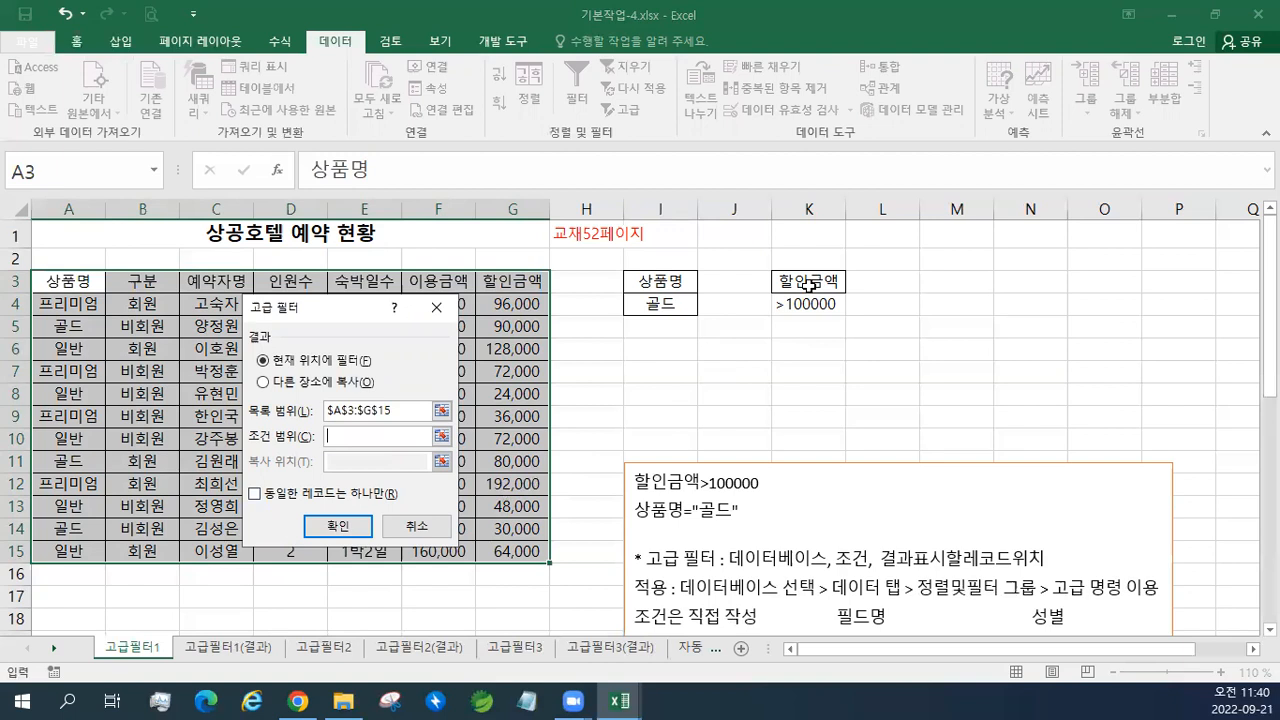
{"action": "left_click_drag", "start_coordinate": [808, 284], "coordinate": [808, 302]}
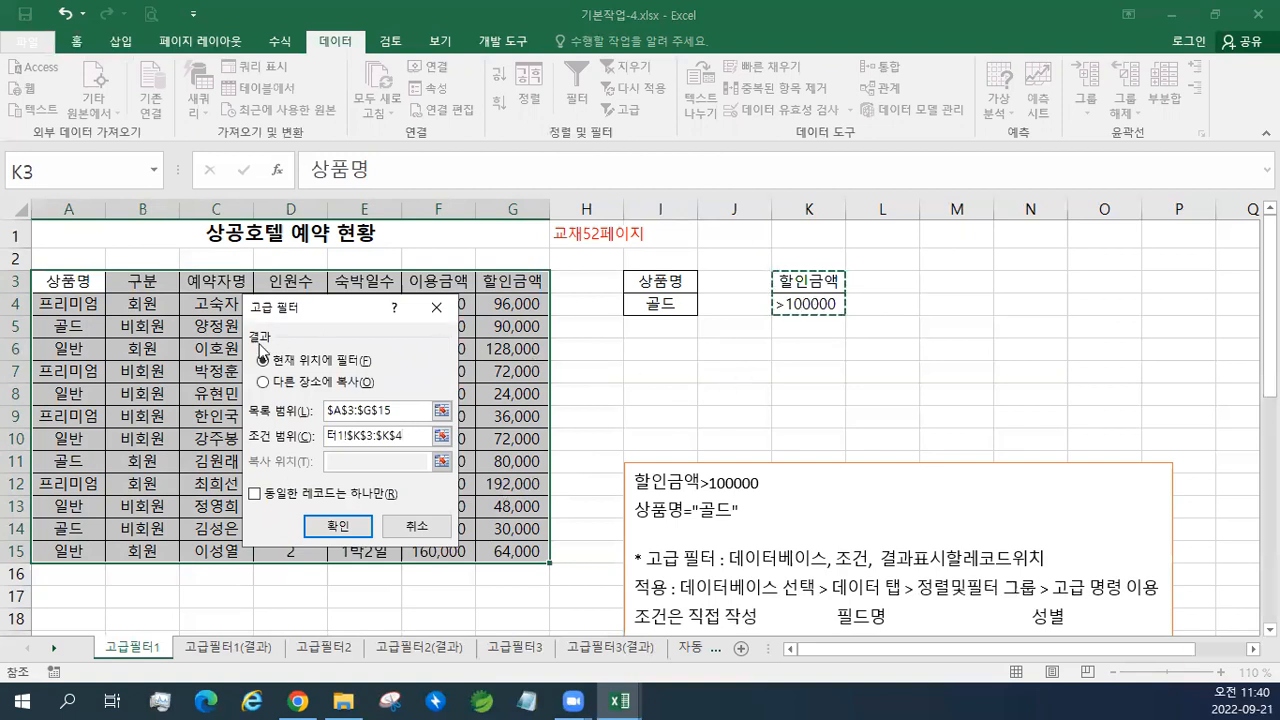
{"action": "left_click", "coordinate": [278, 384]}
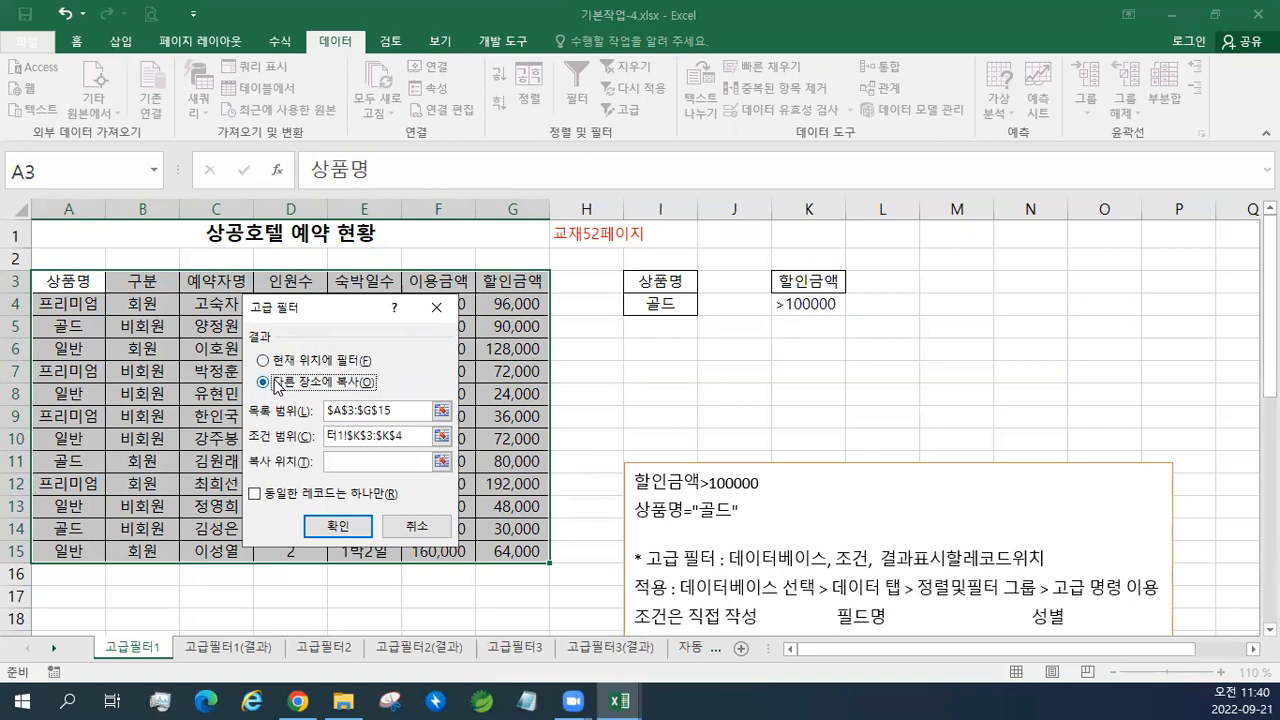
{"action": "left_click", "coordinate": [360, 461]}
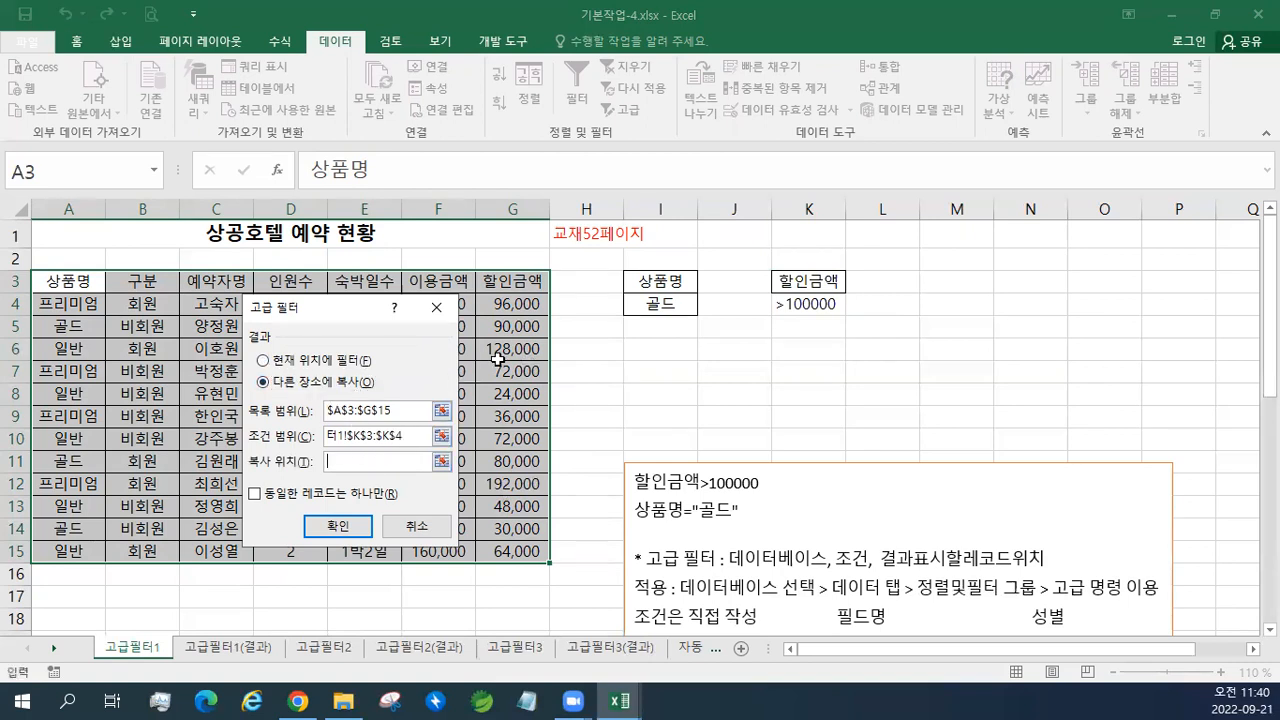
{"action": "left_click", "coordinate": [653, 347]}
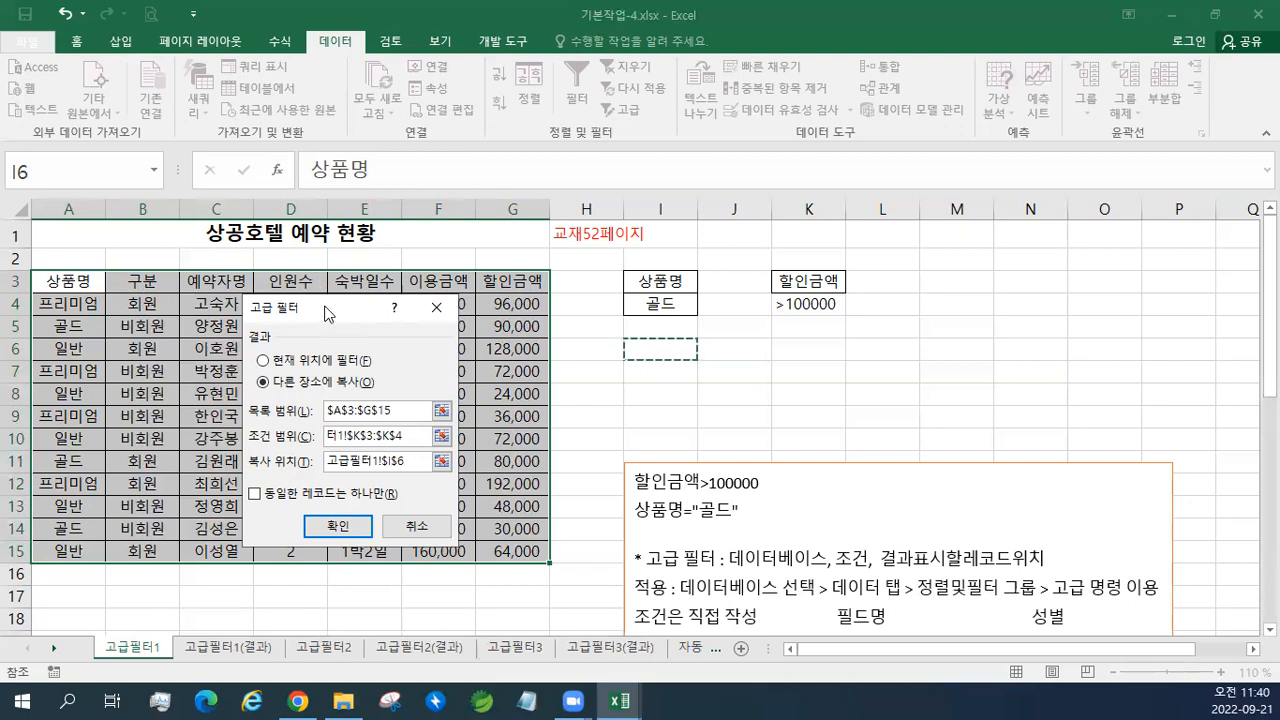
{"action": "left_click", "coordinate": [341, 524]}
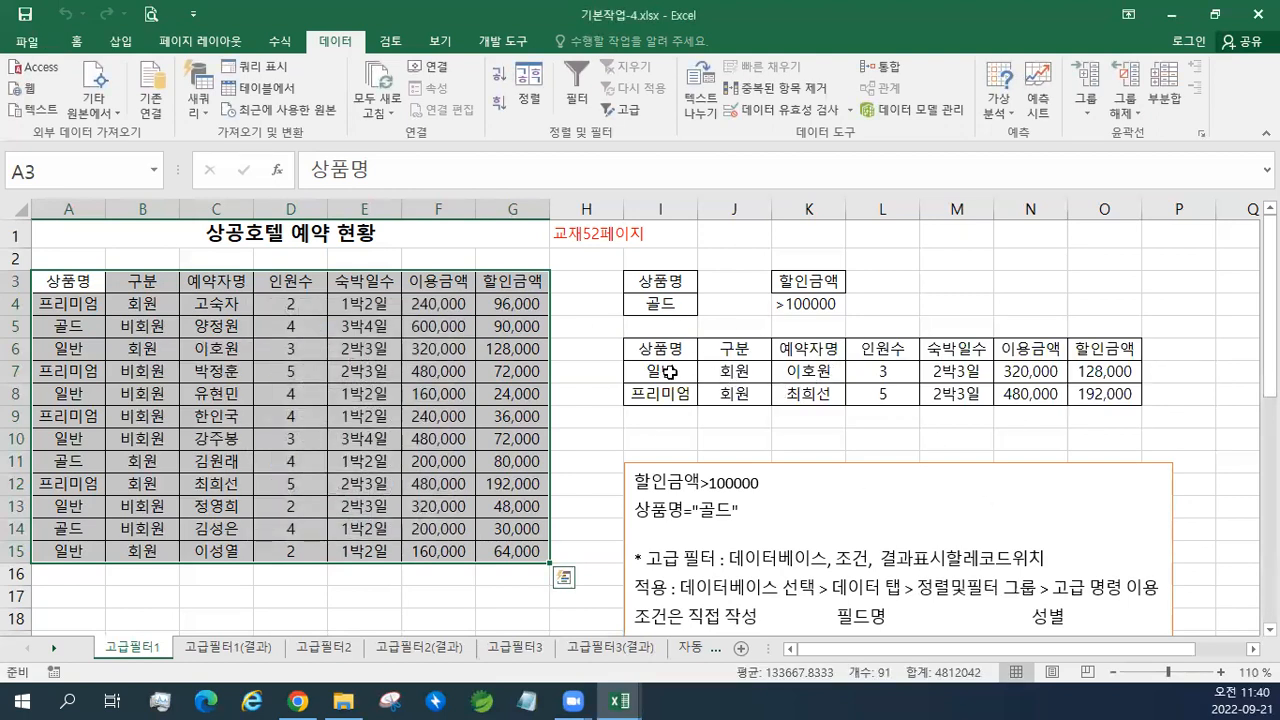
{"action": "left_click", "coordinate": [795, 303]}
{"action": "left_click_drag", "start_coordinate": [1120, 370], "coordinate": [1112, 394]}
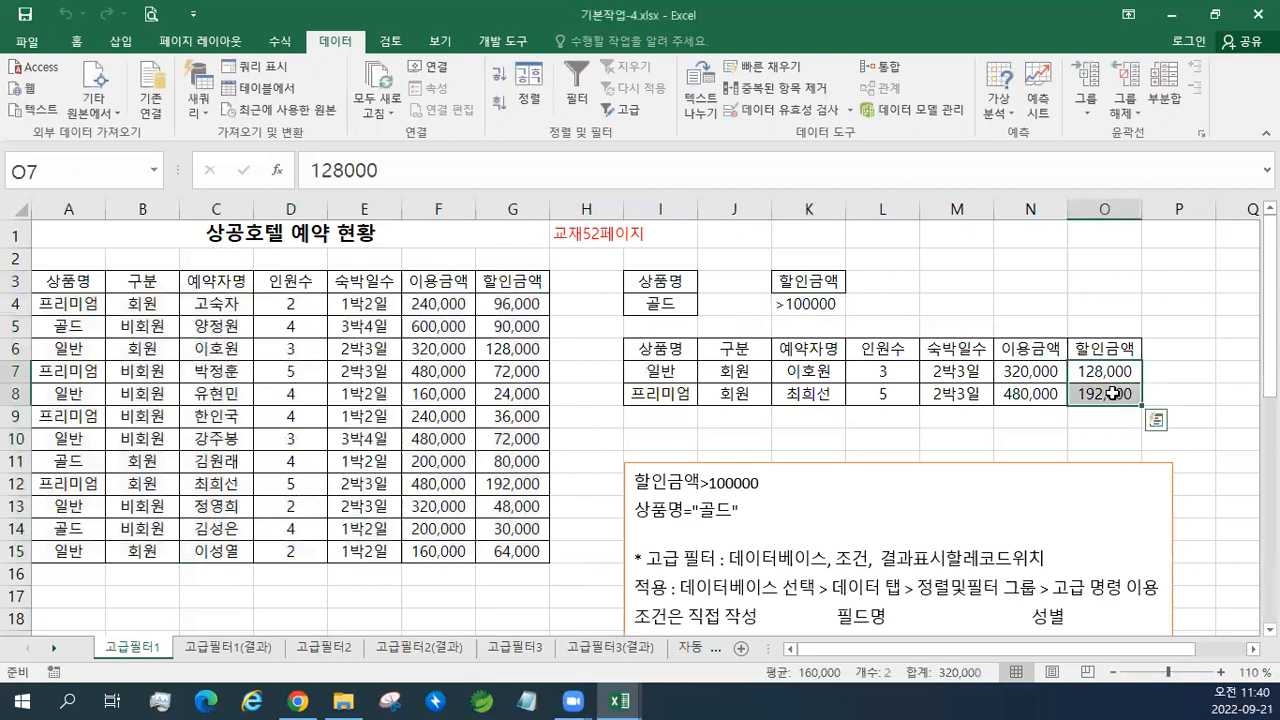
Delete the cells I6:O8 holding the records extracted by the 할인금액 condition.
{"action": "left_click_drag", "start_coordinate": [676, 357], "coordinate": [1105, 396]}
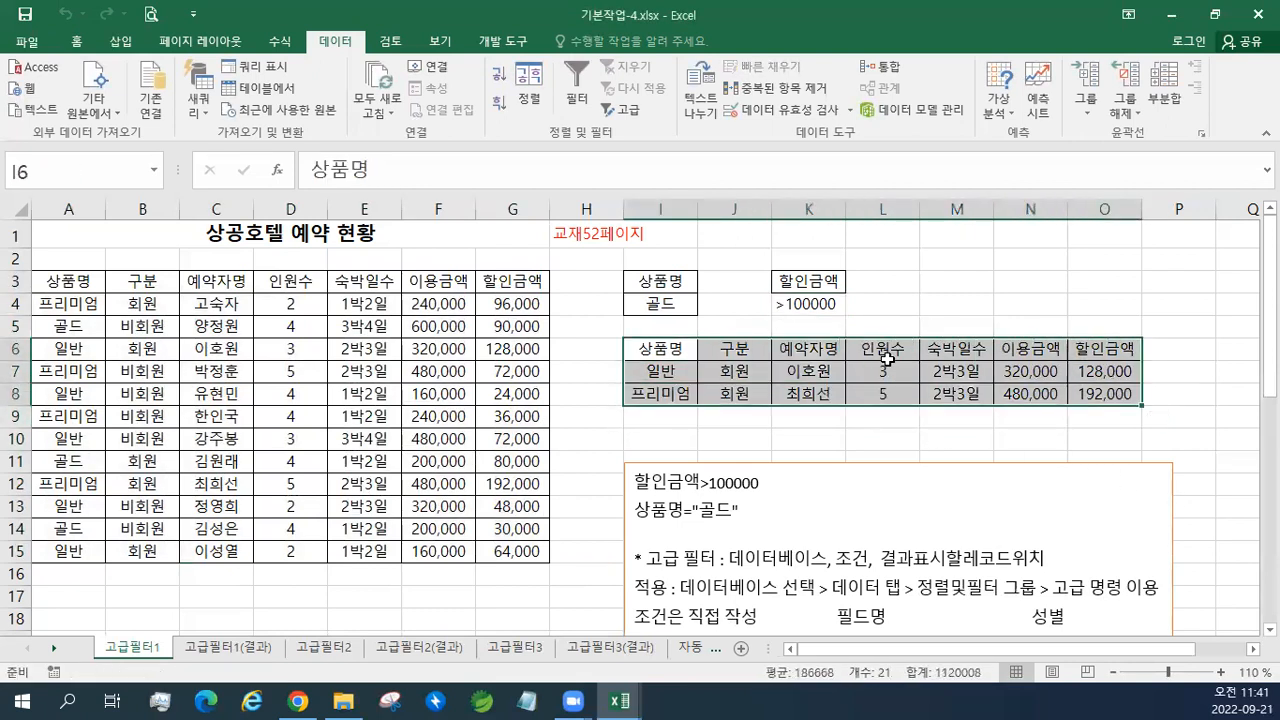
{"action": "right_click", "coordinate": [666, 352]}
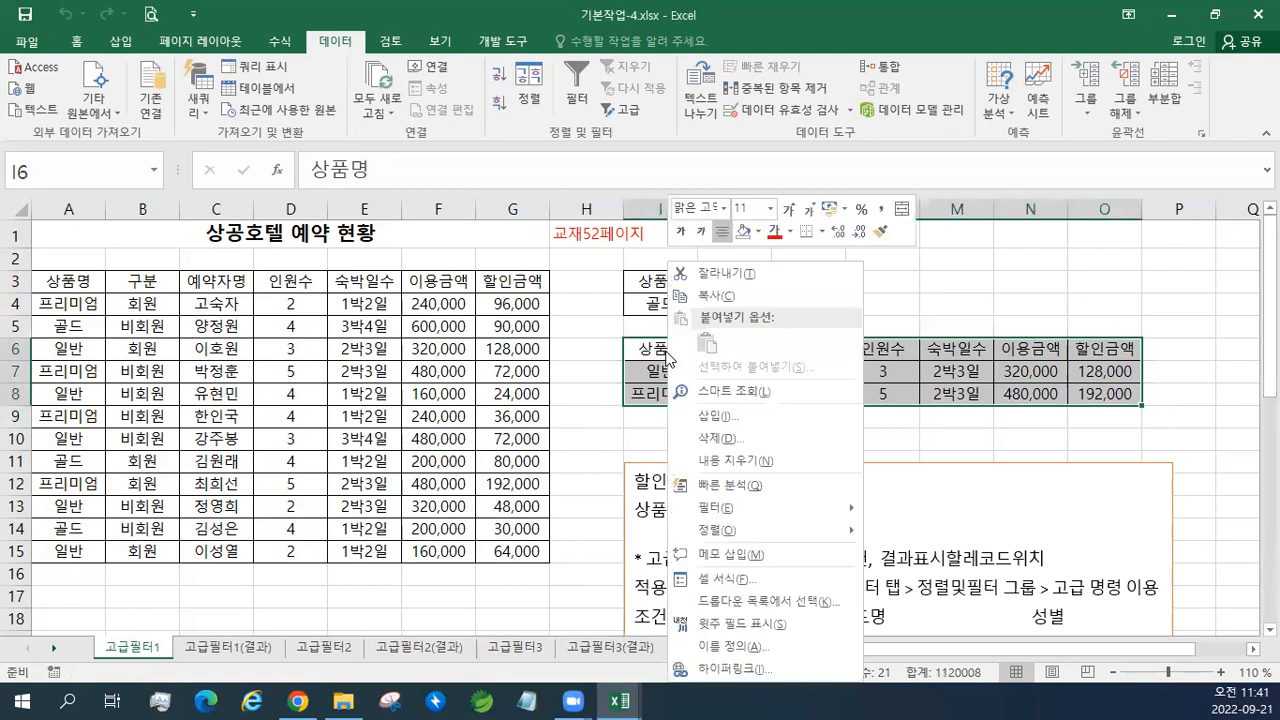
{"action": "key", "text": "Escape"}
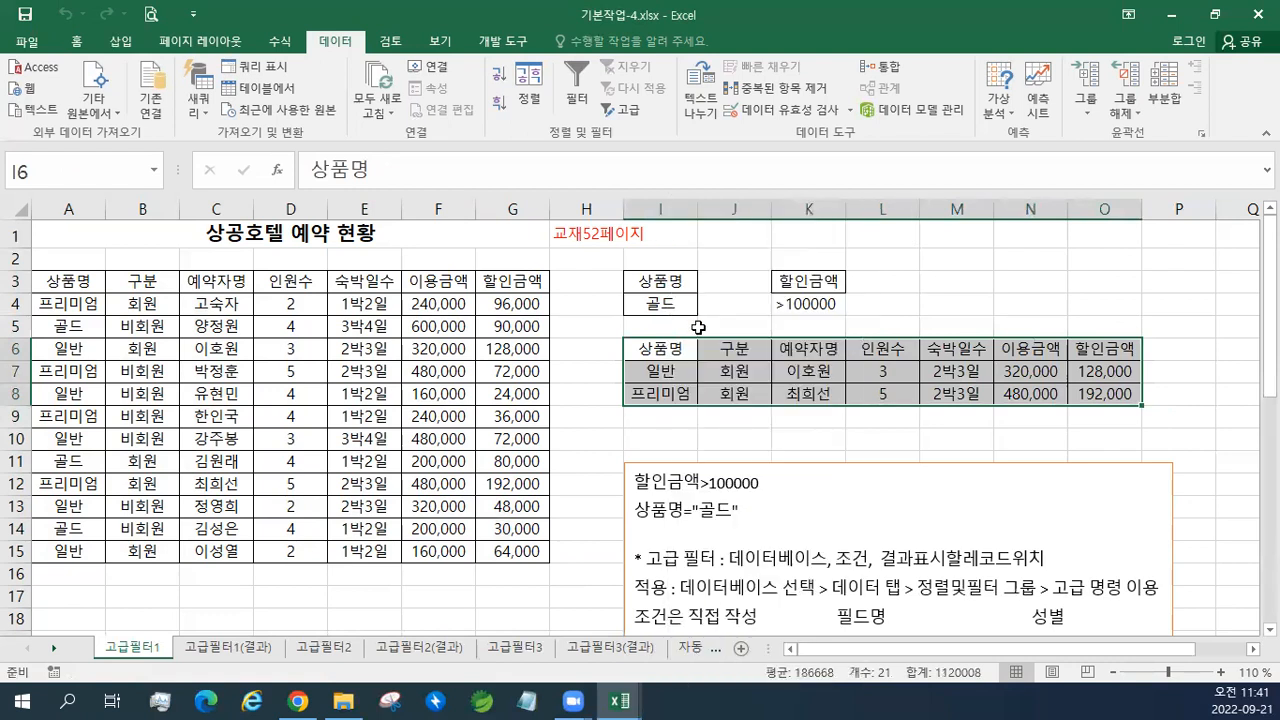
{"action": "left_click", "coordinate": [77, 42]}
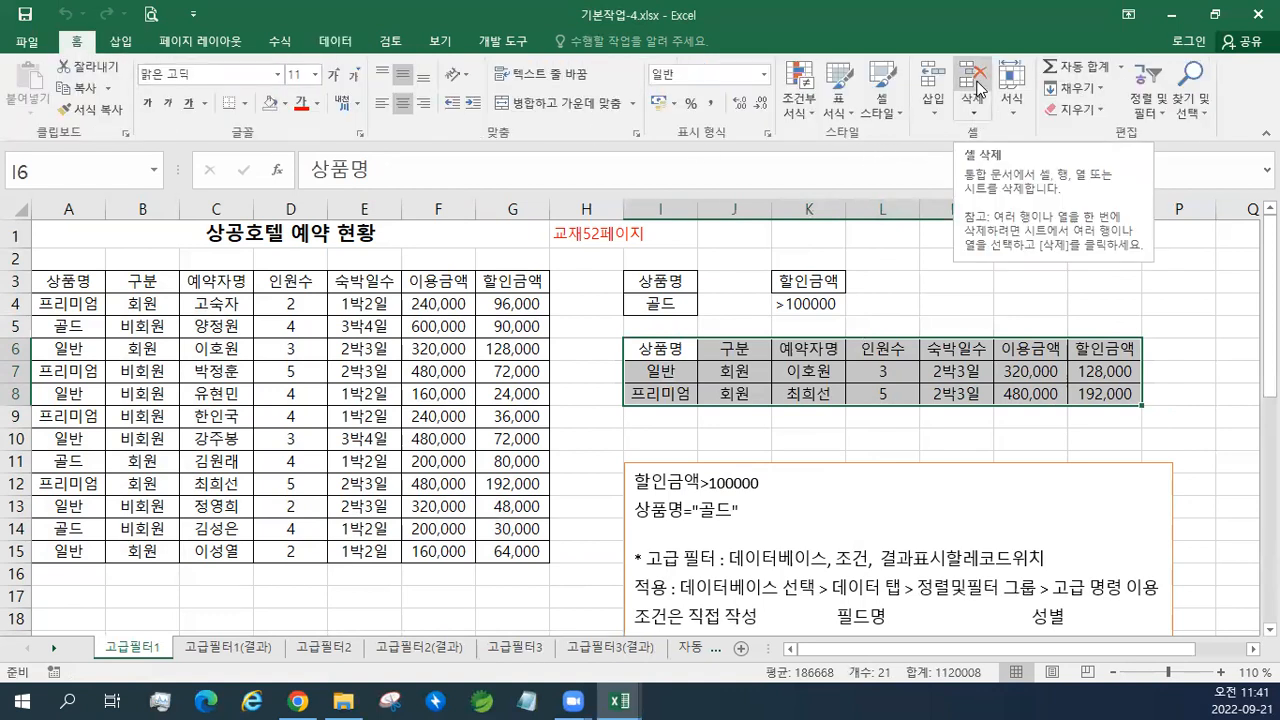
{"action": "left_click", "coordinate": [977, 80]}
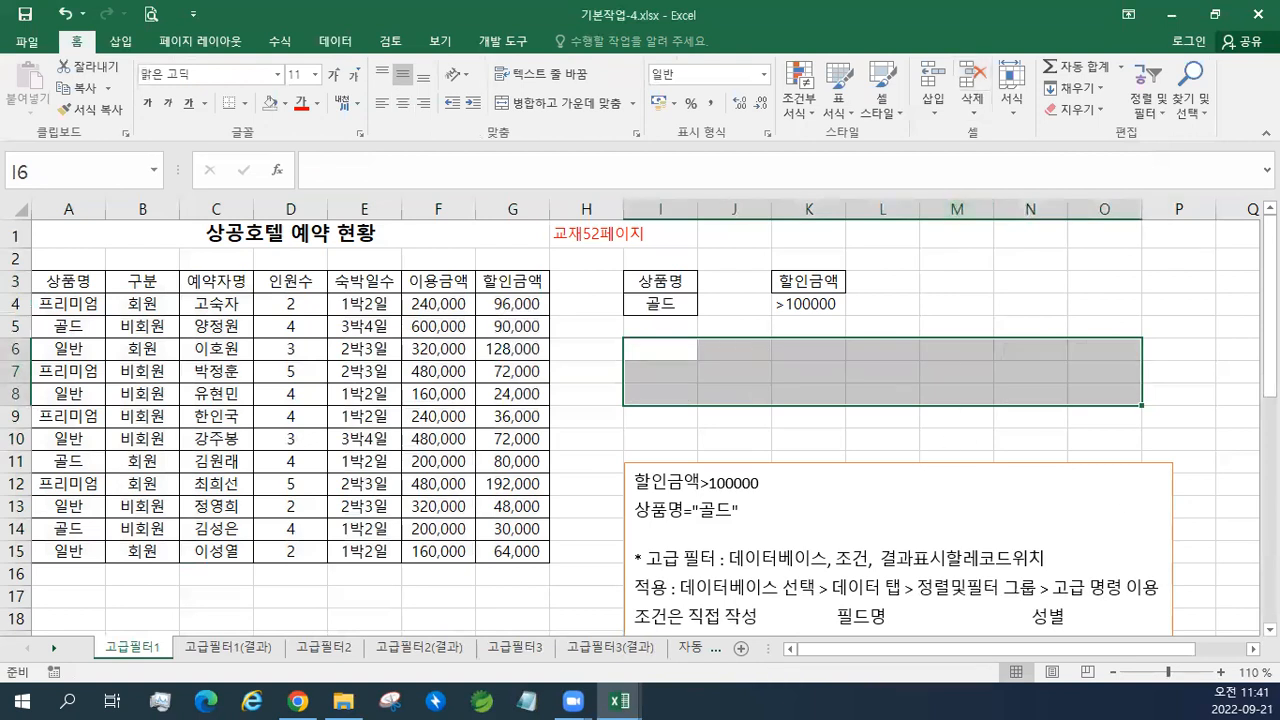
{"action": "left_click", "coordinate": [920, 512]}
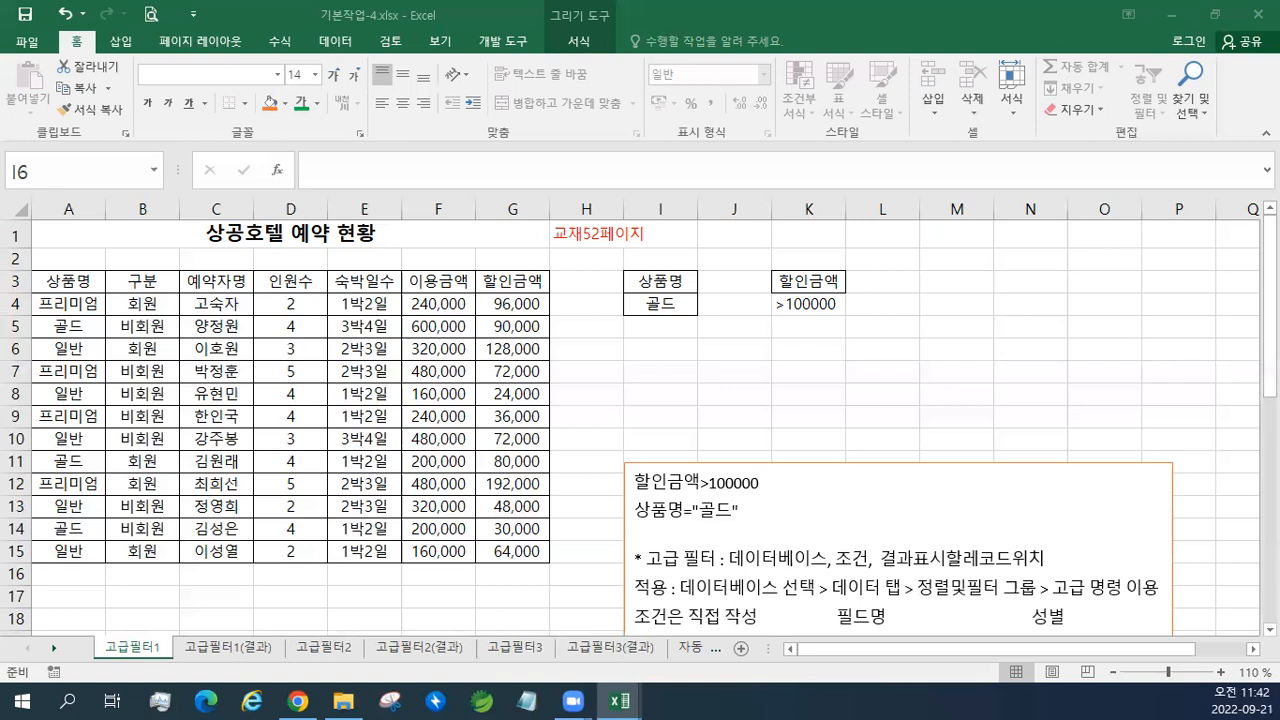
{"action": "key", "text": "Escape"}
{"action": "left_click", "coordinate": [590, 466]}
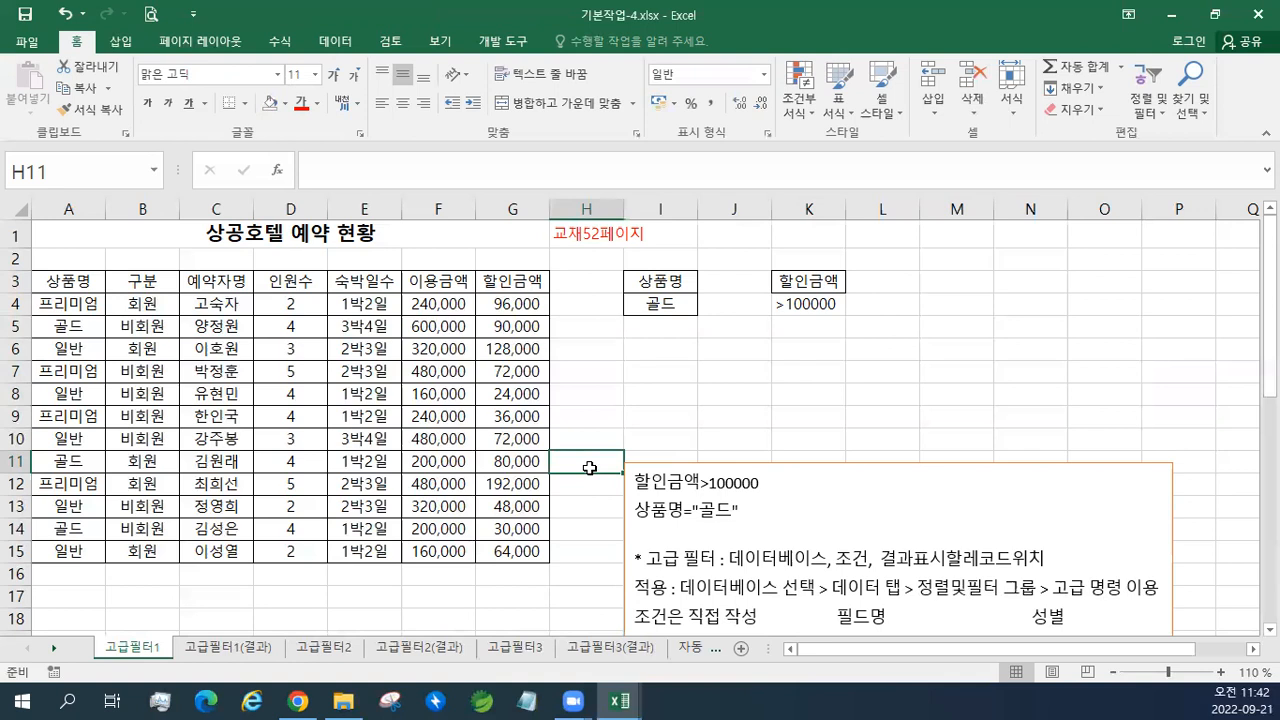
Paste the copied AND/OR notes beginning 구분="비회원" AND(~이고) 할인금액<=70000 at the start of the notes text box, followed by a blank line.
{"action": "left_click", "coordinate": [880, 535]}
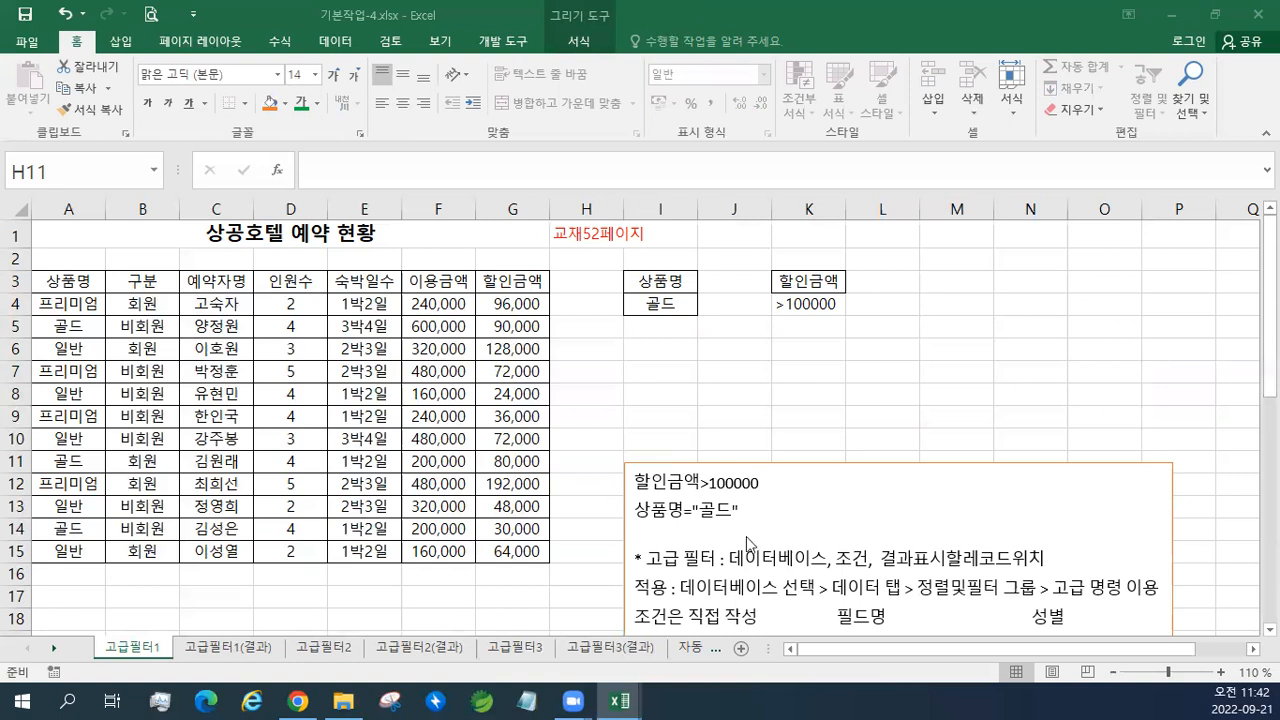
{"action": "right_click", "coordinate": [641, 487]}
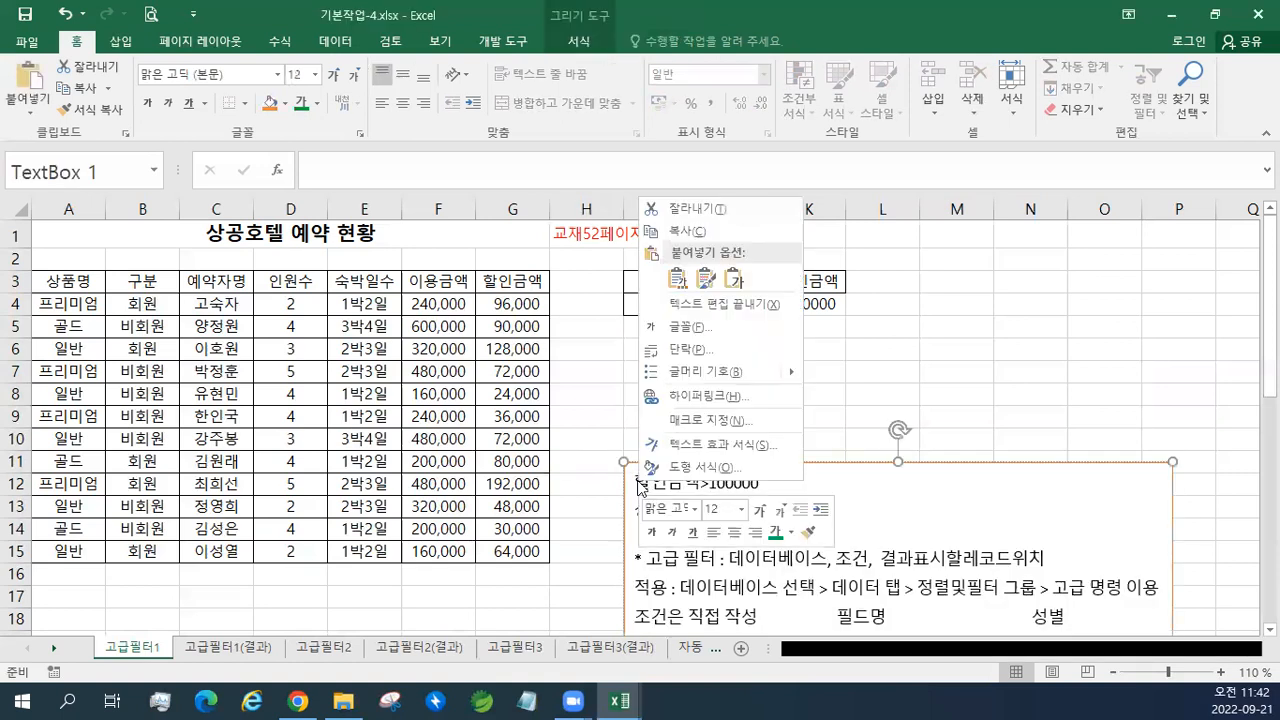
{"action": "left_click", "coordinate": [678, 279]}
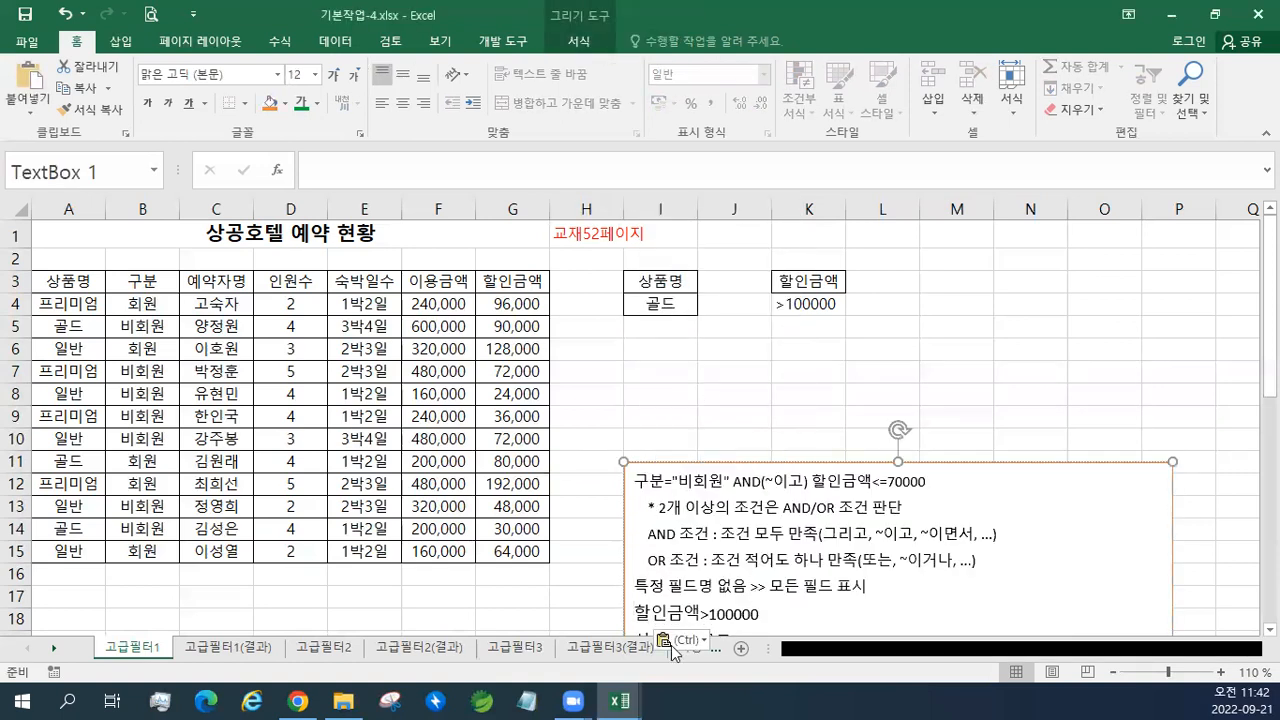
{"action": "left_click", "coordinate": [729, 614]}
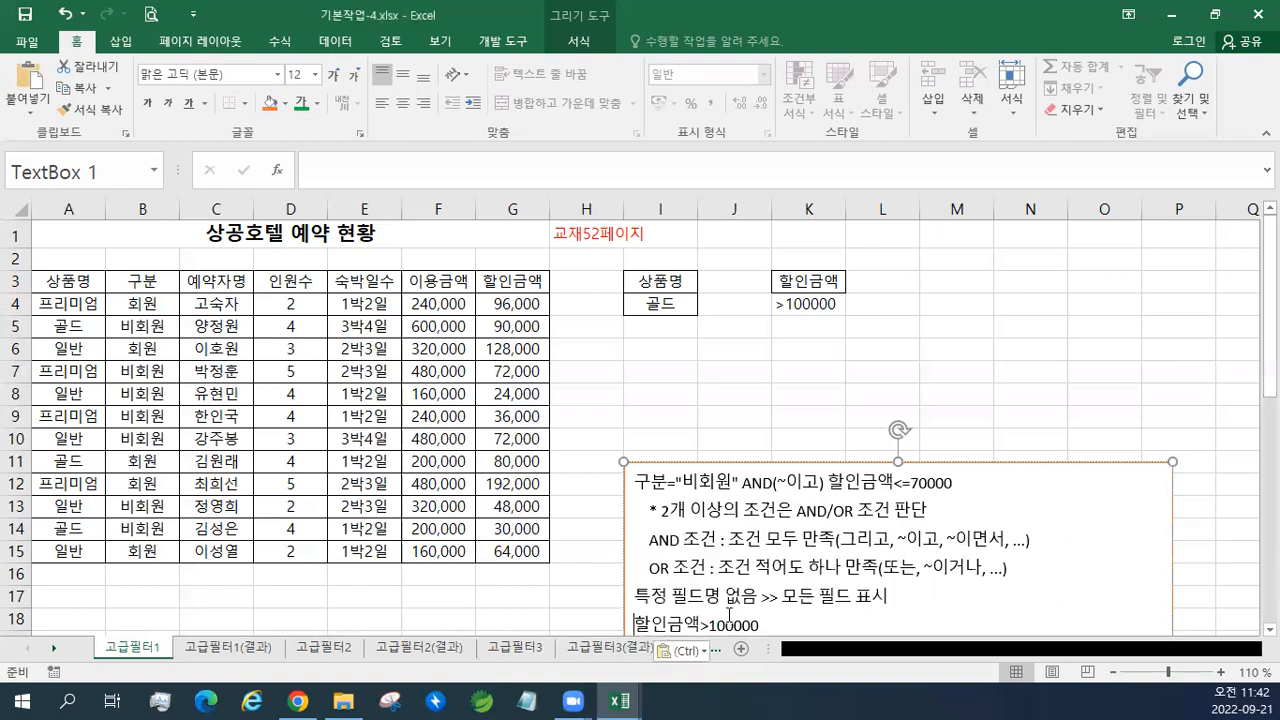
{"action": "key", "text": "Return"}
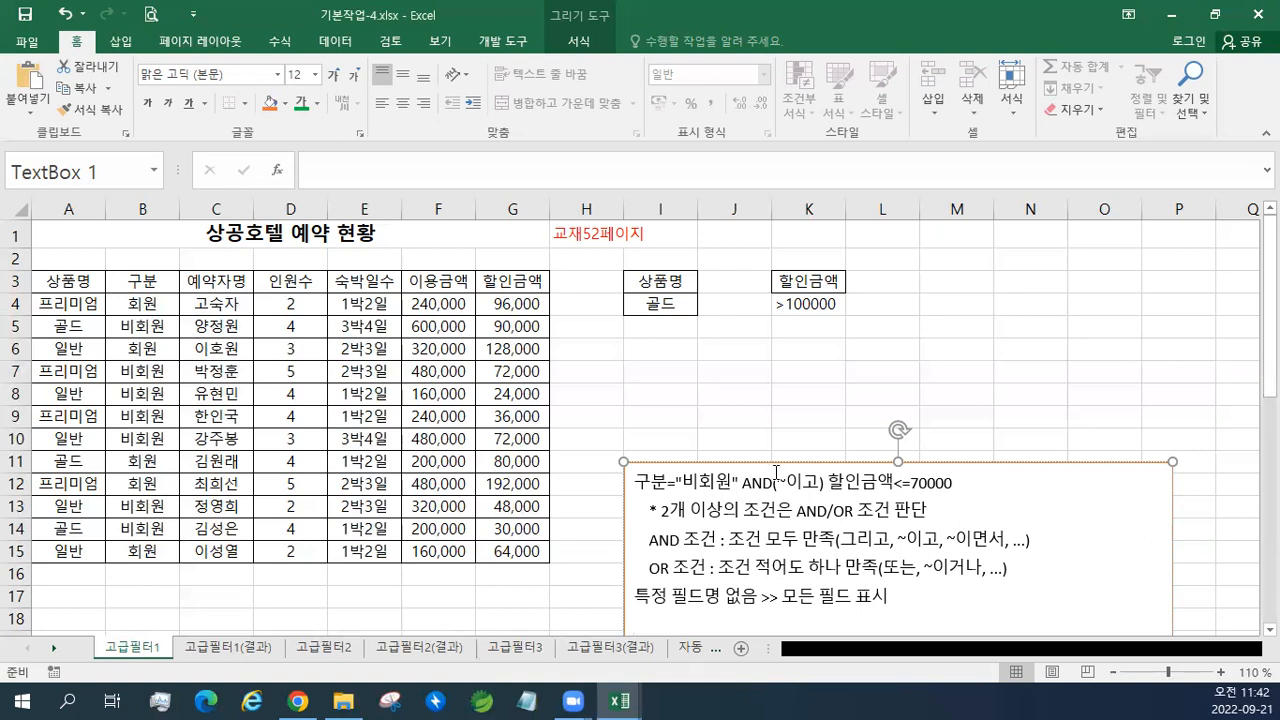
Color the word AND red in the first line of the notes text box.
{"action": "left_click_drag", "start_coordinate": [742, 483], "coordinate": [773, 483]}
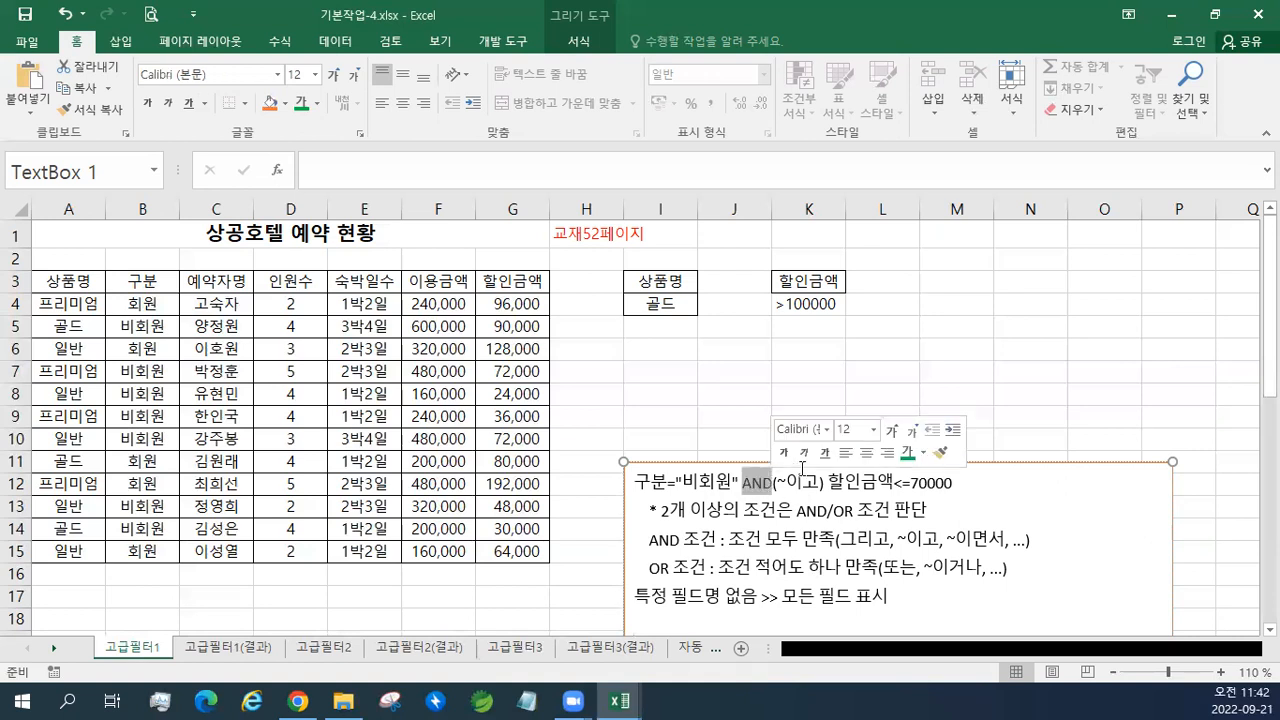
{"action": "left_click", "coordinate": [923, 453]}
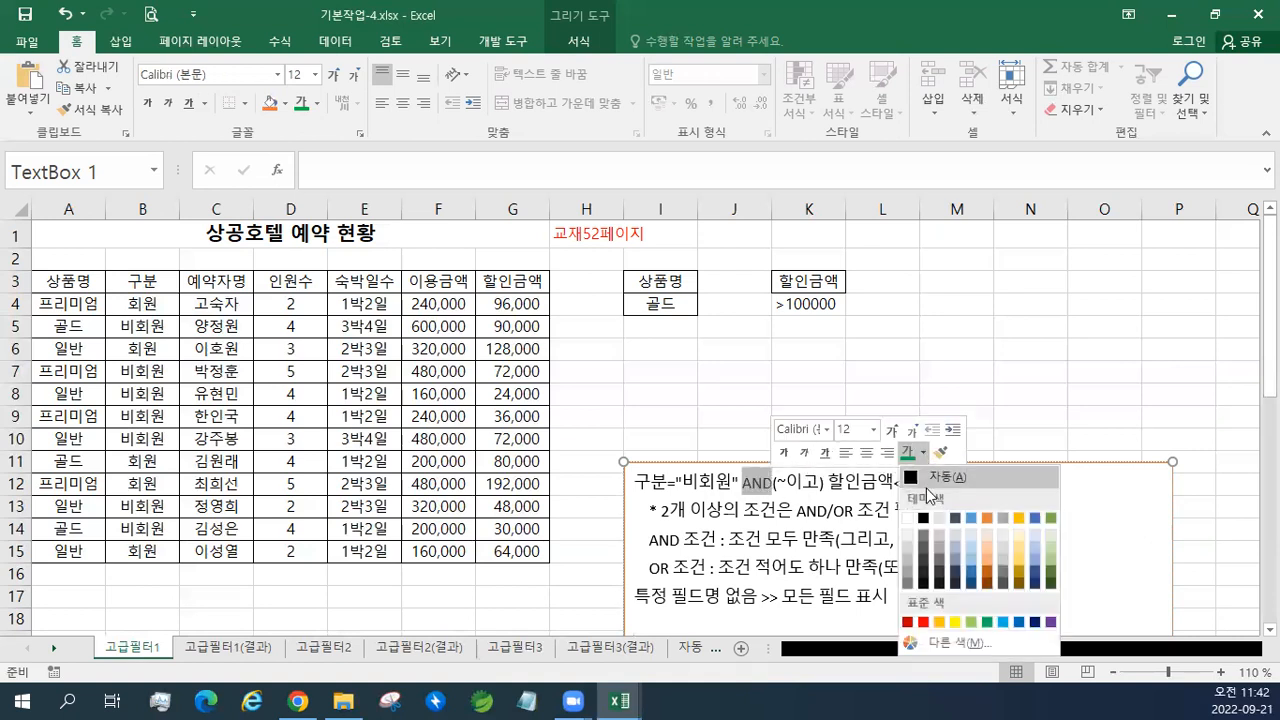
{"action": "left_click", "coordinate": [922, 622]}
{"action": "left_click", "coordinate": [803, 539]}
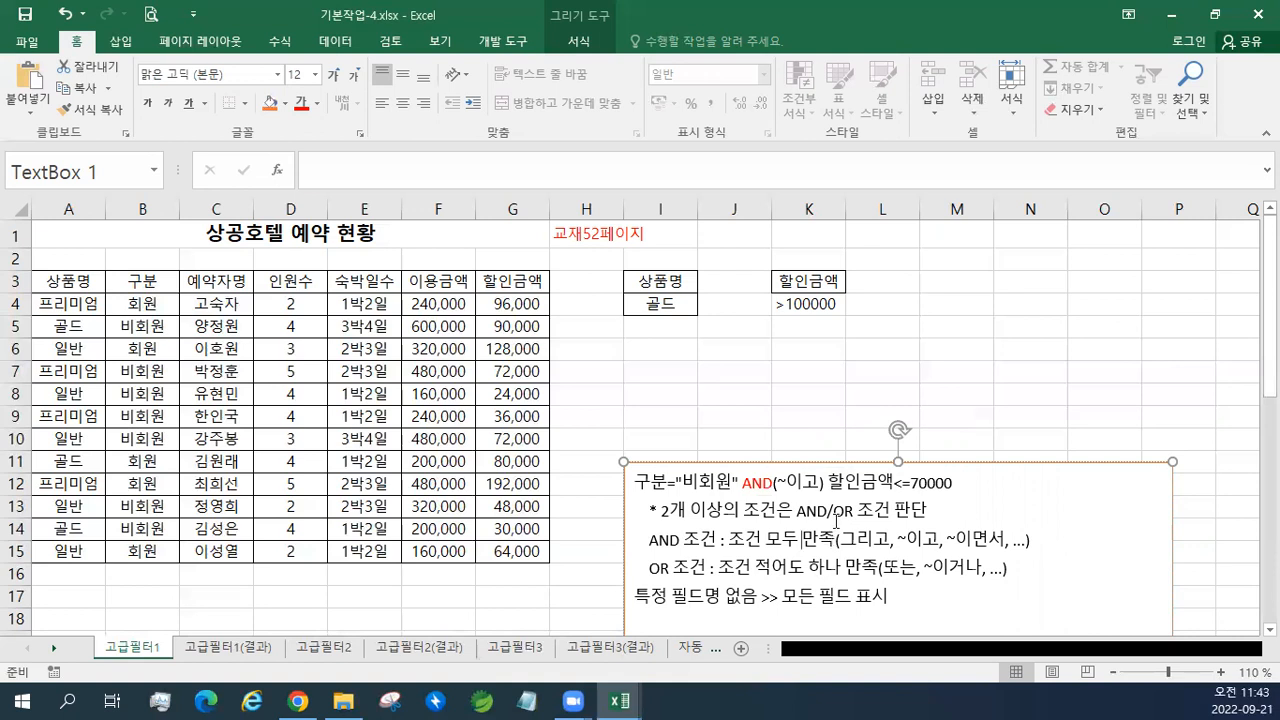
Move the notes text box up about two rows and add 검색 = 필터 = 추출 and 동일 시트 = 현재 시트 = 기존 시트 above 할인금액>100000.
{"action": "left_click_drag", "start_coordinate": [756, 452], "coordinate": [753, 404]}
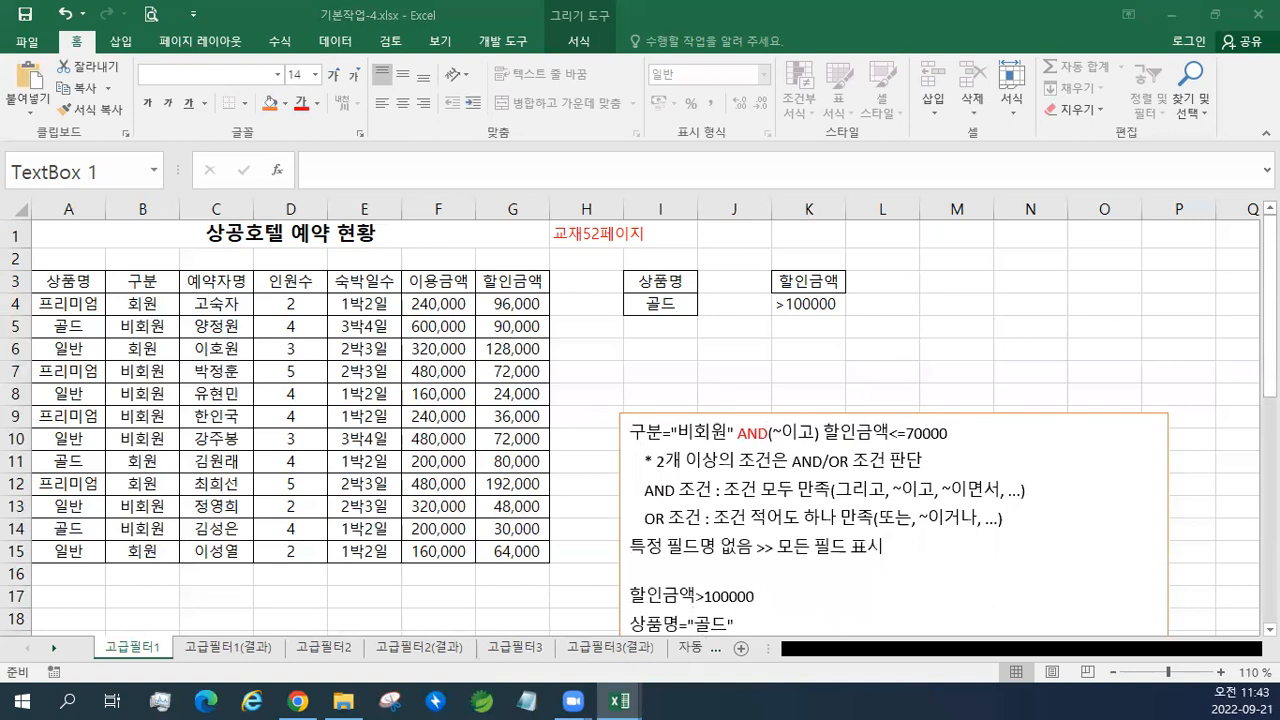
{"action": "left_click", "coordinate": [894, 549]}
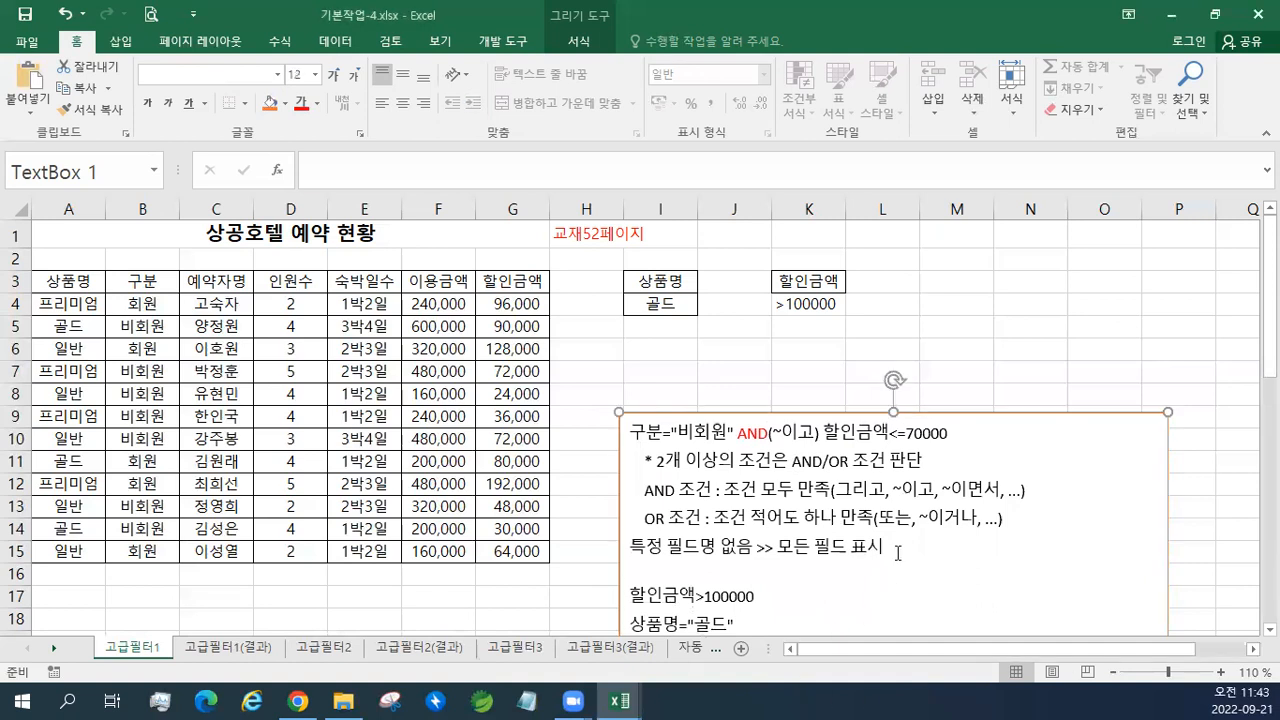
{"action": "key", "text": "Return"}
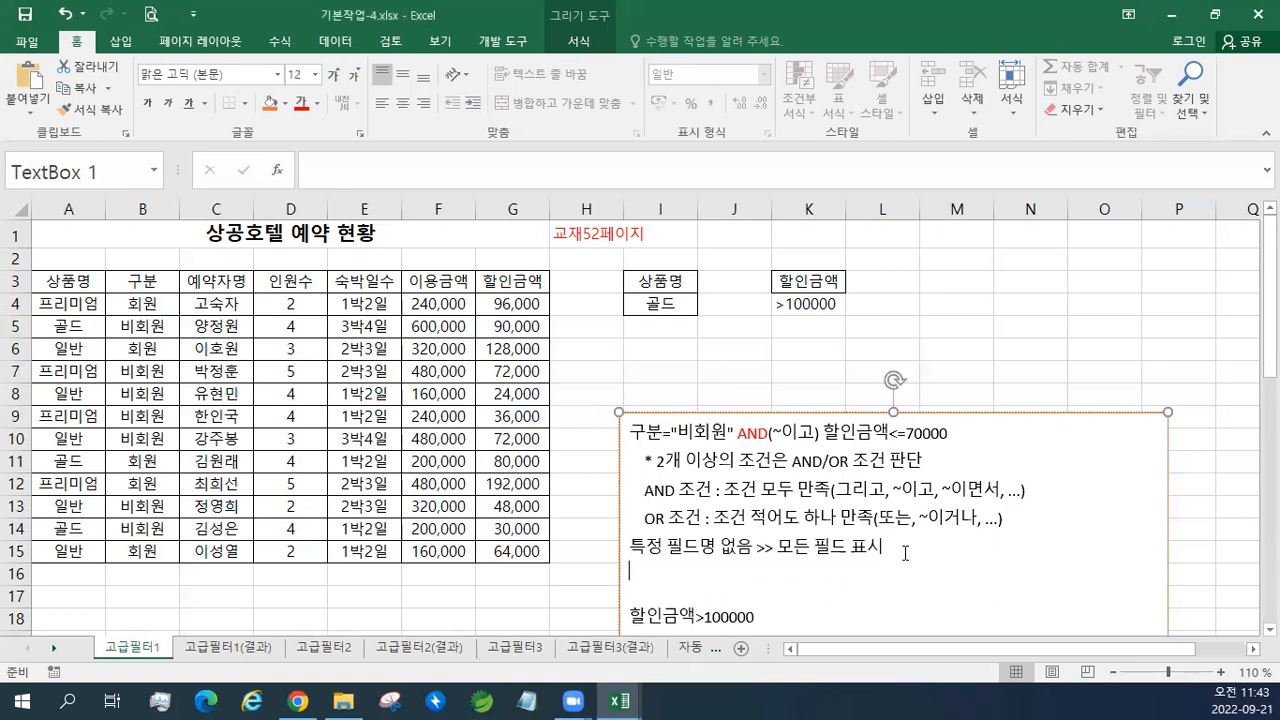
{"action": "key", "text": "Return"}
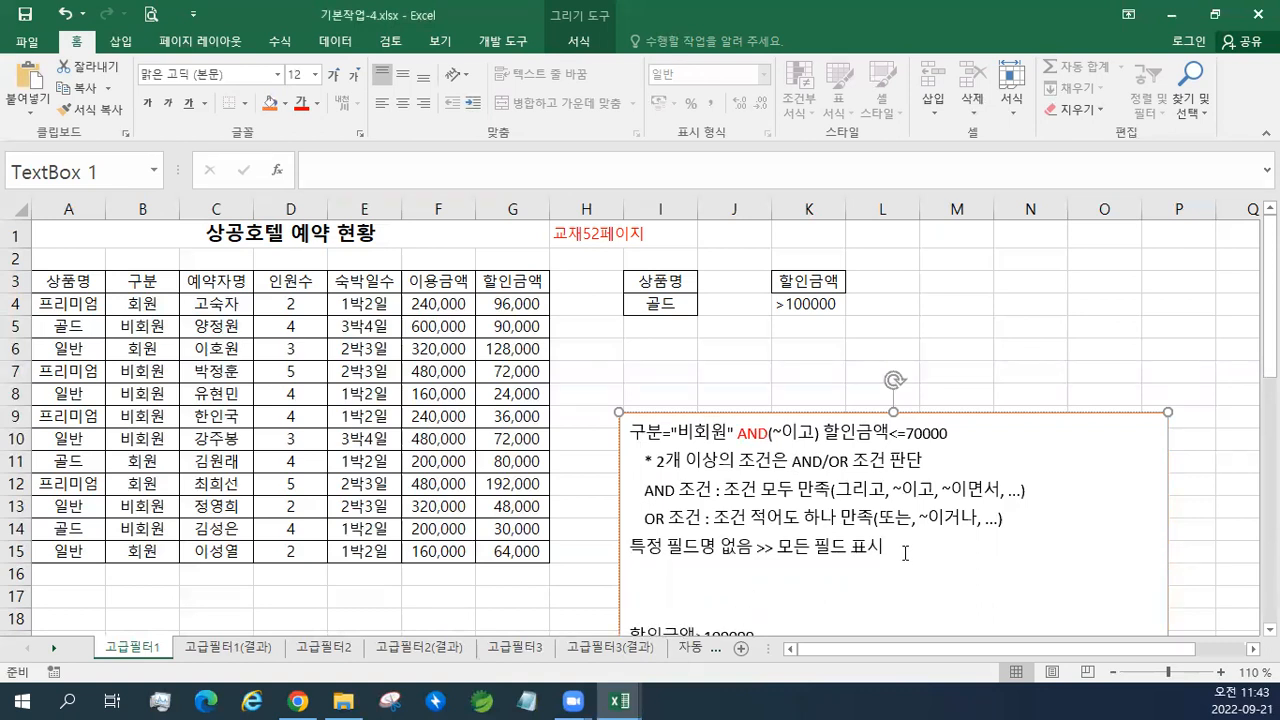
{"action": "type", "text": "검색 = 필터 = 추출 동일 시트 = 현재 시트 = 기존 시트"}
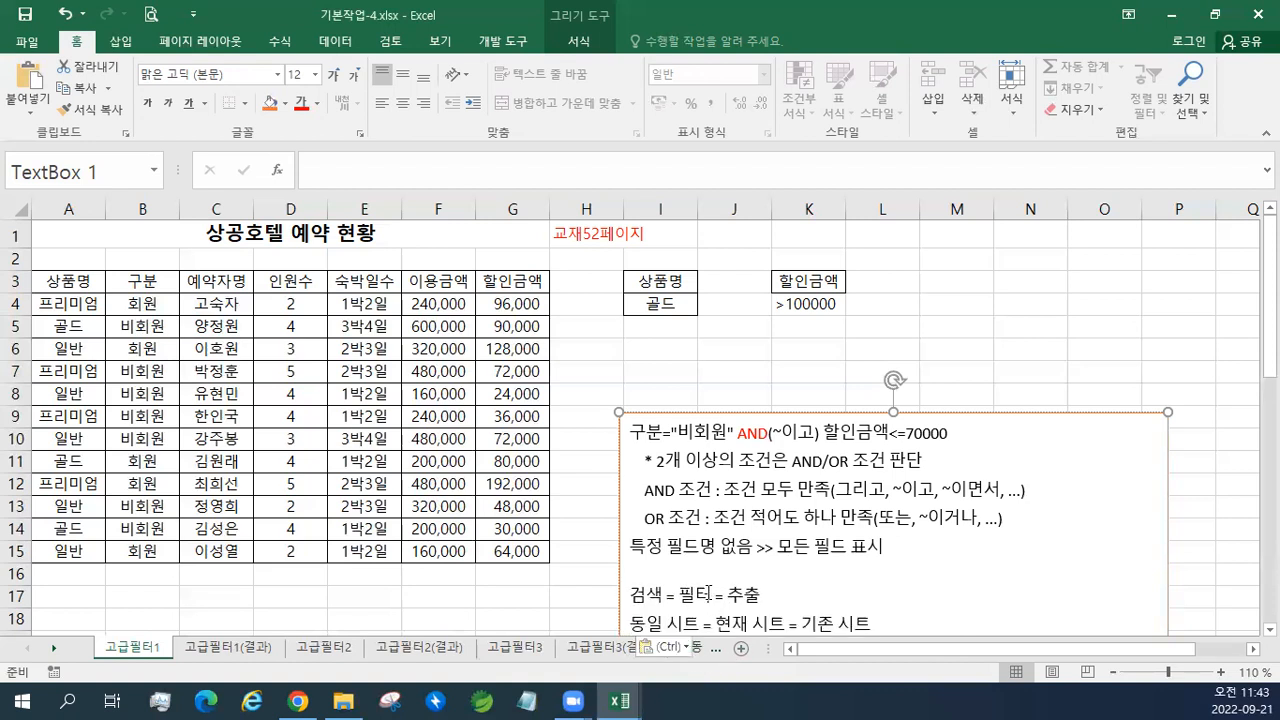
{"action": "scroll", "coordinate": [709, 593], "scroll_direction": "down", "scroll_amount": 1}
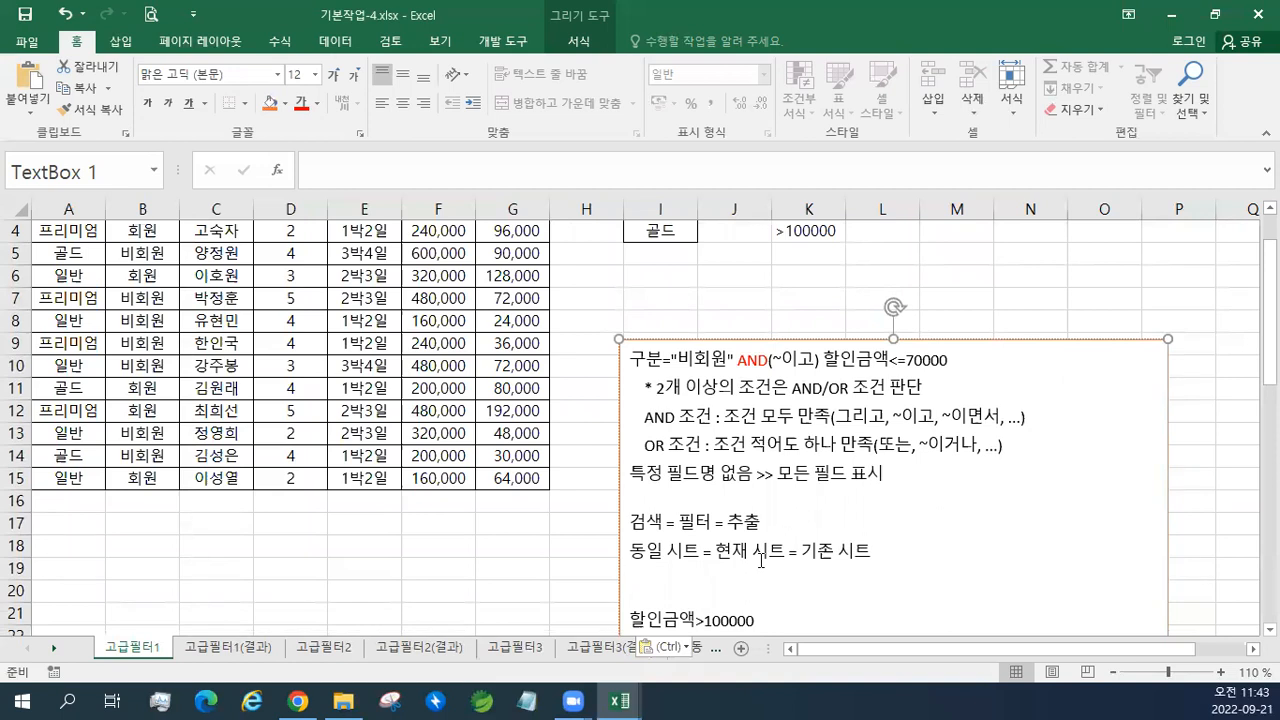
{"action": "scroll", "coordinate": [700, 400], "scroll_direction": "up", "scroll_amount": 1}
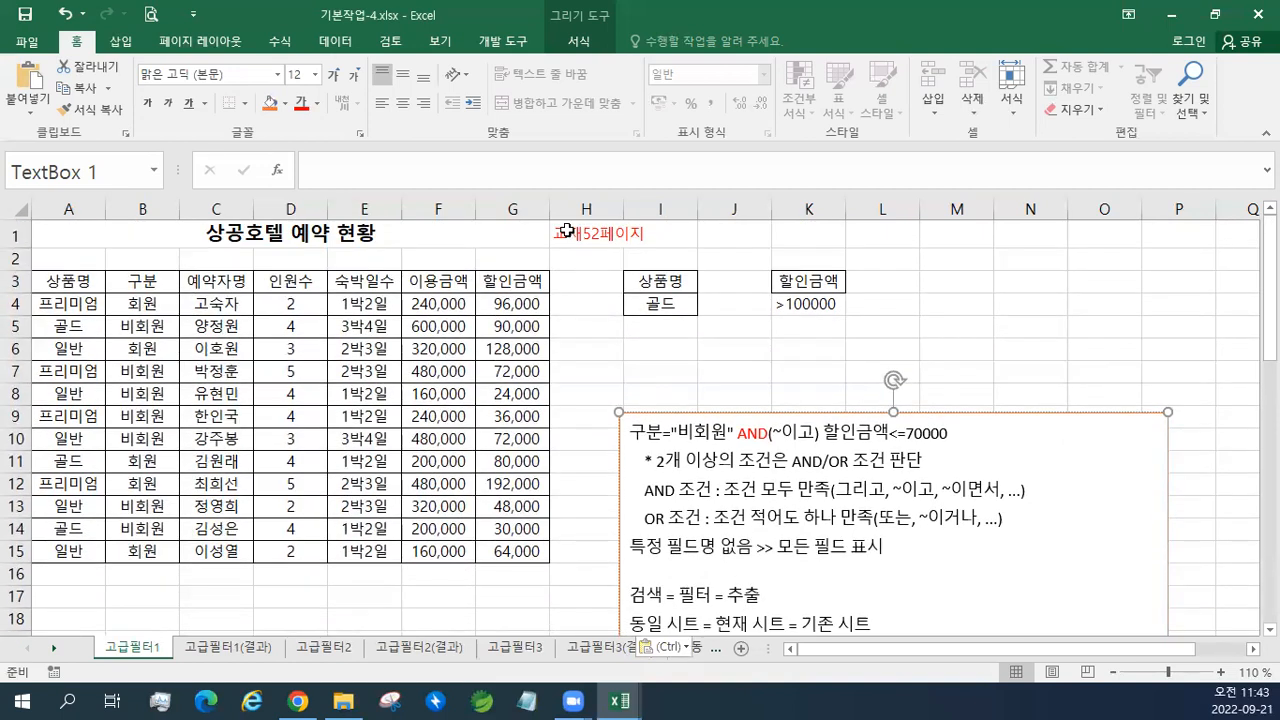
{"action": "left_click", "coordinate": [566, 231]}
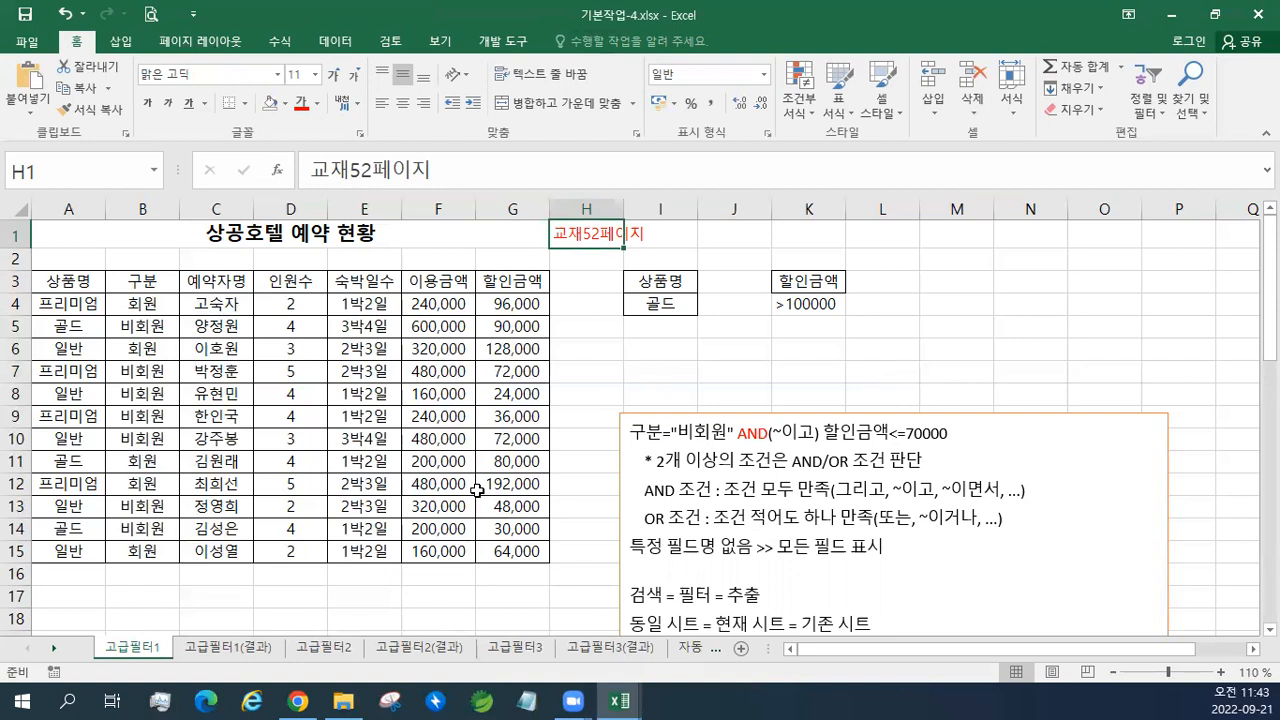
{"action": "scroll", "coordinate": [477, 490], "scroll_direction": "down", "scroll_amount": 2}
{"action": "left_click", "coordinate": [80, 481]}
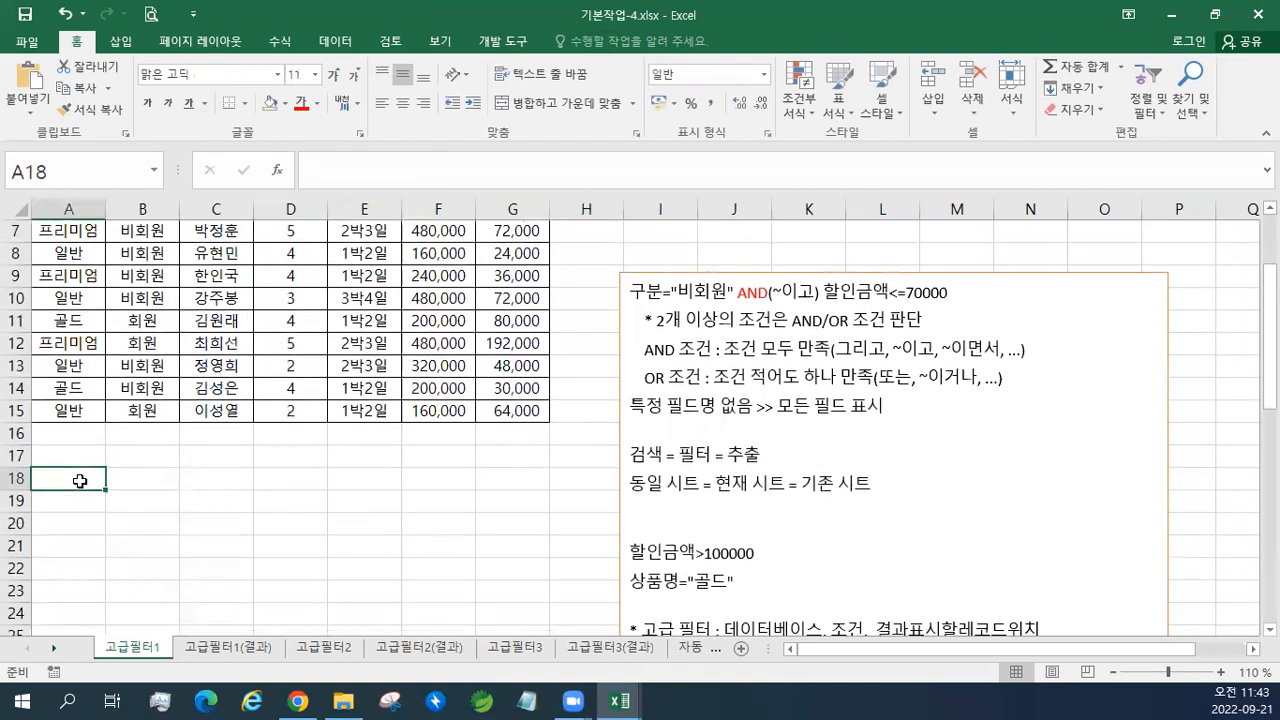
{"action": "left_click_drag", "start_coordinate": [91, 487], "coordinate": [304, 535]}
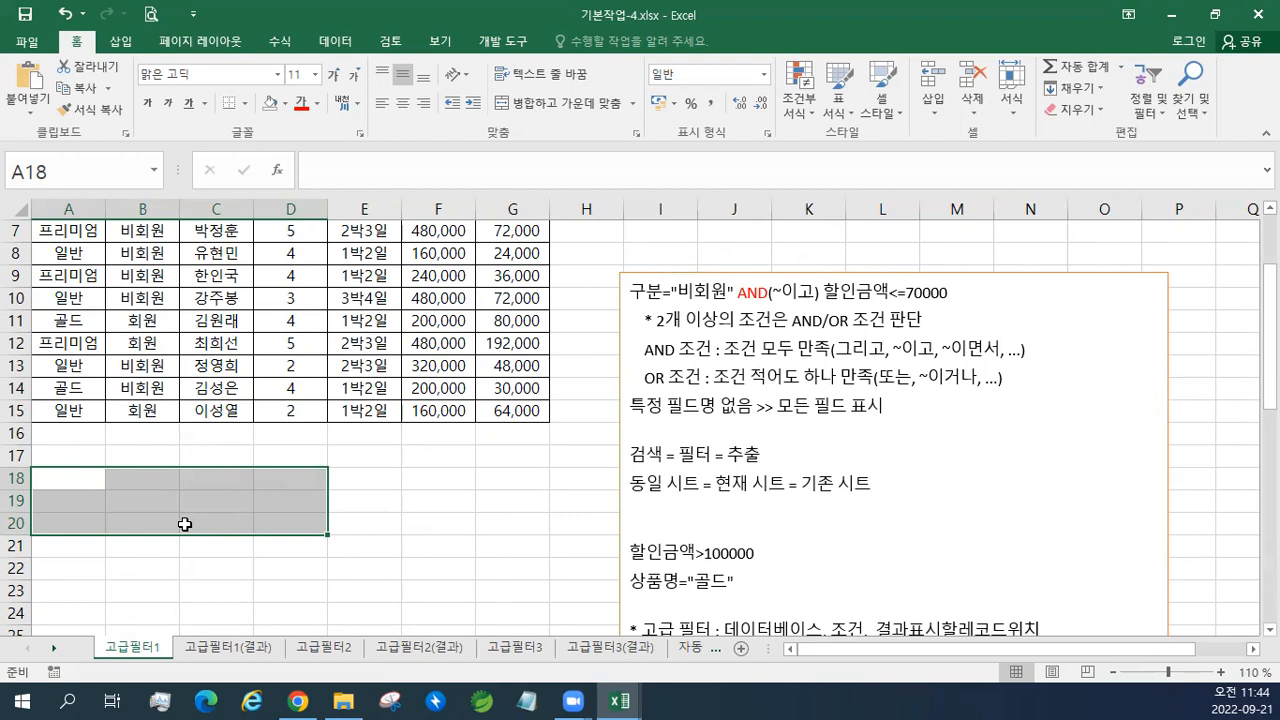
{"action": "left_click", "coordinate": [149, 503]}
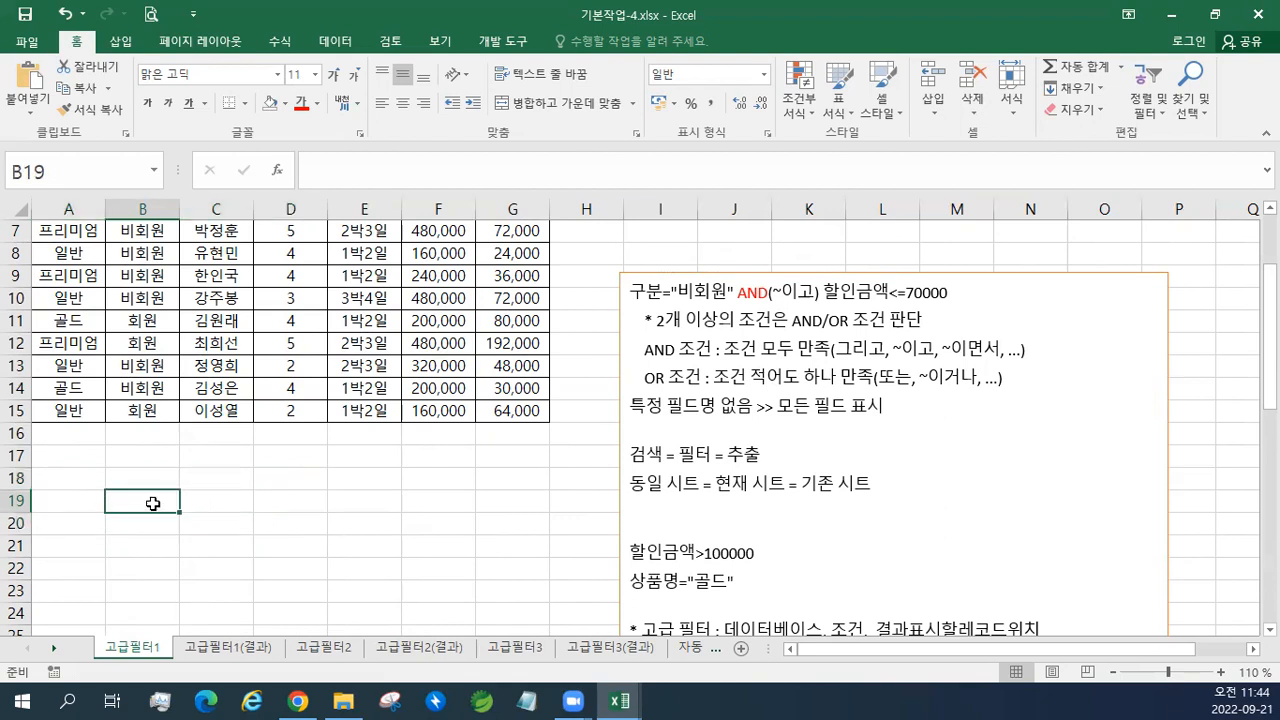
{"action": "scroll", "coordinate": [223, 483], "scroll_direction": "up", "scroll_amount": 1}
{"action": "scroll", "coordinate": [223, 483], "scroll_direction": "up", "scroll_amount": 1}
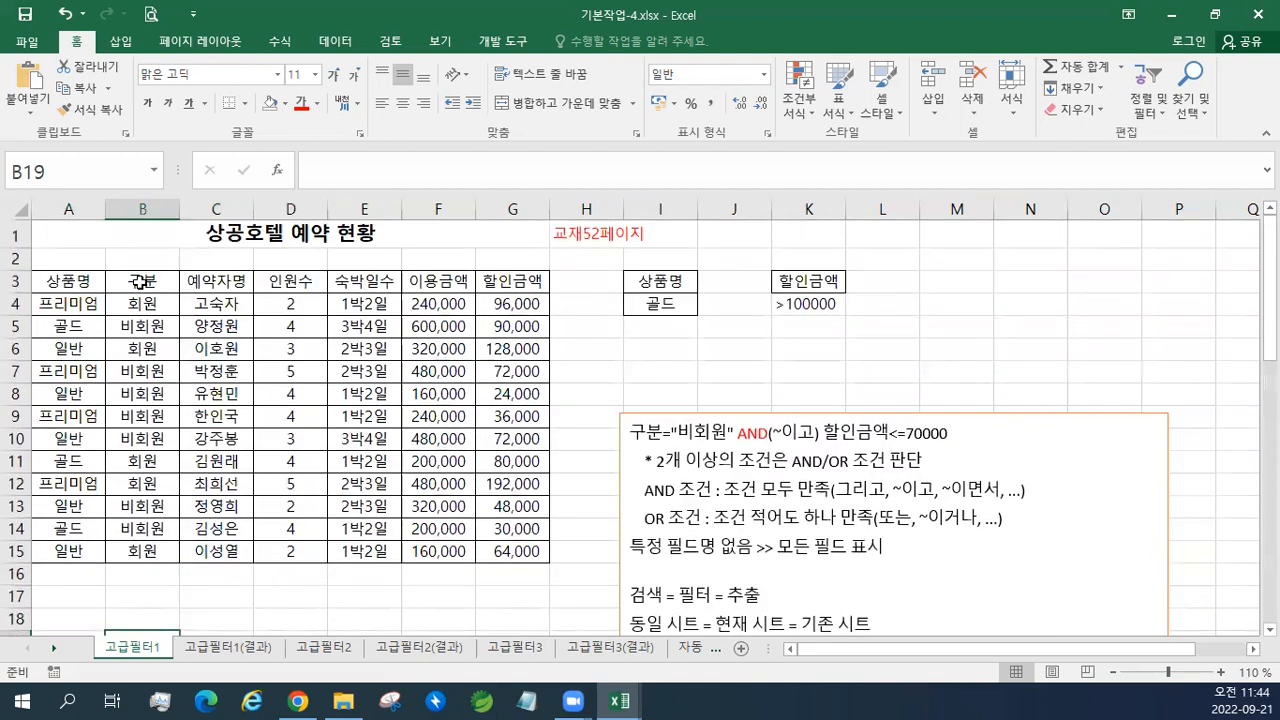
Copy the 구분 field header from B3 into cell A18 as the first criteria heading.
{"action": "right_click", "coordinate": [140, 282]}
{"action": "left_click", "coordinate": [188, 298]}
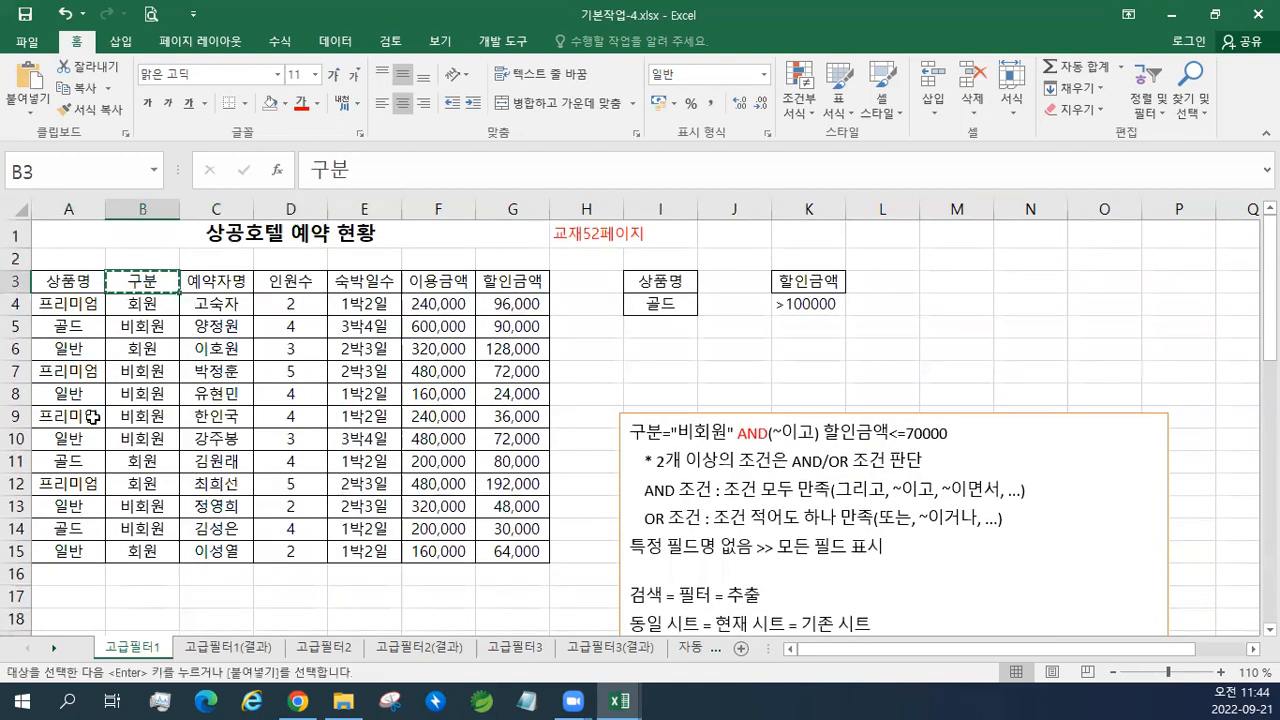
{"action": "scroll", "coordinate": [92, 420], "scroll_direction": "down", "scroll_amount": 2}
{"action": "left_click", "coordinate": [76, 479]}
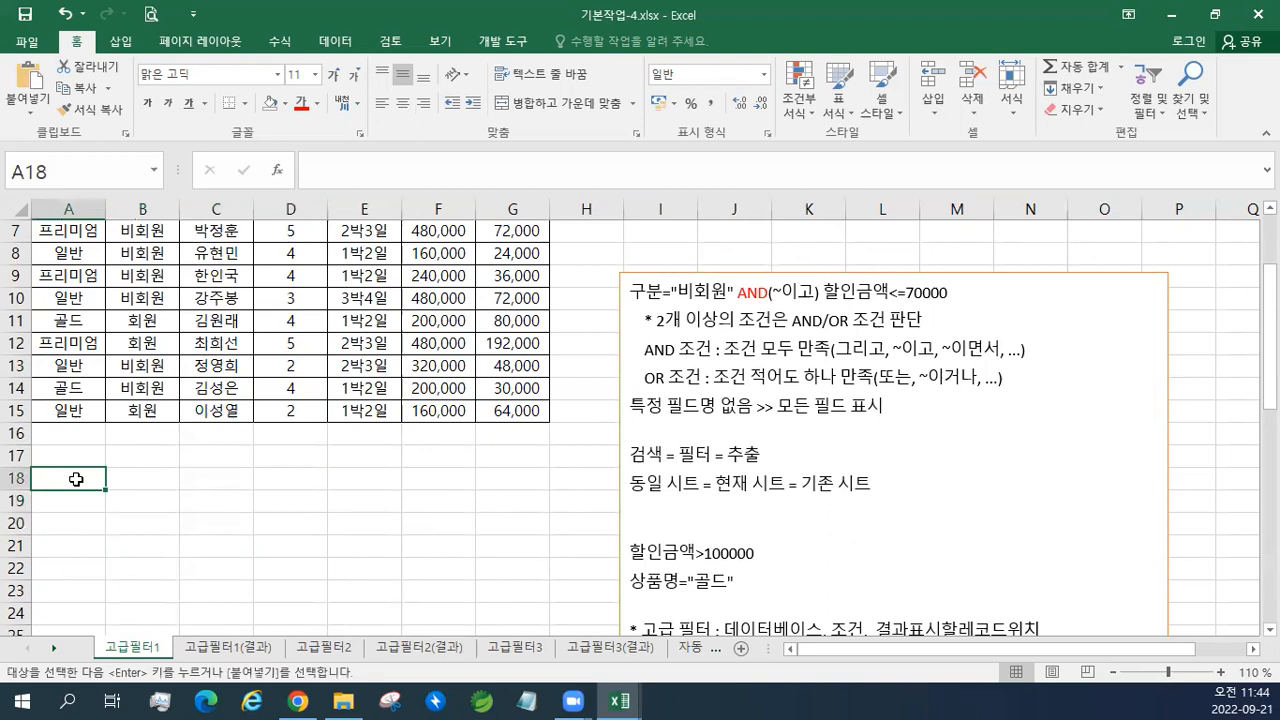
{"action": "right_click", "coordinate": [76, 479]}
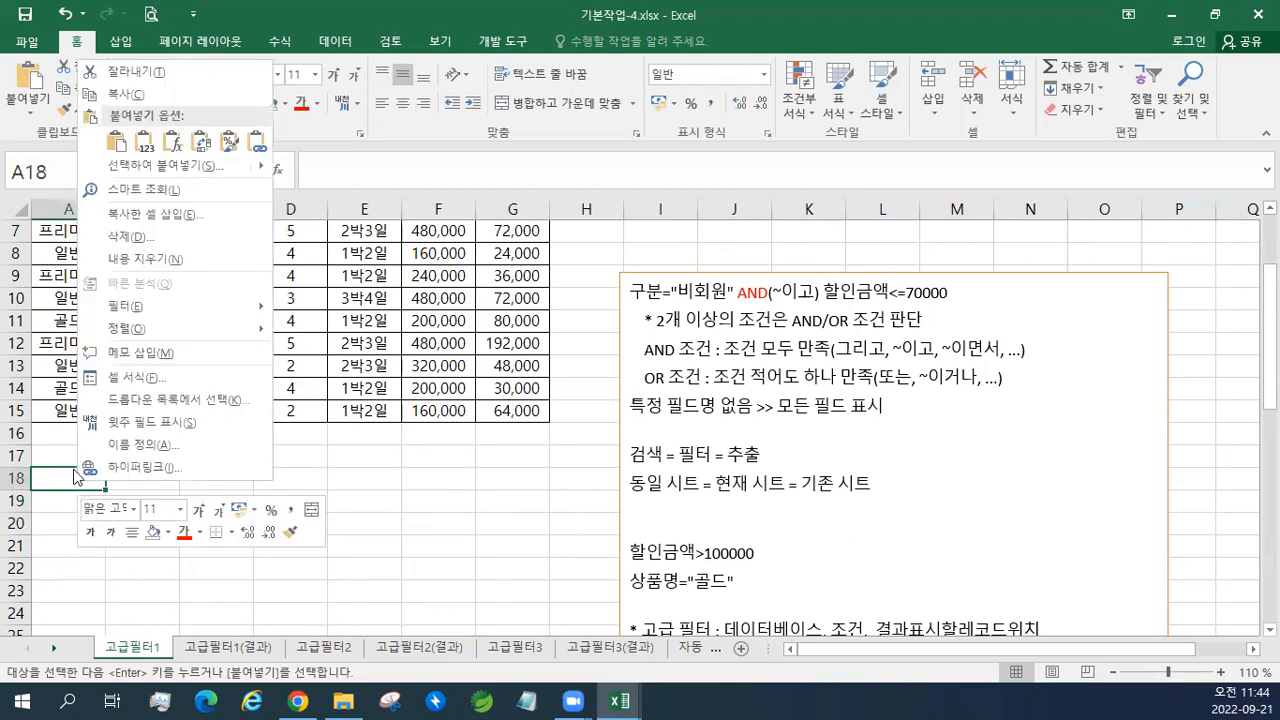
{"action": "left_click", "coordinate": [117, 142]}
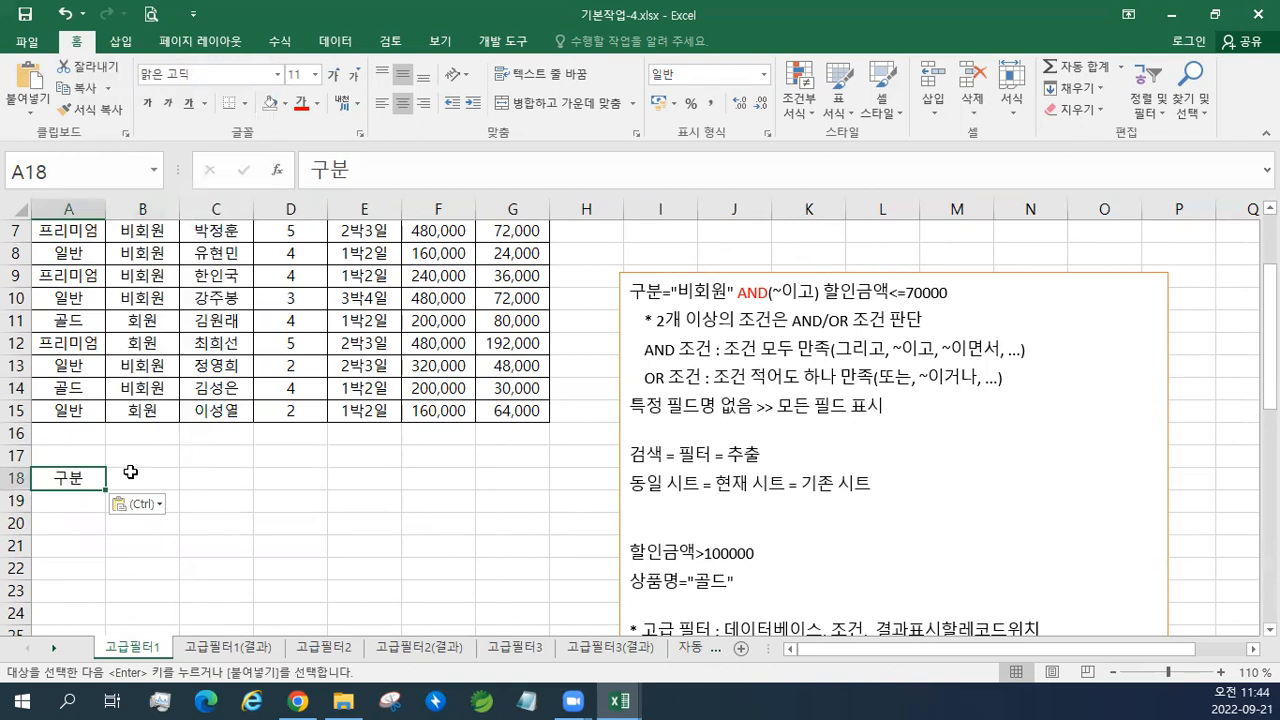
Copy the value 비회원 from B13 into cell A19 under the 구분 criteria heading.
{"action": "left_click", "coordinate": [134, 369]}
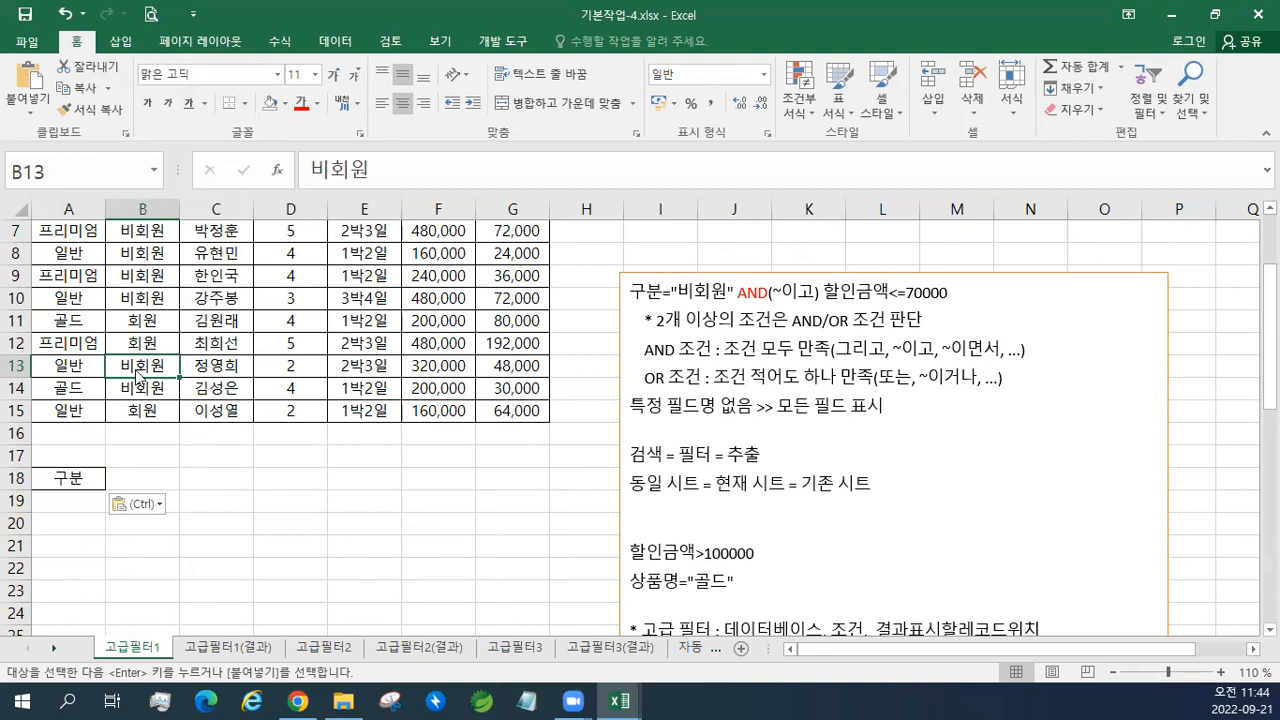
{"action": "right_click", "coordinate": [138, 376]}
{"action": "left_click", "coordinate": [185, 303]}
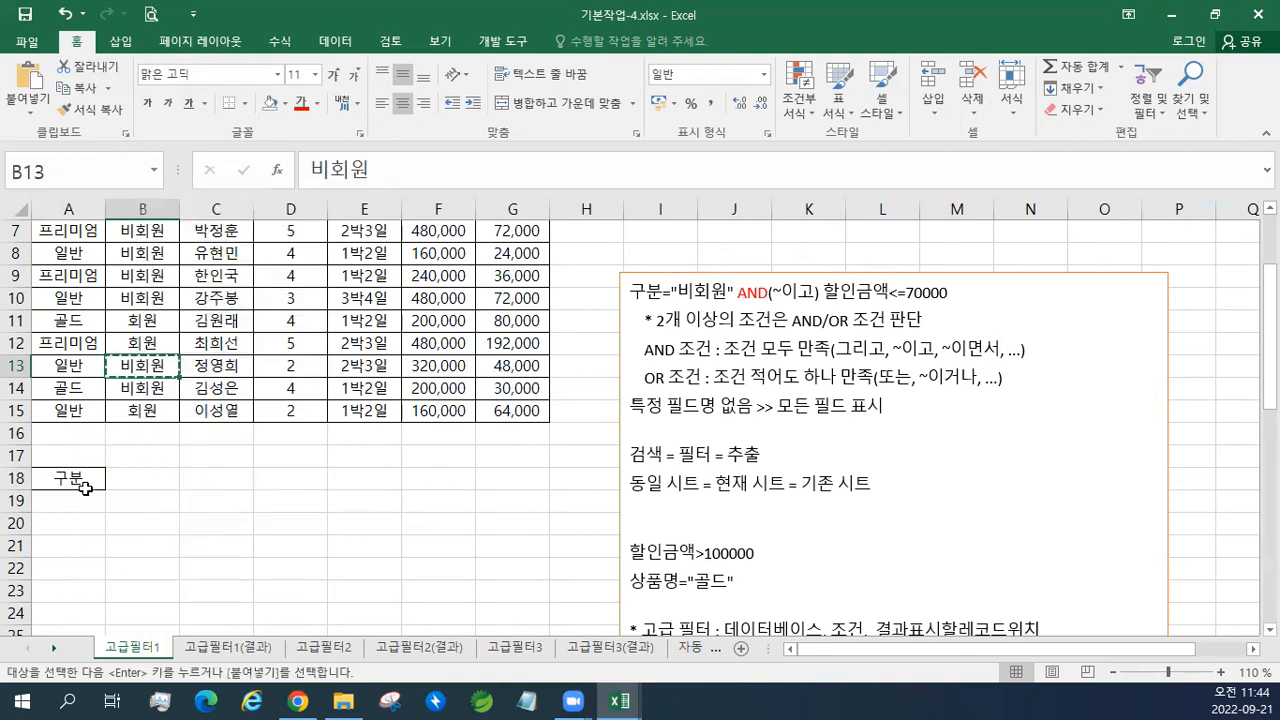
{"action": "right_click", "coordinate": [86, 496]}
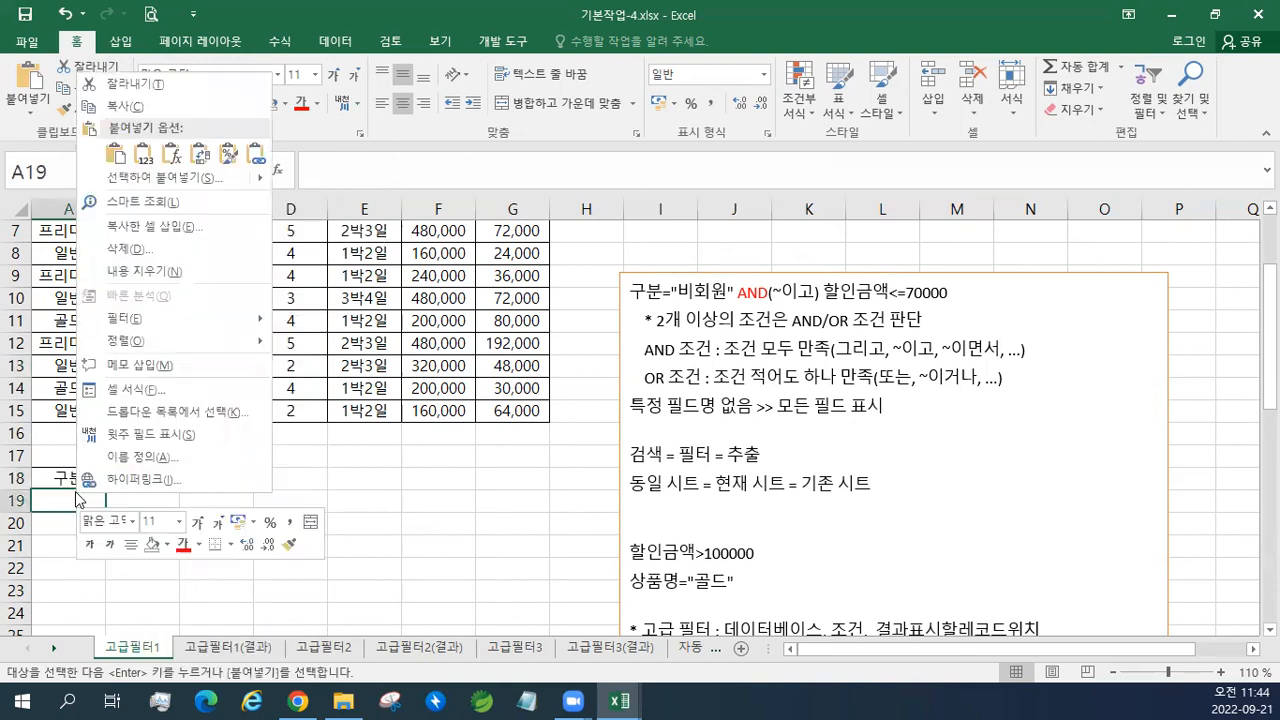
{"action": "left_click", "coordinate": [115, 155]}
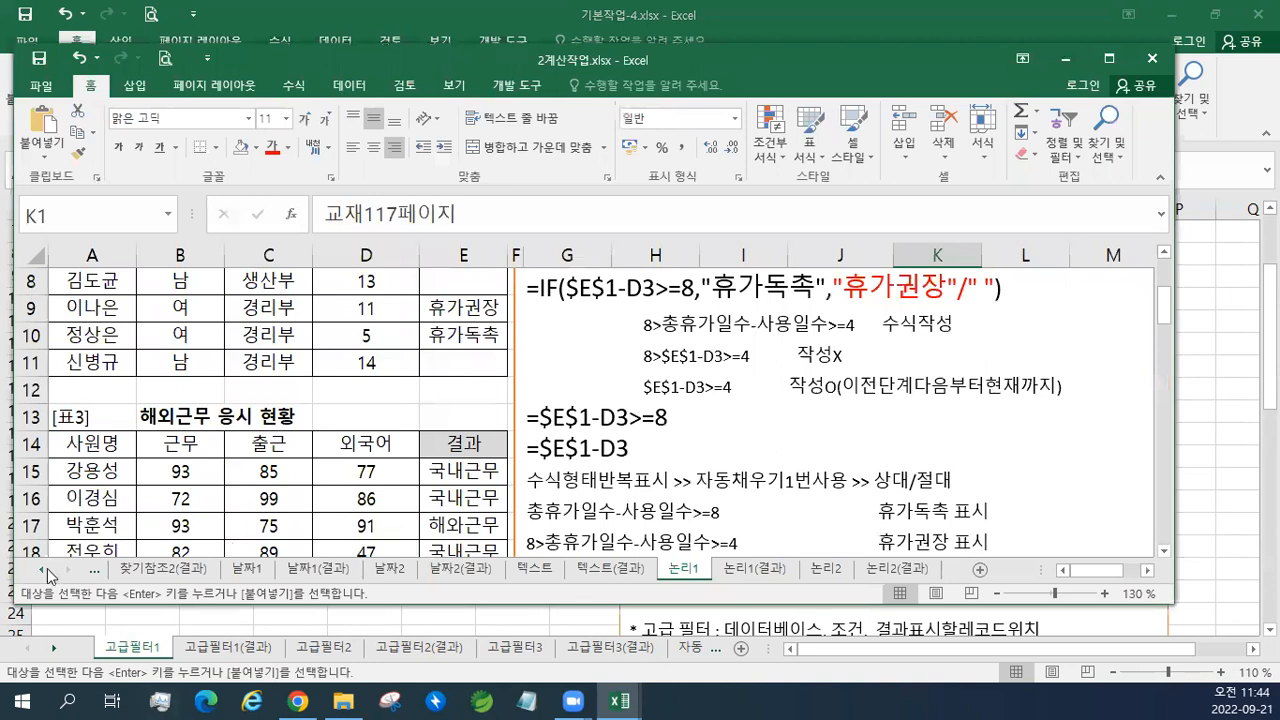
Switch to the 2계산작업.xlsx workbook, show its 데이터베이스 sheet, and maximize the window.
{"action": "left_click_drag", "start_coordinate": [47, 572], "coordinate": [46, 571]}
{"action": "left_click", "coordinate": [258, 571]}
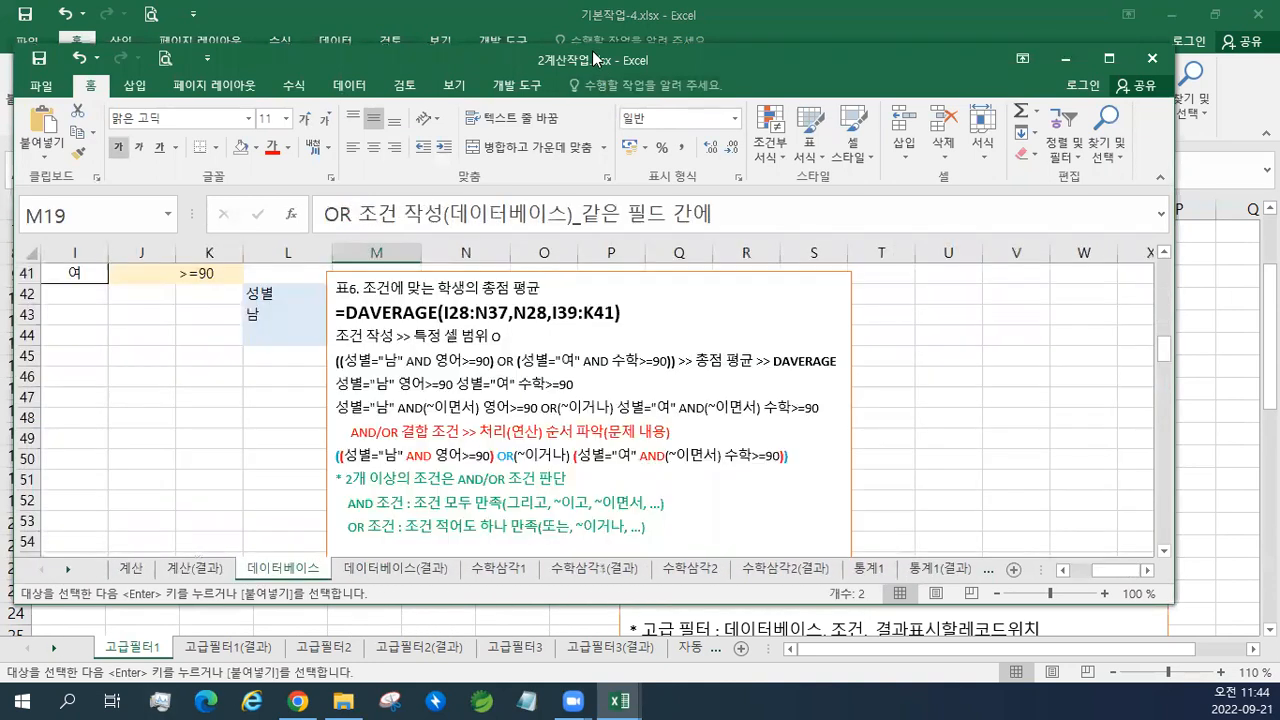
{"action": "double_click", "coordinate": [592, 50]}
Examine the AND criteria example in M9:N10, where both condition values are written in the same row.
{"action": "scroll", "coordinate": [600, 523], "scroll_direction": "up", "scroll_amount": 12}
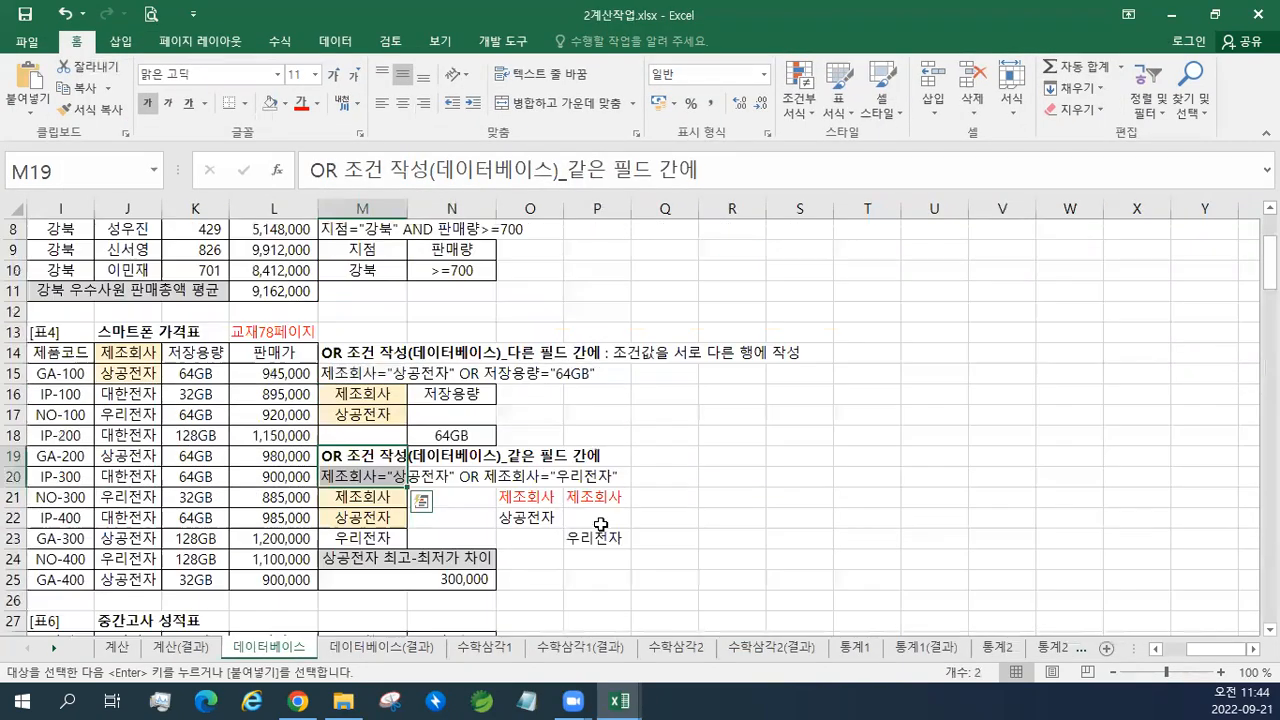
{"action": "scroll", "coordinate": [600, 521], "scroll_direction": "up", "scroll_amount": 1, "text": "ctrl"}
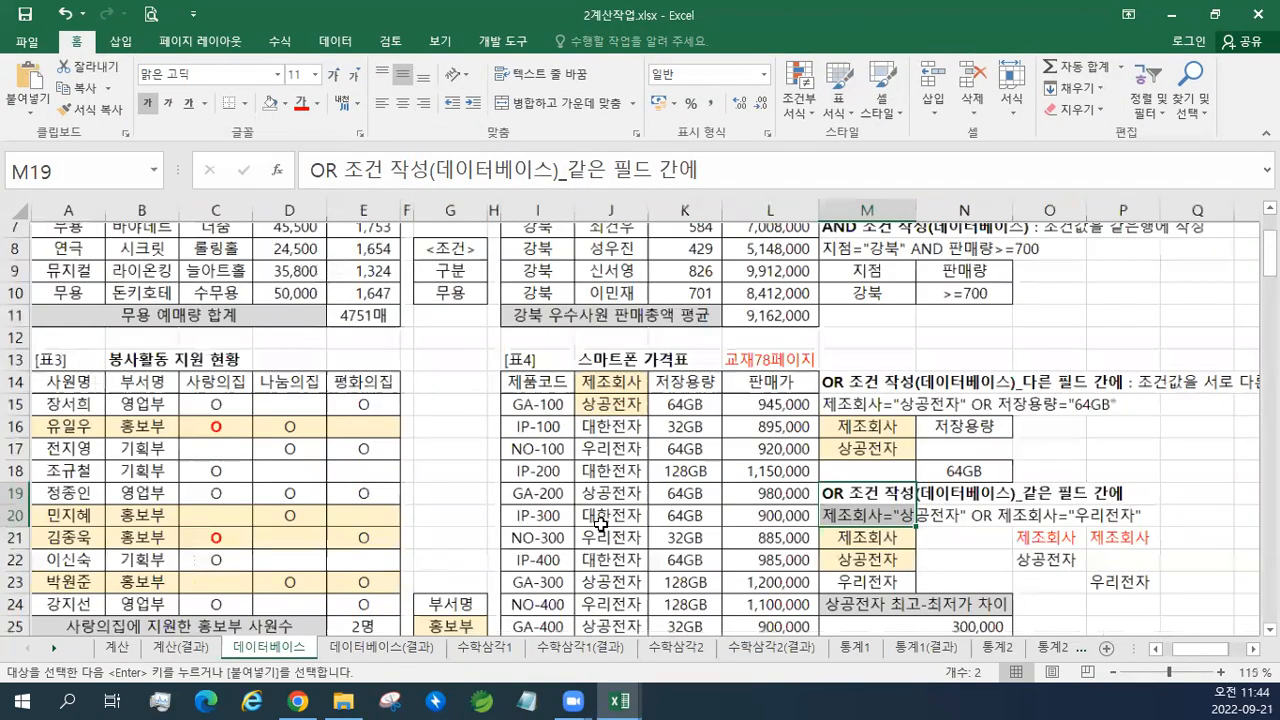
{"action": "scroll", "coordinate": [1082, 584], "scroll_direction": "up", "scroll_amount": 1, "text": "ctrl"}
{"action": "scroll", "coordinate": [1082, 584], "scroll_direction": "up", "scroll_amount": 2}
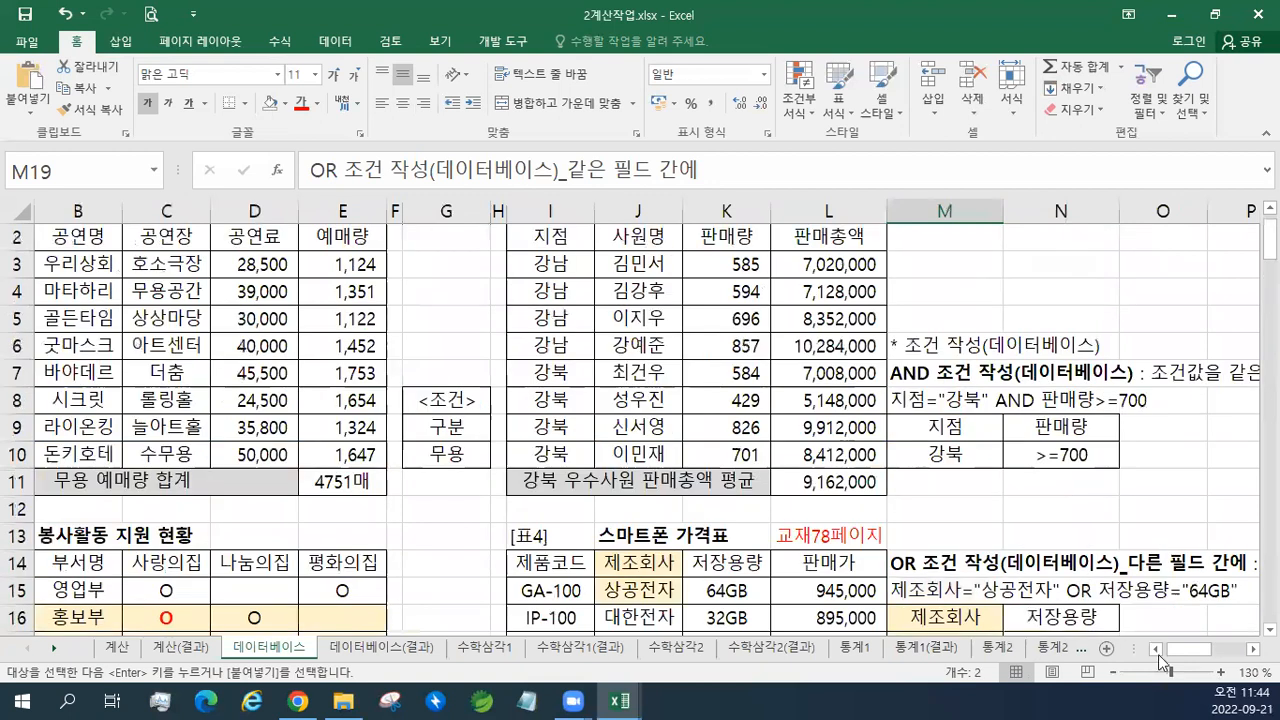
{"action": "left_click", "coordinate": [1253, 649]}
{"action": "left_click", "coordinate": [1253, 649]}
{"action": "left_click", "coordinate": [1253, 649]}
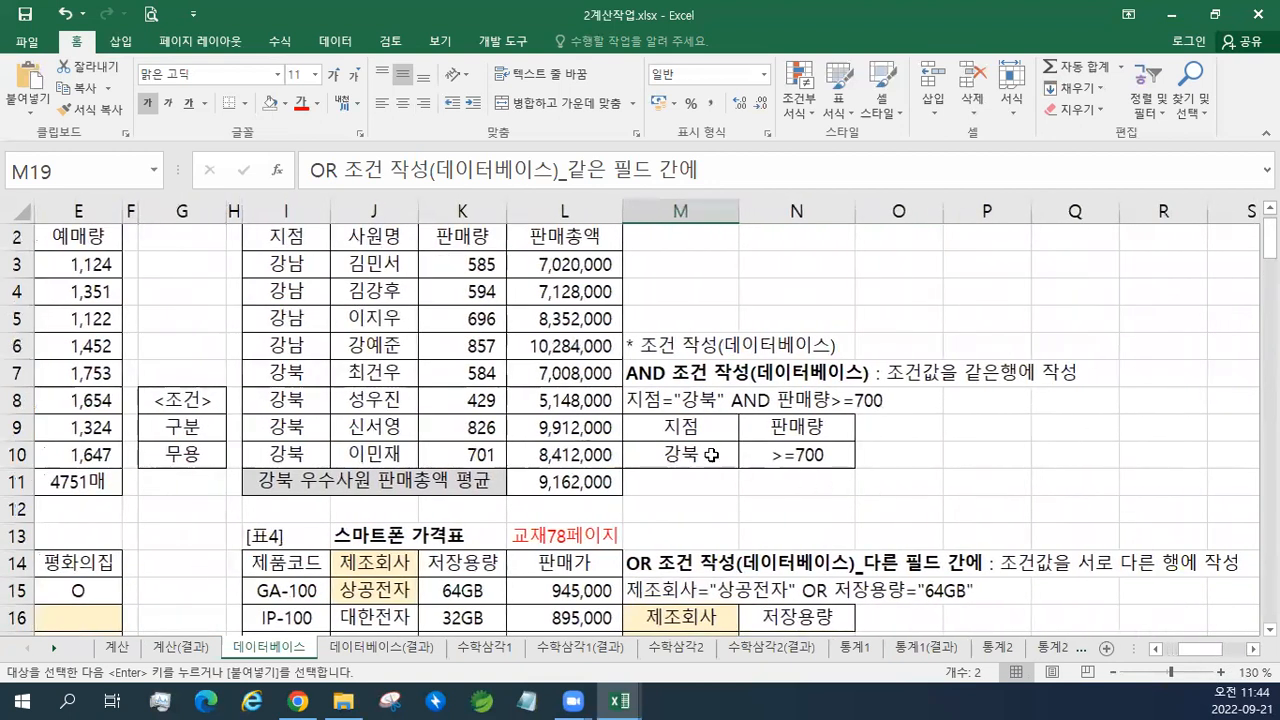
{"action": "left_click_drag", "start_coordinate": [730, 427], "coordinate": [1098, 432]}
{"action": "left_click_drag", "start_coordinate": [690, 457], "coordinate": [1020, 457]}
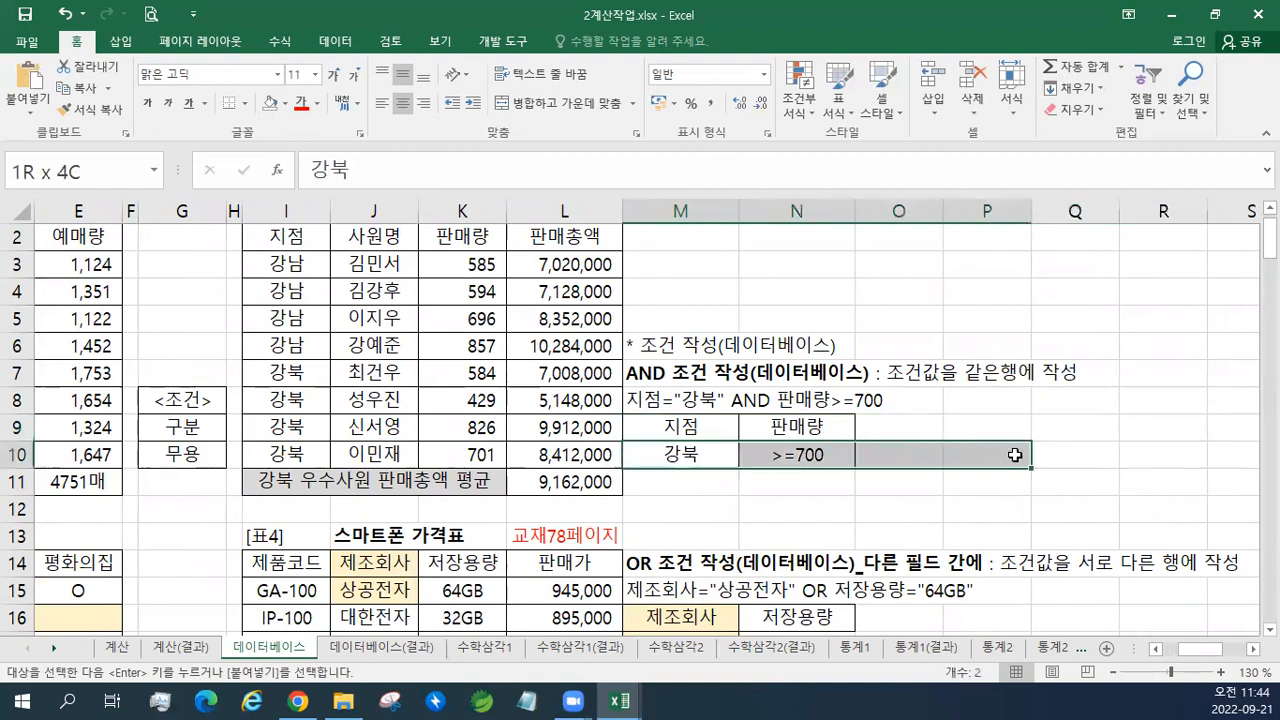
{"action": "left_click_drag", "start_coordinate": [672, 453], "coordinate": [790, 455]}
{"action": "left_click_drag", "start_coordinate": [703, 431], "coordinate": [810, 450]}
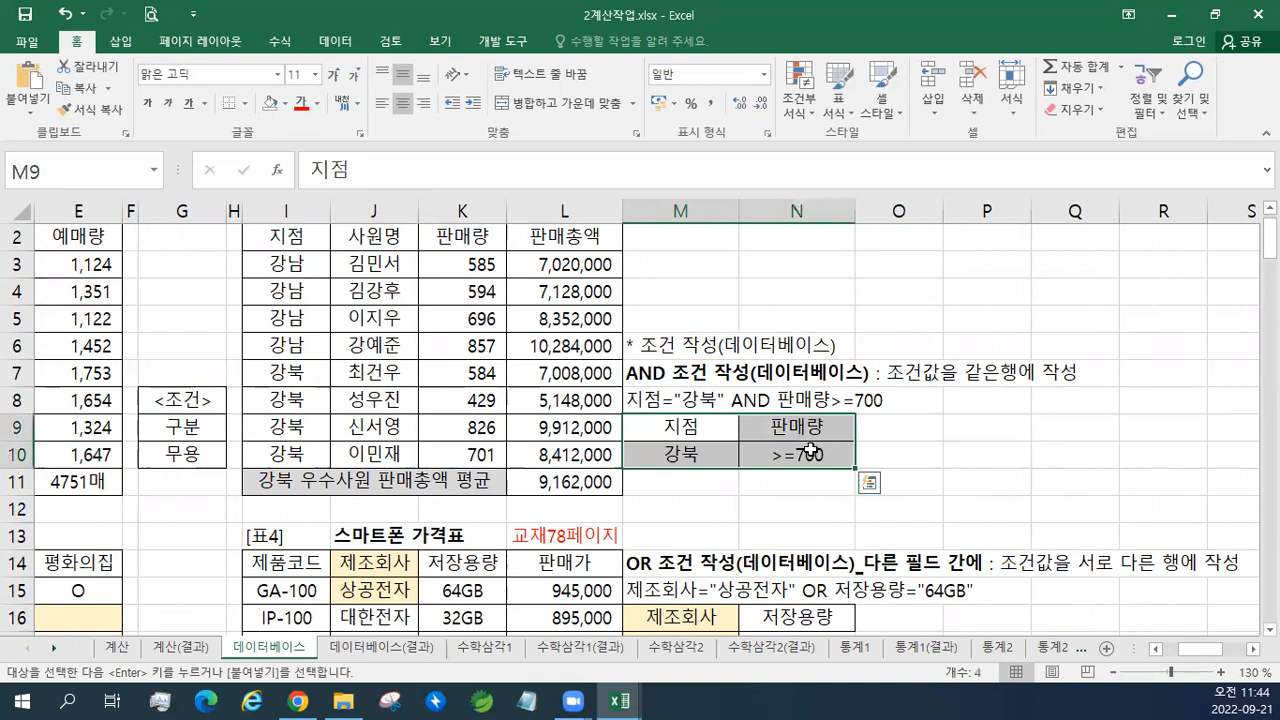
Examine the OR criteria example for different fields in M16:N18, where the condition values are in separate rows.
{"action": "scroll", "coordinate": [810, 450], "scroll_direction": "down", "scroll_amount": 3}
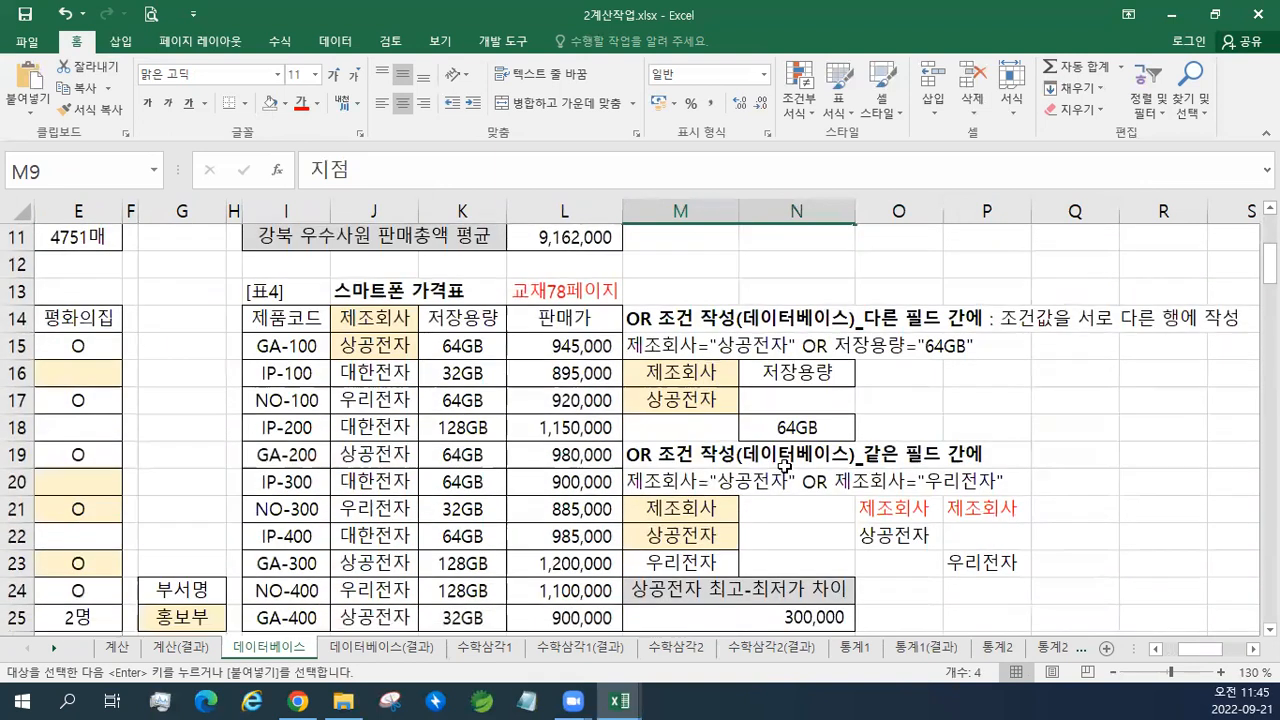
{"action": "left_click_drag", "start_coordinate": [690, 372], "coordinate": [1090, 372]}
{"action": "left_click", "coordinate": [687, 398]}
{"action": "left_click", "coordinate": [777, 432]}
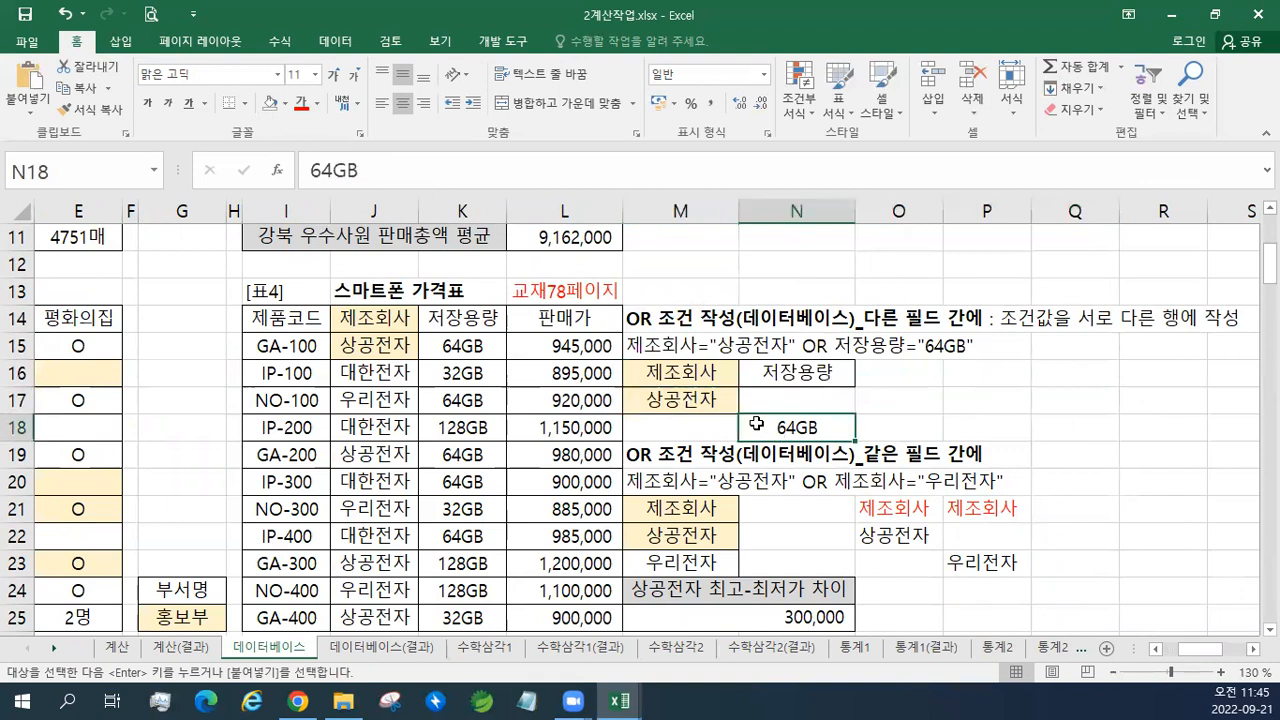
{"action": "left_click", "coordinate": [704, 404]}
{"action": "left_click", "coordinate": [816, 448]}
{"action": "left_click", "coordinate": [790, 428]}
{"action": "left_click", "coordinate": [705, 400]}
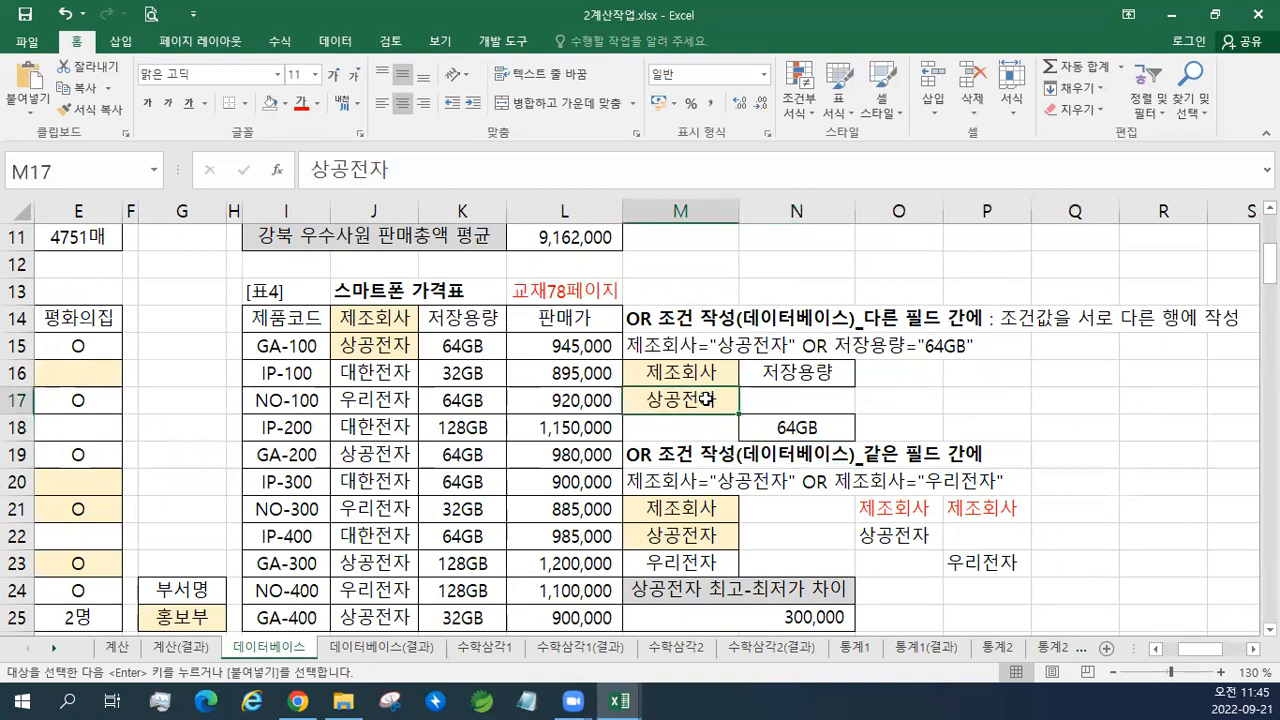
Compare the same-field OR criteria layouts in M21:M23 and O21:P23, and close the 2계산작업.xlsx workbook.
{"action": "scroll", "coordinate": [707, 400], "scroll_direction": "down", "scroll_amount": 2}
{"action": "scroll", "coordinate": [707, 400], "scroll_direction": "down", "scroll_amount": 1}
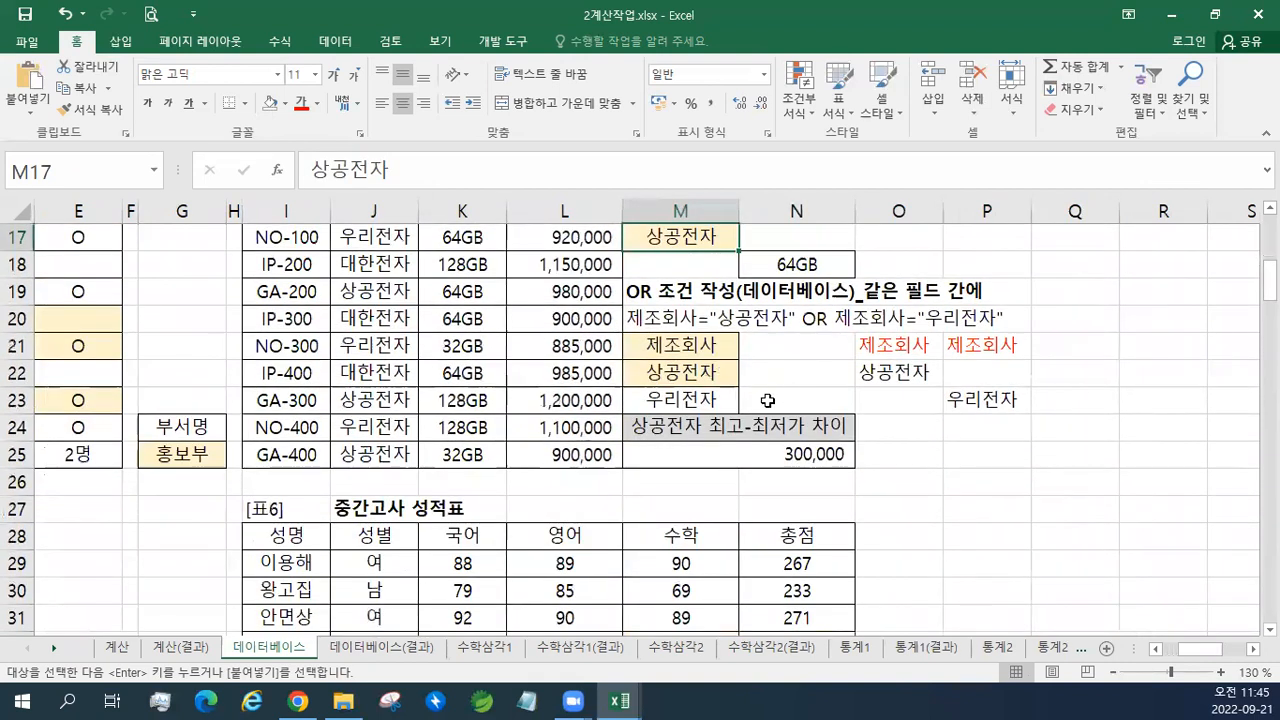
{"action": "left_click", "coordinate": [675, 350]}
{"action": "left_click", "coordinate": [670, 374]}
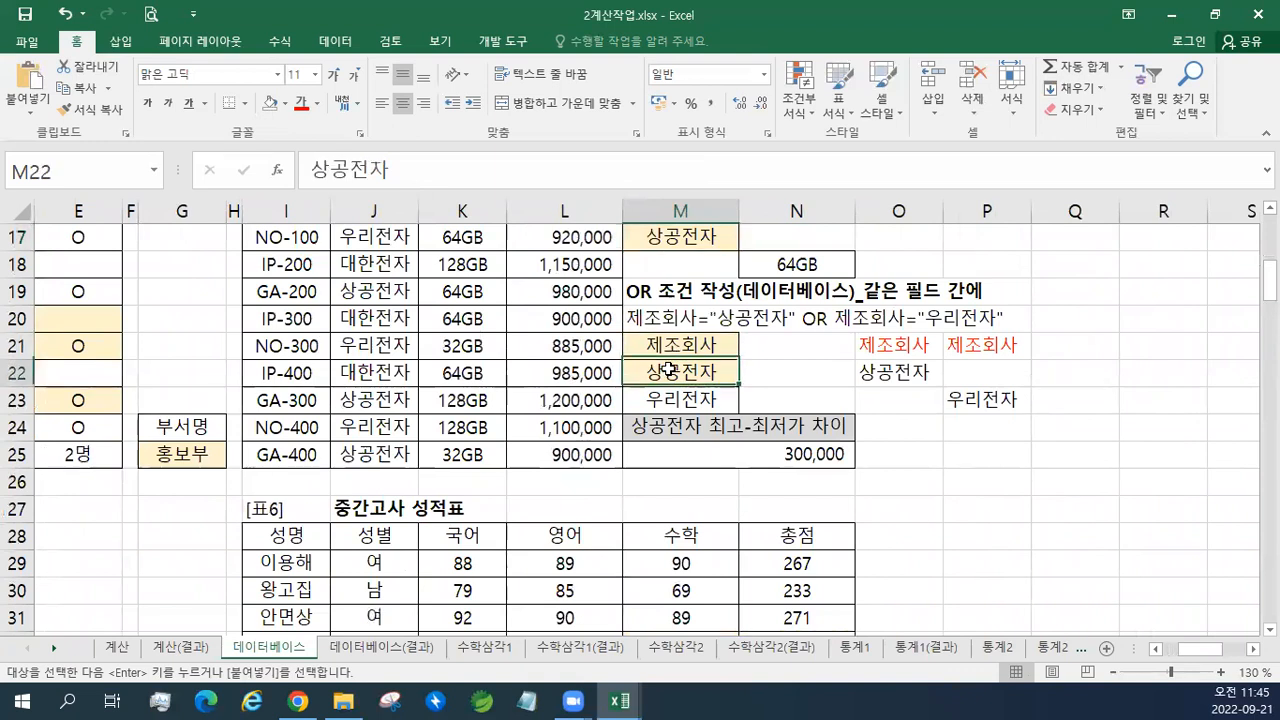
{"action": "left_click", "coordinate": [665, 398]}
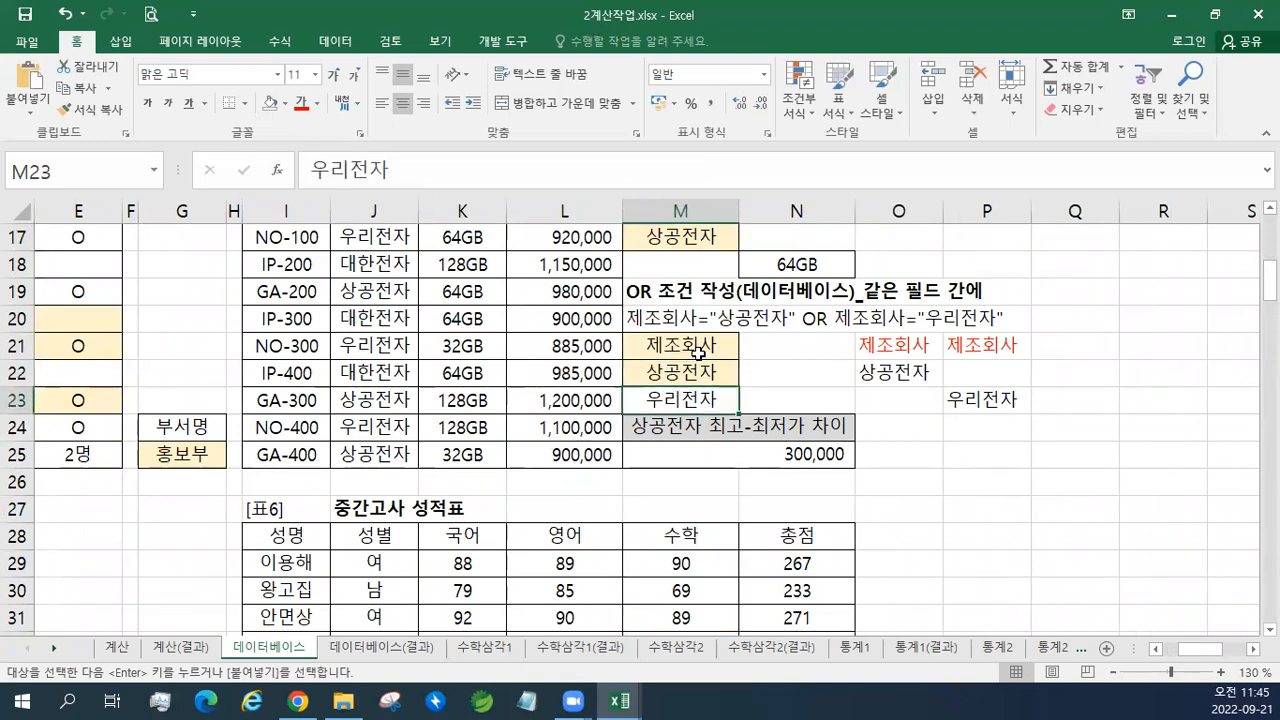
{"action": "left_click", "coordinate": [703, 346]}
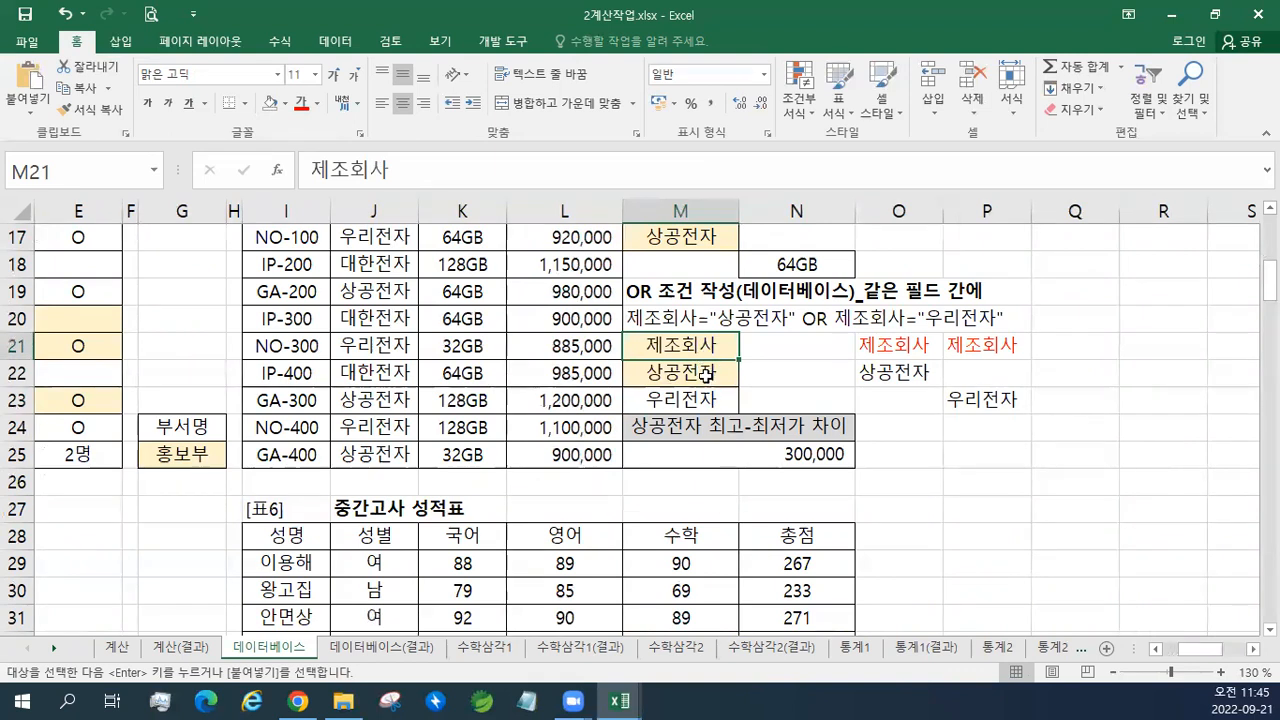
{"action": "left_click_drag", "start_coordinate": [703, 346], "coordinate": [706, 398]}
{"action": "left_click_drag", "start_coordinate": [877, 350], "coordinate": [986, 400]}
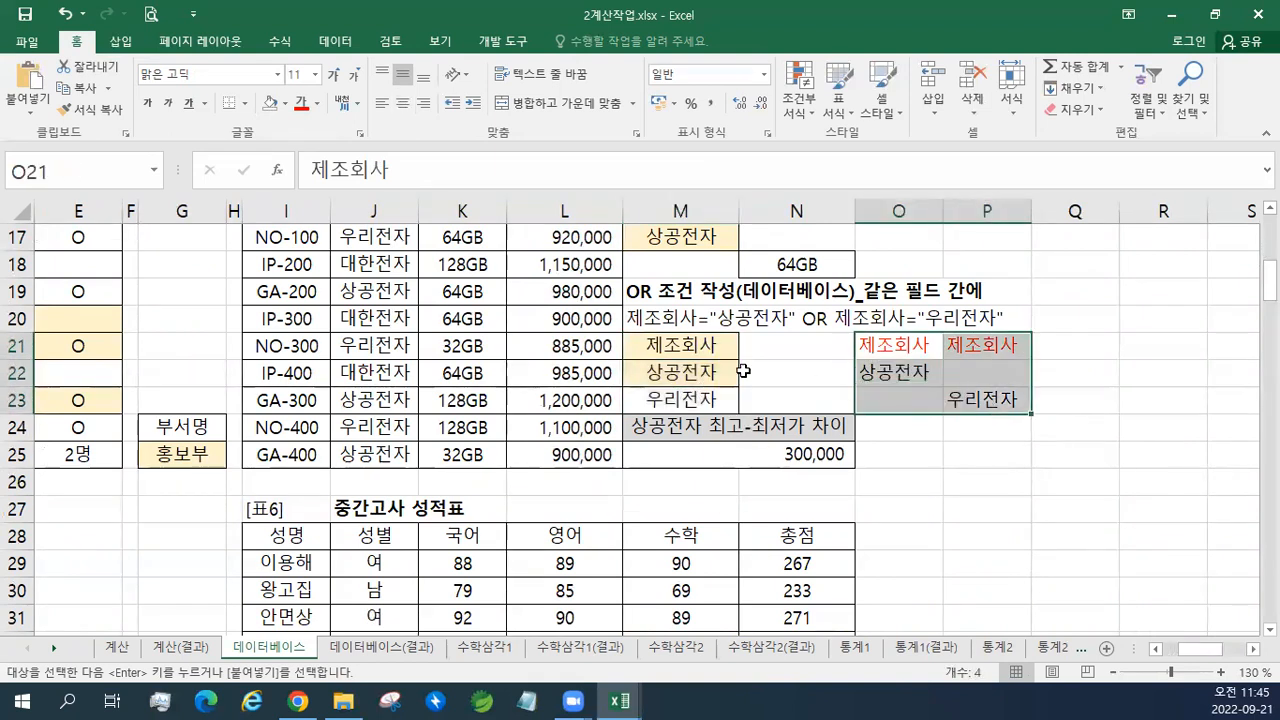
{"action": "left_click_drag", "start_coordinate": [709, 346], "coordinate": [705, 398]}
{"action": "key", "text": "ctrl+v"}
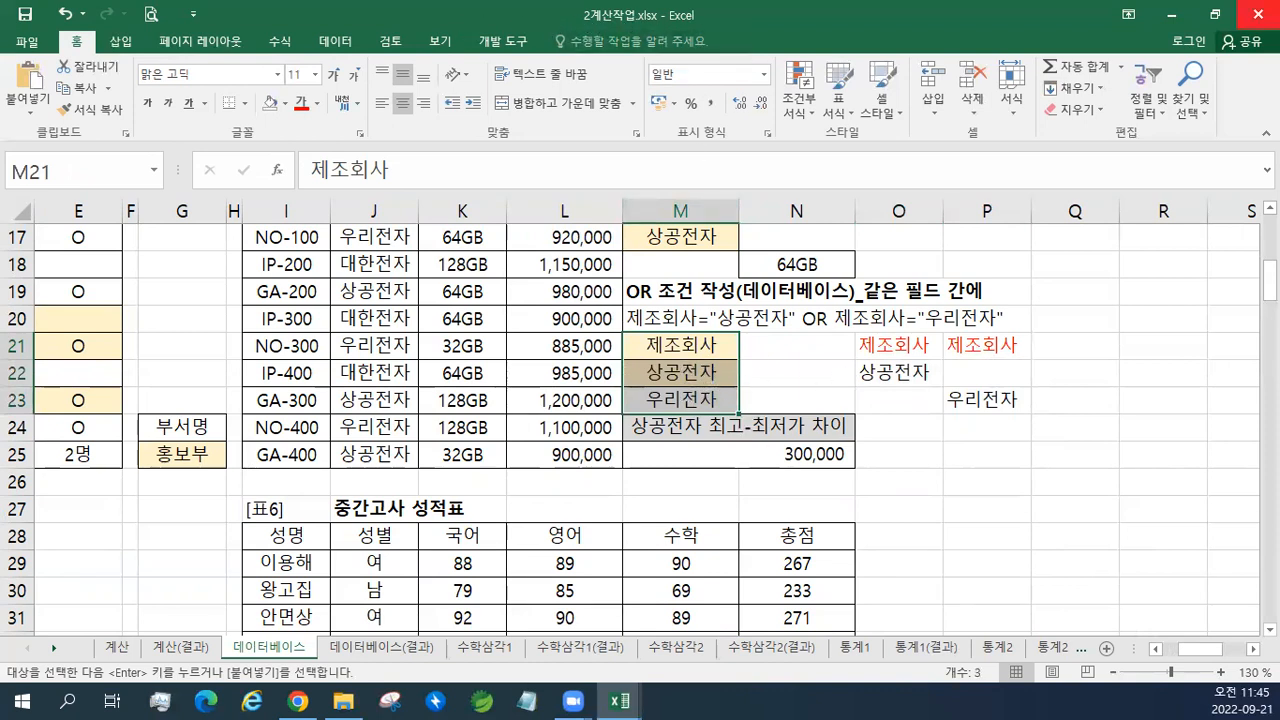
{"action": "left_click", "coordinate": [1258, 14]}
{"action": "left_click", "coordinate": [506, 377]}
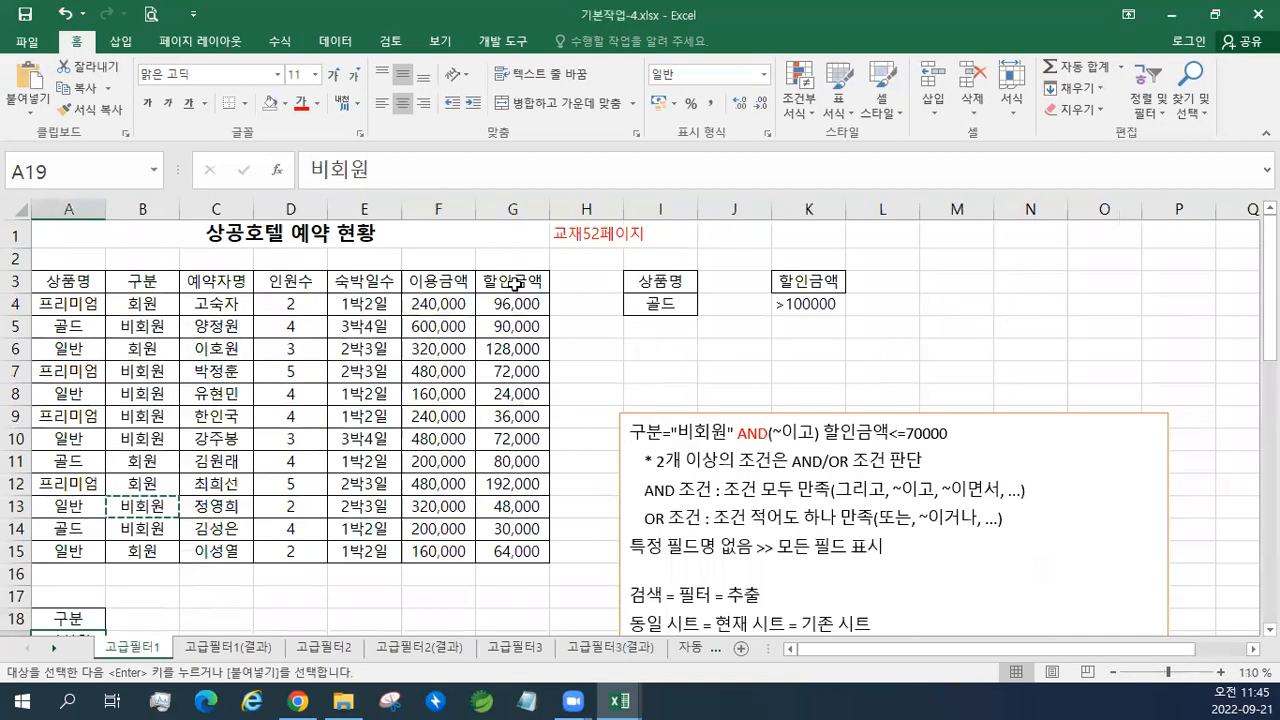
Copy the 할인금액 field header from G3 into cell B18 beside the 구분 criteria heading.
{"action": "right_click", "coordinate": [512, 284]}
{"action": "key", "text": "Escape"}
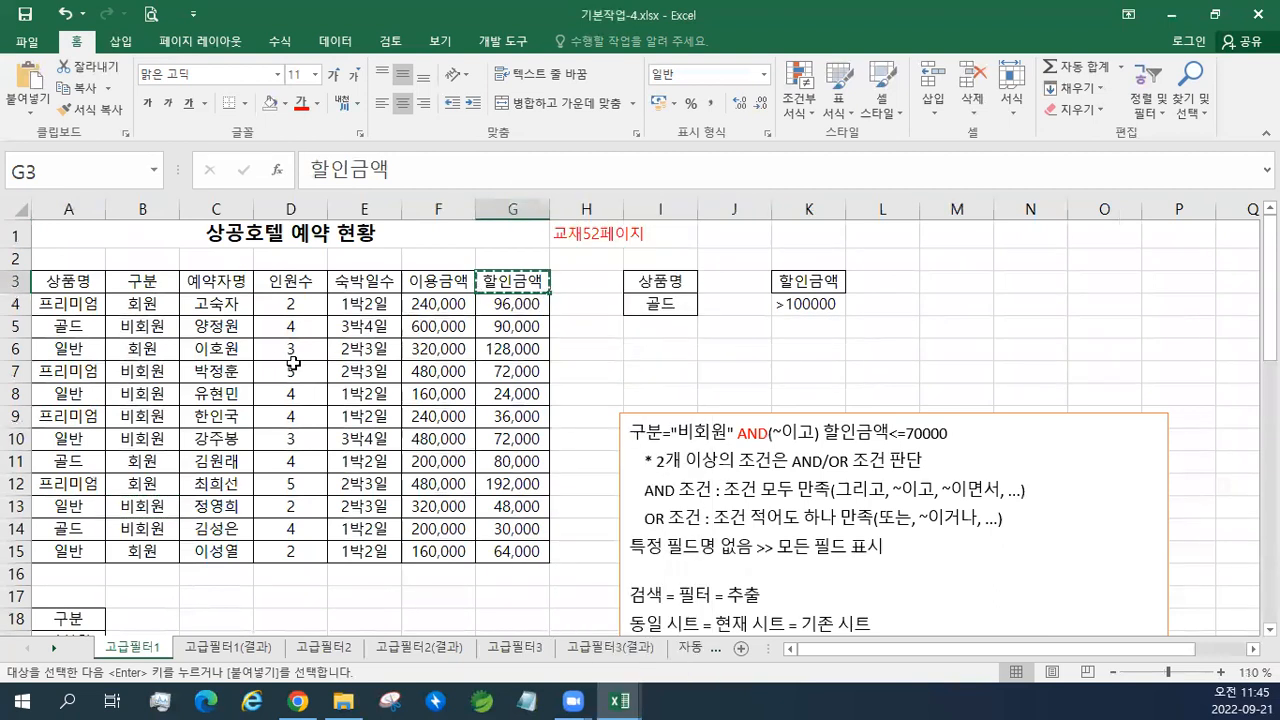
{"action": "scroll", "coordinate": [158, 470], "scroll_direction": "down", "scroll_amount": 2}
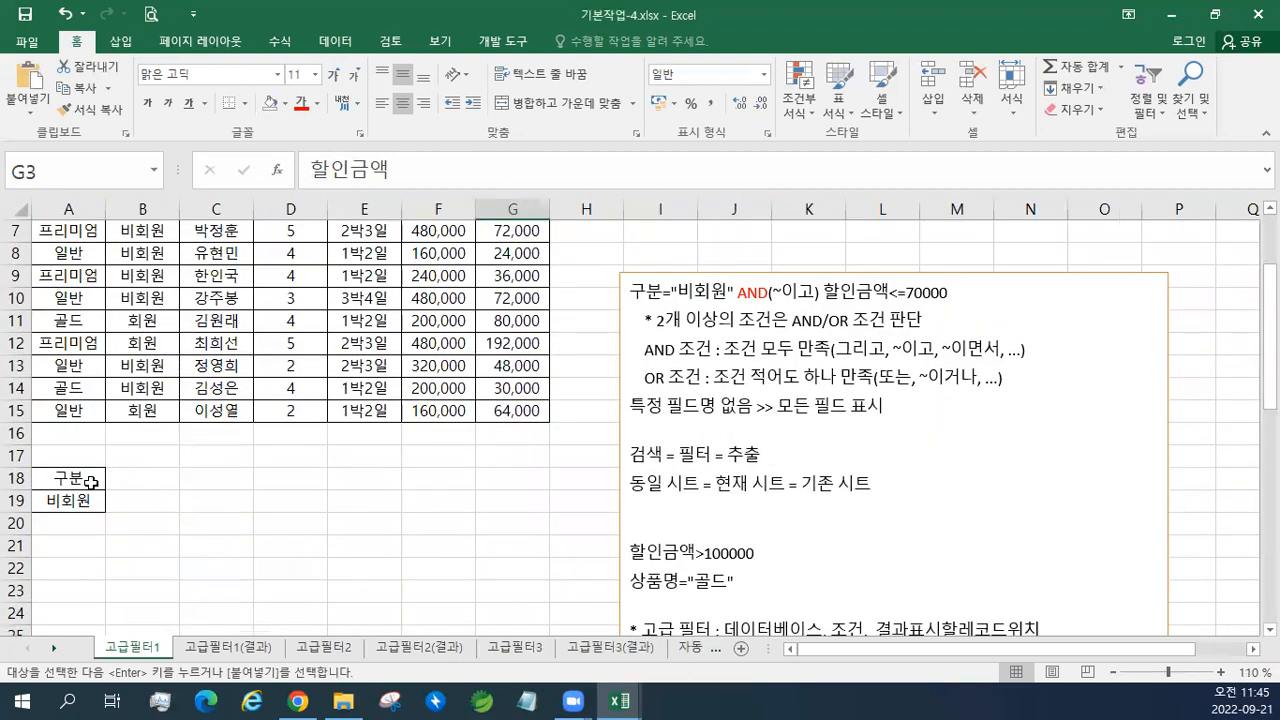
{"action": "left_click", "coordinate": [155, 478]}
{"action": "right_click", "coordinate": [148, 476]}
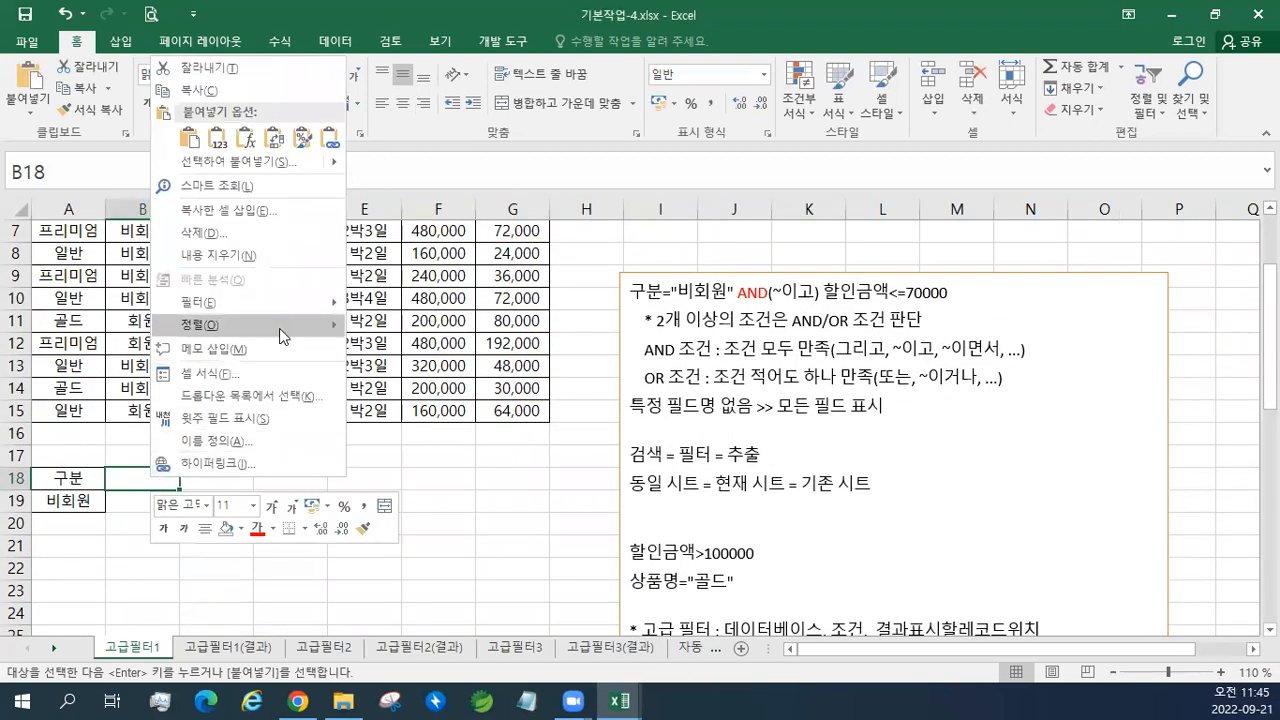
{"action": "left_click", "coordinate": [190, 140]}
{"action": "scroll", "coordinate": [220, 287], "scroll_direction": "down", "scroll_amount": 1}
{"action": "scroll", "coordinate": [220, 287], "scroll_direction": "up", "scroll_amount": 1}
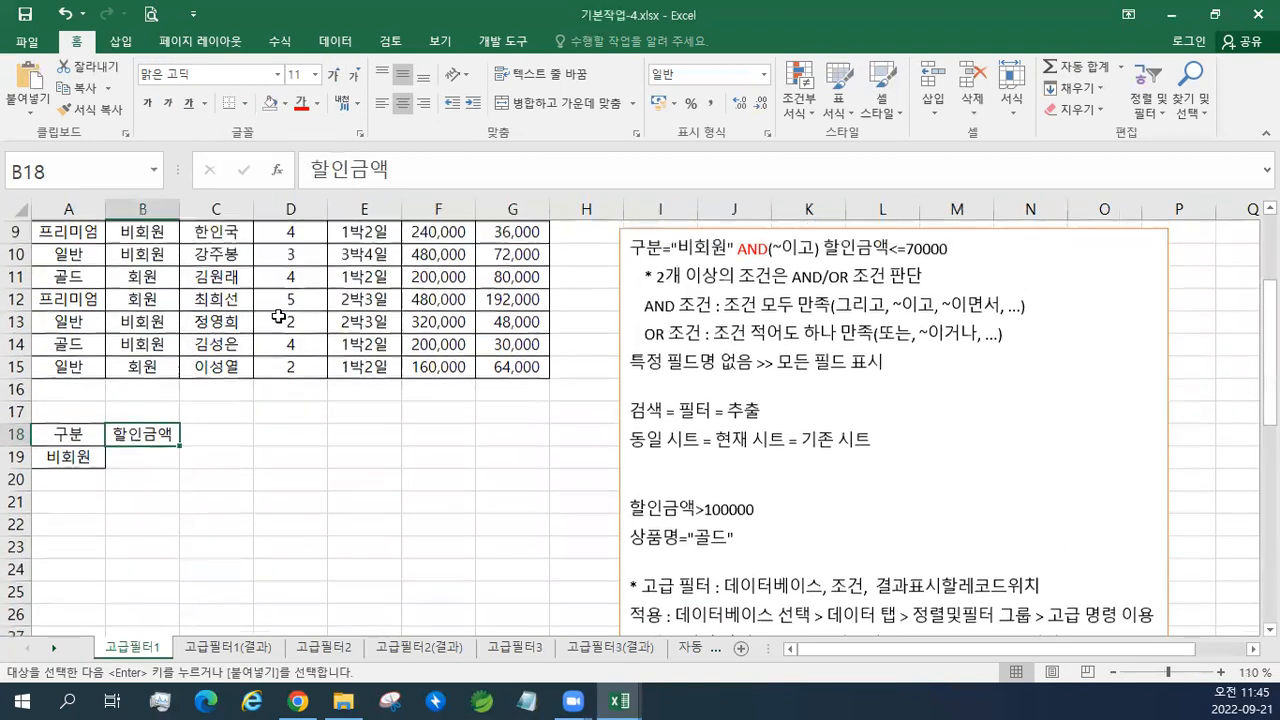
Move the notes text box down about four rows and select cell B19 under the 할인금액 criteria heading.
{"action": "left_click", "coordinate": [648, 276]}
{"action": "left_click_drag", "start_coordinate": [648, 276], "coordinate": [654, 376]}
{"action": "left_click_drag", "start_coordinate": [76, 502], "coordinate": [224, 506]}
{"action": "left_click", "coordinate": [151, 504]}
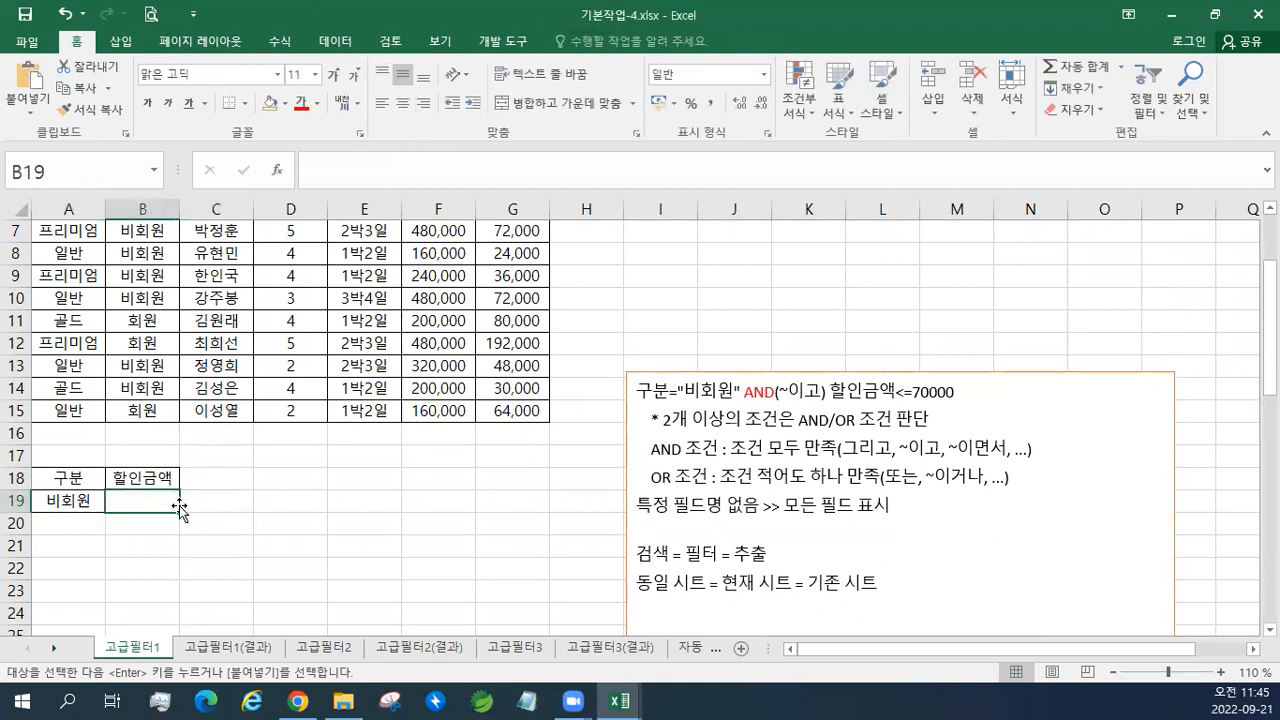
Enter the condition <=70000 in B19 under the 할인금액 criteria heading.
{"action": "type", "text": "<"}
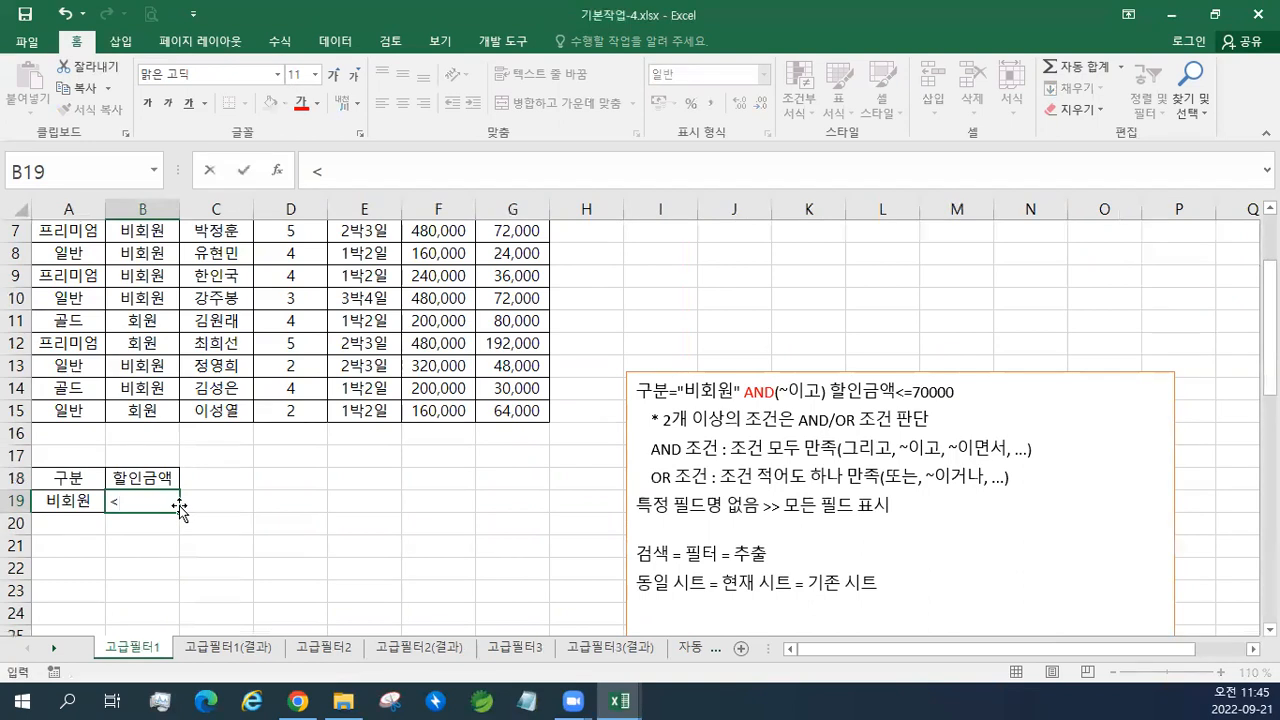
{"action": "type", "text": "=70000"}
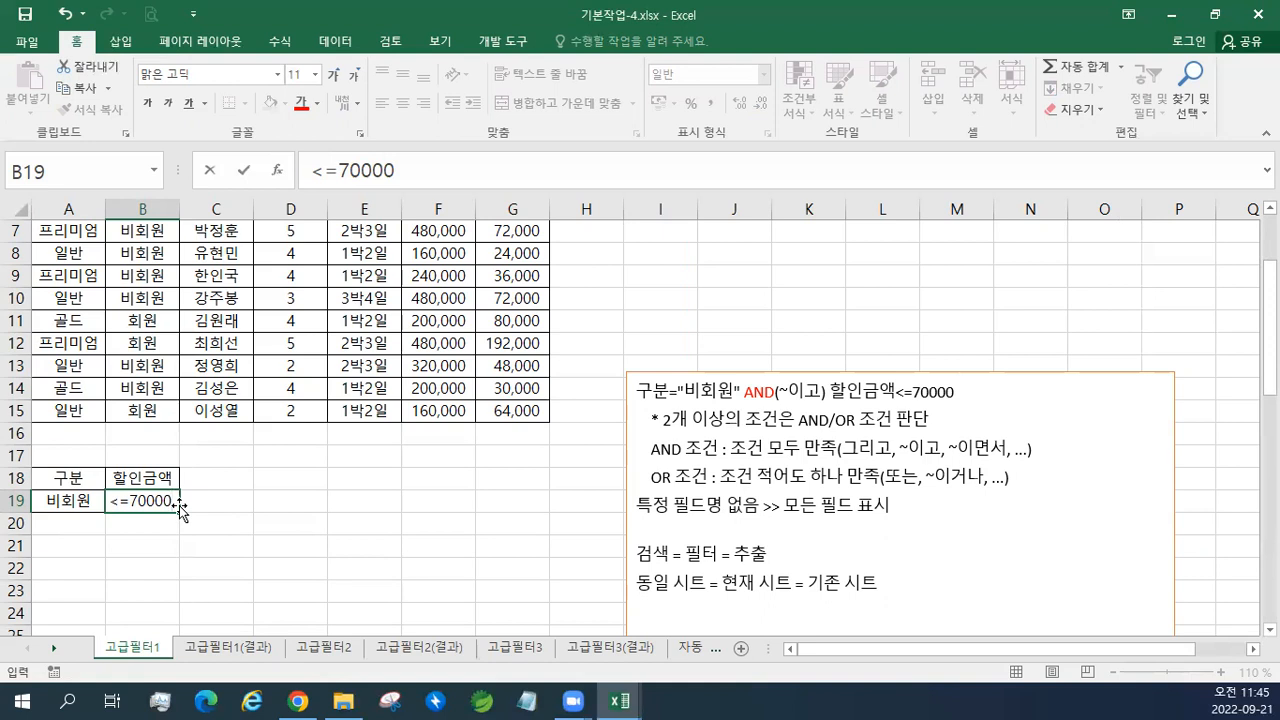
{"action": "key", "text": "Return"}
{"action": "left_click", "coordinate": [180, 505]}
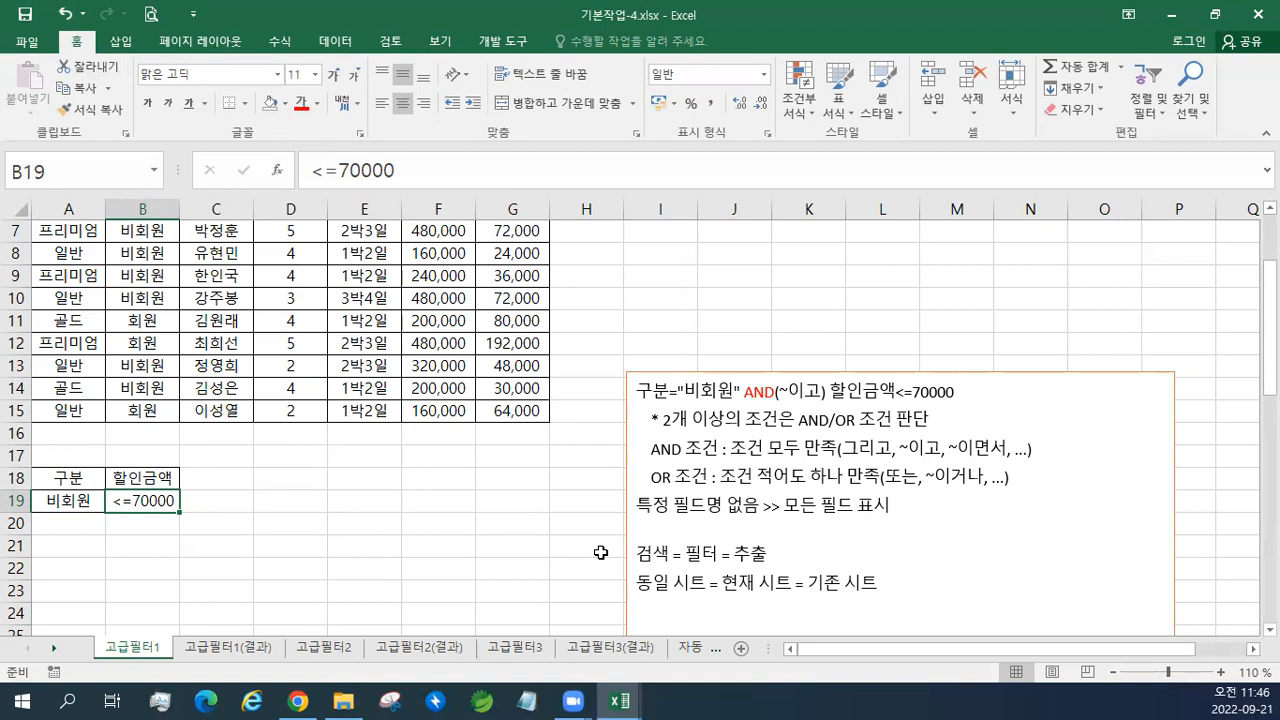
{"action": "left_click", "coordinate": [84, 566]}
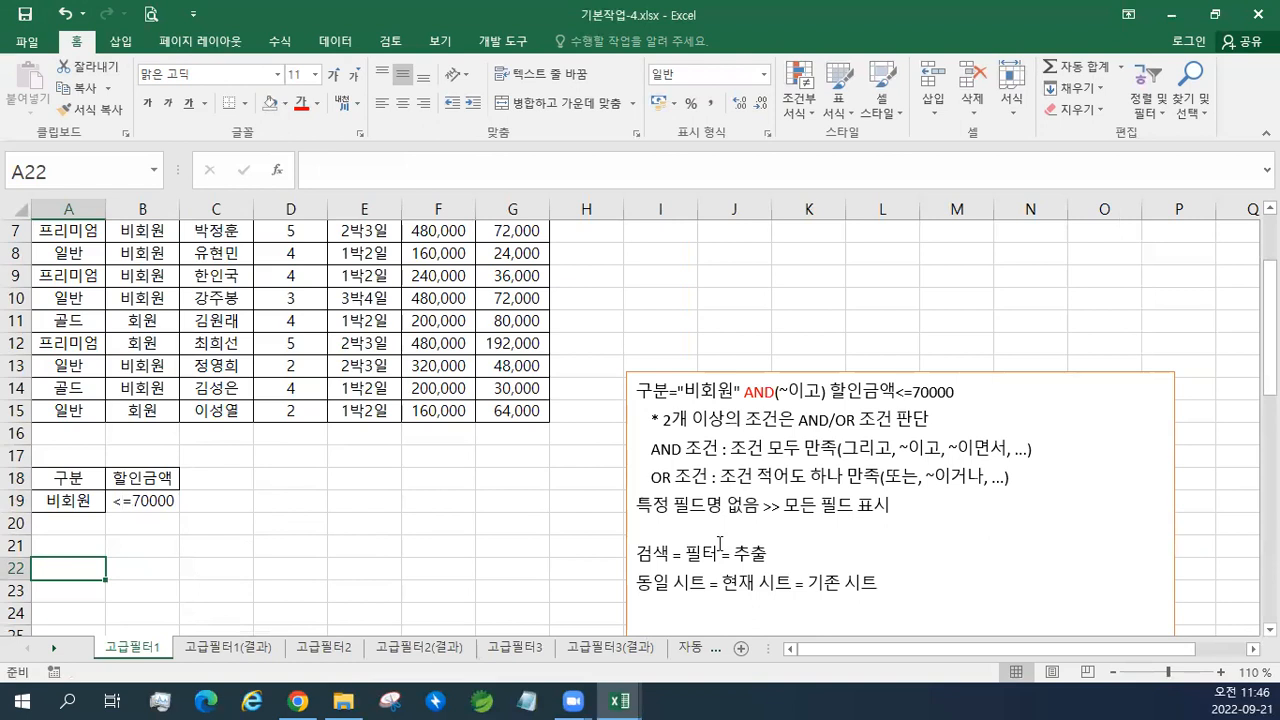
Select the reservation table A3:G15 as the list range and open the Advanced Filter dialog.
{"action": "scroll", "coordinate": [552, 451], "scroll_direction": "up", "scroll_amount": 2}
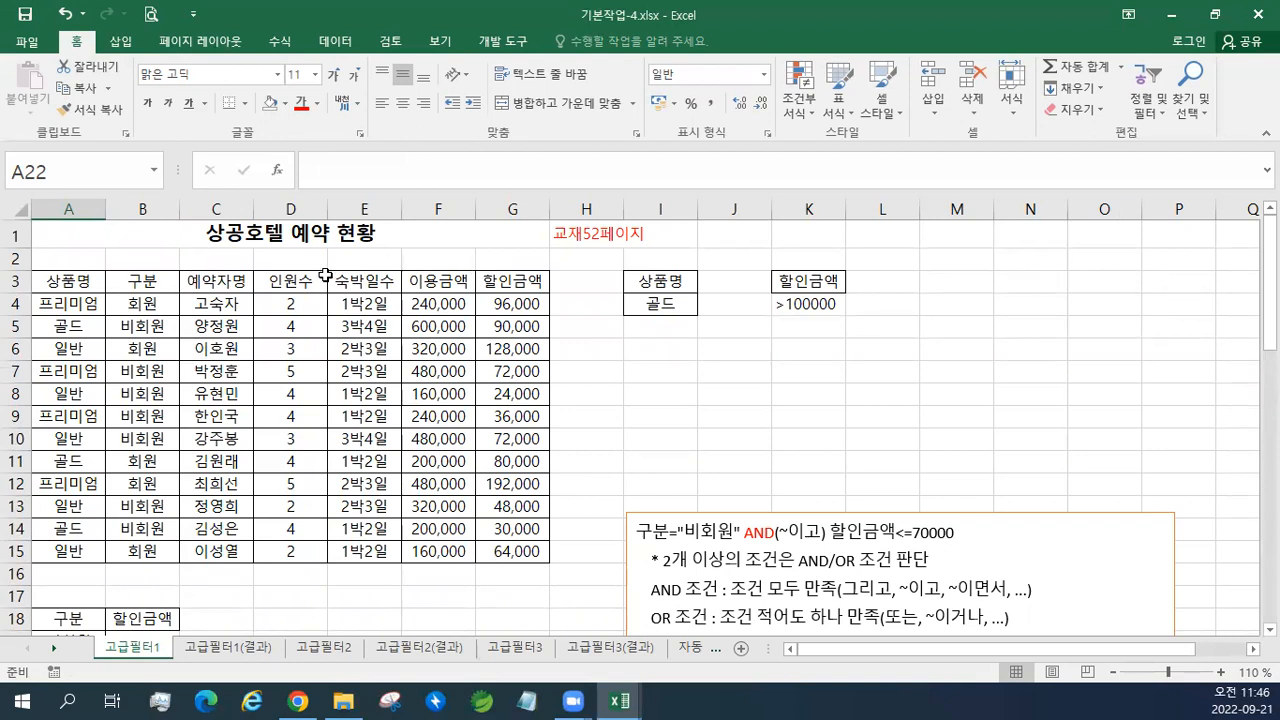
{"action": "scroll", "coordinate": [721, 452], "scroll_direction": "down", "scroll_amount": 3}
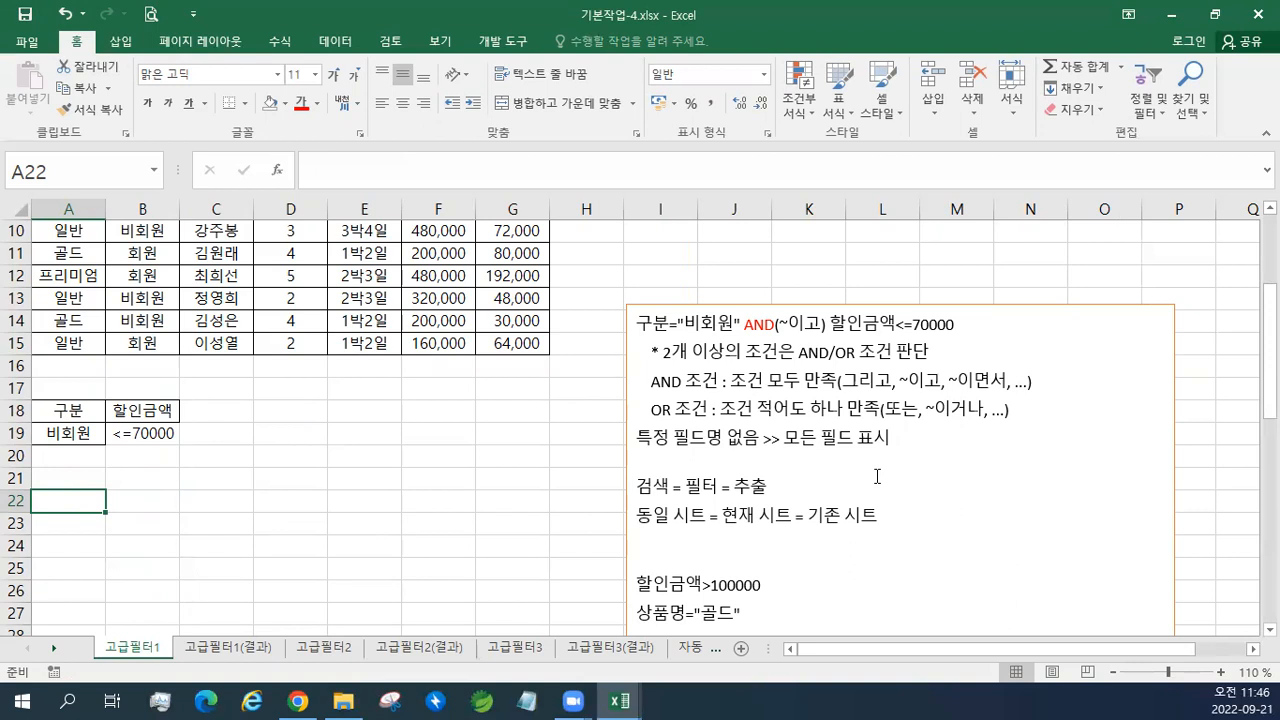
{"action": "scroll", "coordinate": [877, 476], "scroll_direction": "up", "scroll_amount": 3}
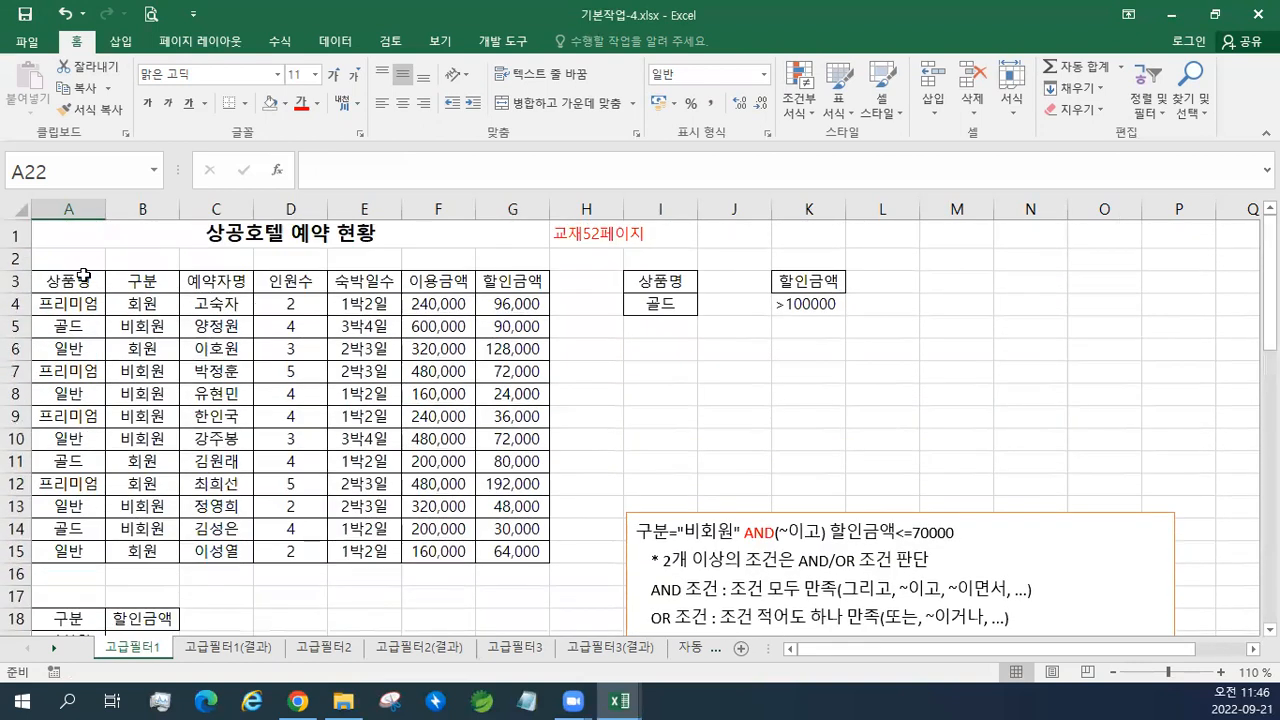
{"action": "left_click", "coordinate": [77, 284]}
{"action": "left_click_drag", "start_coordinate": [77, 284], "coordinate": [522, 553]}
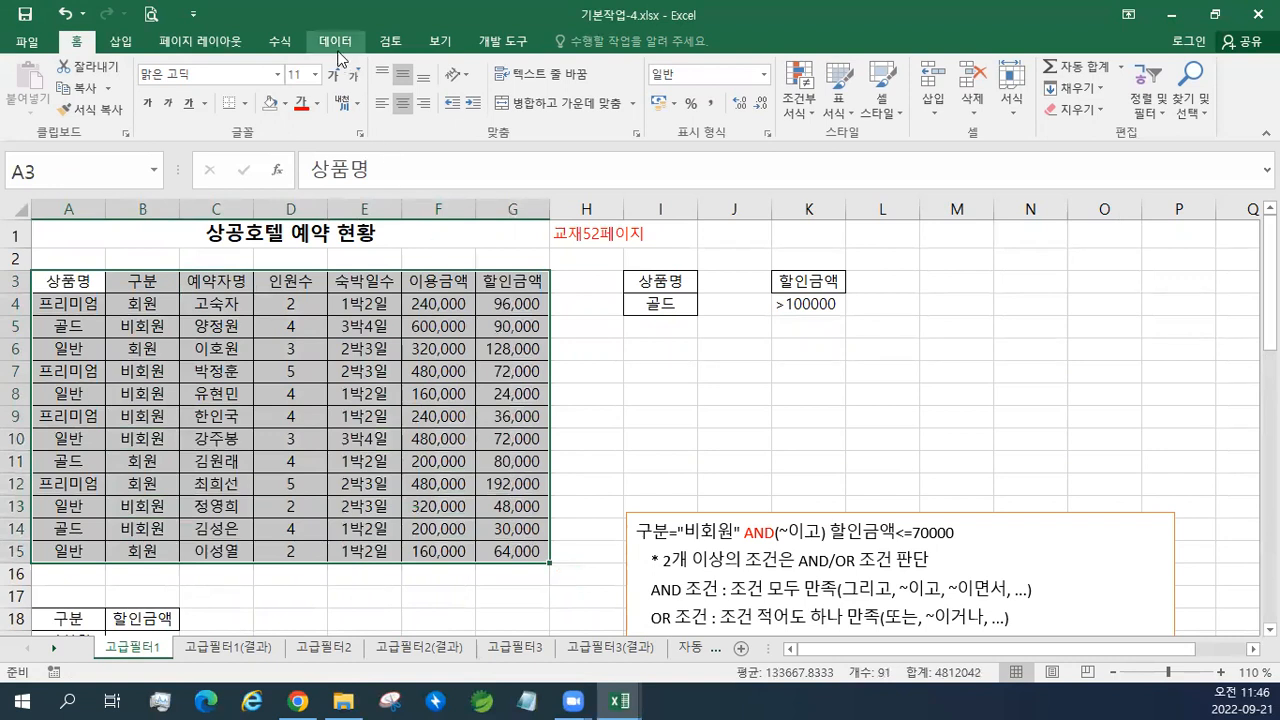
{"action": "scroll", "coordinate": [318, 382], "scroll_direction": "down", "scroll_amount": 3}
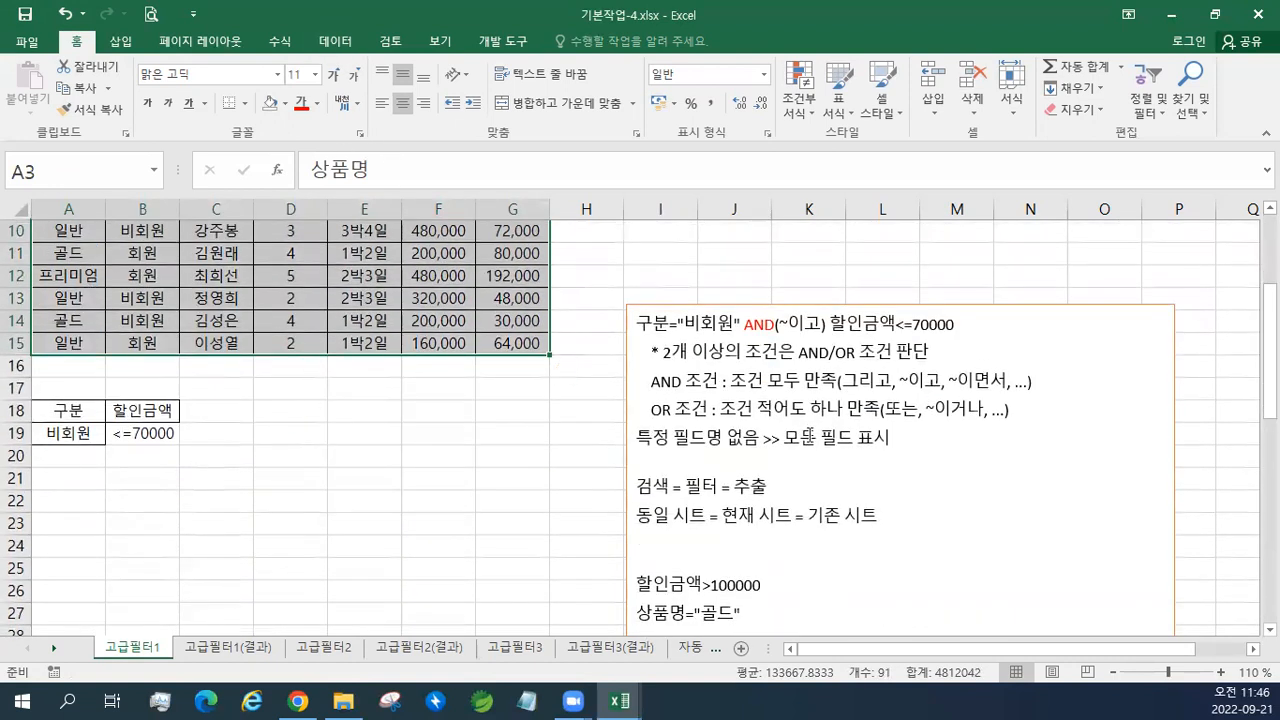
{"action": "scroll", "coordinate": [815, 450], "scroll_direction": "down", "scroll_amount": 2}
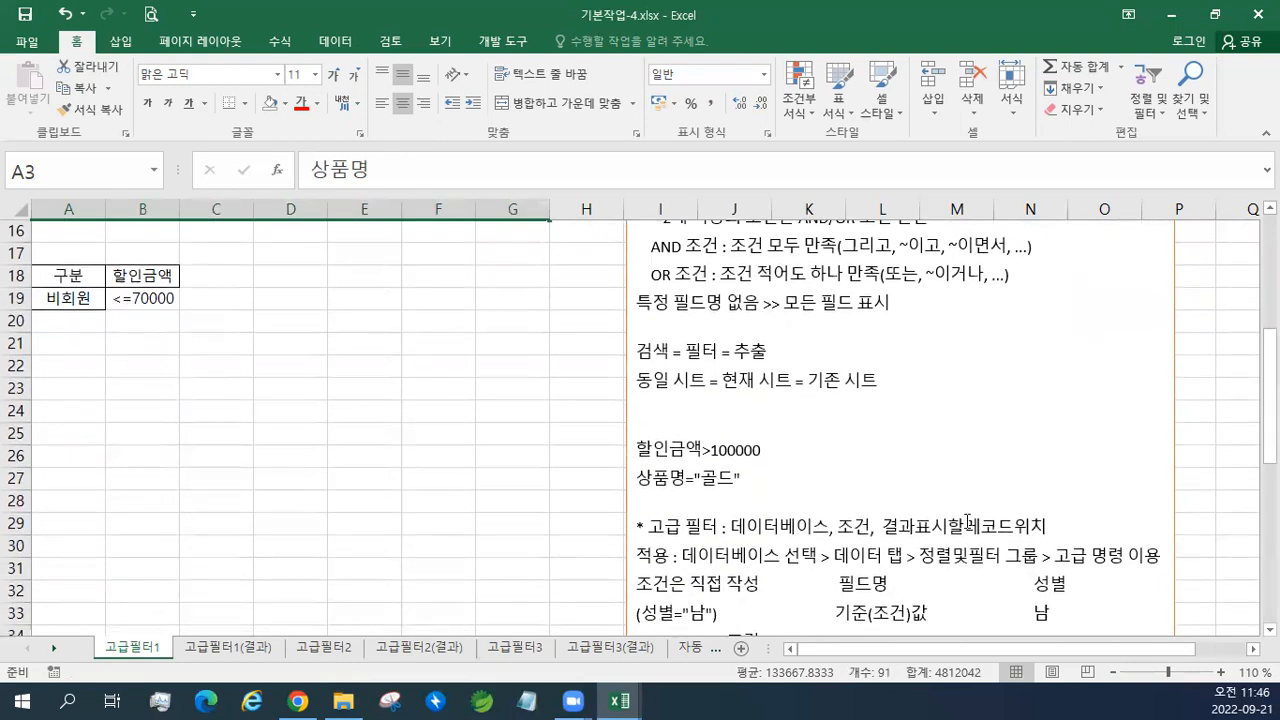
{"action": "scroll", "coordinate": [514, 384], "scroll_direction": "up", "scroll_amount": 1}
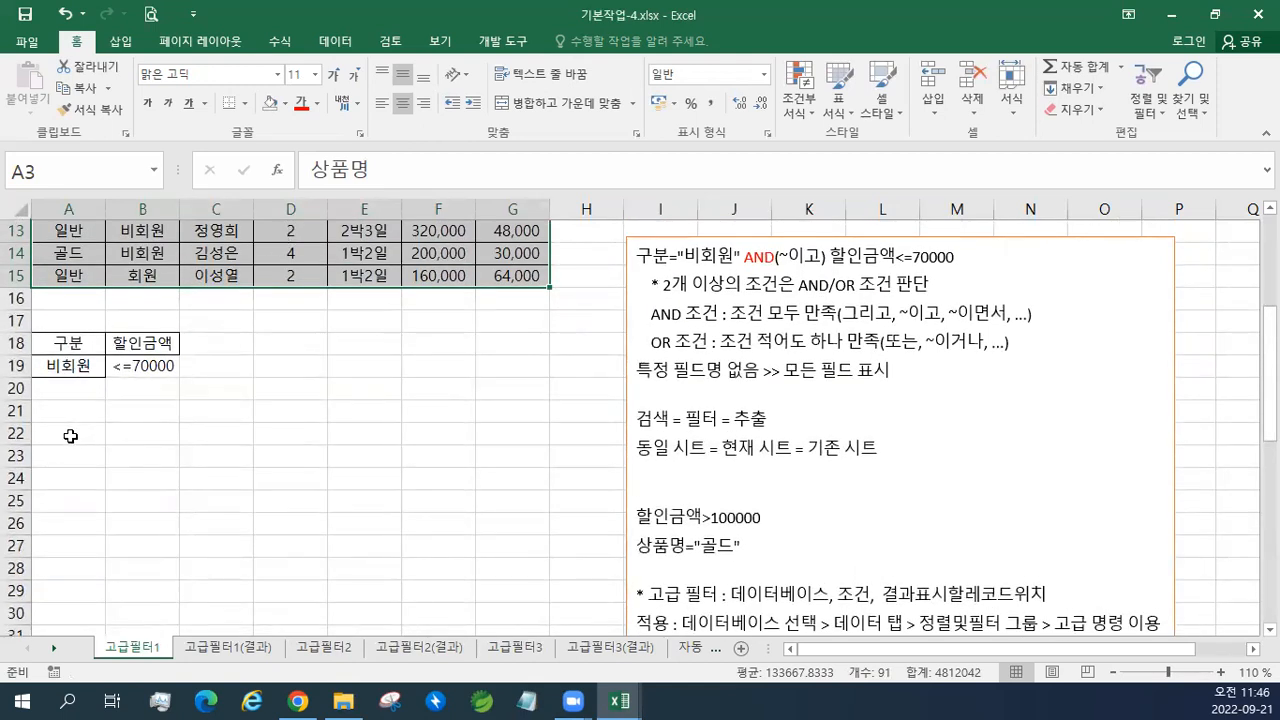
{"action": "scroll", "coordinate": [70, 438], "scroll_direction": "up", "scroll_amount": 4}
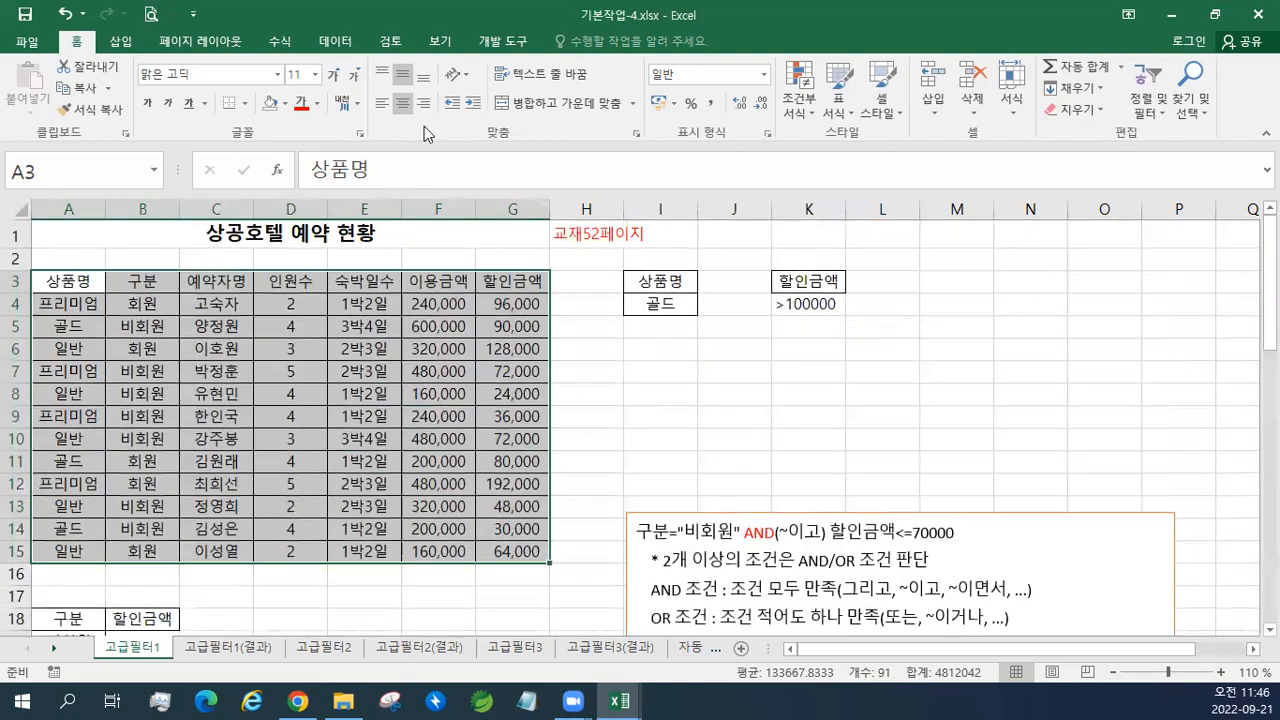
{"action": "left_click", "coordinate": [335, 41]}
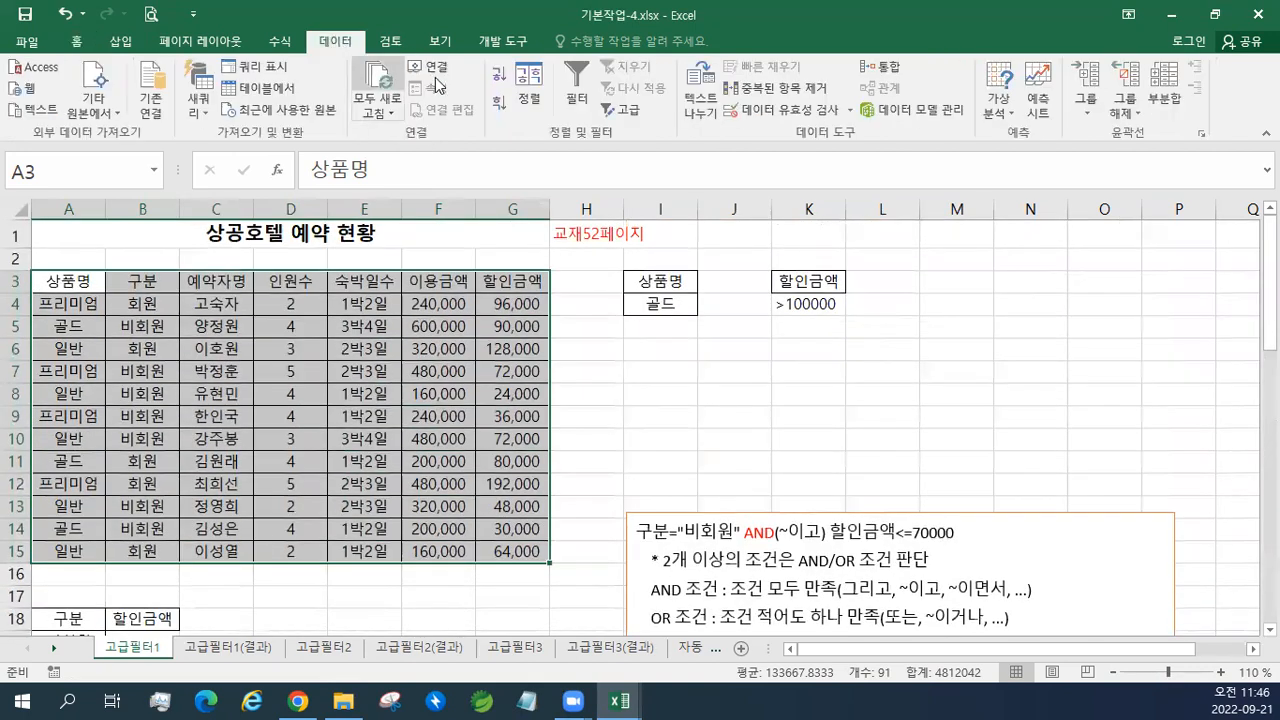
{"action": "left_click", "coordinate": [630, 110]}
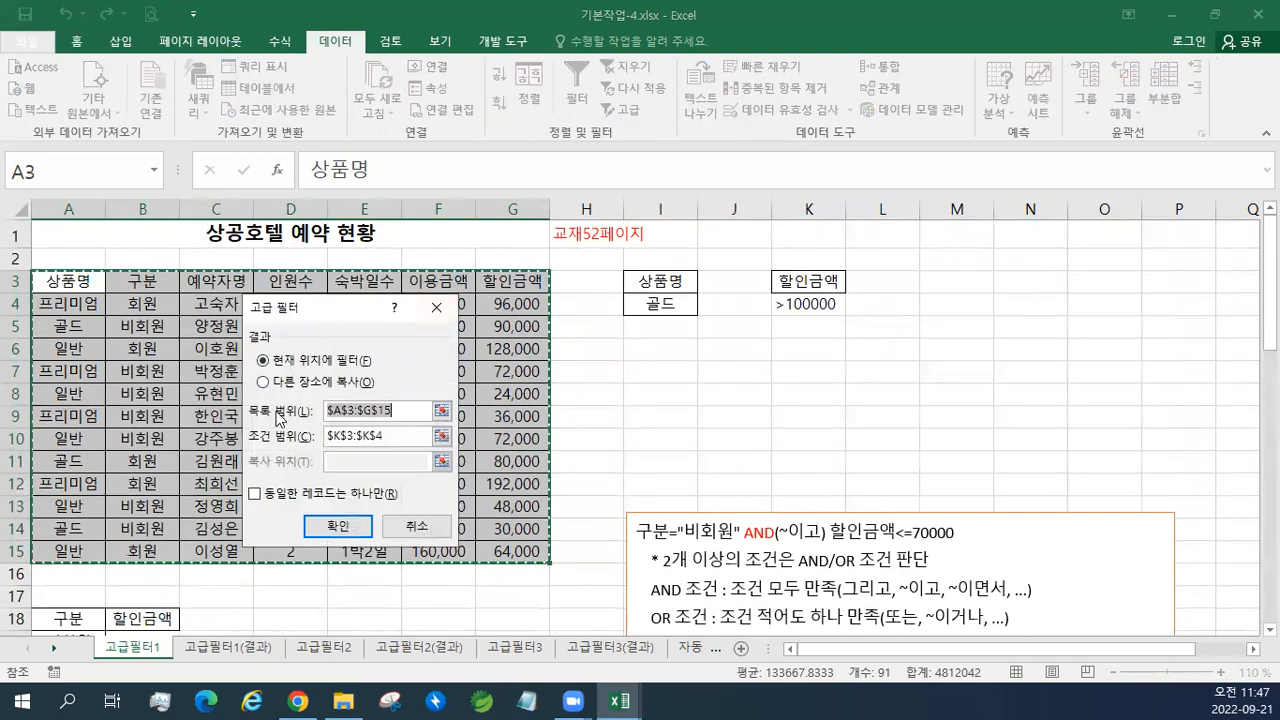
Replace the Advanced Filter criteria range with A18:B19.
{"action": "left_click", "coordinate": [268, 441]}
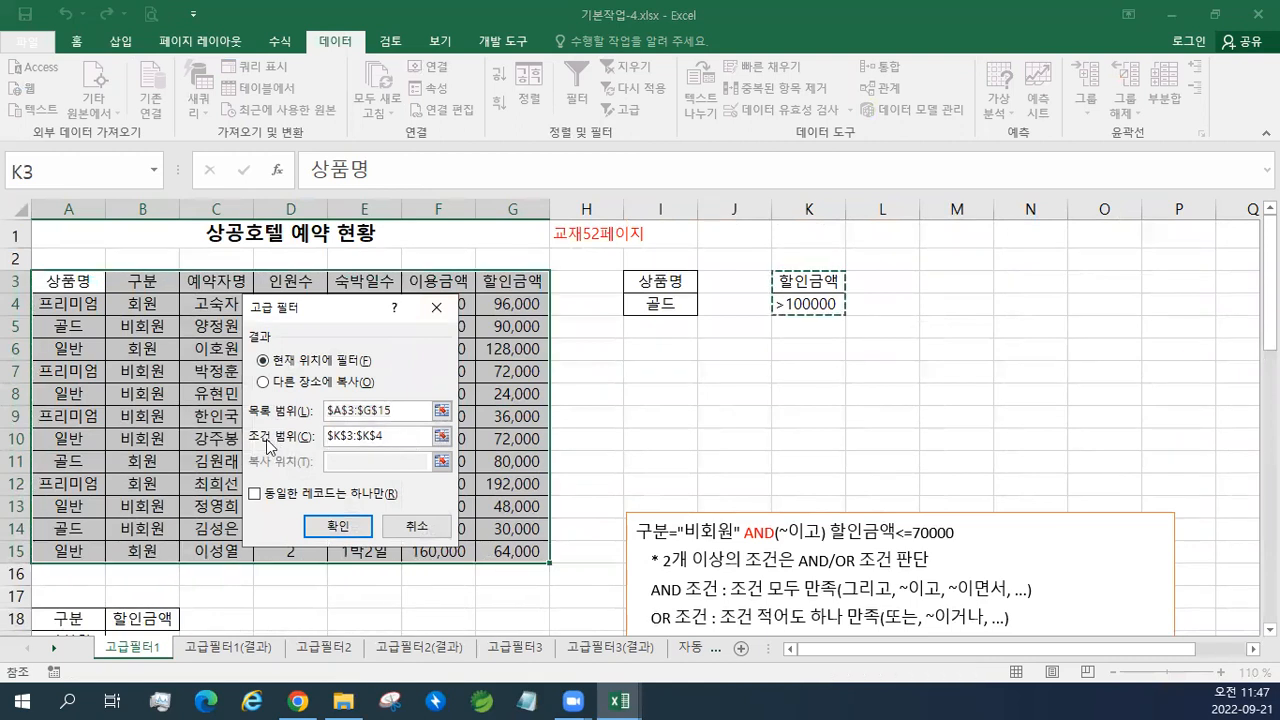
{"action": "key", "text": "BackSpace"}
{"action": "scroll", "coordinate": [330, 358], "scroll_direction": "down", "scroll_amount": 3}
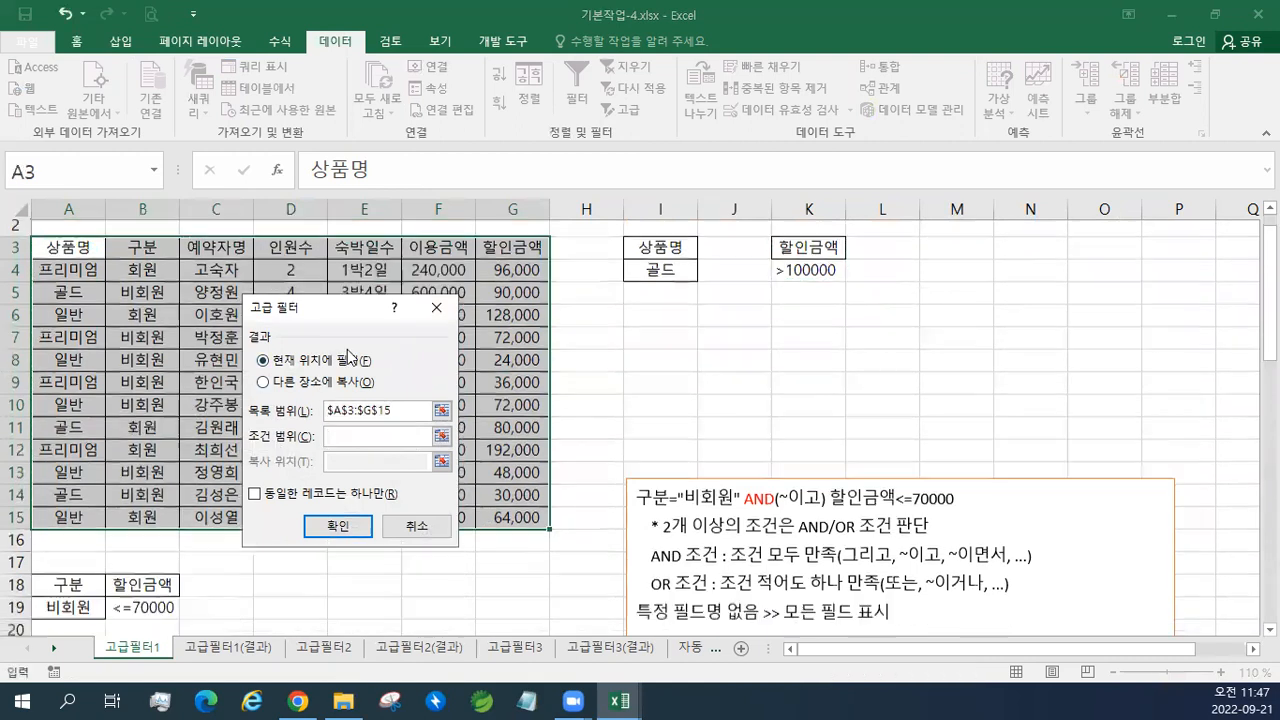
{"action": "left_click_drag", "start_coordinate": [68, 412], "coordinate": [140, 434]}
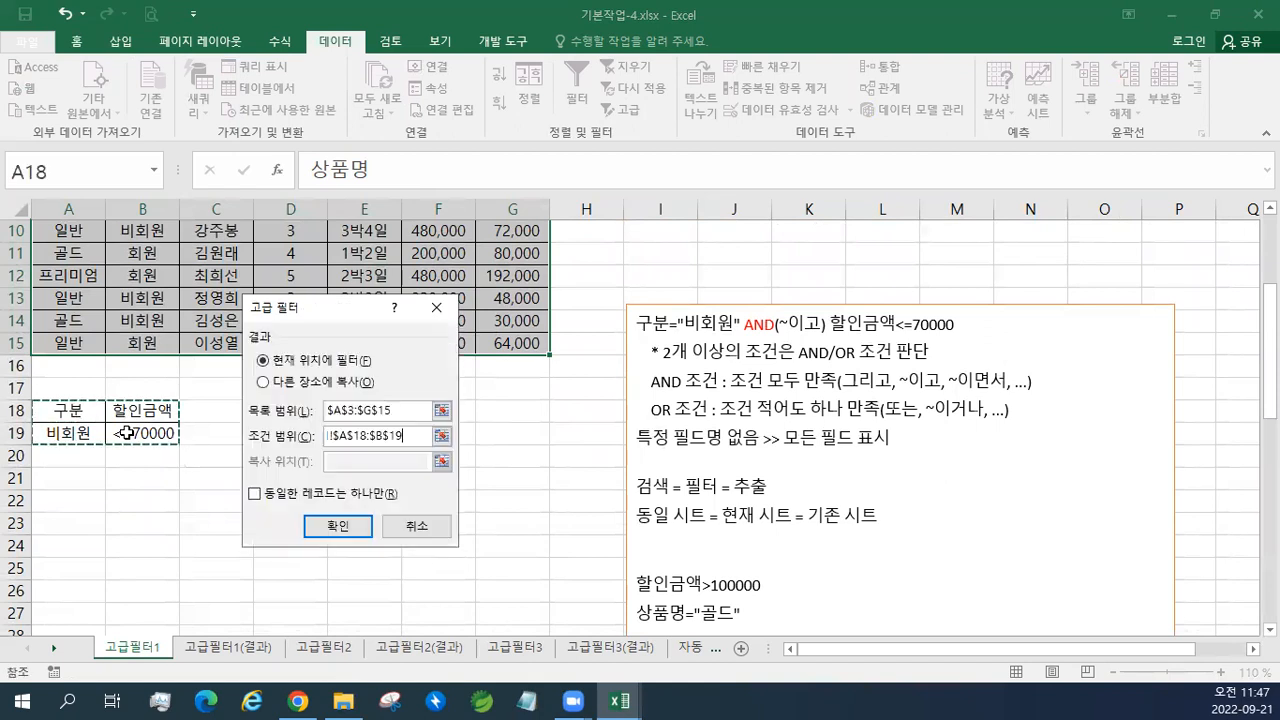
Set the filter to copy its results to another location starting at A22 and run it.
{"action": "left_click", "coordinate": [264, 382]}
{"action": "left_click", "coordinate": [339, 463]}
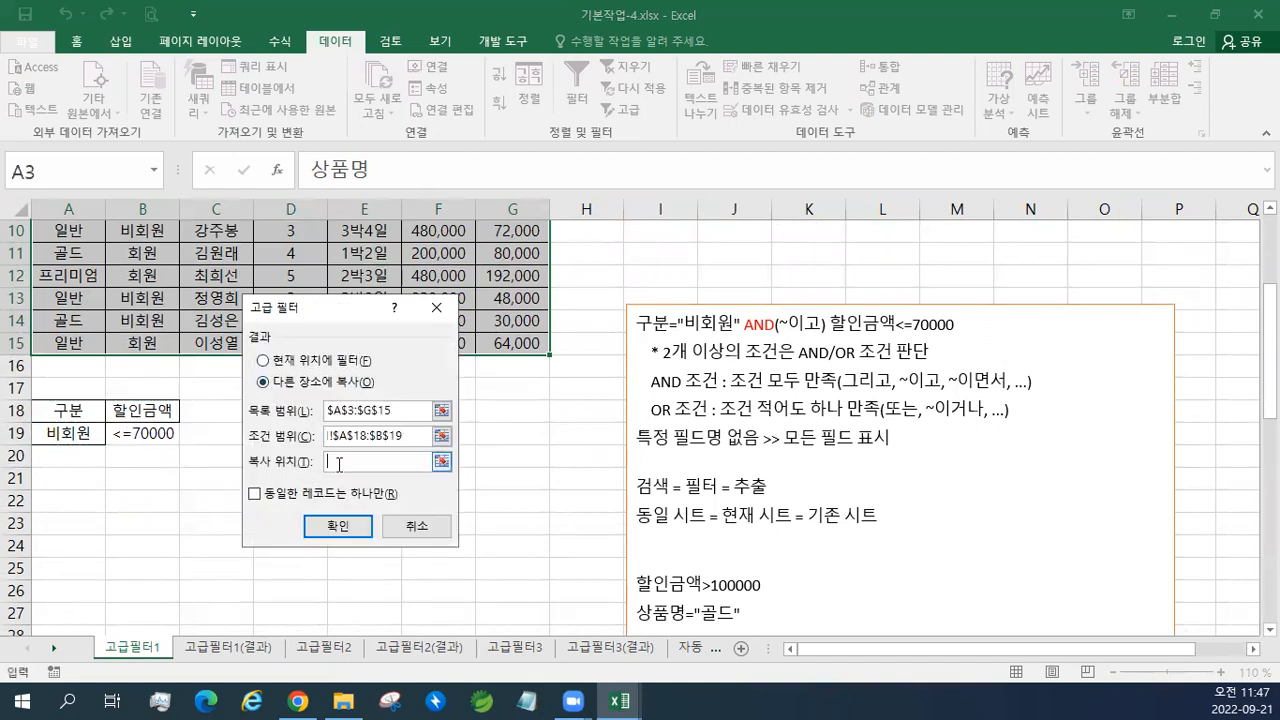
{"action": "left_click", "coordinate": [70, 509]}
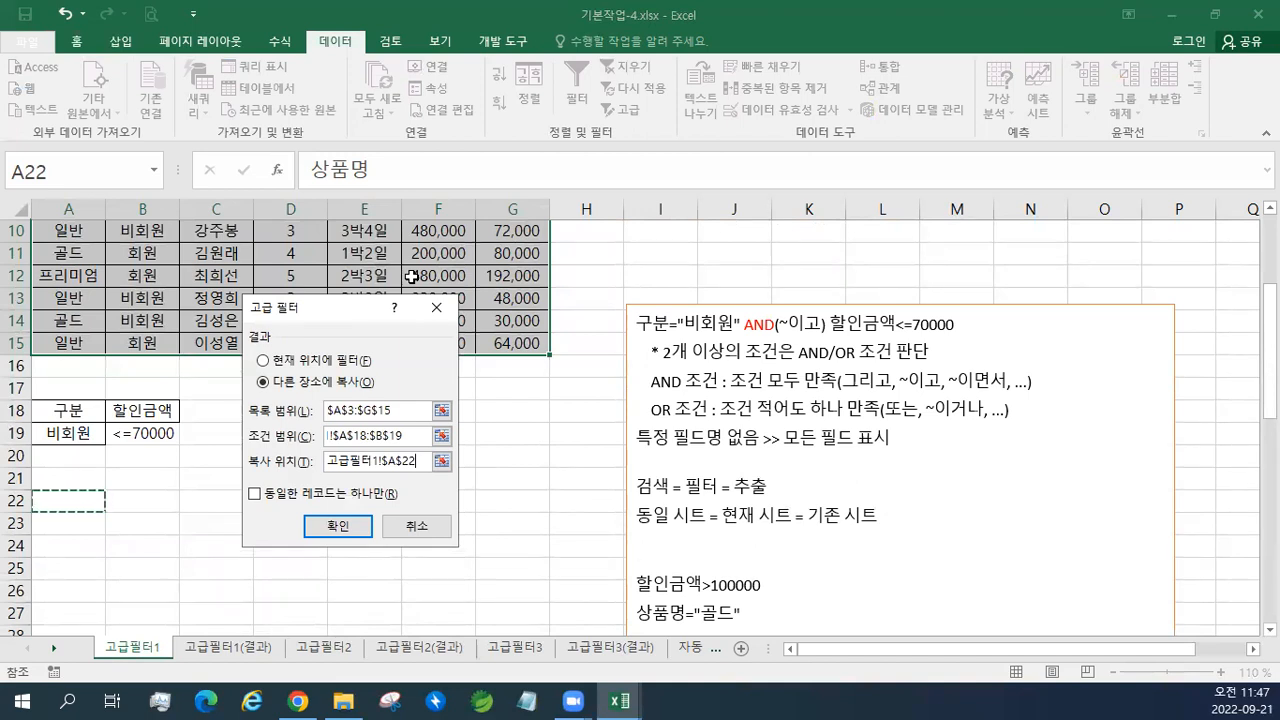
{"action": "left_click", "coordinate": [338, 527]}
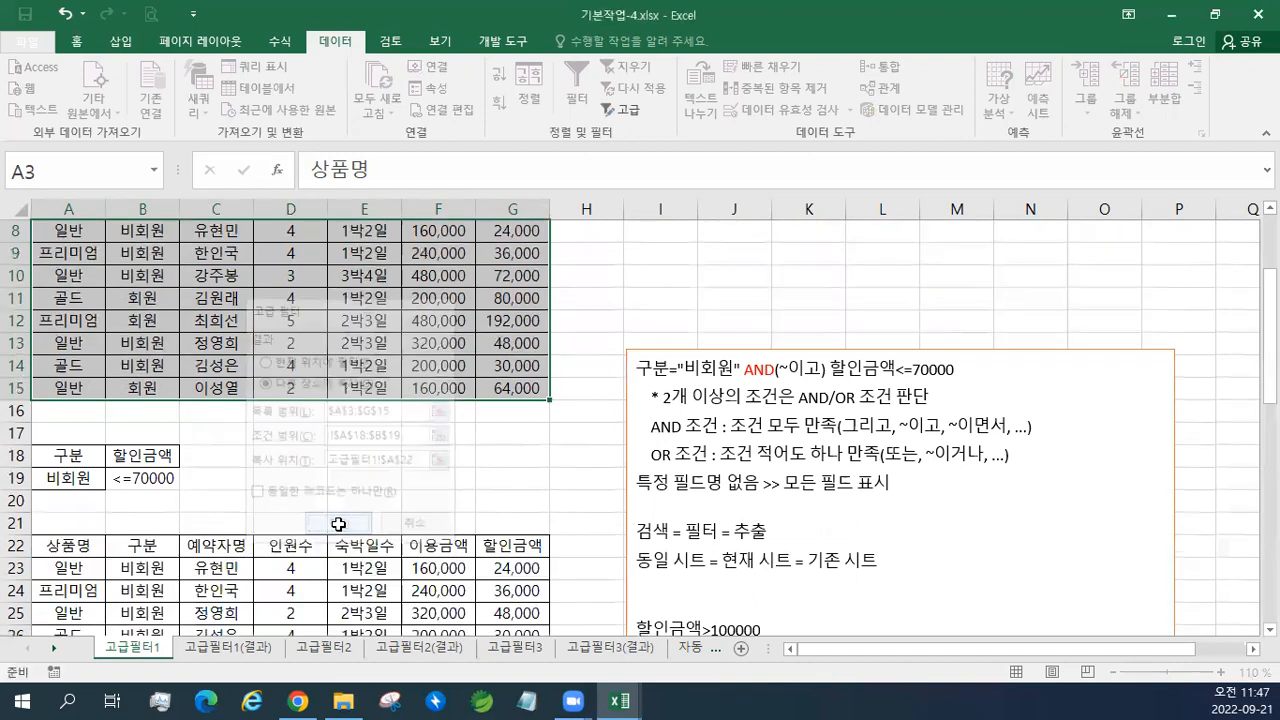
{"action": "scroll", "coordinate": [337, 523], "scroll_direction": "down", "scroll_amount": 2}
{"action": "scroll", "coordinate": [333, 522], "scroll_direction": "down", "scroll_amount": 1}
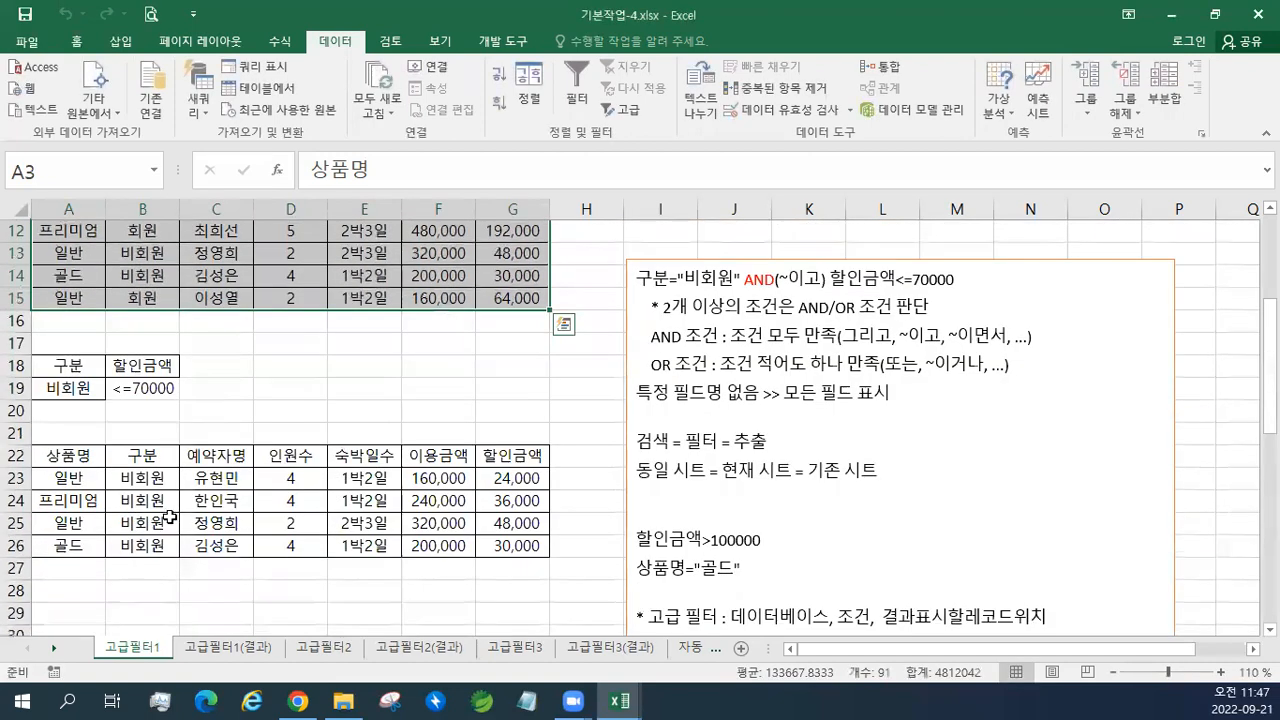
Compare the extracted records in A22:G26 with the AND criteria in A18:B19.
{"action": "left_click", "coordinate": [68, 480]}
{"action": "left_click", "coordinate": [88, 522]}
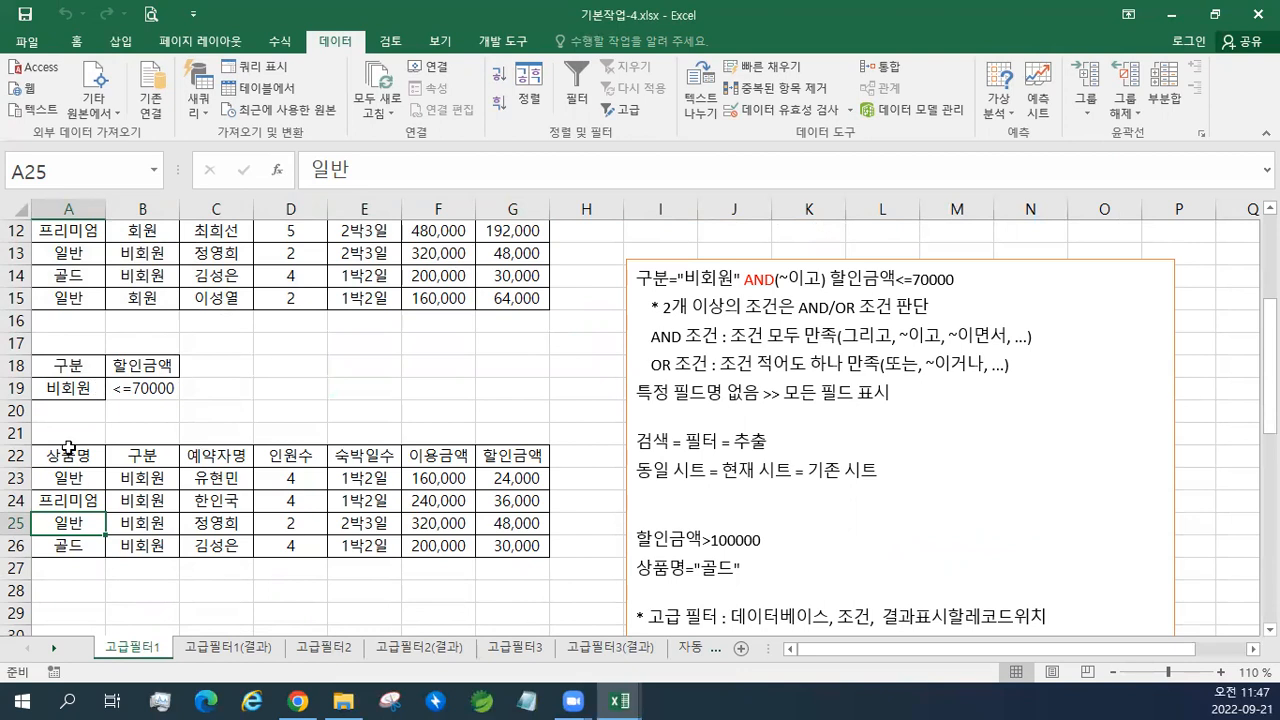
{"action": "left_click_drag", "start_coordinate": [78, 362], "coordinate": [150, 388]}
{"action": "left_click_drag", "start_coordinate": [68, 455], "coordinate": [455, 530]}
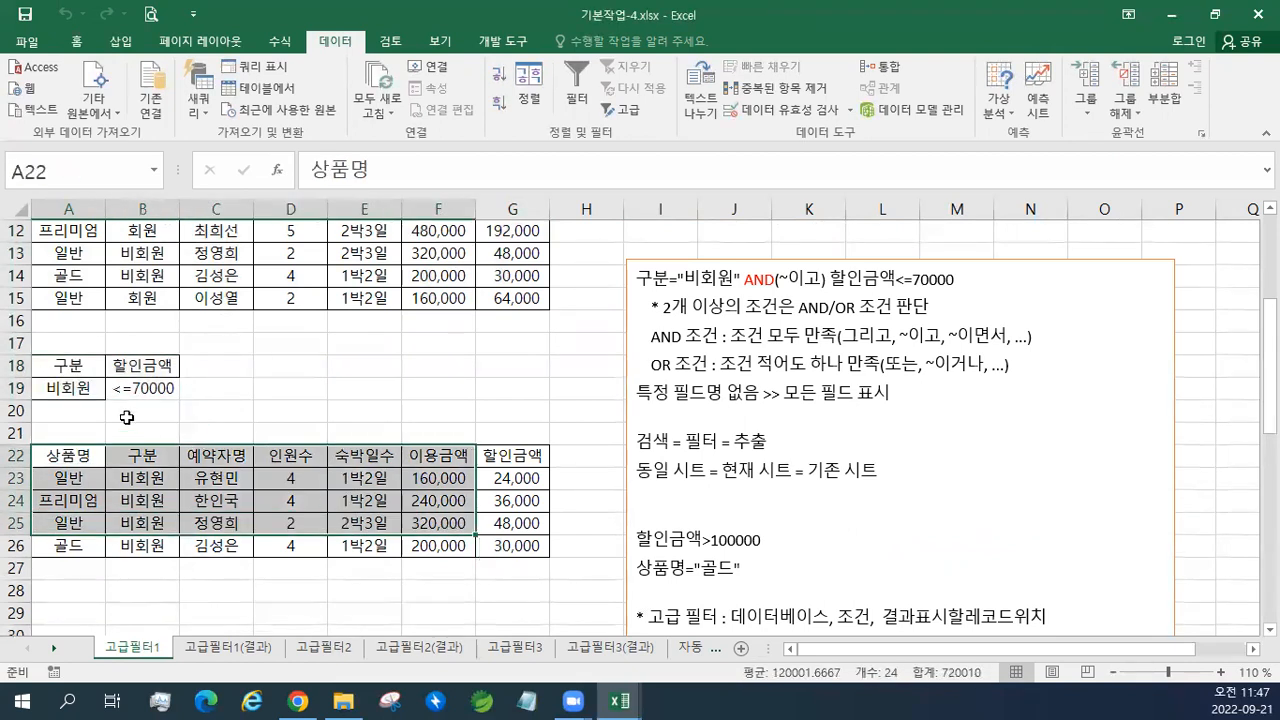
{"action": "left_click_drag", "start_coordinate": [82, 367], "coordinate": [540, 546]}
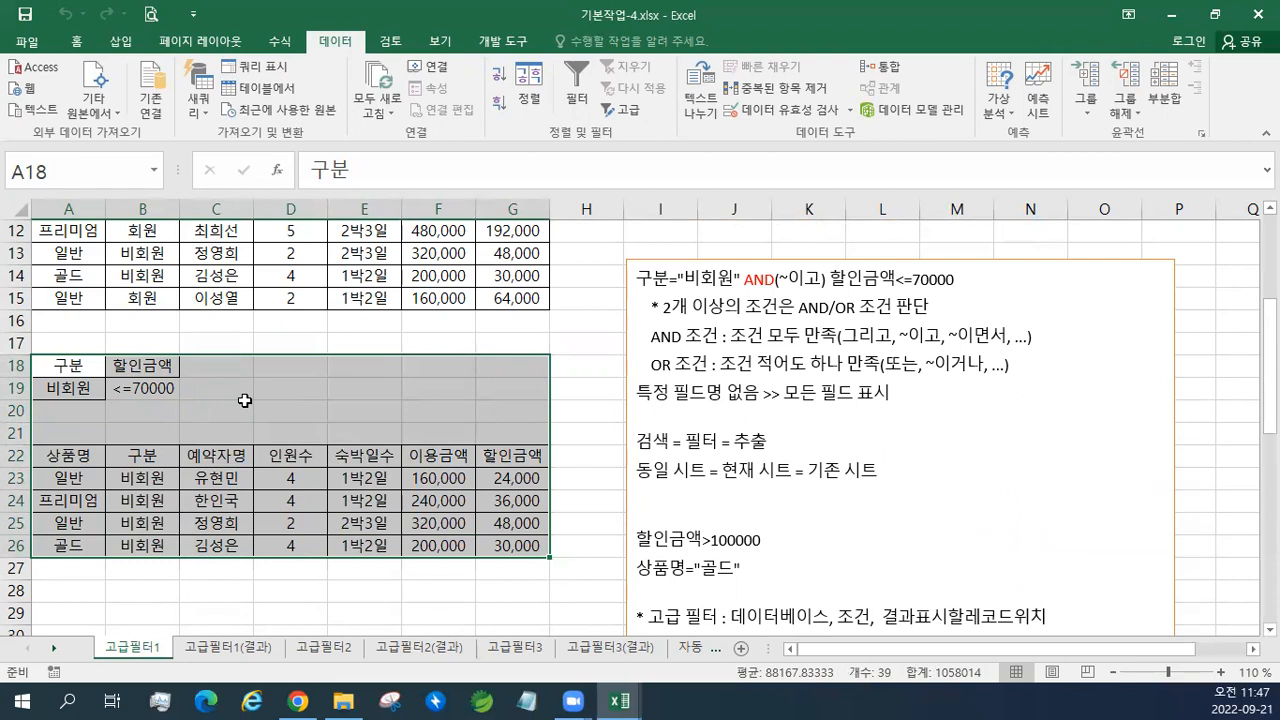
{"action": "left_click_drag", "start_coordinate": [72, 365], "coordinate": [496, 540]}
{"action": "left_click", "coordinate": [116, 471]}
{"action": "left_click_drag", "start_coordinate": [84, 459], "coordinate": [492, 540]}
Delete the whole criteria and results block A18:G26, and undo that deletion.
{"action": "left_click_drag", "start_coordinate": [57, 366], "coordinate": [510, 548]}
{"action": "left_click", "coordinate": [78, 44]}
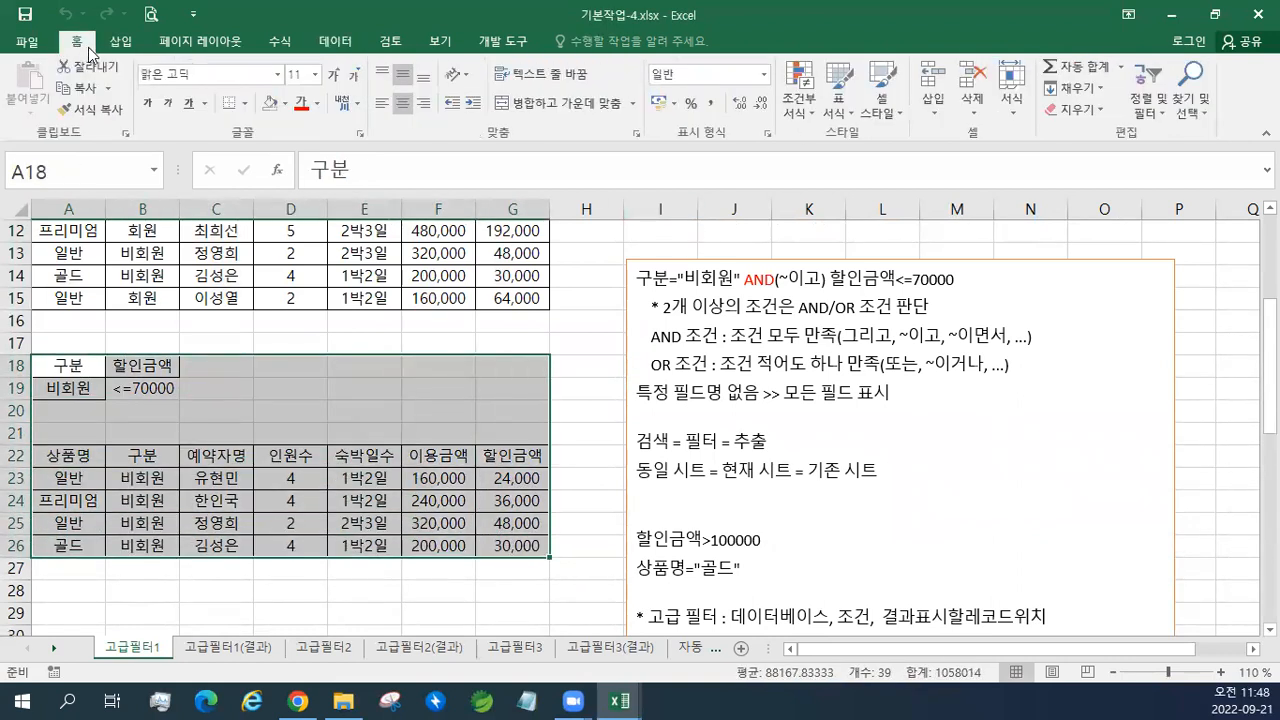
{"action": "left_click", "coordinate": [978, 85]}
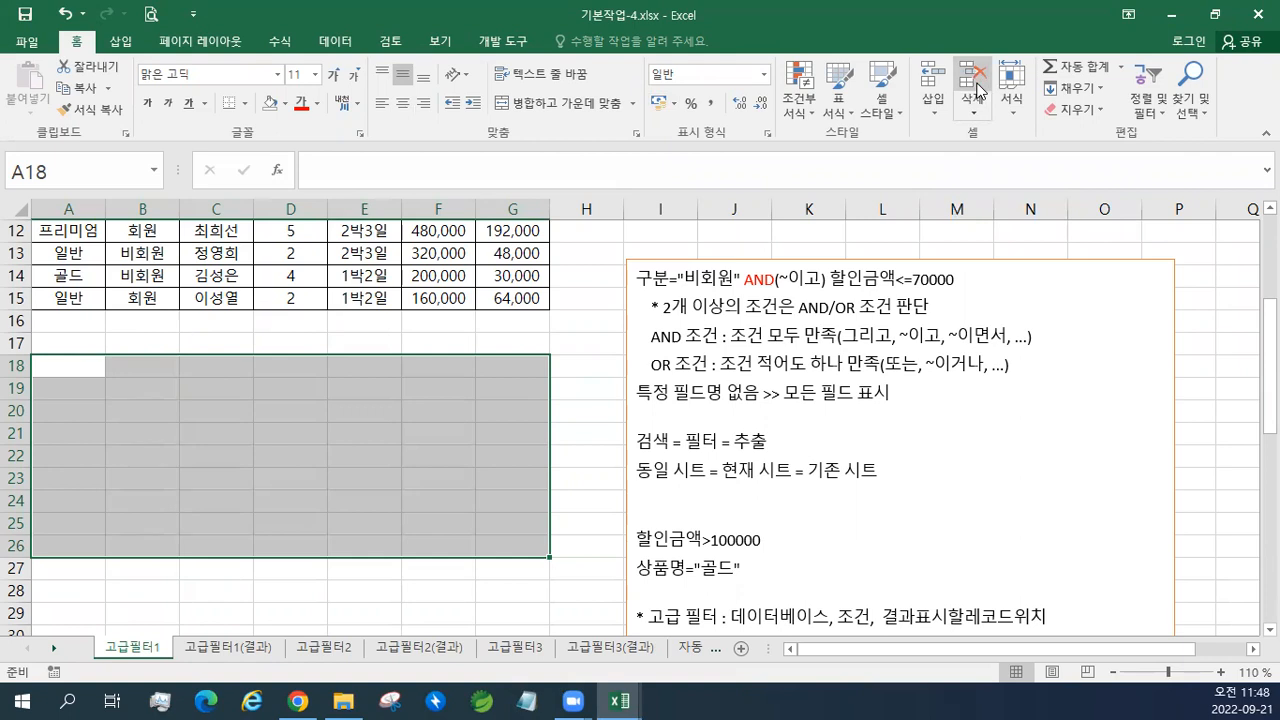
{"action": "left_click", "coordinate": [66, 14]}
Delete only the extracted results in A22:G26, shifting cells left and keeping the criteria in A18:B19.
{"action": "left_click", "coordinate": [143, 394]}
{"action": "left_click_drag", "start_coordinate": [80, 368], "coordinate": [178, 392]}
{"action": "left_click", "coordinate": [187, 394]}
{"action": "left_click_drag", "start_coordinate": [95, 460], "coordinate": [512, 545]}
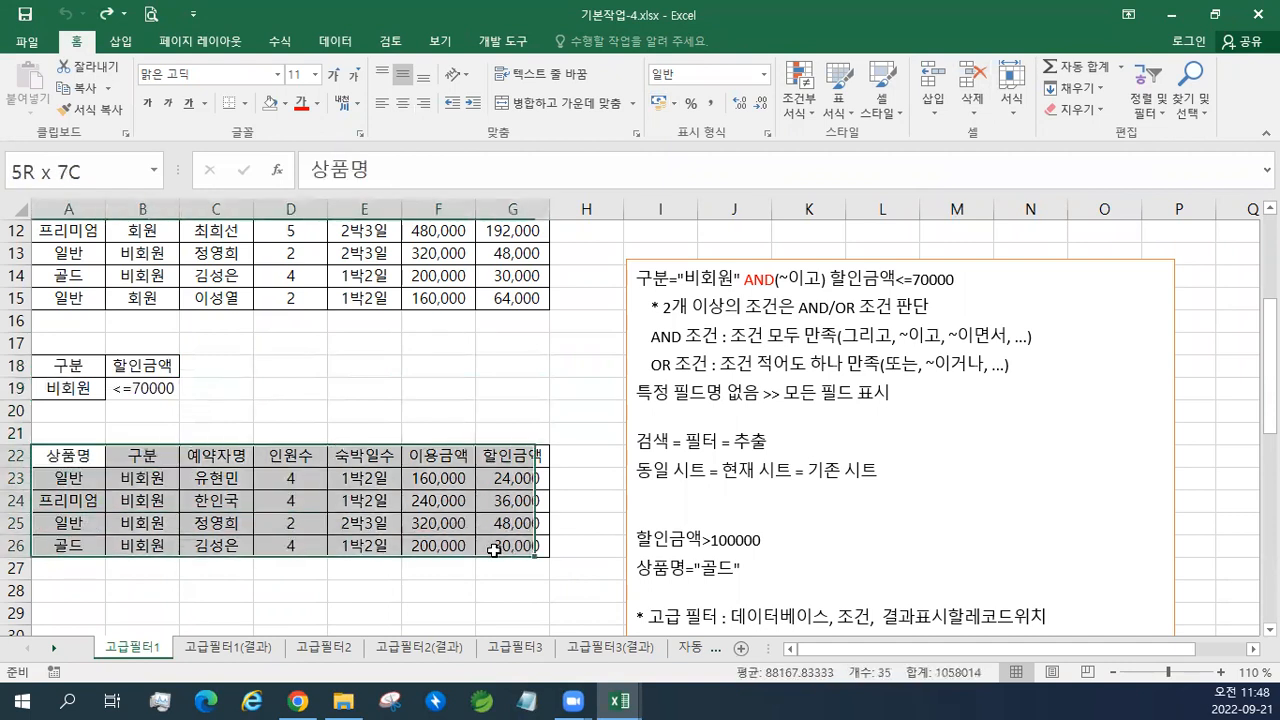
{"action": "right_click", "coordinate": [458, 525]}
{"action": "left_click", "coordinate": [505, 274]}
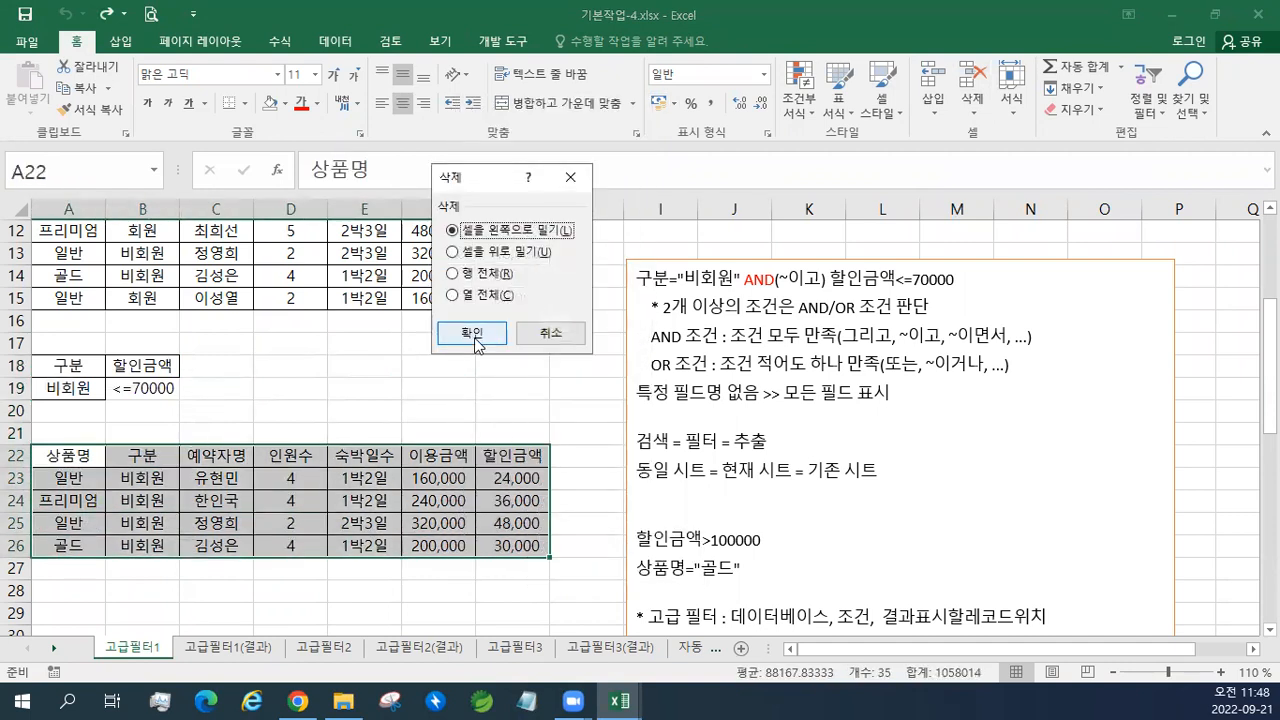
{"action": "left_click", "coordinate": [476, 336]}
Select the reservation table A3:G15 again and reopen the Advanced Filter dialog for it.
{"action": "left_click", "coordinate": [270, 408]}
{"action": "left_click_drag", "start_coordinate": [68, 365], "coordinate": [170, 390]}
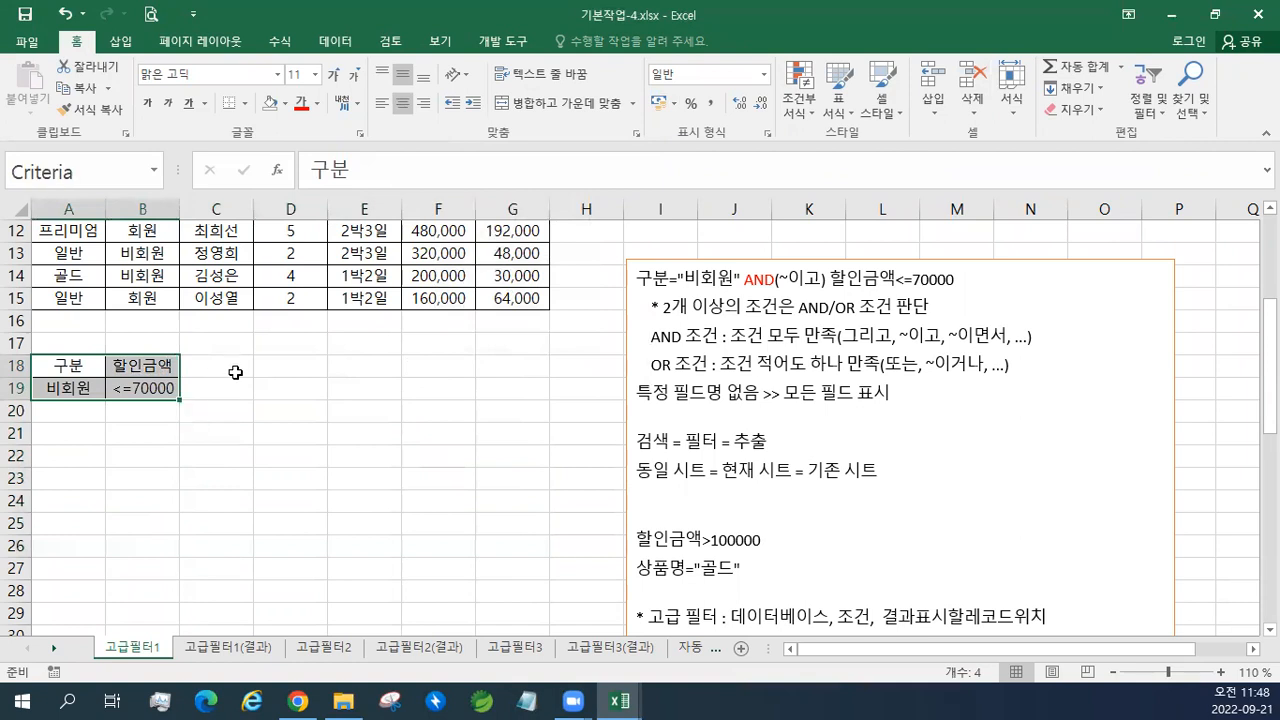
{"action": "scroll", "coordinate": [237, 366], "scroll_direction": "up", "scroll_amount": 2}
{"action": "scroll", "coordinate": [237, 366], "scroll_direction": "up", "scroll_amount": 2}
{"action": "left_click_drag", "start_coordinate": [68, 281], "coordinate": [545, 552]}
{"action": "left_click", "coordinate": [335, 41]}
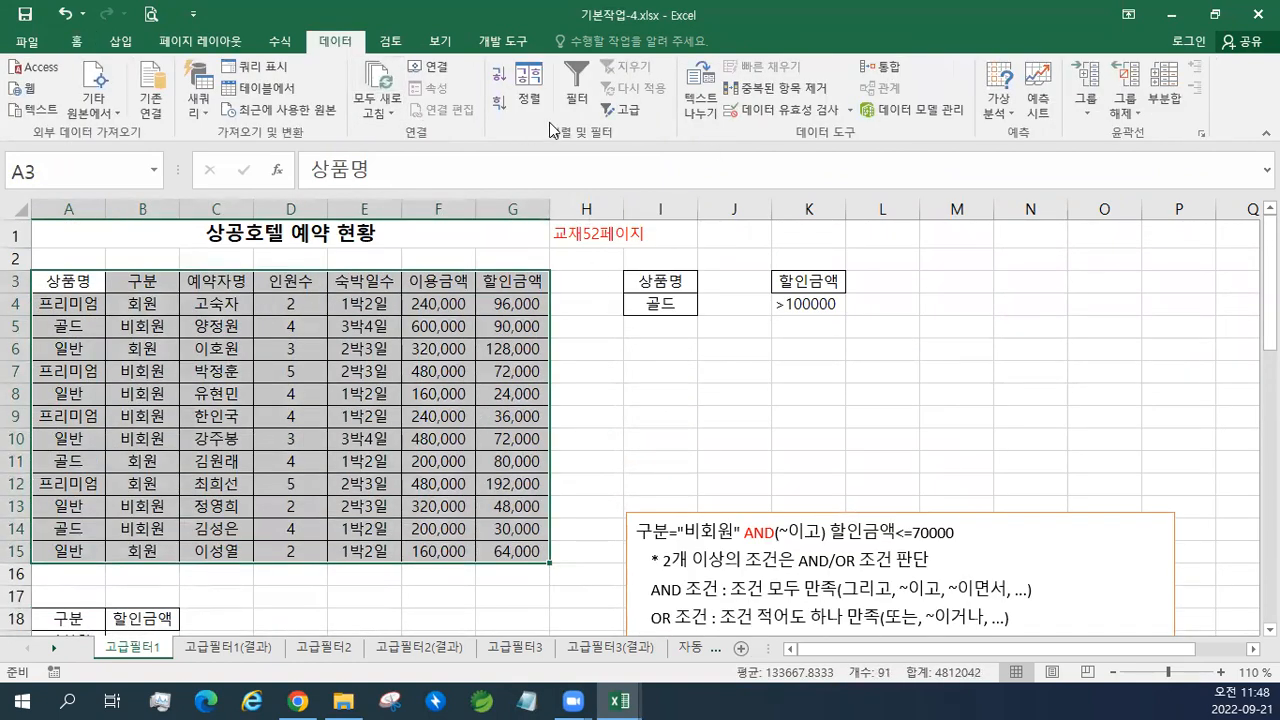
{"action": "left_click", "coordinate": [622, 112]}
{"action": "scroll", "coordinate": [390, 368], "scroll_direction": "down", "scroll_amount": 3}
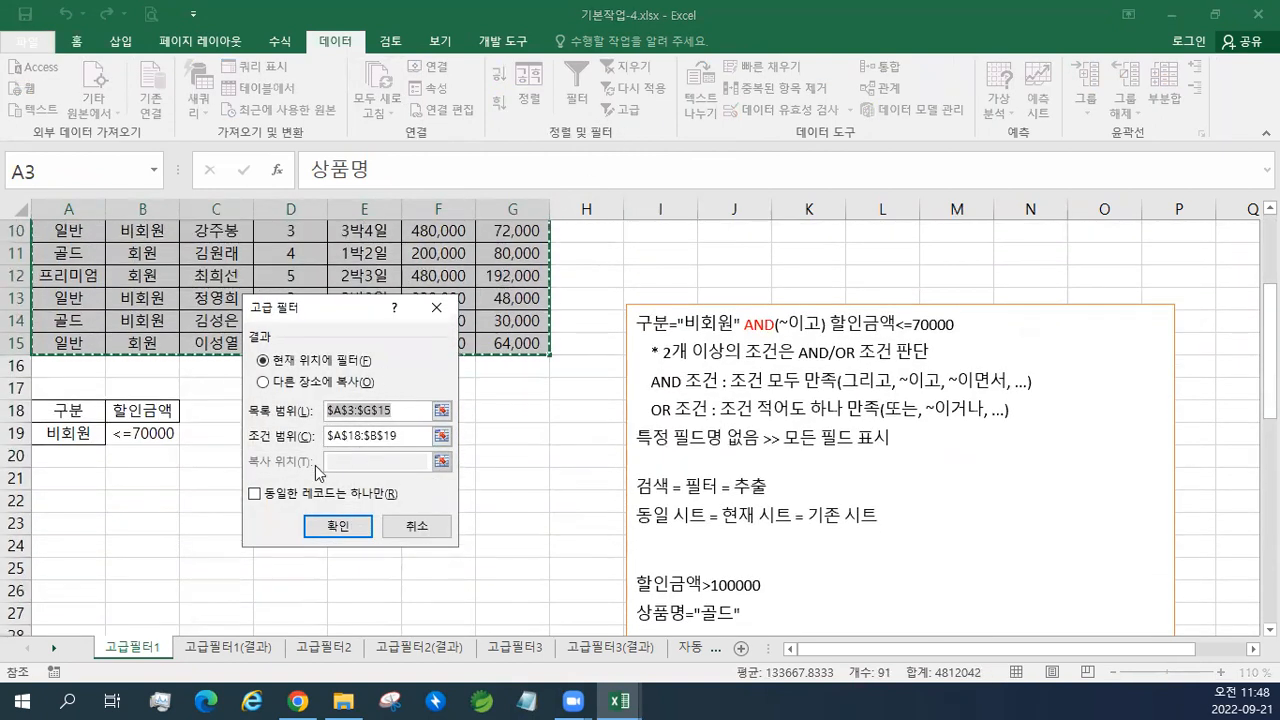
Extract the records matching criteria A18:B19 to another location, with A22 as the copy destination.
{"action": "left_click", "coordinate": [264, 383]}
{"action": "left_click", "coordinate": [348, 461]}
{"action": "left_click", "coordinate": [68, 500]}
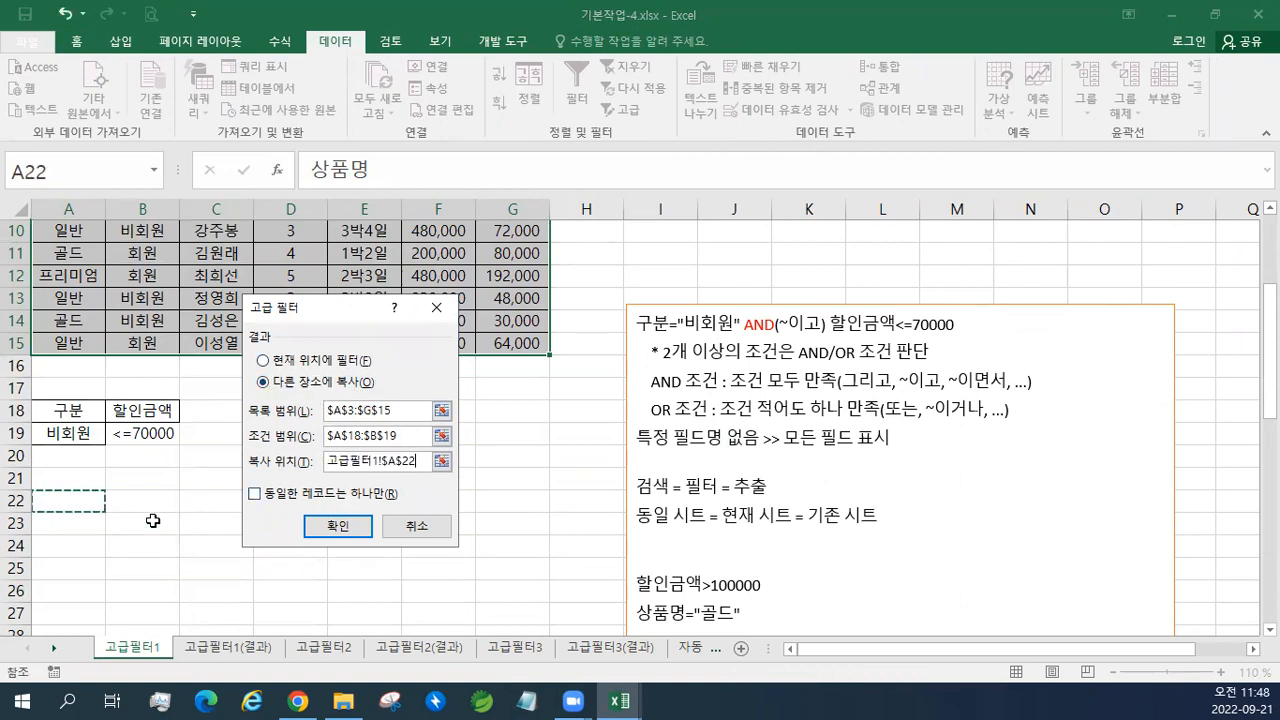
{"action": "left_click", "coordinate": [338, 524]}
{"action": "scroll", "coordinate": [169, 568], "scroll_direction": "down", "scroll_amount": 3}
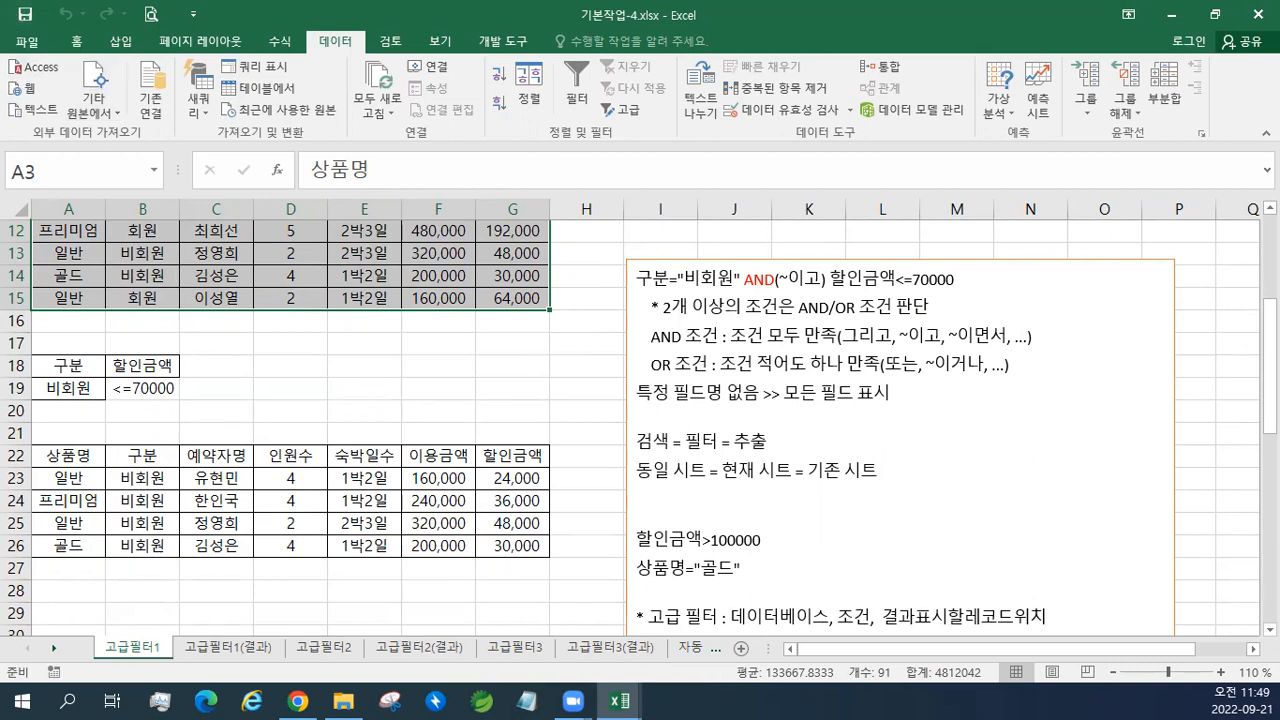
{"action": "left_click", "coordinate": [621, 110]}
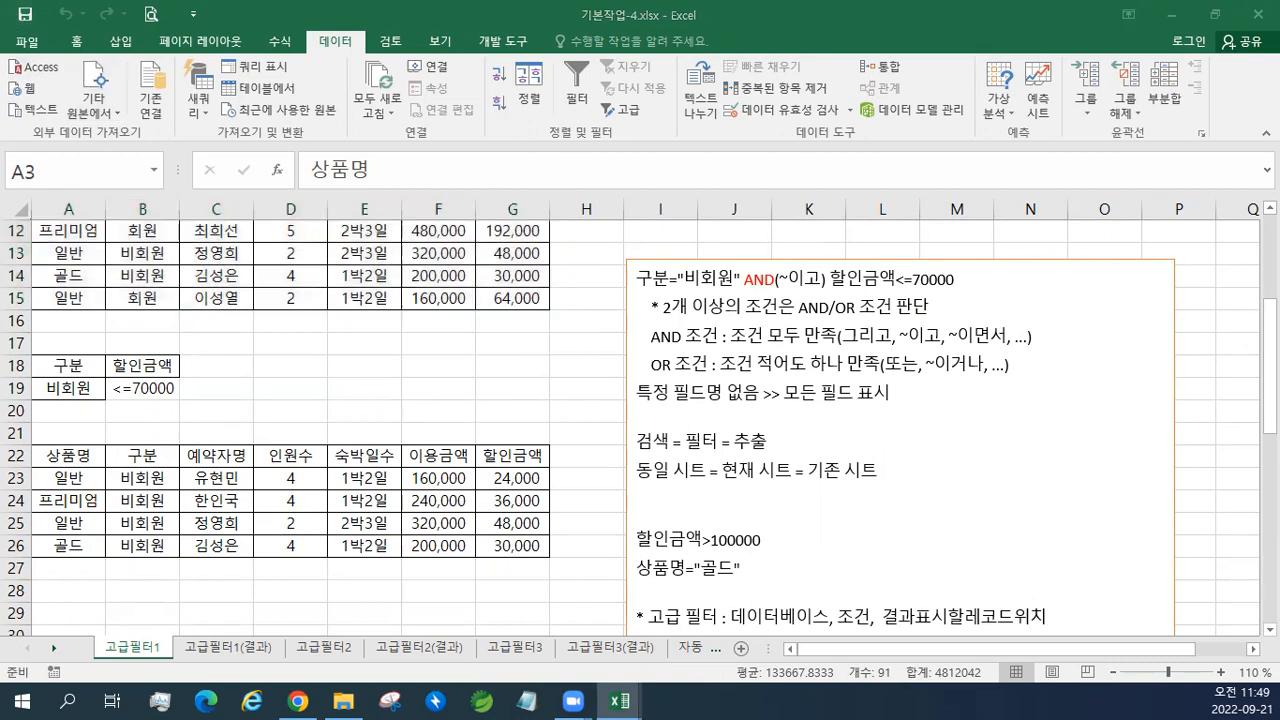